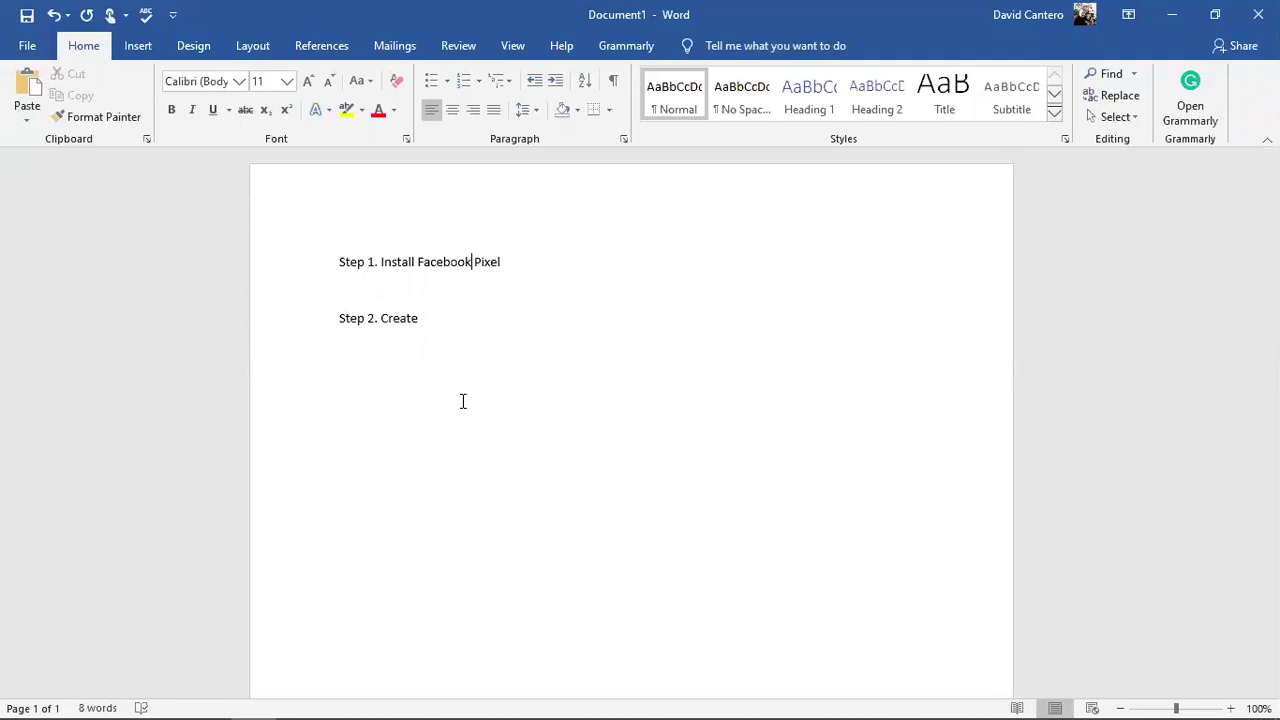
Switch to Chrome, open Facebook's Page Invites page in a new tab, and start creating an ad from there.
mouse_move(383, 694)
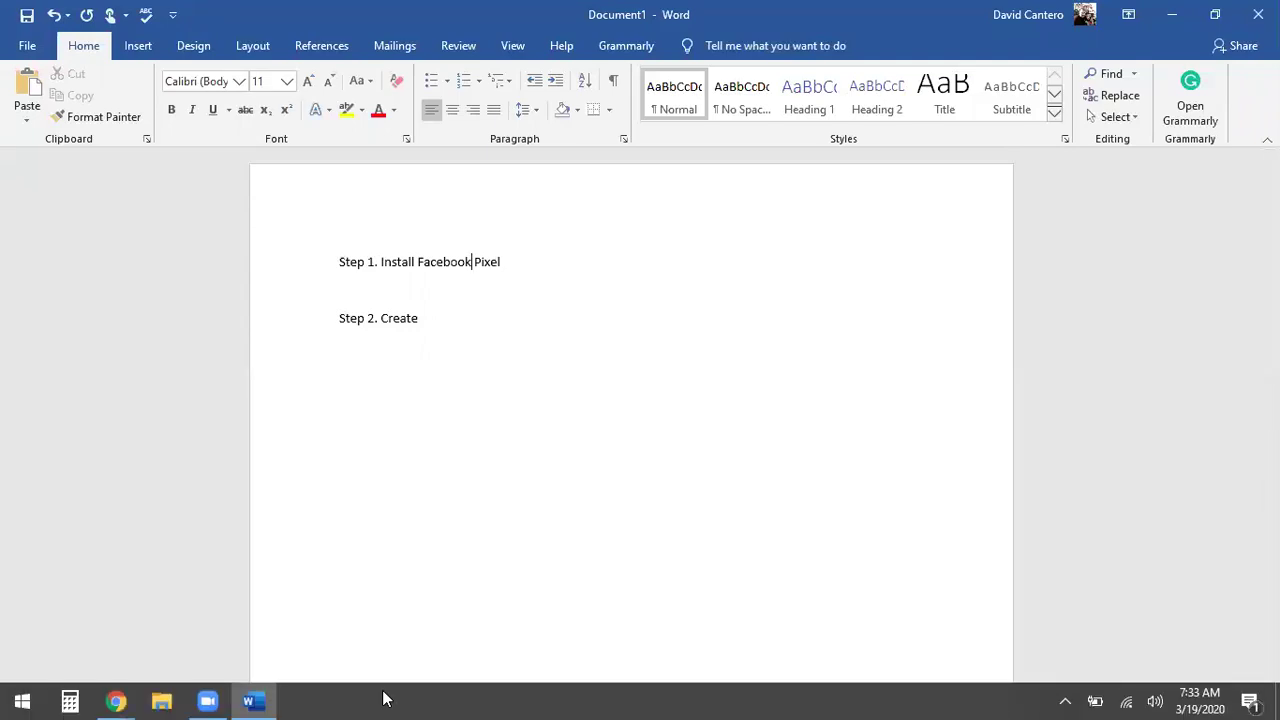
click(117, 699)
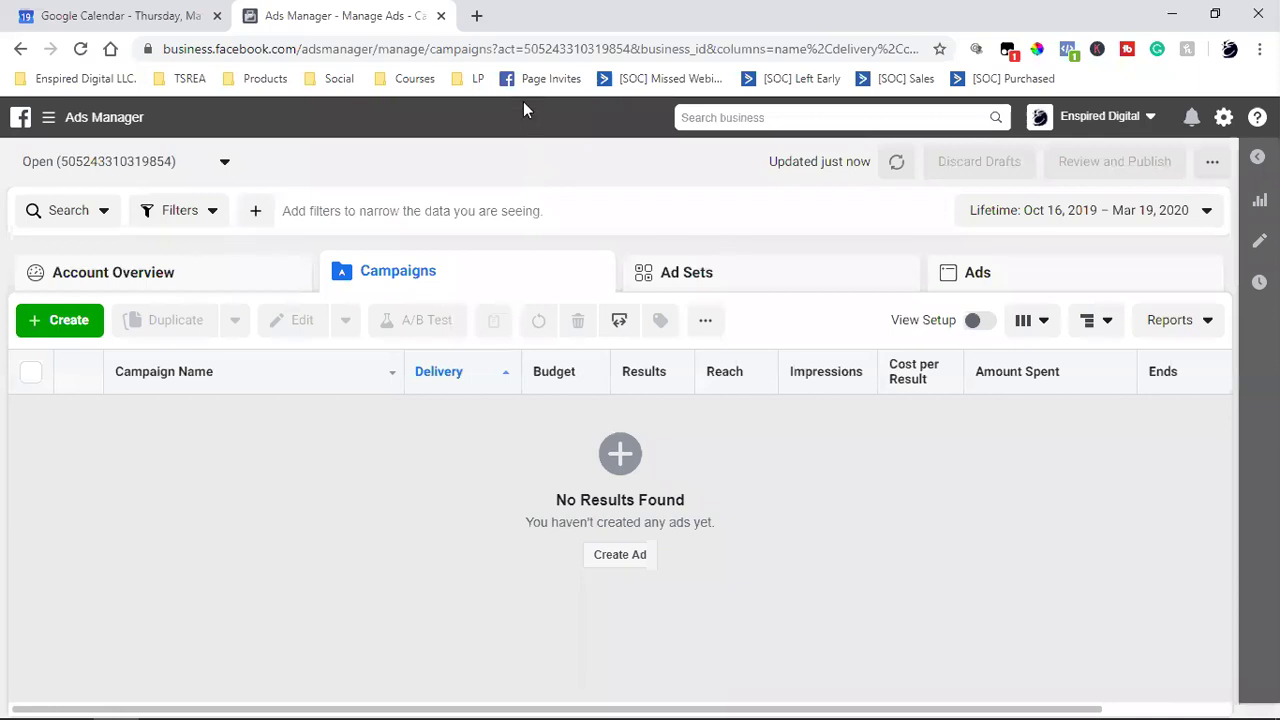
click(477, 16)
click(522, 78)
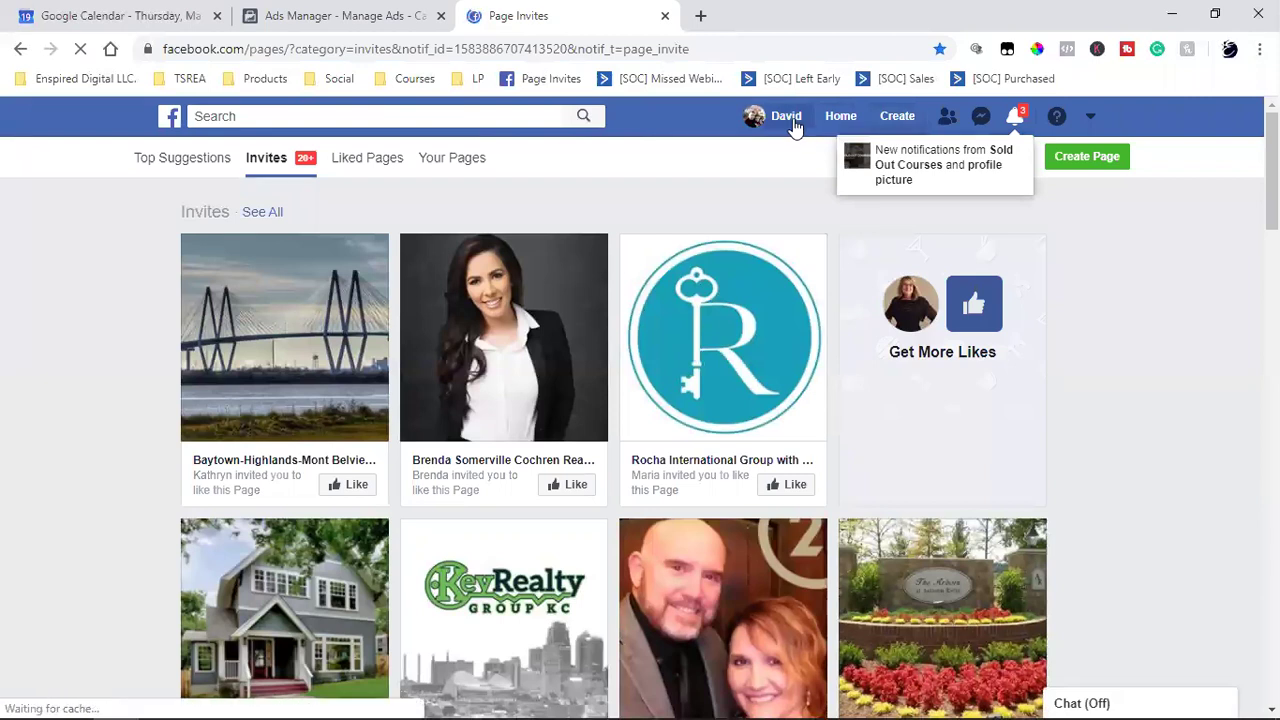
click(893, 120)
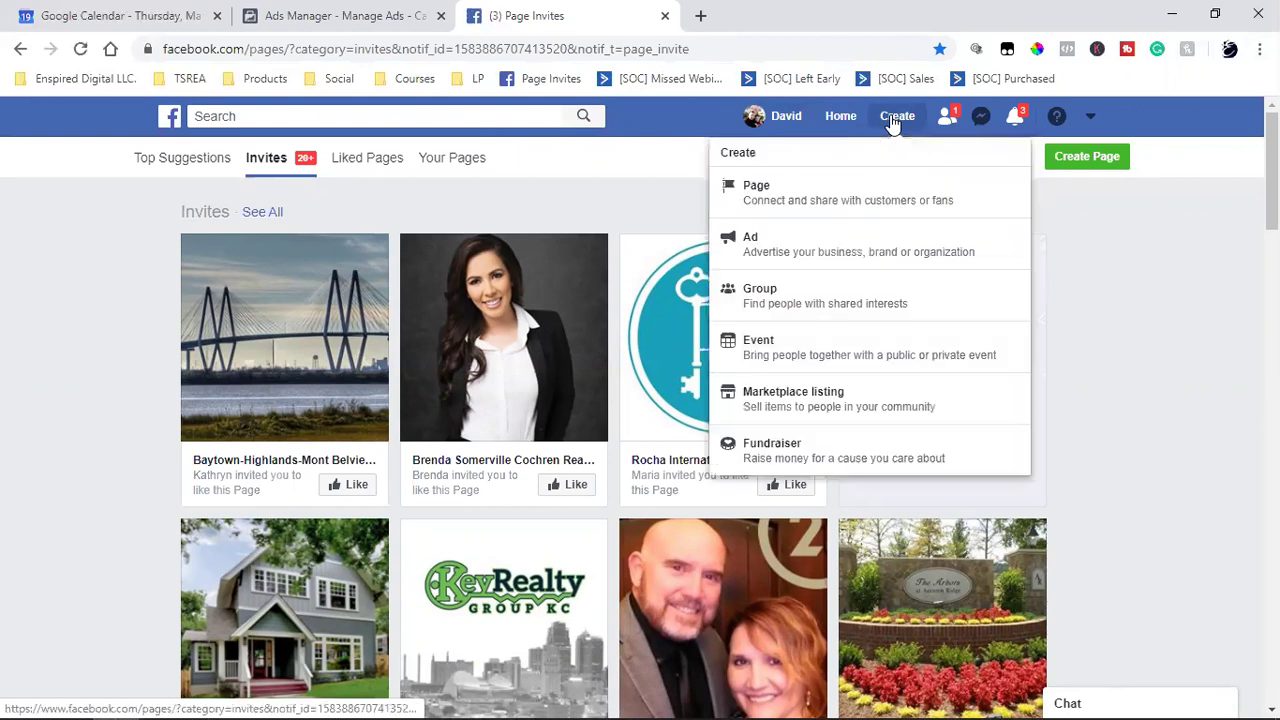
click(786, 256)
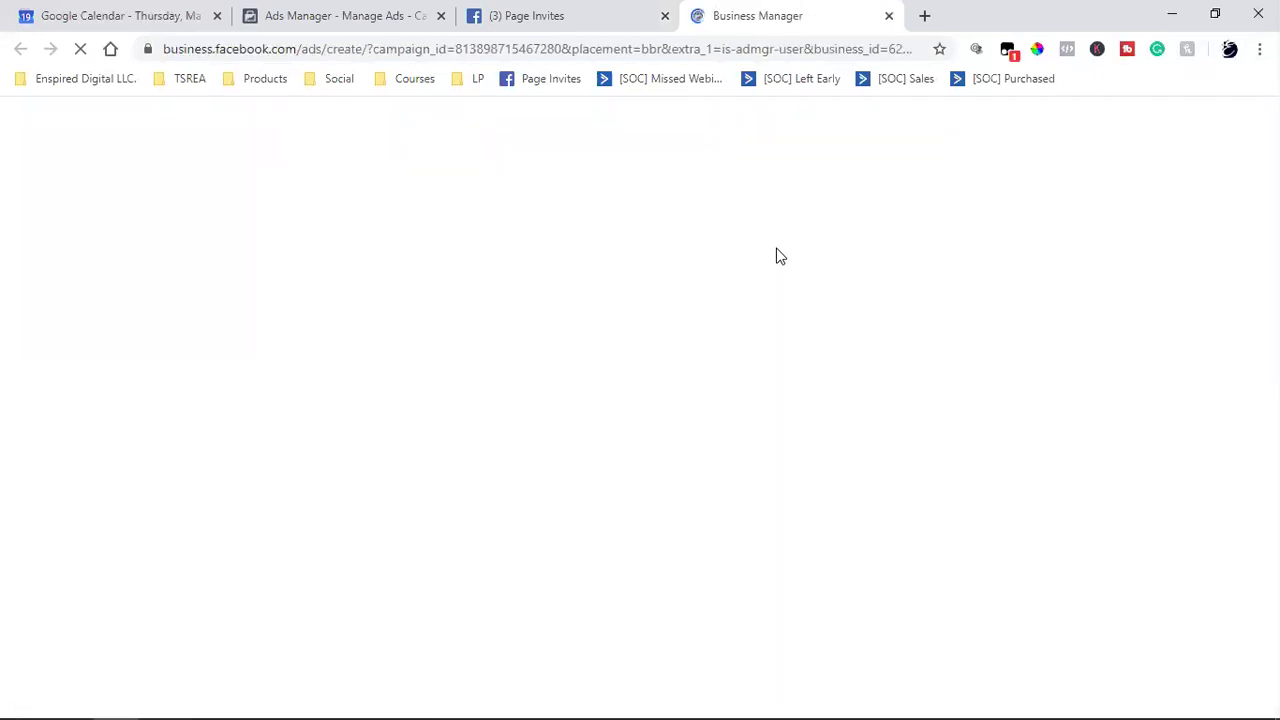
Review the saved Traffic campaign draft and start over with a new campaign.
click(648, 290)
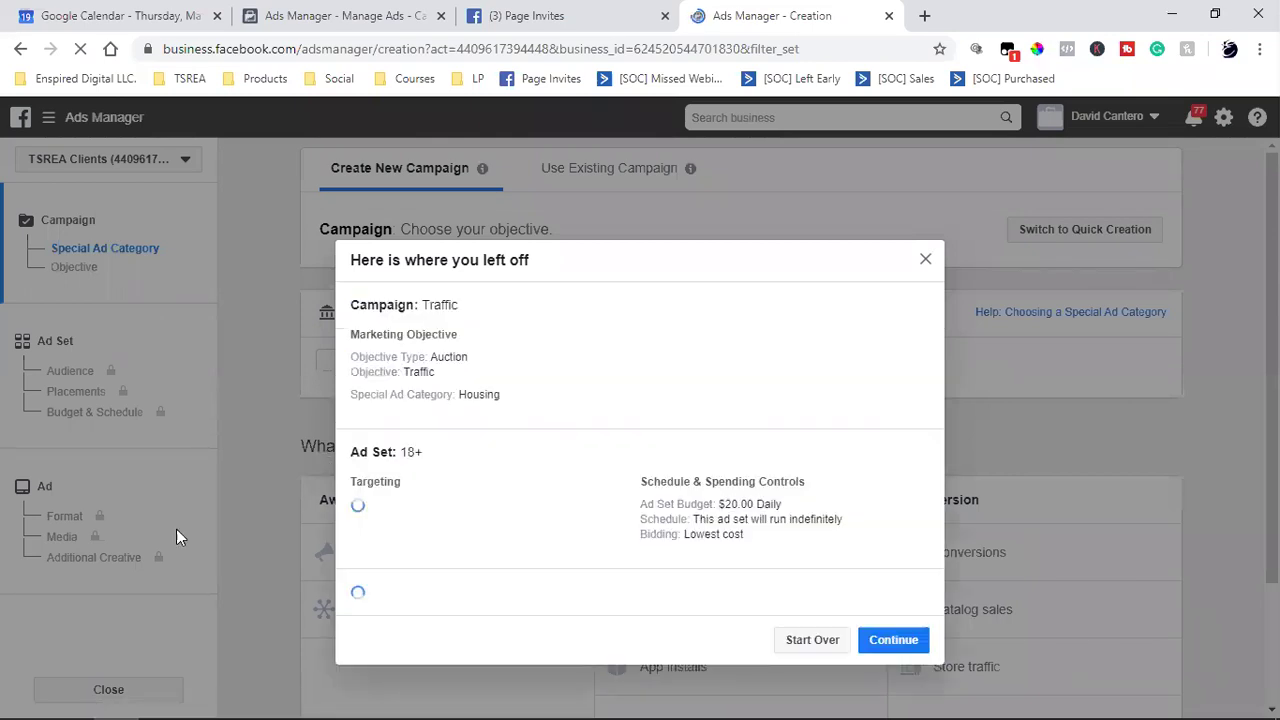
scroll(898, 565, down, 2)
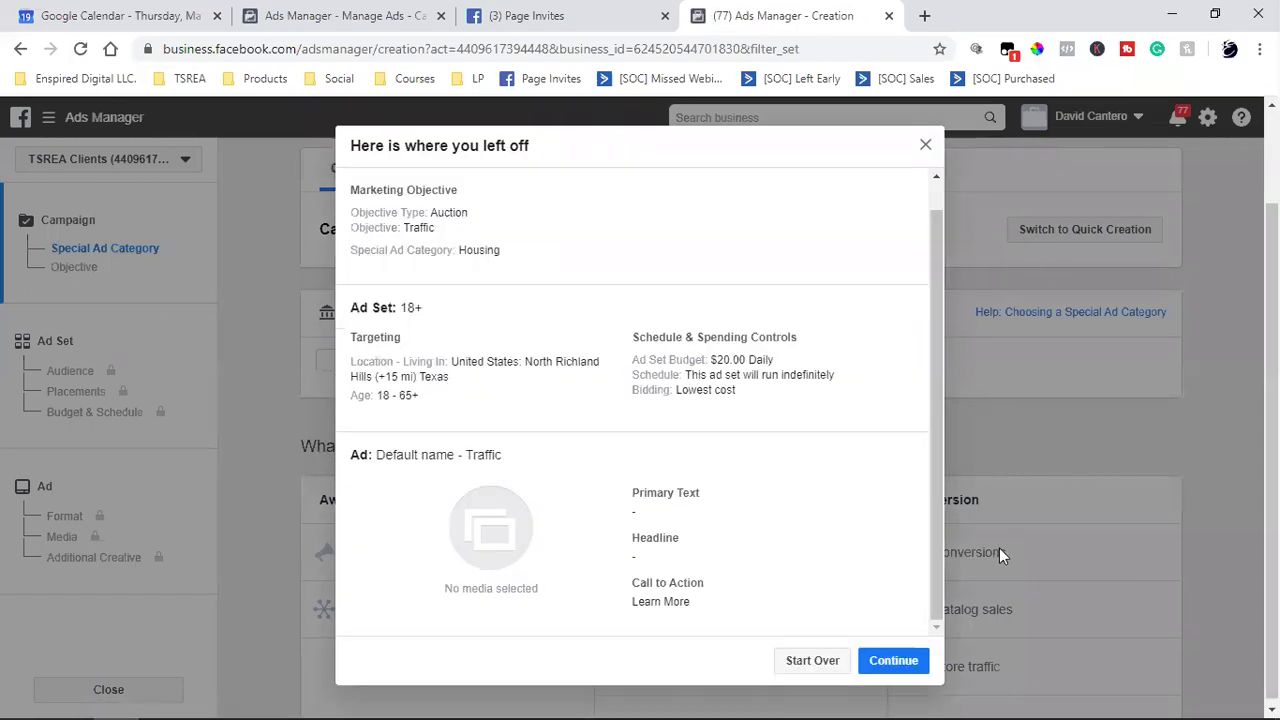
click(811, 650)
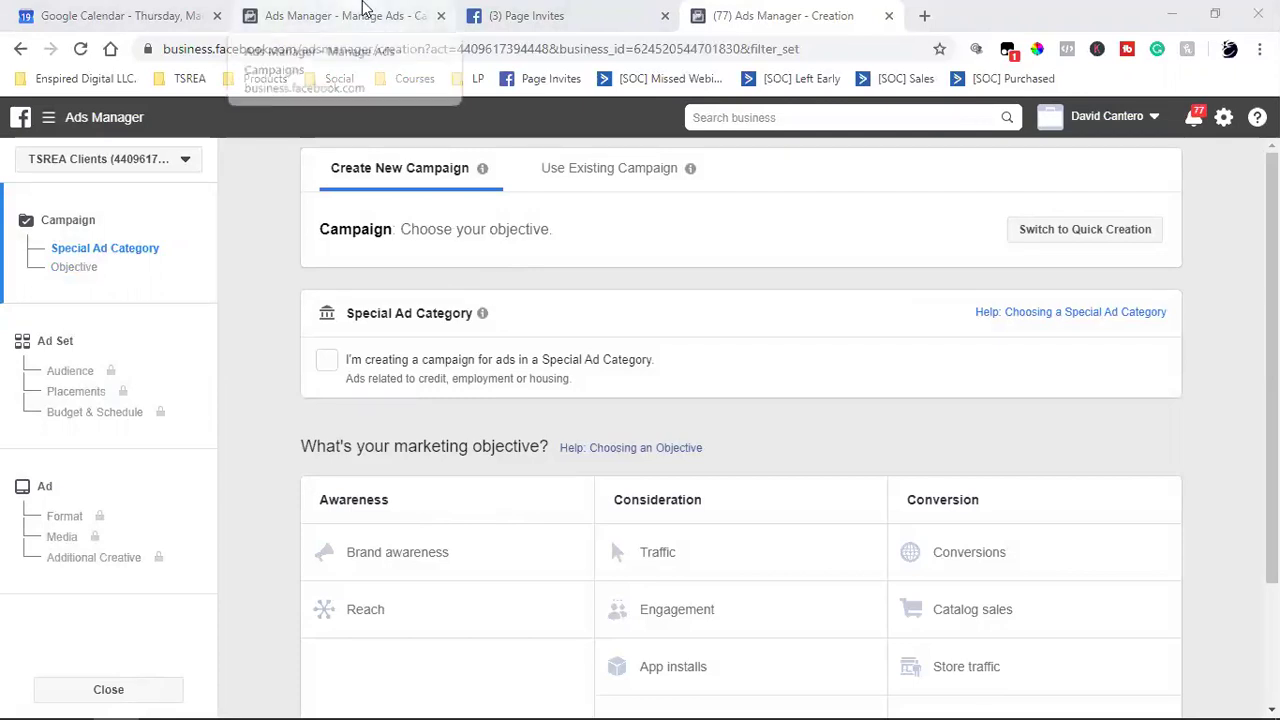
View the Ads Manager tools and campaigns list, and switch to Word to check the step outline.
click(49, 120)
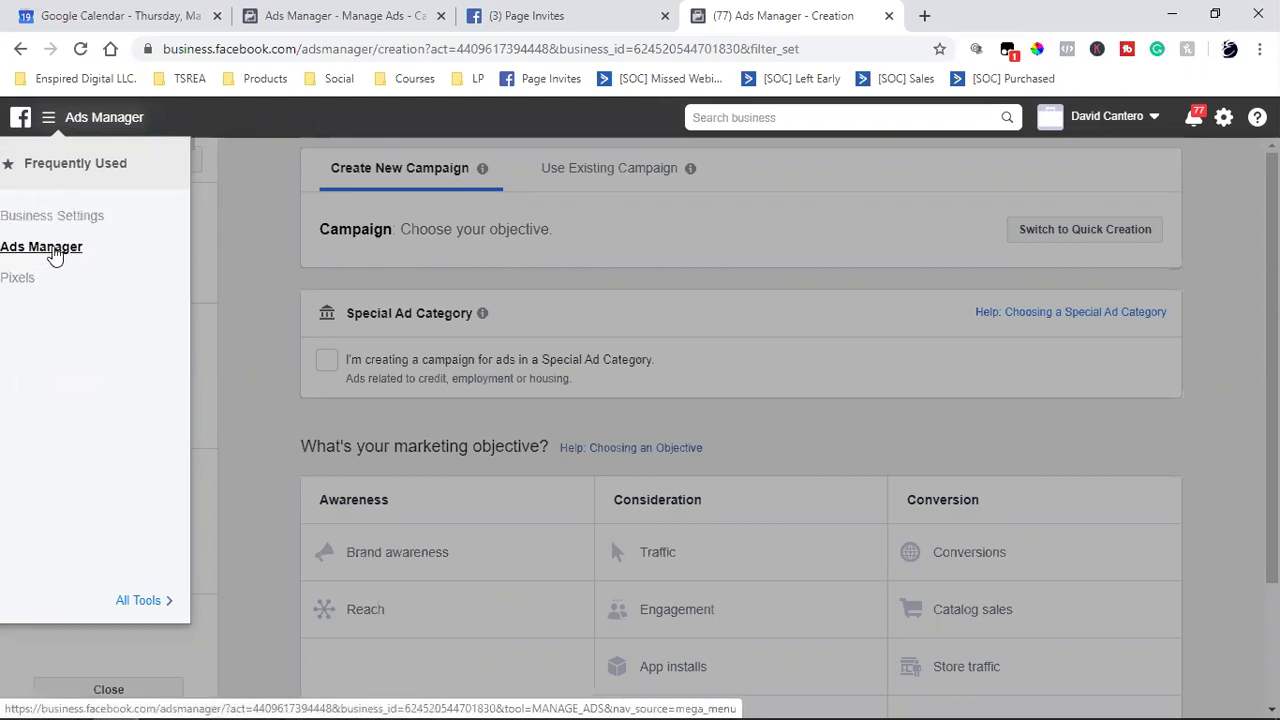
click(331, 18)
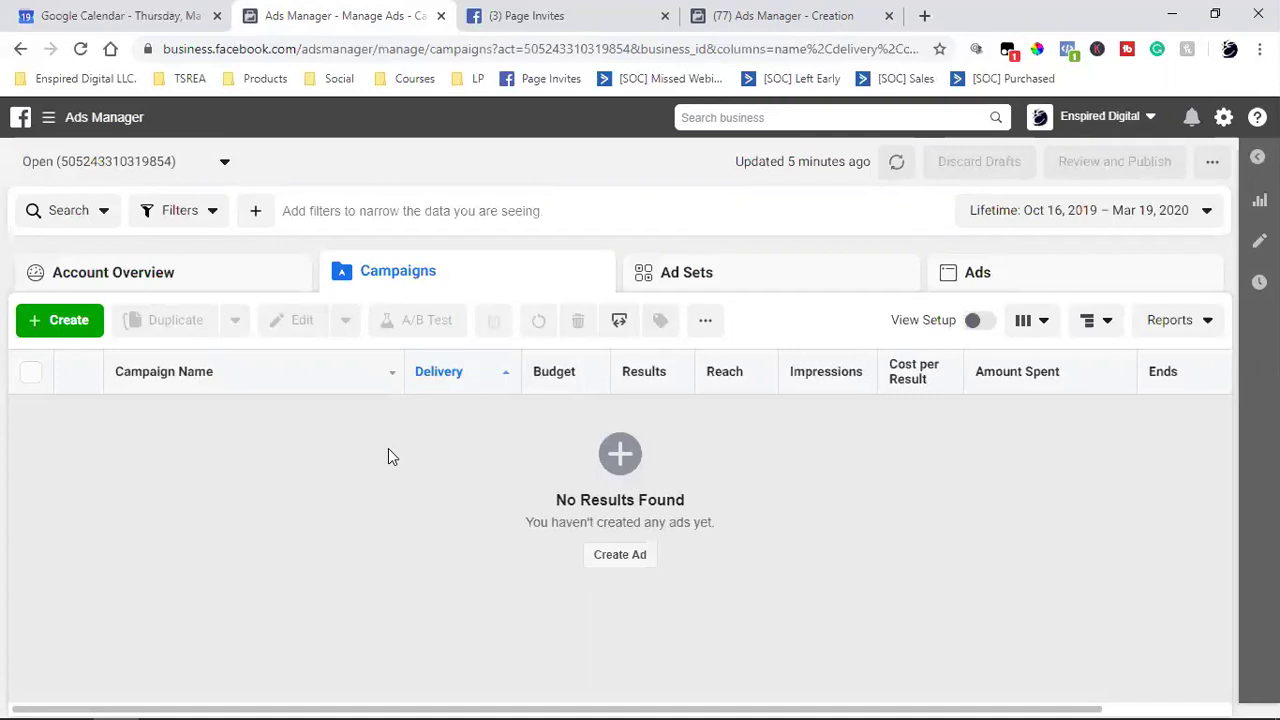
mouse_move(229, 676)
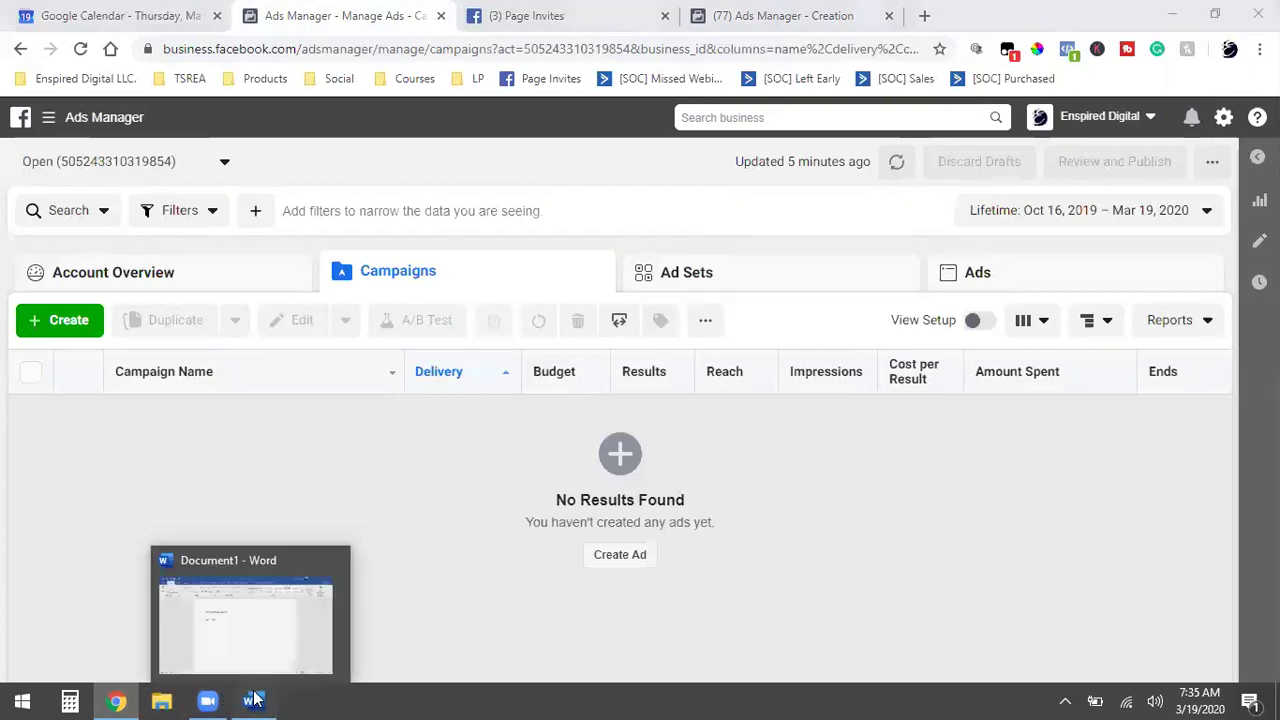
click(252, 698)
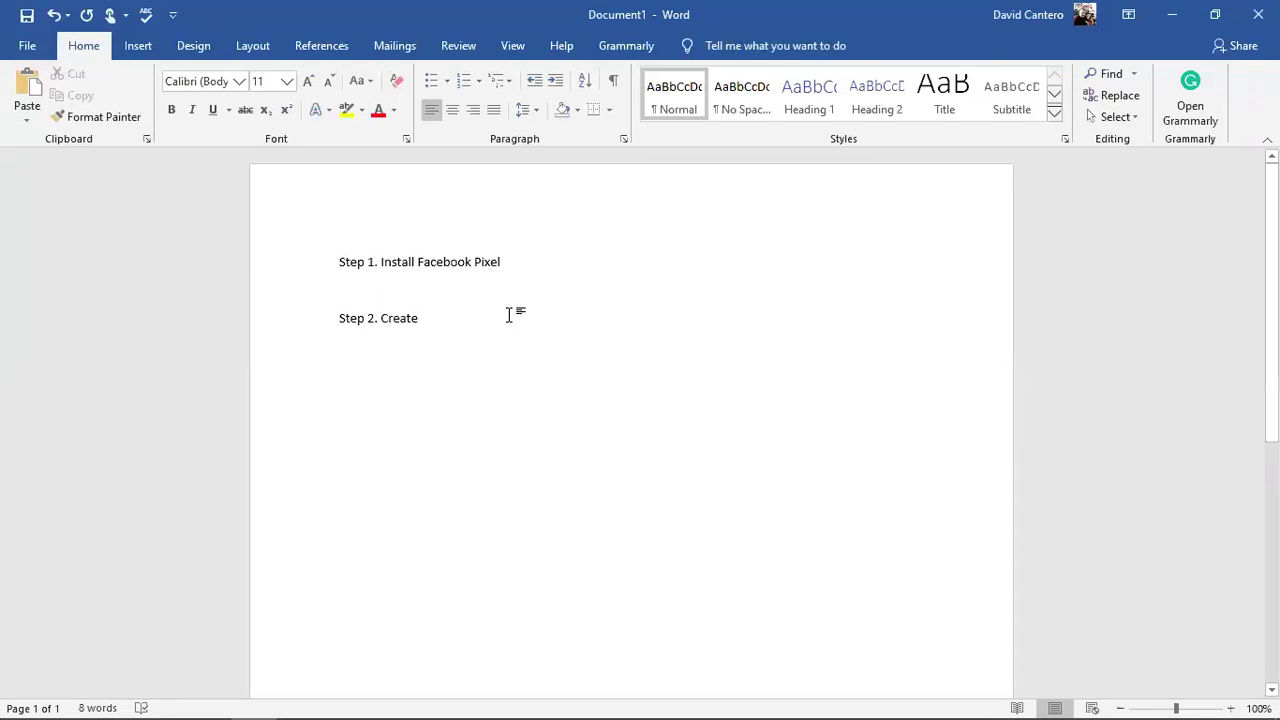
Switch back to Chrome and open kimberlandcollars.com in a new tab.
mouse_move(328, 700)
click(117, 700)
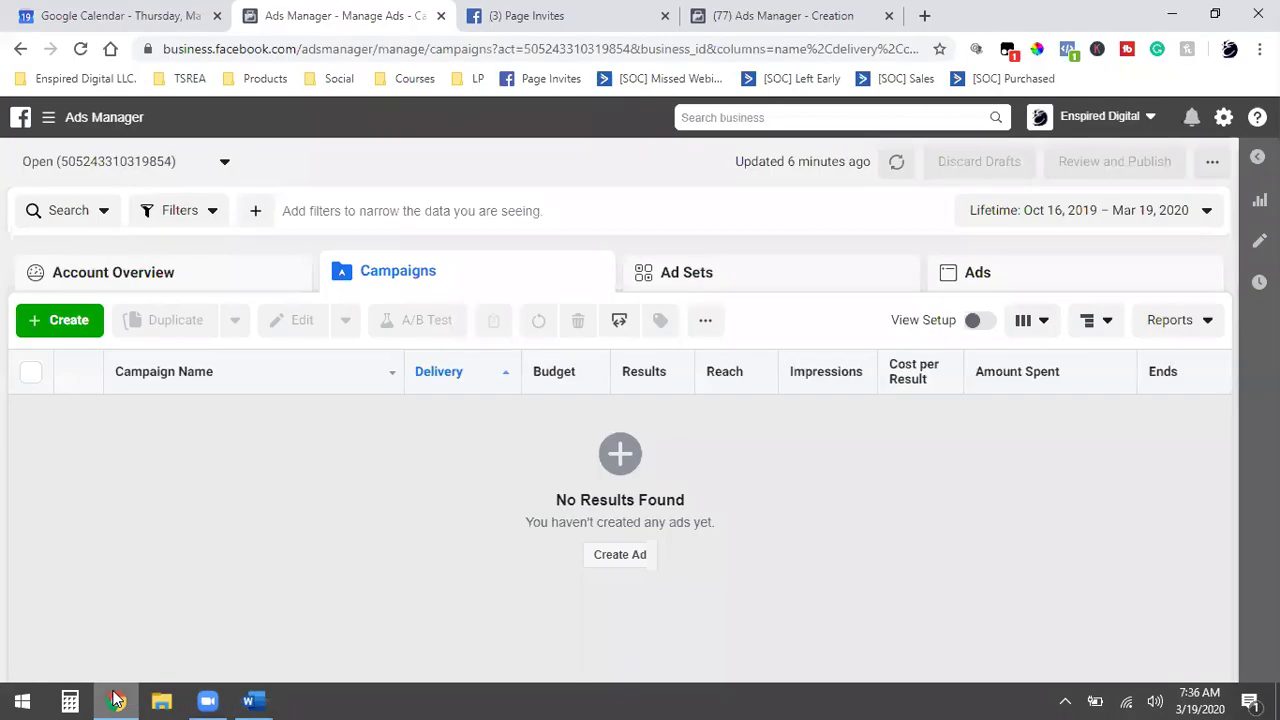
click(925, 16)
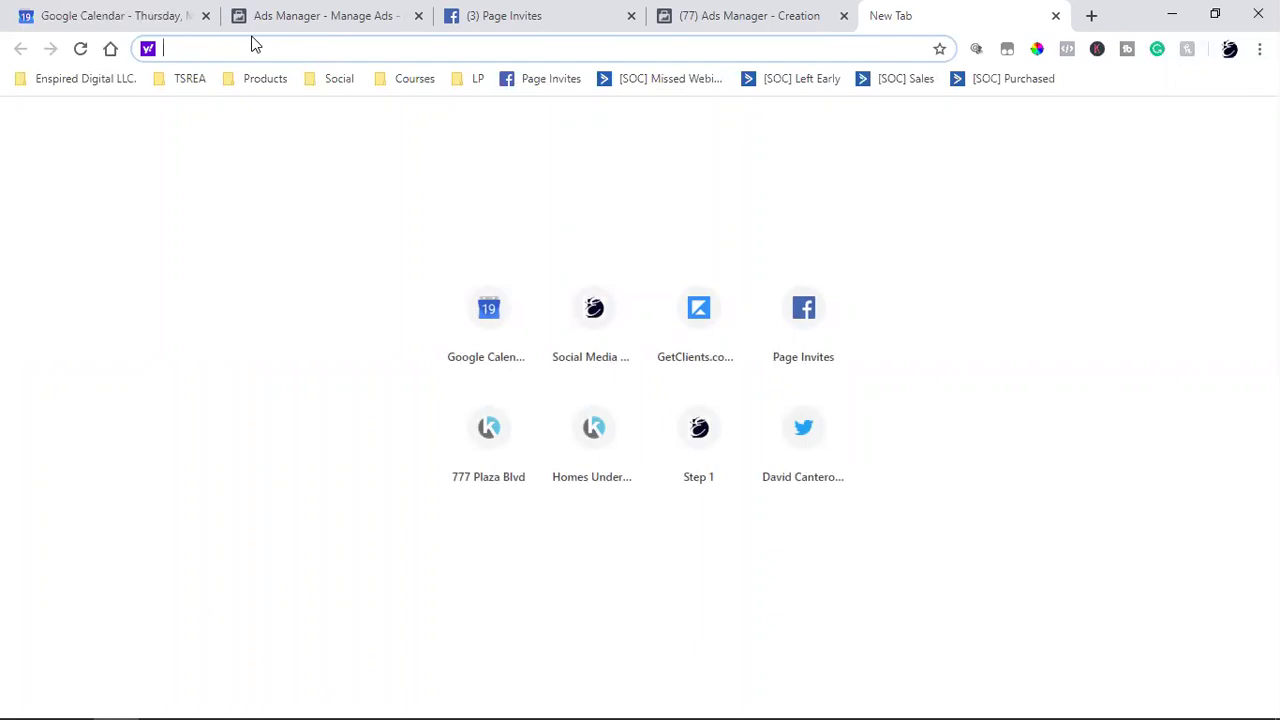
text(kim)
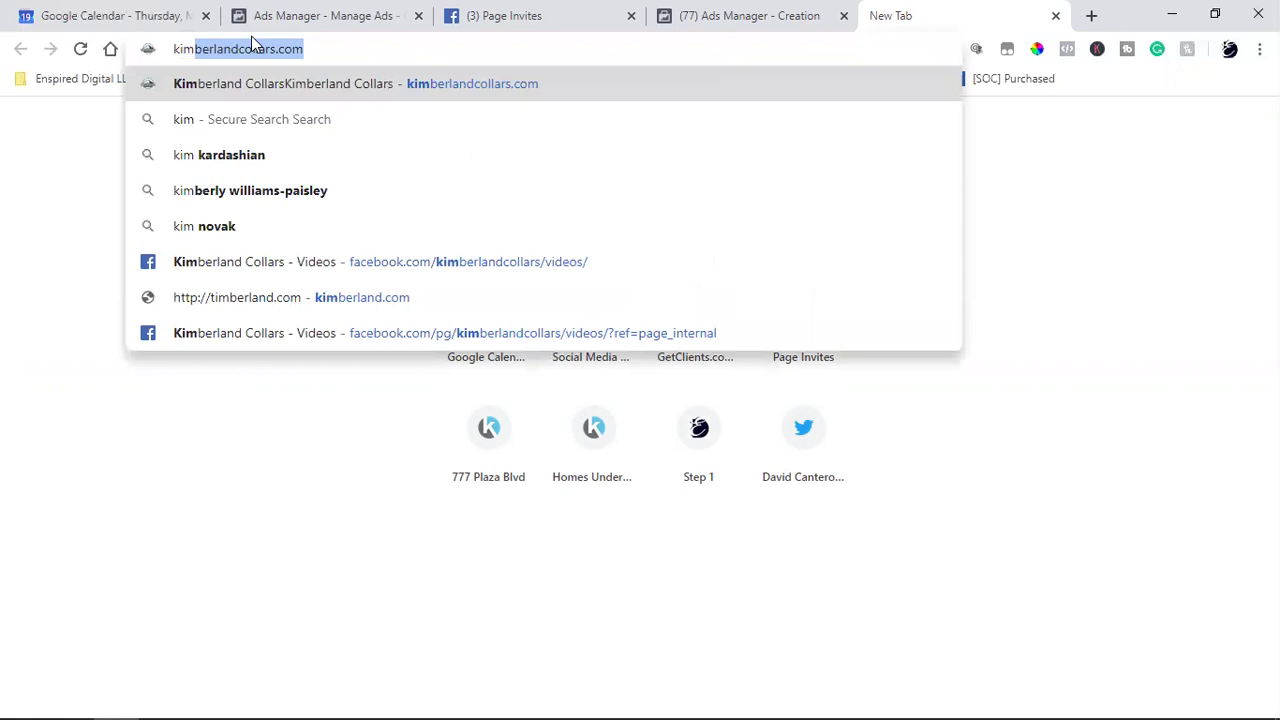
key(Return)
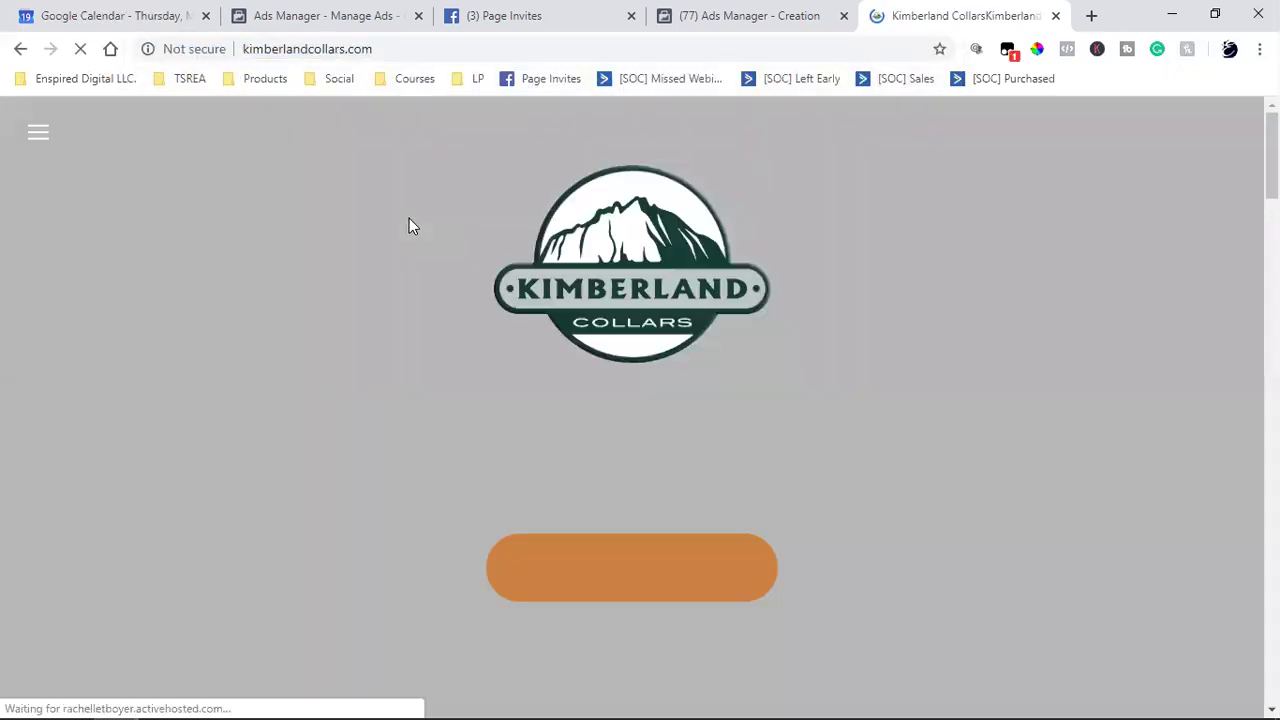
Search Google for "facebook pixel helper" in a new tab and open the extension's Chrome Web Store page.
click(1092, 16)
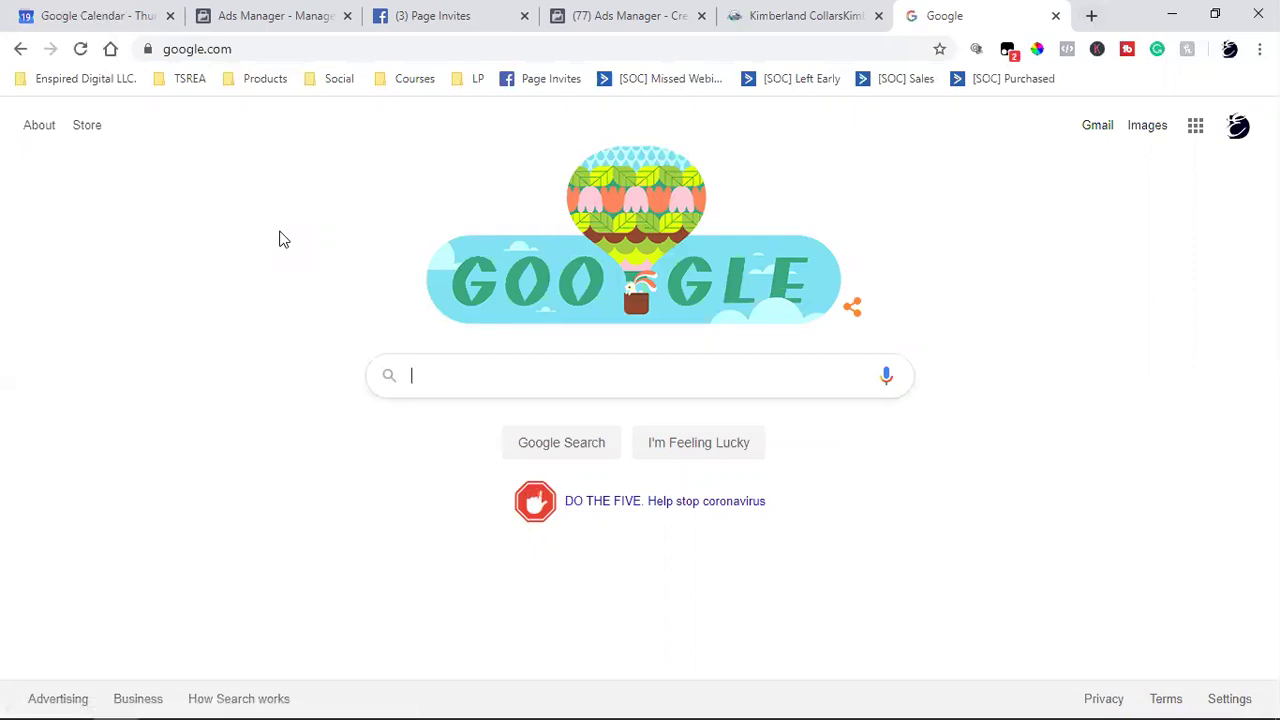
text(fa)
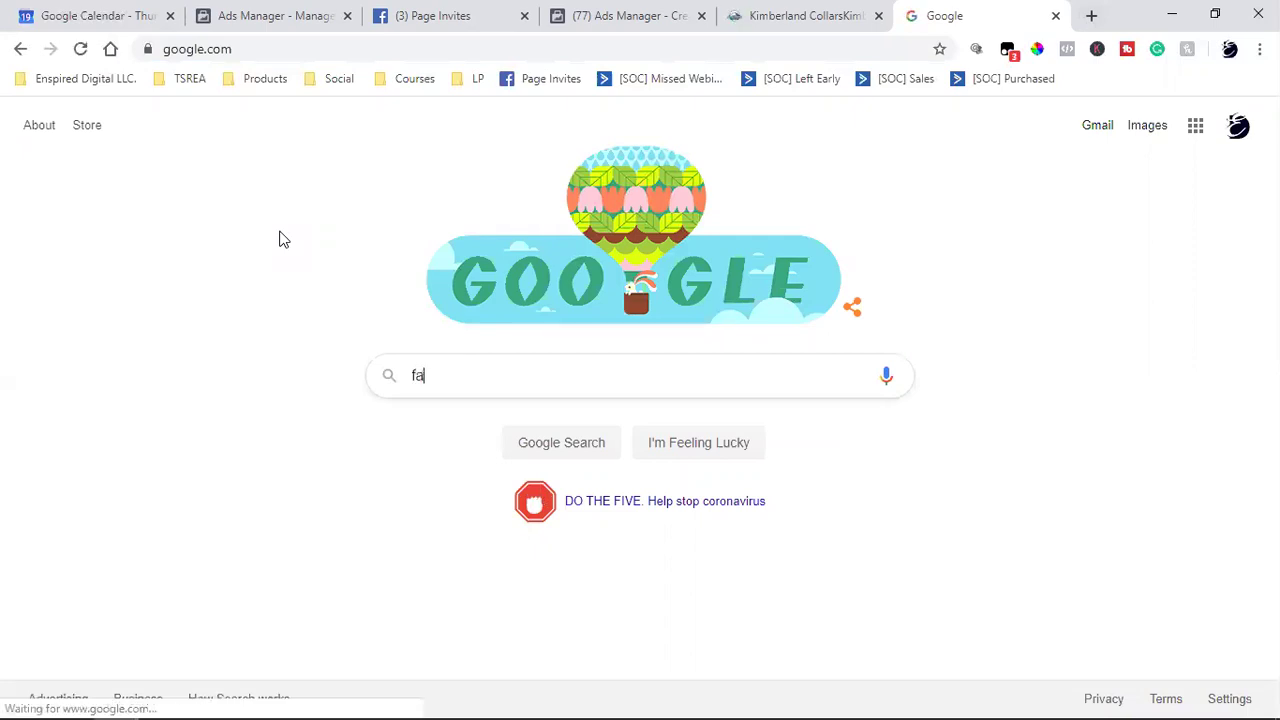
text(ceook)
key(BackSpace)
key(BackSpace)
key(BackSpace)
key(BackSpace)
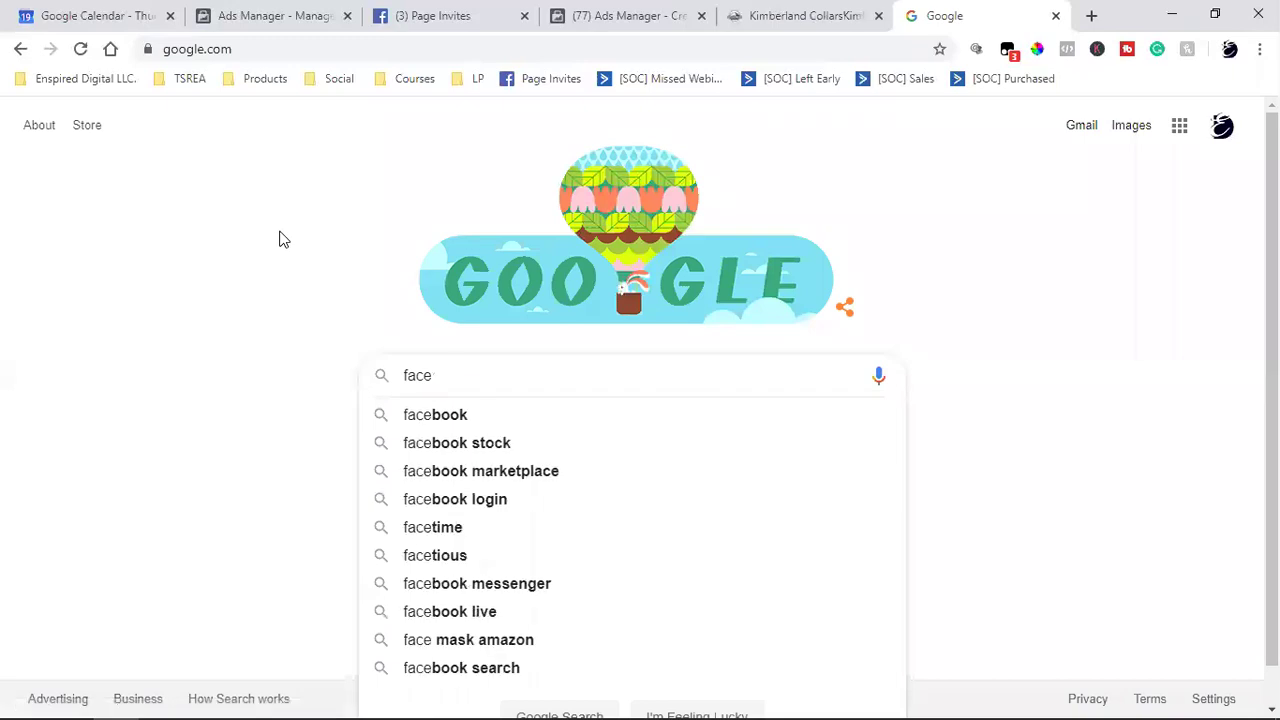
text(eb)
text(ook )
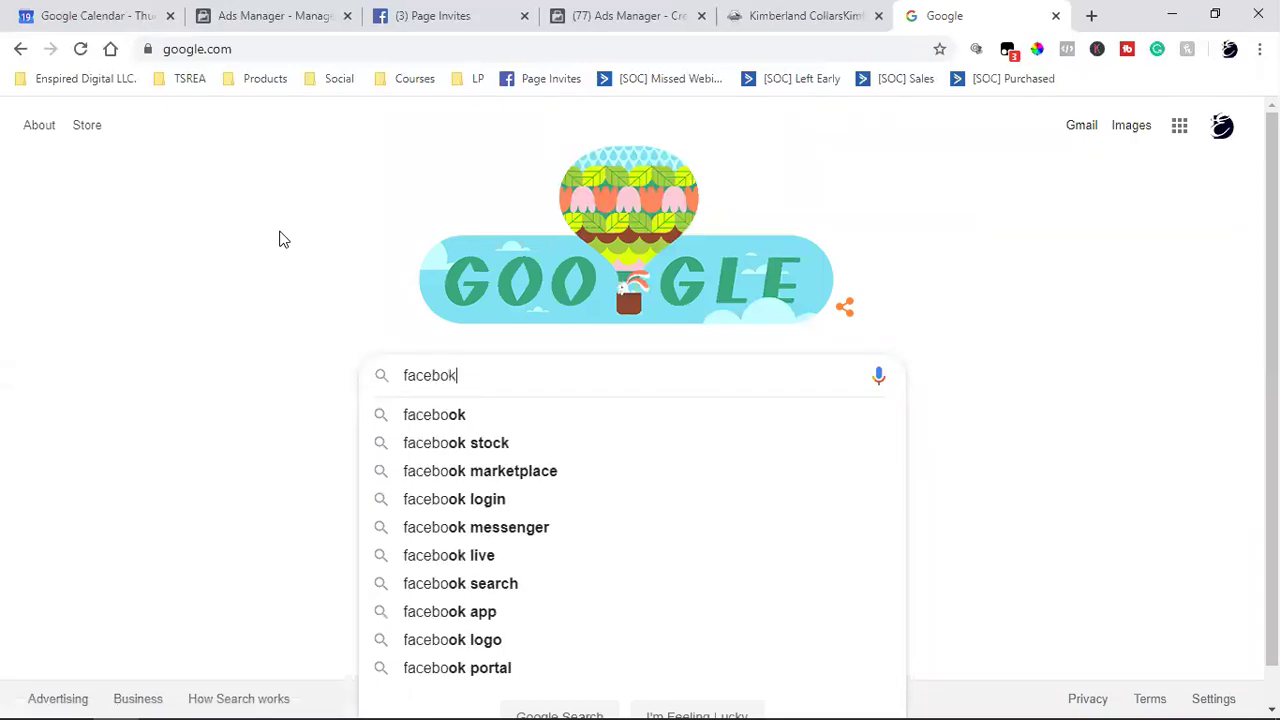
text(pix)
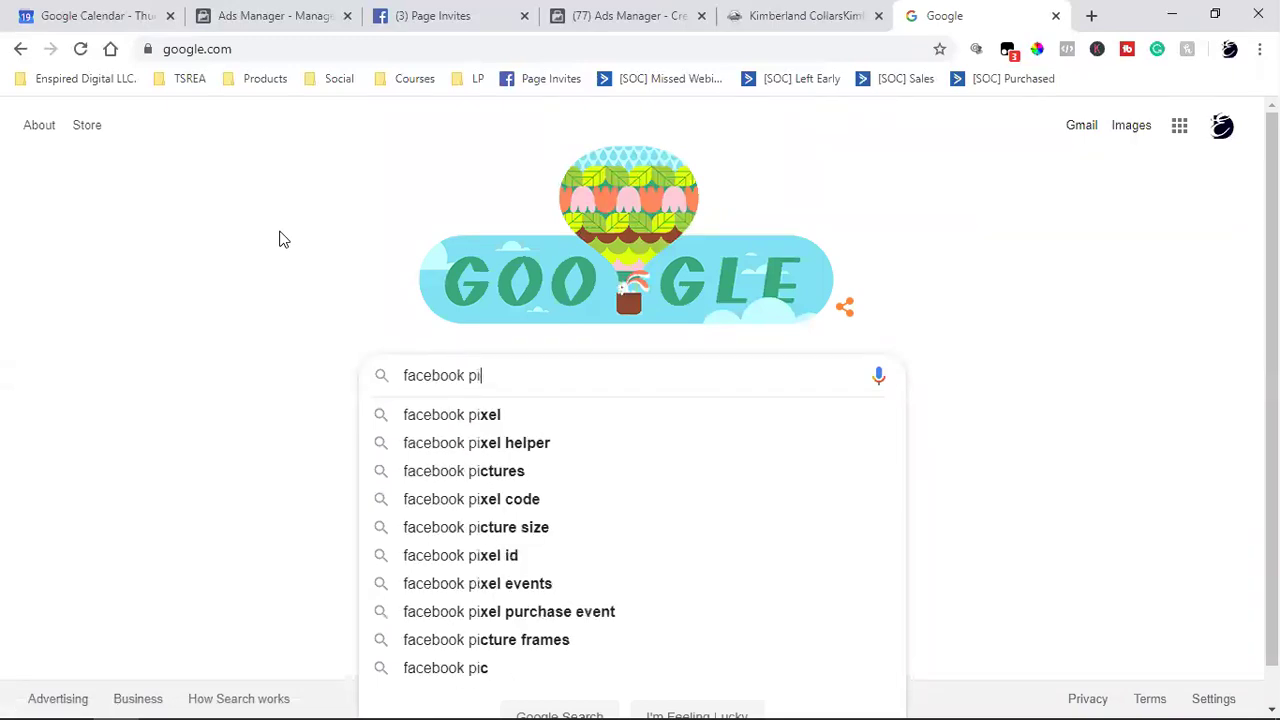
click(512, 450)
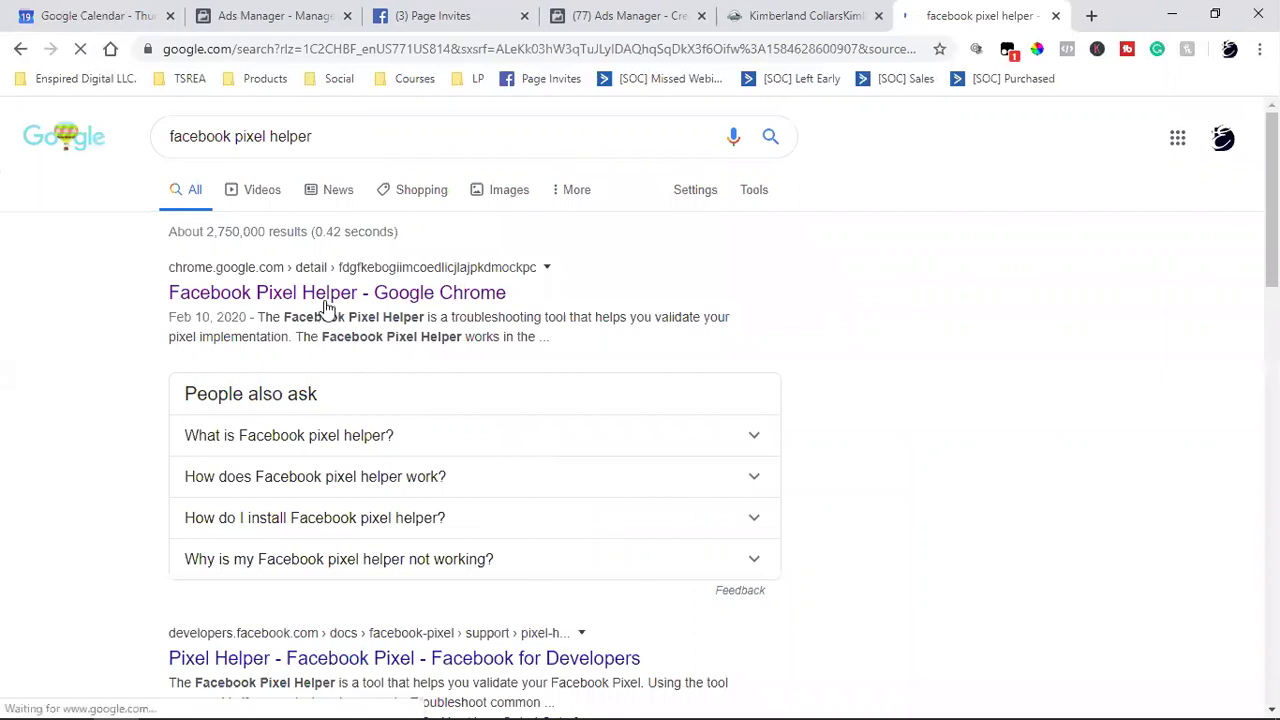
click(336, 293)
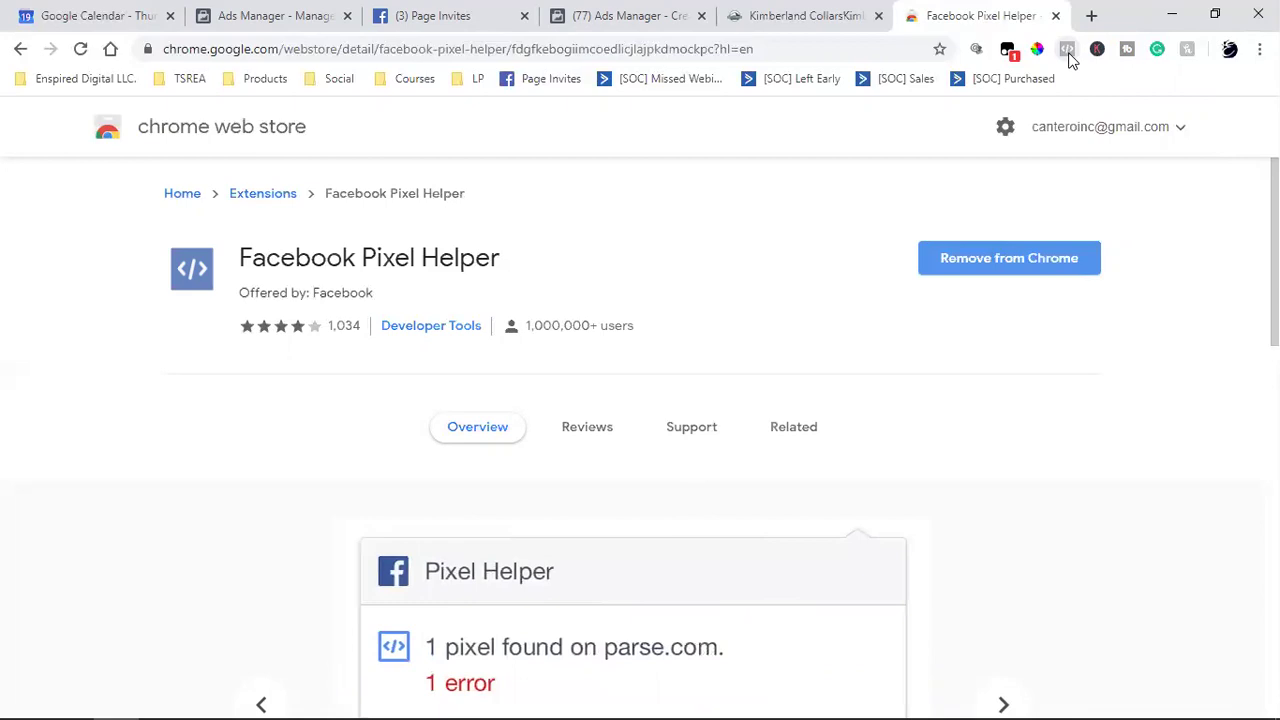
Check the Chrome Web Store page for pixels with the Facebook Pixel Helper extension.
click(1068, 50)
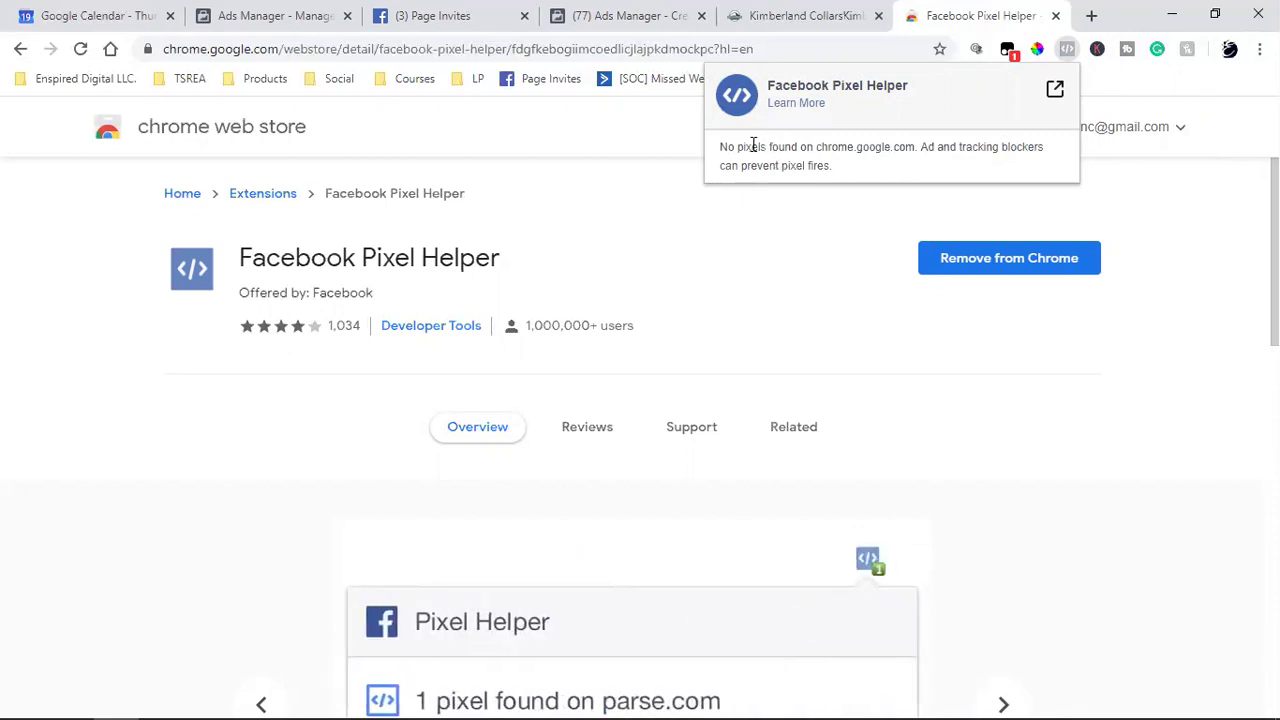
drag(751, 146, 838, 178)
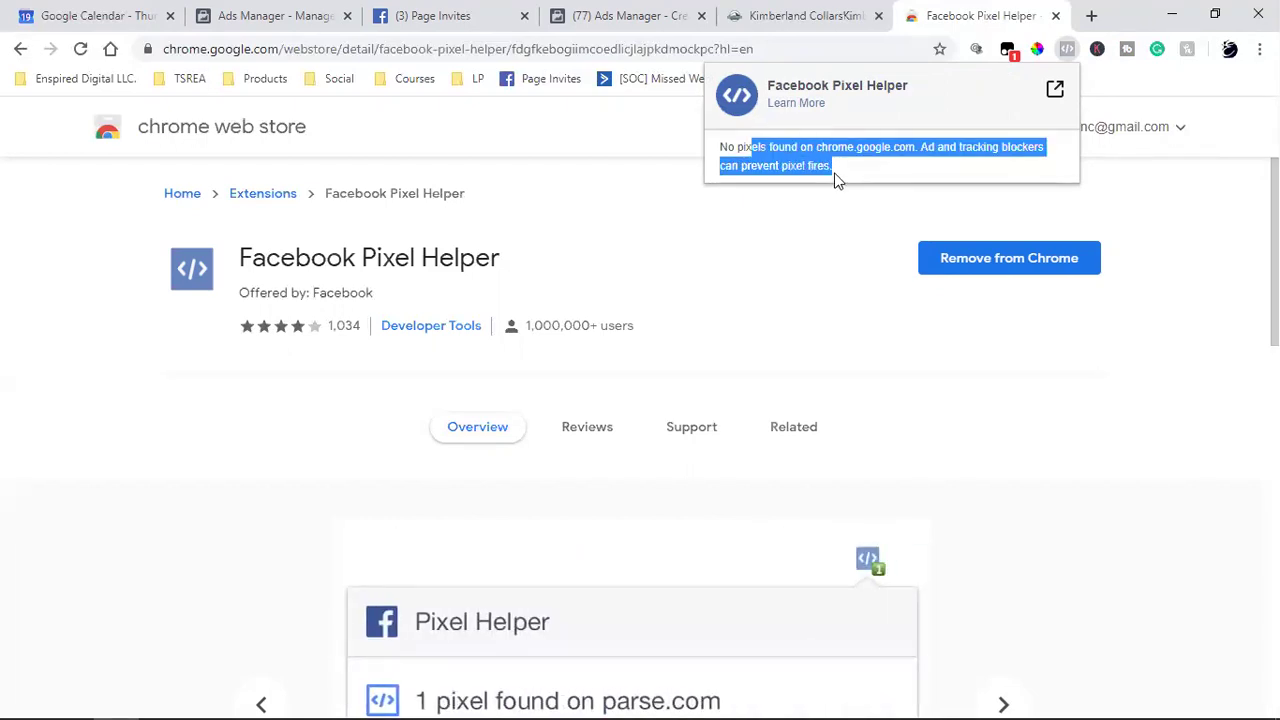
click(817, 238)
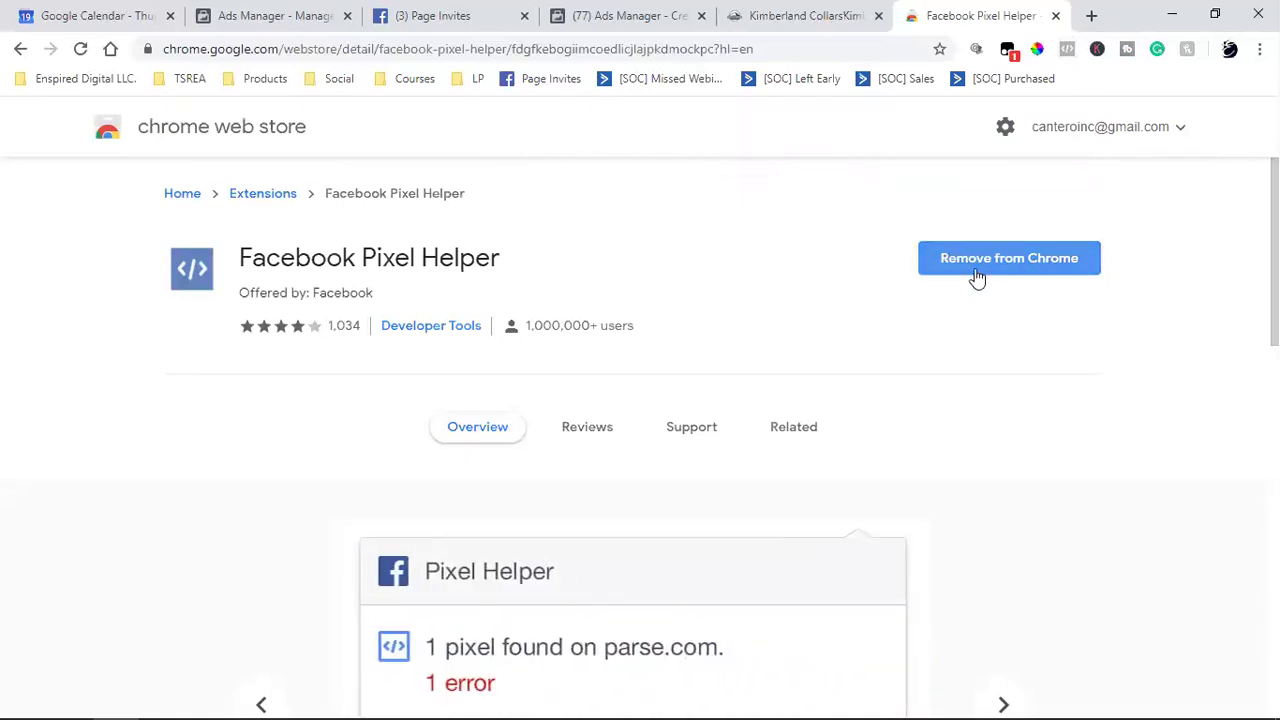
click(1067, 50)
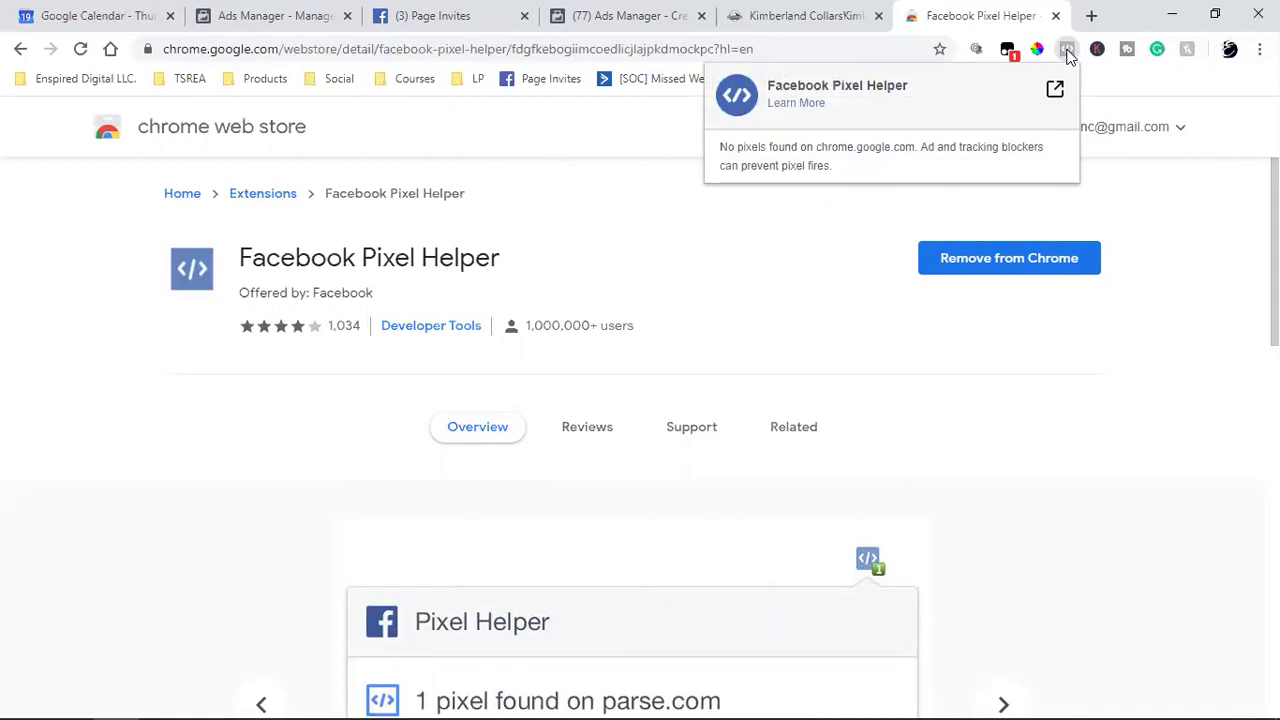
Inspect the pixel details of the Kimberland Collars home page with Facebook Pixel Helper.
click(840, 16)
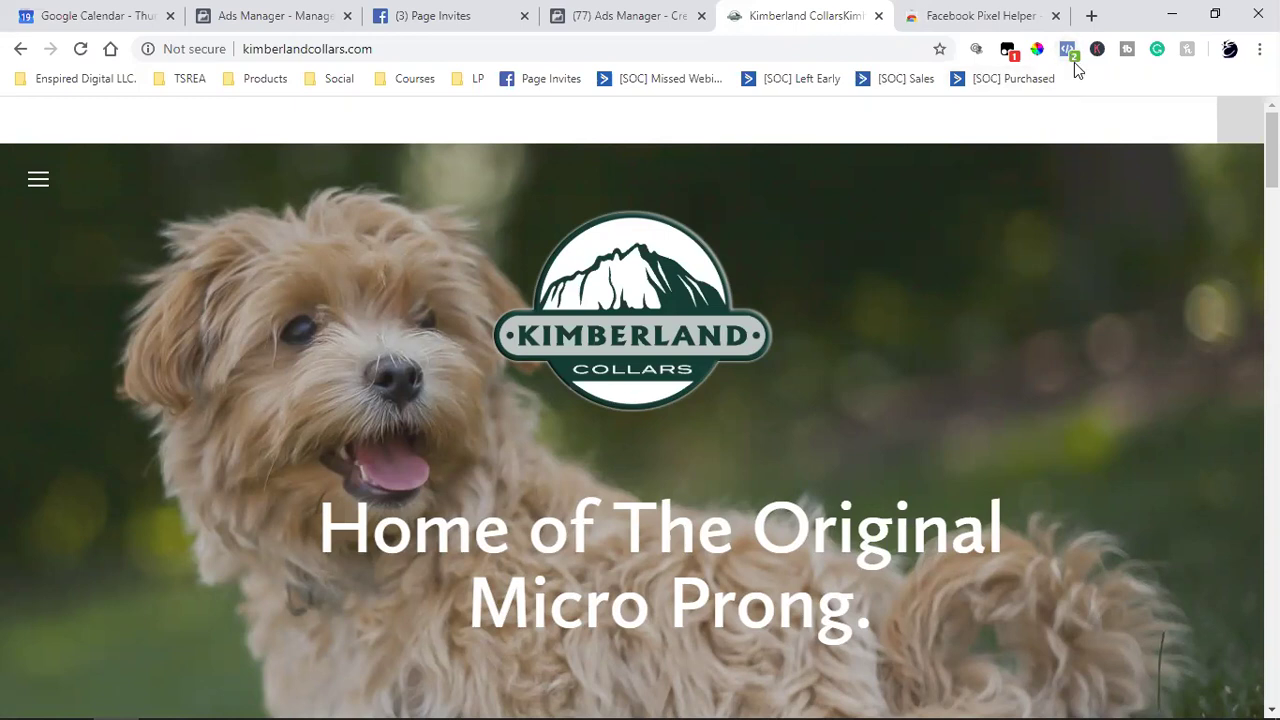
click(1073, 58)
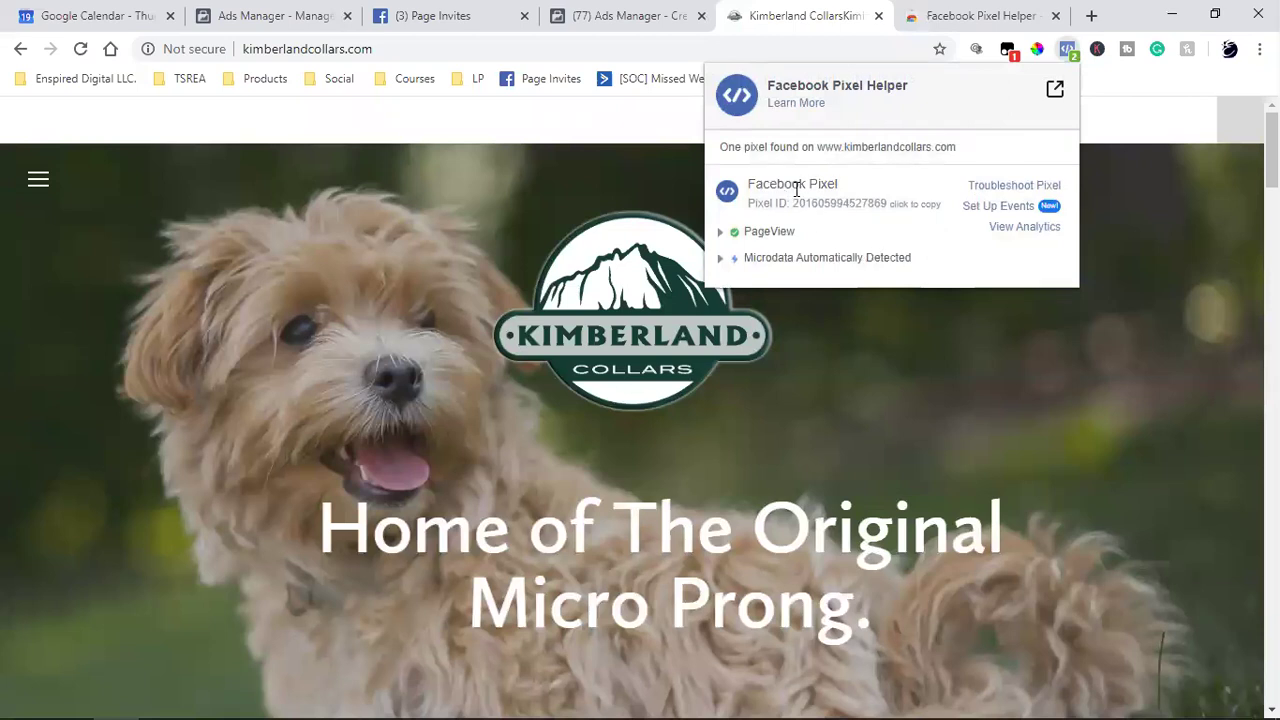
click(822, 207)
Open the site's Our Collars page and check it for pixels with Facebook Pixel Helper.
click(36, 182)
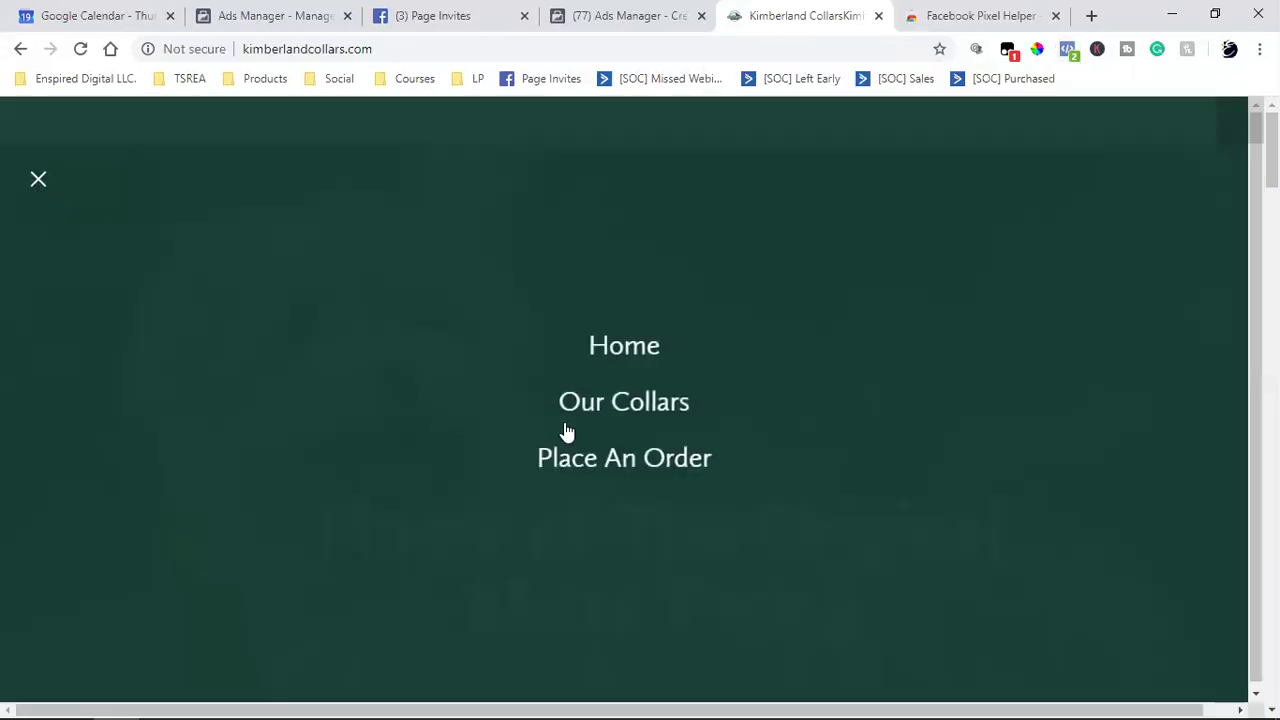
click(635, 407)
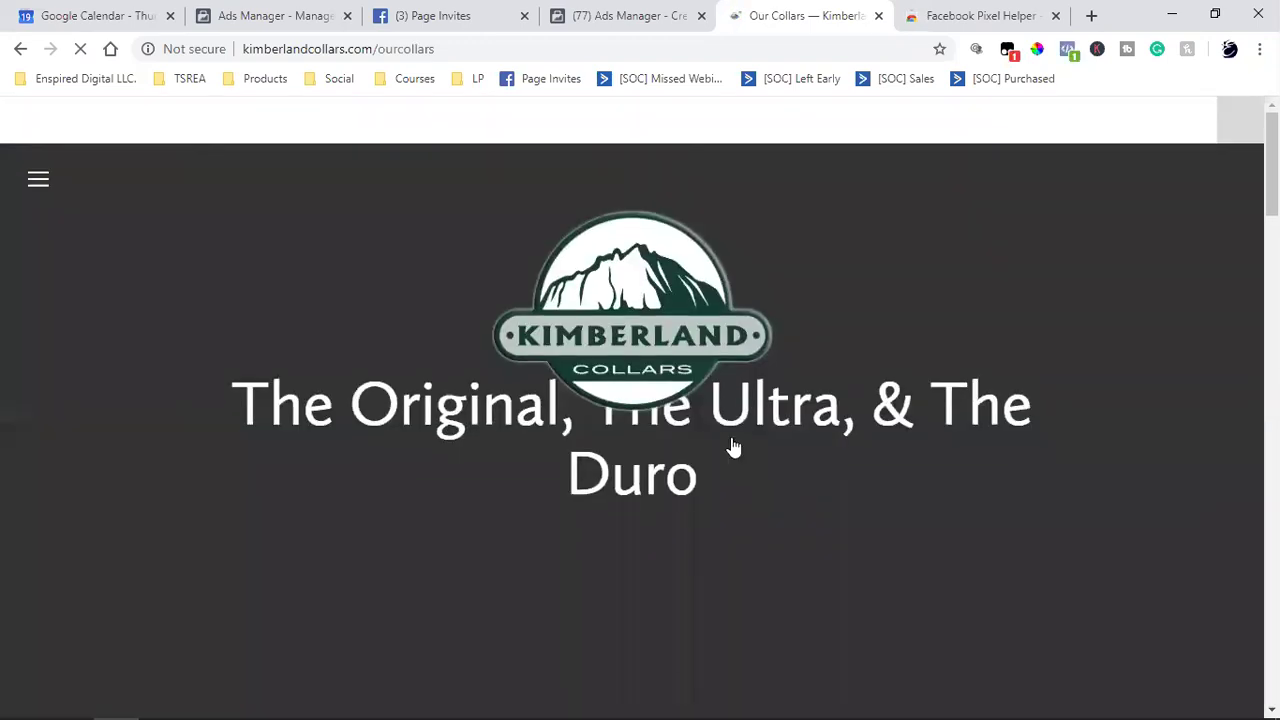
click(1075, 55)
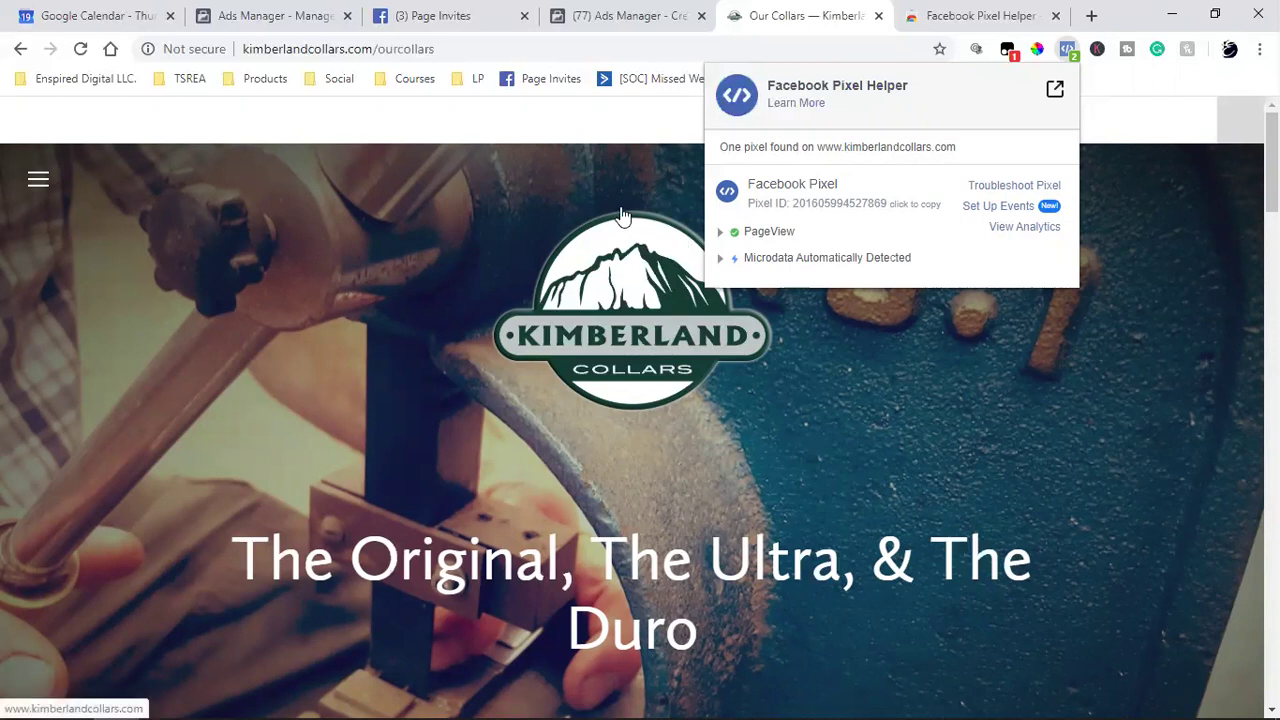
Return to the Ads Manager campaign creation page to access its frequently used tools.
click(600, 15)
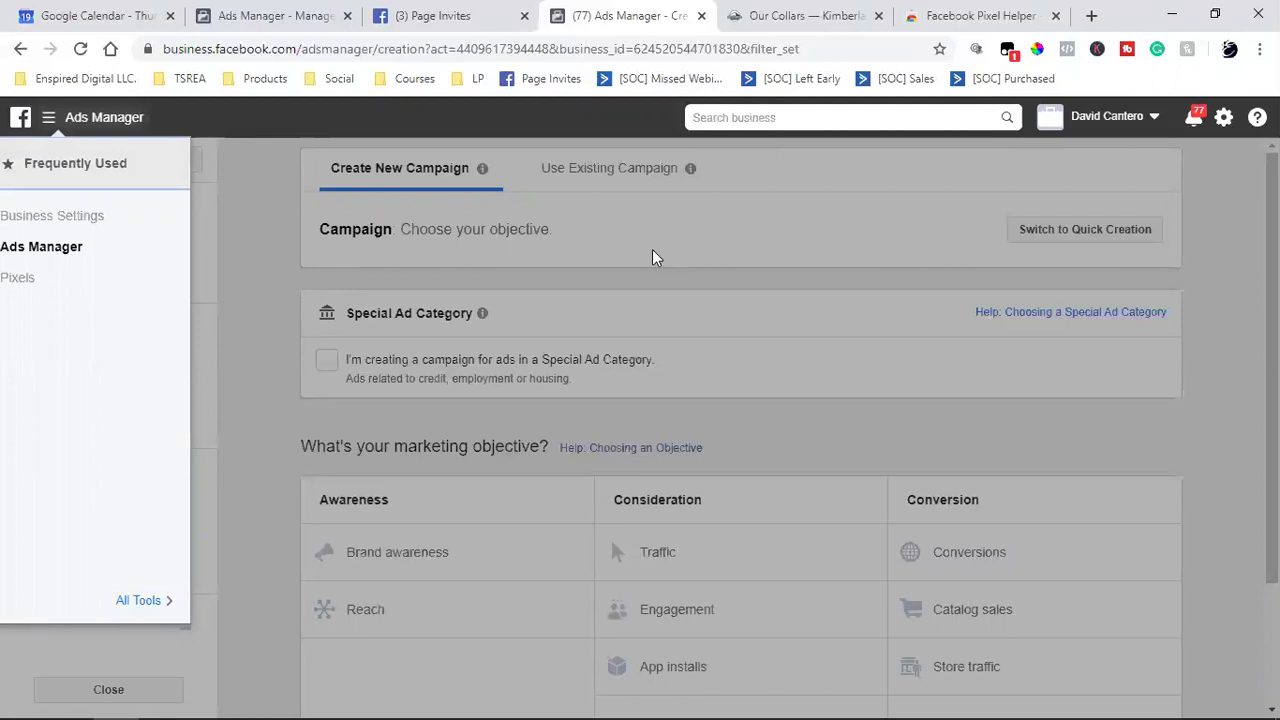
click(800, 15)
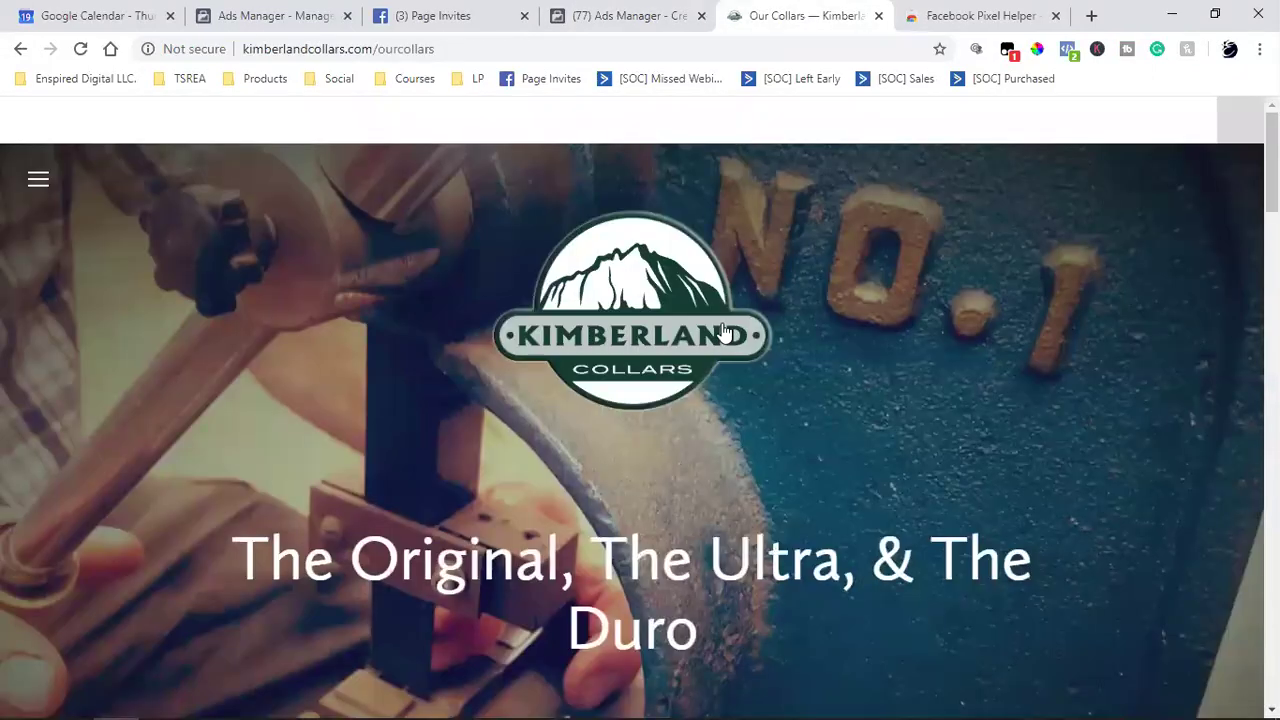
click(622, 14)
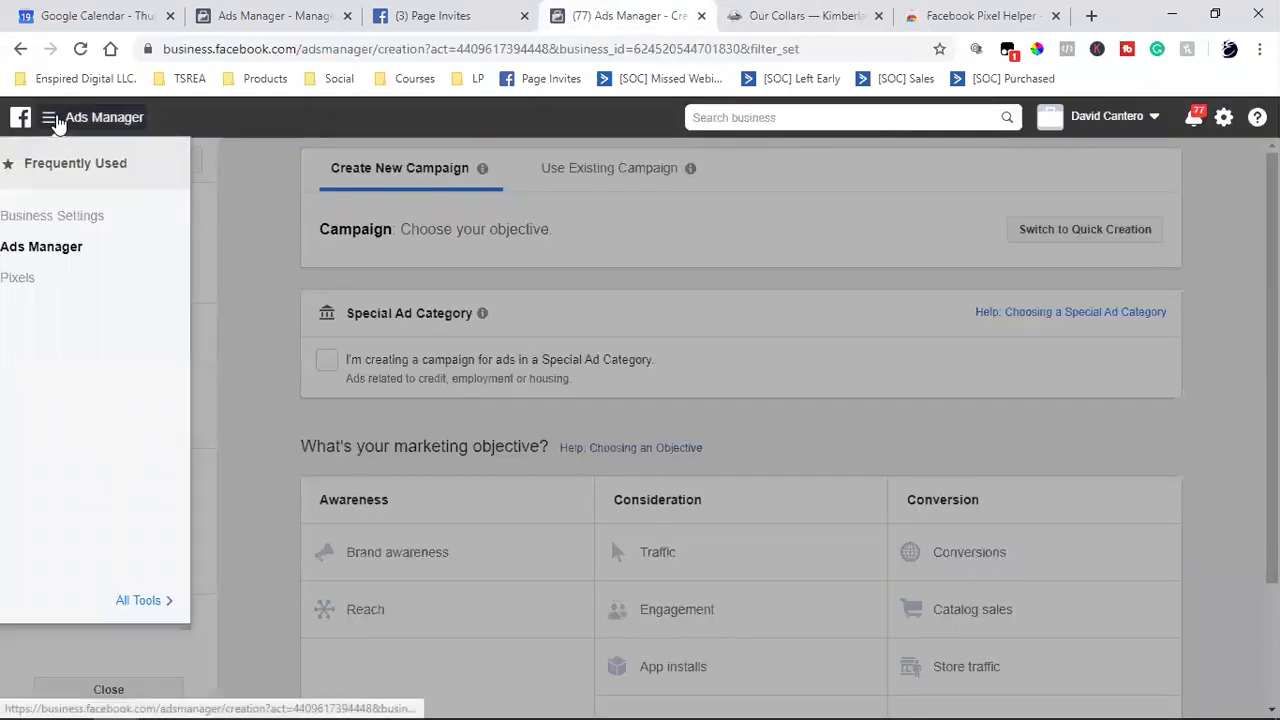
Show all Ads Manager tools and open Pixels under Events Manager.
click(50, 119)
click(50, 119)
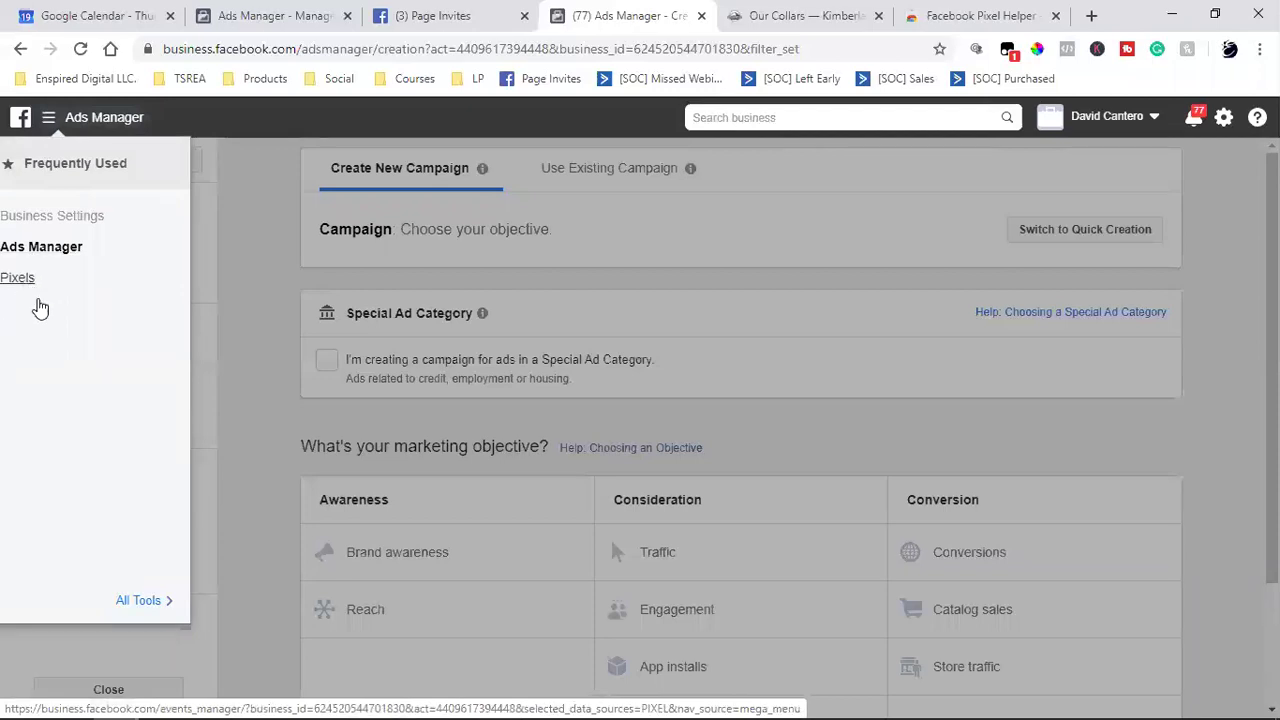
click(157, 601)
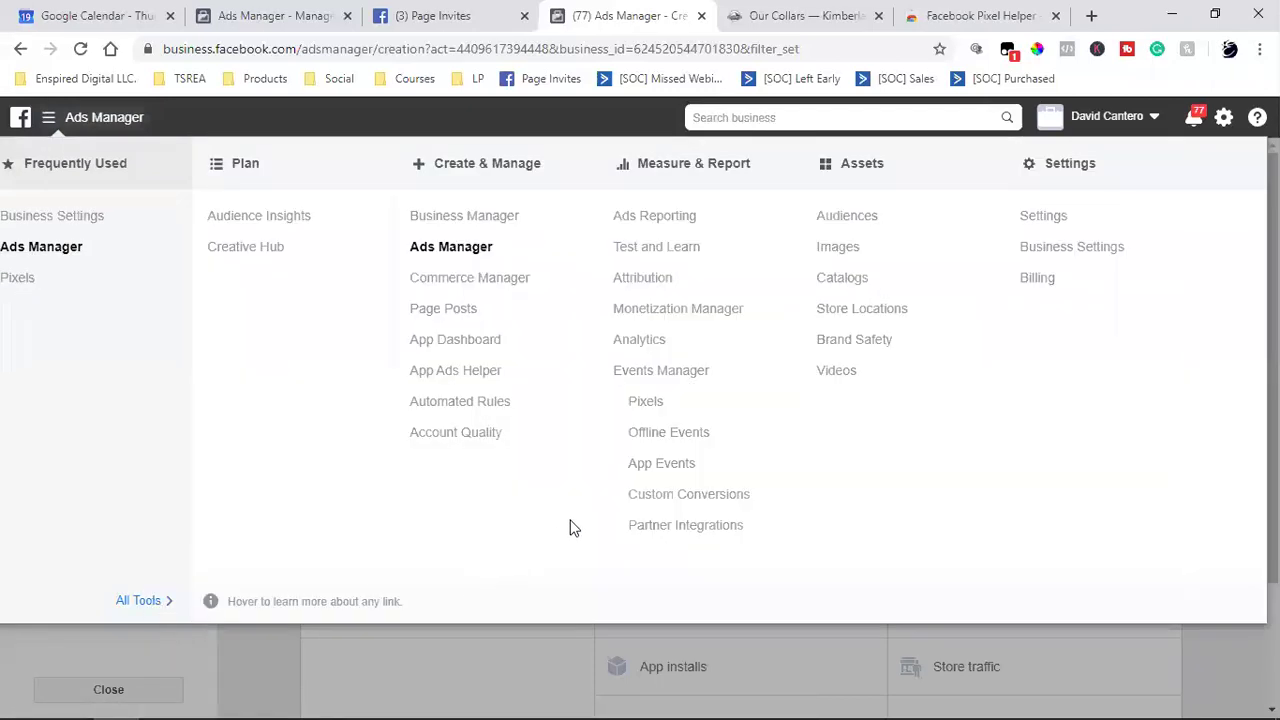
click(646, 402)
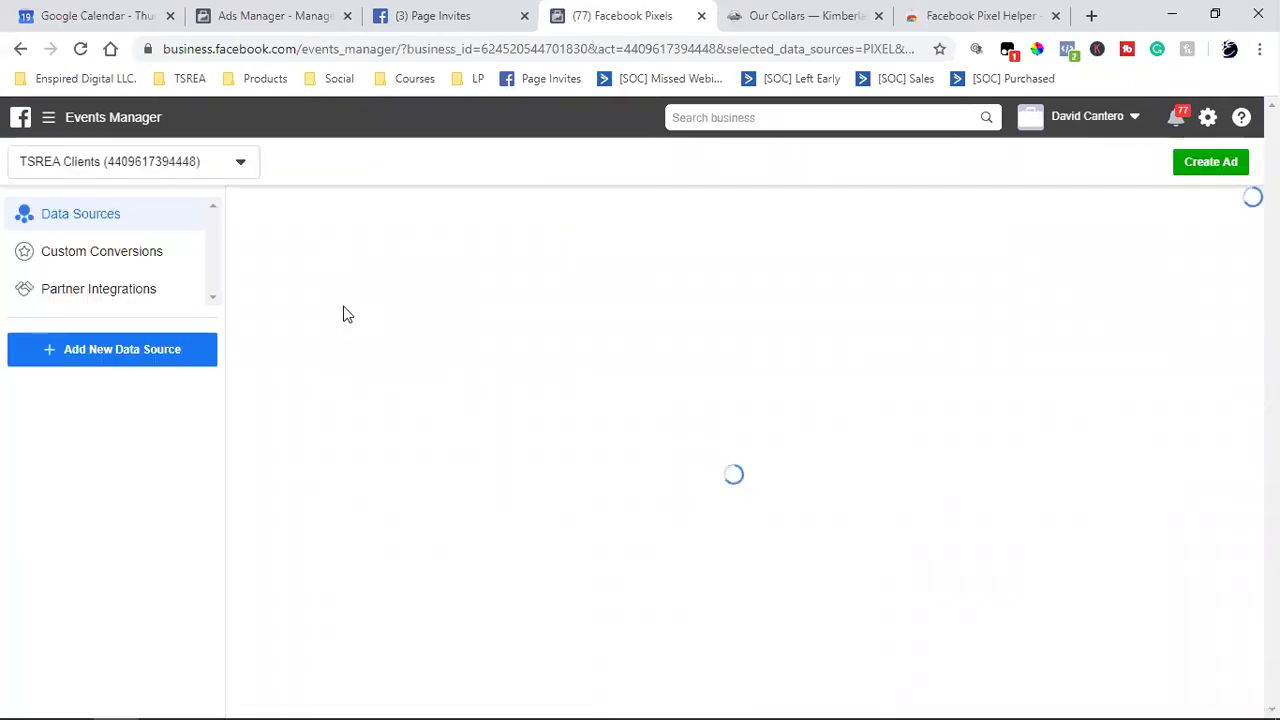
Switch Events Manager to the personal ad account named Open.
click(178, 161)
scroll(120, 362, down, 4)
click(111, 441)
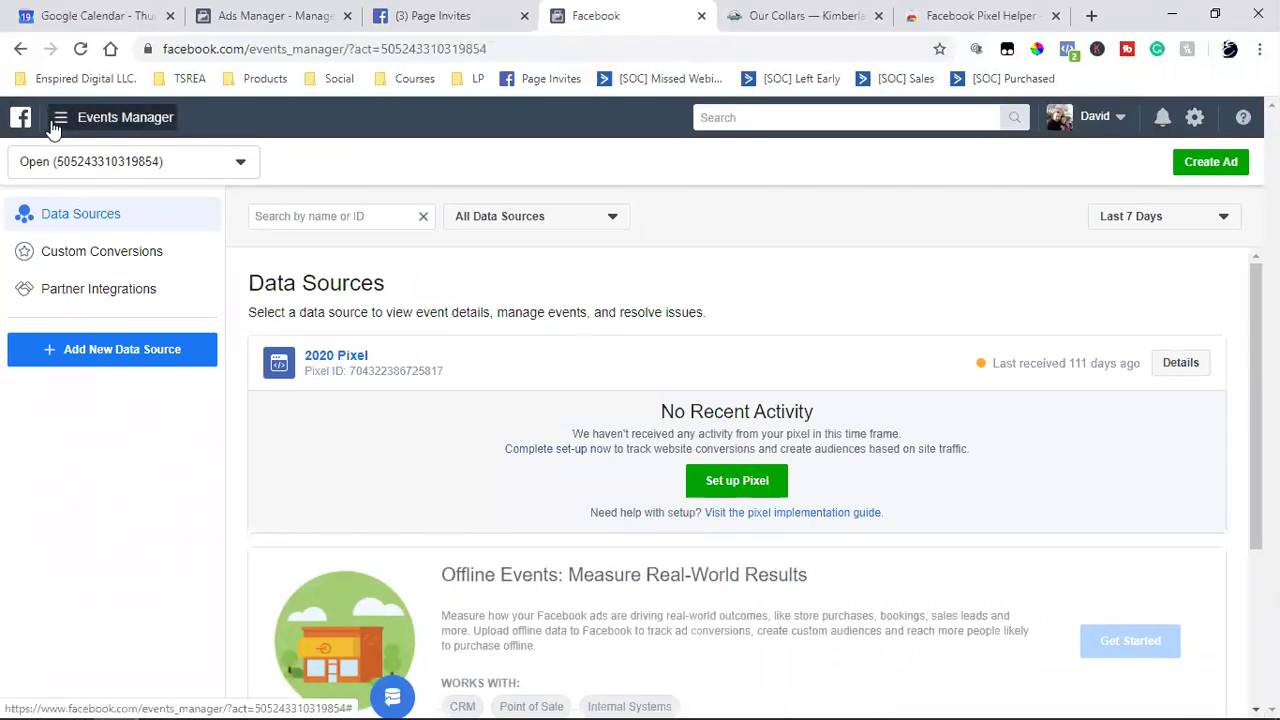
Look through the available business and personal ad accounts without switching from the Open account.
click(106, 164)
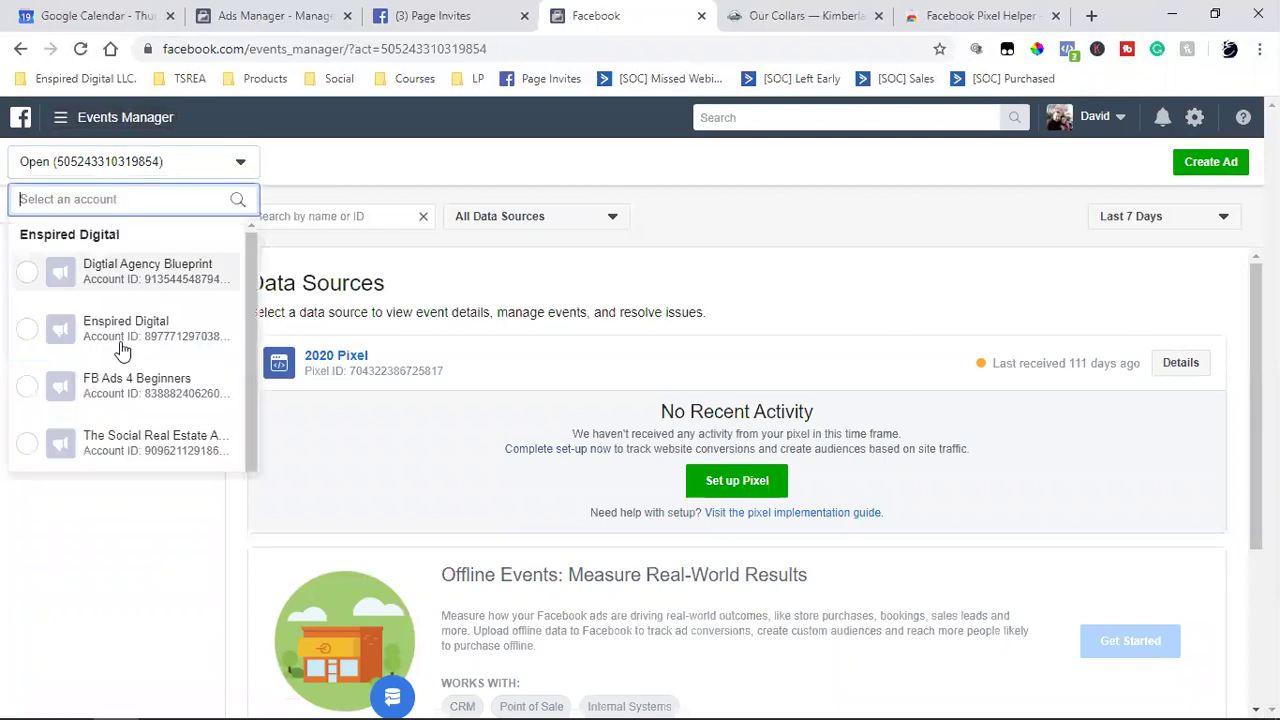
scroll(166, 349, down, 3)
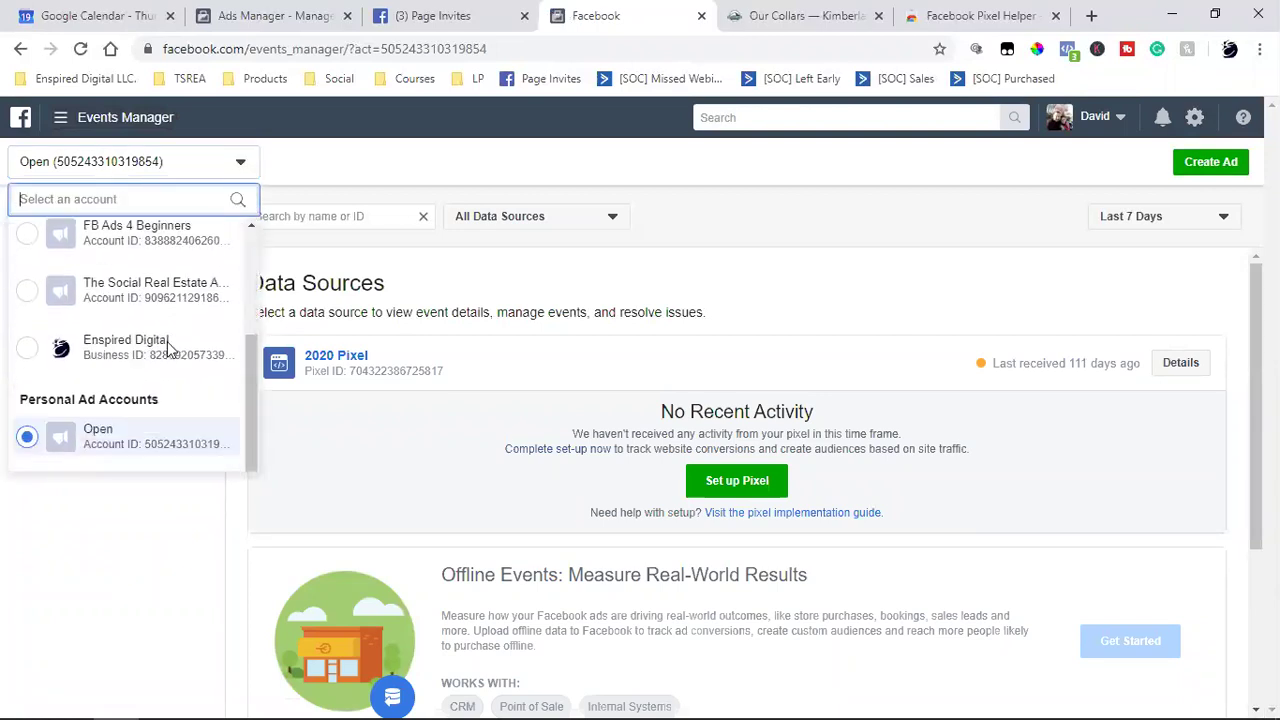
scroll(168, 349, up, 3)
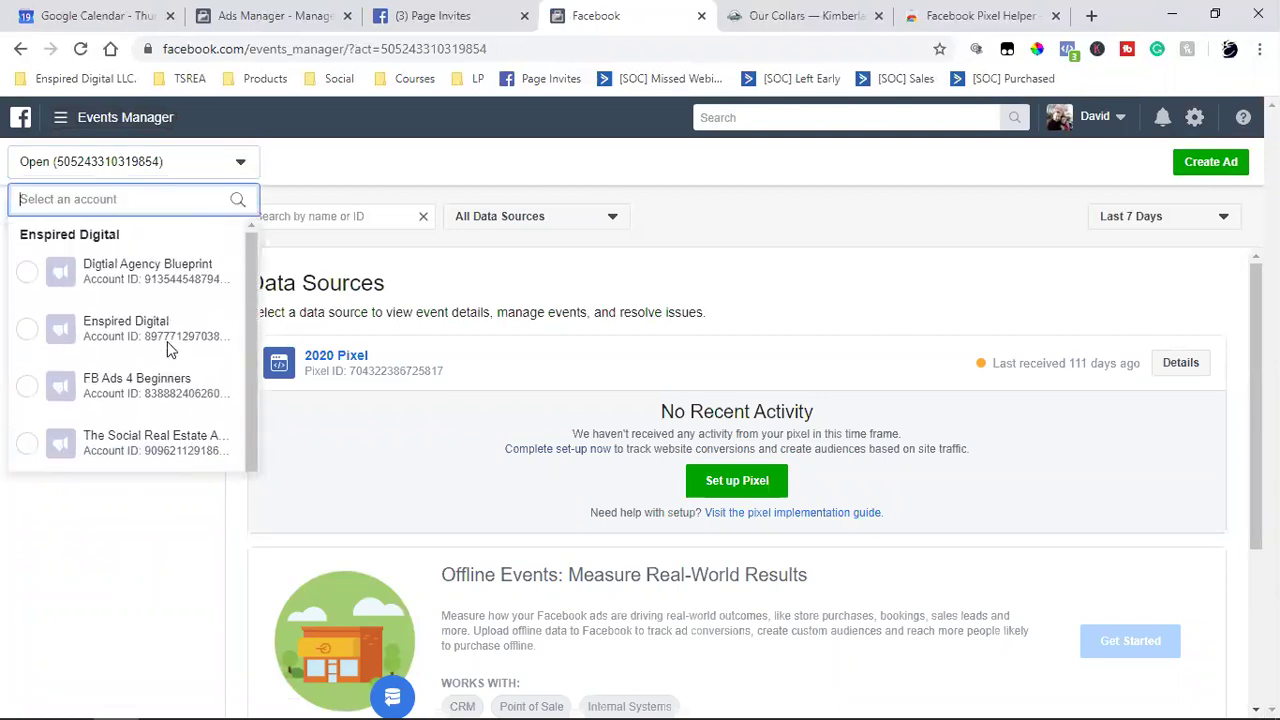
scroll(168, 349, down, 3)
click(540, 290)
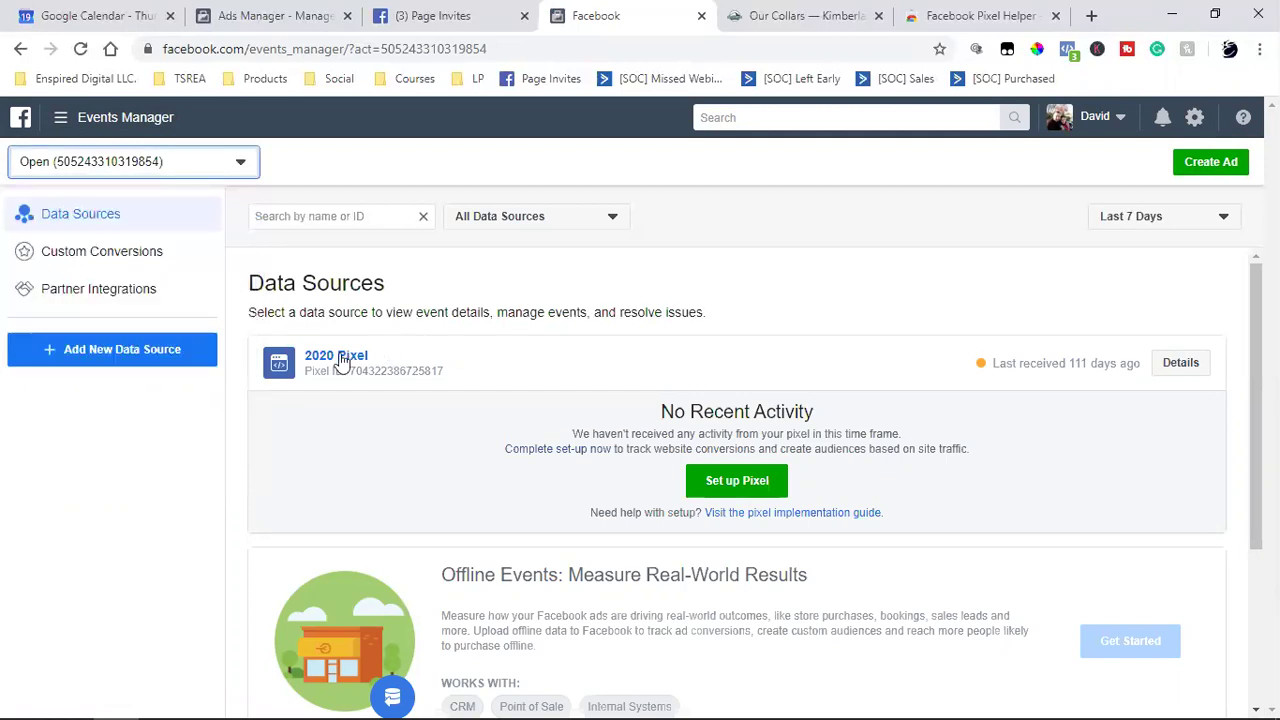
Open the 2020 Pixel overview, and inspect the Our Collars page's pixel ID with Facebook Pixel Helper for comparison.
click(340, 357)
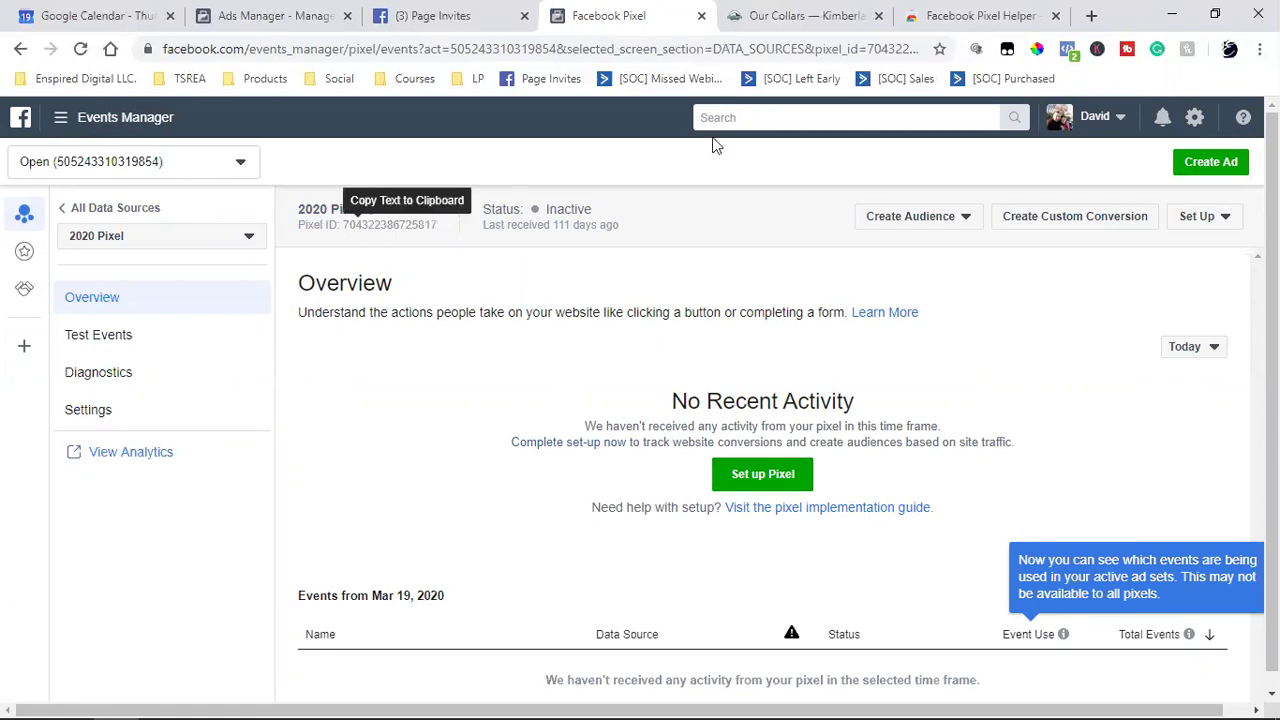
click(812, 16)
click(1068, 50)
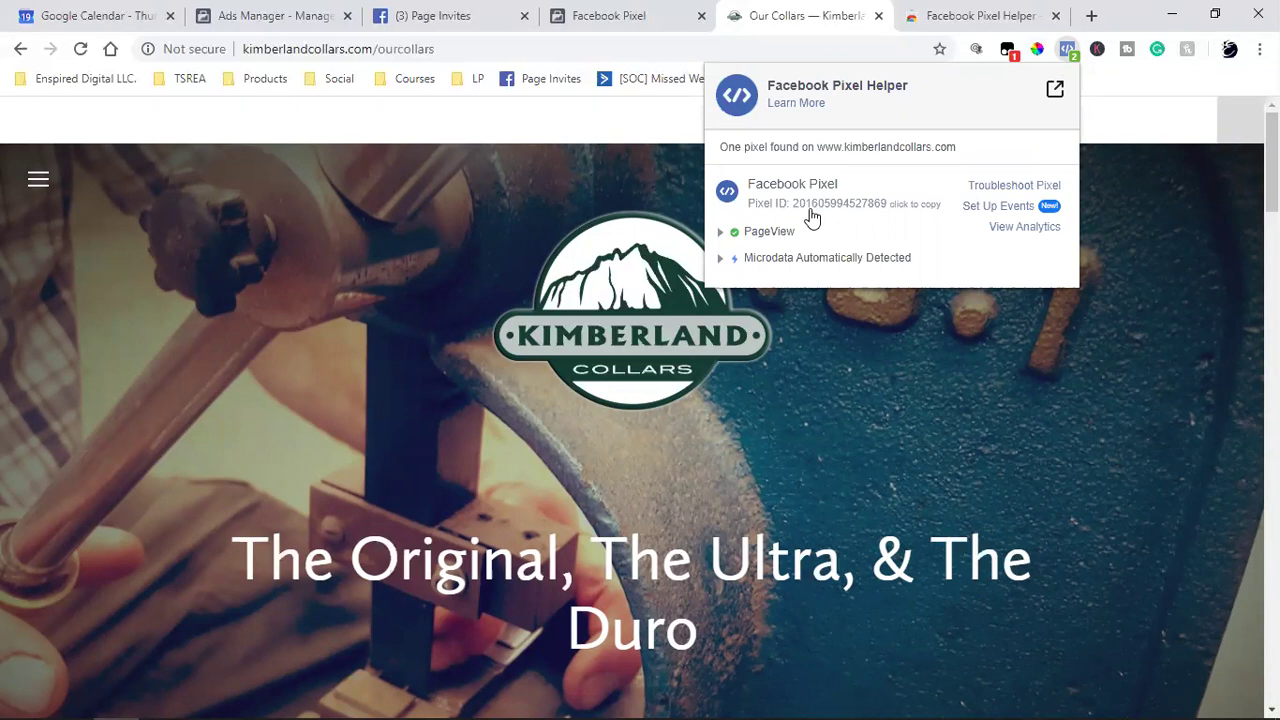
Return to the 2020 Pixel overview in Events Manager and copy its pixel ID.
click(631, 12)
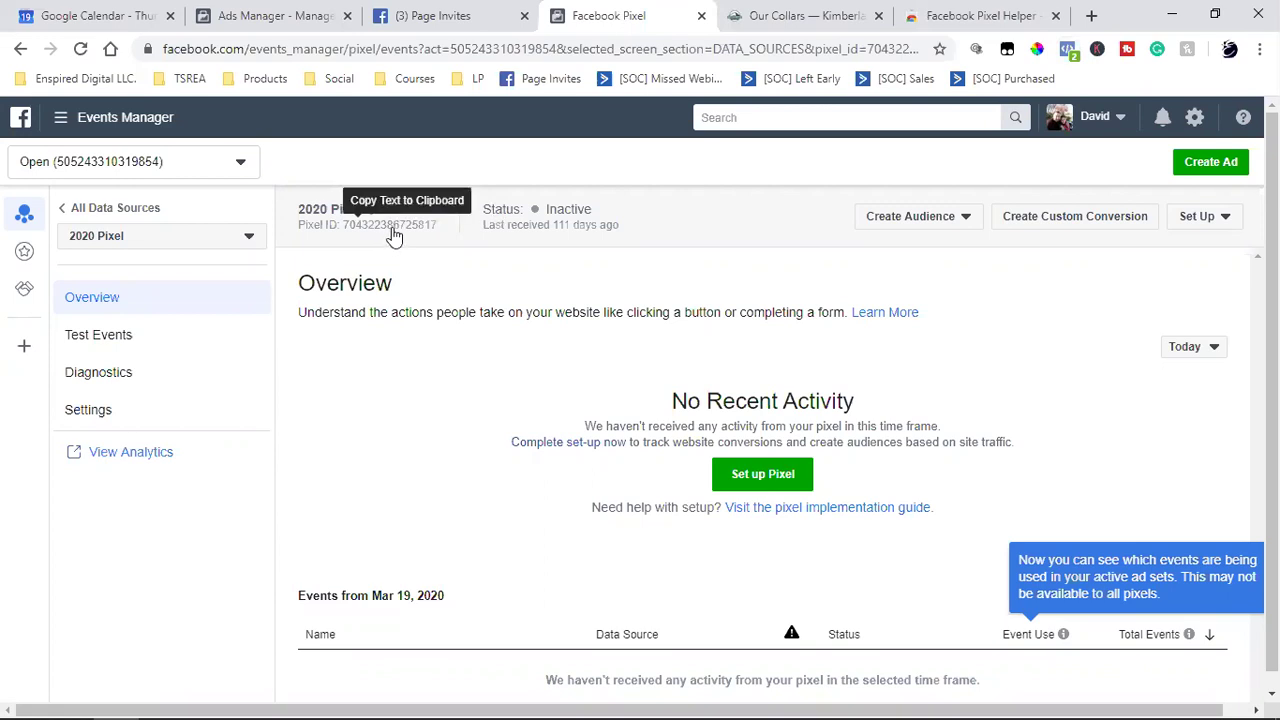
click(394, 226)
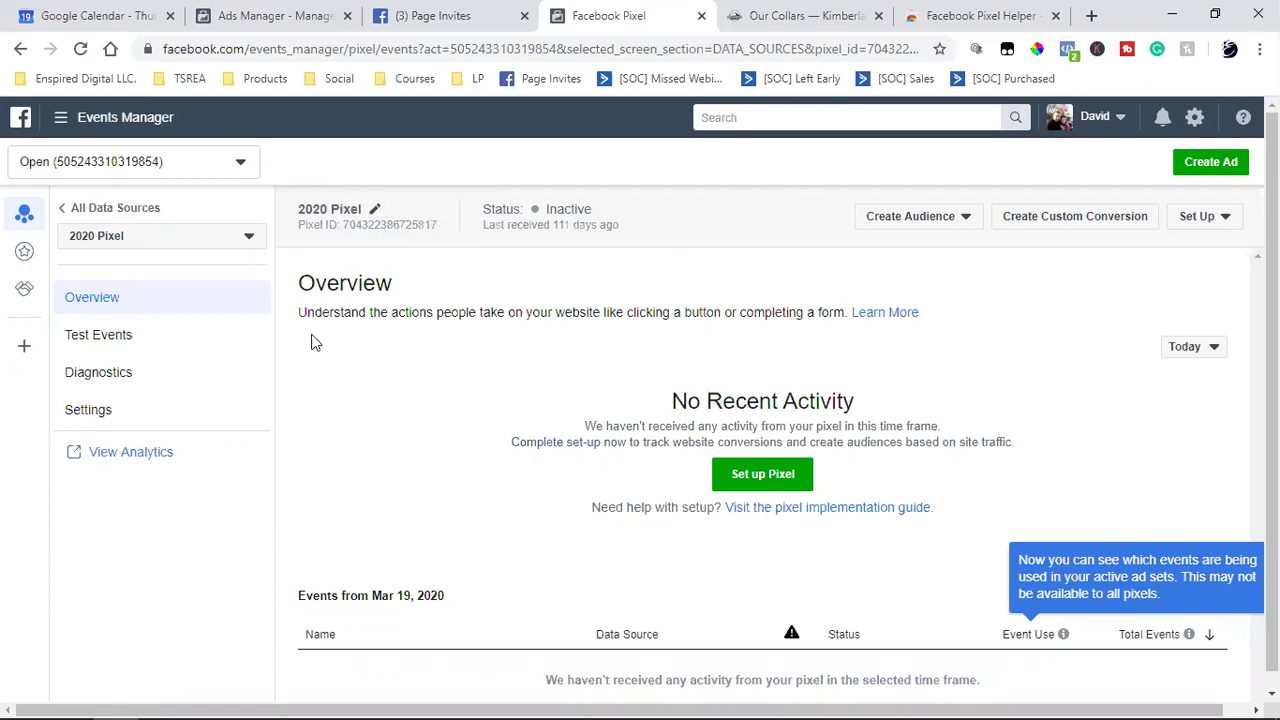
click(385, 234)
Recheck the Our Collars page's pixel with Facebook Pixel Helper and look through the collar descriptions on that page.
click(830, 15)
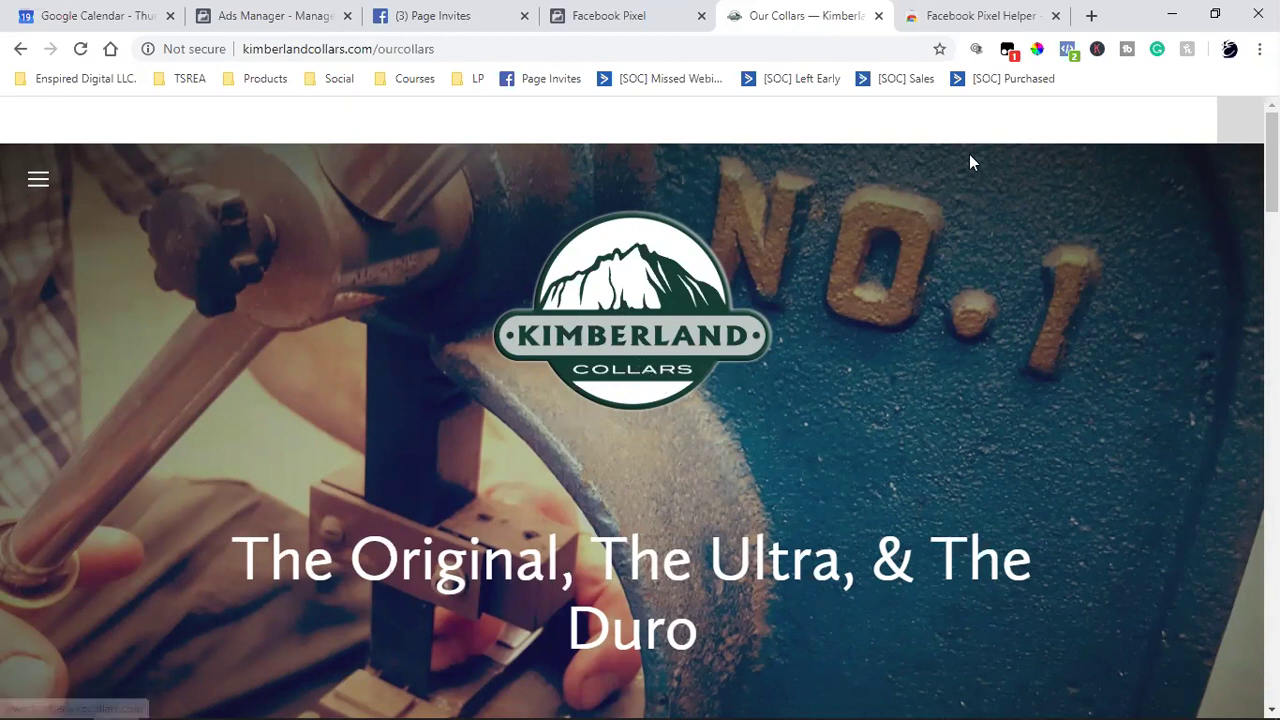
click(1074, 50)
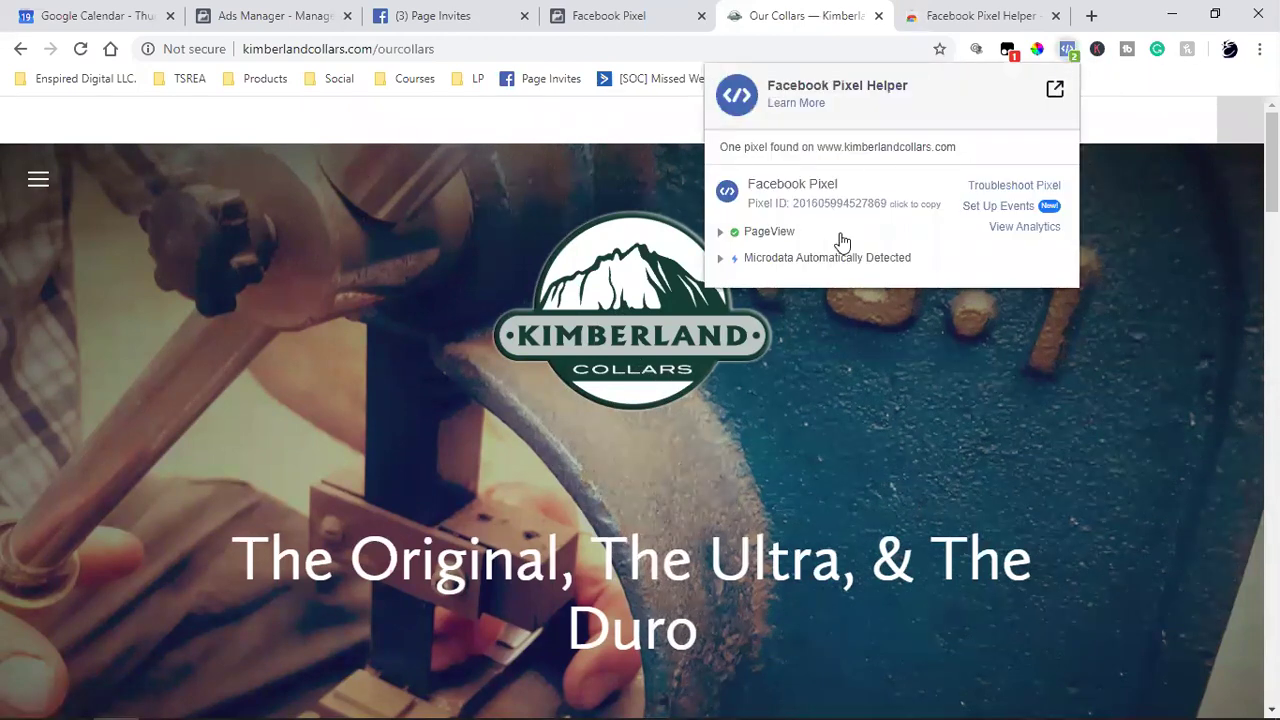
click(971, 424)
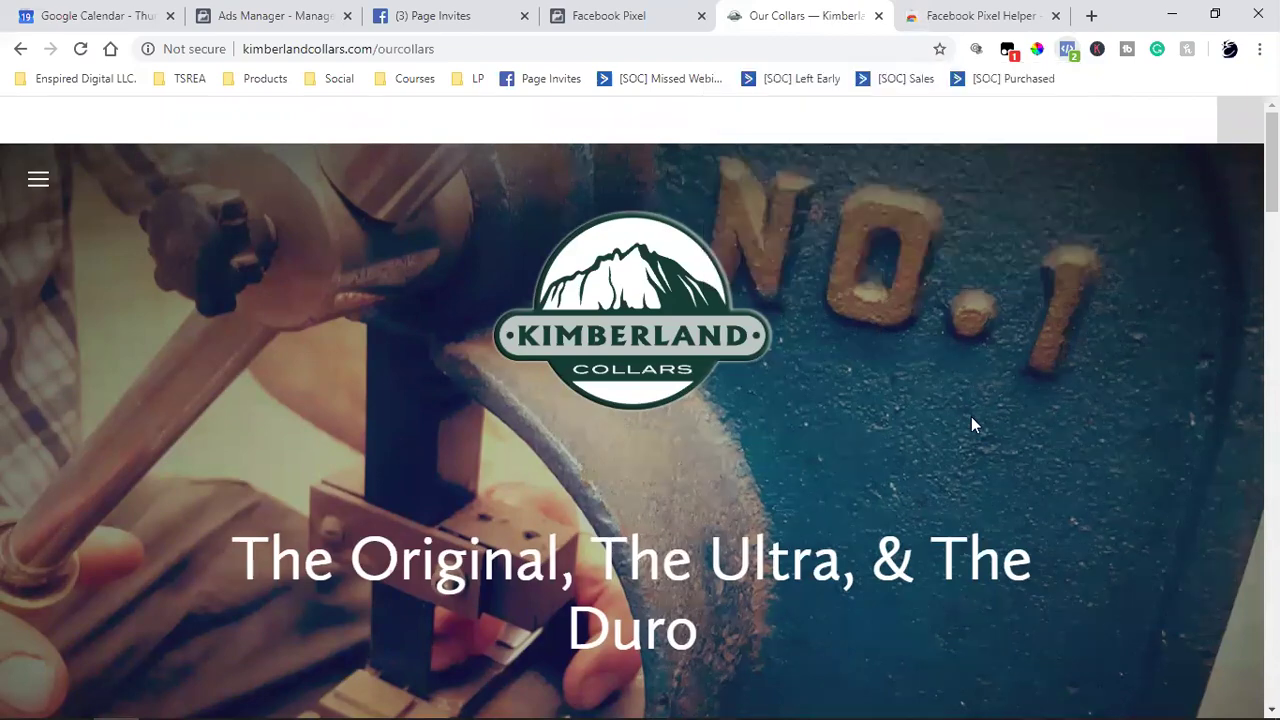
scroll(954, 417, down, 8)
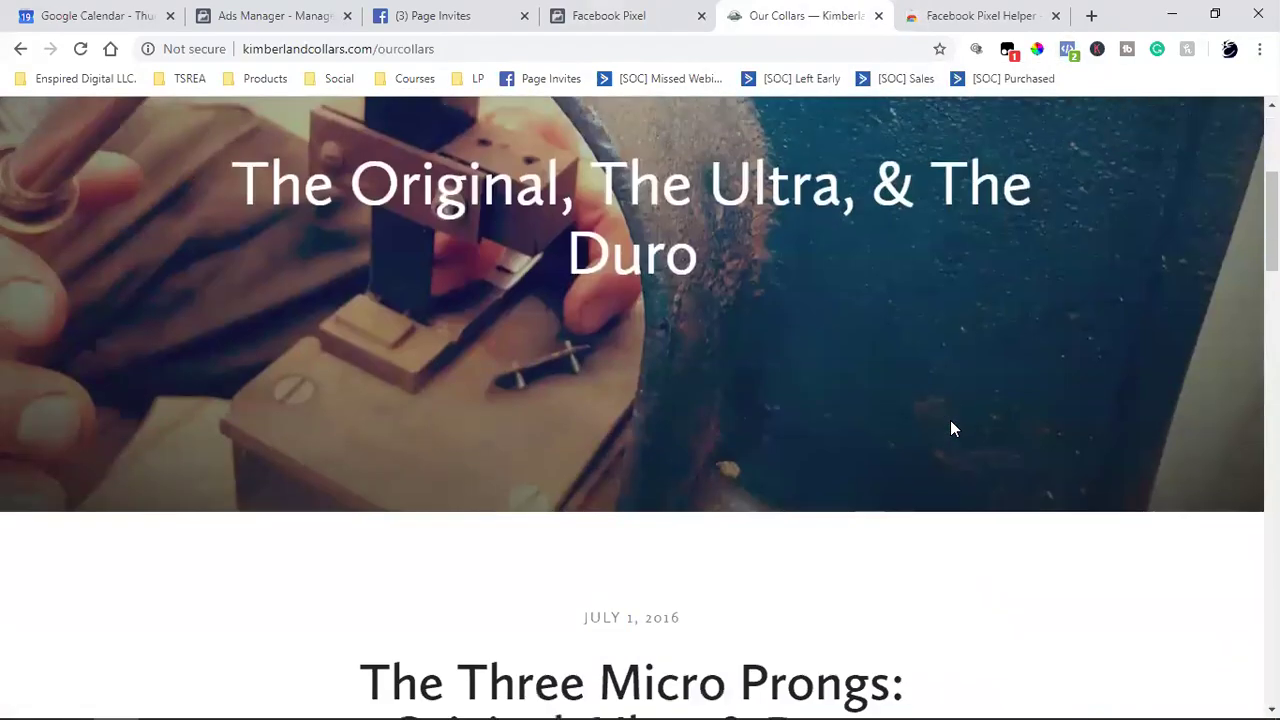
scroll(954, 429, down, 15)
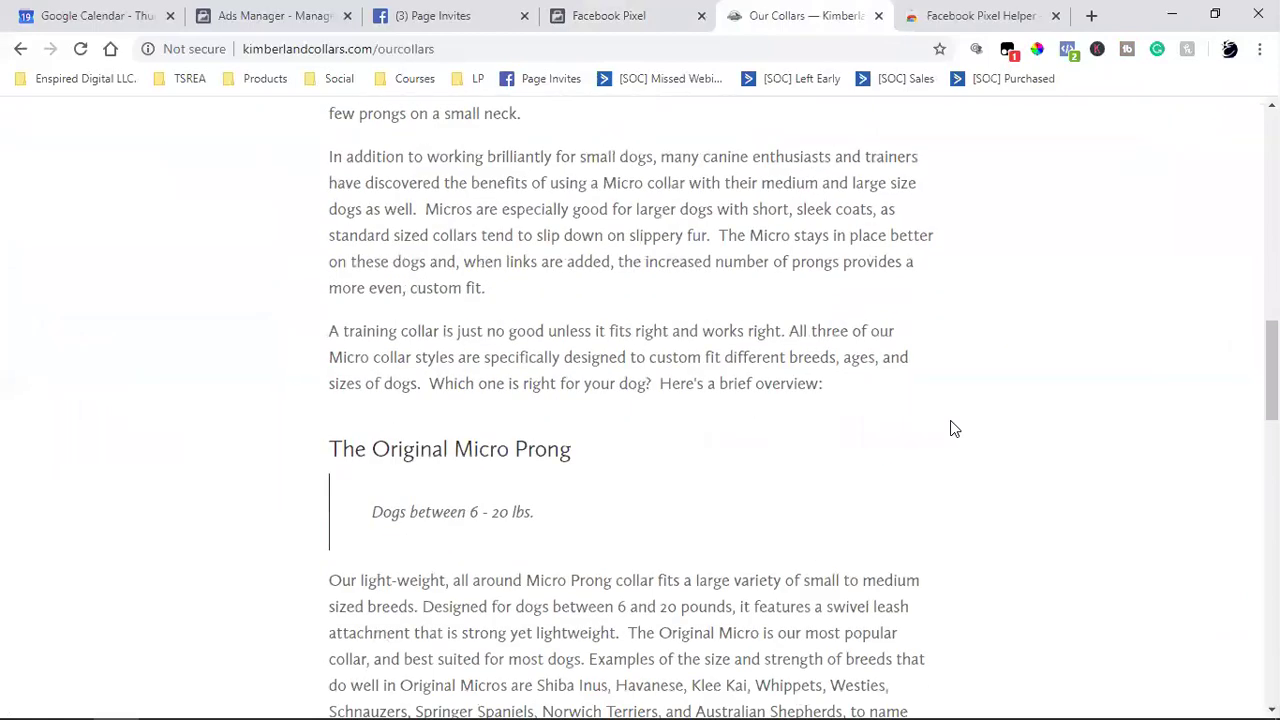
scroll(954, 429, up, 20)
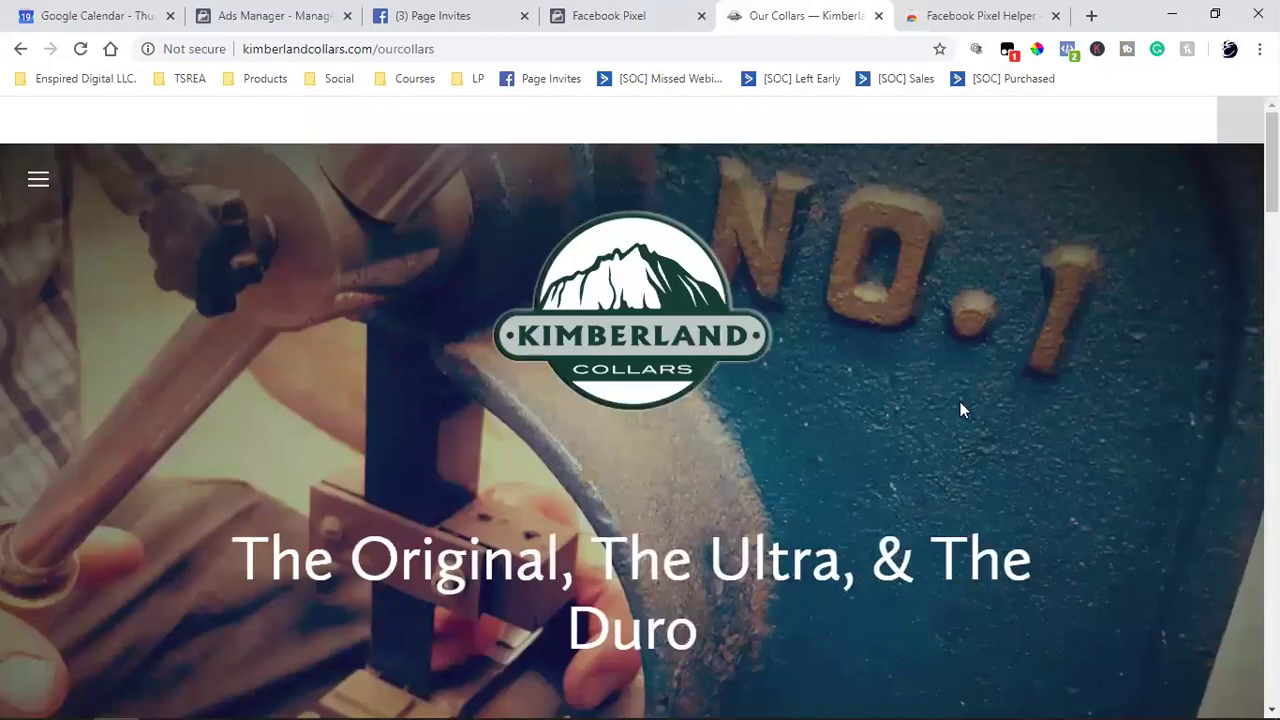
Switch to the Word document and complete the second line as "Step 2. Create Audiences".
mouse_move(427, 690)
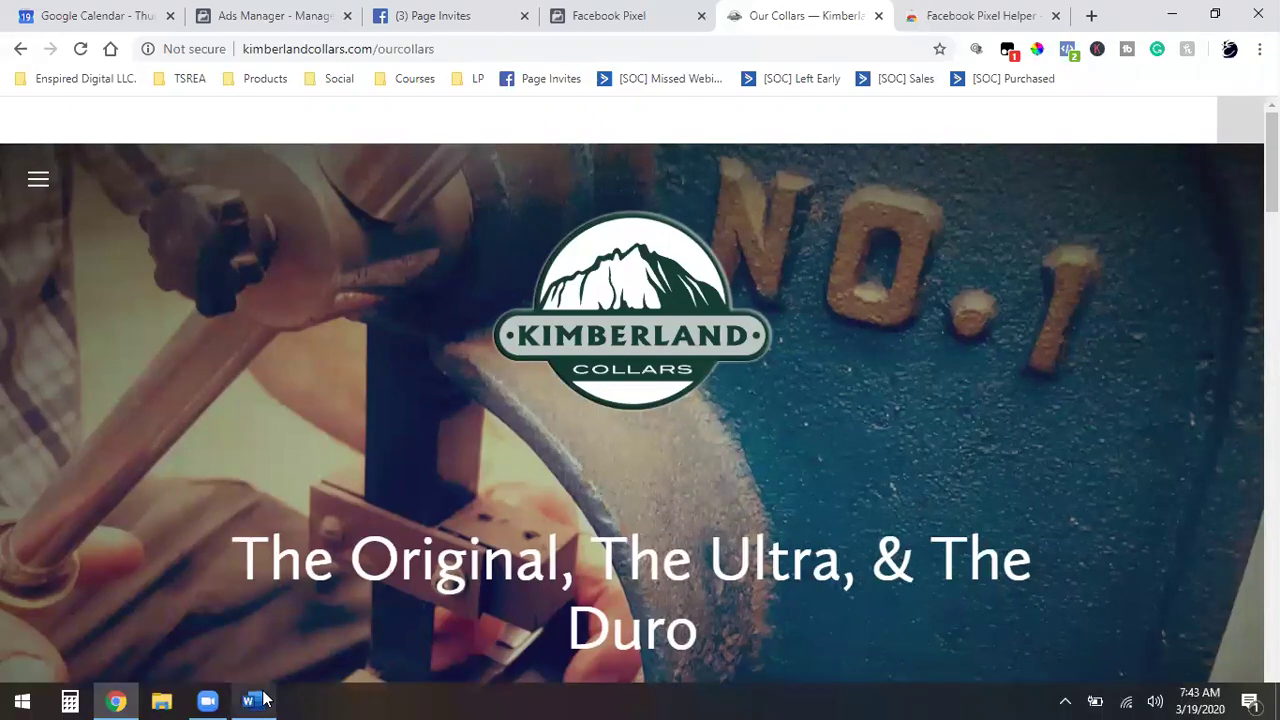
click(254, 701)
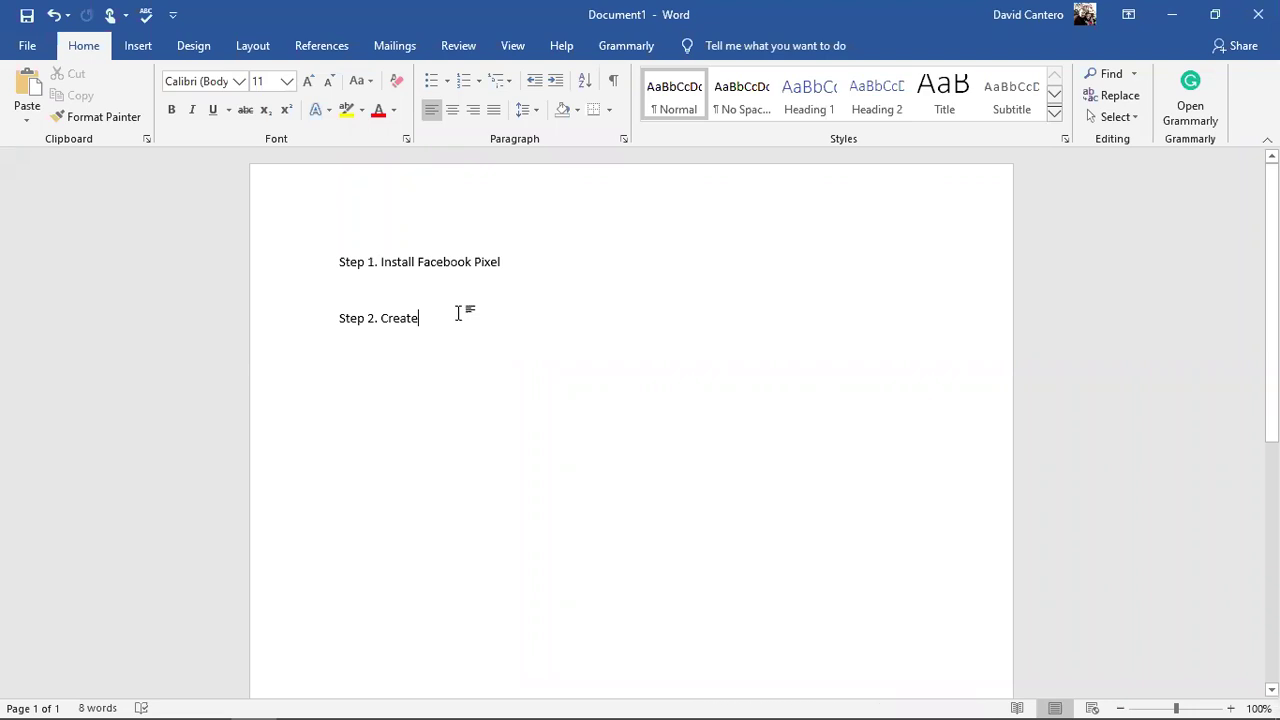
text(Au)
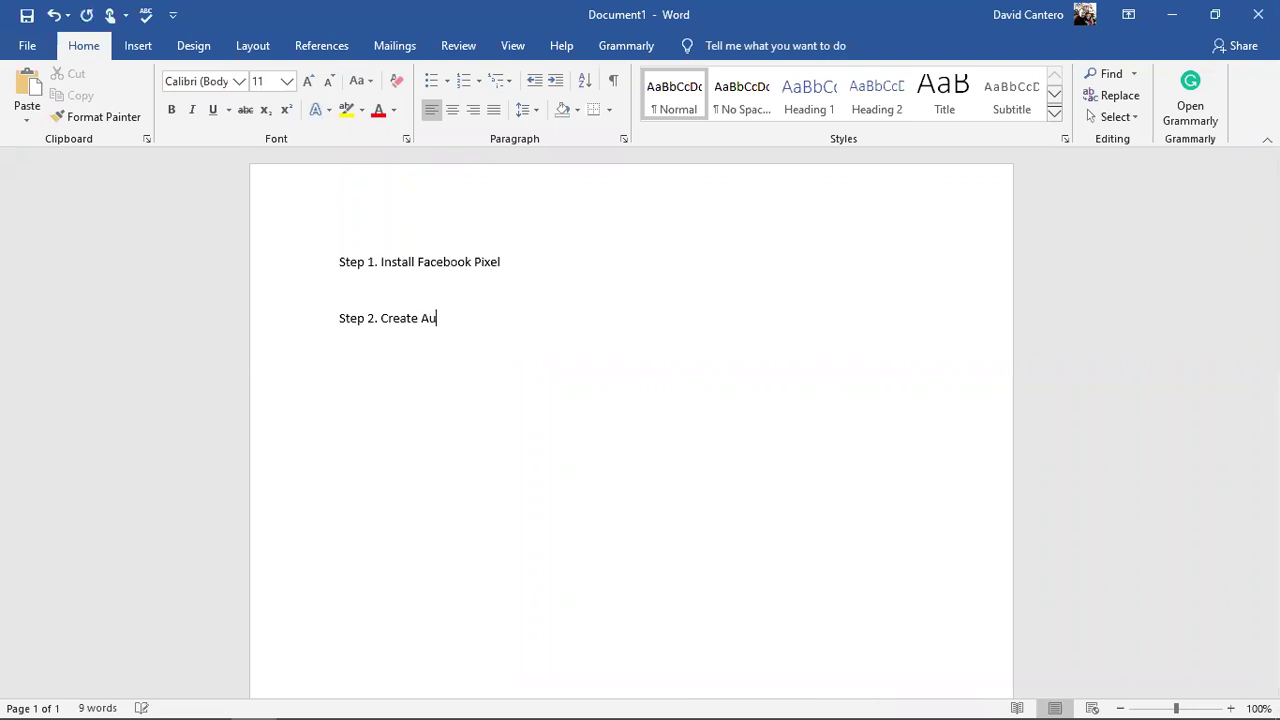
text(diences)
Set the font size of the "Step 1. Install Facebook Pixel" line to 36.
triple_click(468, 264)
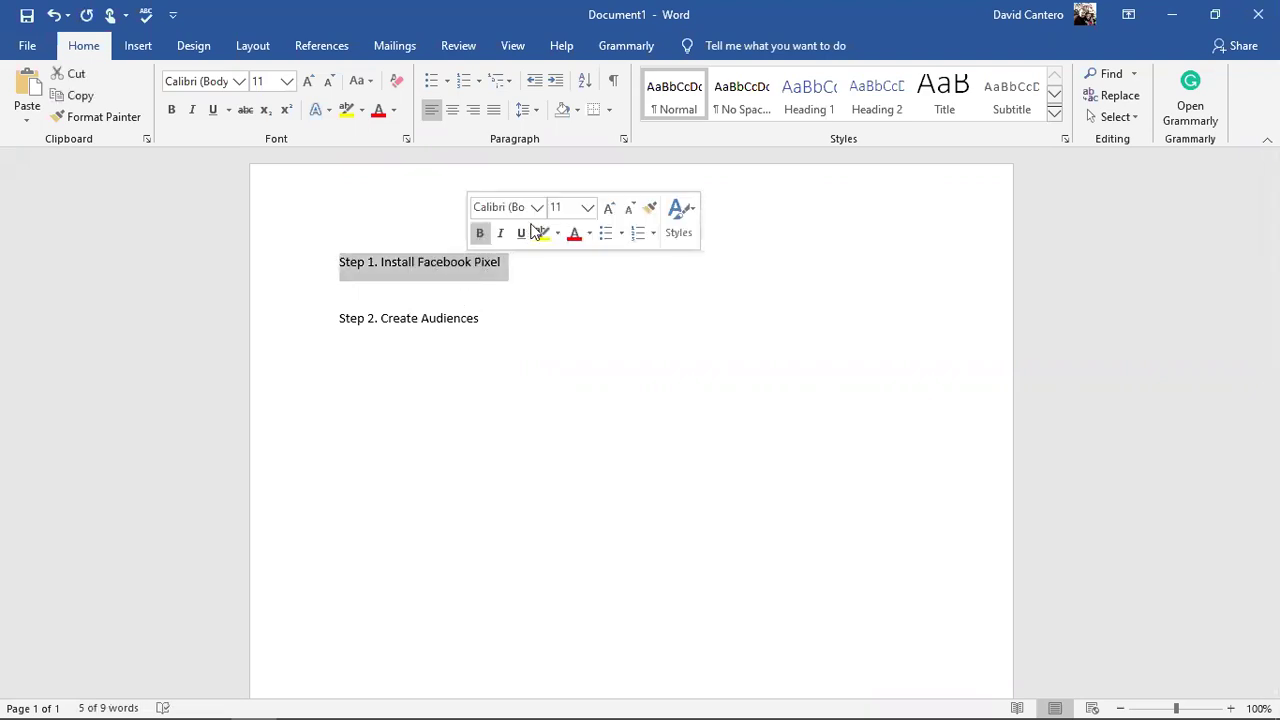
click(558, 207)
click(592, 207)
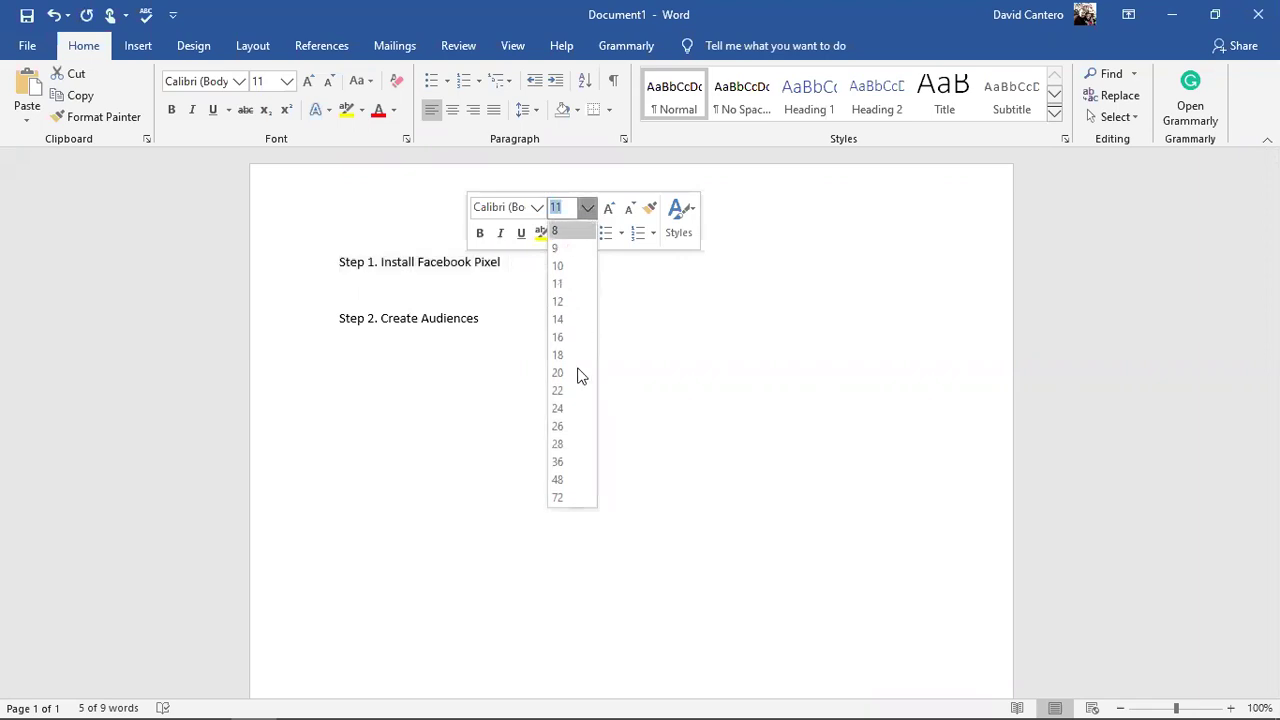
click(562, 461)
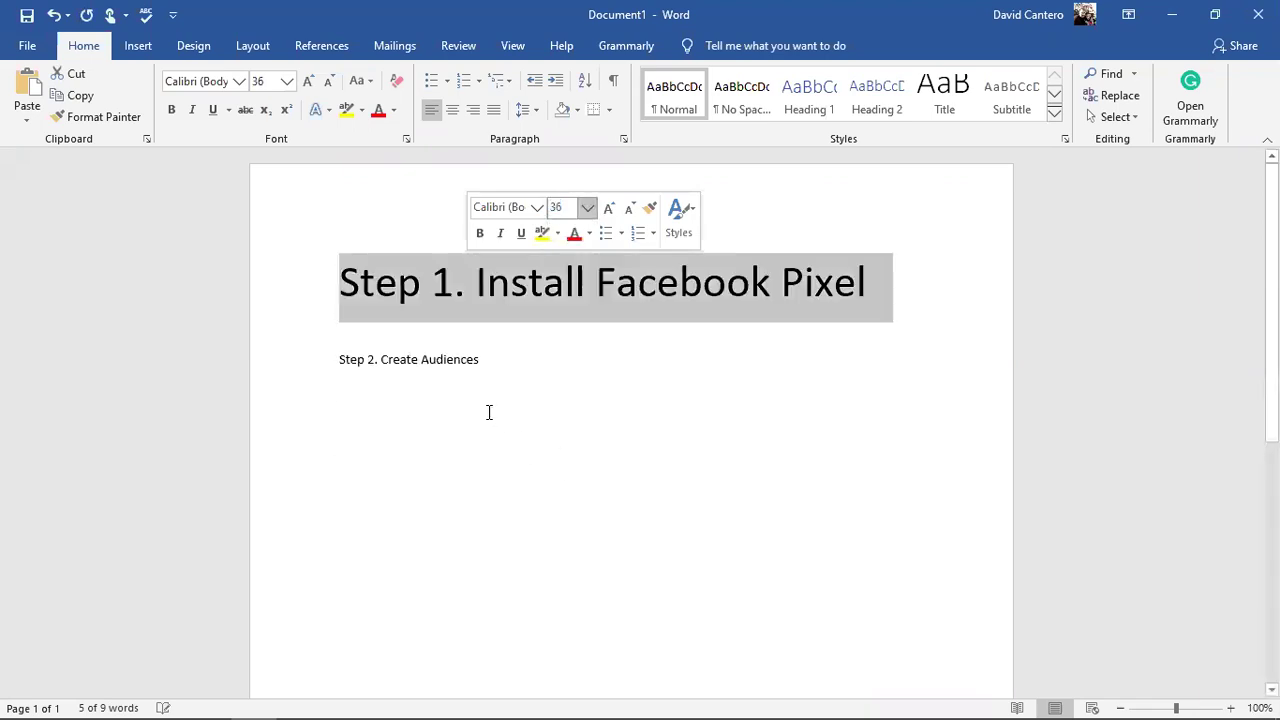
Set the font size of the "Step 2. Create Audiences" line to 36.
triple_click(440, 372)
click(440, 372)
triple_click(440, 372)
click(438, 373)
triple_click(440, 373)
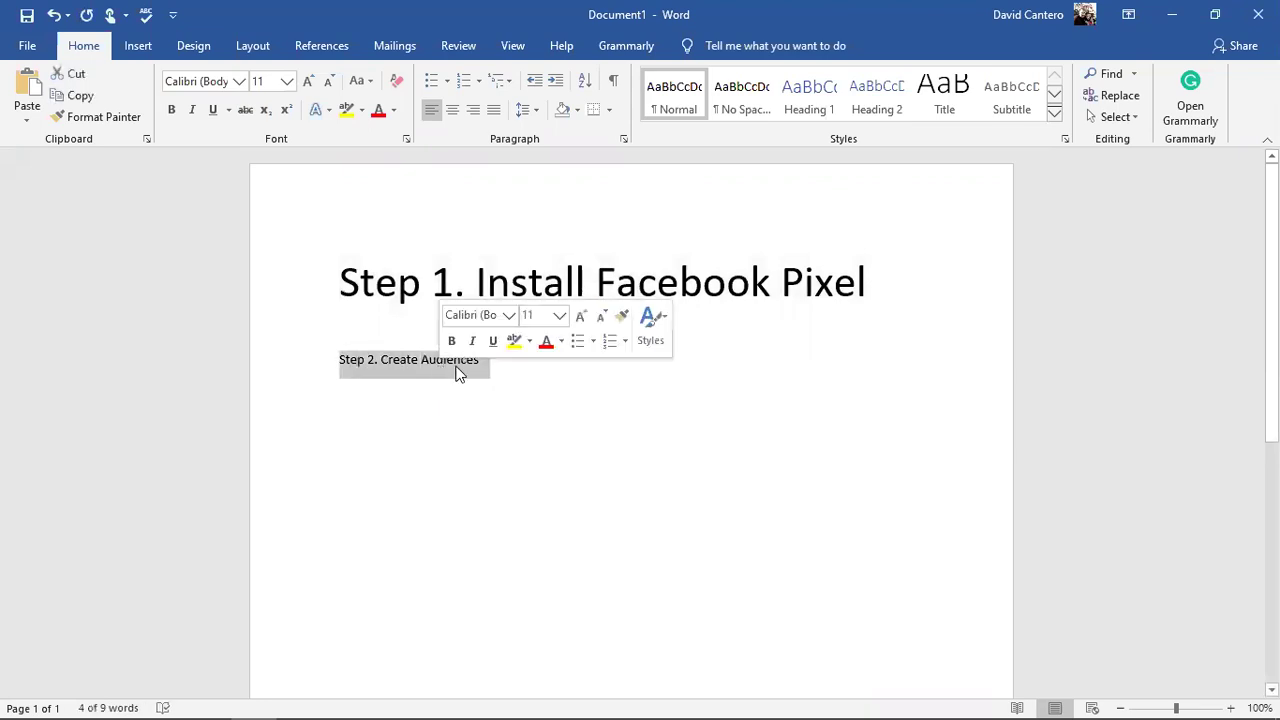
click(561, 315)
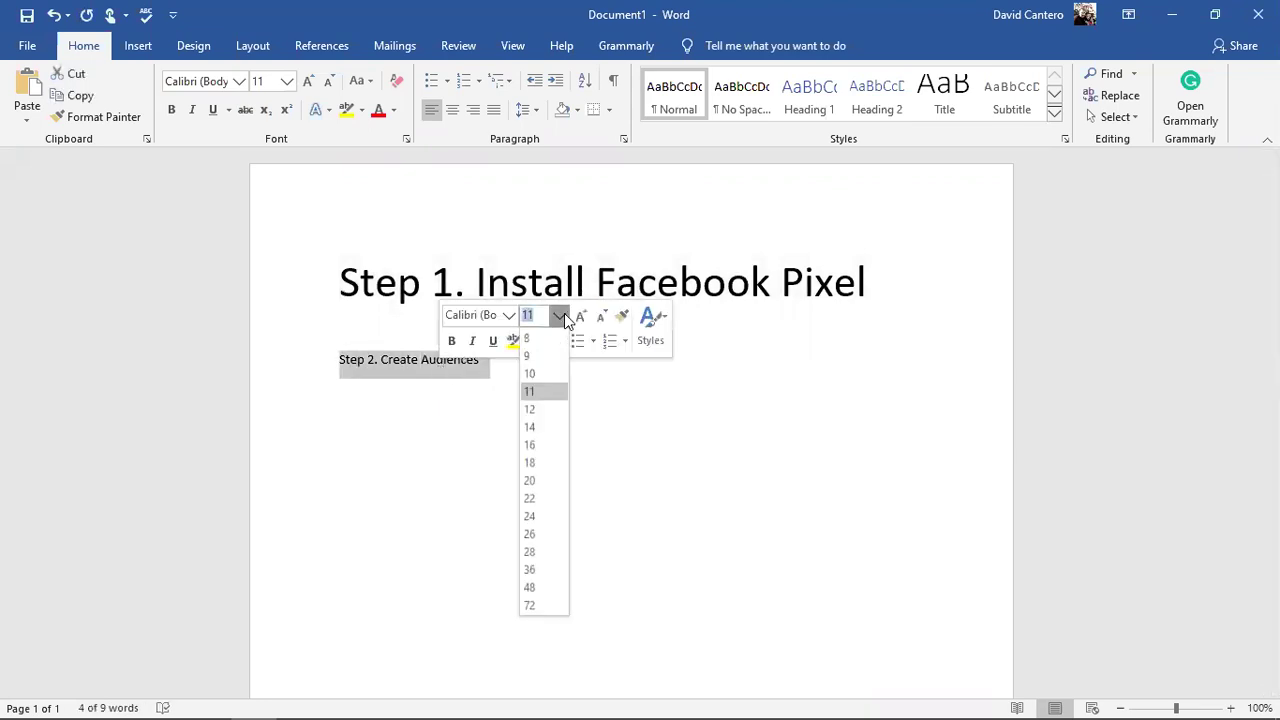
click(530, 569)
Insert the word "Custom" before "Audiences" in the Step 2 line.
click(736, 462)
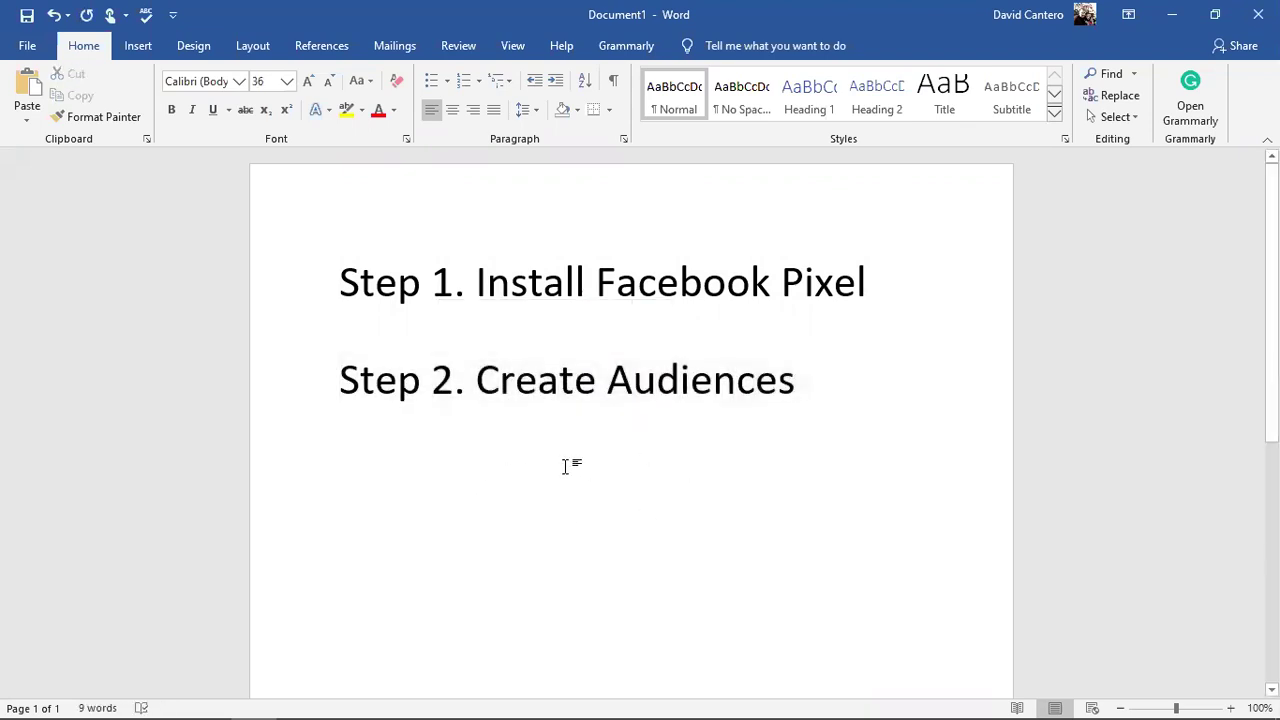
click(606, 381)
text(Custom)
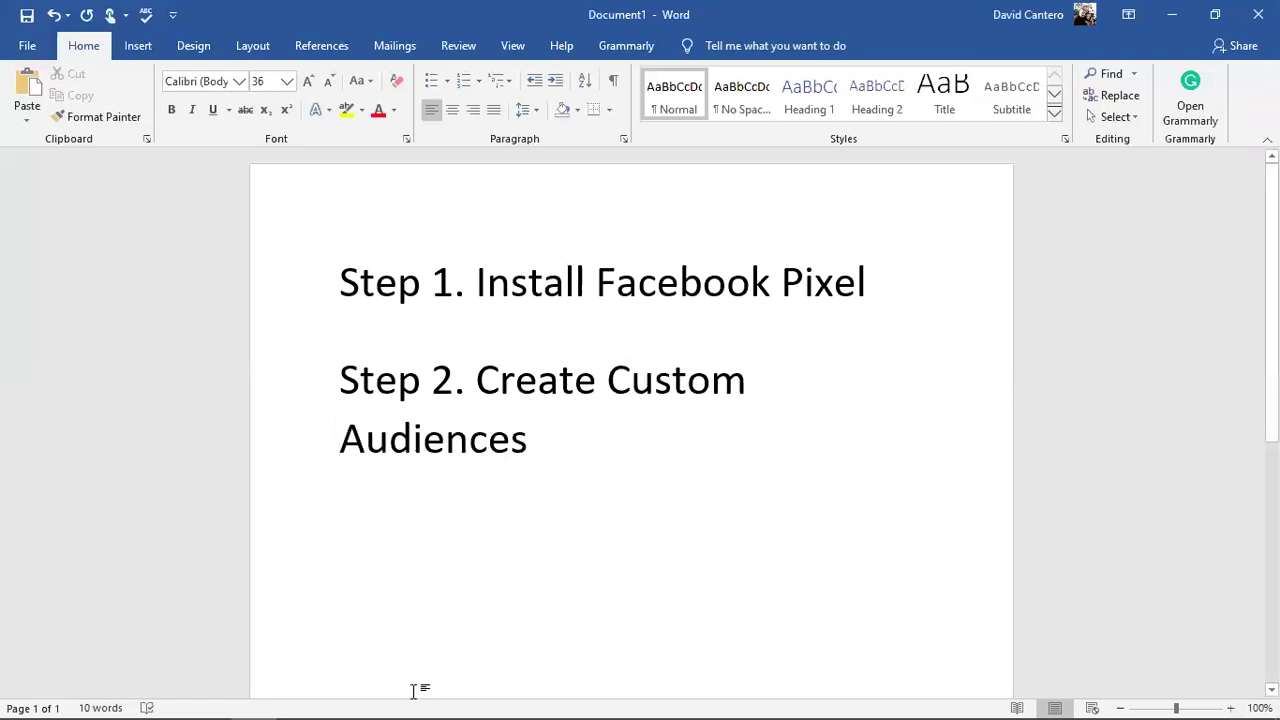
Switch back to Chrome and open the Place an Order page from the Our Collars page.
mouse_move(251, 700)
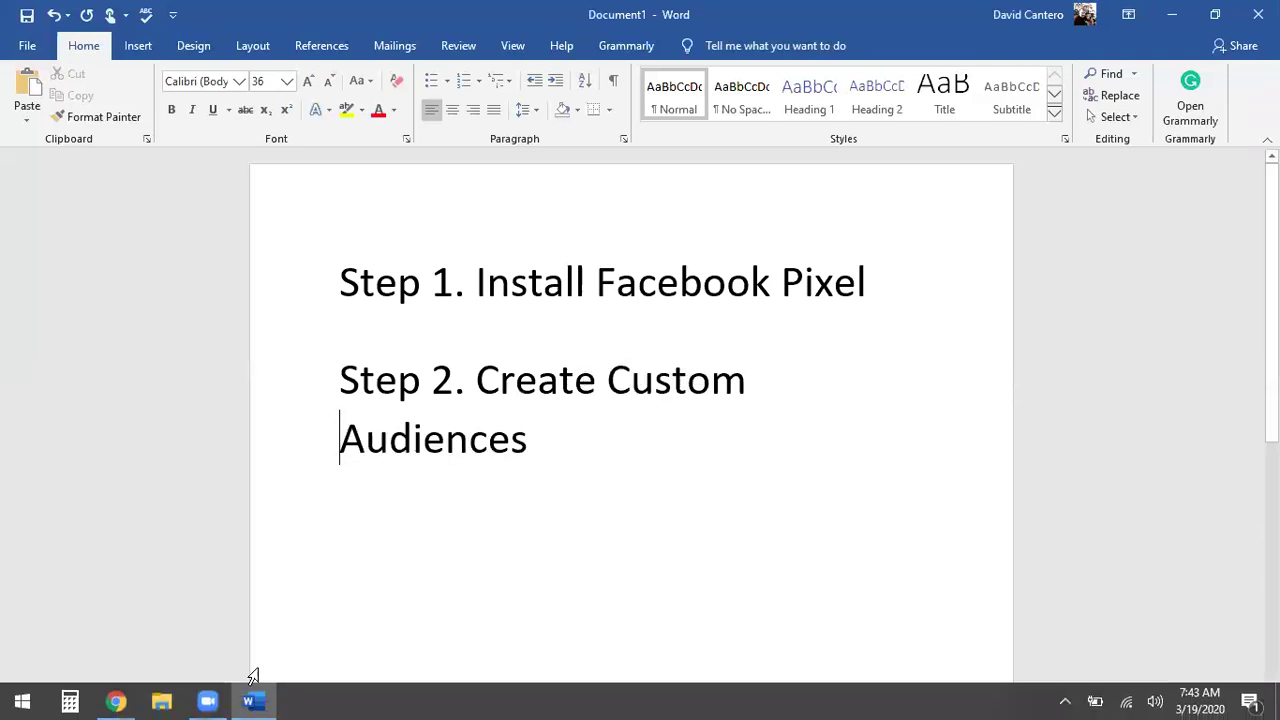
click(116, 700)
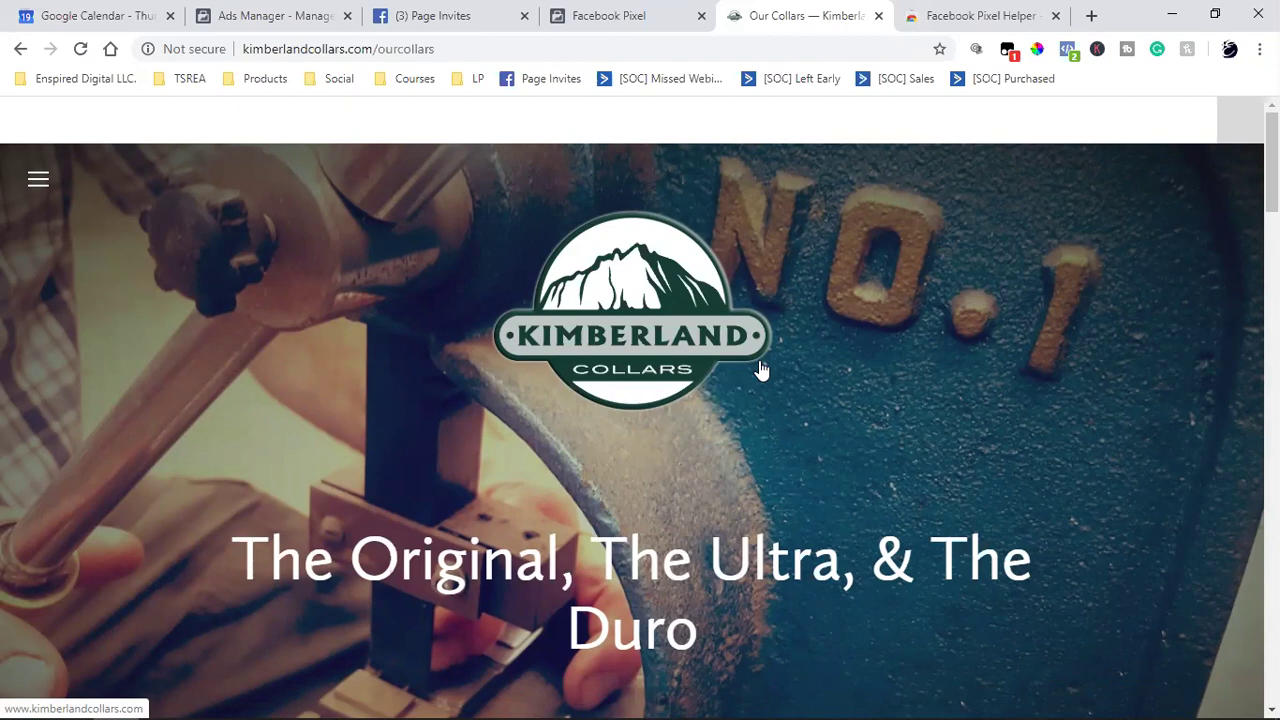
scroll(760, 369, down, 18)
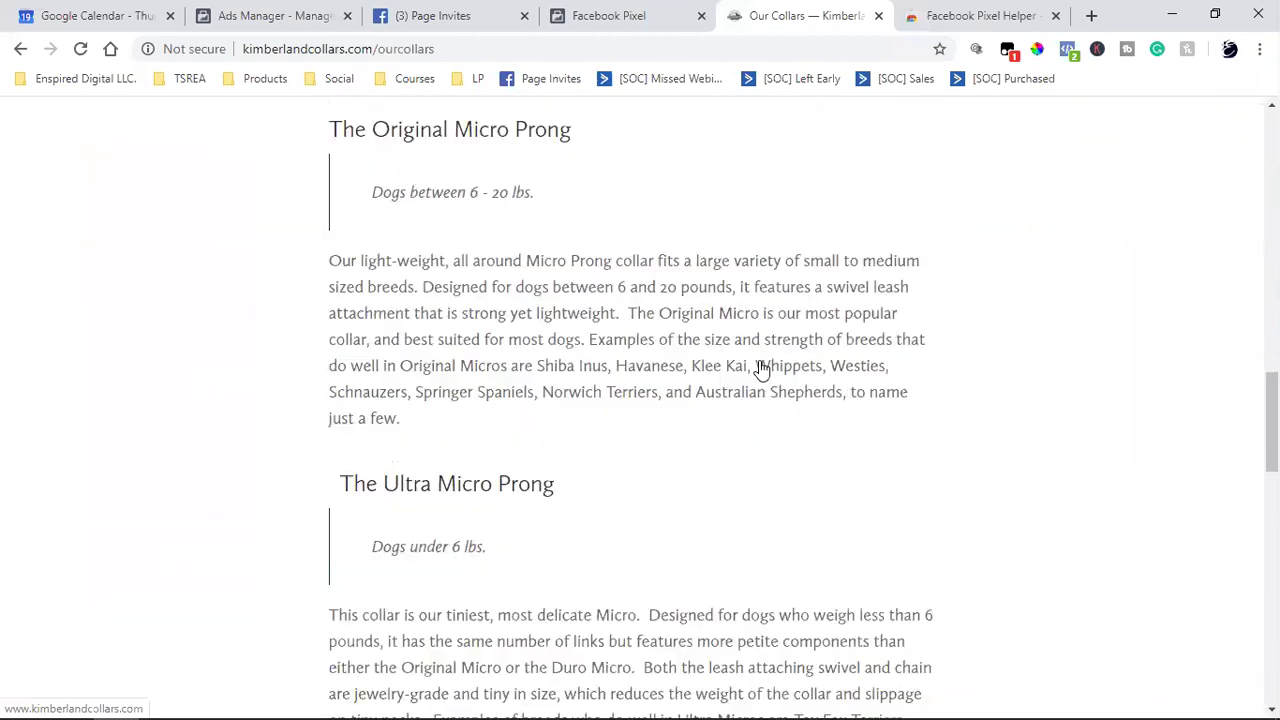
scroll(760, 369, down, 4)
click(425, 414)
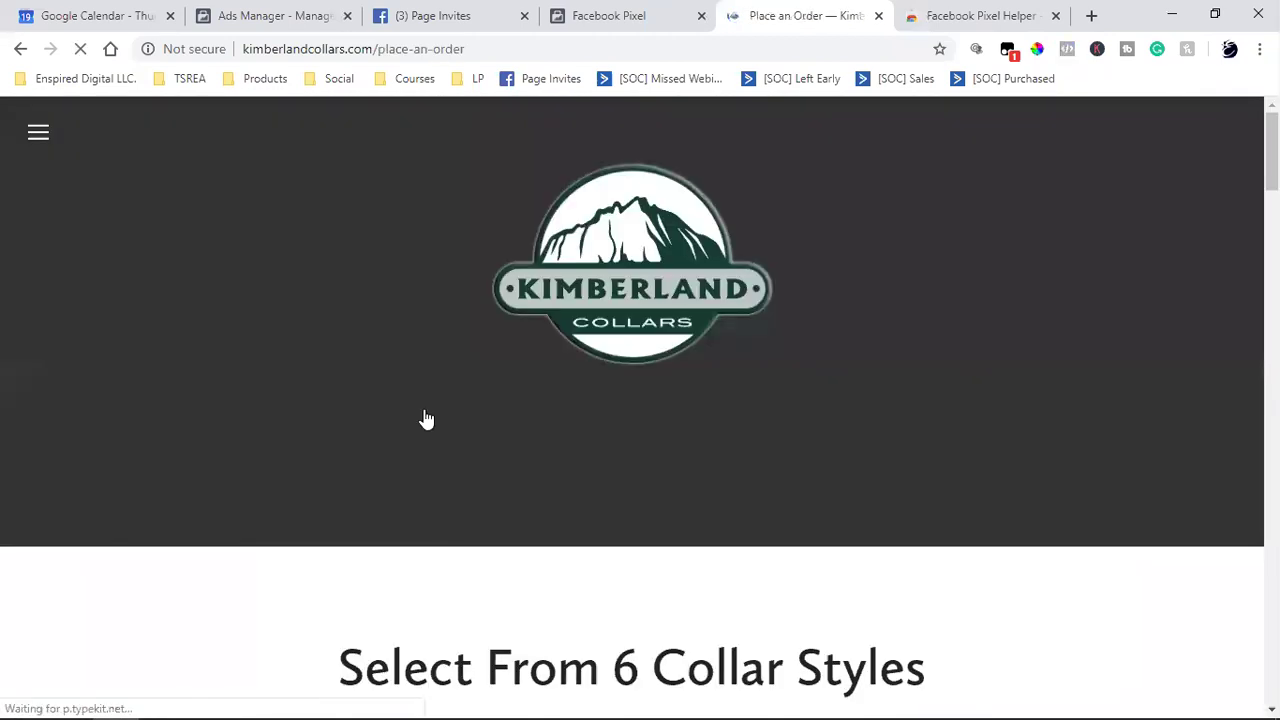
Examine the collar styles on the Place an Order page and the place-an-order part of its web address.
scroll(425, 418, down, 7)
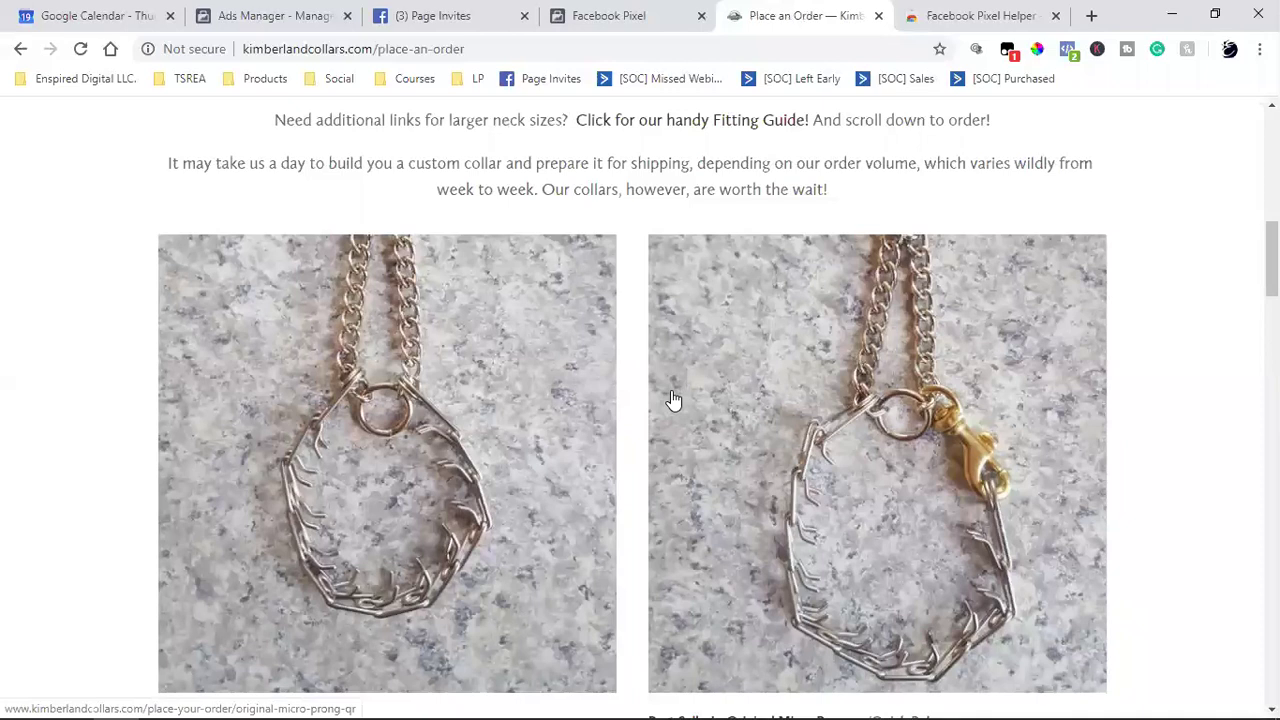
scroll(671, 400, up, 7)
click(329, 49)
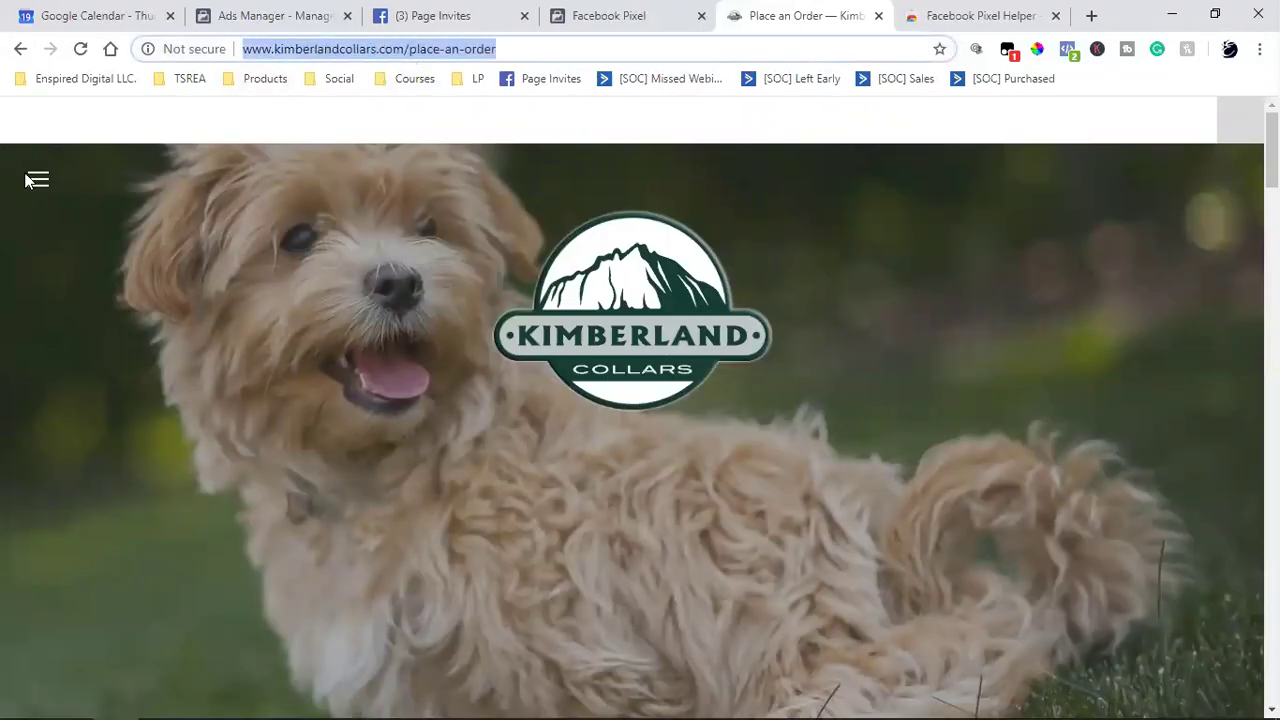
click(403, 48)
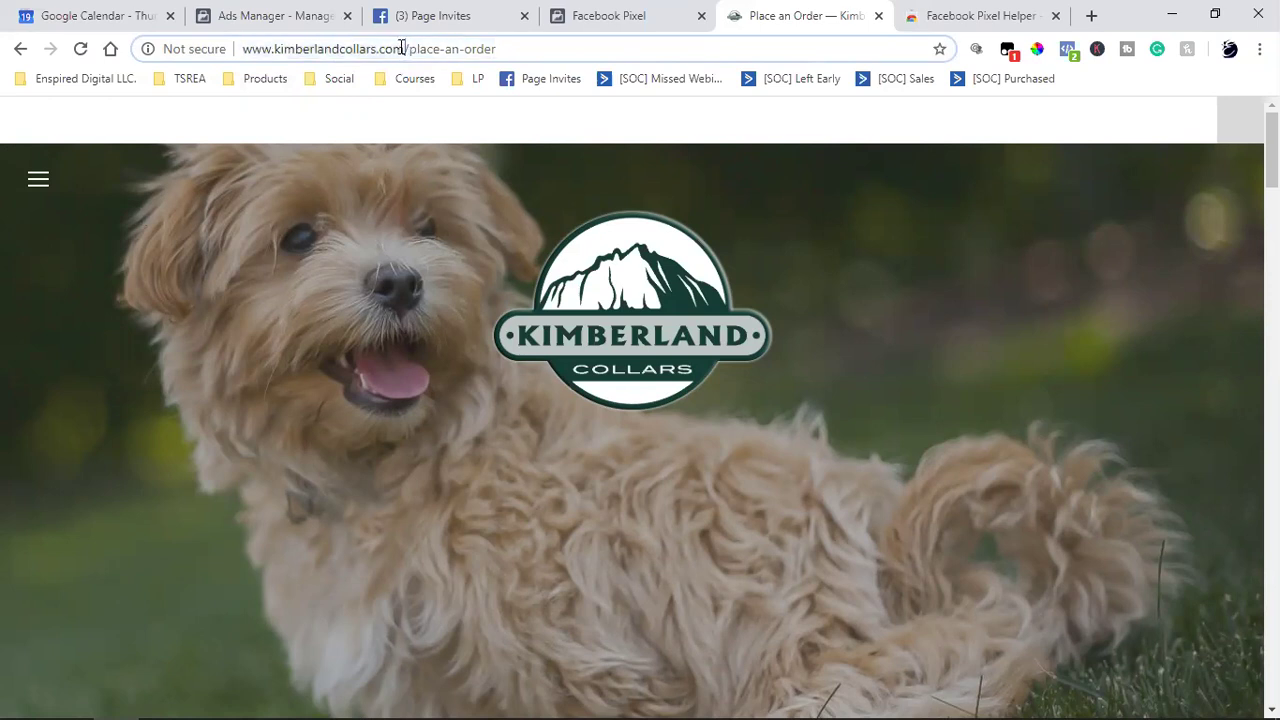
Review the collar styles and web address of the Place an Order page and open the Original Micro Prong product page.
key(ctrl+a)
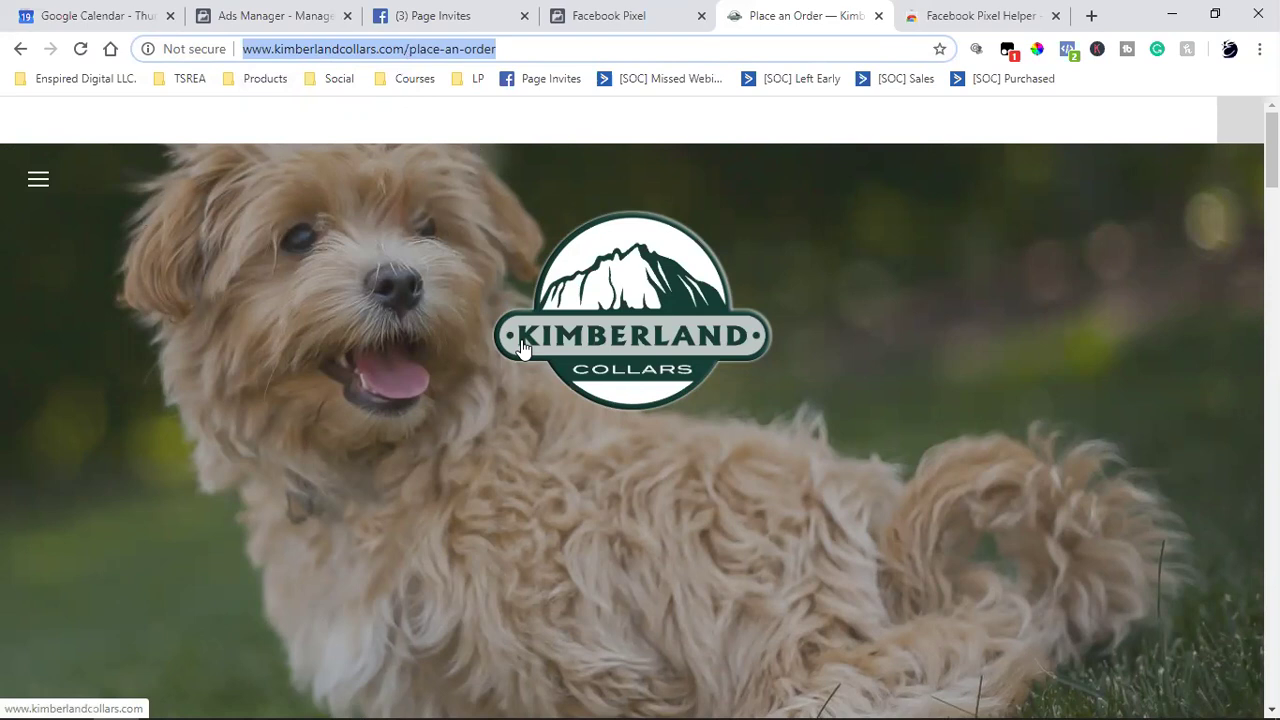
scroll(522, 347, down, 8)
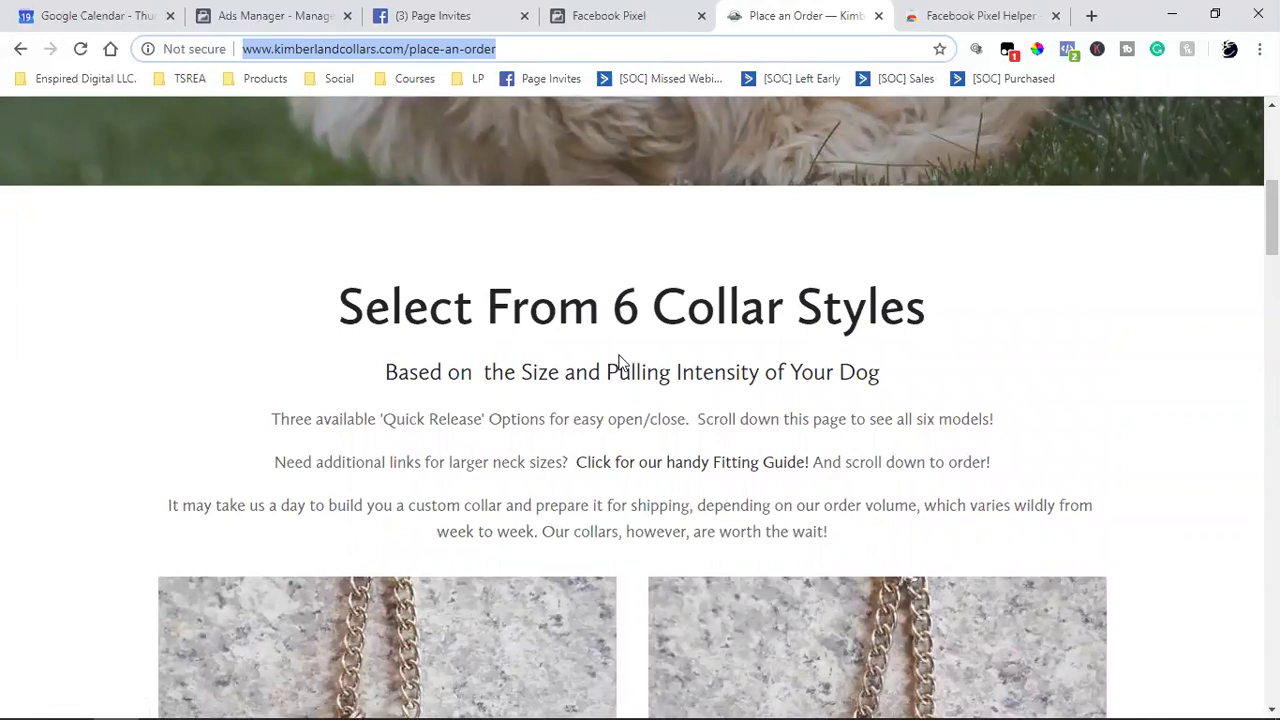
scroll(620, 362, up, 8)
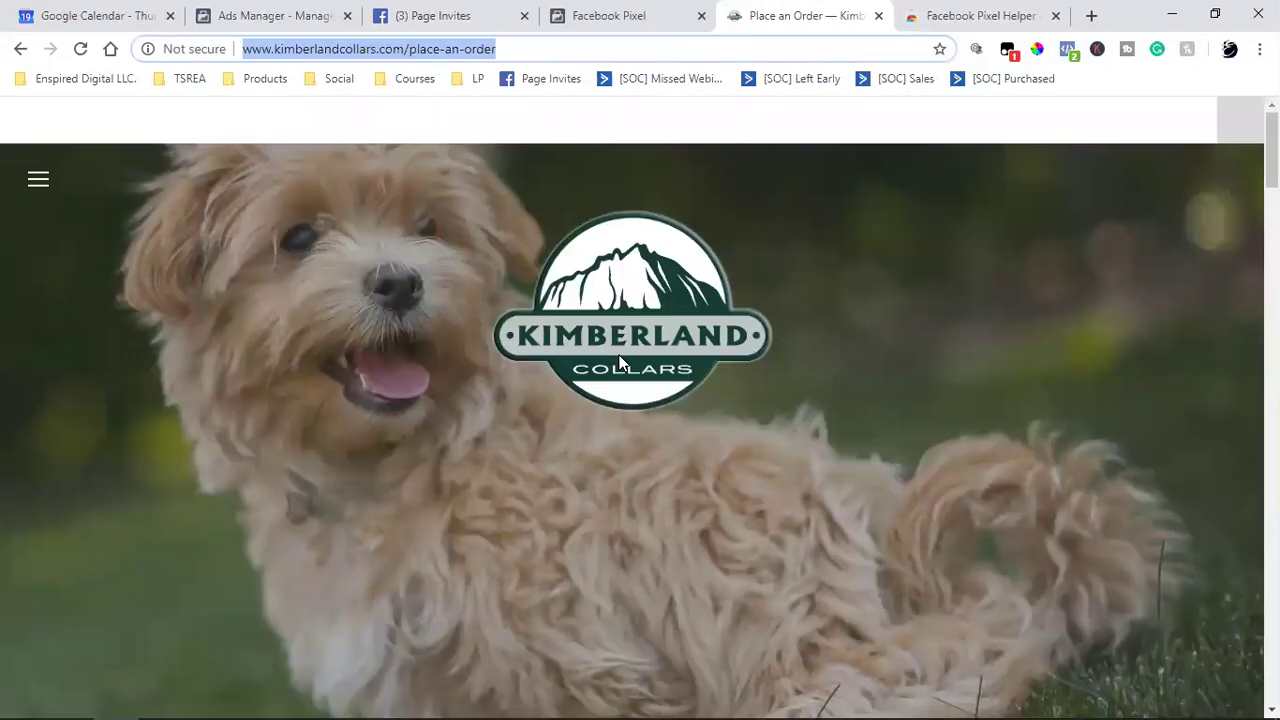
scroll(620, 362, down, 6)
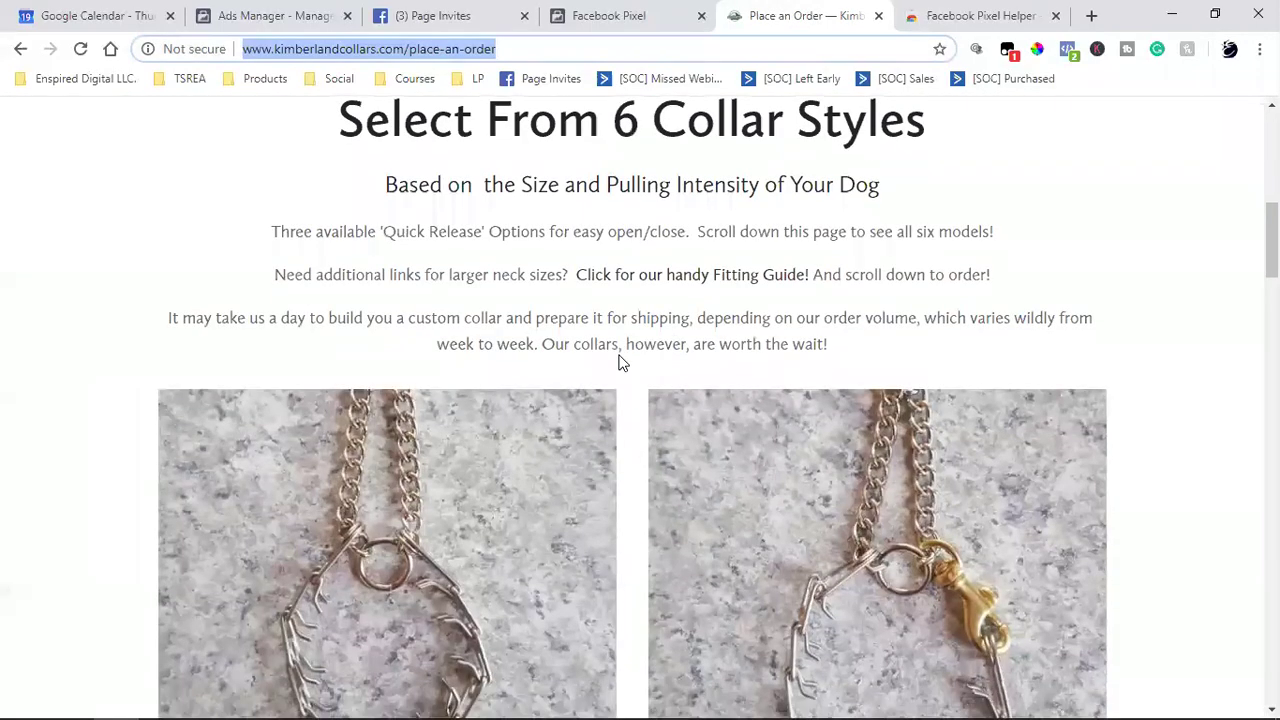
double_click(452, 55)
triple_click(455, 56)
scroll(433, 289, down, 2)
click(394, 415)
click(394, 415)
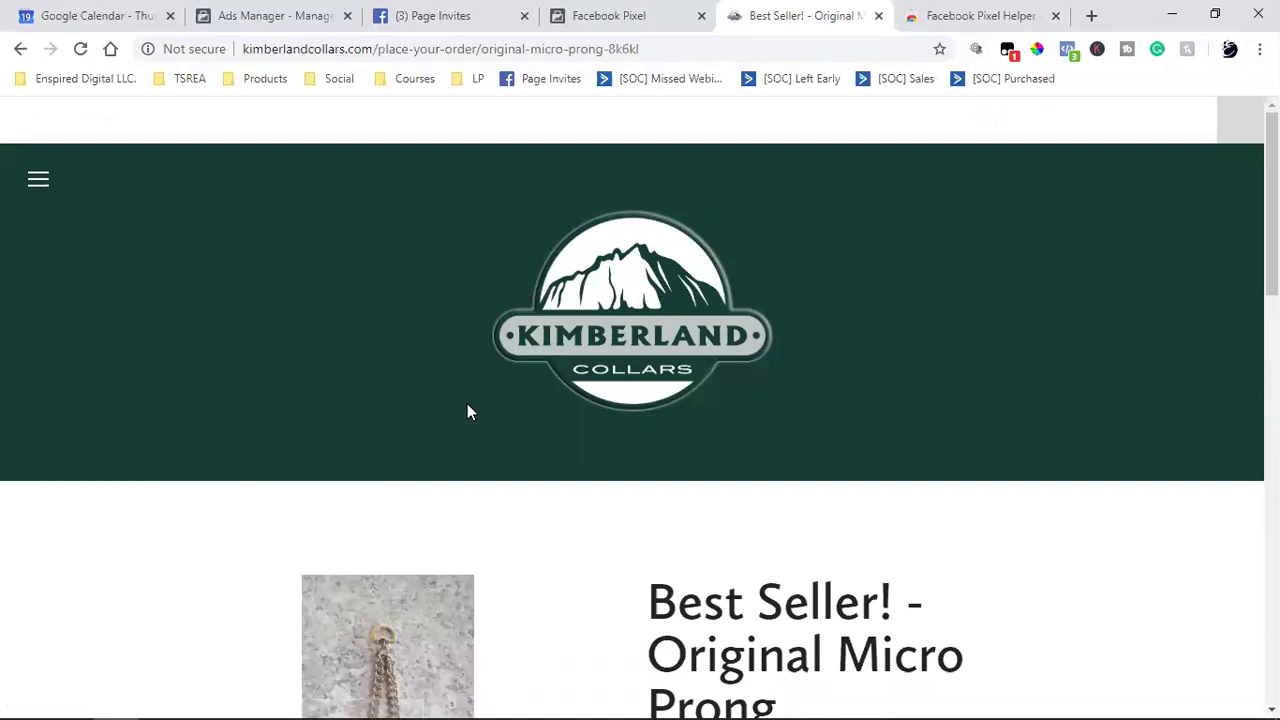
Examine the Original Micro Prong product details and highlight the page's full web address.
scroll(683, 412, down, 4)
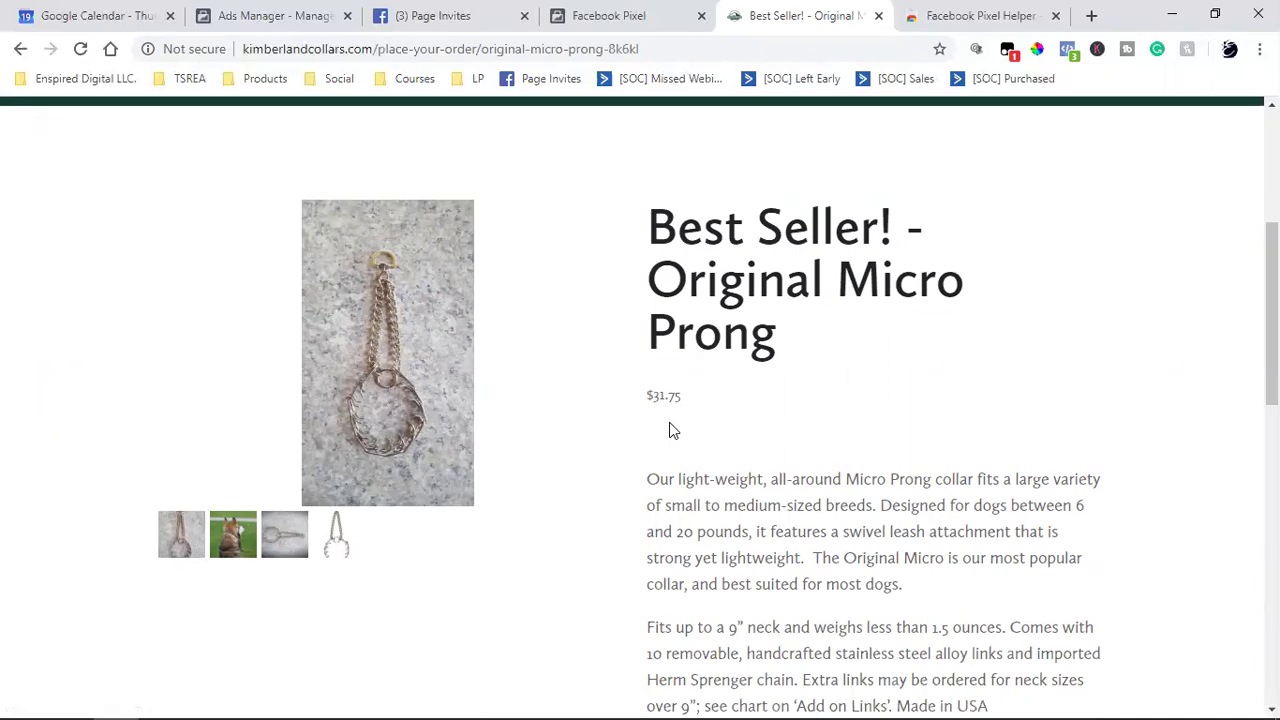
click(433, 42)
click(435, 48)
click(428, 52)
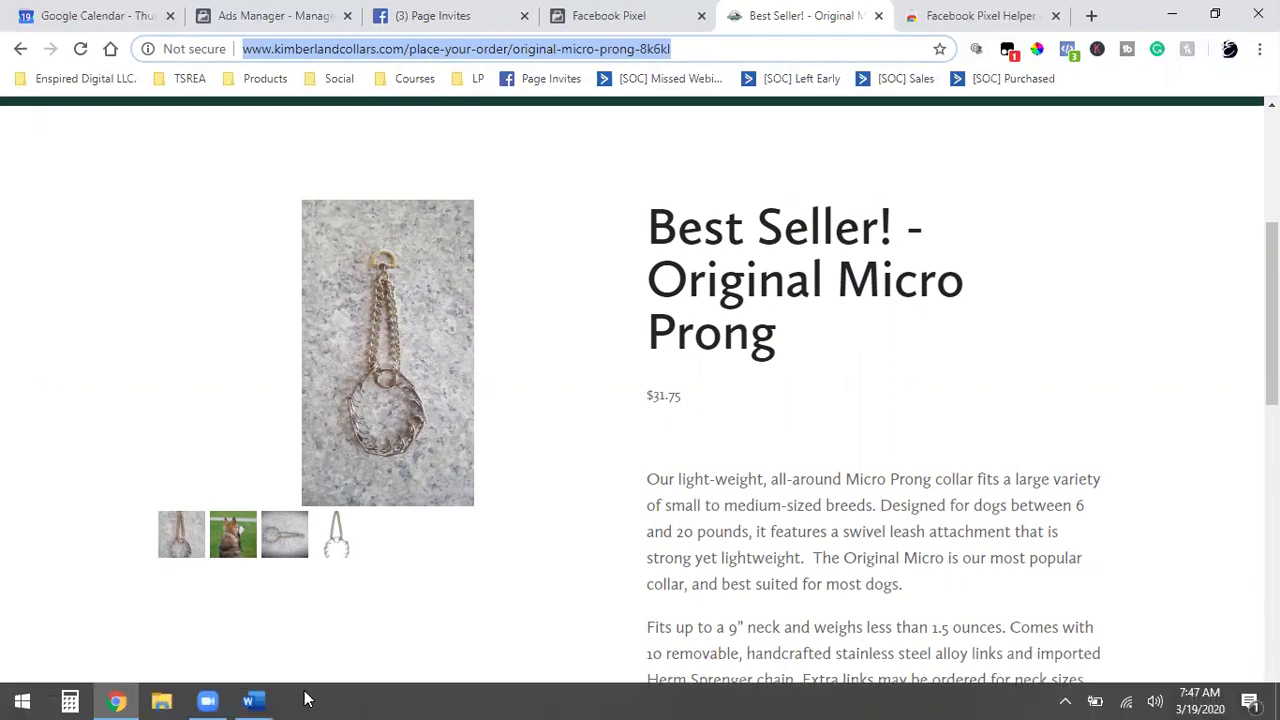
Switch to the Word document and set the font size of the "Step 1. Install Facebook Pixel" line to 28.
click(254, 701)
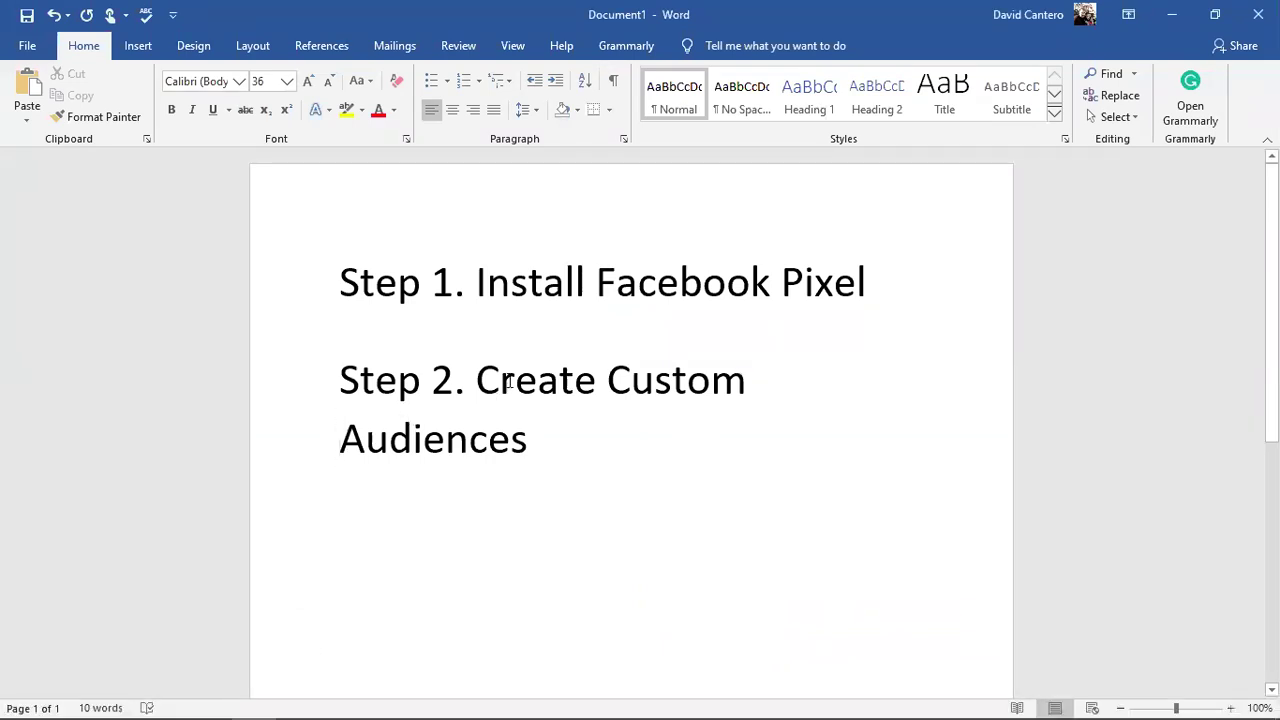
click(555, 424)
drag(871, 282, 307, 287)
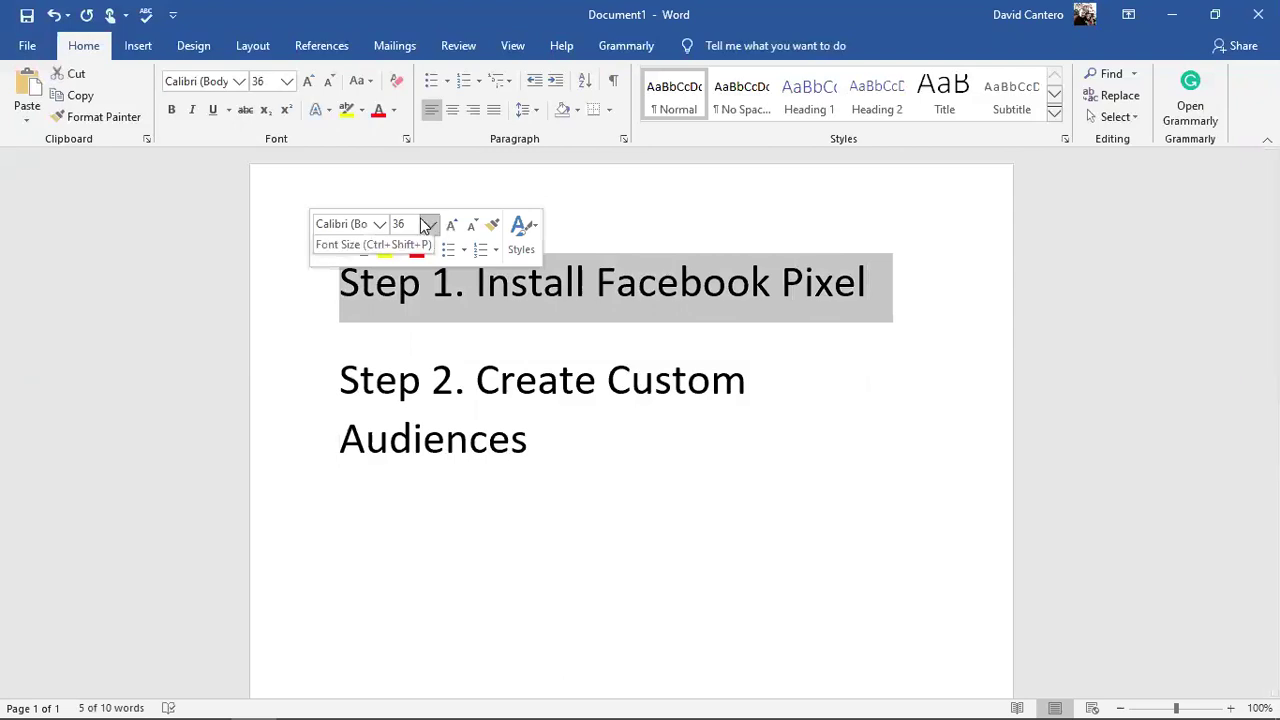
click(287, 82)
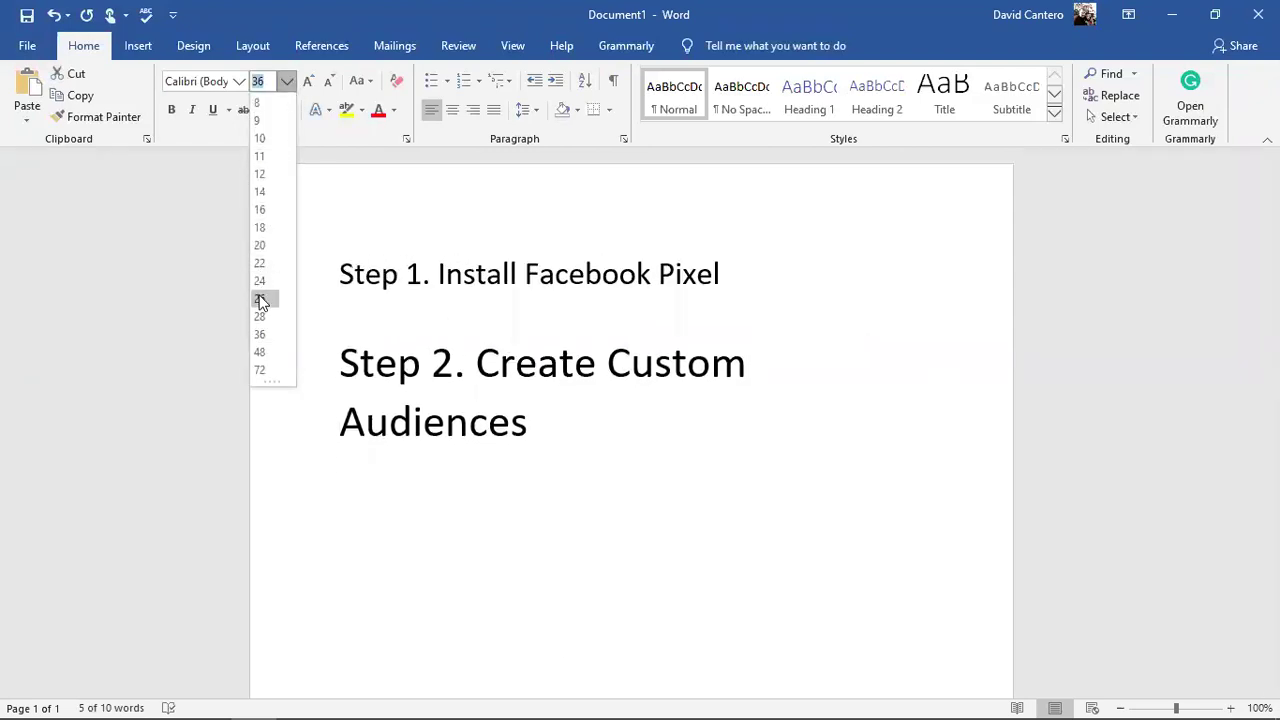
click(263, 316)
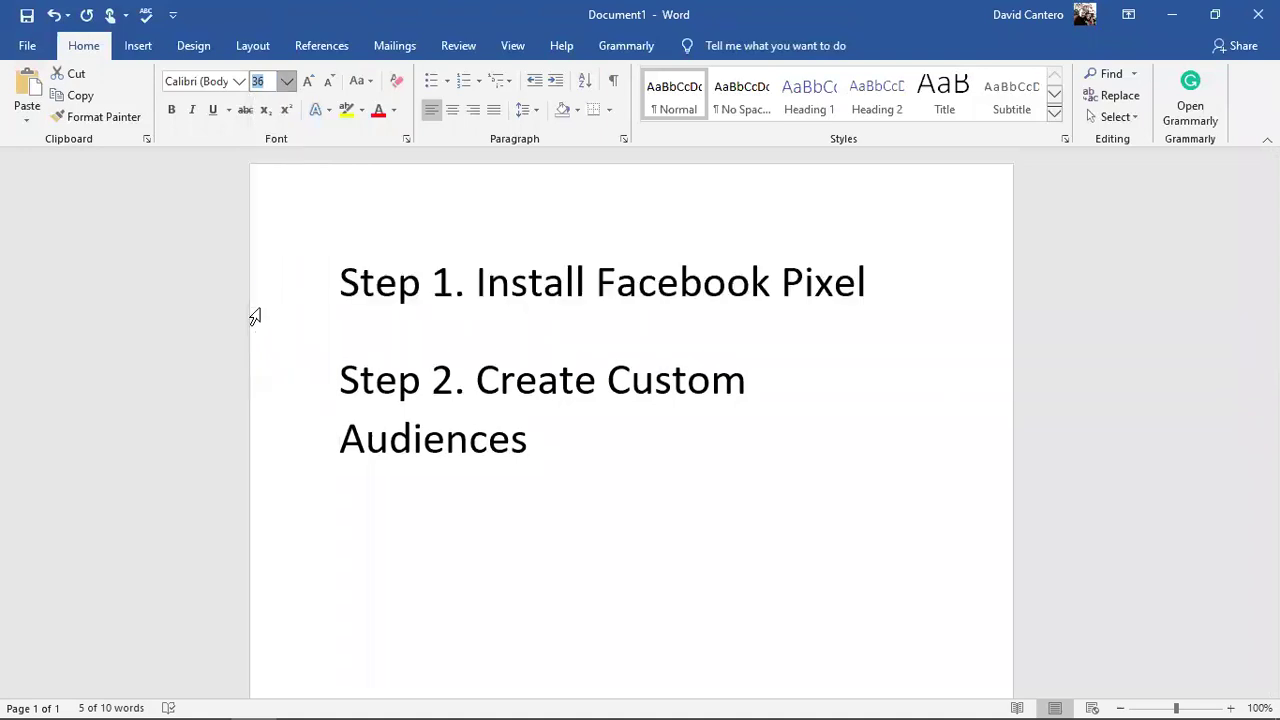
Set the font size of the "Step 2. Create Custom Audiences" line to 28.
click(527, 424)
drag(527, 424, 339, 368)
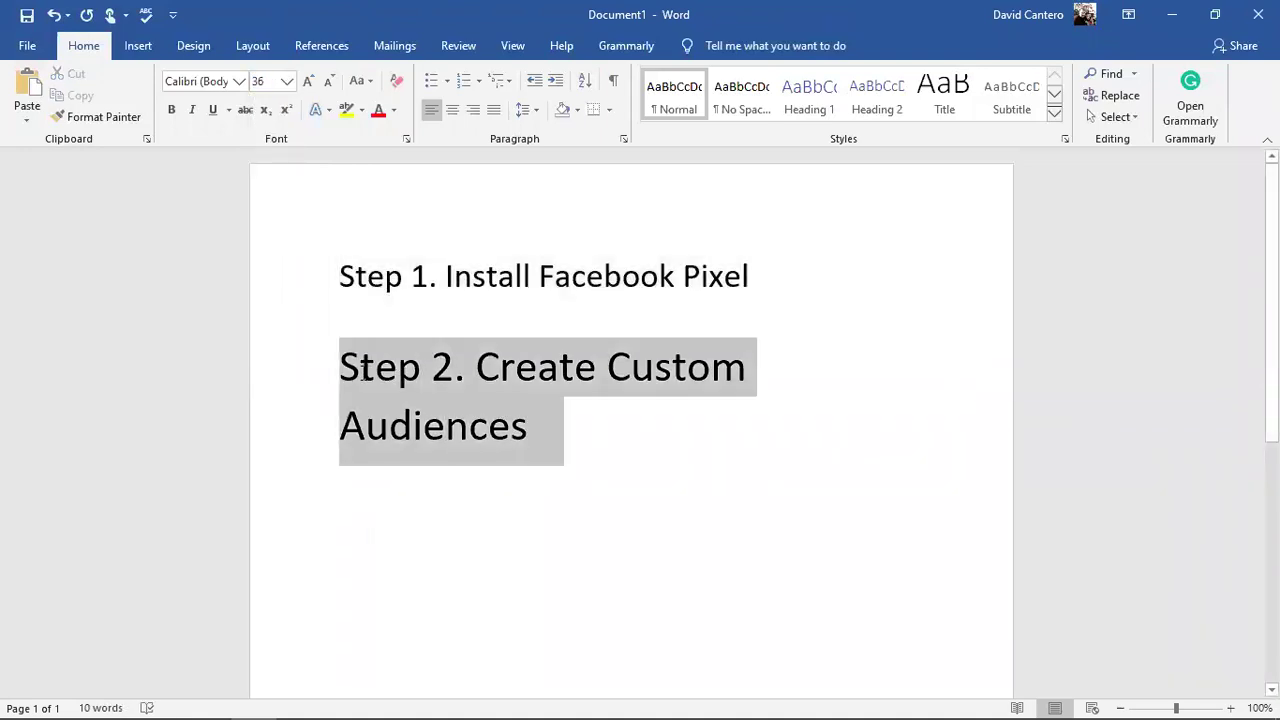
click(450, 277)
double_click(452, 278)
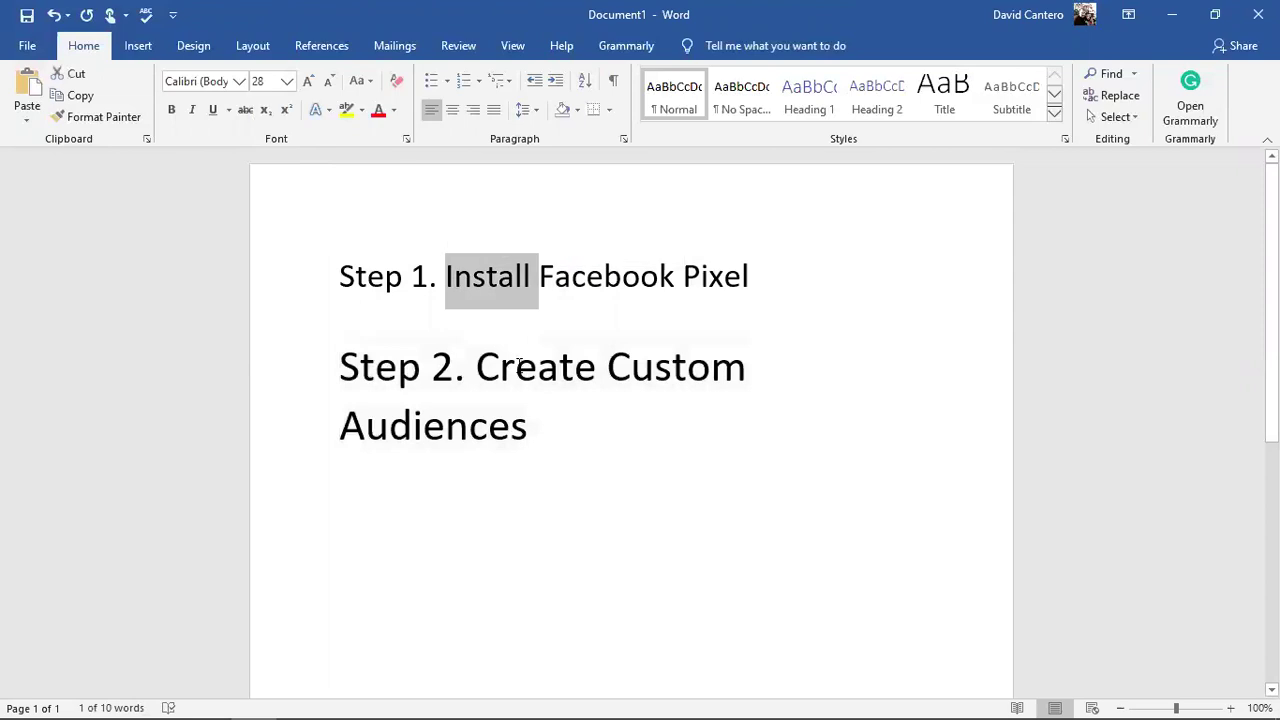
triple_click(556, 281)
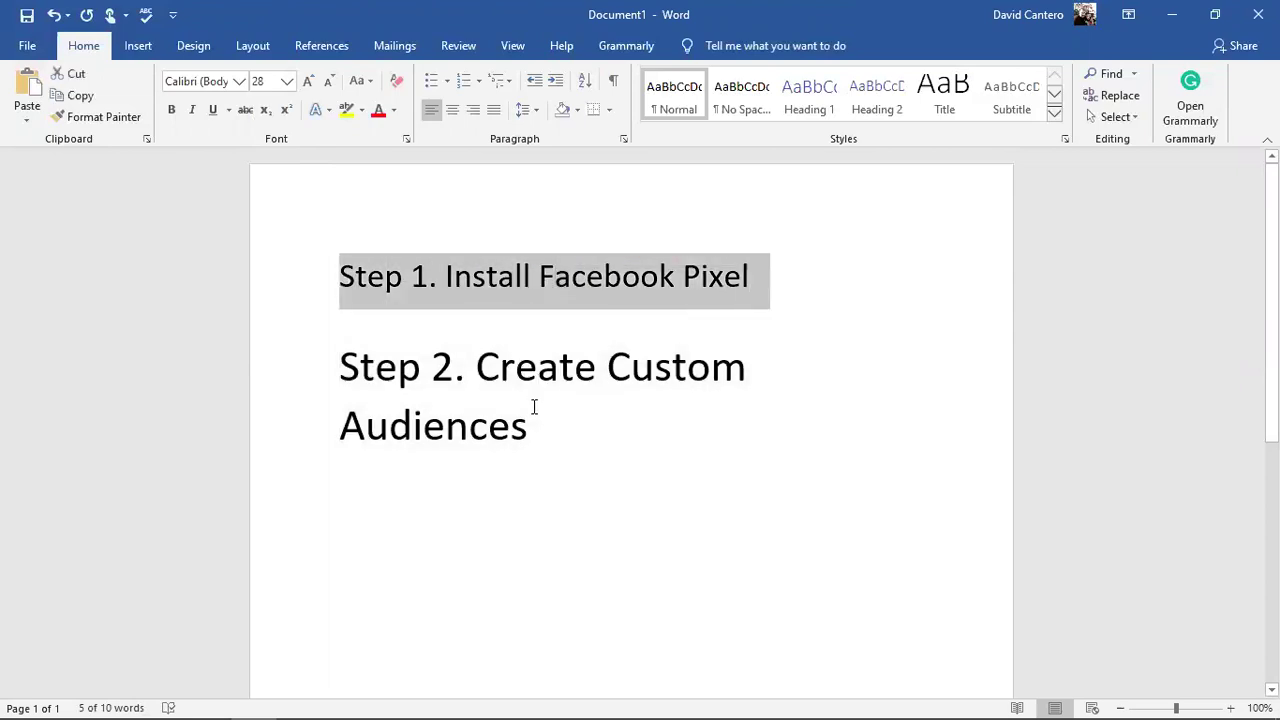
click(545, 292)
double_click(553, 285)
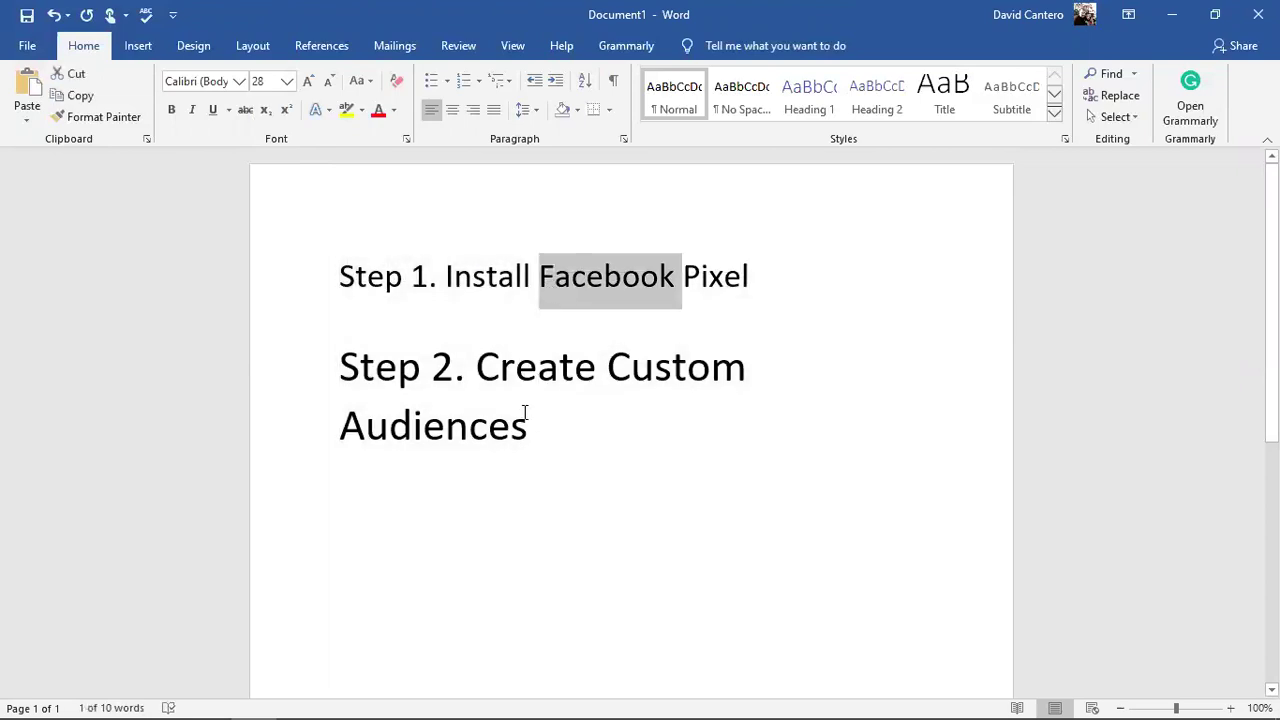
drag(525, 424, 331, 370)
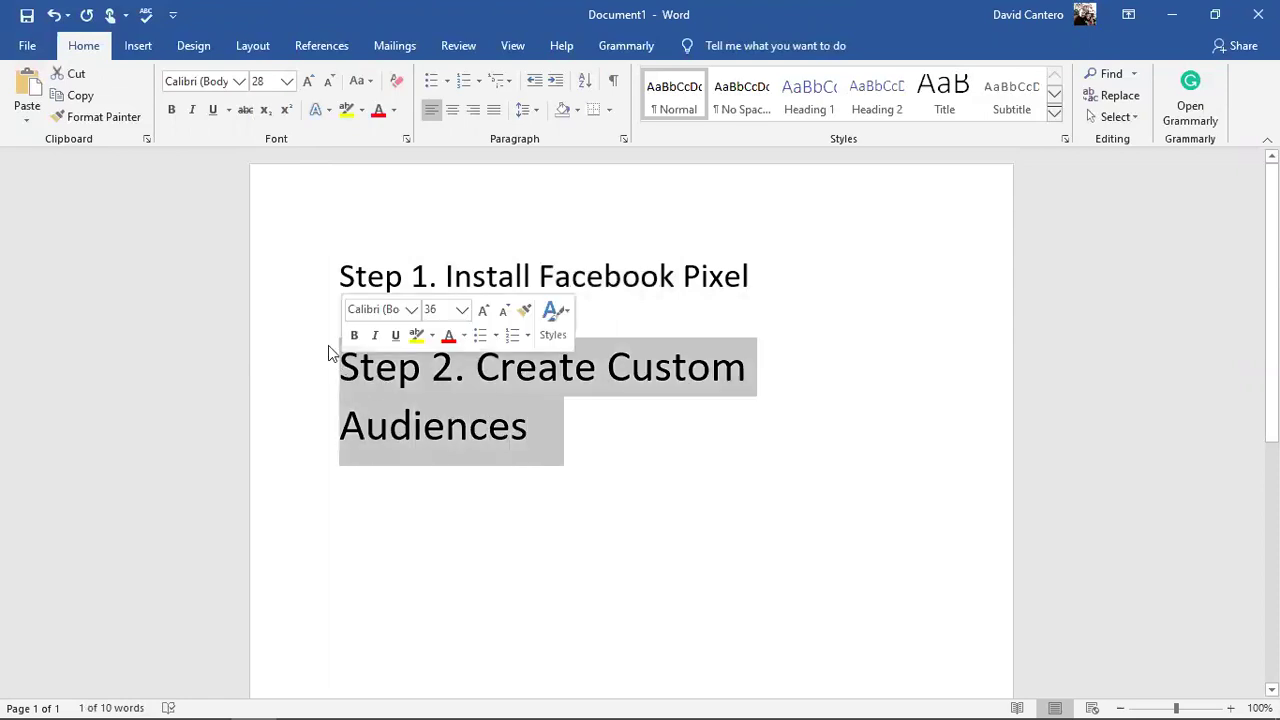
click(286, 81)
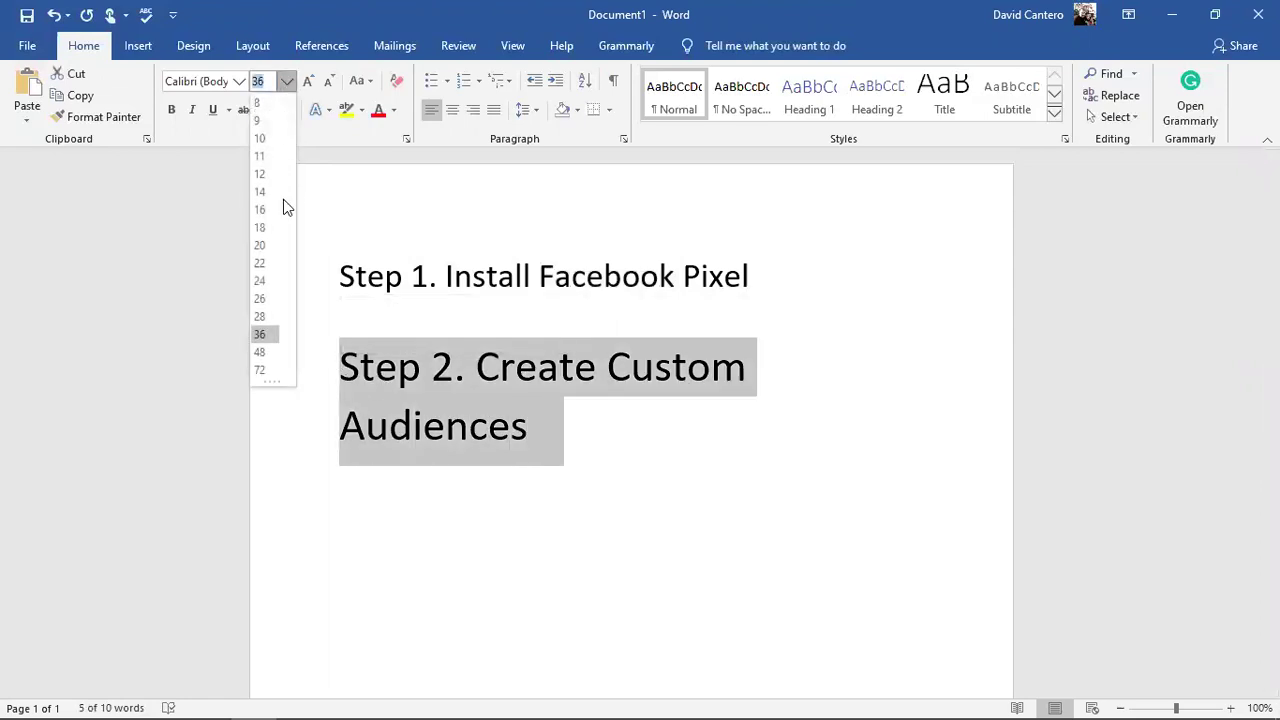
click(259, 316)
Append "– Then you’re going to set up “Look A Like Audiences”" to the end of the Step 2 line.
click(823, 355)
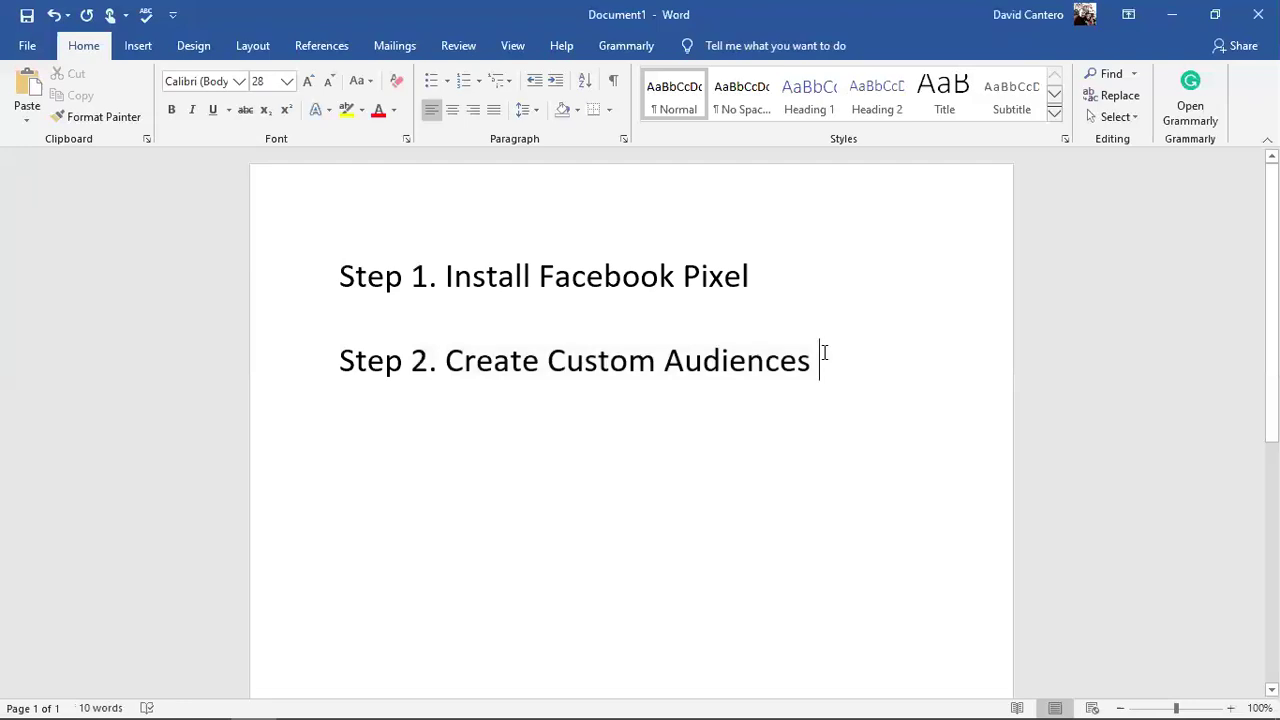
text(- )
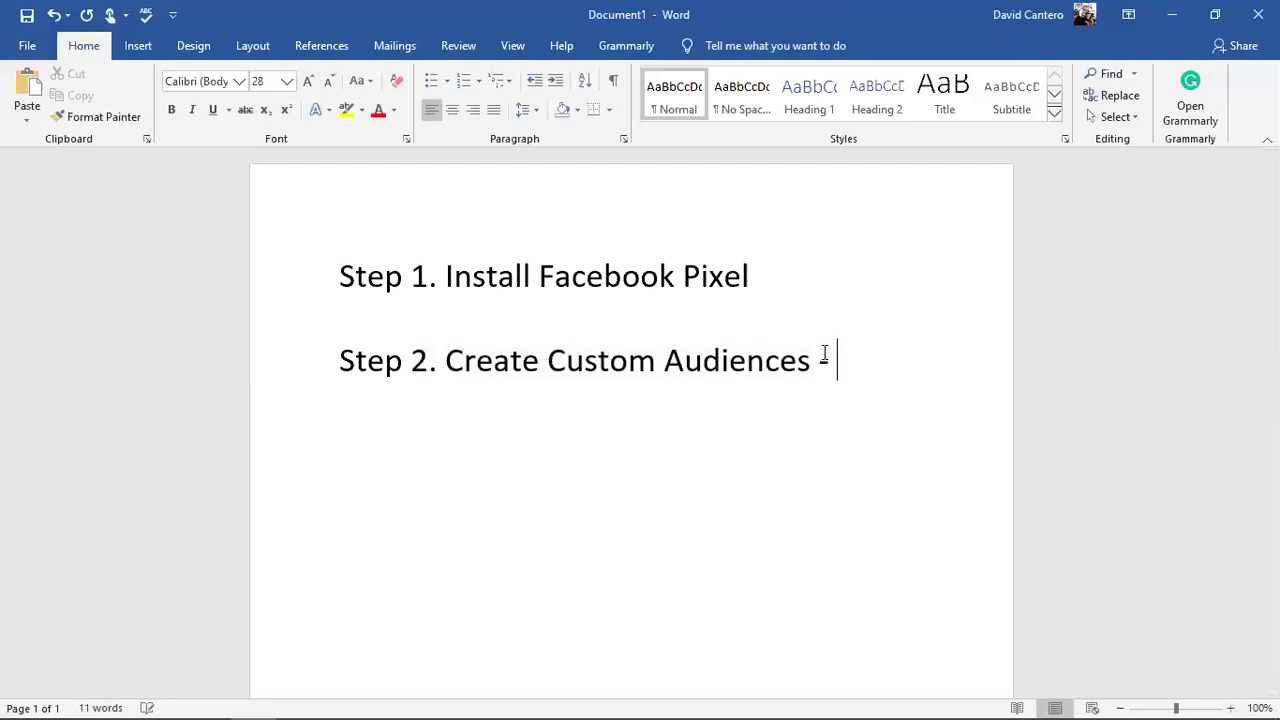
text(Then you're goi)
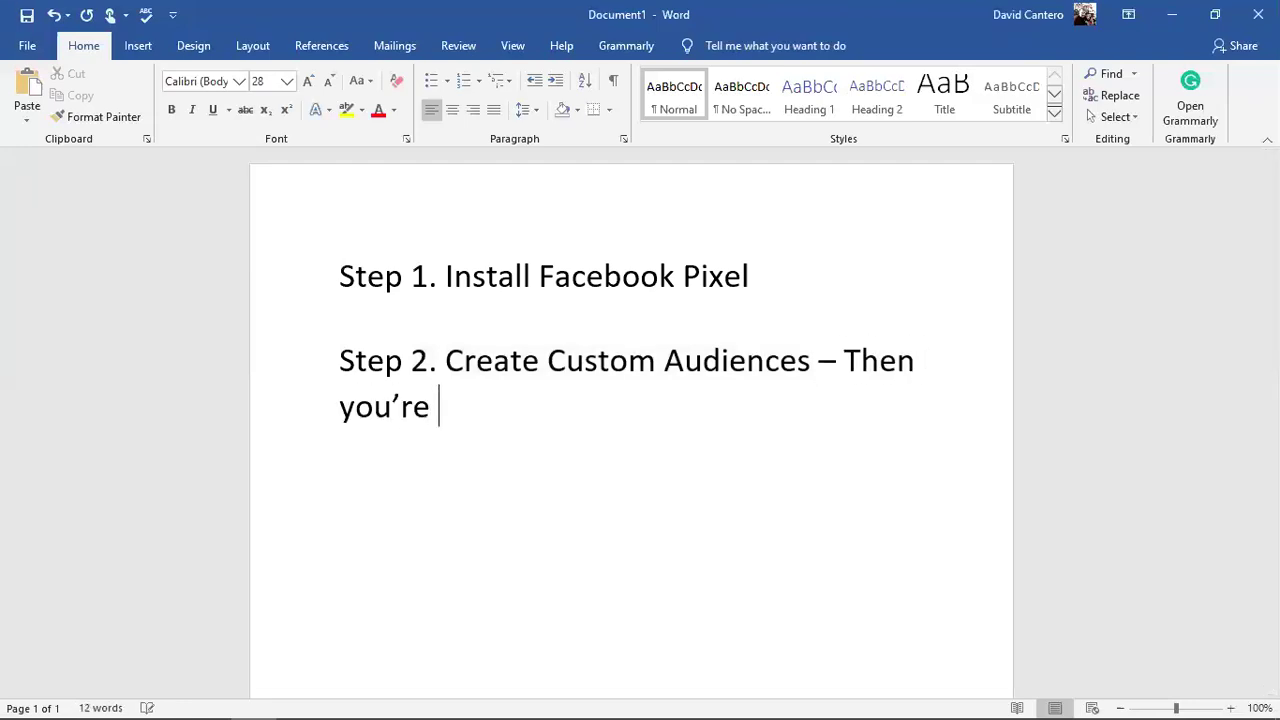
text(ng to se)
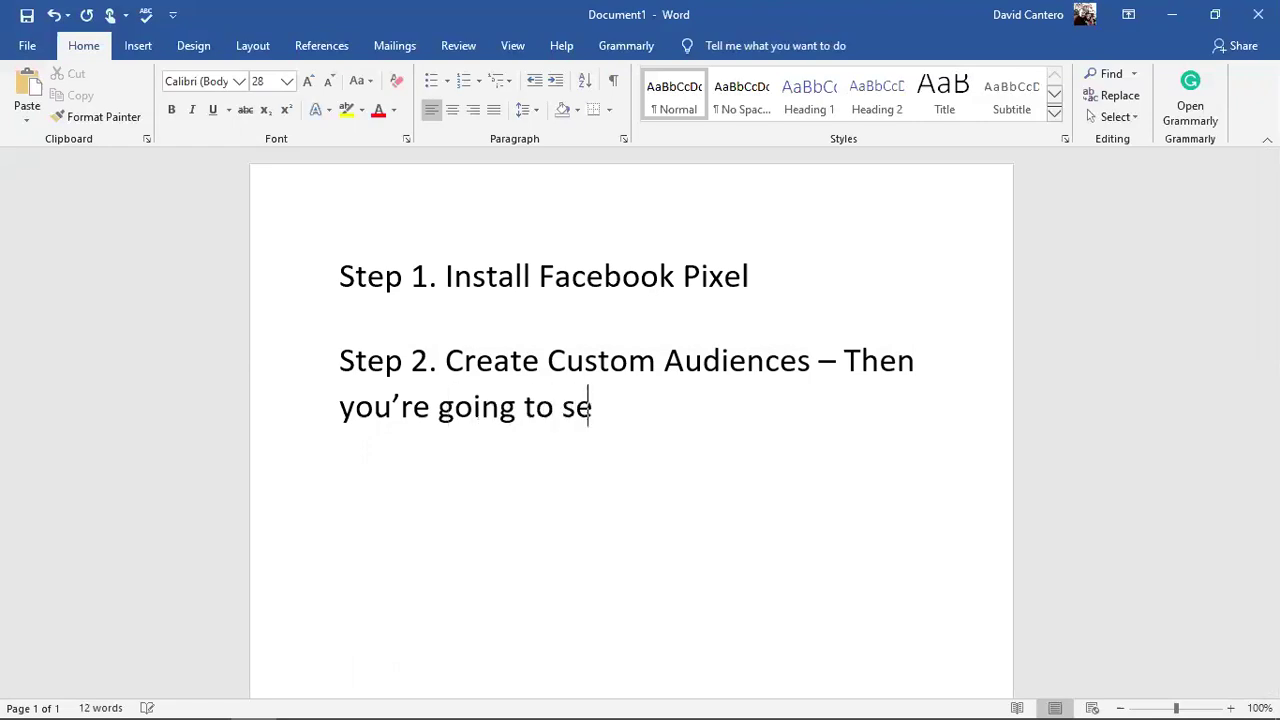
text(t up "Look )
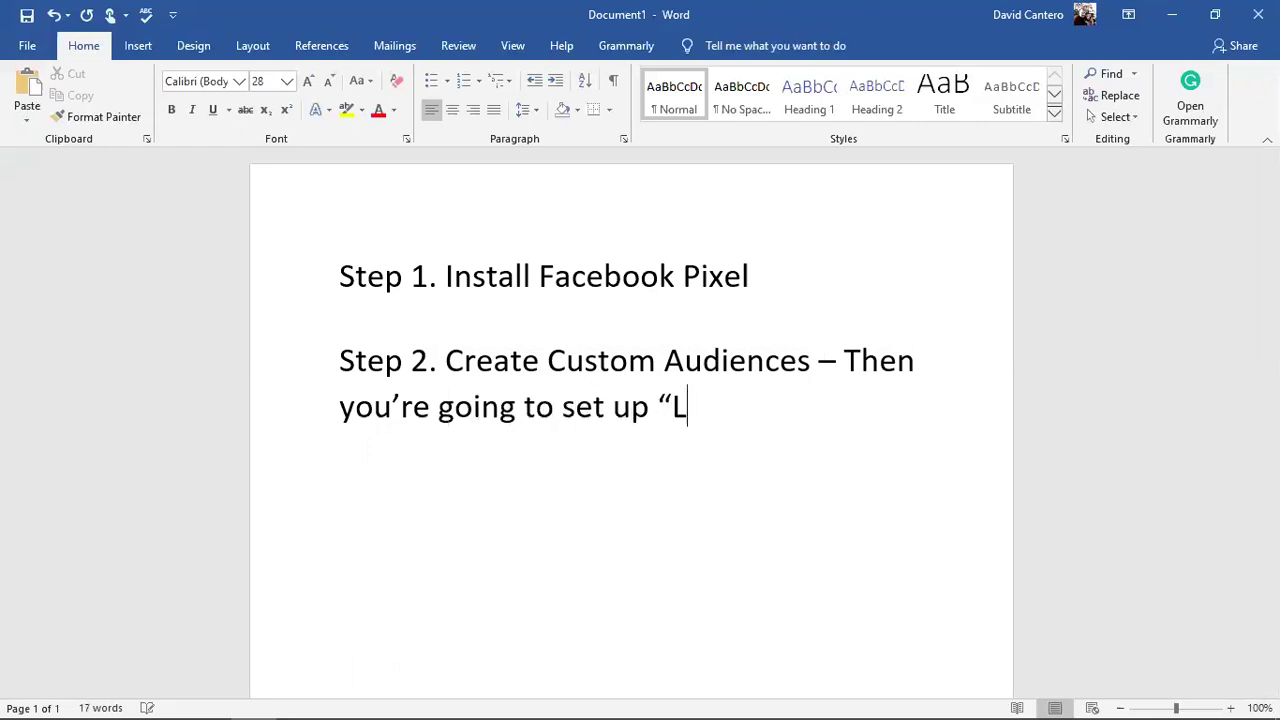
text(A)
key(BackSpace)
key(BackSpace)
text(A Like)
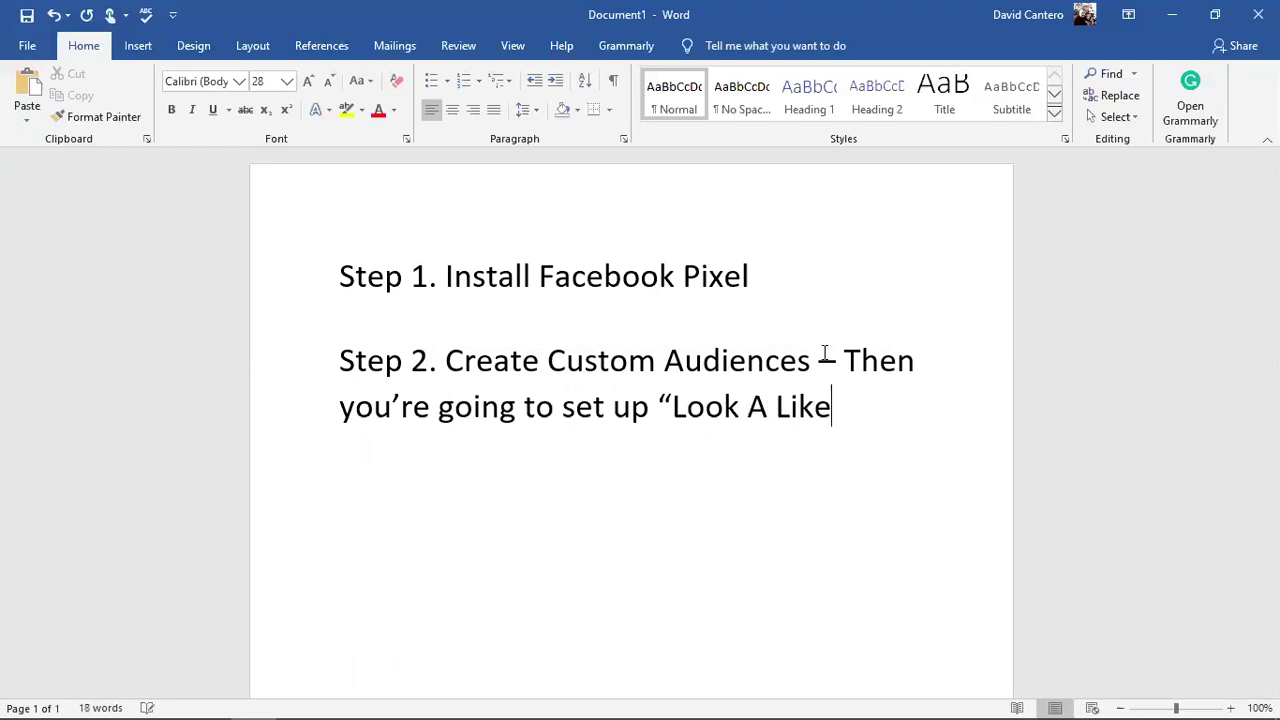
text( Audiences)
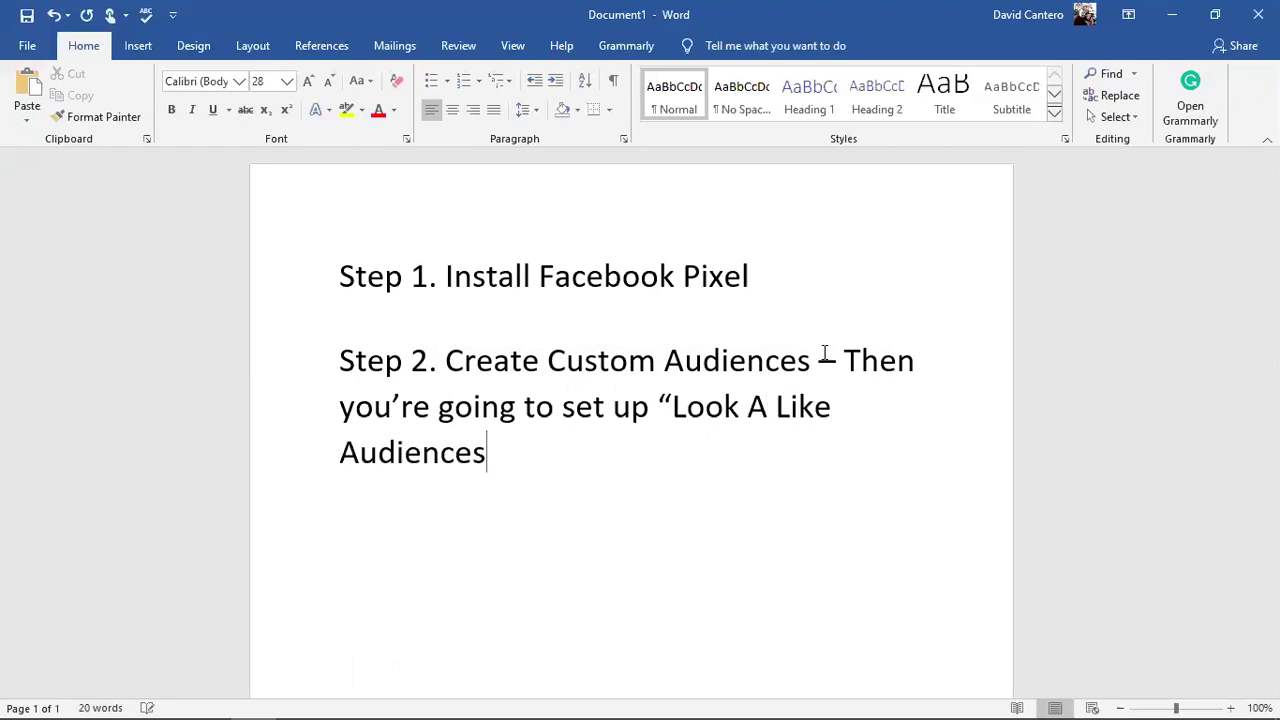
text(")
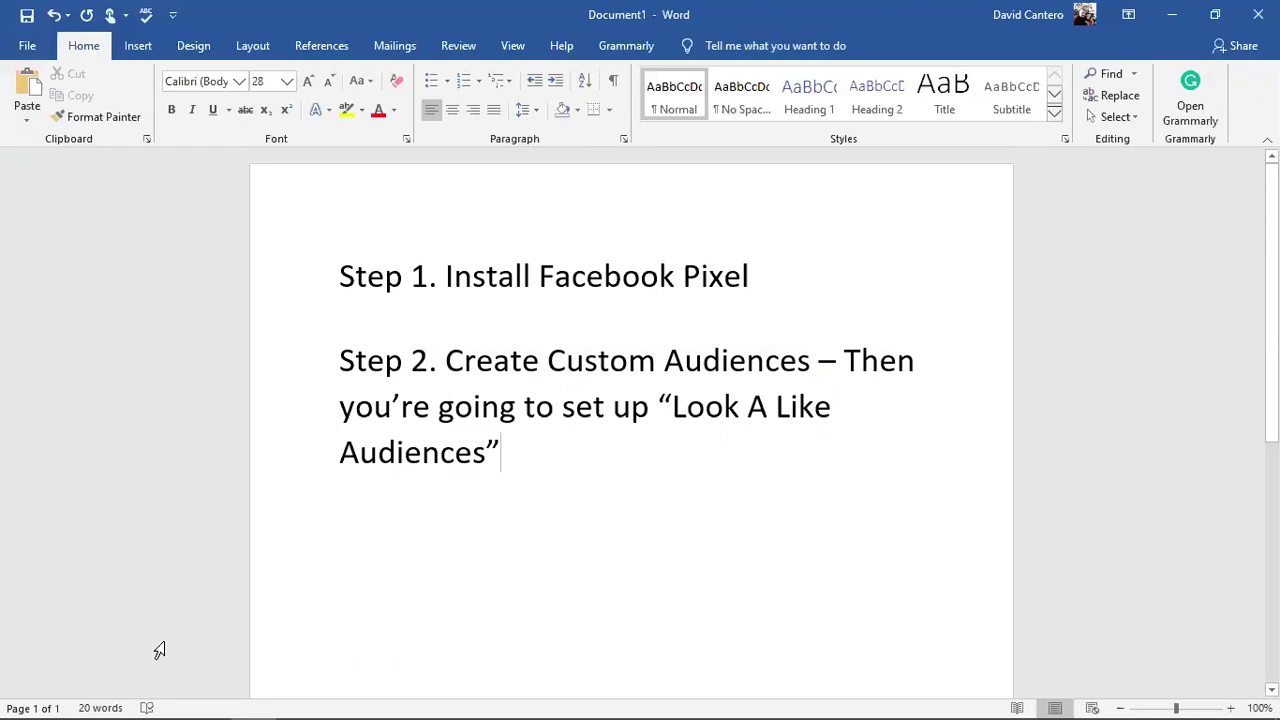
Switch to Chrome and view the Original Micro Prong product page again.
mouse_move(230, 700)
click(116, 700)
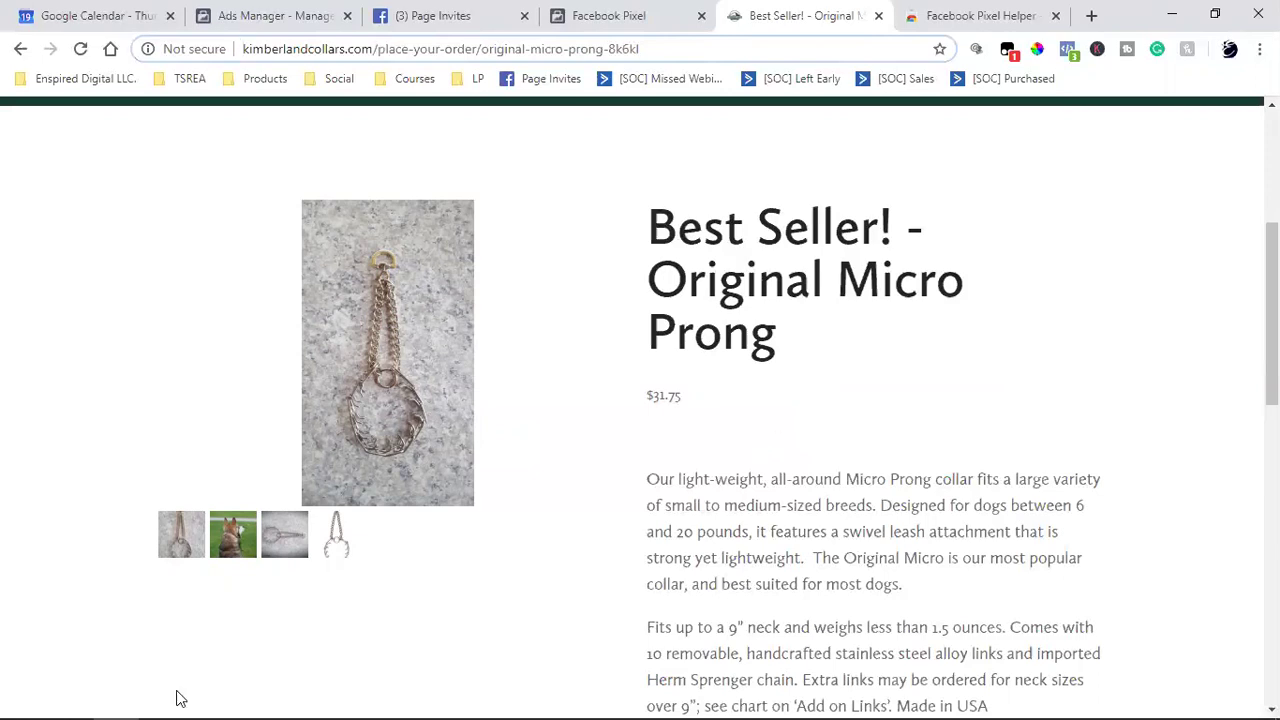
mouse_move(149, 690)
Return to Word and begin a new line two paragraphs below Step 2 with the text "Step 3. Set up Costum".
click(251, 700)
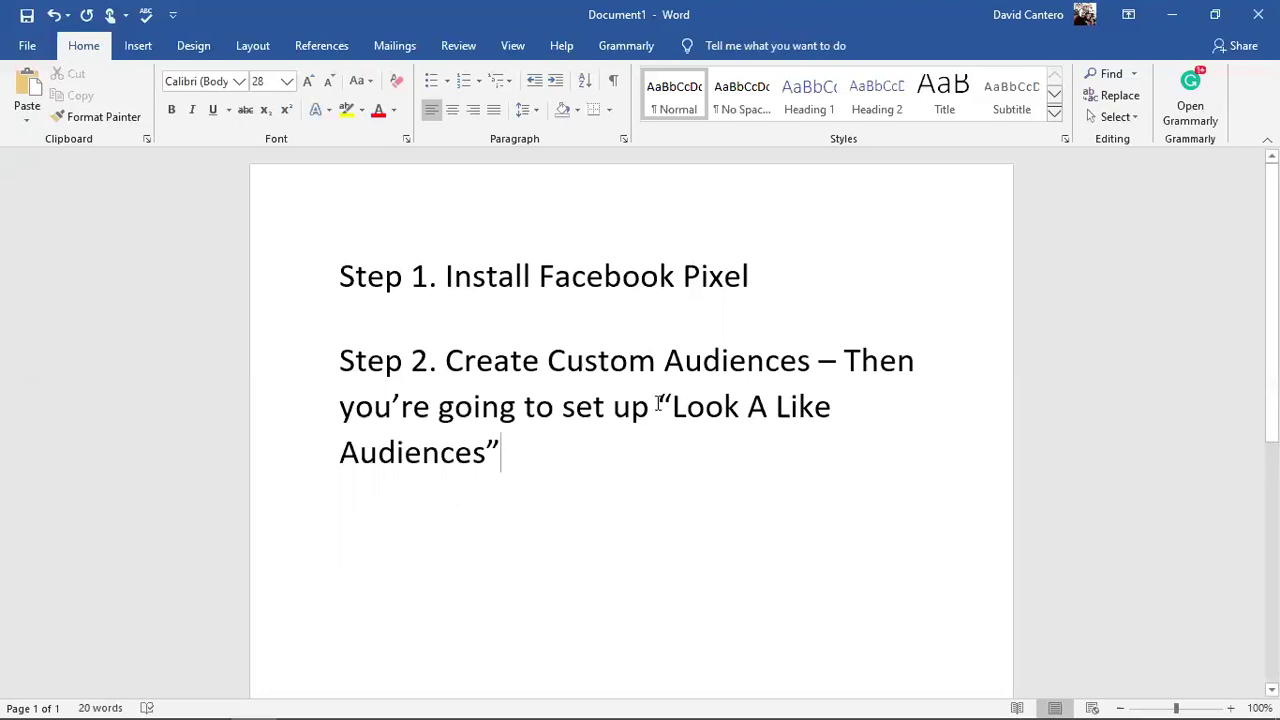
key(Return)
key(Return)
text(Step 3)
key(BackSpace)
text(. S)
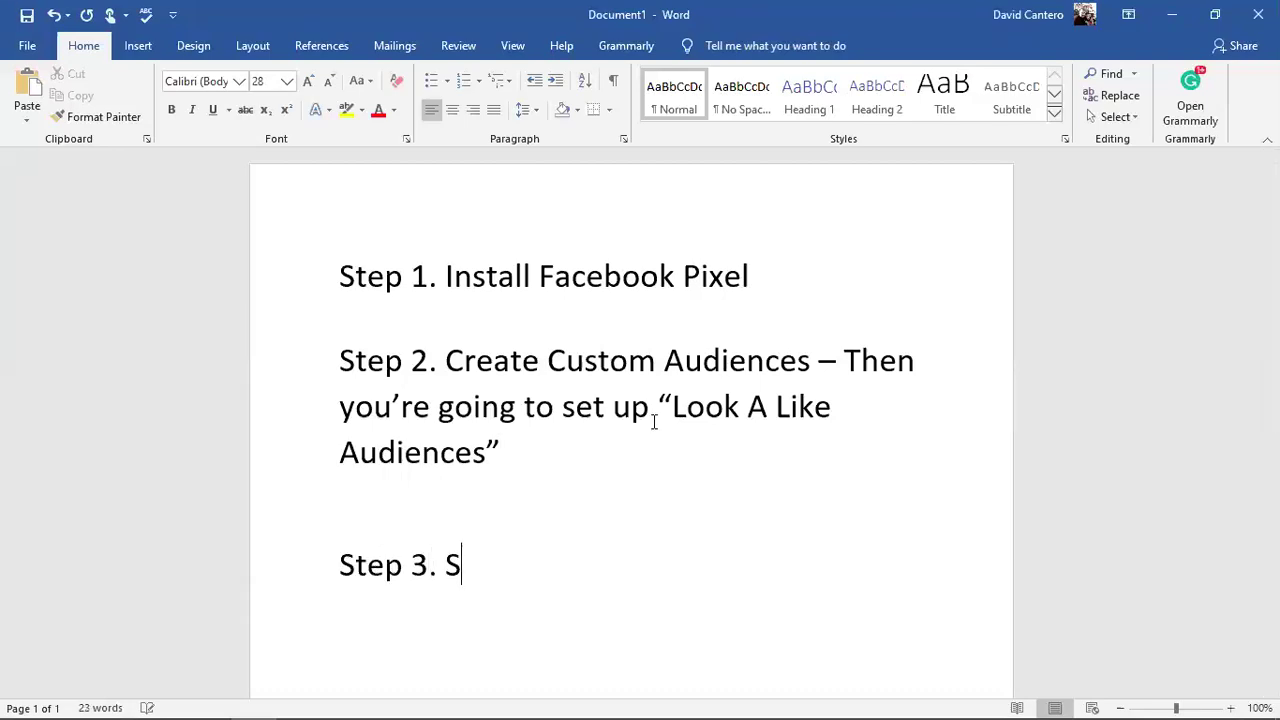
text(et up Con)
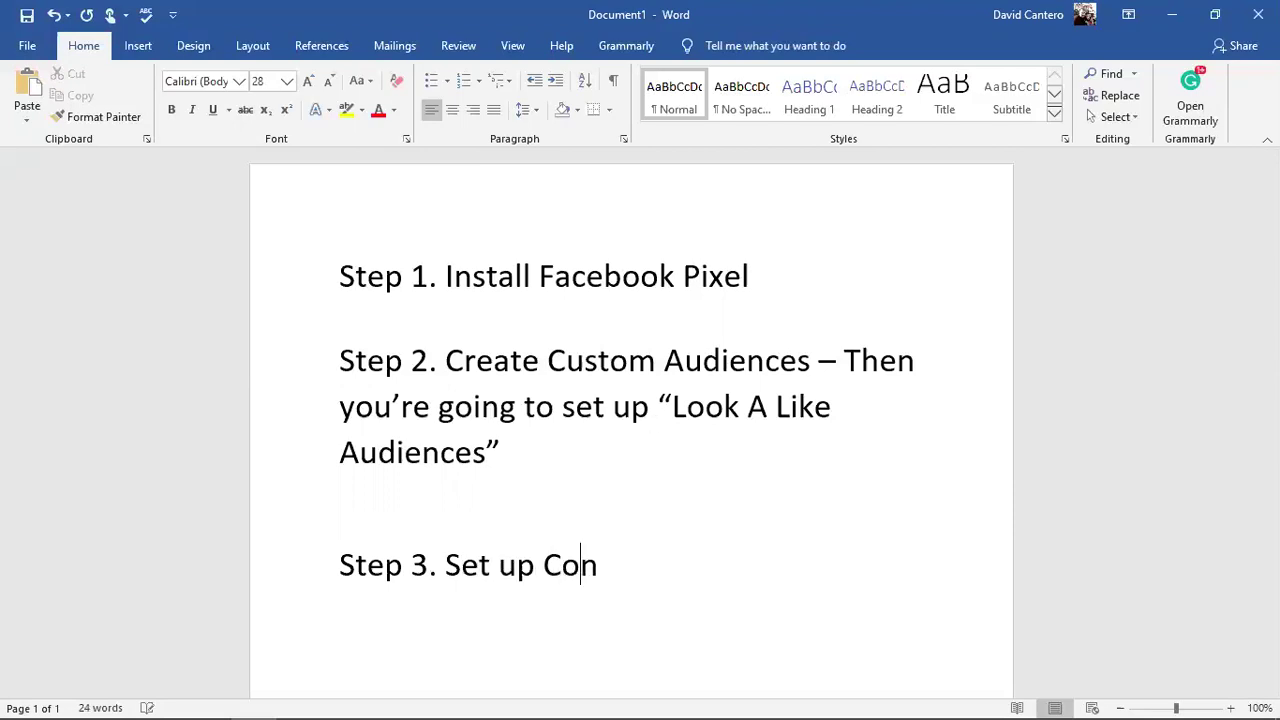
key(BackSpace)
text(ns)
key(BackSpace)
key(BackSpace)
text(stum)
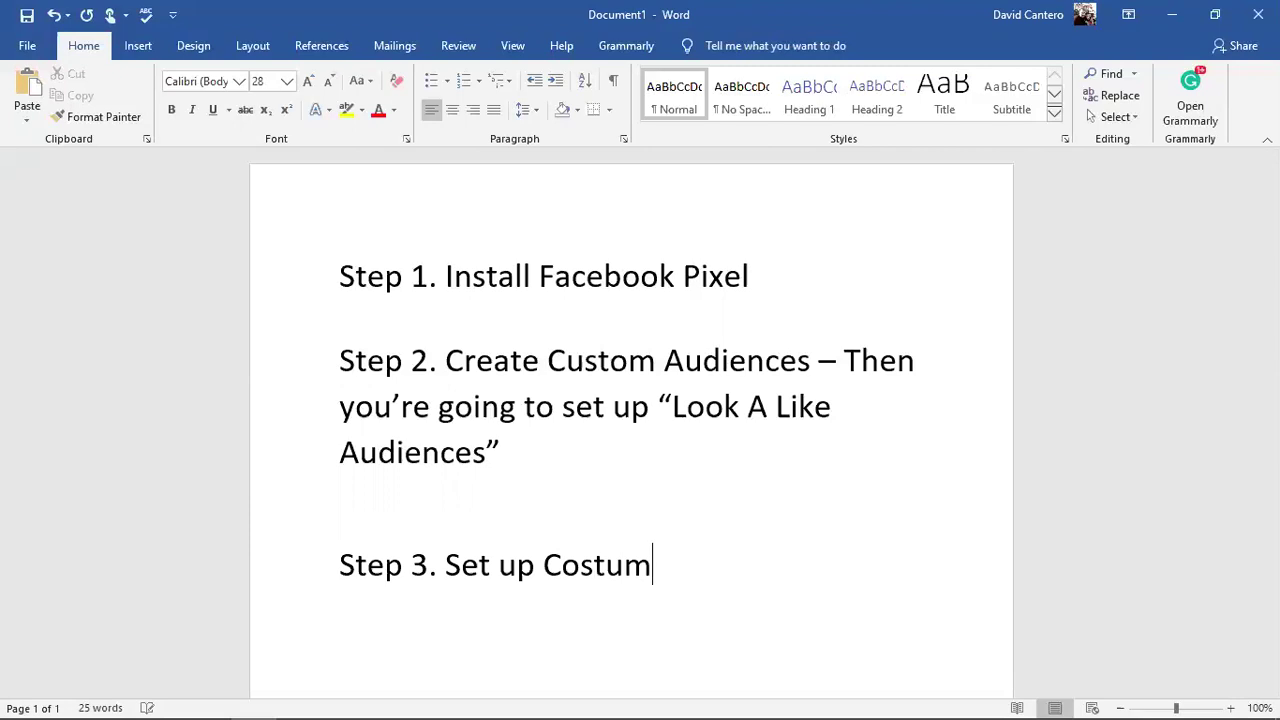
Complete the Step 3 line with the word "Conversions".
text( Convesrons)
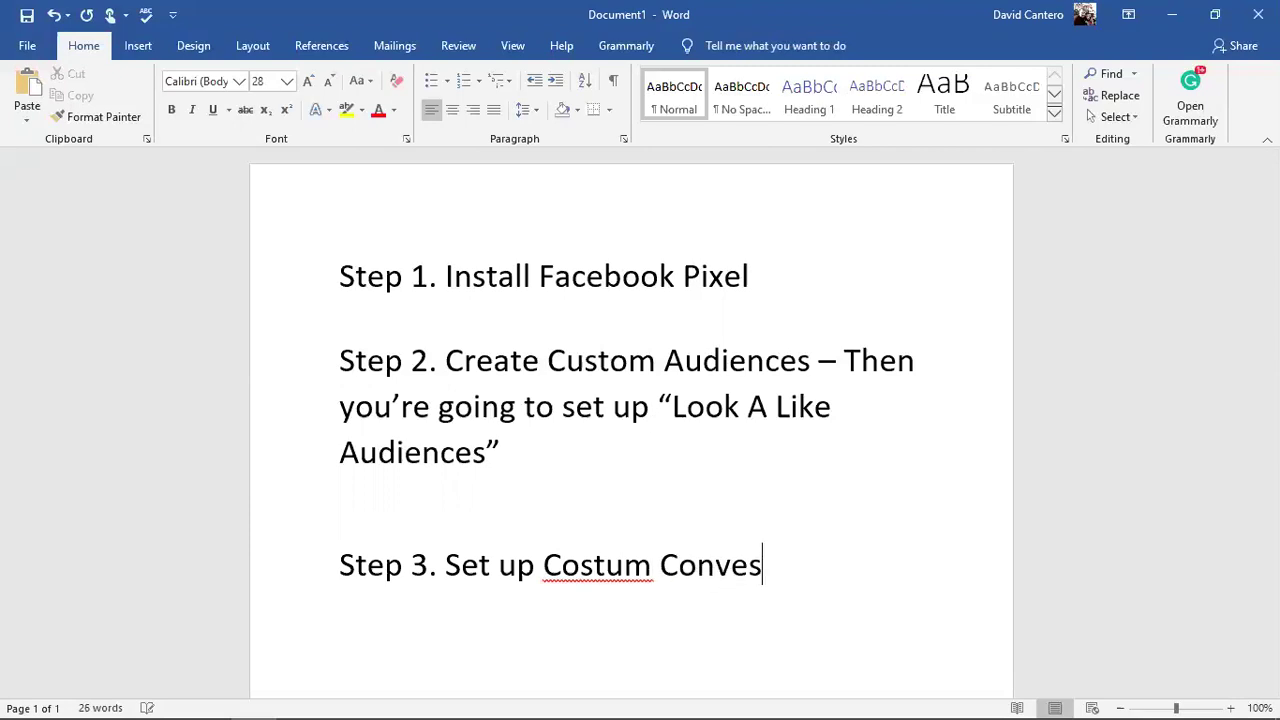
key(BackSpace)
key(BackSpace)
key(BackSpace)
key(BackSpace)
key(BackSpace)
text(rsions)
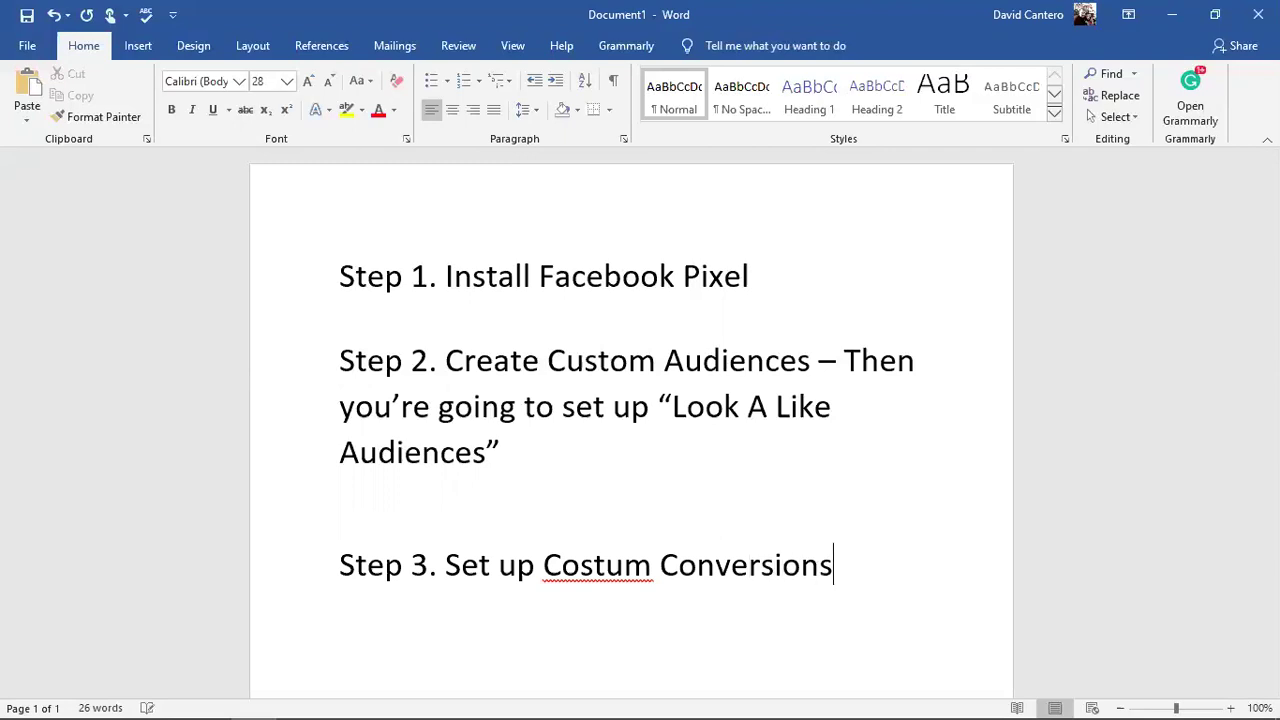
Correct the misspelled word "Costum" in the Step 3 line to "Custom" with the spelling checker.
click(595, 565)
triple_click(595, 565)
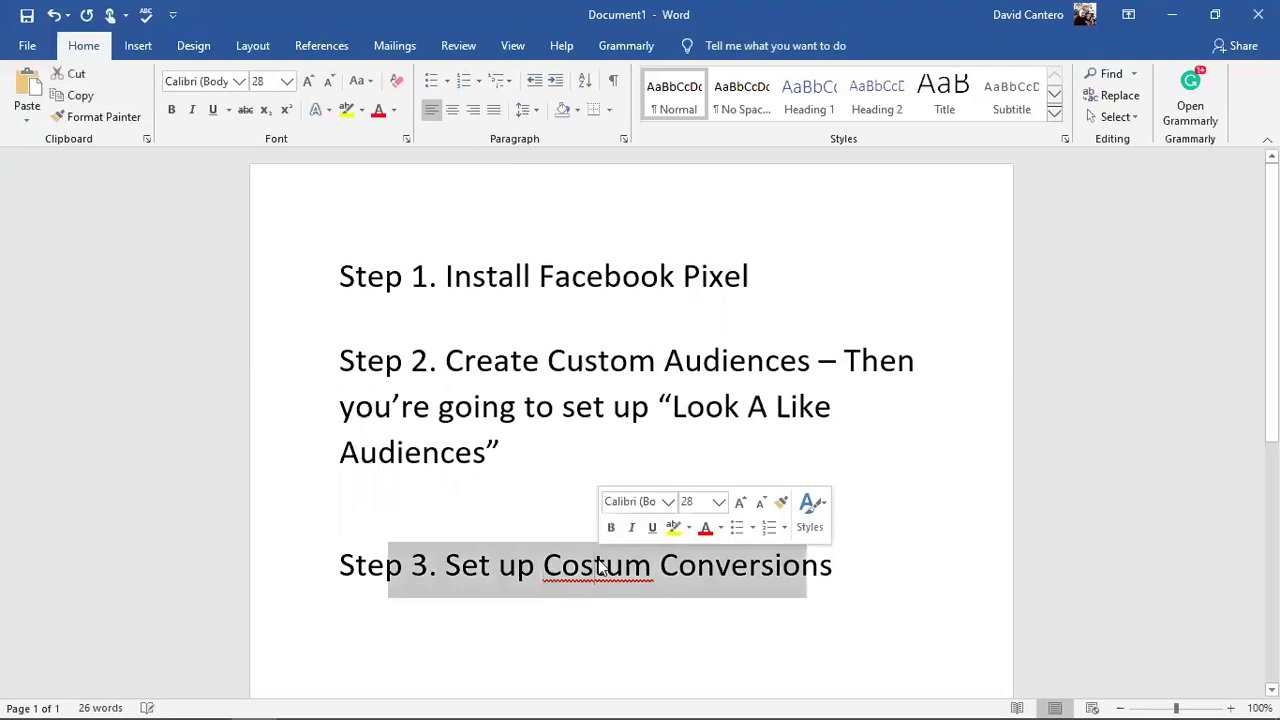
click(595, 565)
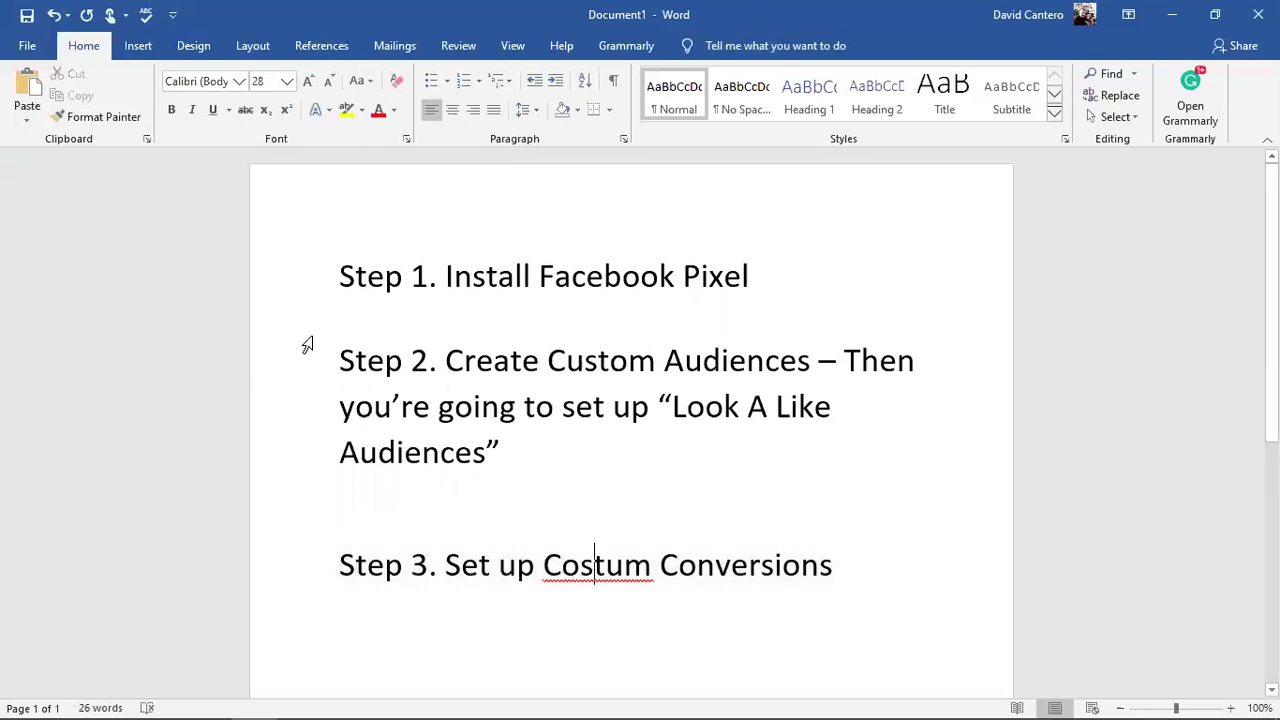
click(148, 22)
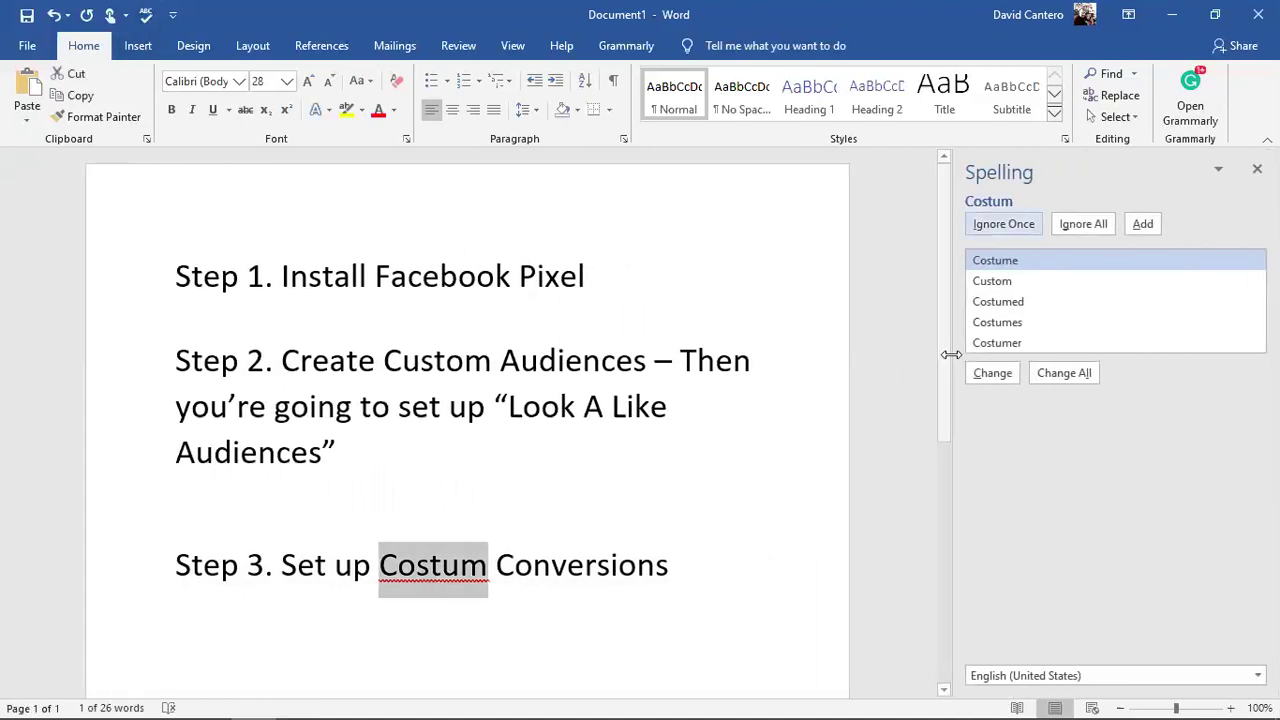
click(1016, 283)
click(984, 370)
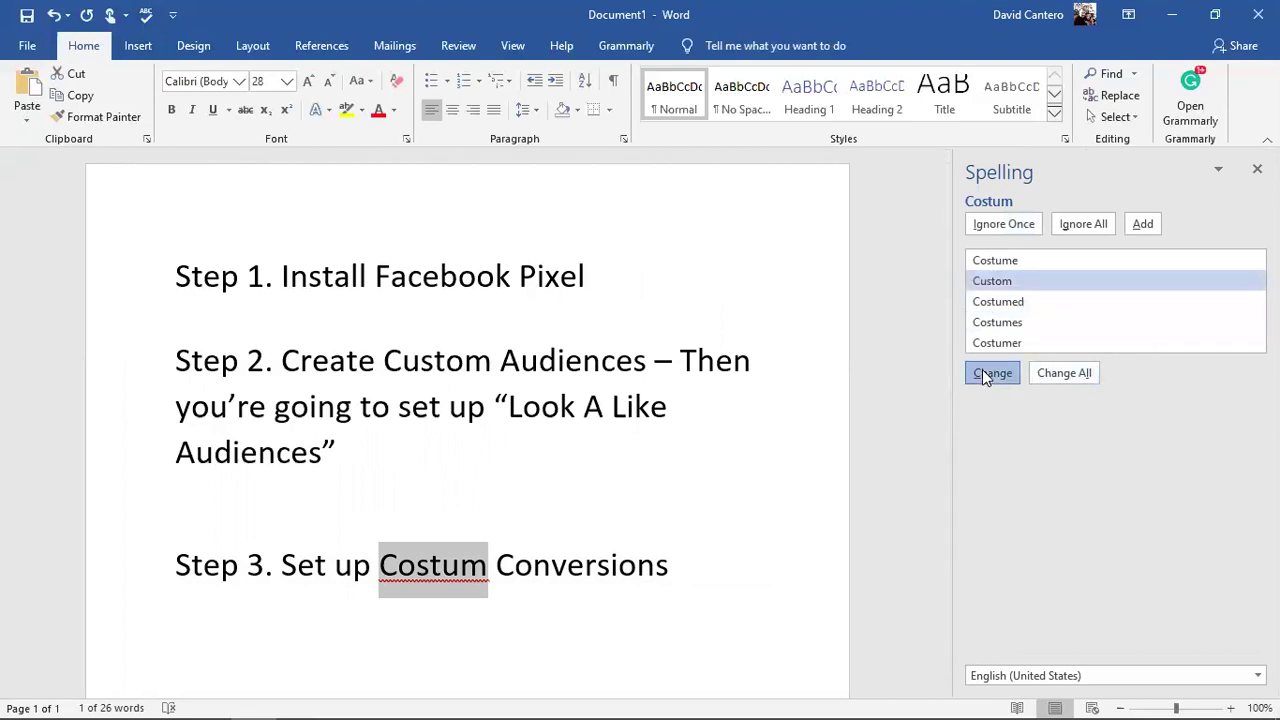
click(650, 423)
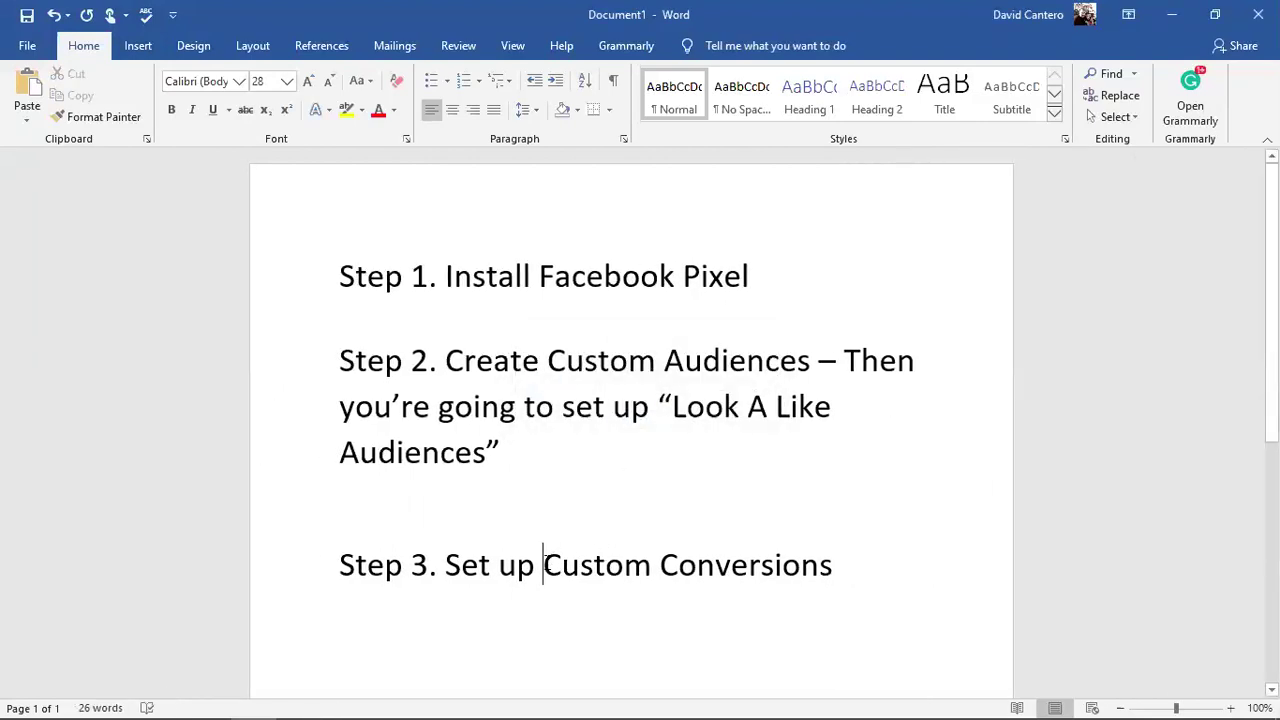
Make the words "Custom Conversions" in the Step 3 line bold.
drag(655, 565, 780, 563)
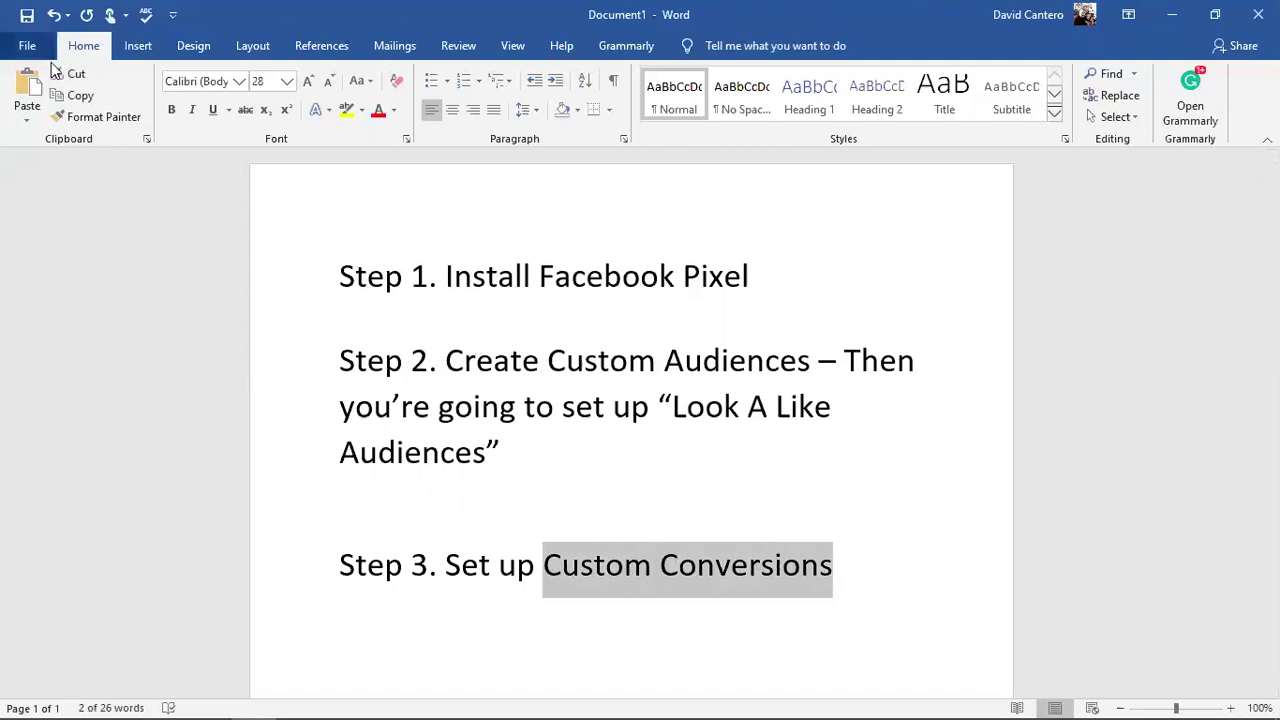
click(171, 110)
click(481, 320)
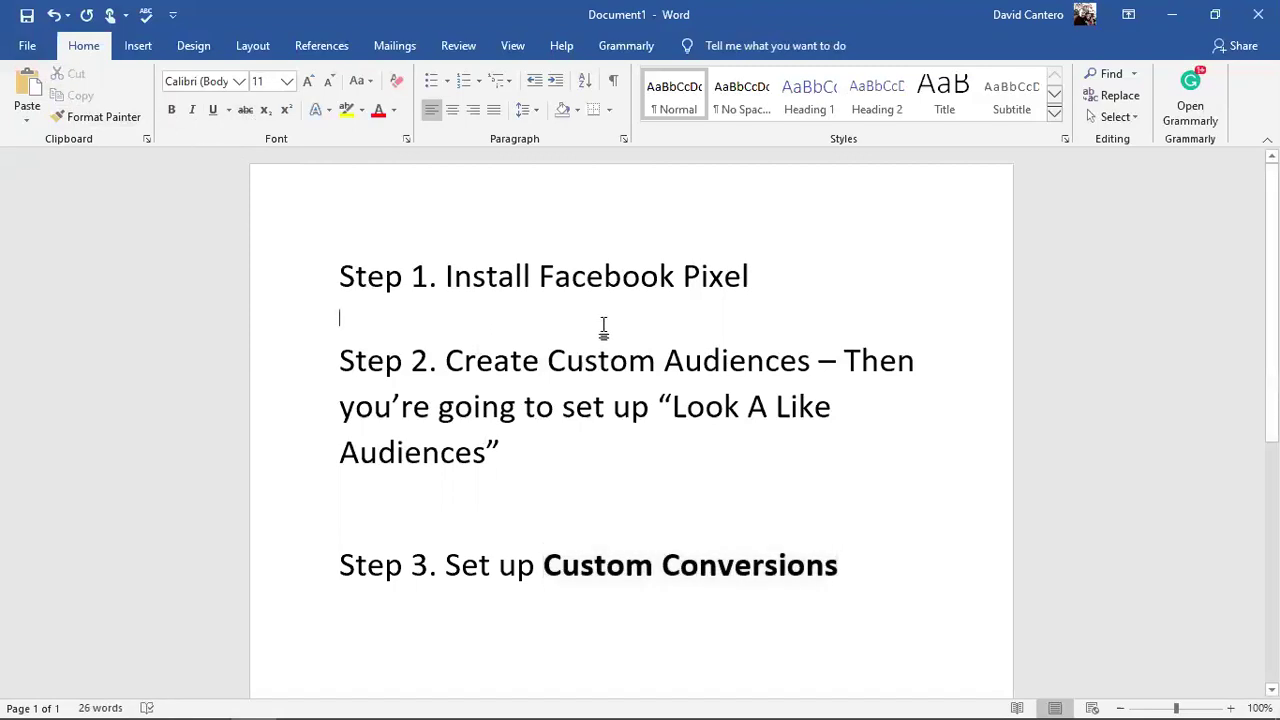
Highlight in turn the custom audiences, “Look A Like Audiences” and "Custom Conversions" phrases in Steps 2 and 3 to point them out.
drag(446, 362, 652, 422)
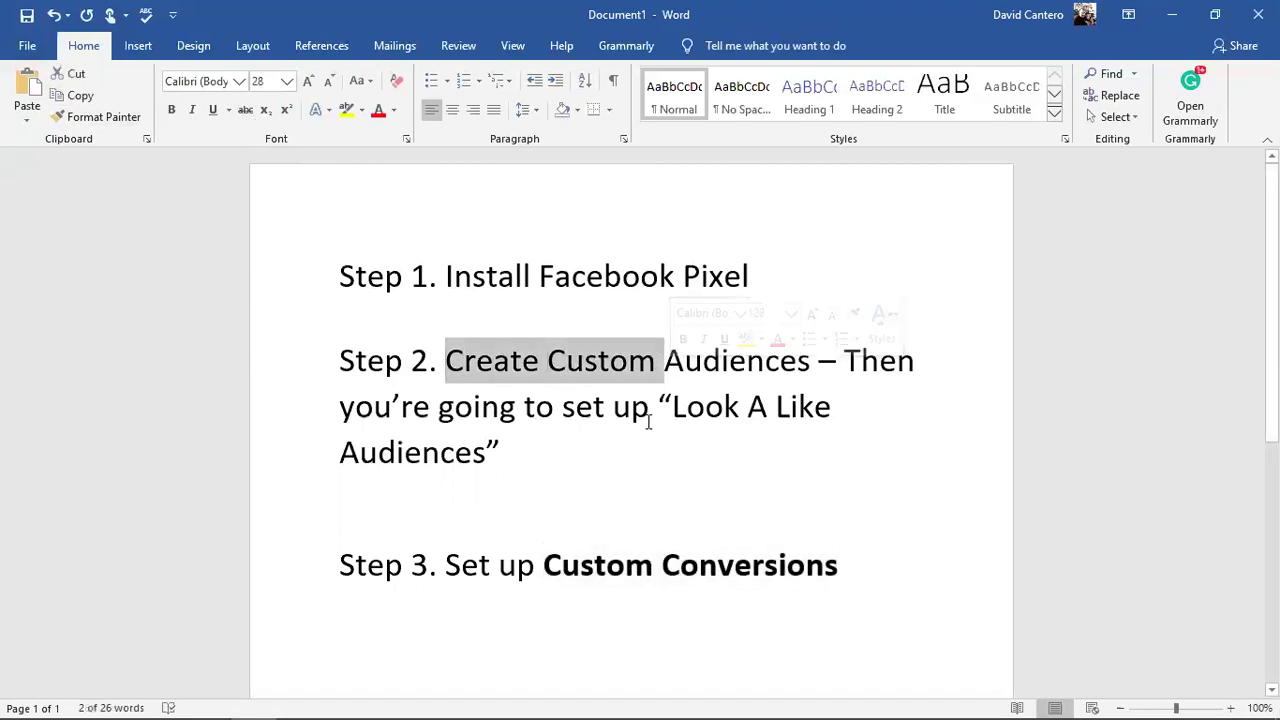
drag(658, 402, 790, 449)
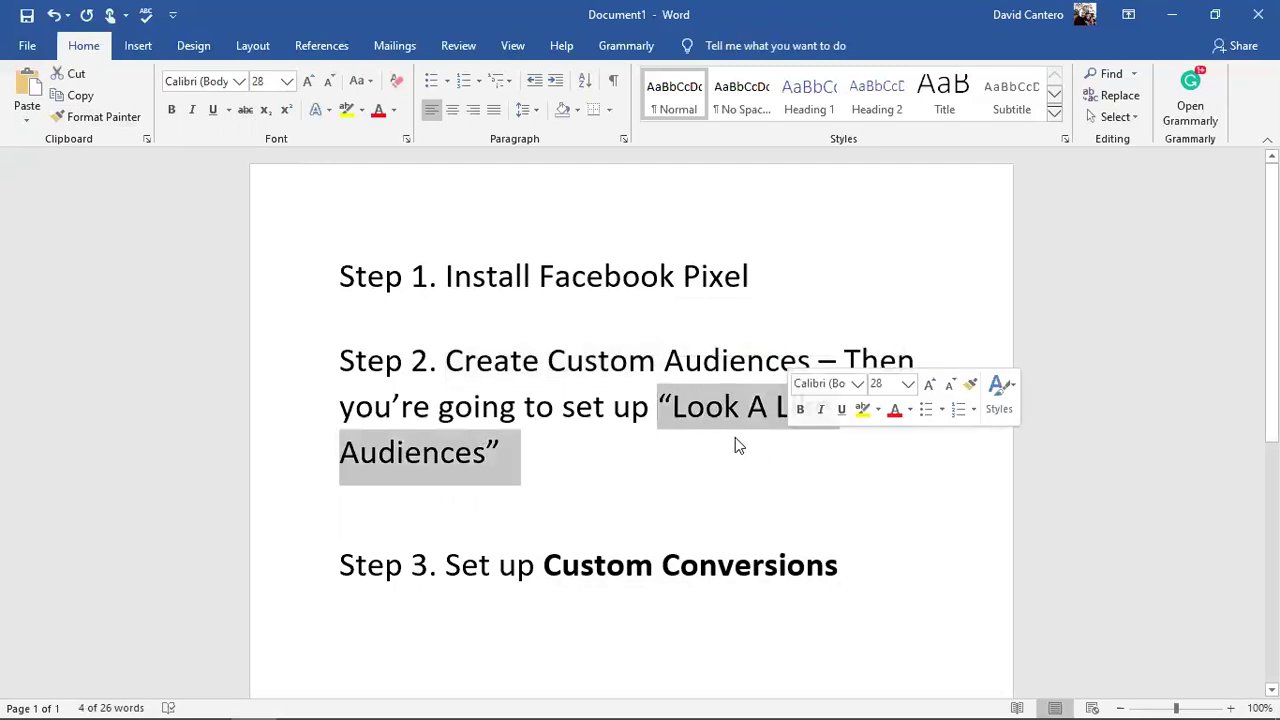
drag(553, 365, 757, 370)
drag(553, 563, 800, 570)
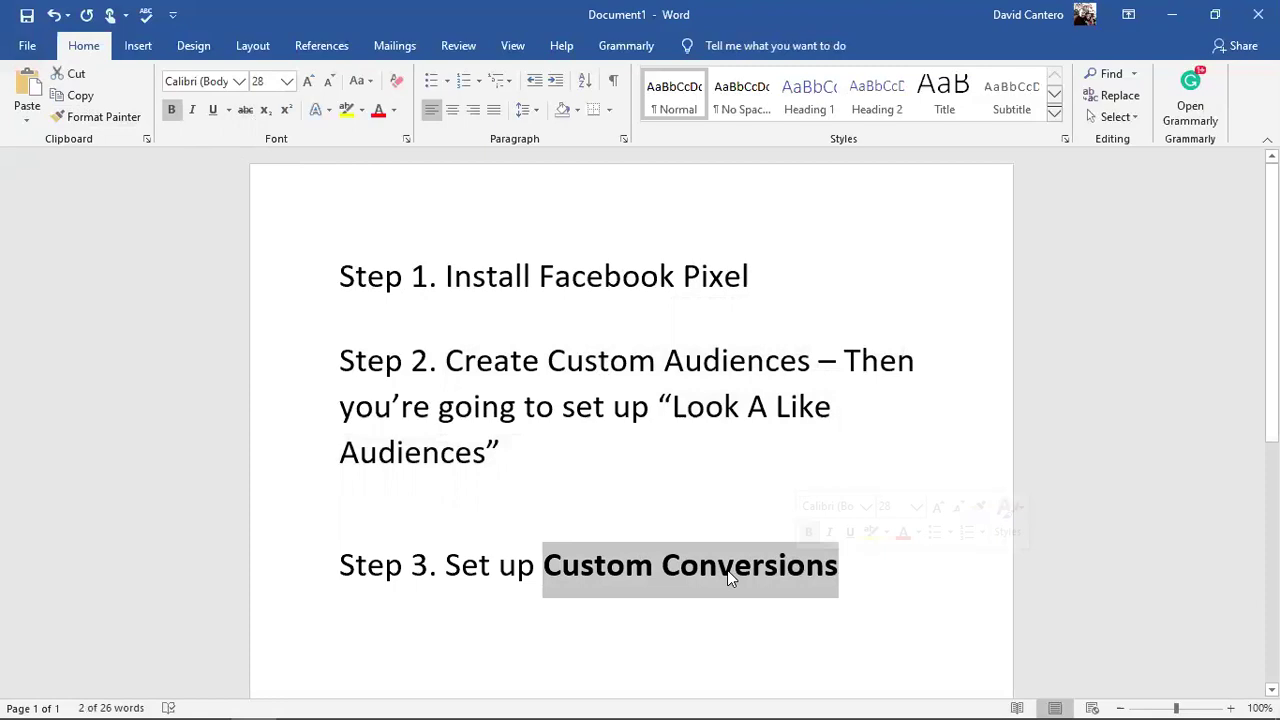
scroll(735, 555, down, 1)
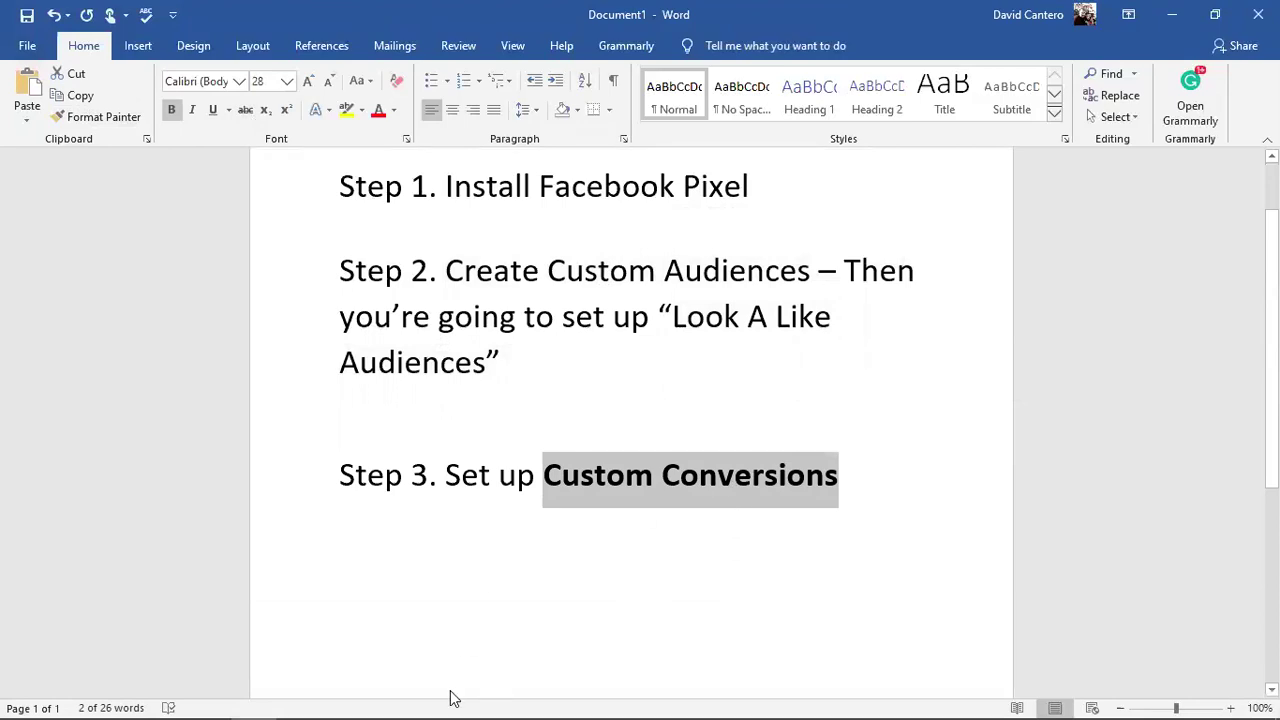
Switch to Chrome, view the enlarged main photo on the Original Micro Prong product page and close it again.
mouse_move(230, 697)
click(117, 700)
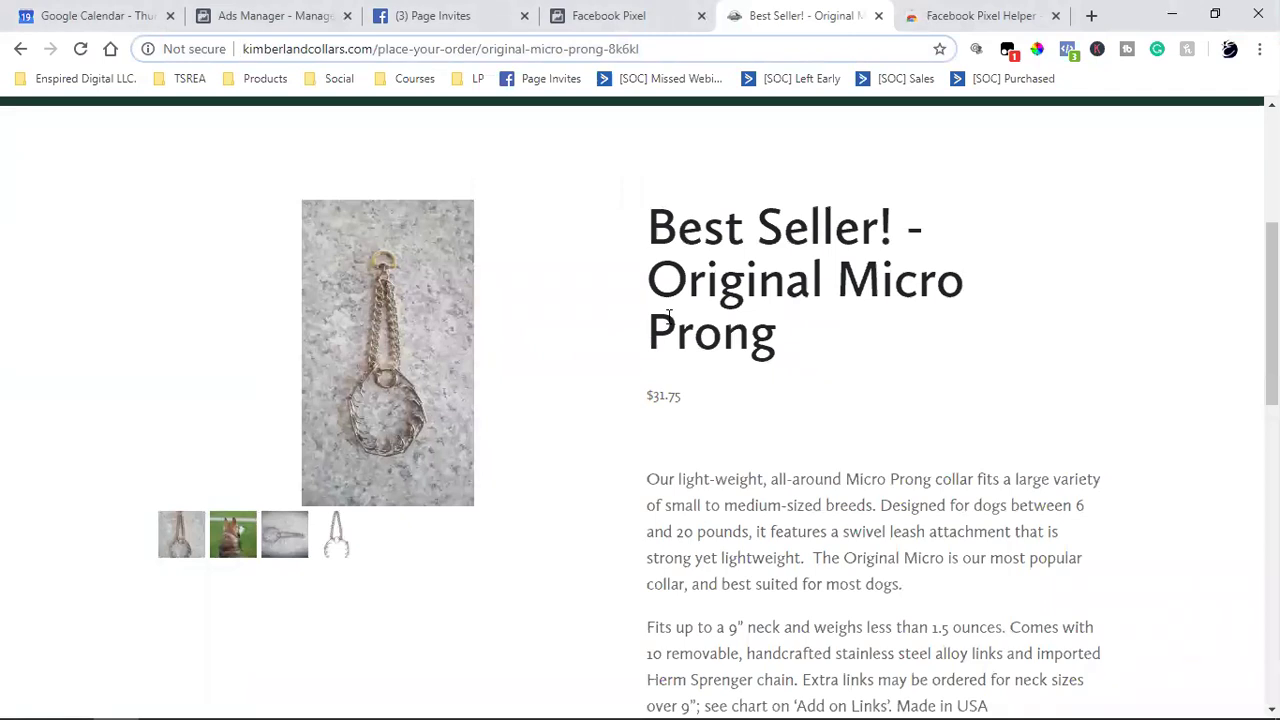
click(383, 315)
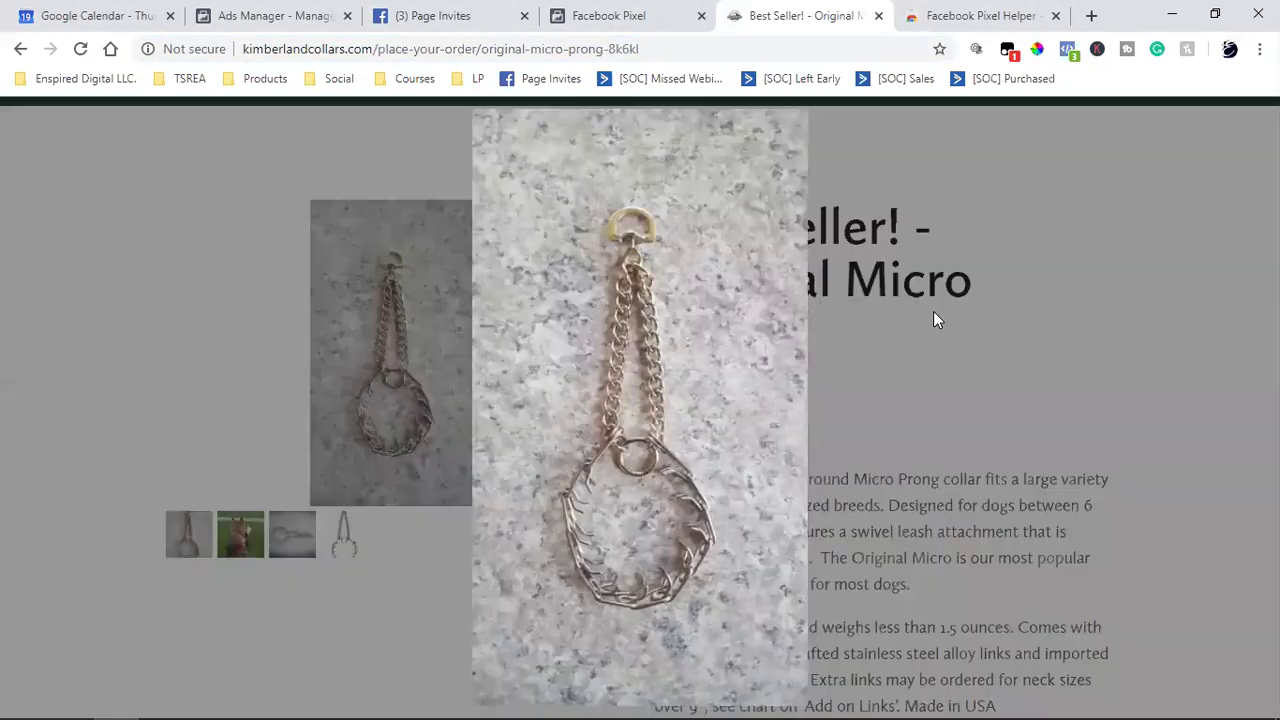
click(1233, 127)
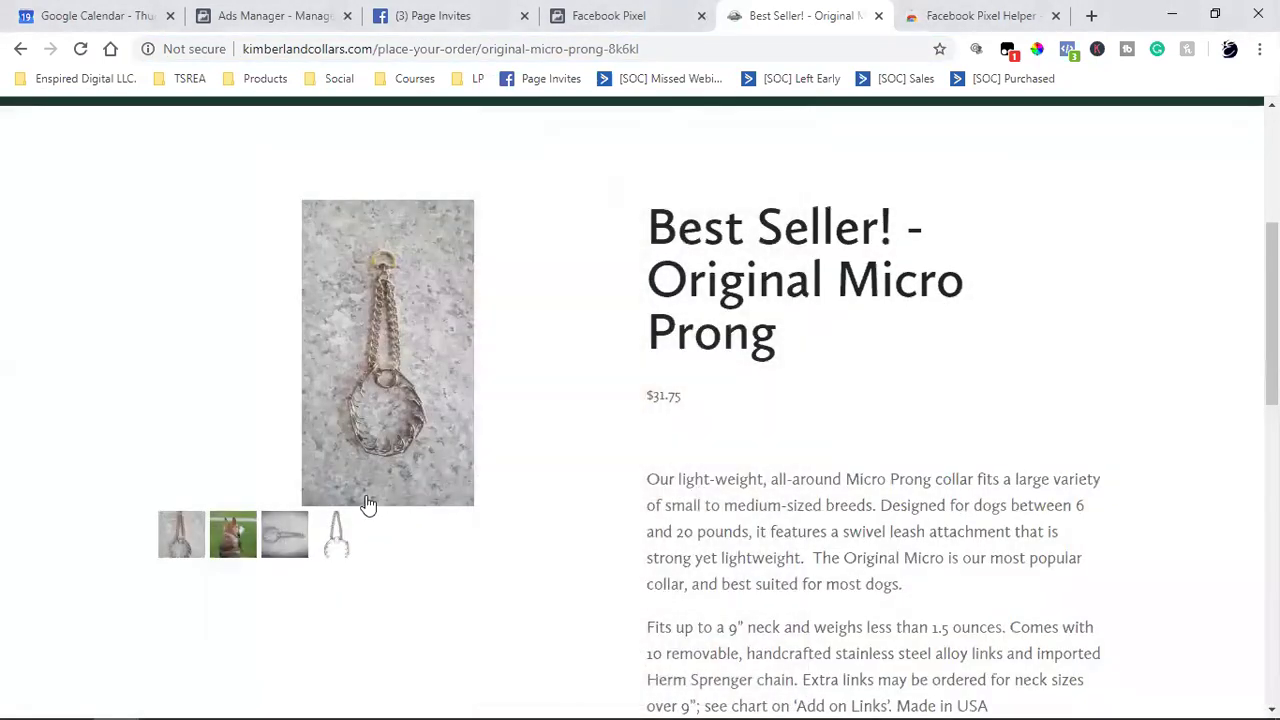
Start adding the collar to the cart to show its custom sizing form, and close the form without filling it in.
scroll(770, 393, down, 4)
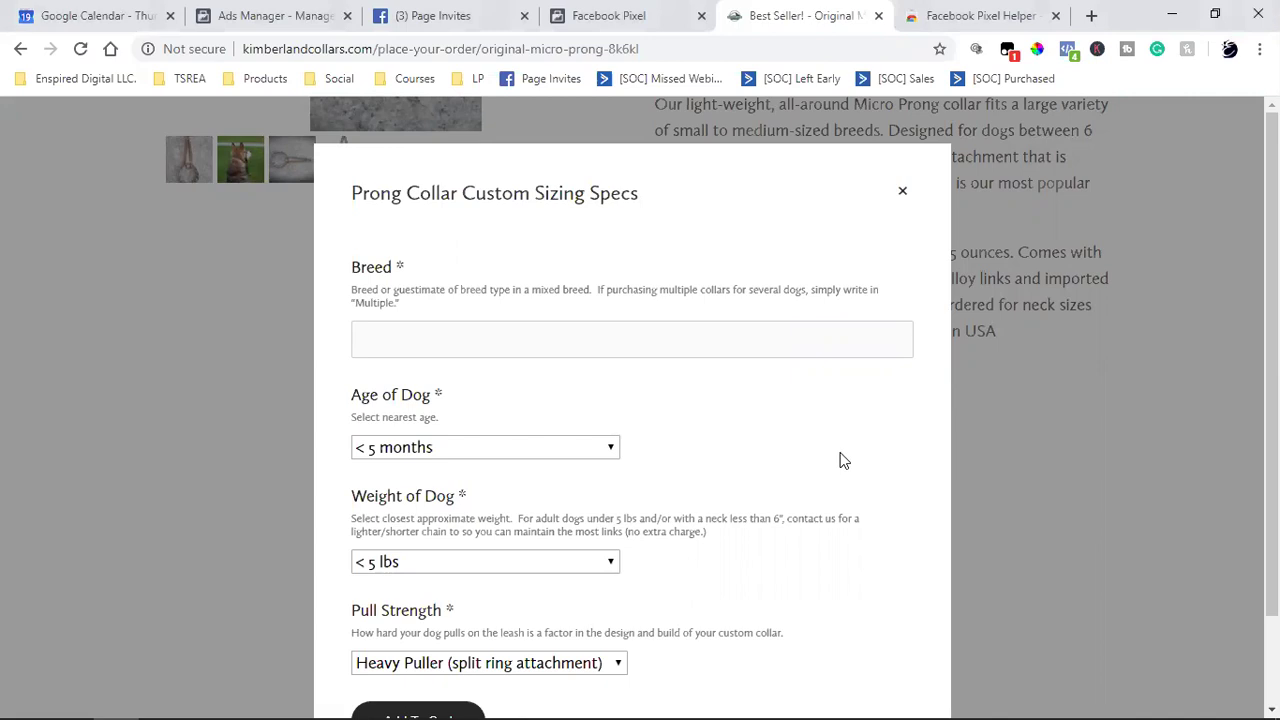
click(902, 191)
scroll(955, 372, up, 5)
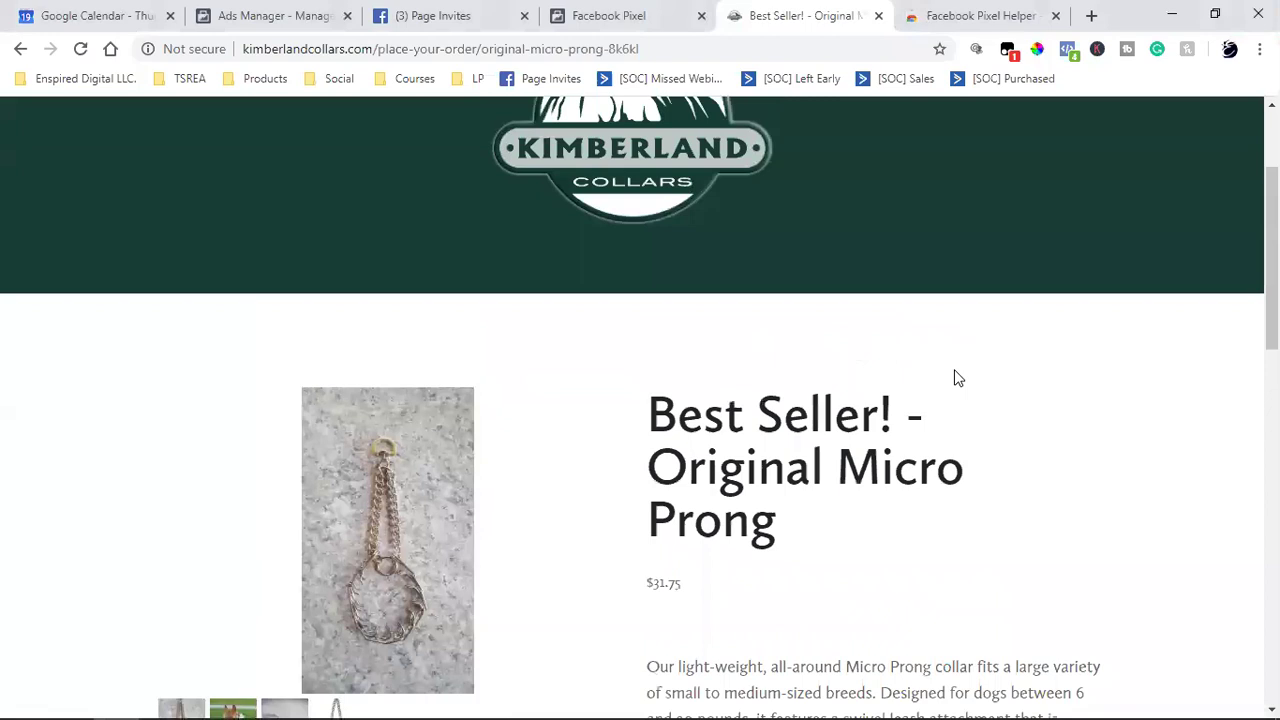
scroll(955, 376, down, 5)
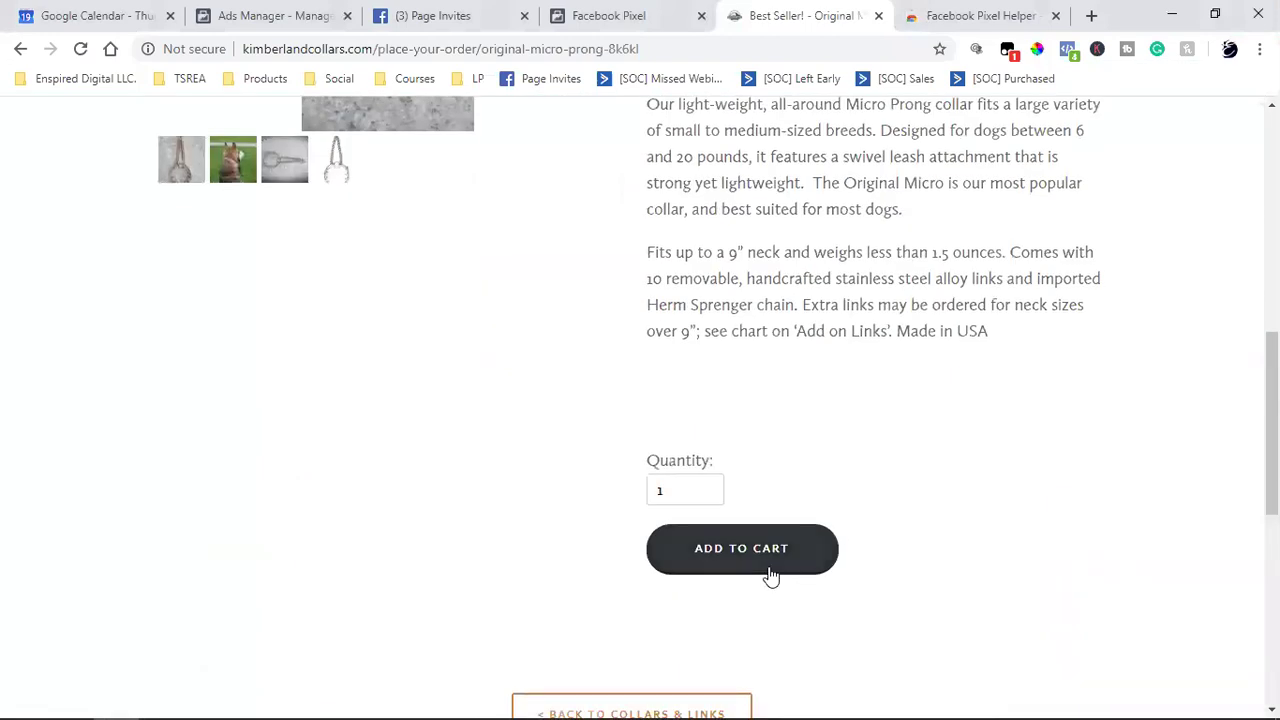
click(771, 577)
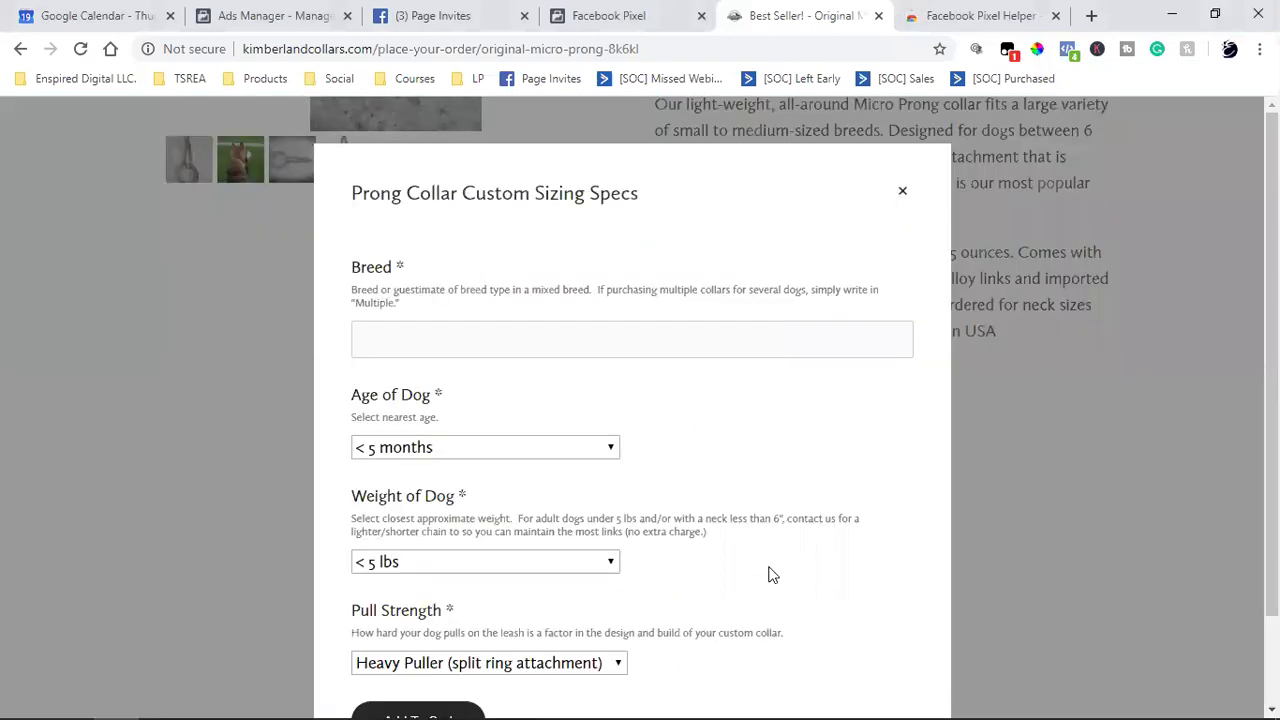
click(901, 192)
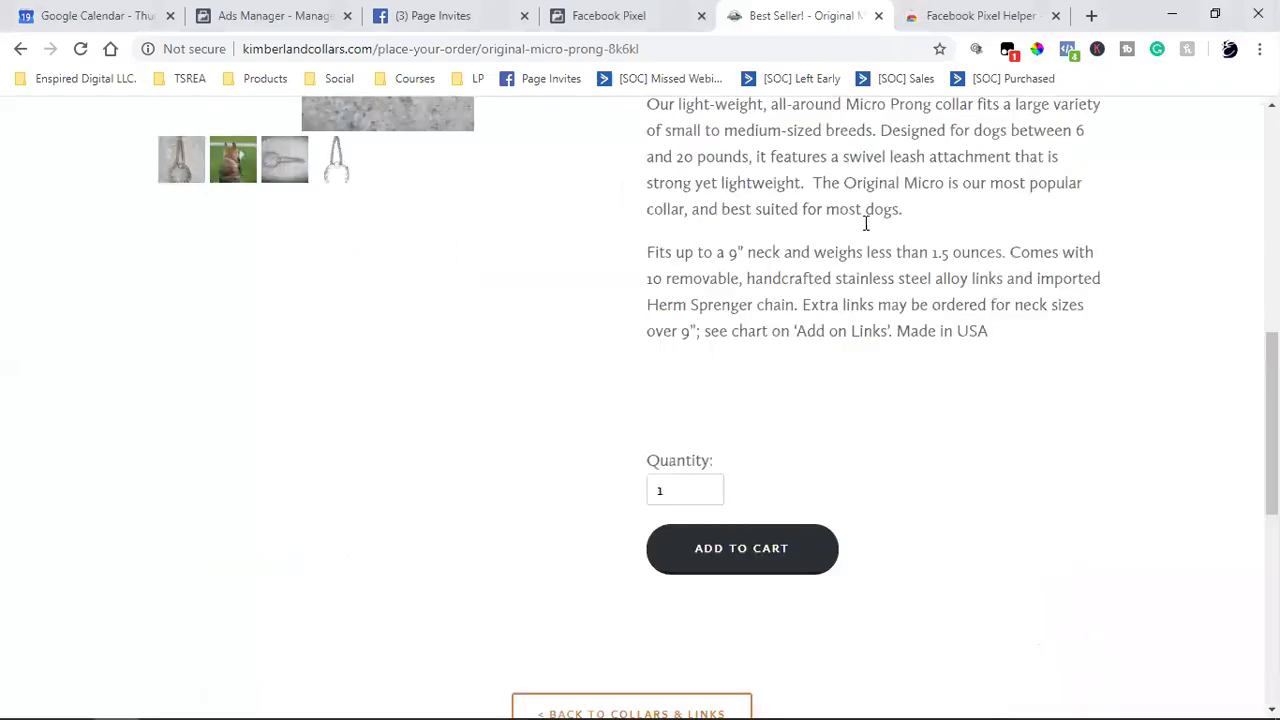
Review the product page and highlight the part of its web address after the domain, "place-your-order/original-micro-prong-8k6kl".
scroll(536, 400, down, 5)
scroll(763, 300, up, 4)
scroll(763, 300, up, 4)
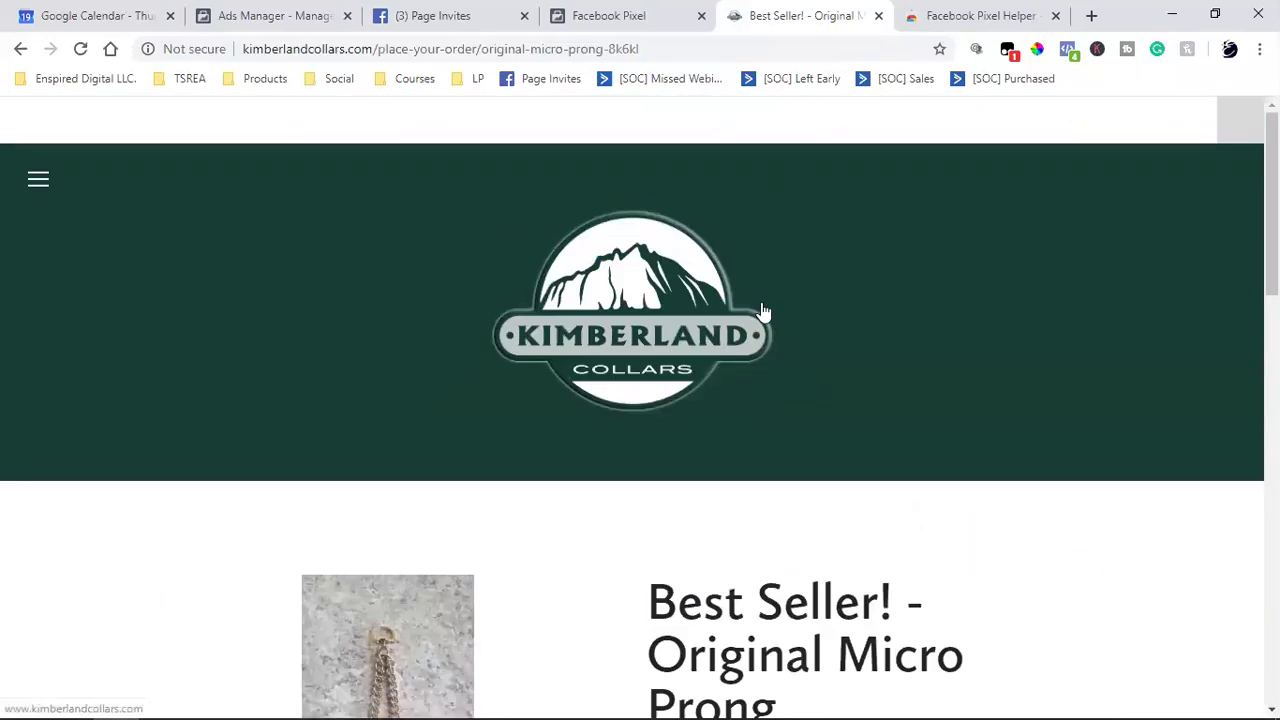
scroll(750, 314, down, 4)
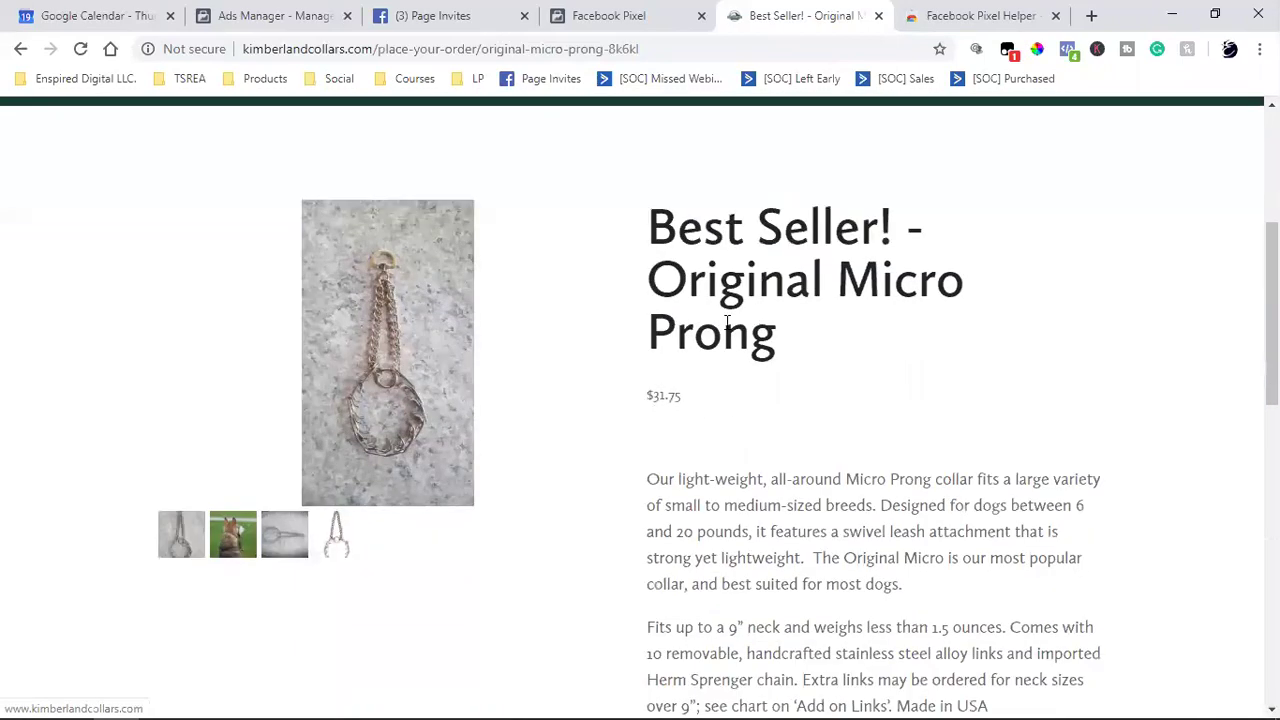
scroll(740, 320, up, 4)
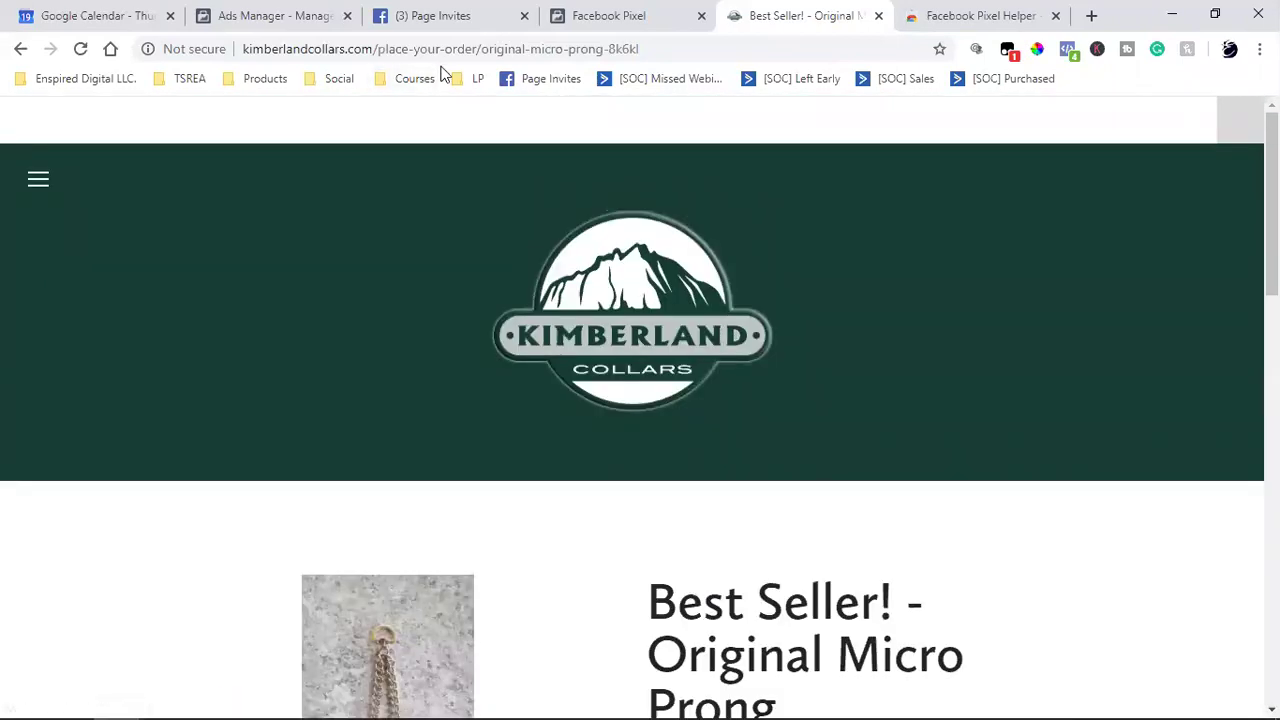
click(468, 52)
click(472, 49)
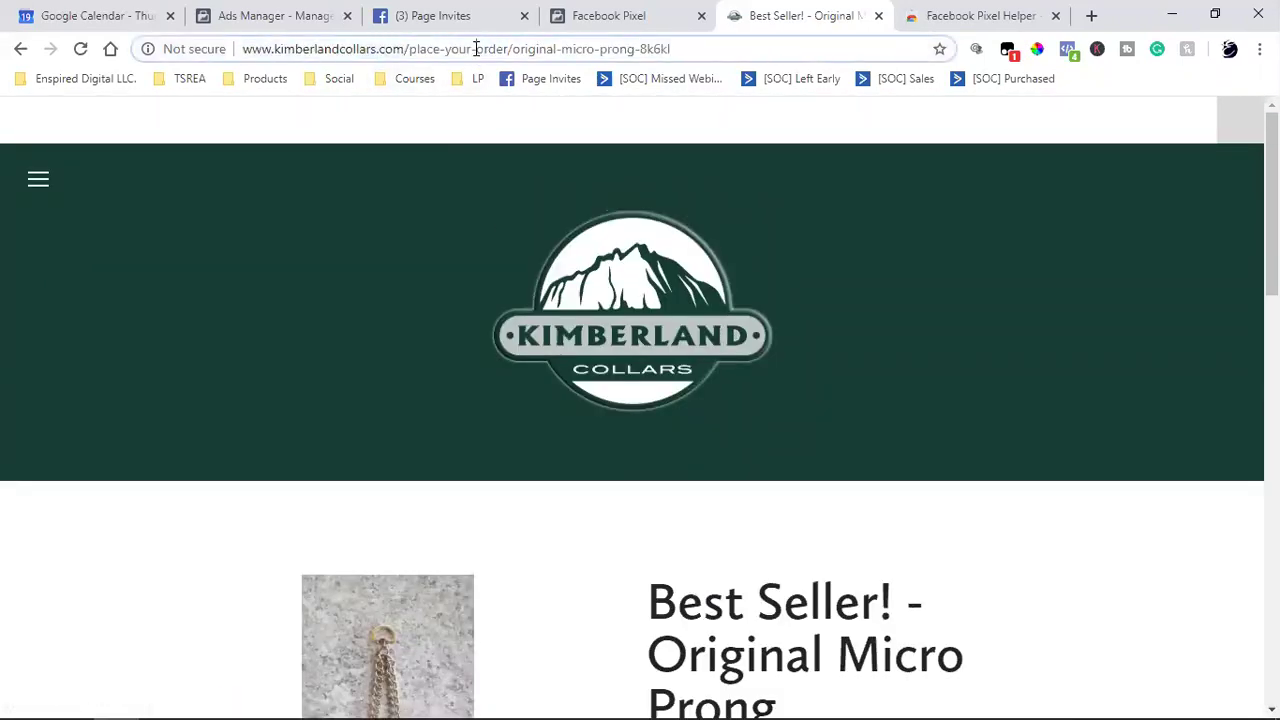
drag(408, 49, 689, 44)
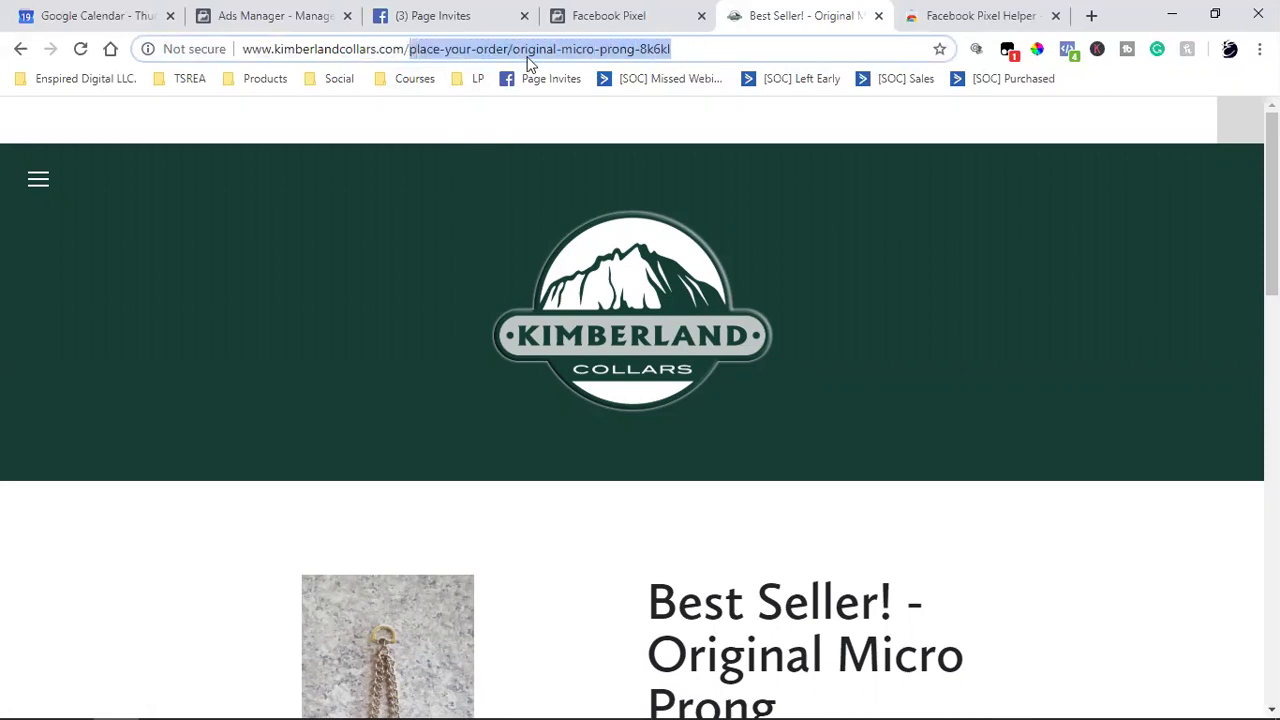
triple_click(289, 49)
click(409, 50)
drag(411, 50, 777, 51)
Trigger the product's add-to-cart action twice, closing the Prong Collar Custom Sizing Specs form each time.
scroll(474, 321, down, 2)
scroll(519, 520, down, 7)
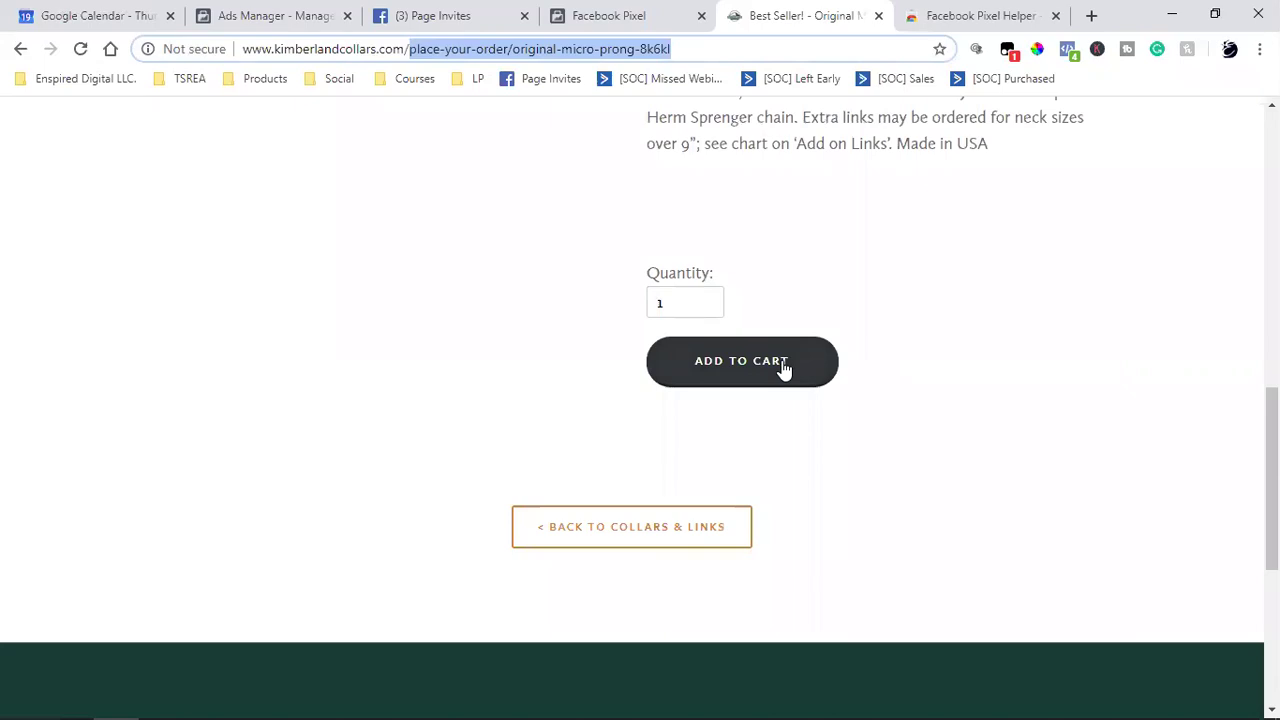
click(785, 369)
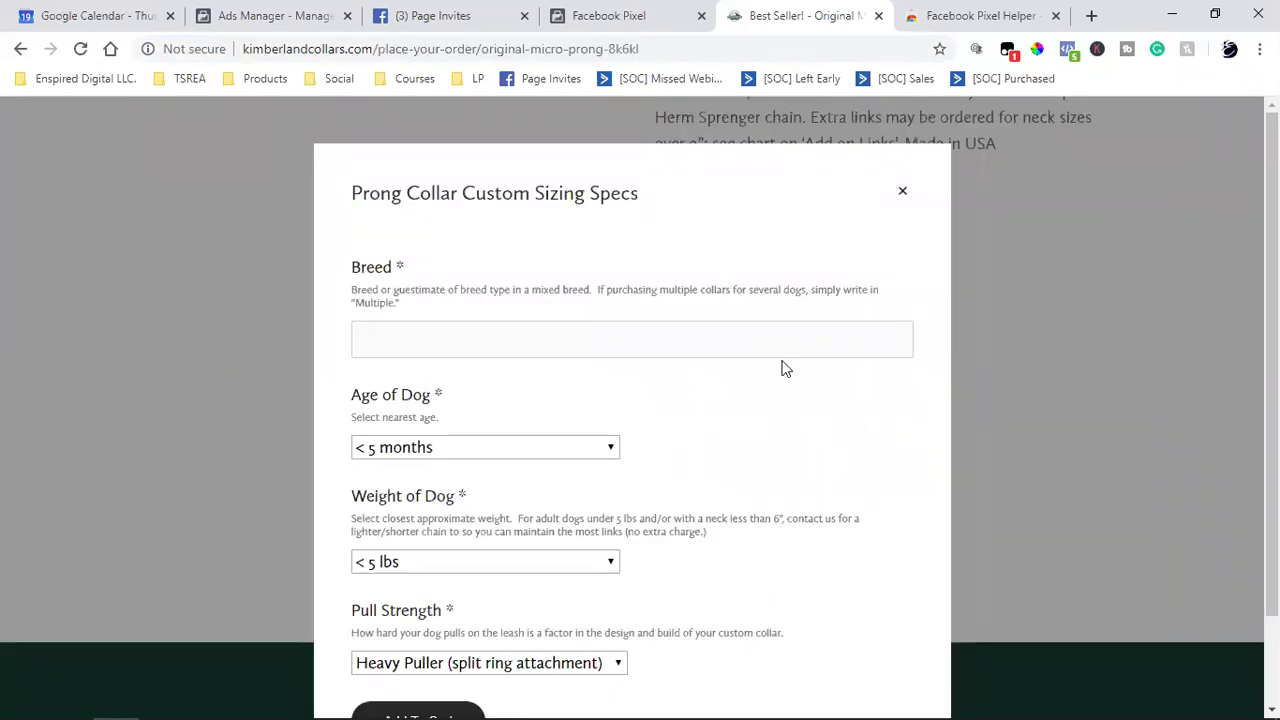
click(902, 196)
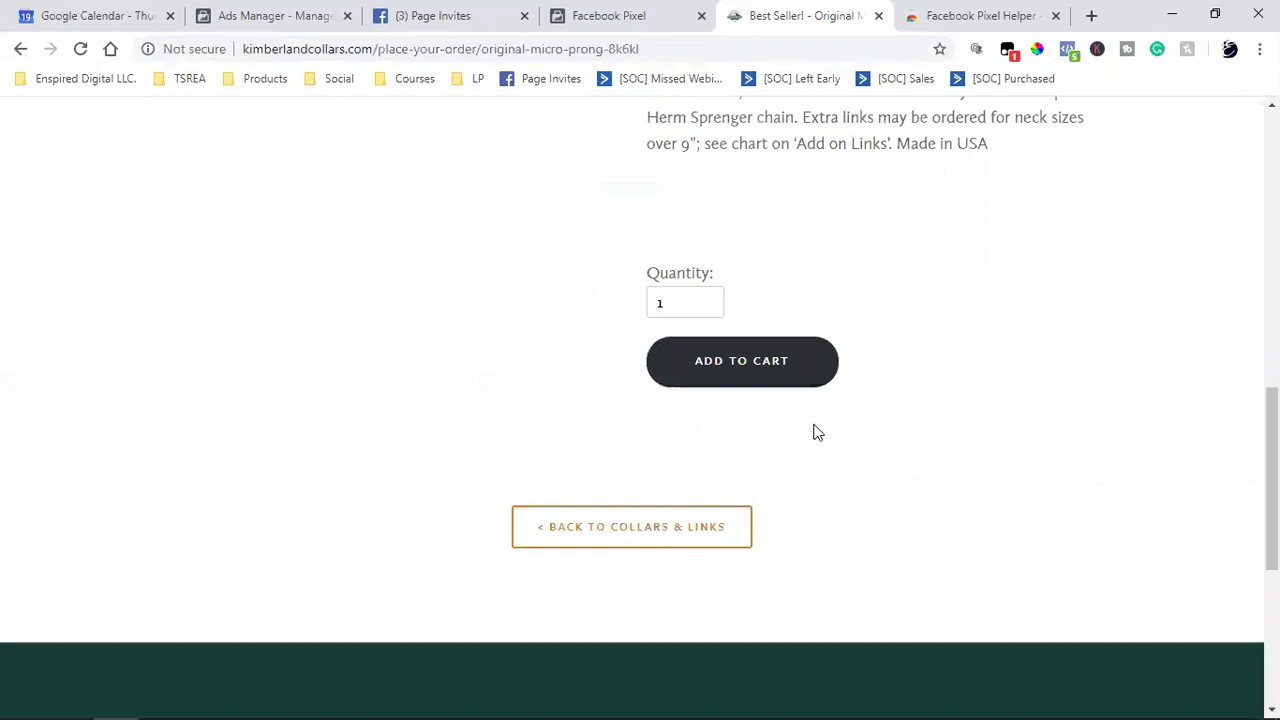
click(753, 383)
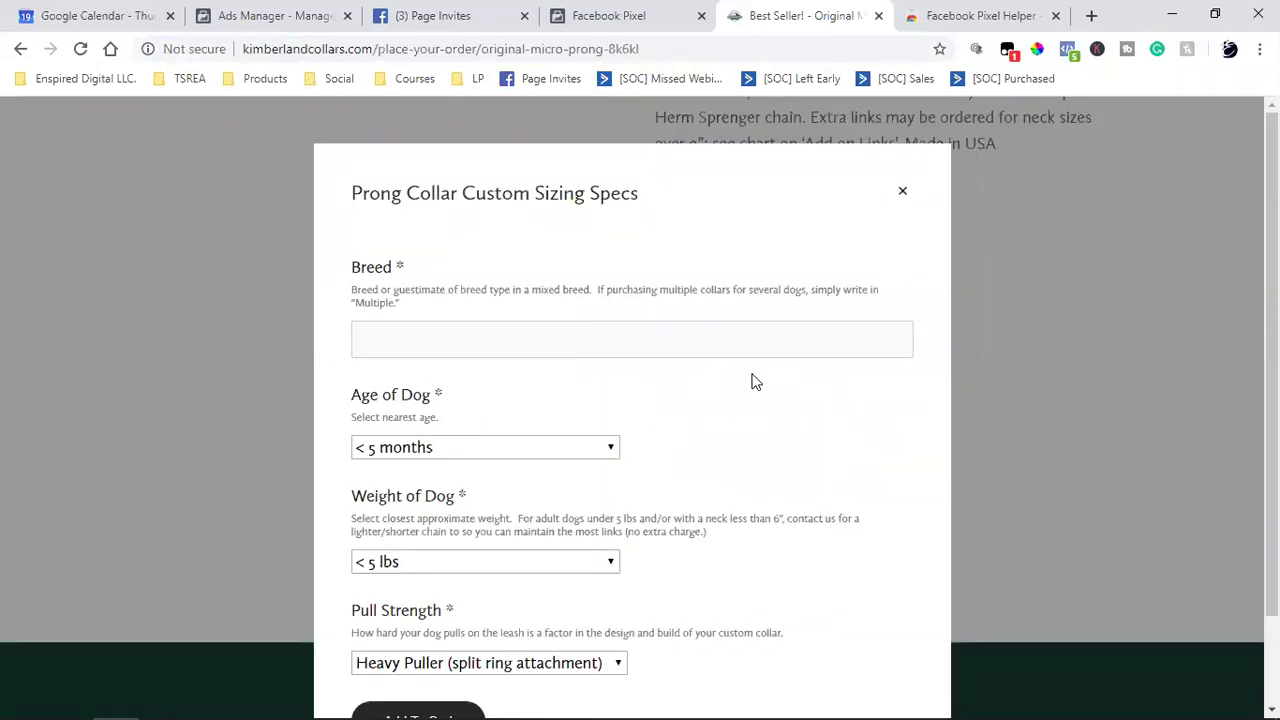
click(901, 192)
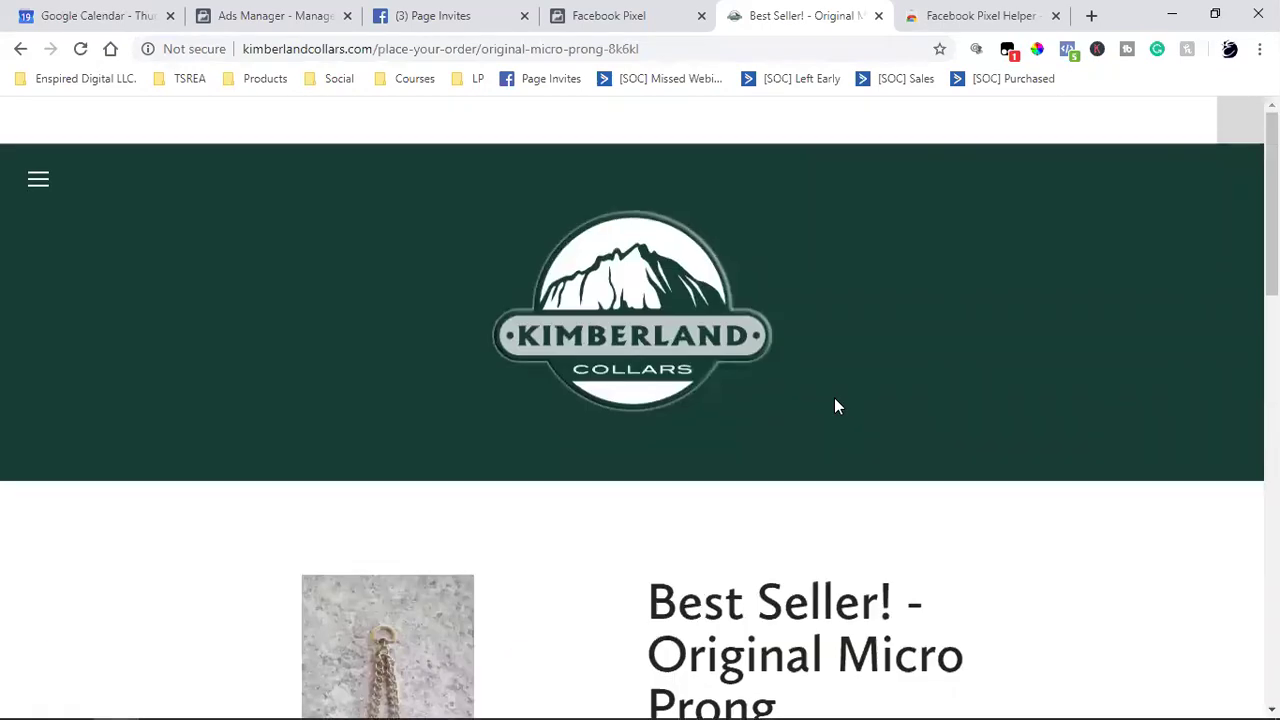
Highlight the path "place-your-order/original-micro-prong-8k6kl" in the product page's web address again.
scroll(838, 406, down, 4)
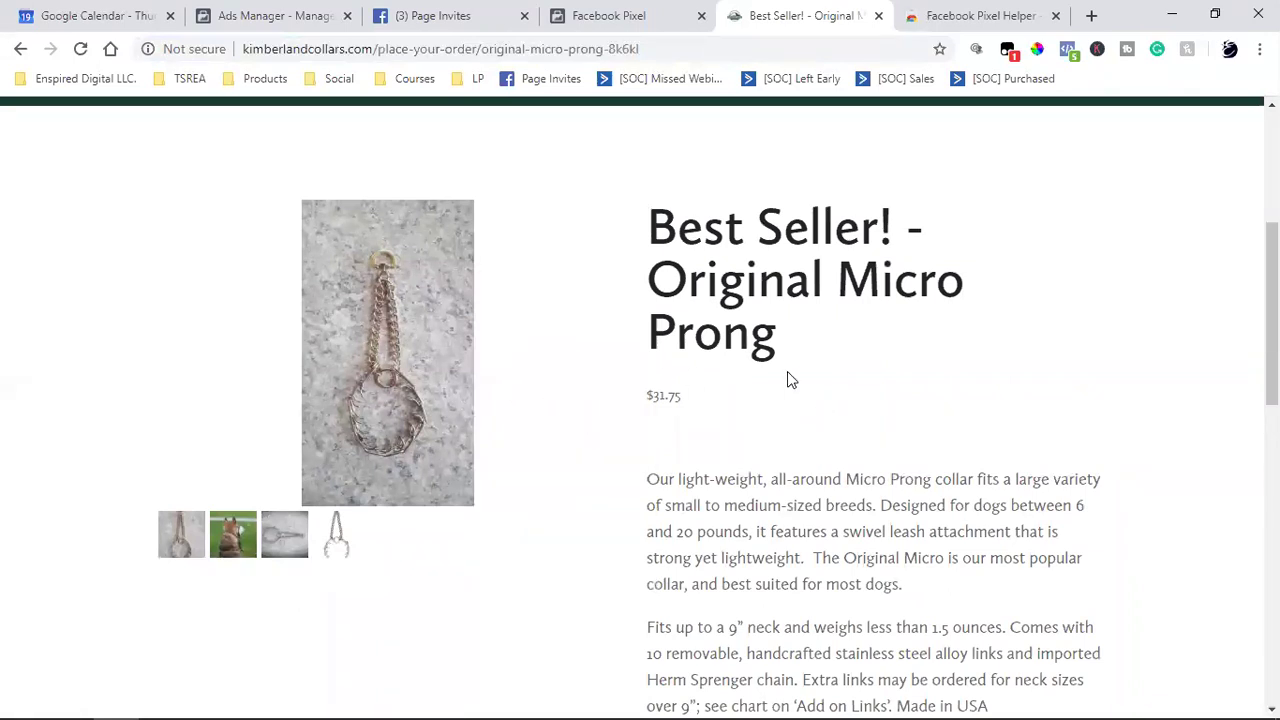
click(645, 48)
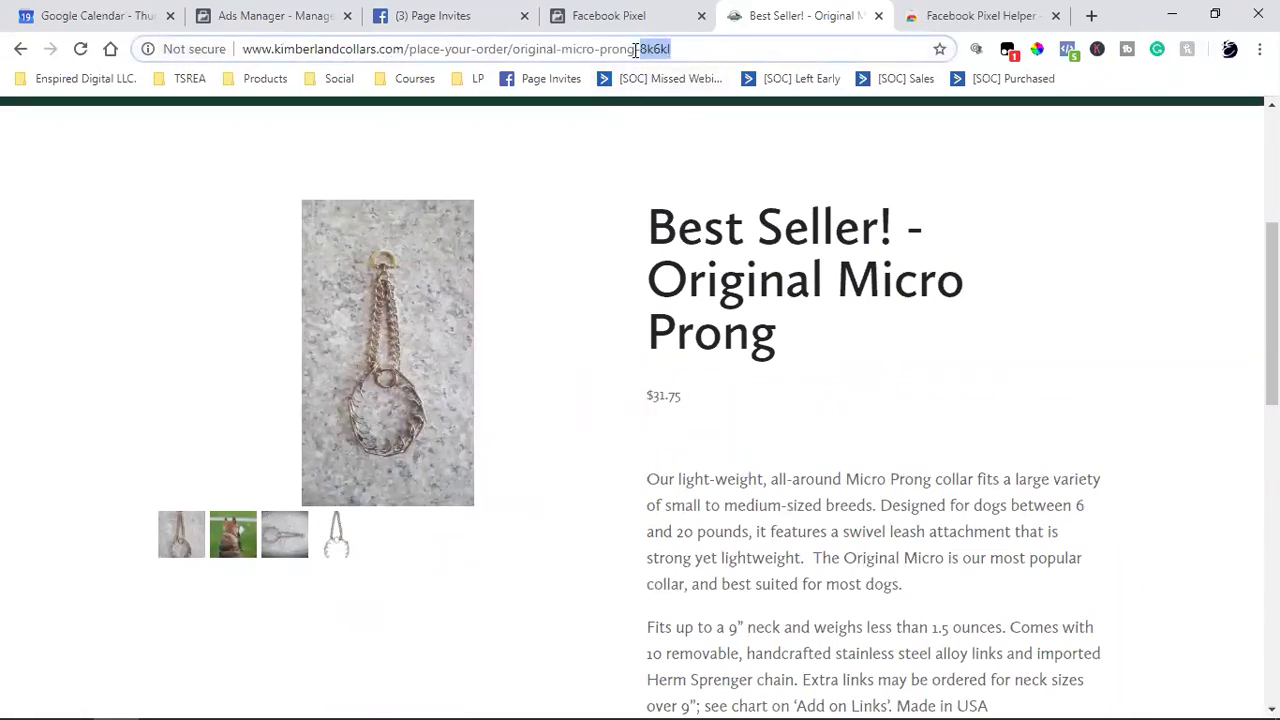
click(482, 48)
drag(409, 48, 686, 49)
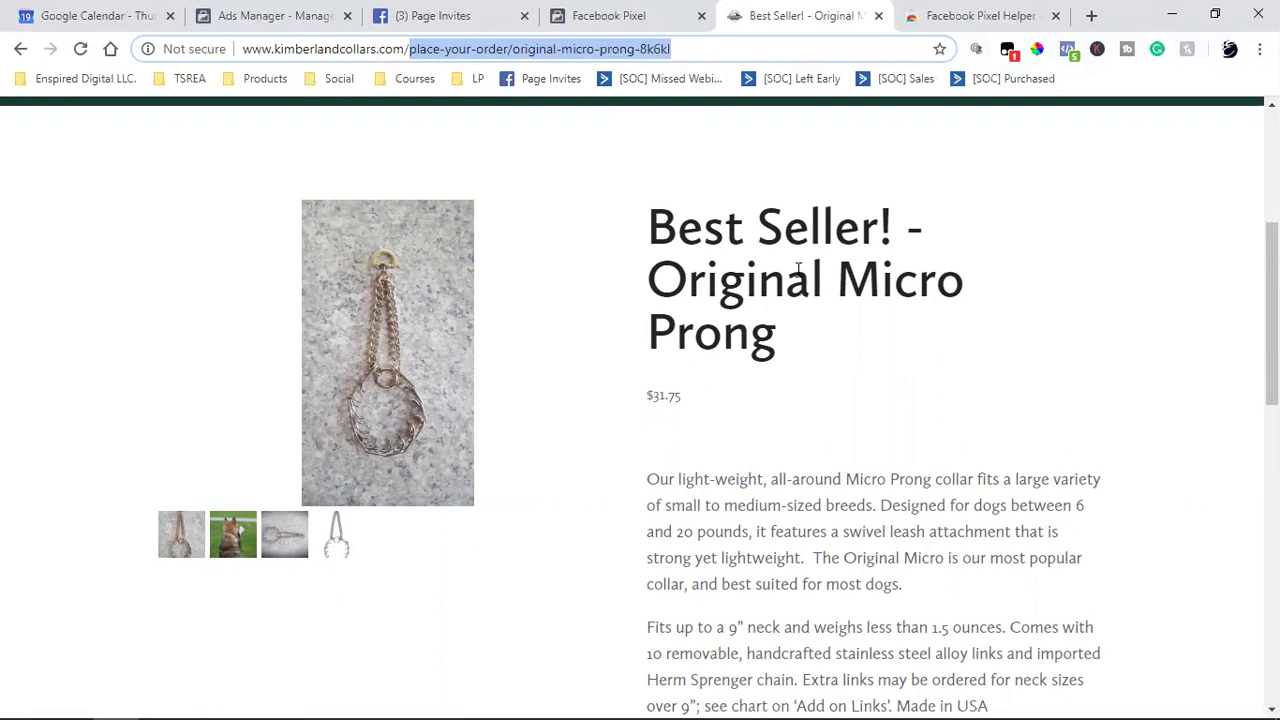
Show the add-to-cart sizing form once more, close it, and return to the start of the product page.
scroll(798, 268, down, 4)
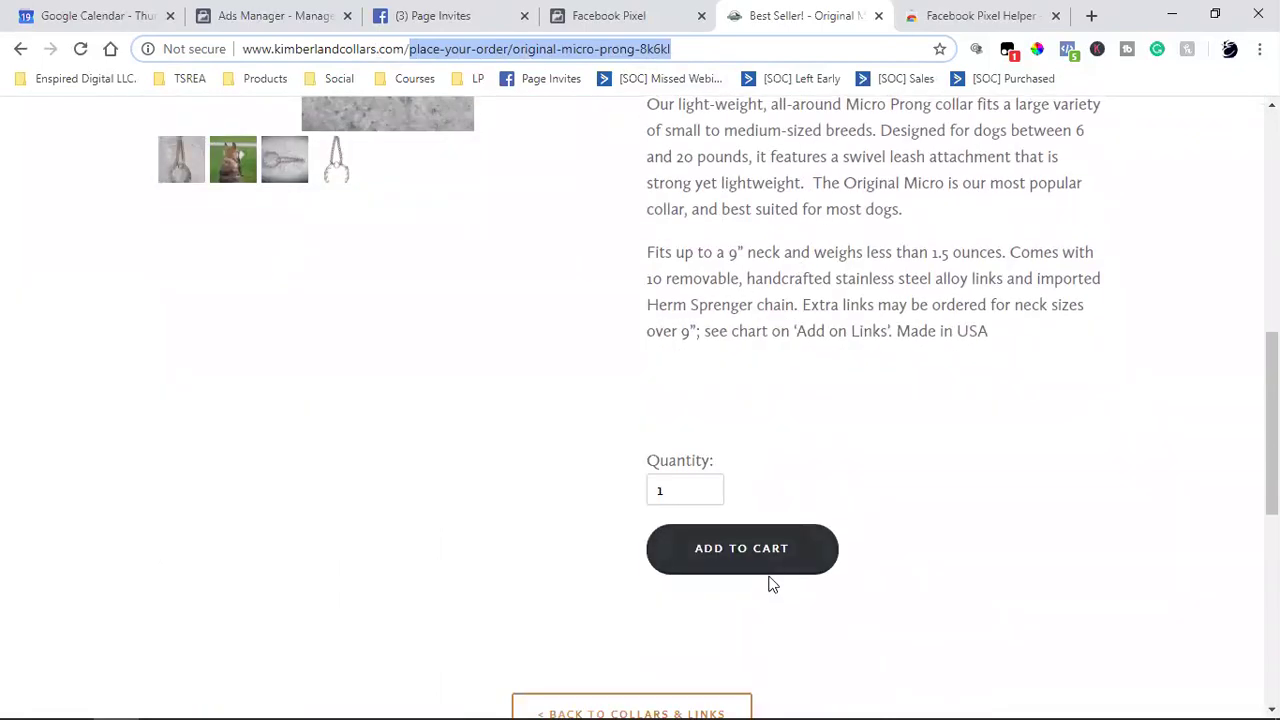
click(778, 556)
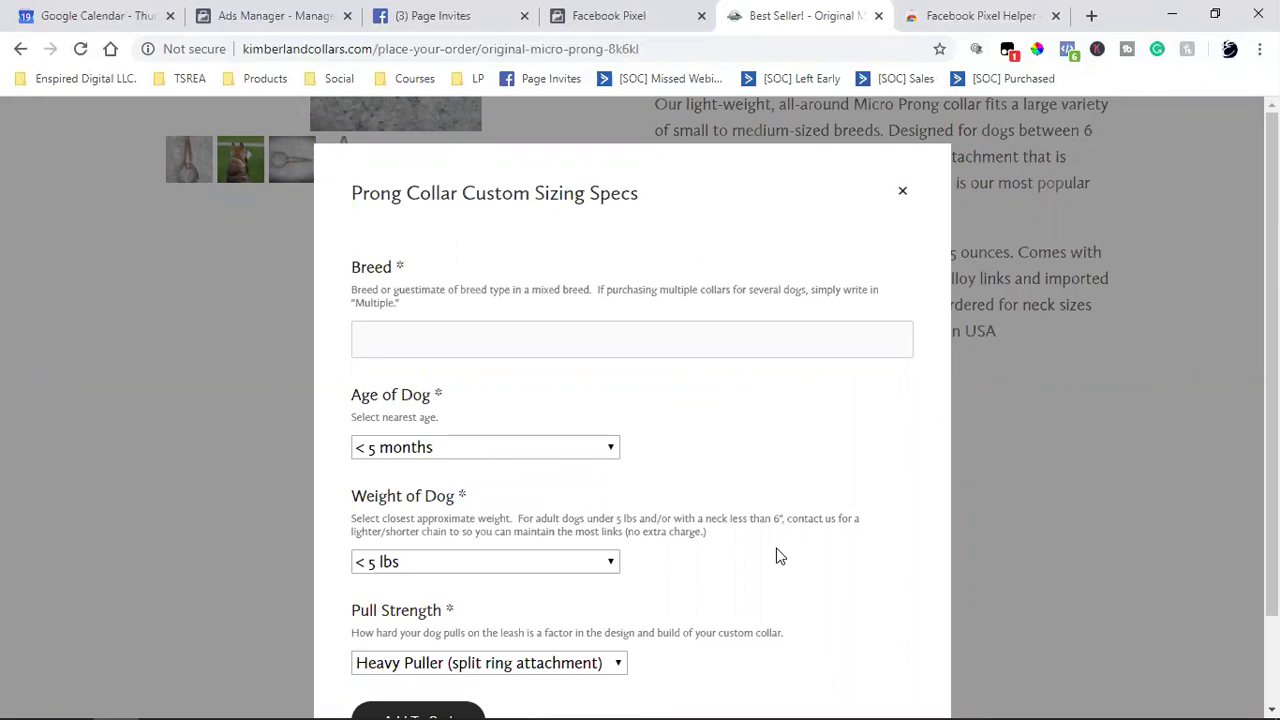
click(901, 200)
scroll(898, 365, up, 10)
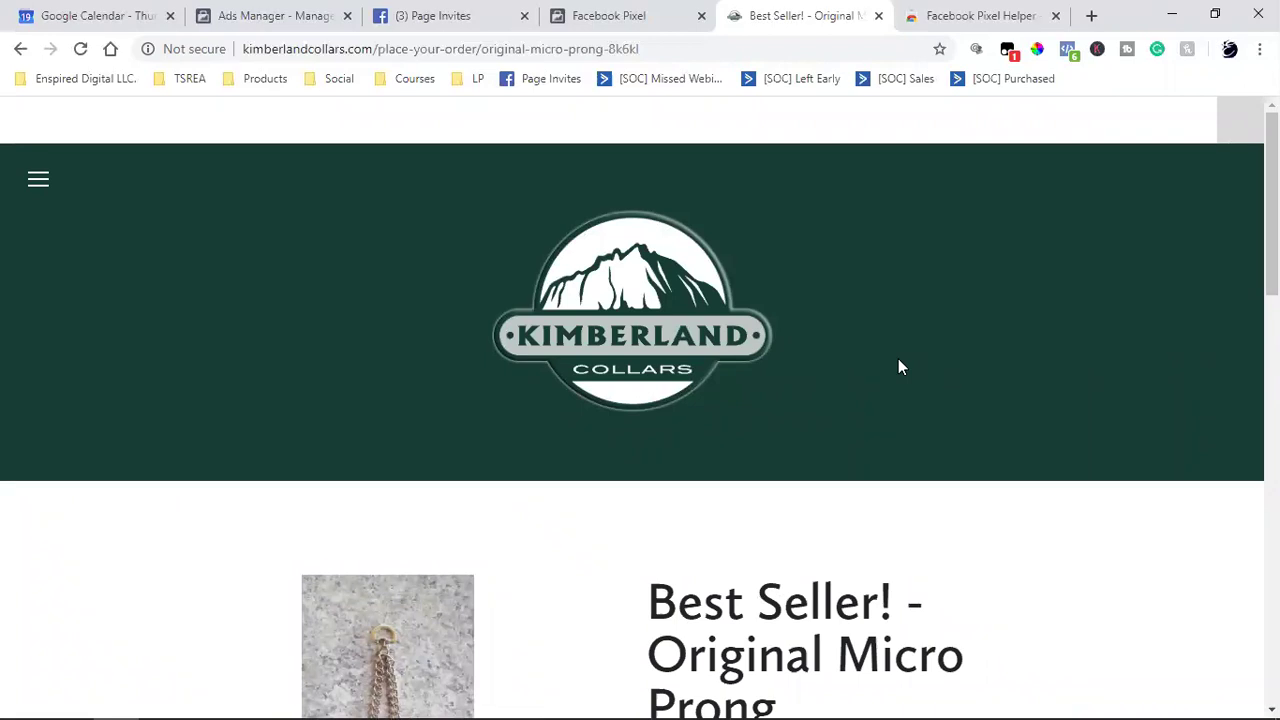
Show the Original Micro Prong's add-to-cart sizing form and close it without filling it in.
scroll(898, 365, down, 4)
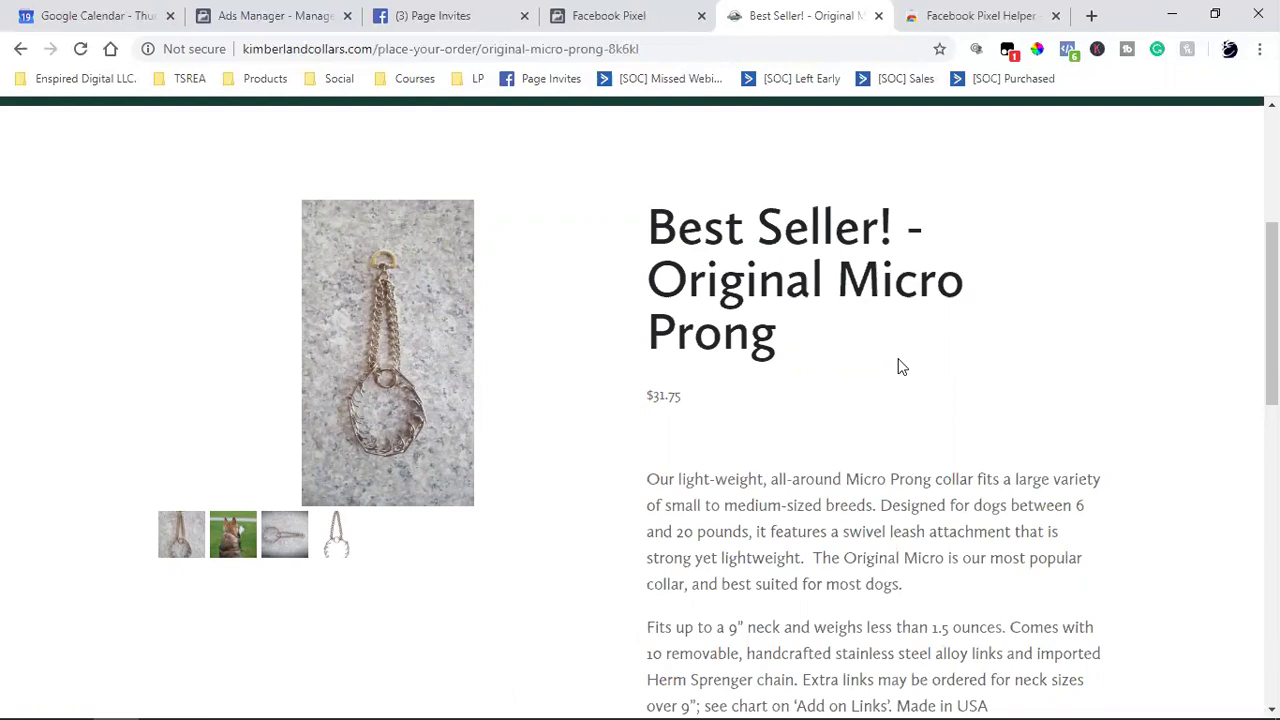
scroll(899, 367, down, 4)
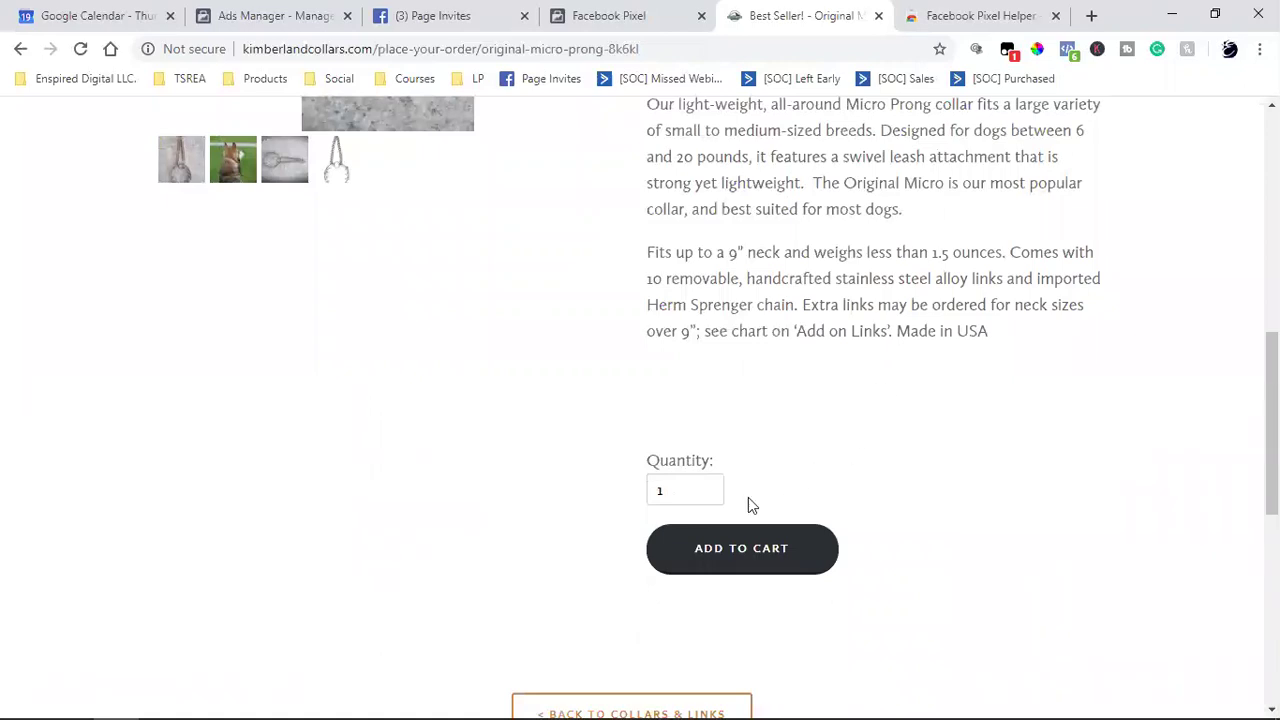
click(712, 540)
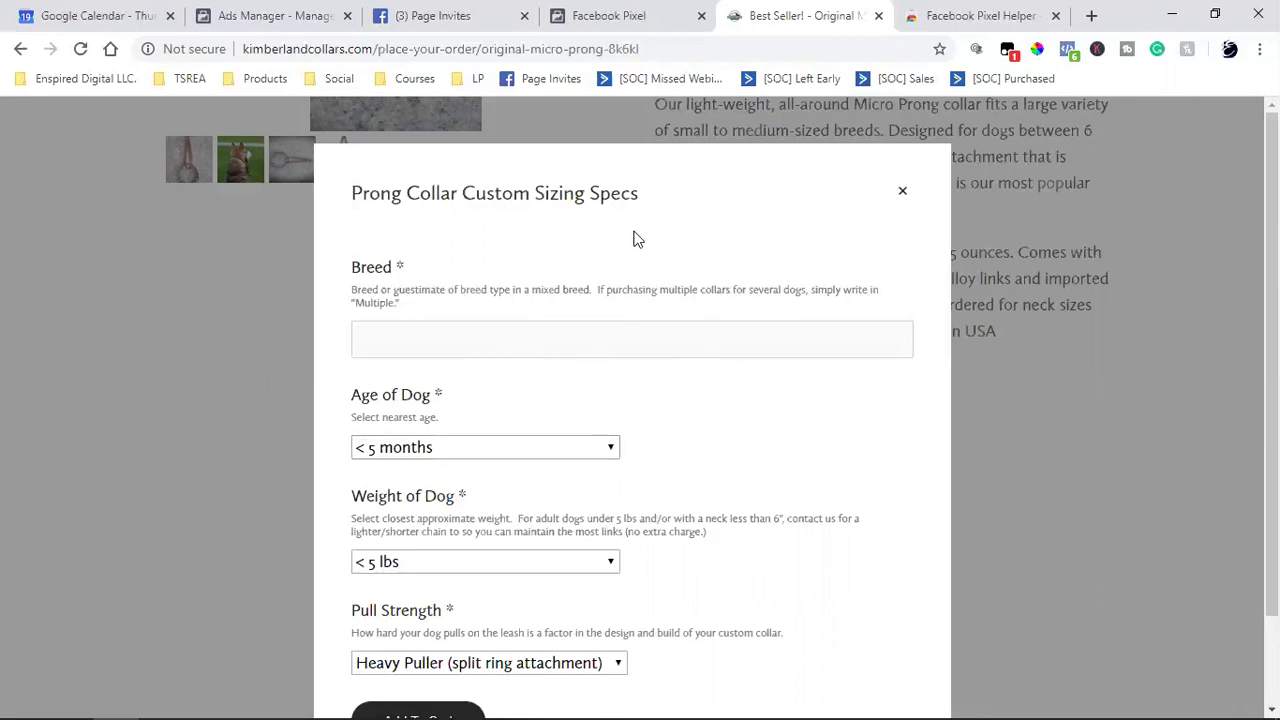
click(903, 193)
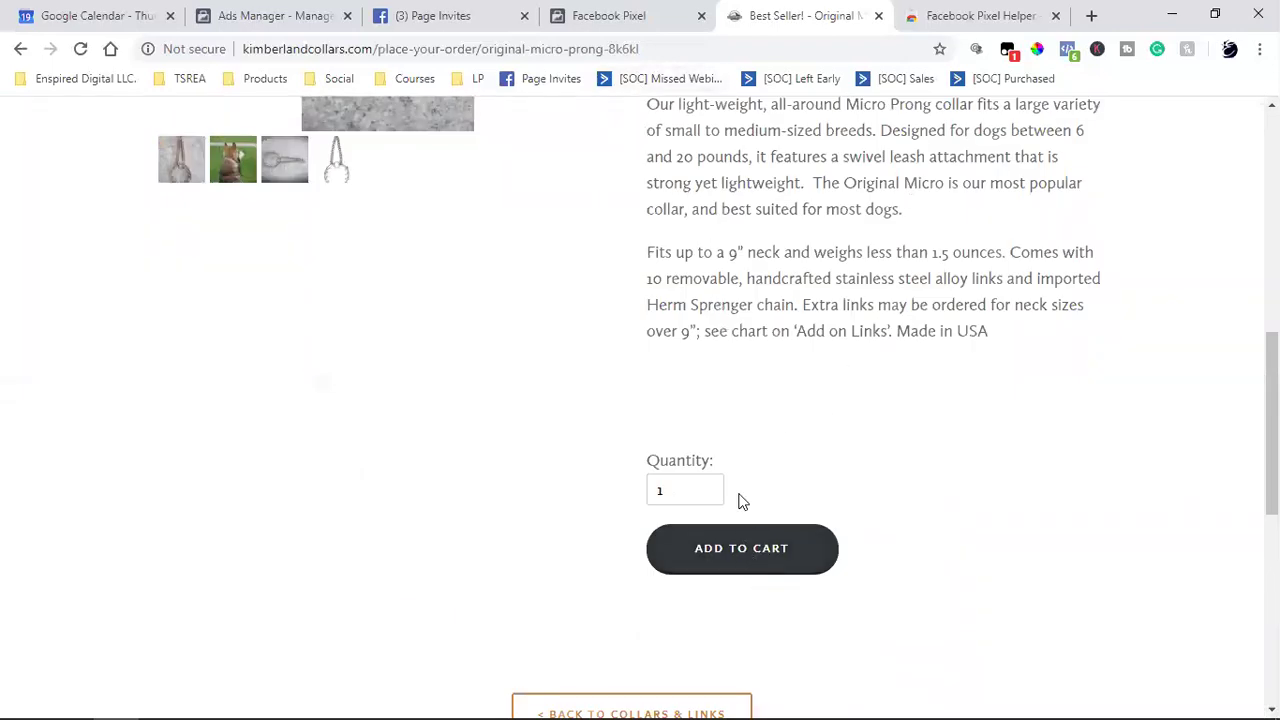
Append "-addtocart" to the product page's web address without loading it, and select the whole edited address.
click(675, 52)
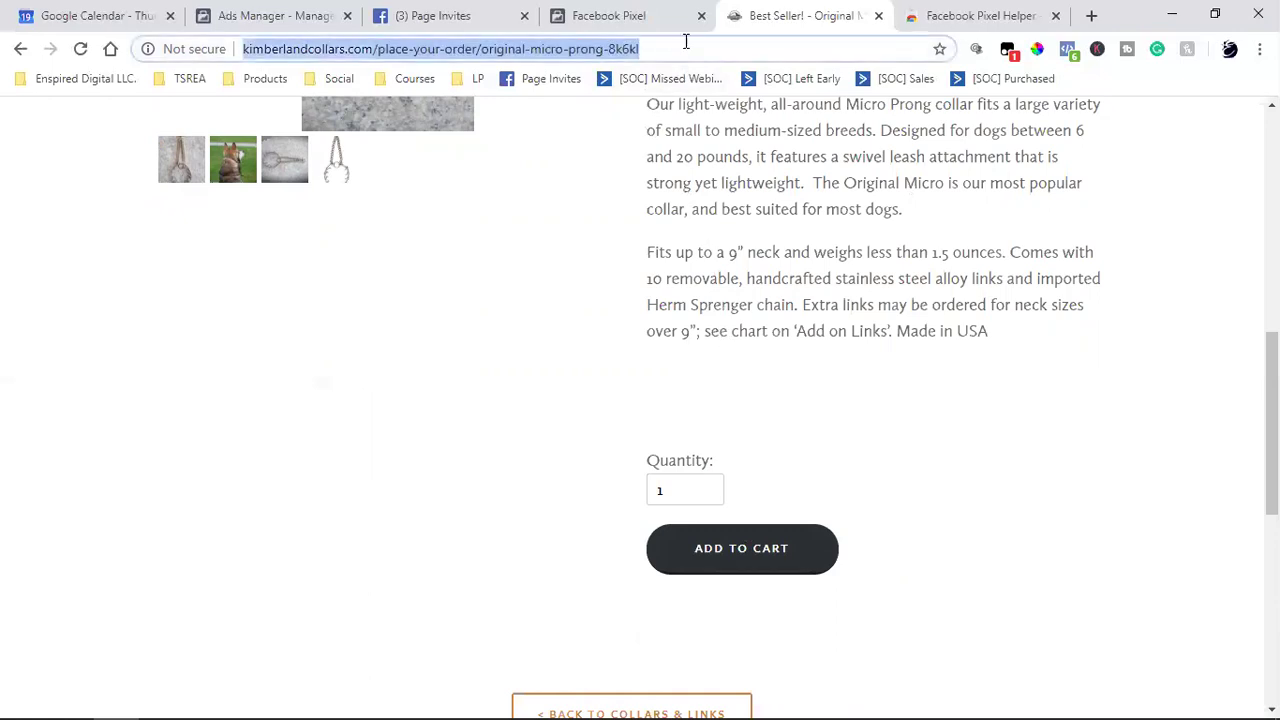
click(675, 49)
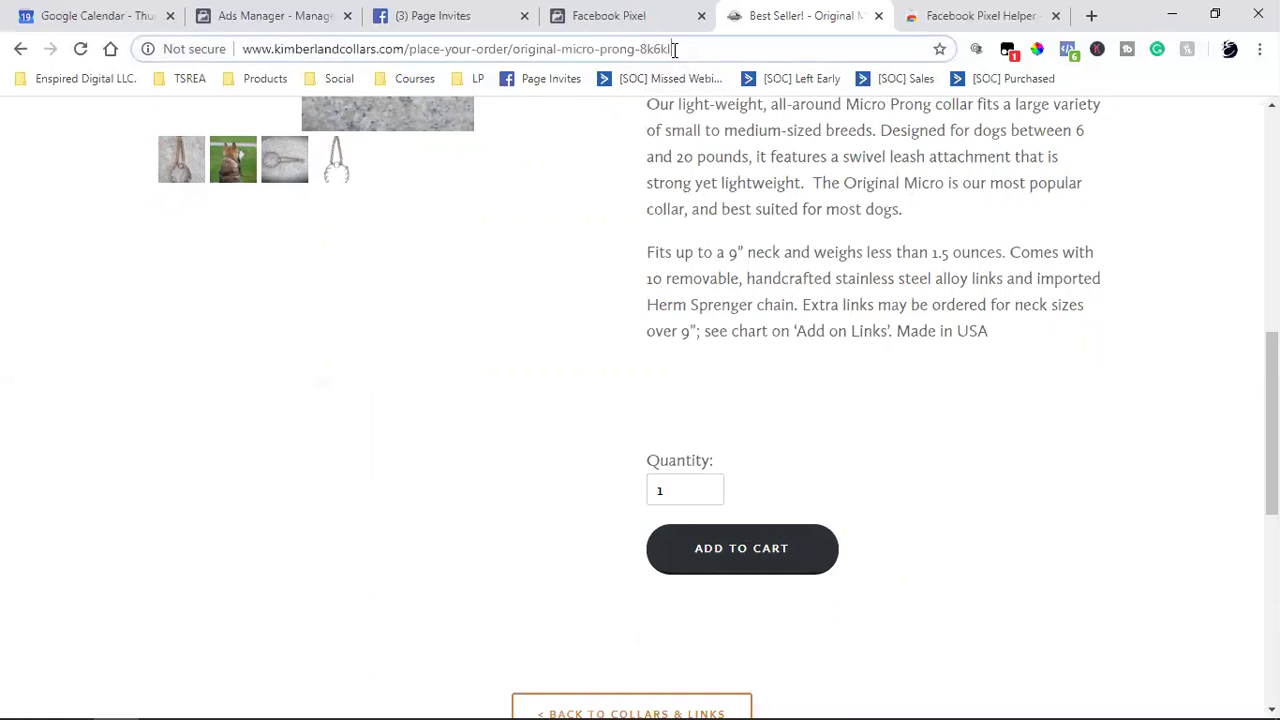
text(-add t)
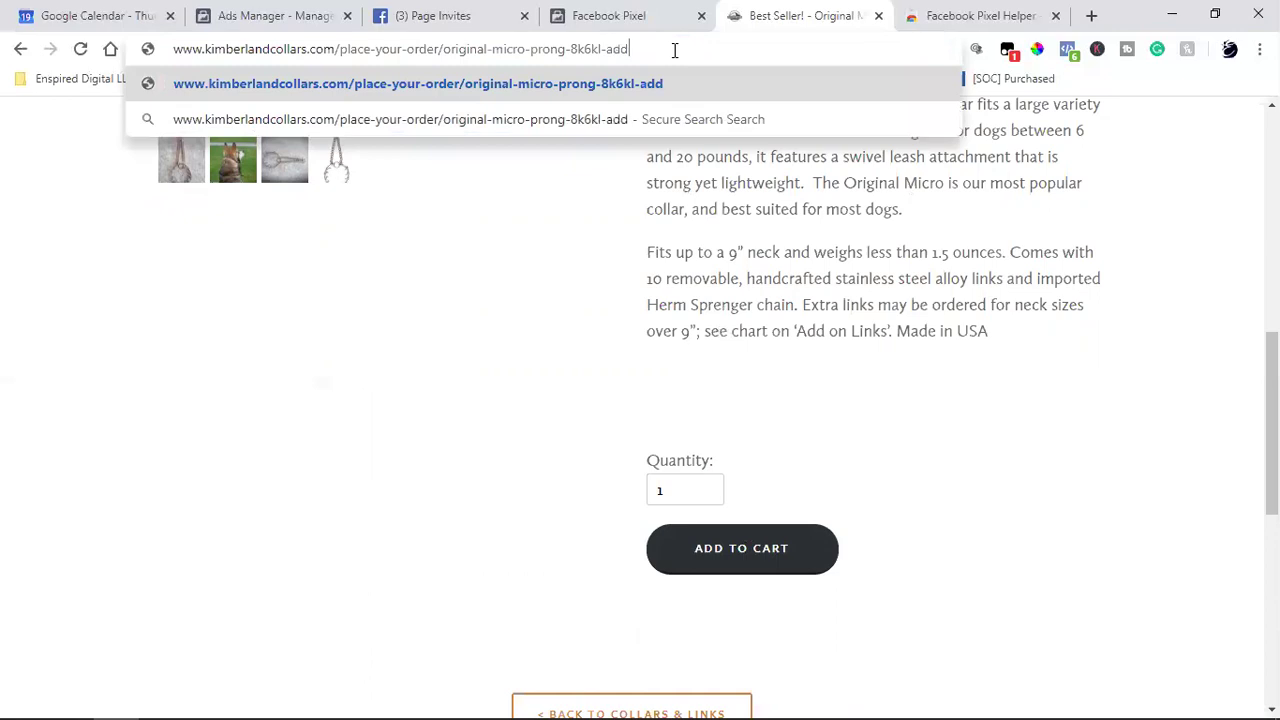
key(BackSpace)
key(BackSpace)
text(tocart)
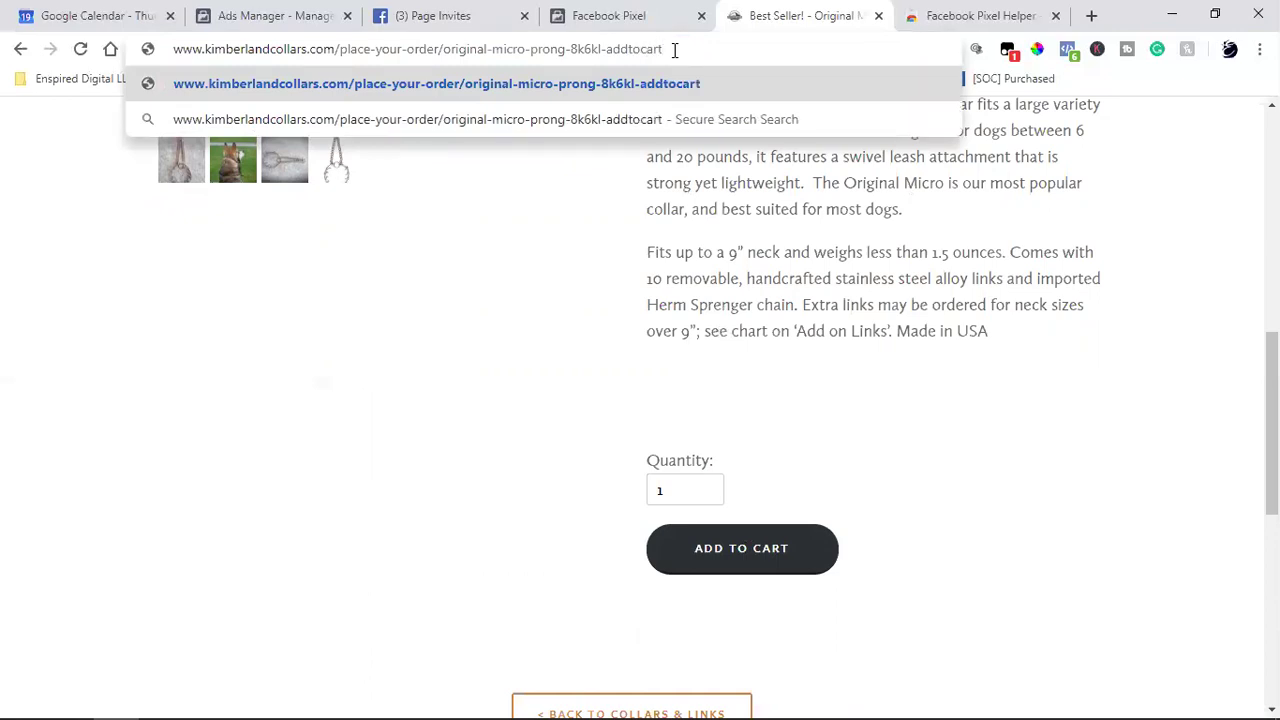
triple_click(461, 51)
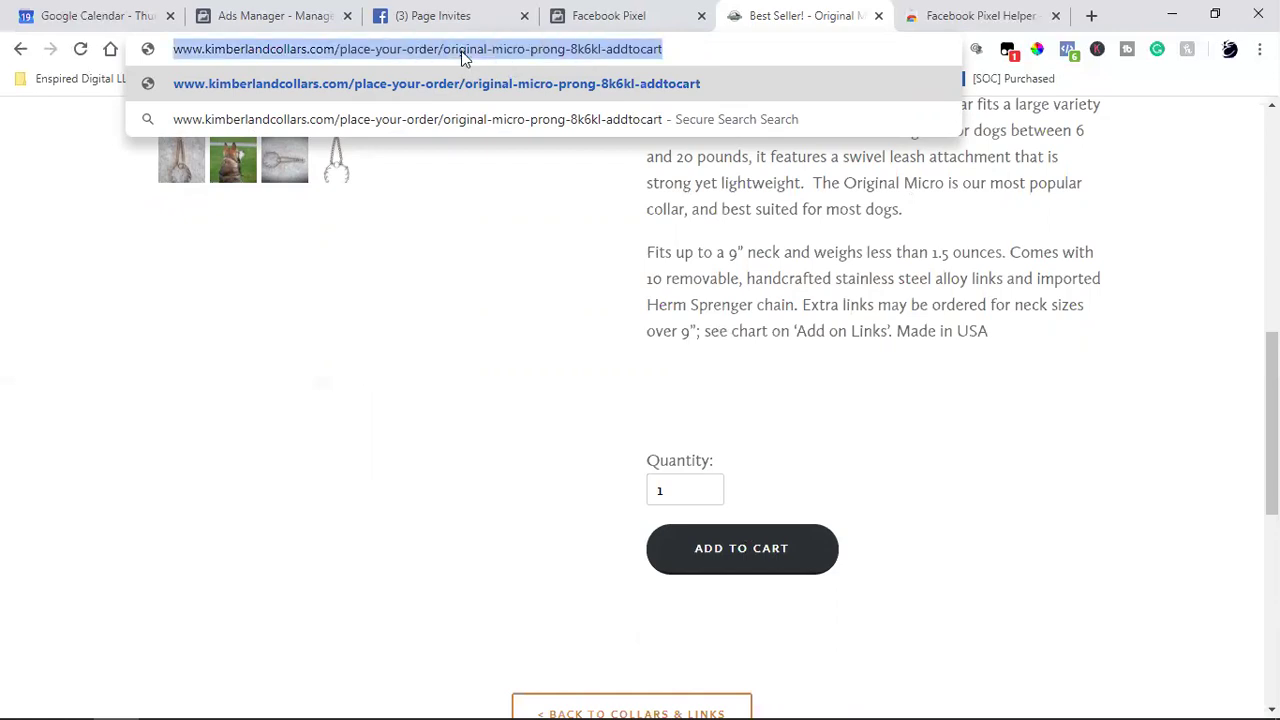
right_click(461, 51)
click(485, 156)
click(799, 428)
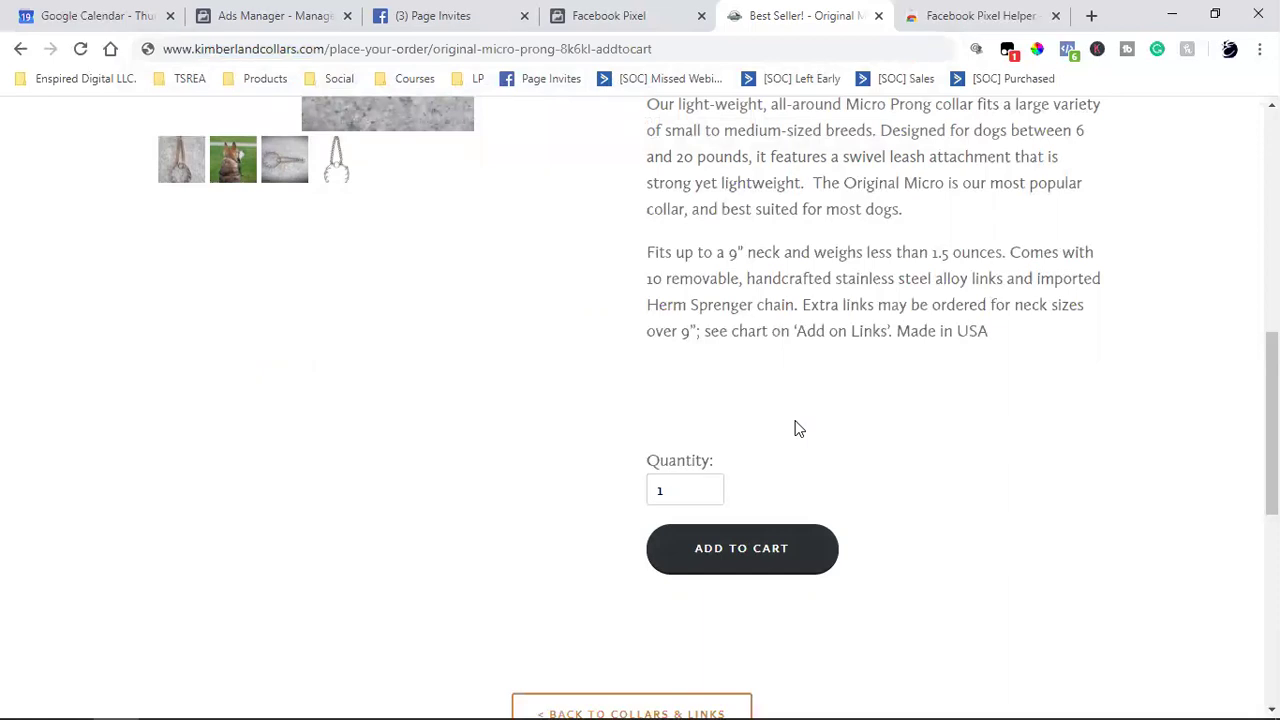
Open the product's sizing form, view its final add-to-cart option, and highlight the edited web address ending in "-addtocart".
click(780, 570)
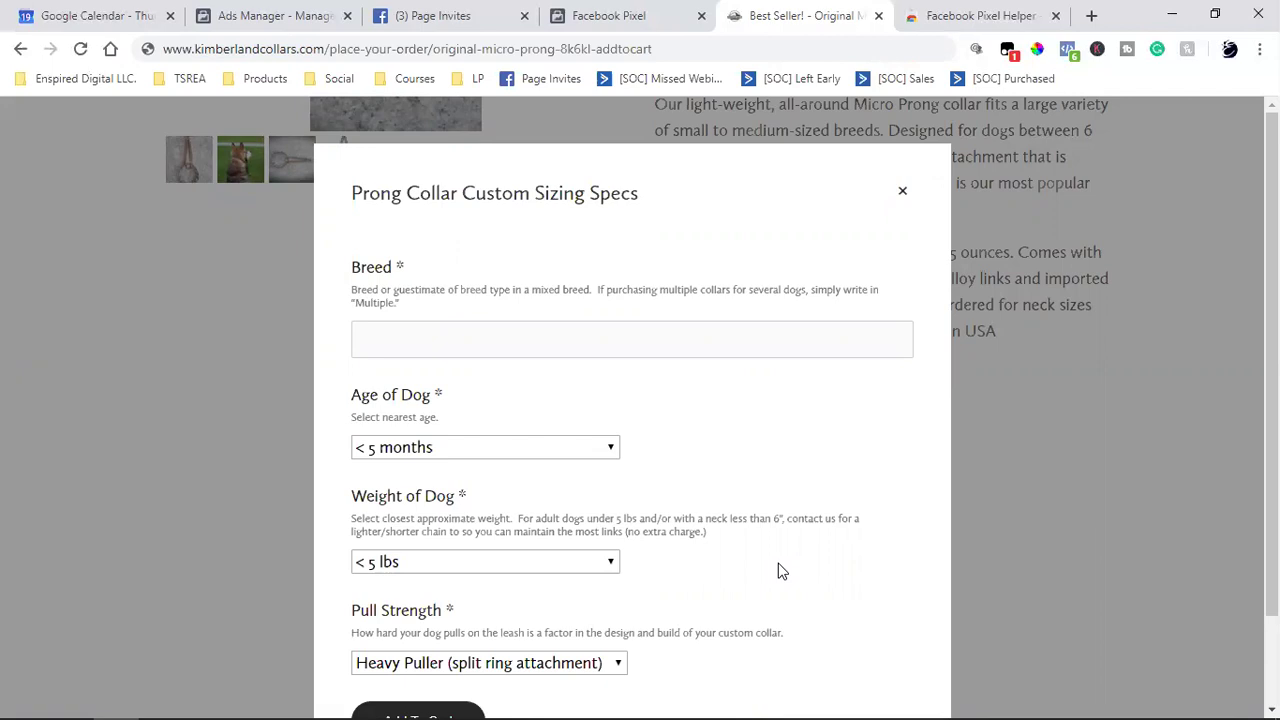
scroll(782, 571, down, 1)
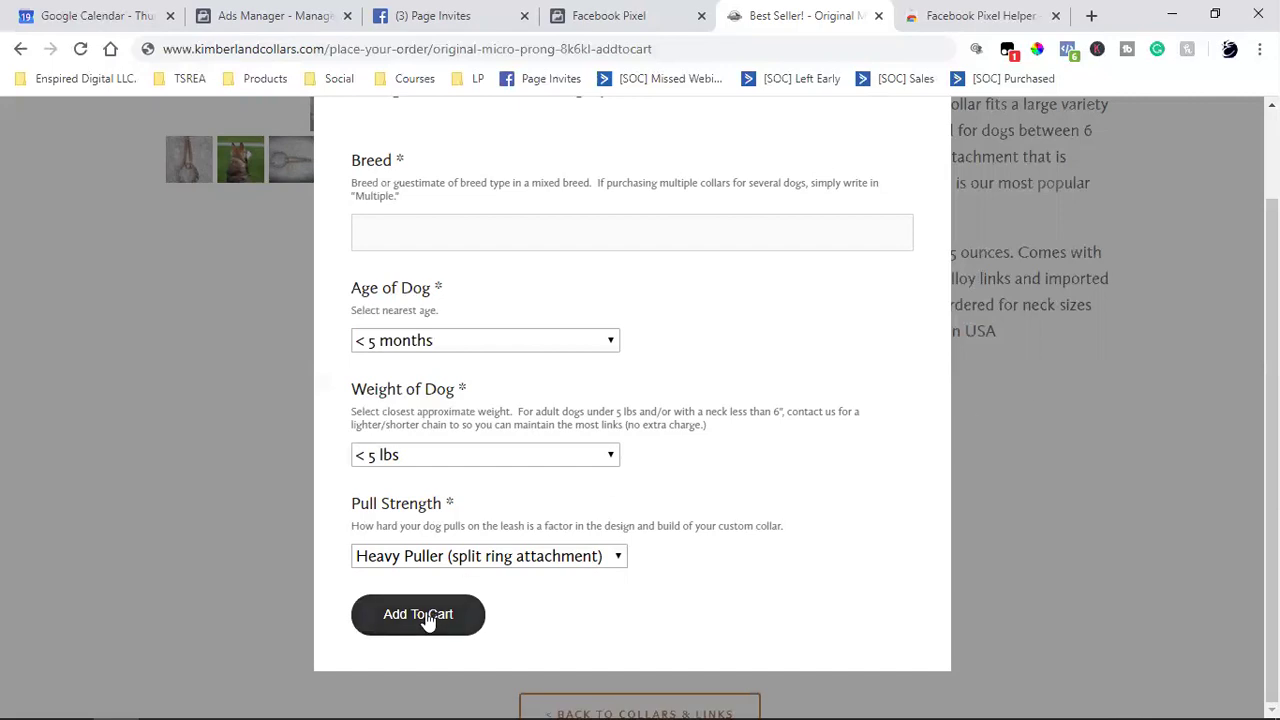
double_click(624, 50)
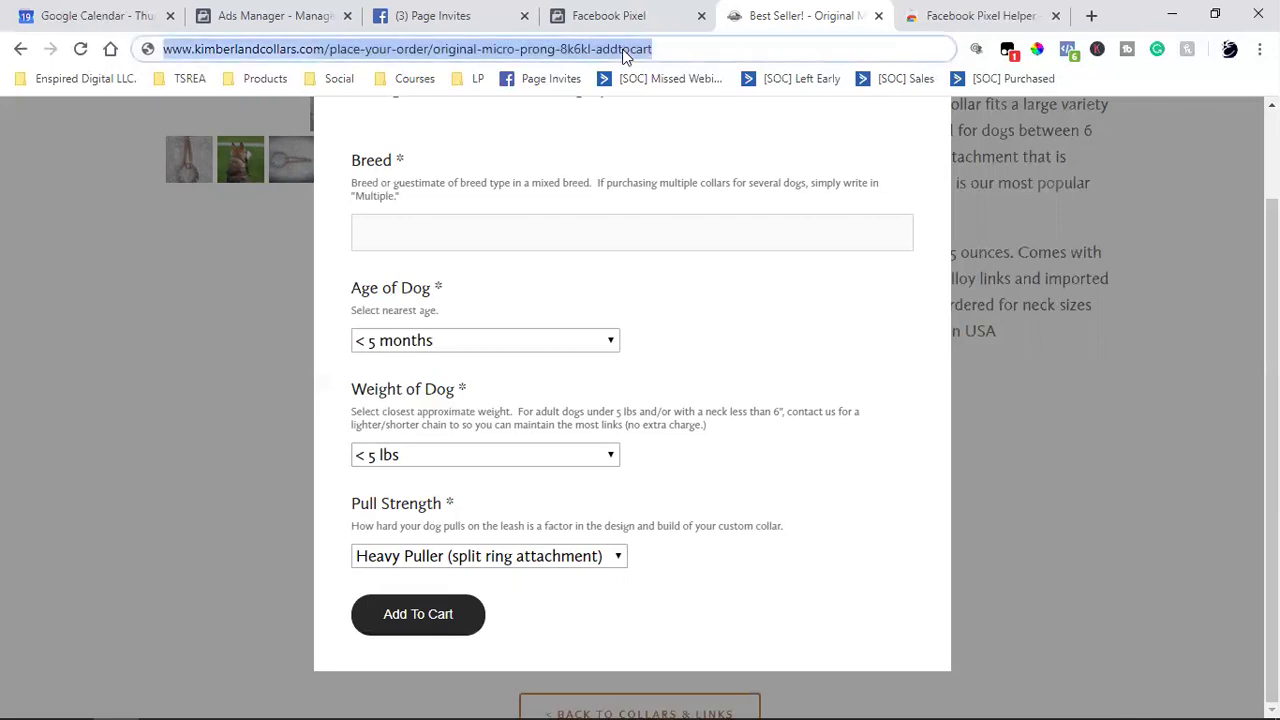
click(623, 52)
double_click(623, 52)
click(623, 52)
double_click(623, 52)
click(623, 52)
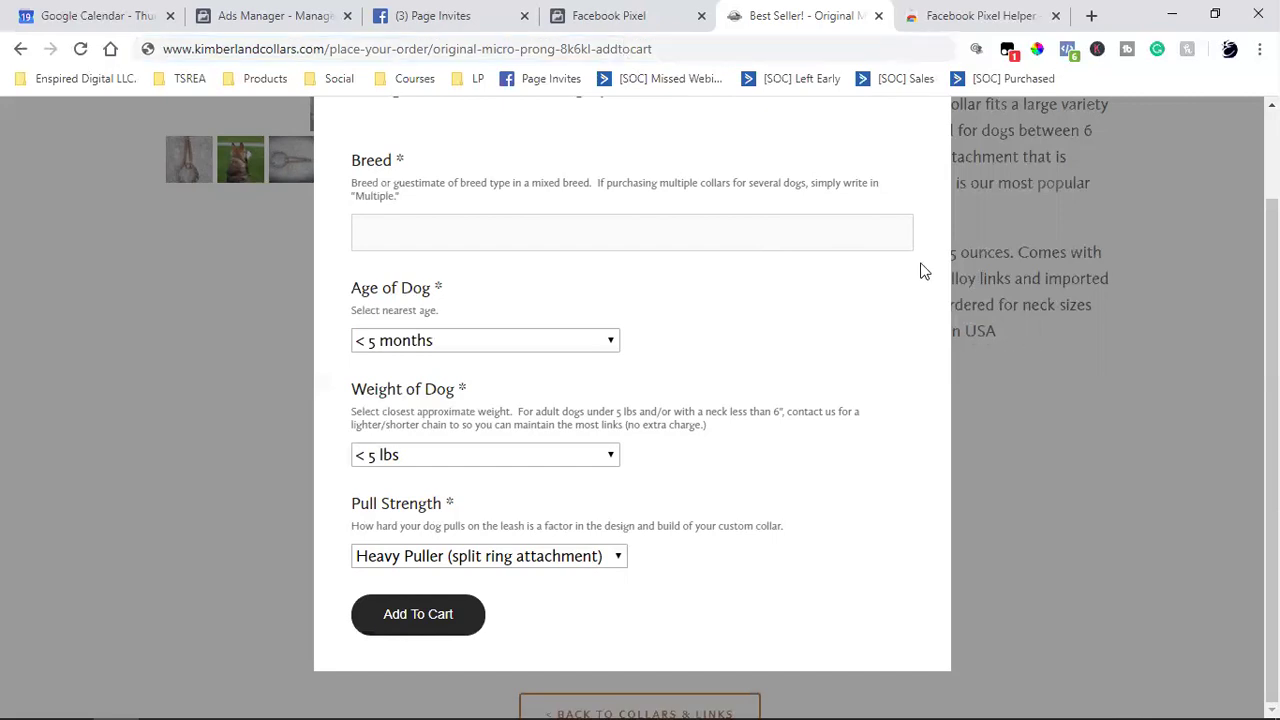
Close the sizing form, and demonstrate the product's add-to-cart action twice more, dismissing the form each time.
scroll(920, 271, up, 1)
click(905, 195)
scroll(903, 363, down, 4)
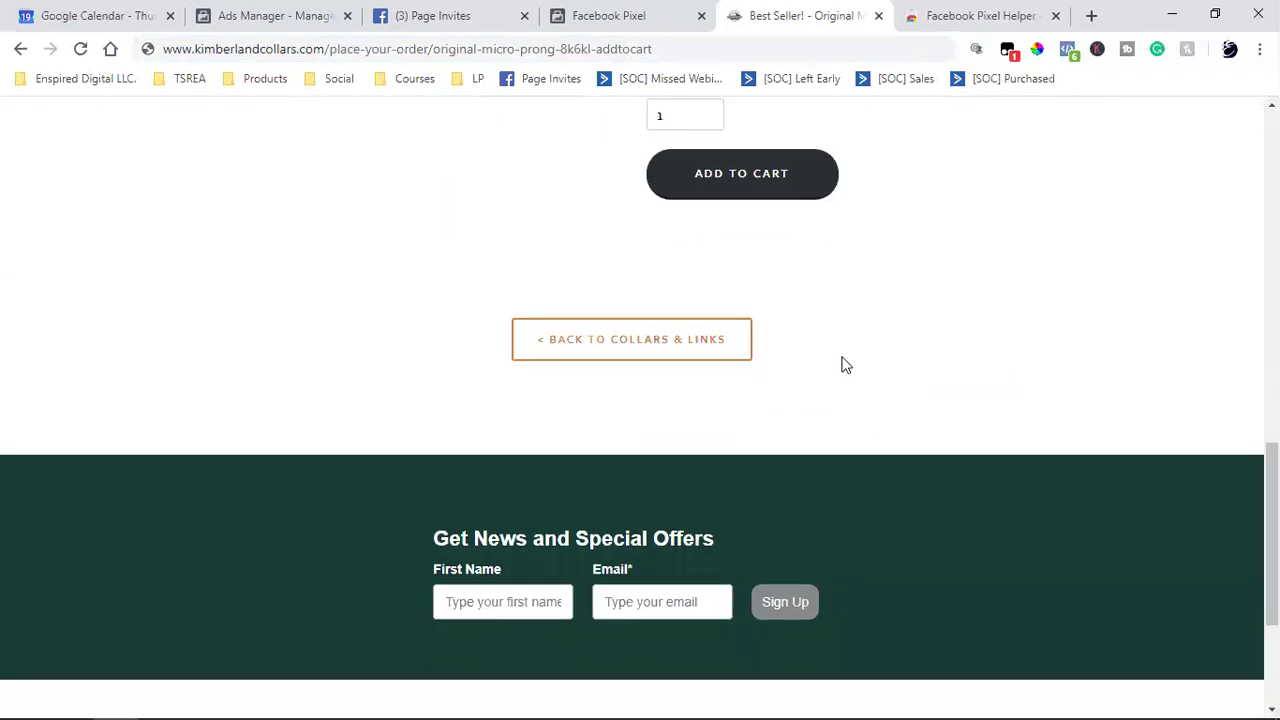
click(767, 173)
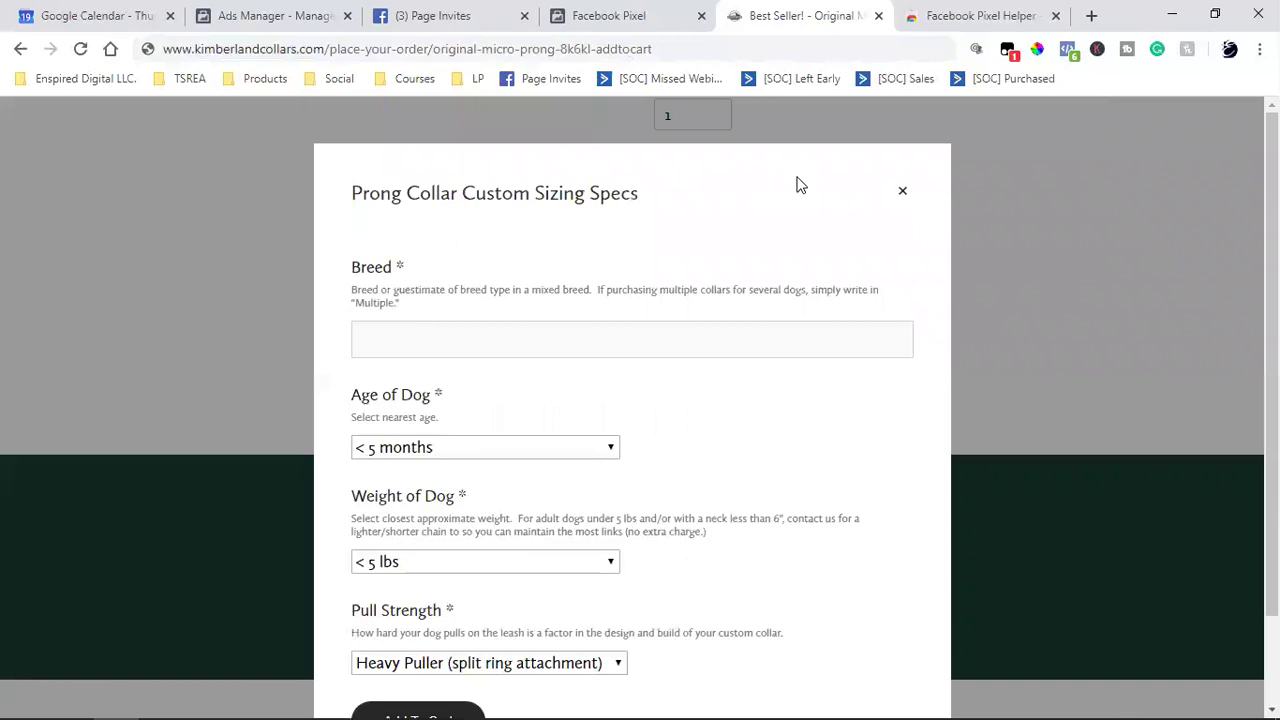
click(903, 194)
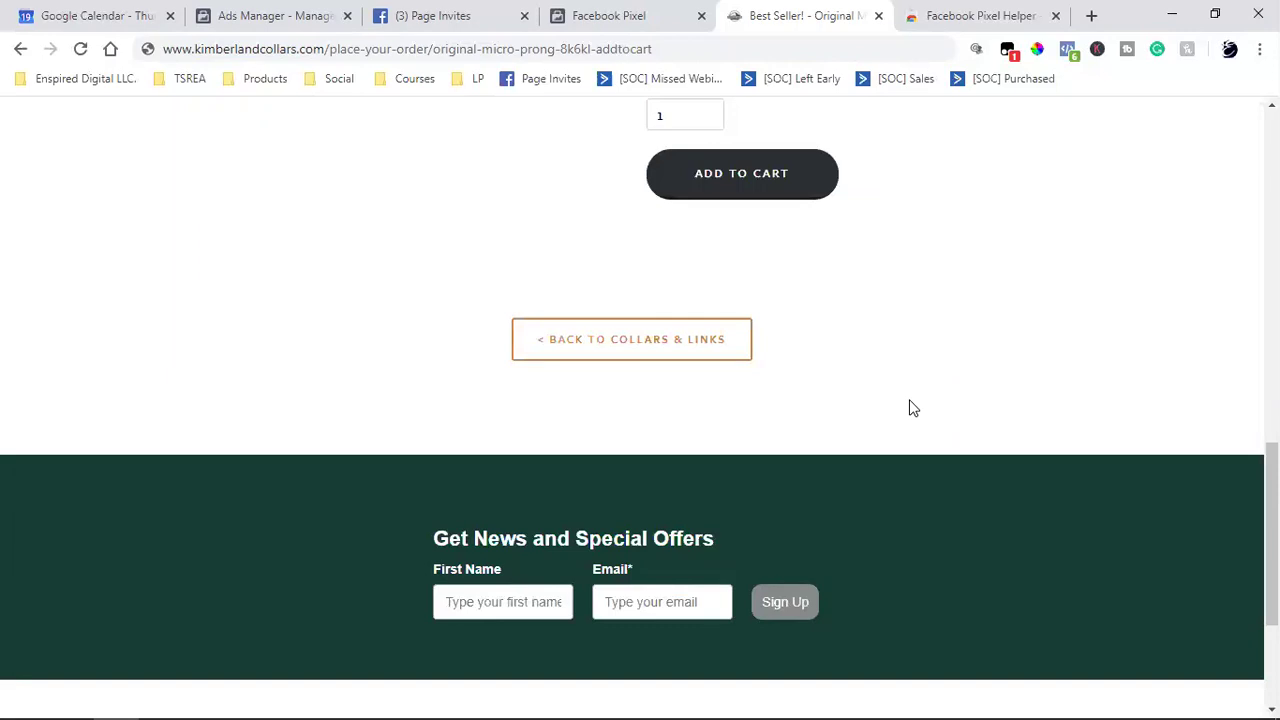
scroll(913, 408, up, 4)
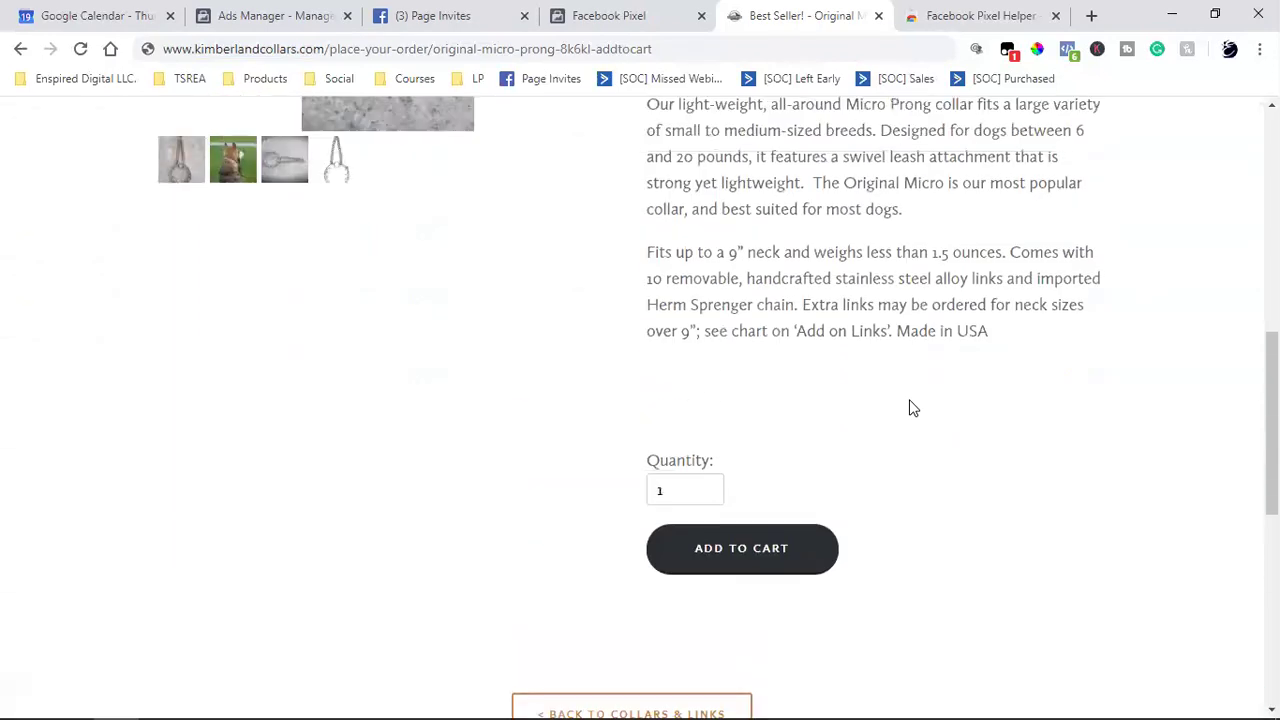
scroll(913, 408, down, 2)
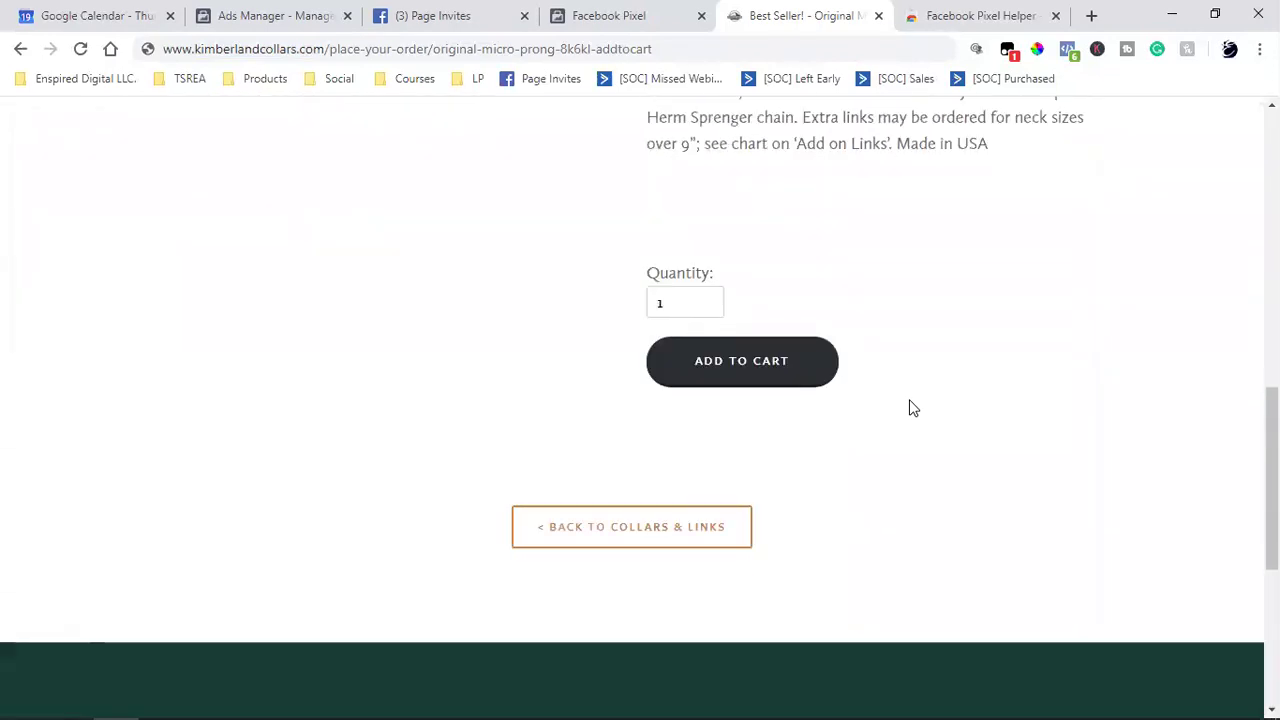
click(797, 372)
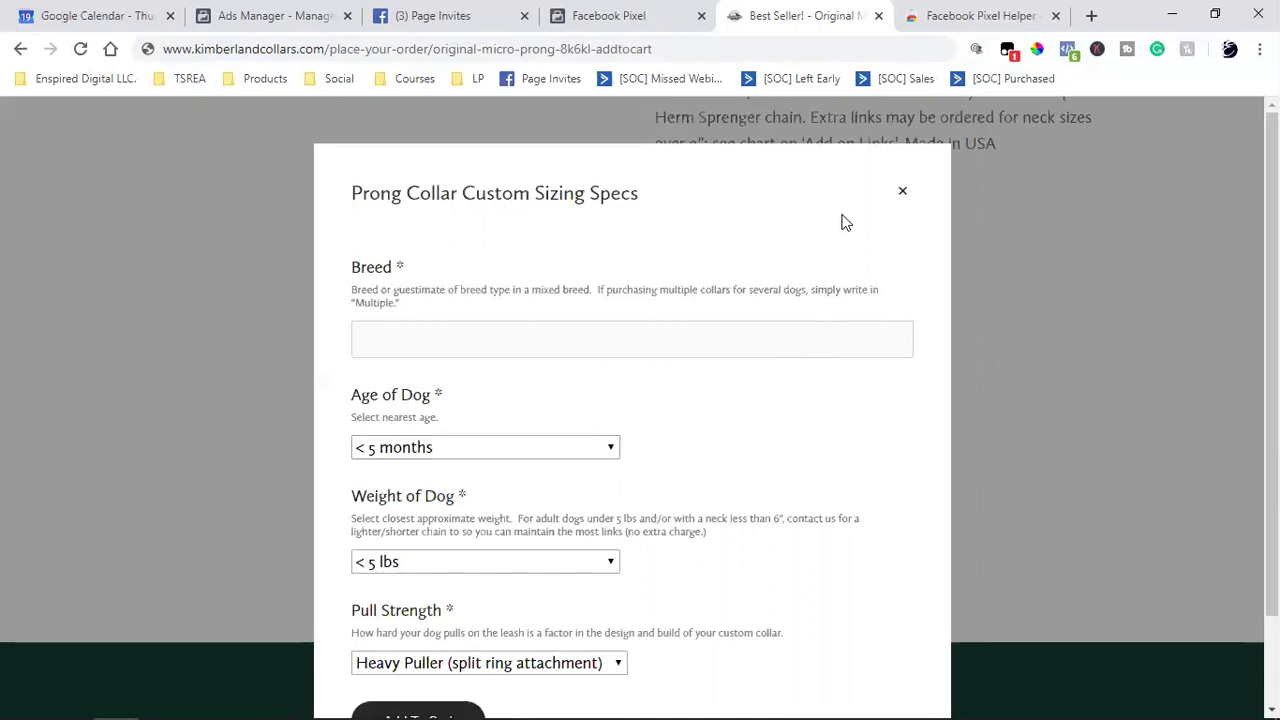
click(906, 190)
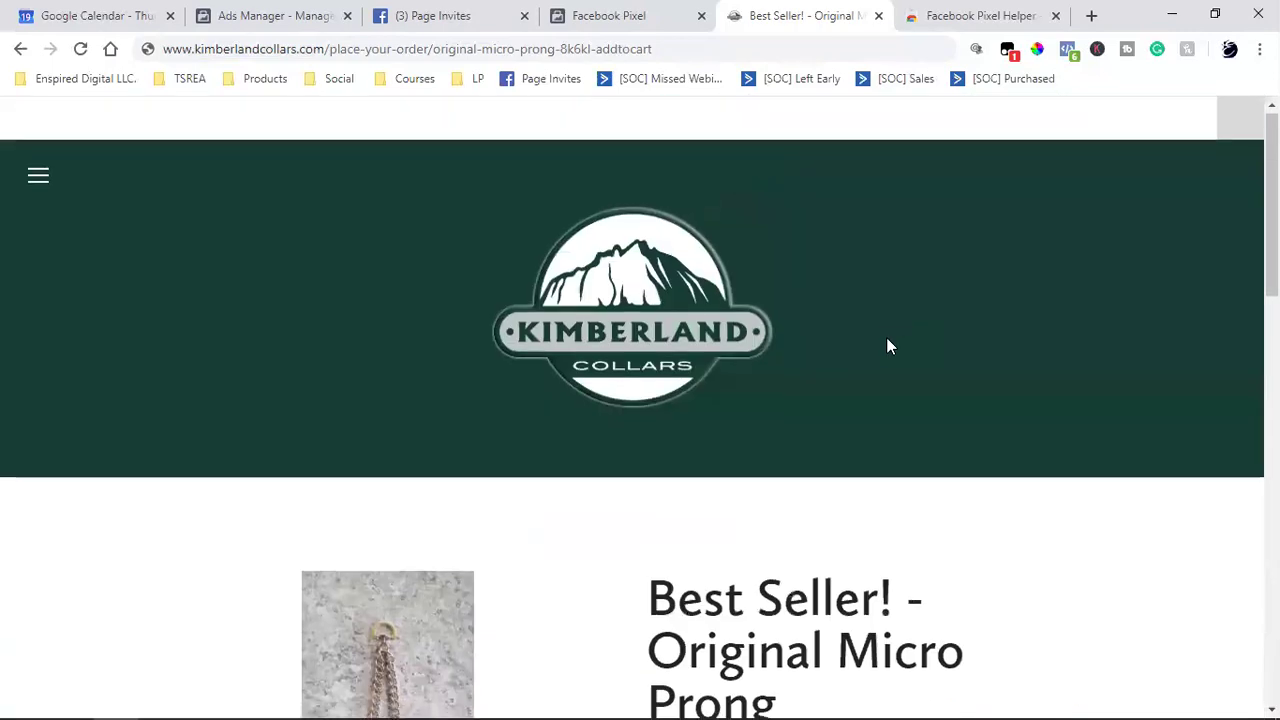
Add the Original Micro Prong to the cart, entering "dog" as the breed in the sizing form.
scroll(888, 340, down, 3)
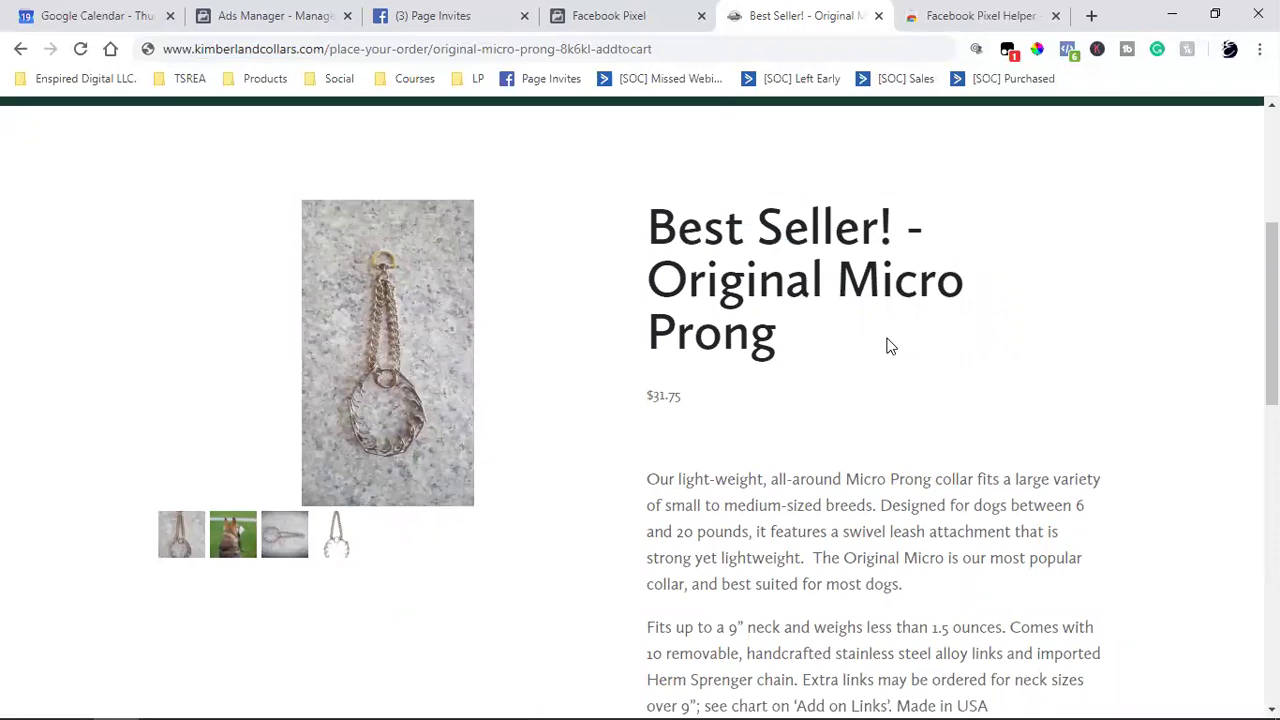
scroll(890, 346, down, 5)
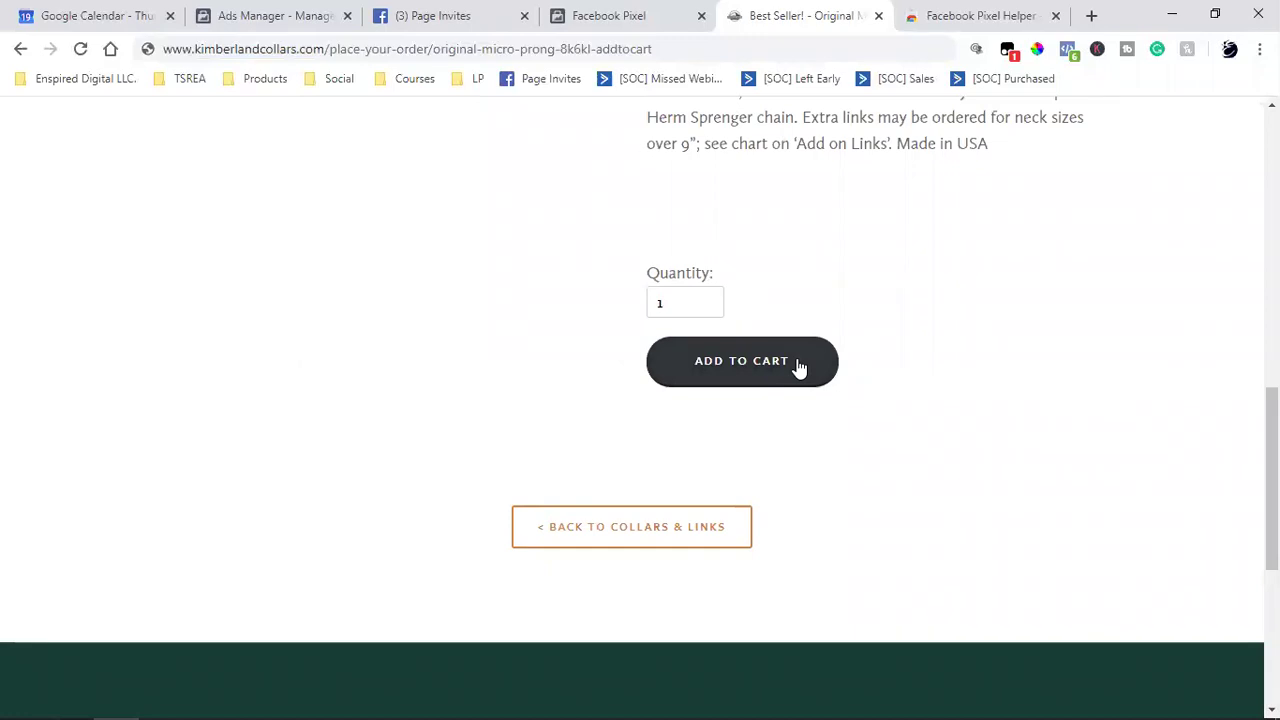
click(797, 365)
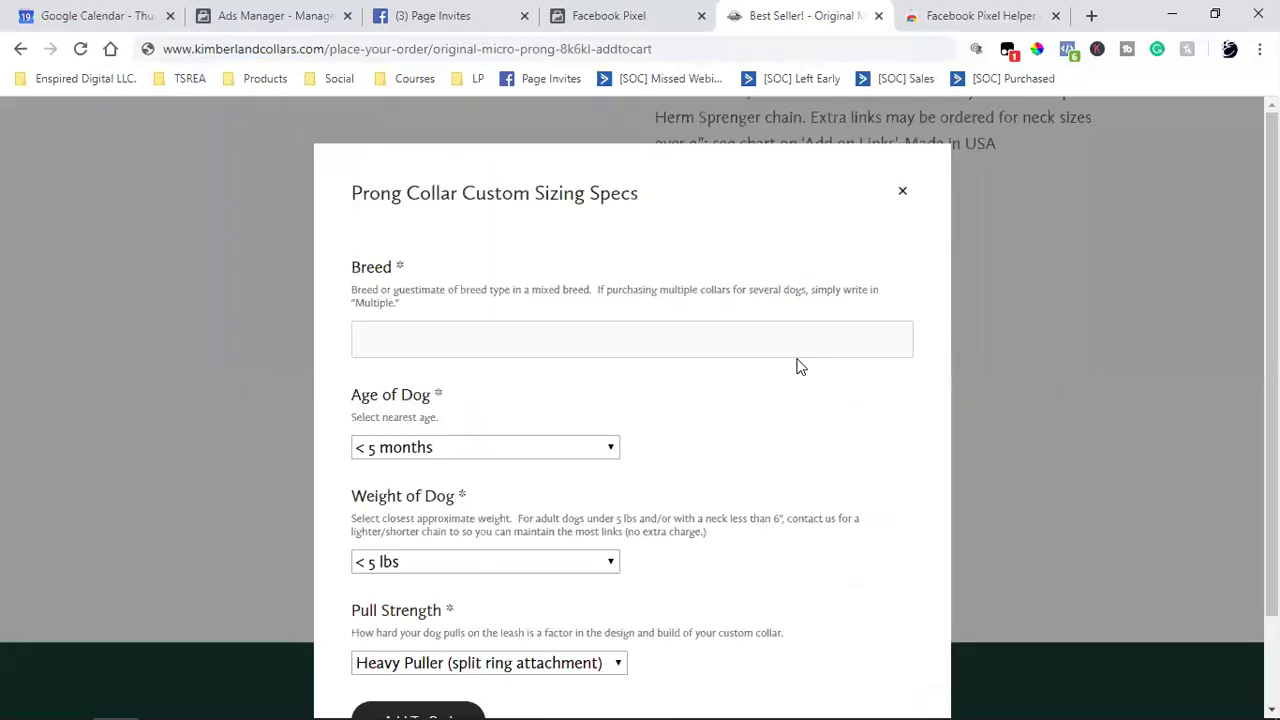
scroll(797, 366, down, 1)
click(443, 614)
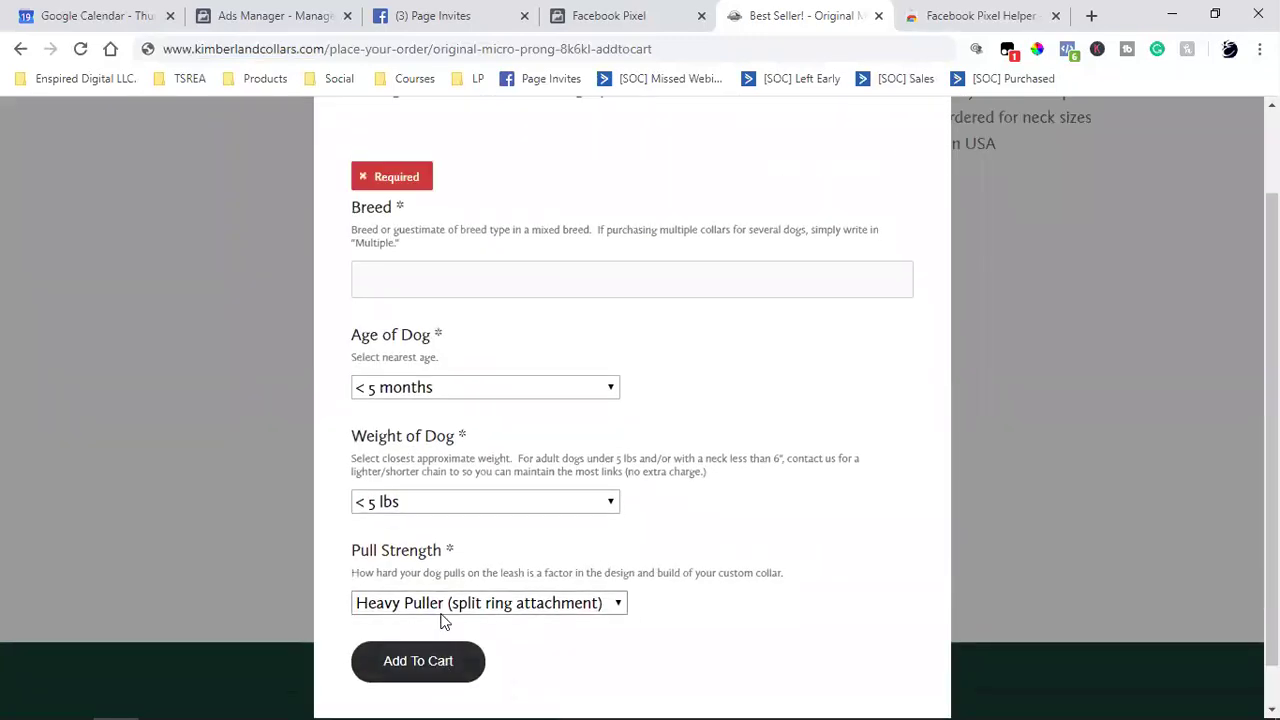
click(448, 292)
text(dog)
click(414, 661)
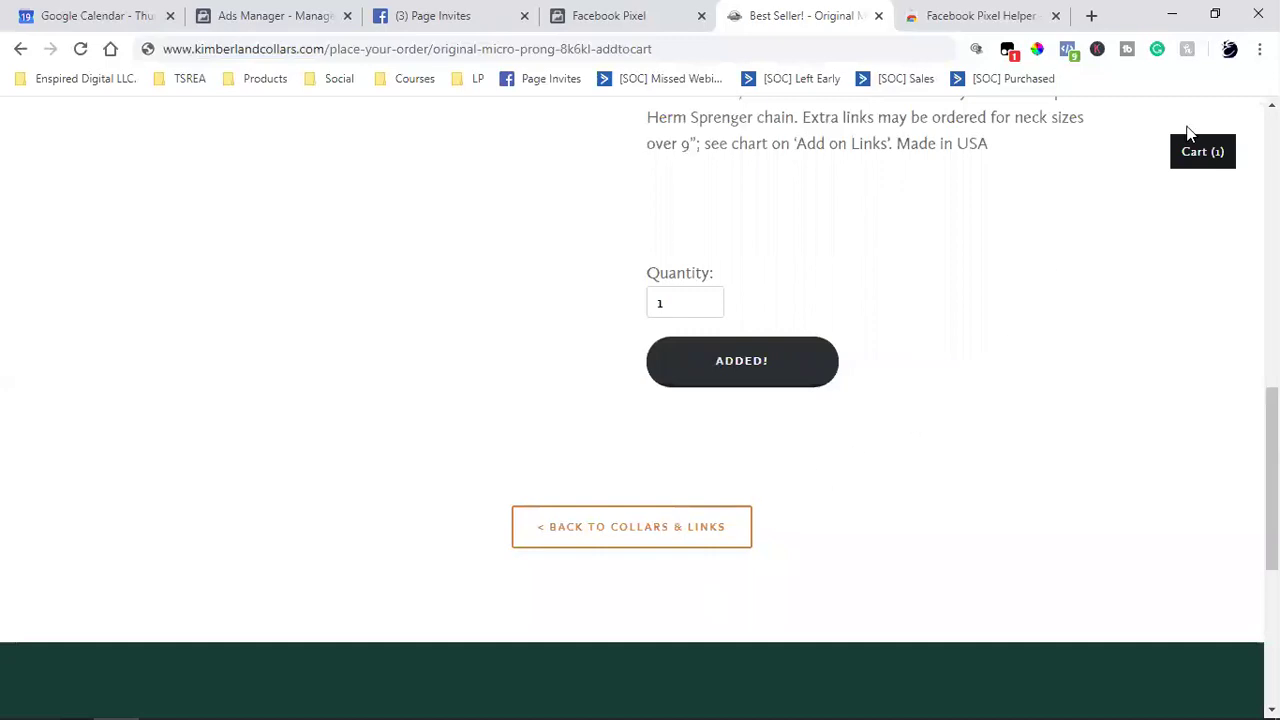
click(1193, 166)
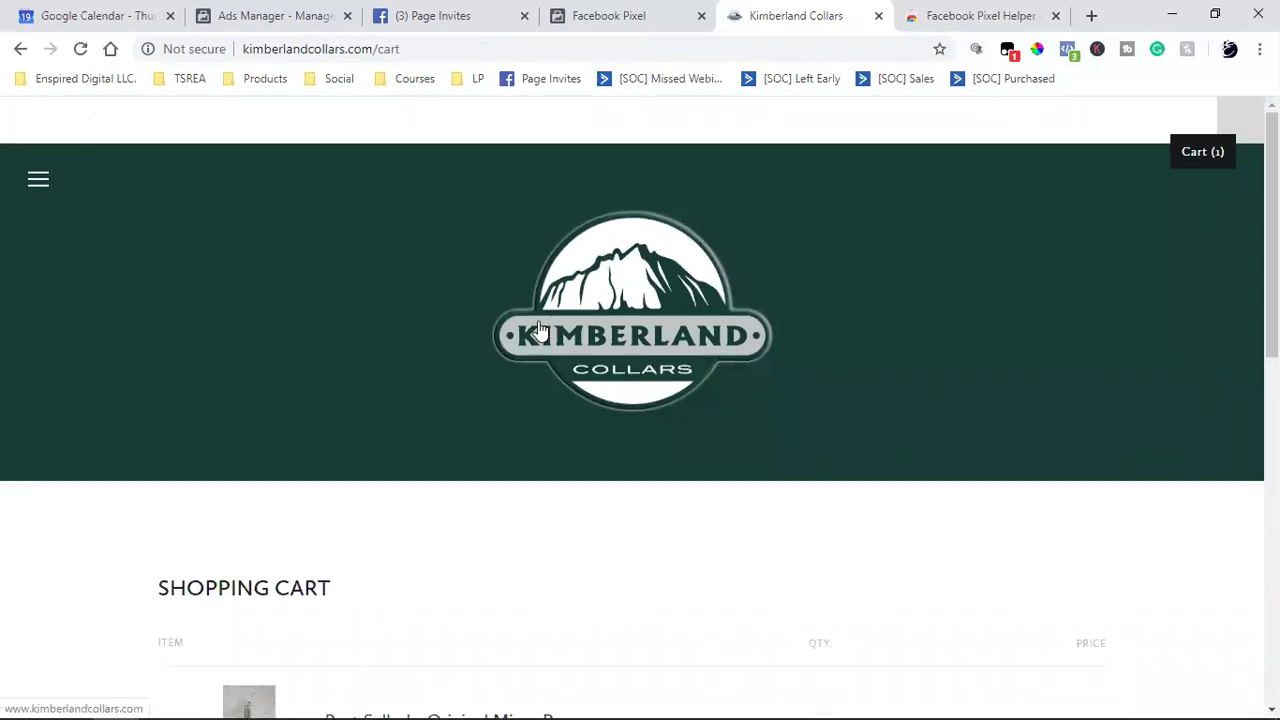
double_click(340, 49)
click(340, 49)
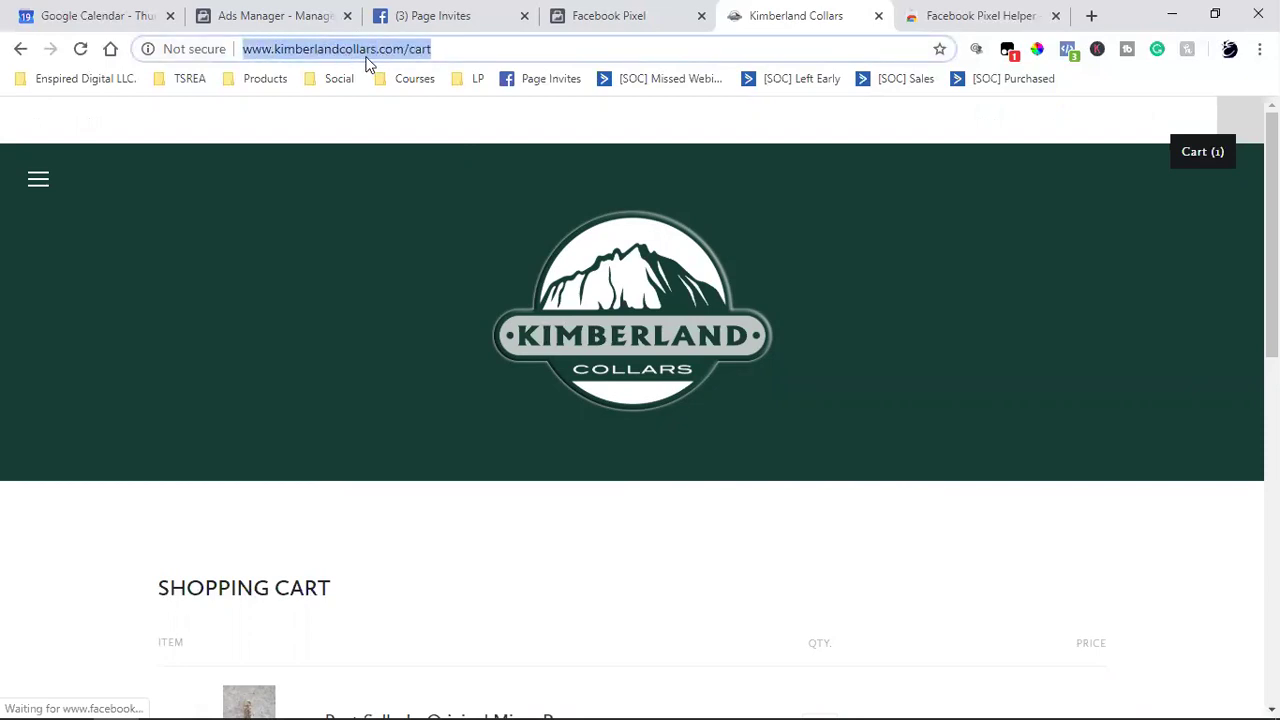
scroll(509, 266, down, 5)
scroll(512, 265, up, 2)
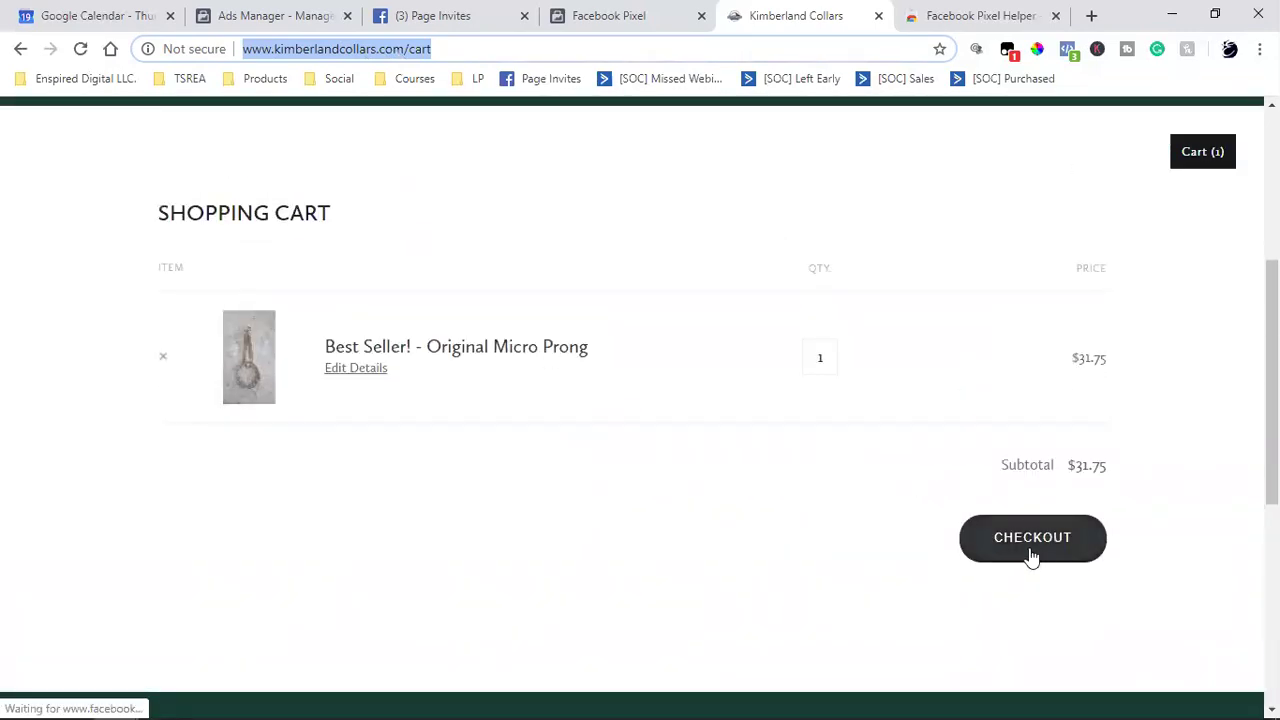
click(415, 57)
double_click(413, 56)
triple_click(413, 56)
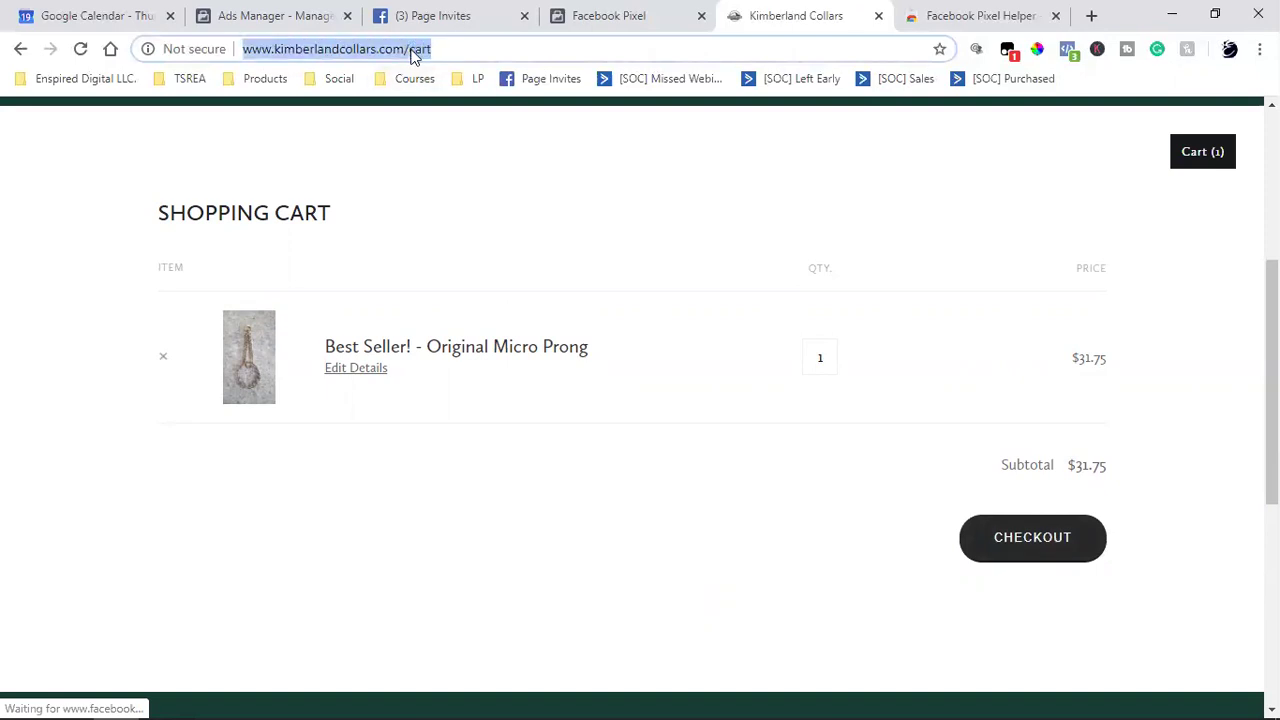
Proceed to checkout and highlight the cart token and the "secure.squarespace.com/checkout" part of the checkout page's web address.
click(1040, 540)
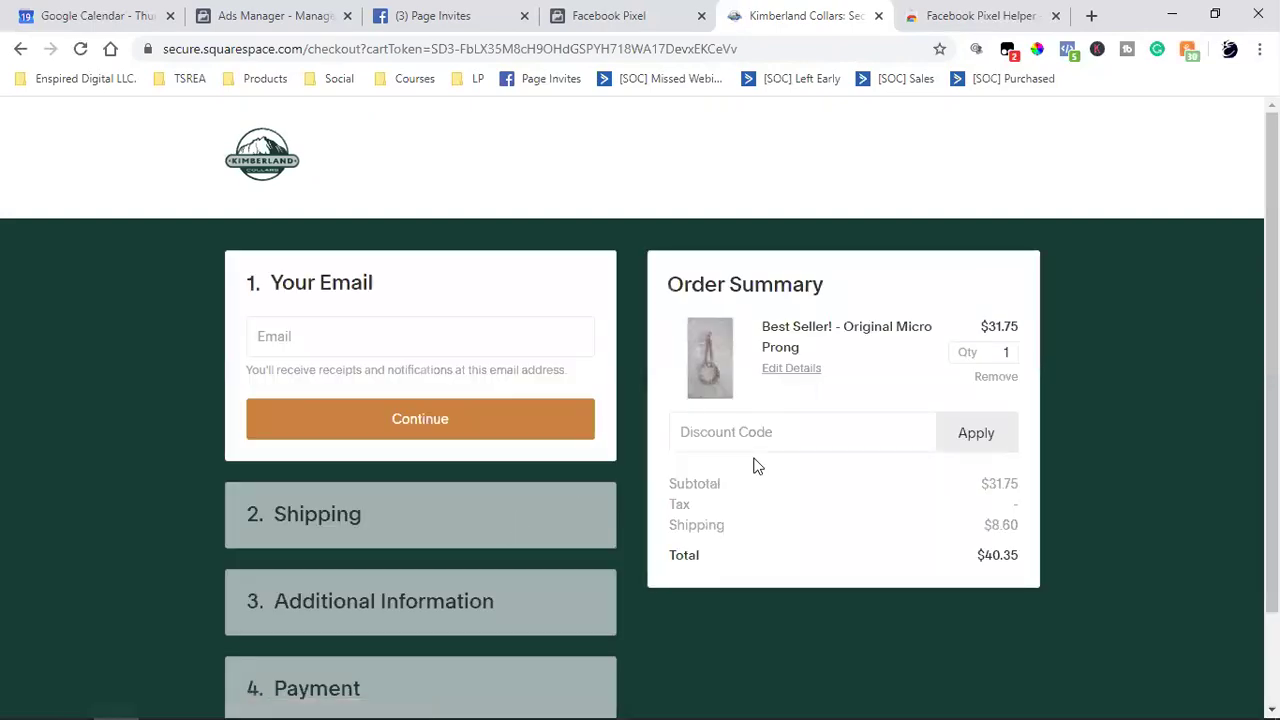
double_click(396, 47)
click(396, 47)
click(402, 47)
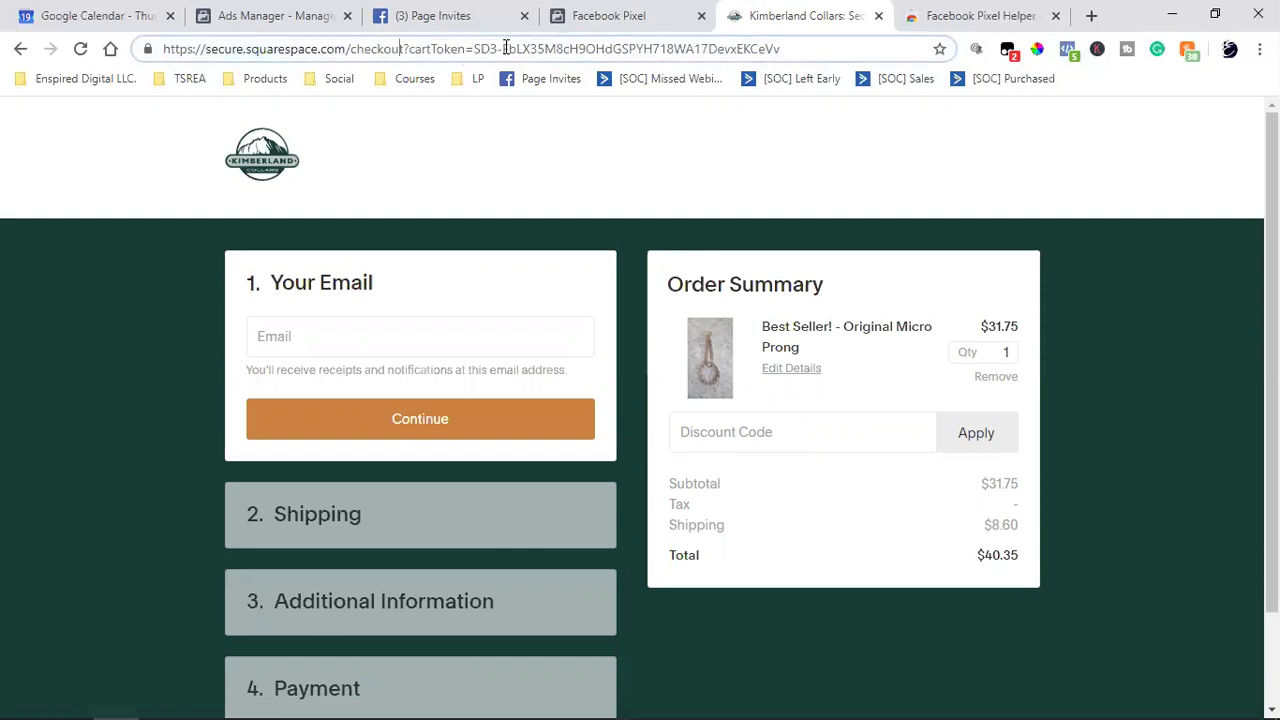
drag(503, 48, 888, 47)
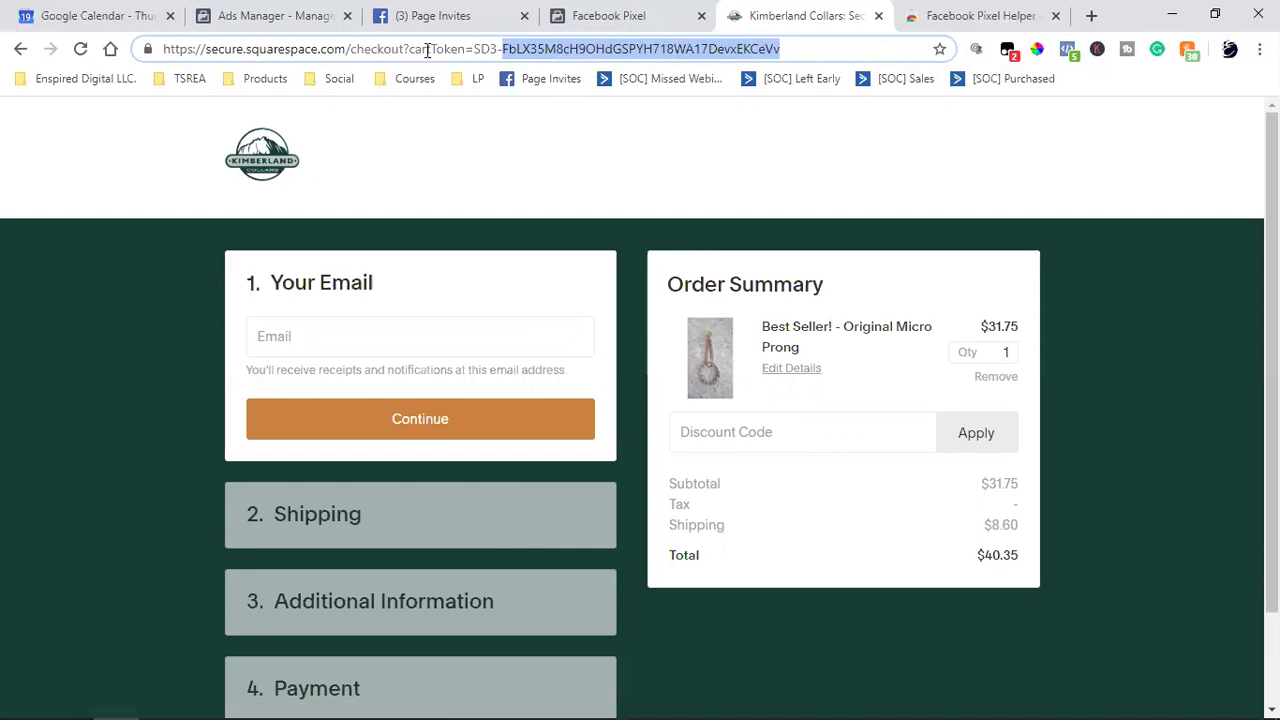
click(247, 49)
drag(206, 48, 465, 49)
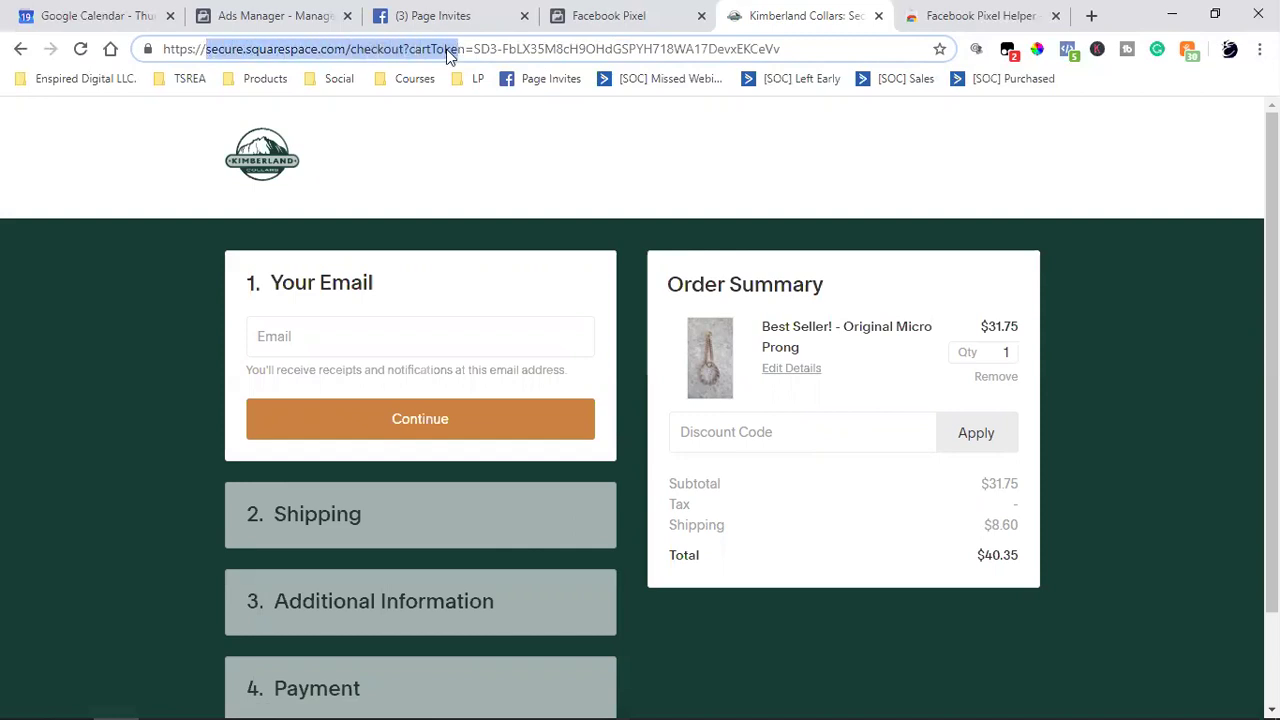
click(350, 55)
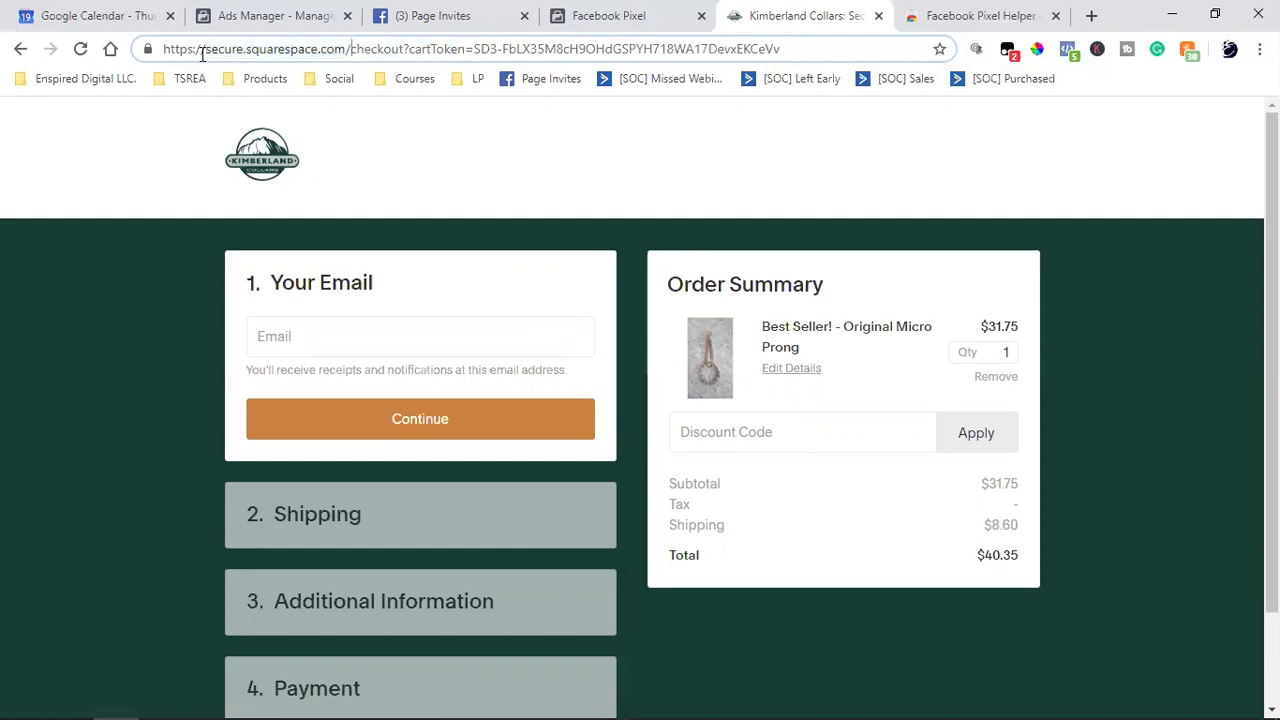
Highlight the checkout web address up to "cartToken", the token after it and the whole address, and look over the checkout sections.
drag(204, 50, 468, 50)
click(210, 50)
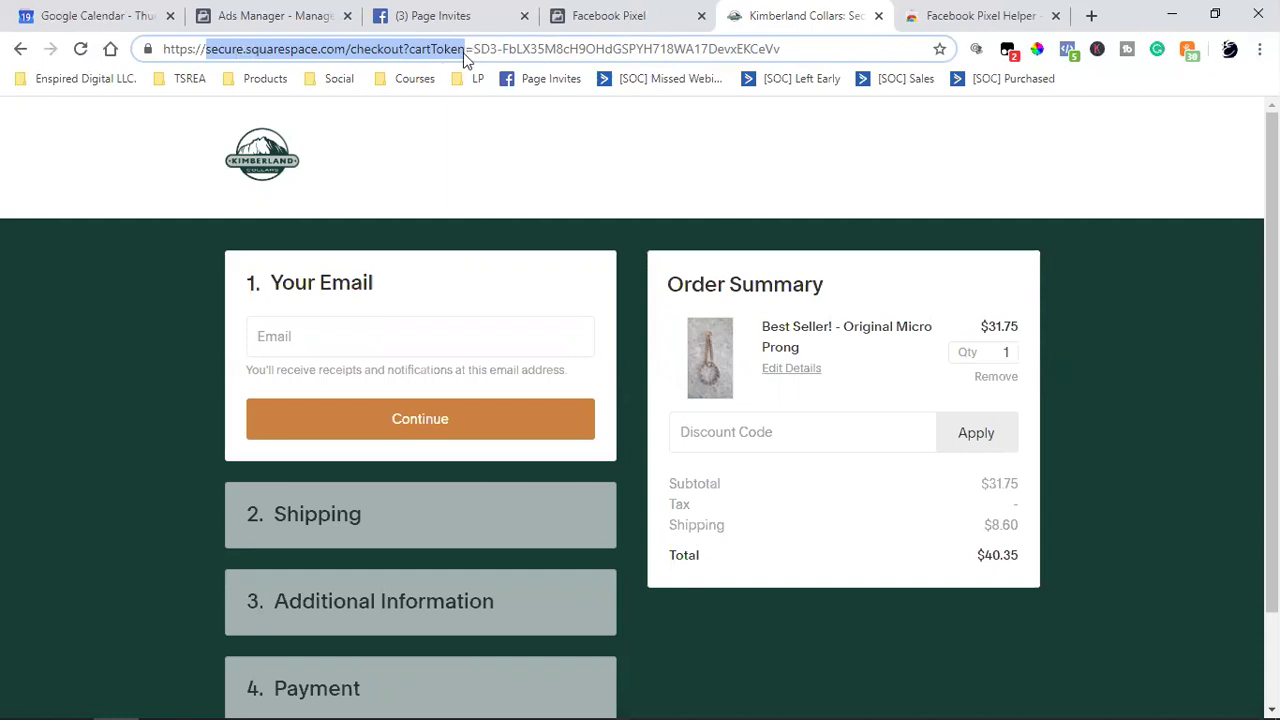
click(466, 48)
drag(466, 56, 803, 46)
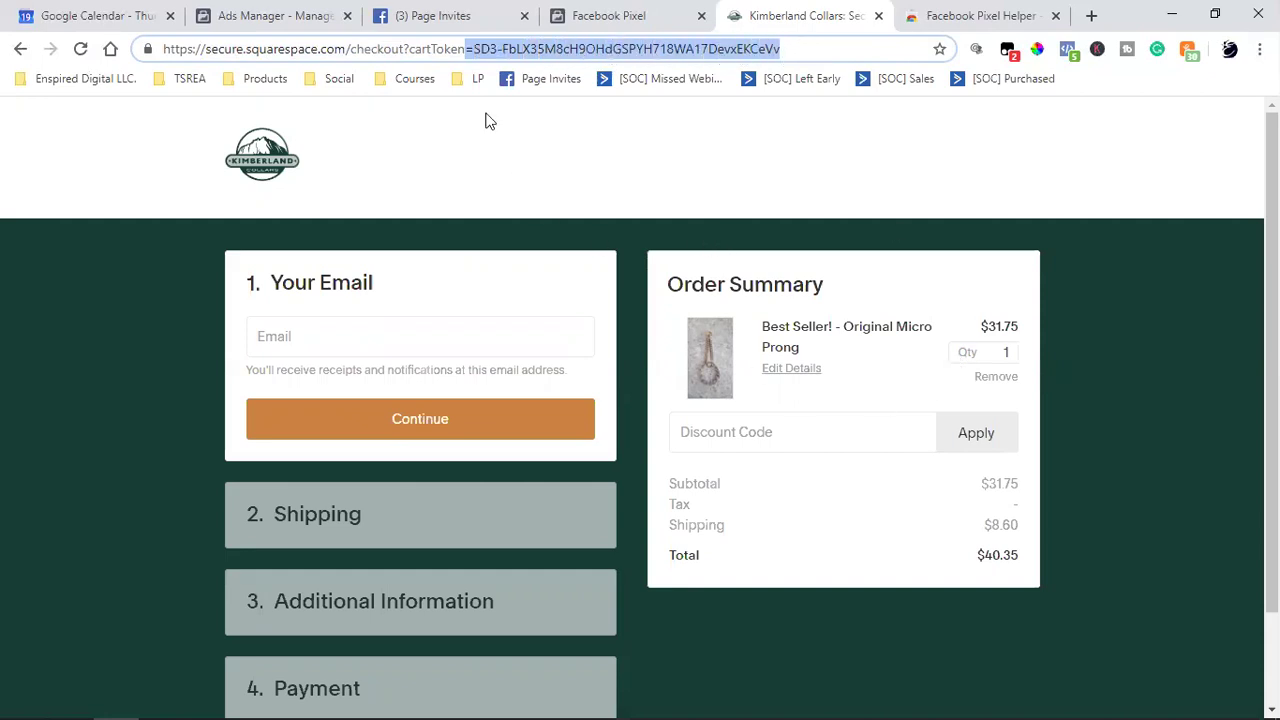
triple_click(397, 48)
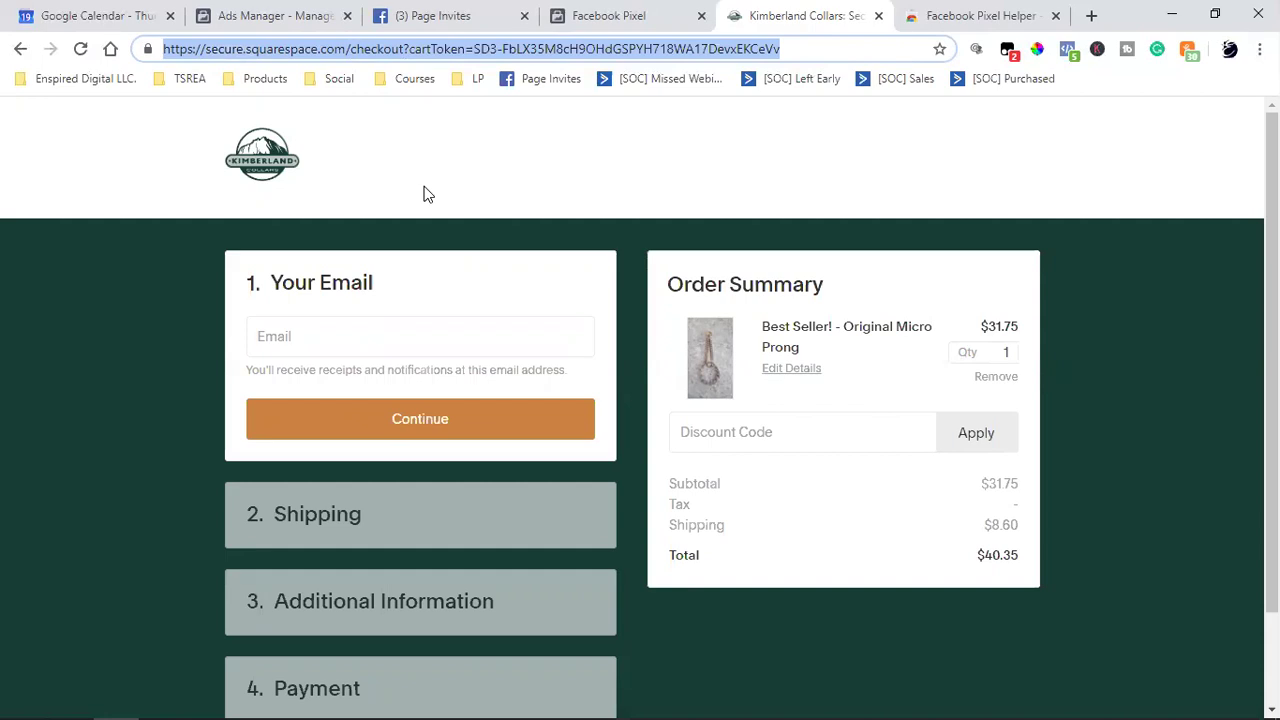
scroll(424, 194, down, 1)
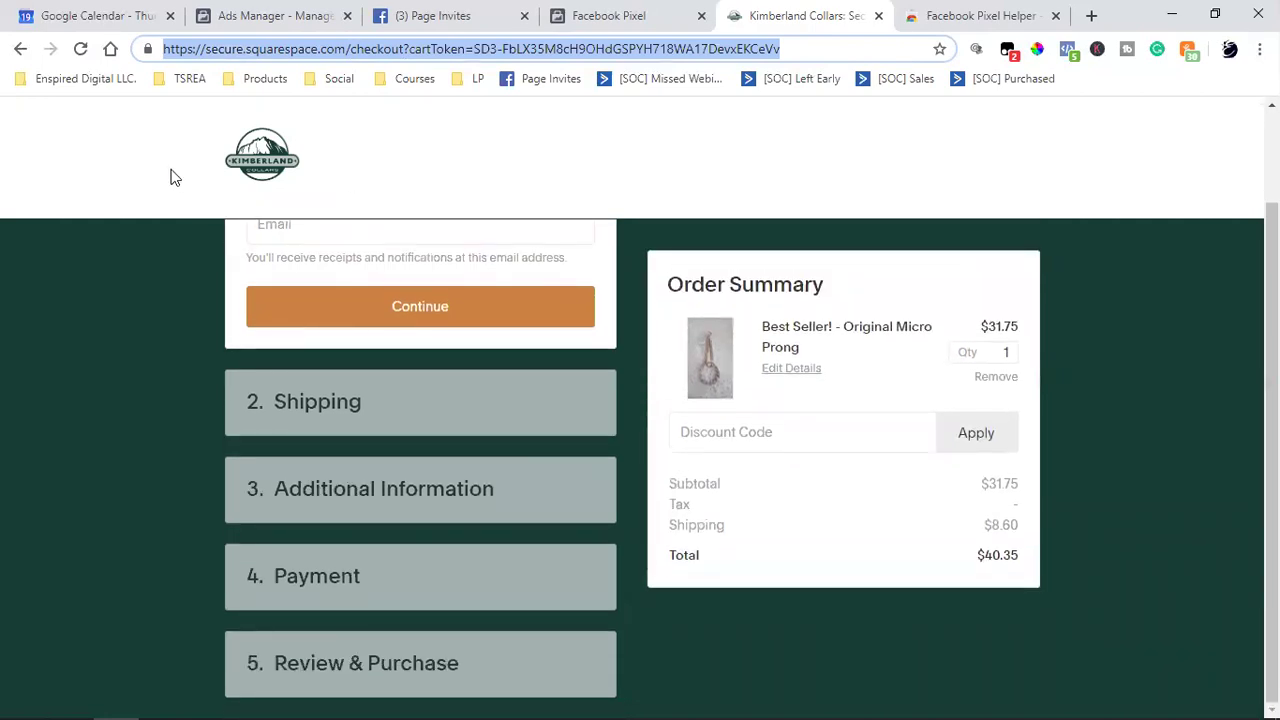
scroll(508, 323, up, 1)
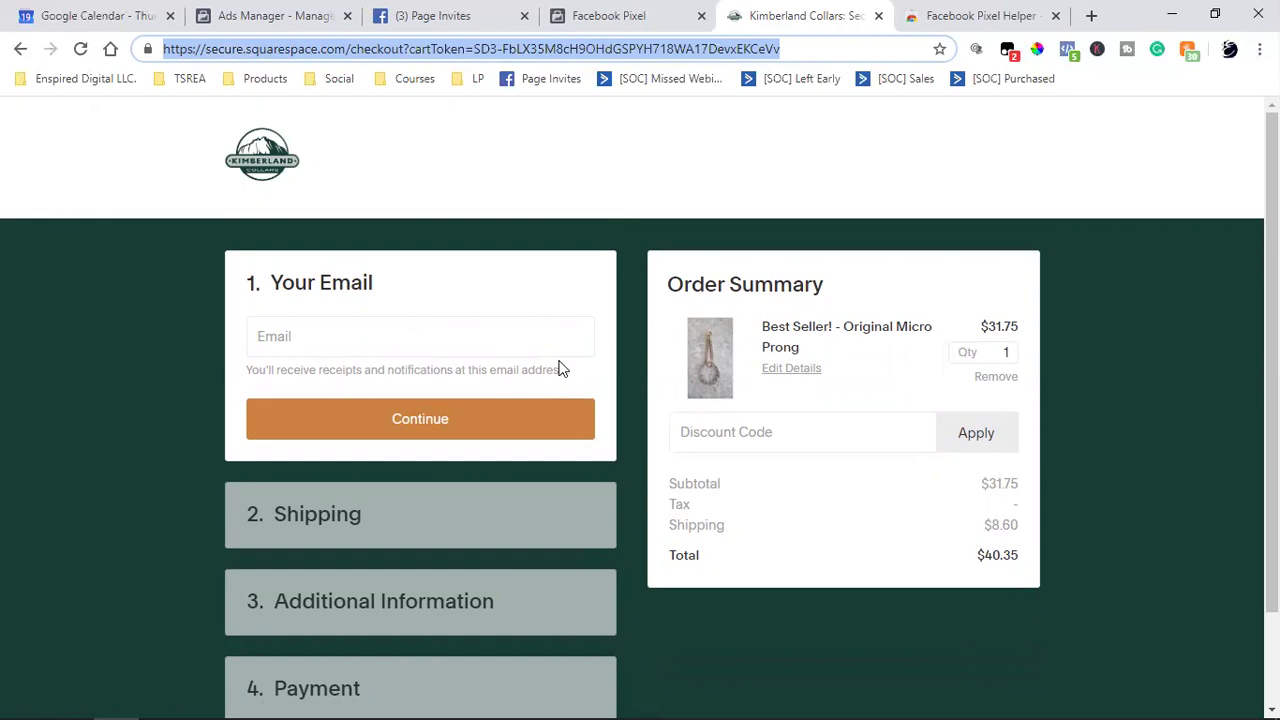
Inspect the events detected on the checkout page with Facebook Pixel Helper, and look through the remaining checkout sections.
click(1068, 49)
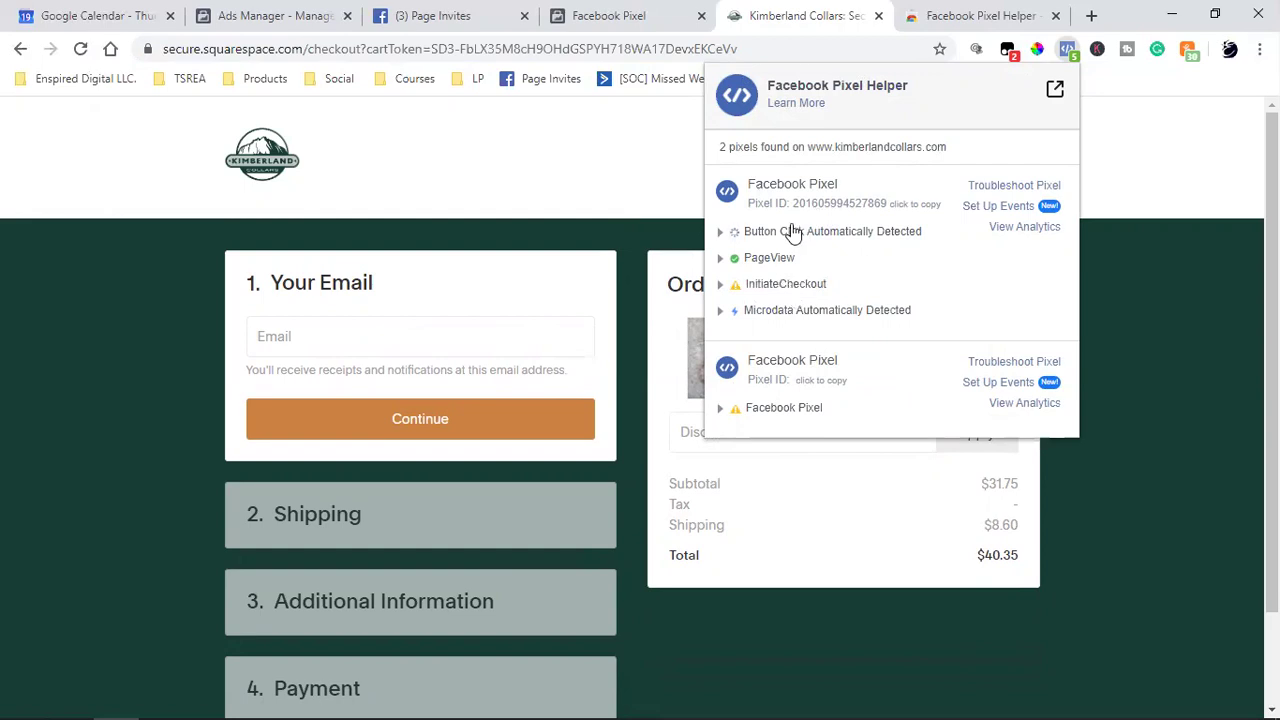
click(1170, 269)
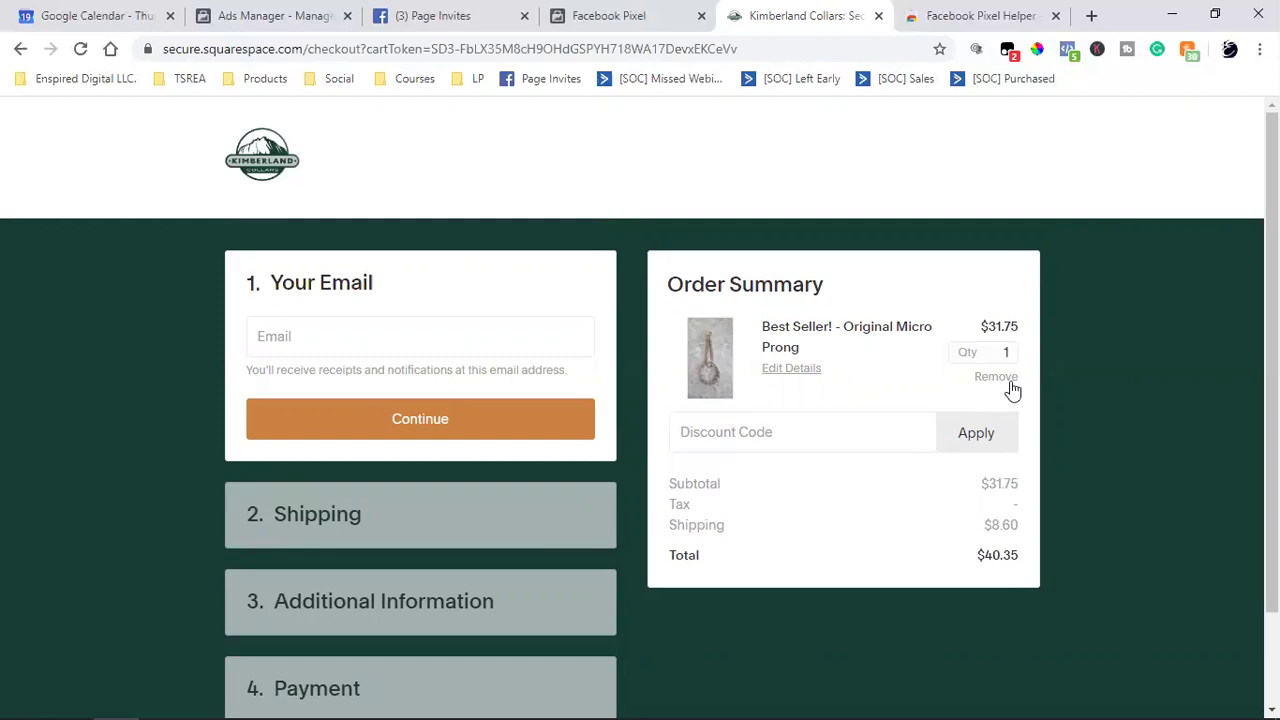
scroll(1010, 390, down, 2)
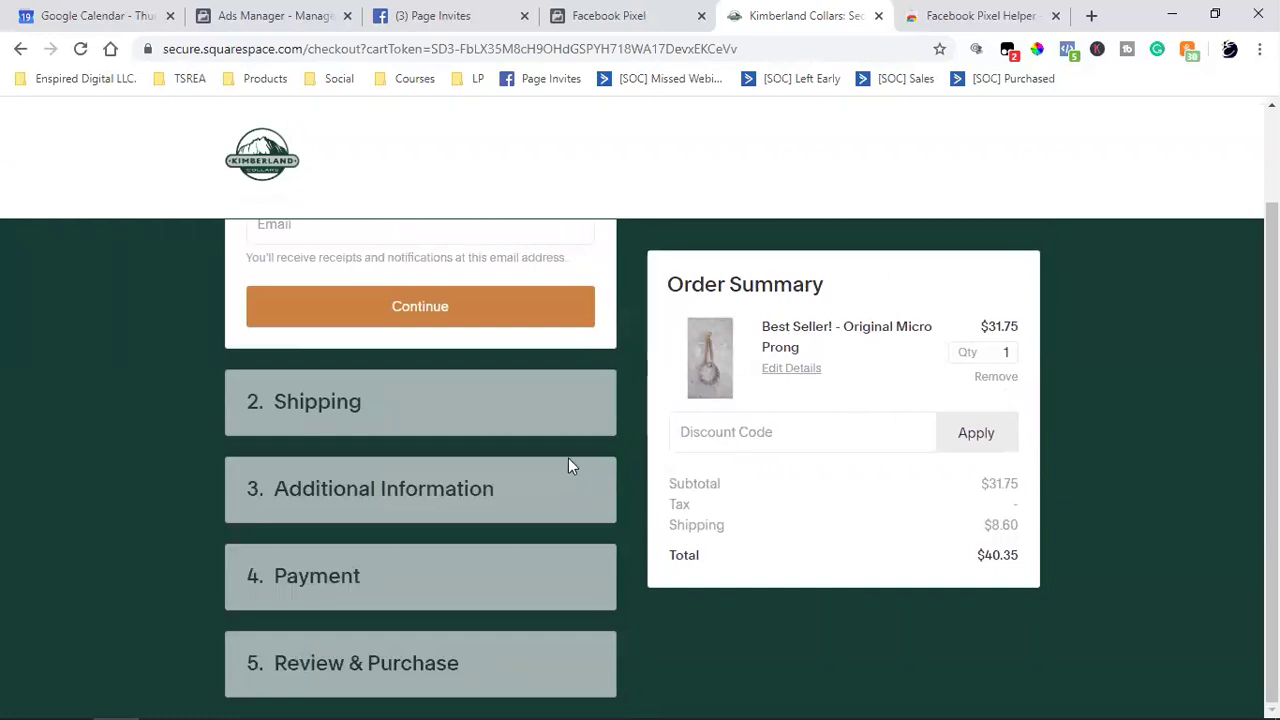
scroll(410, 372, up, 2)
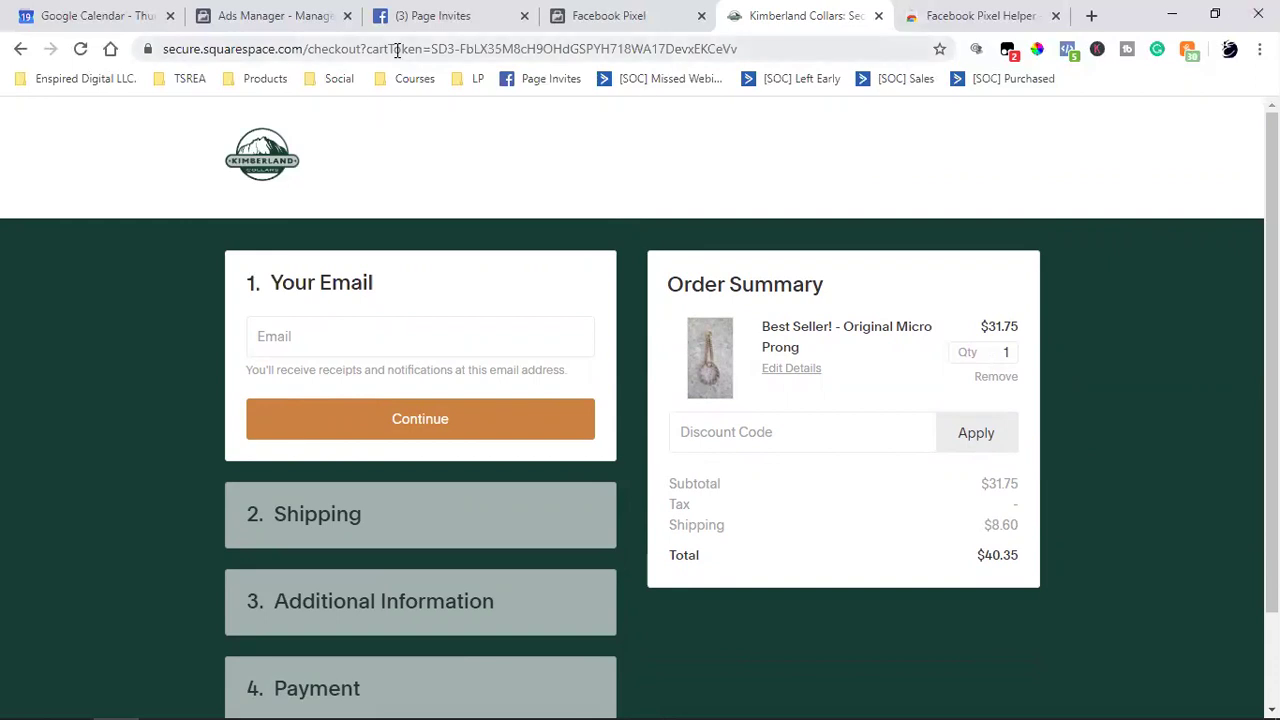
Copy the checkout page's full web address, and switch to the Word document listing the advertising steps.
click(427, 52)
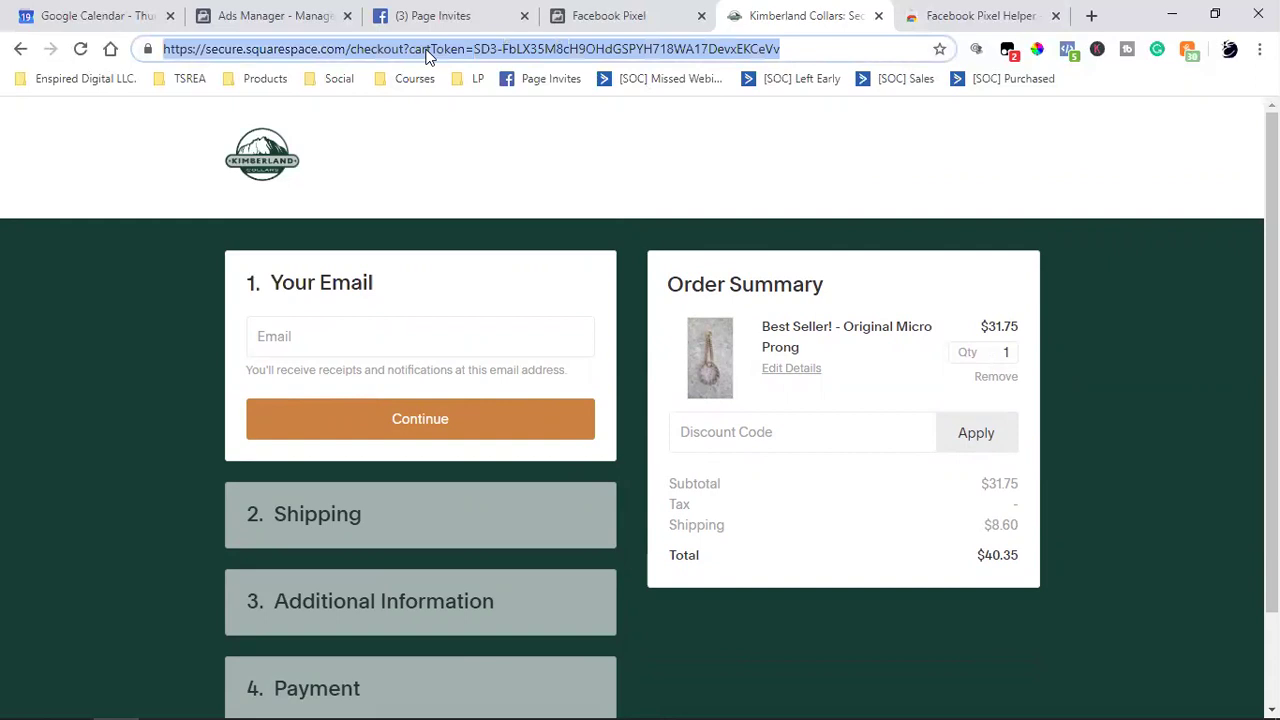
right_click(427, 52)
click(470, 153)
click(268, 700)
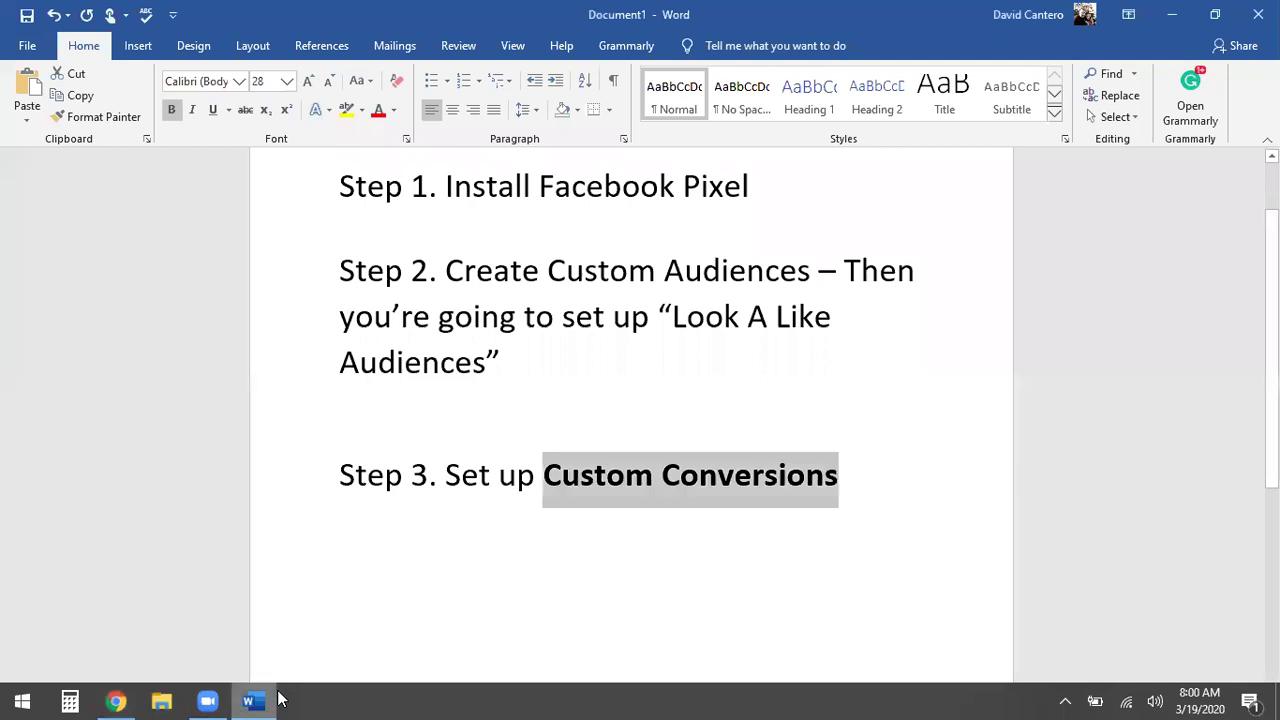
Make the labels "Step 1.", "Step 2." and "Step 3." bold.
click(637, 484)
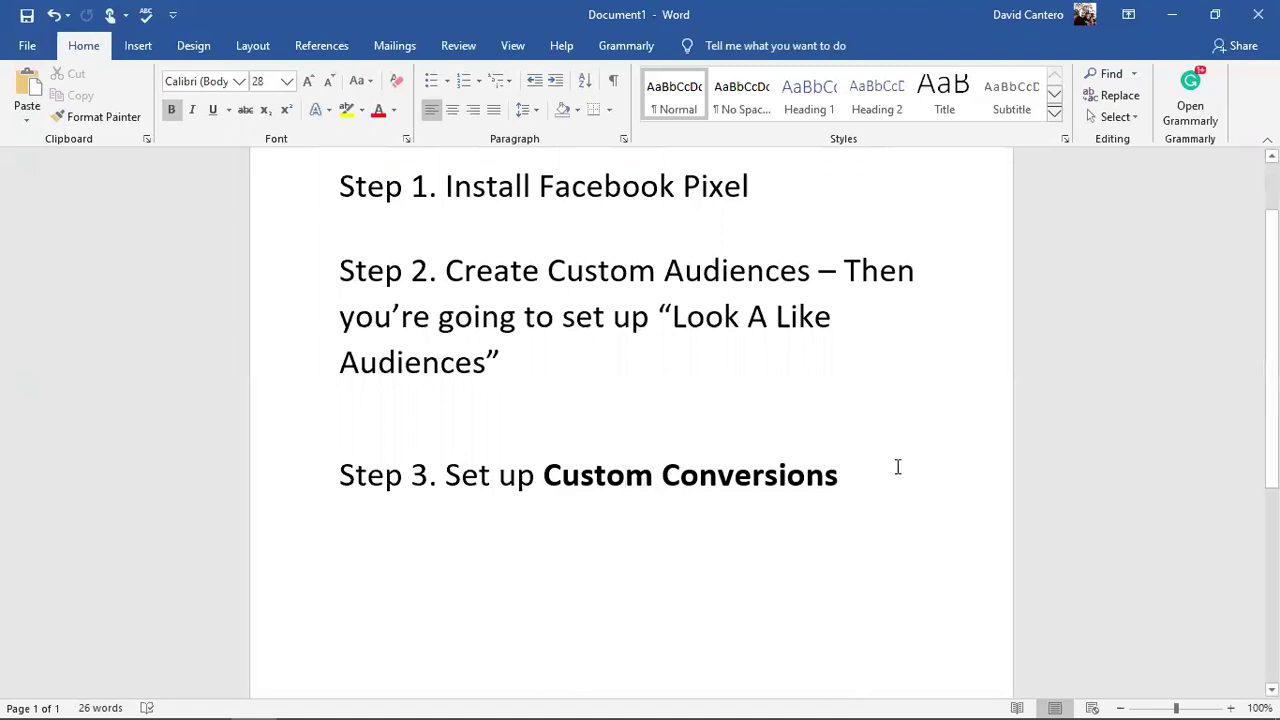
drag(443, 188, 241, 171)
click(171, 109)
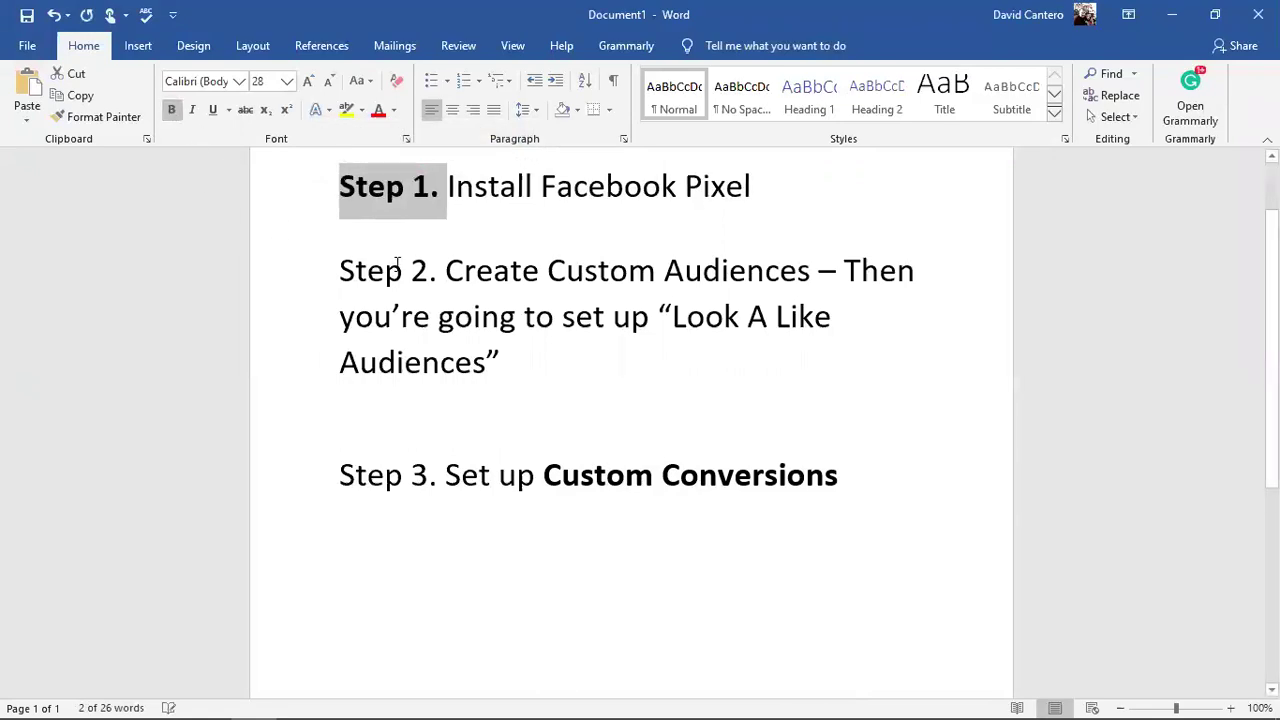
drag(443, 271, 339, 271)
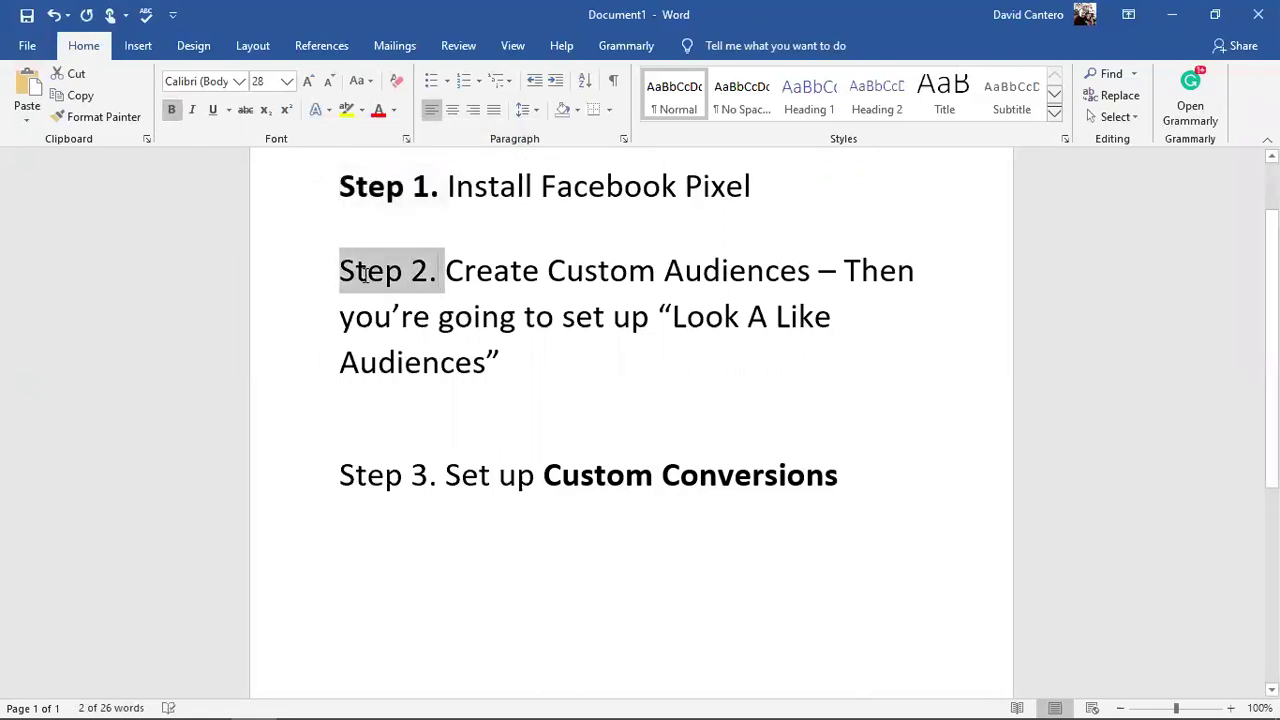
click(171, 109)
drag(444, 476, 339, 478)
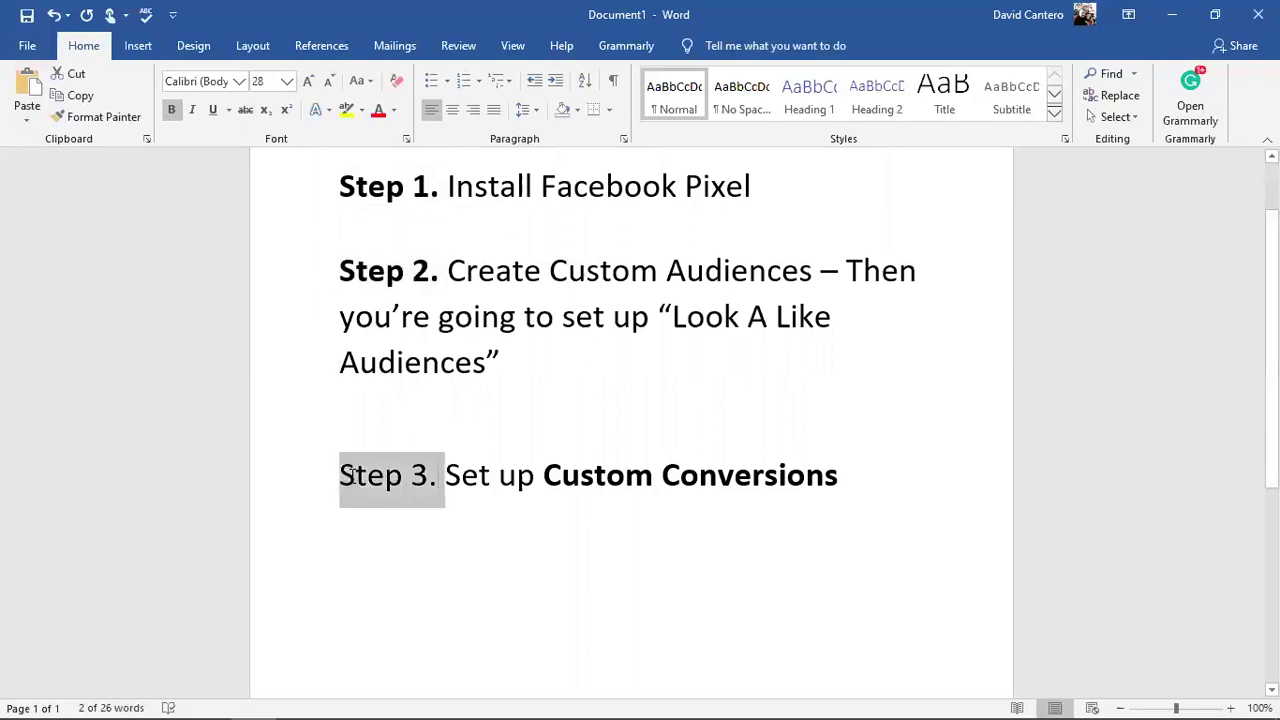
click(171, 109)
click(415, 300)
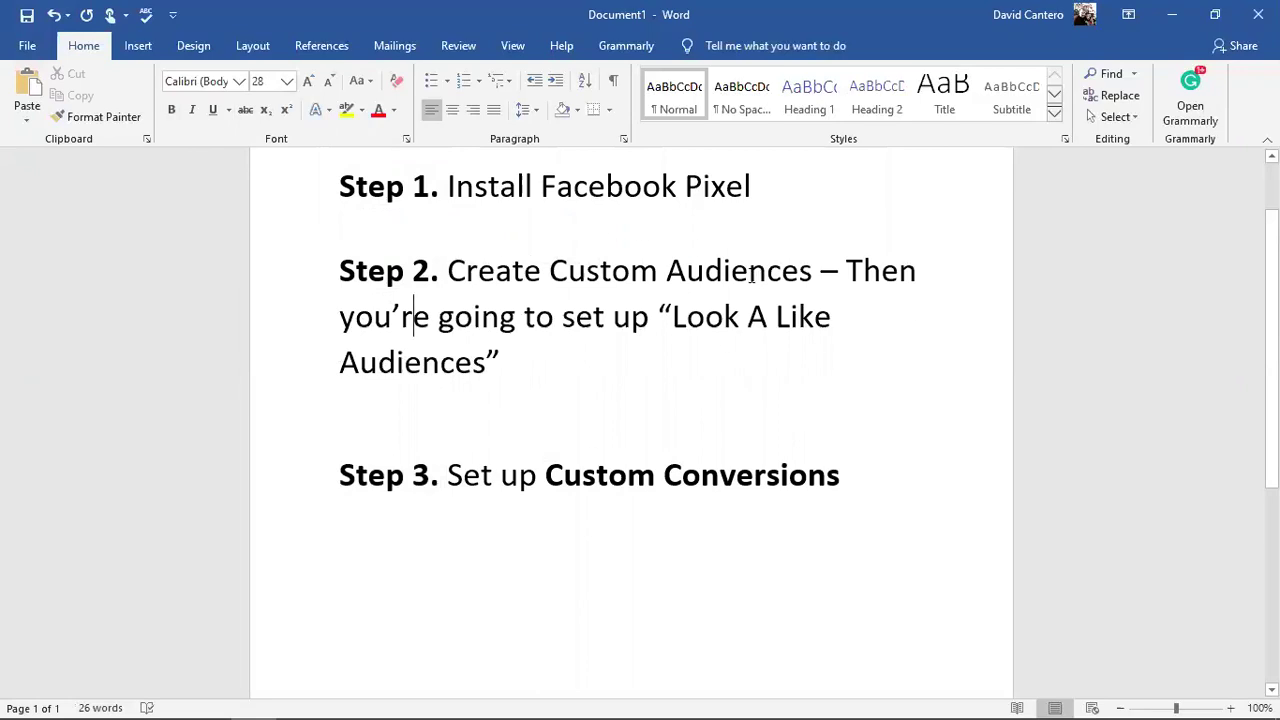
Remove the blank lines between Step 2 and Step 3 and between Step 1 and Step 2.
click(409, 433)
key(BackSpace)
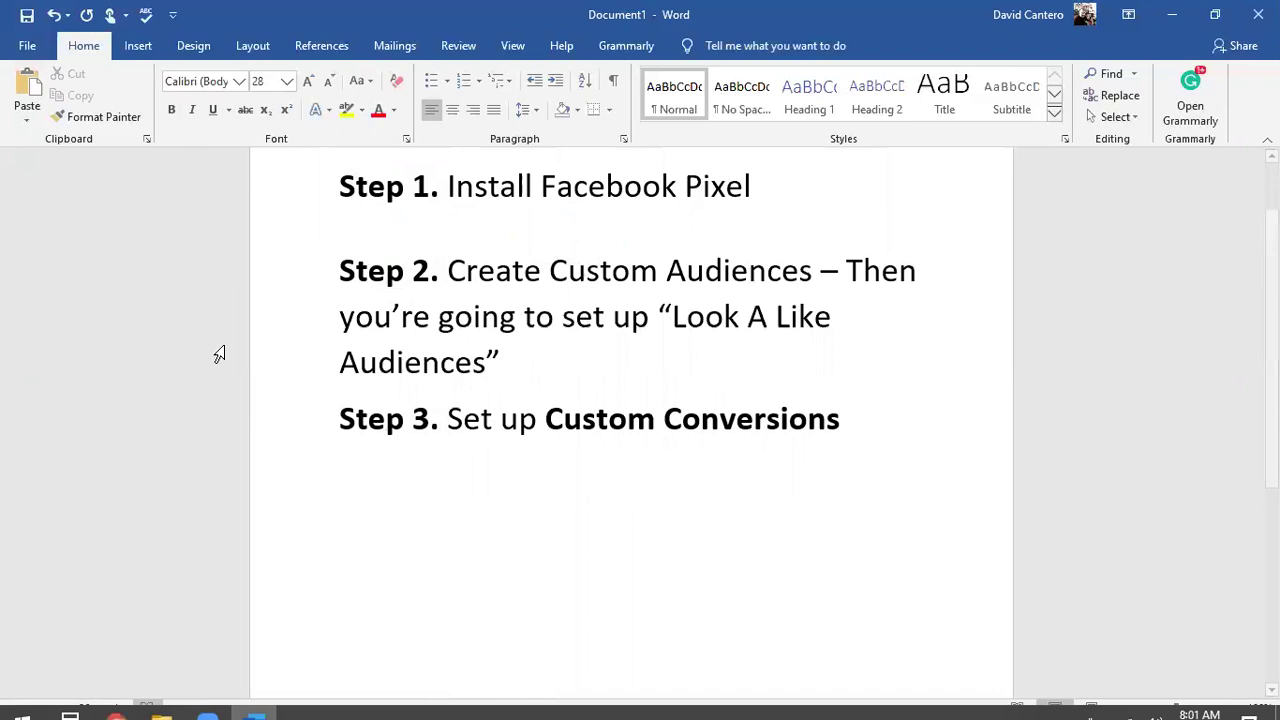
click(350, 248)
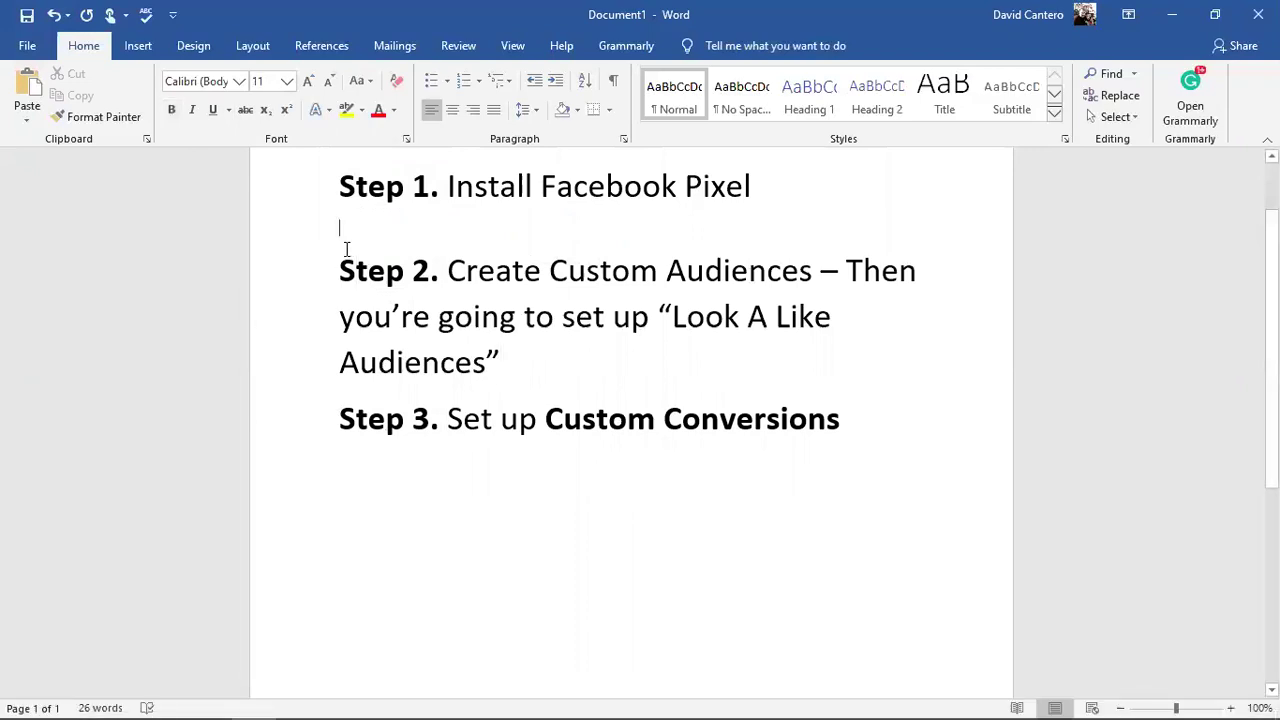
key(BackSpace)
mouse_move(189, 690)
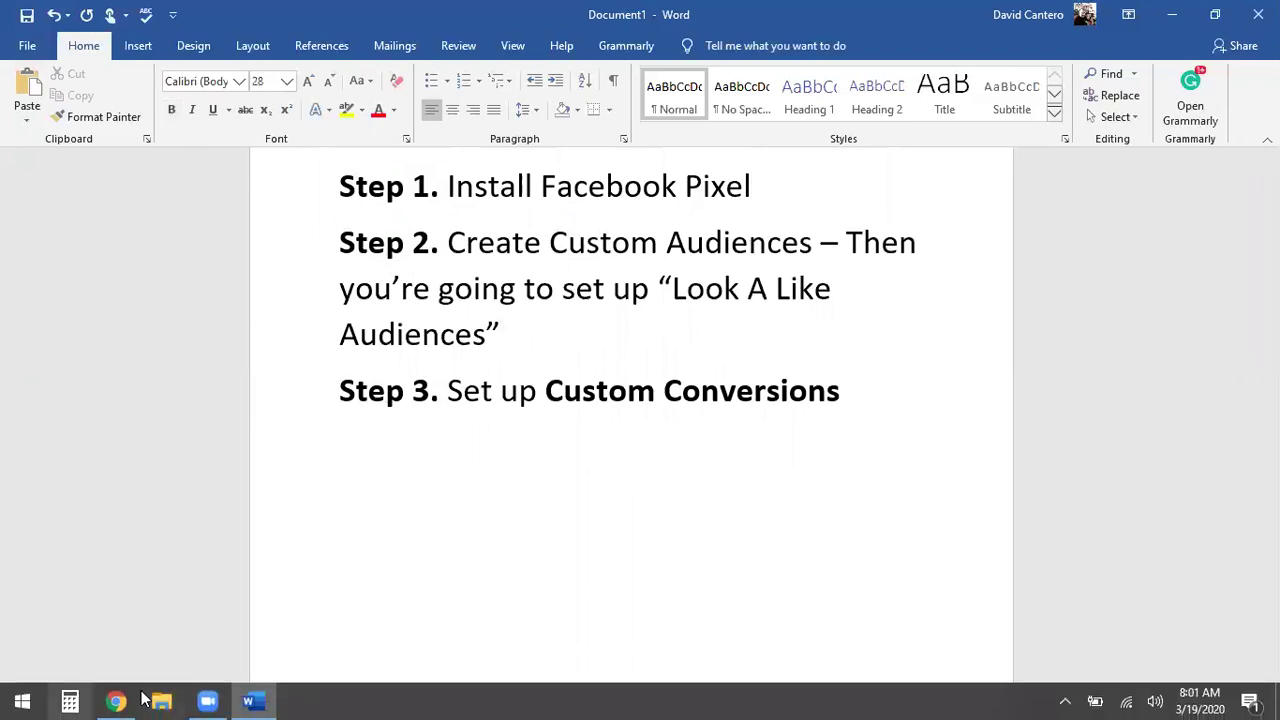
Add a bold line reading "Daily budget of $10" below Step 3, separated by a blank line.
click(854, 408)
key(Return)
text(d)
key(BackSpace)
text(Daily)
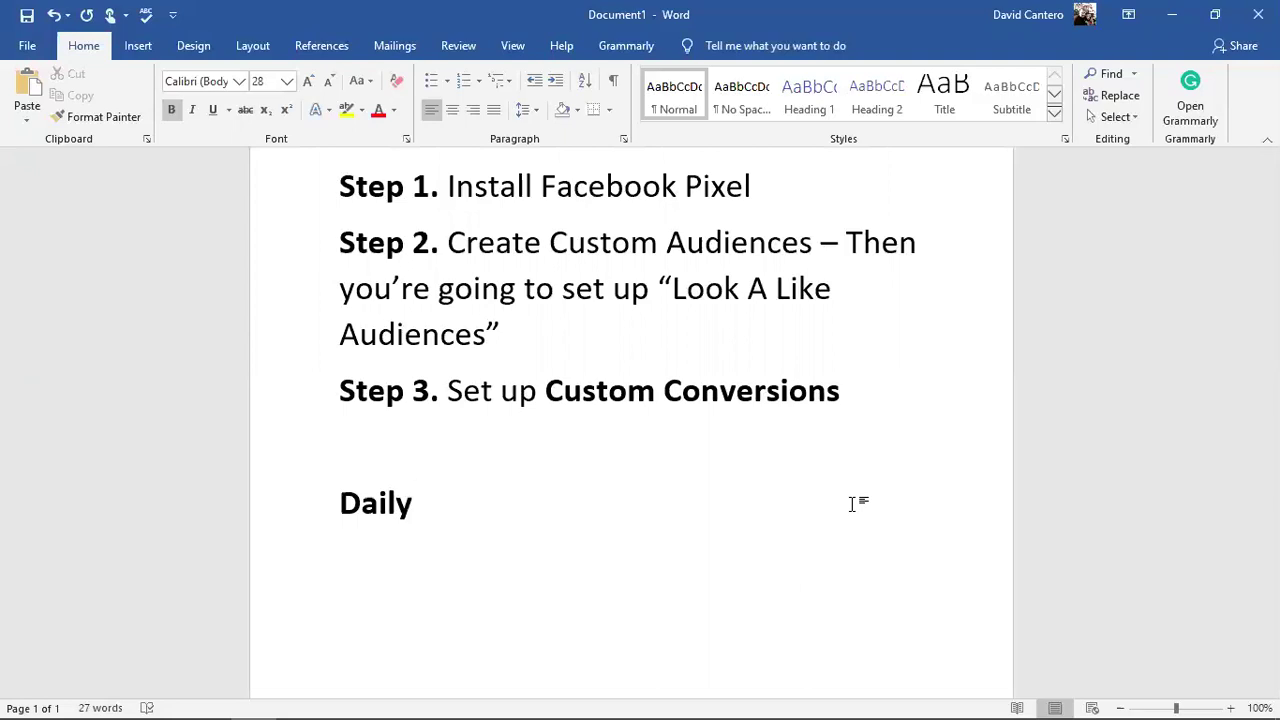
text(budget of $10)
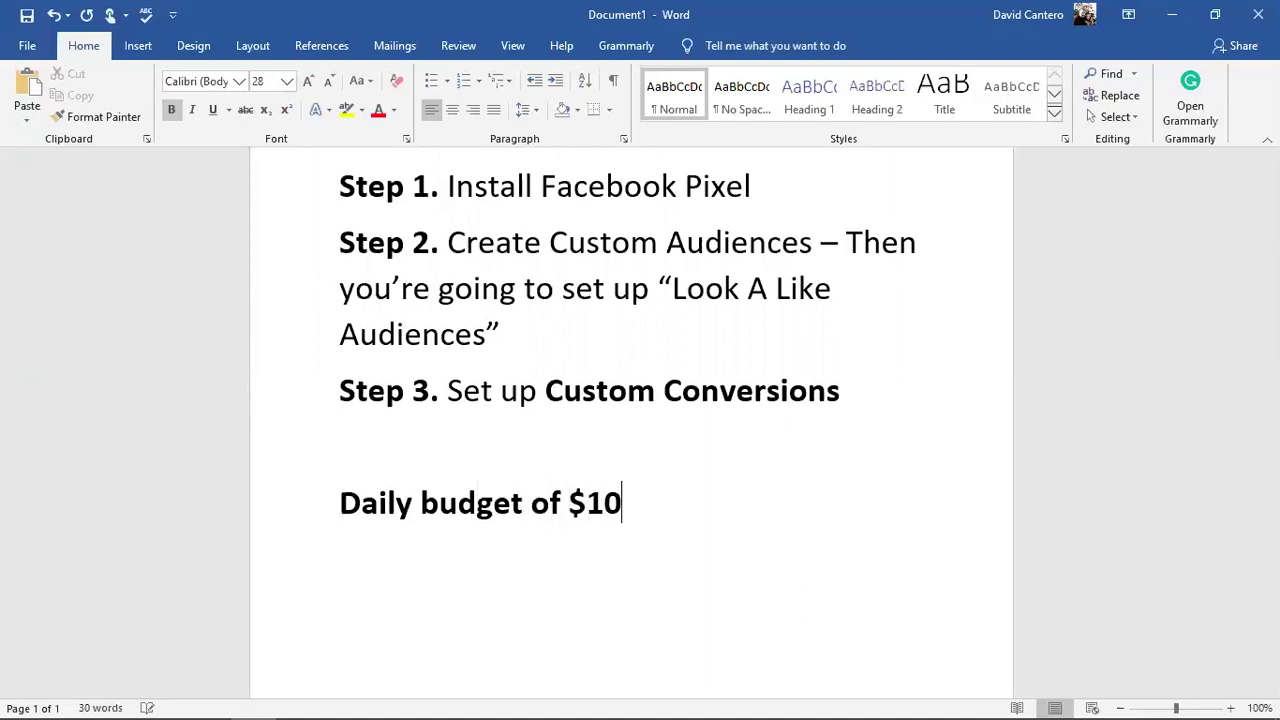
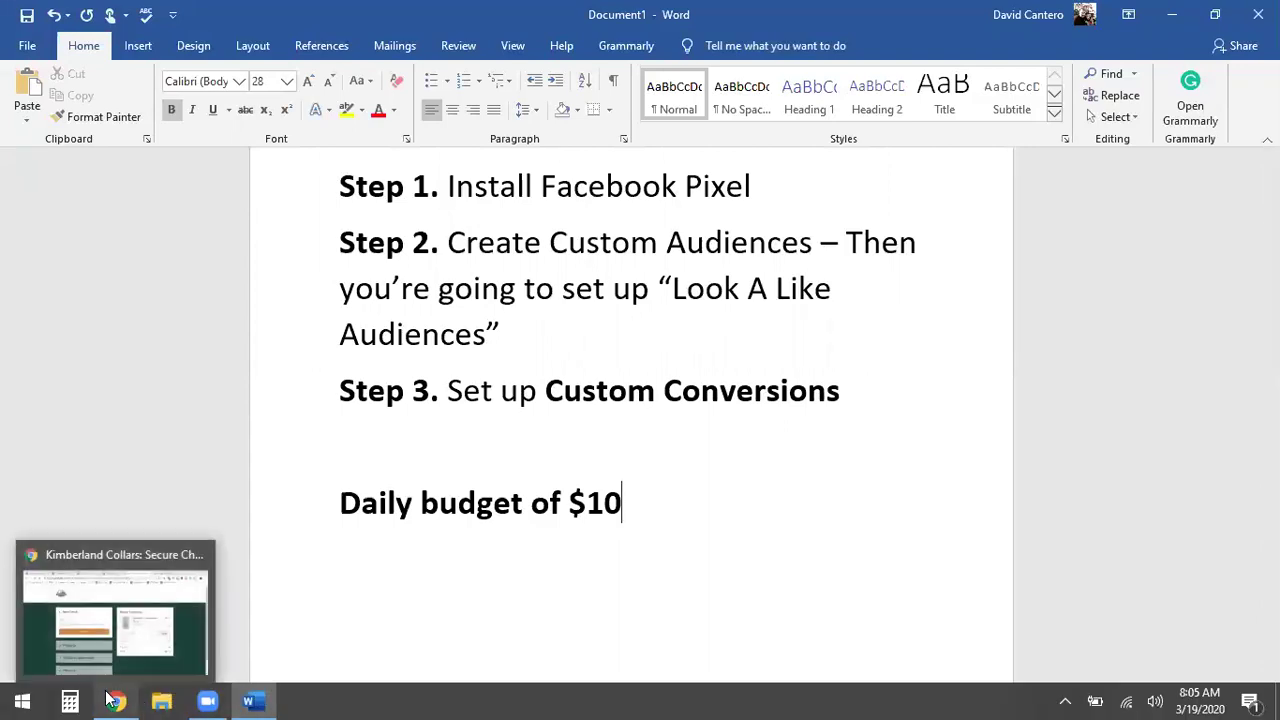
Switch to Events Manager in Chrome, and open the ad account's payment settings from its Billing page.
click(113, 700)
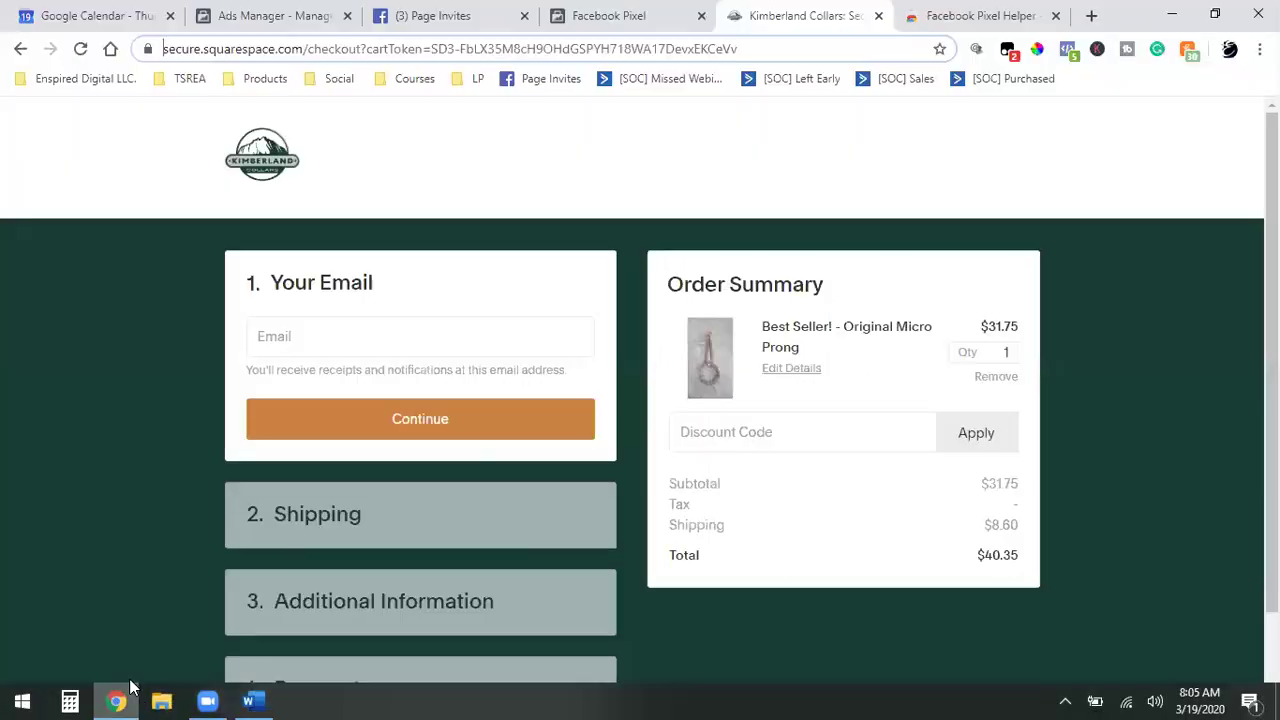
click(615, 15)
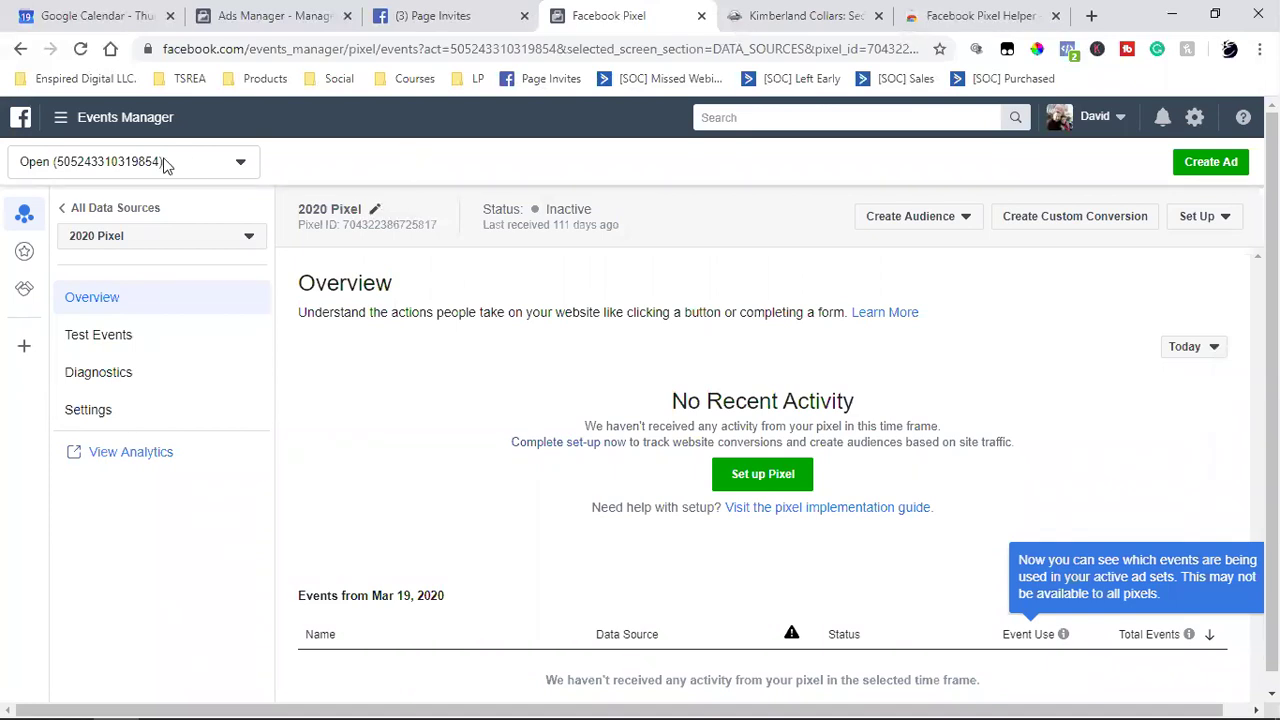
click(60, 120)
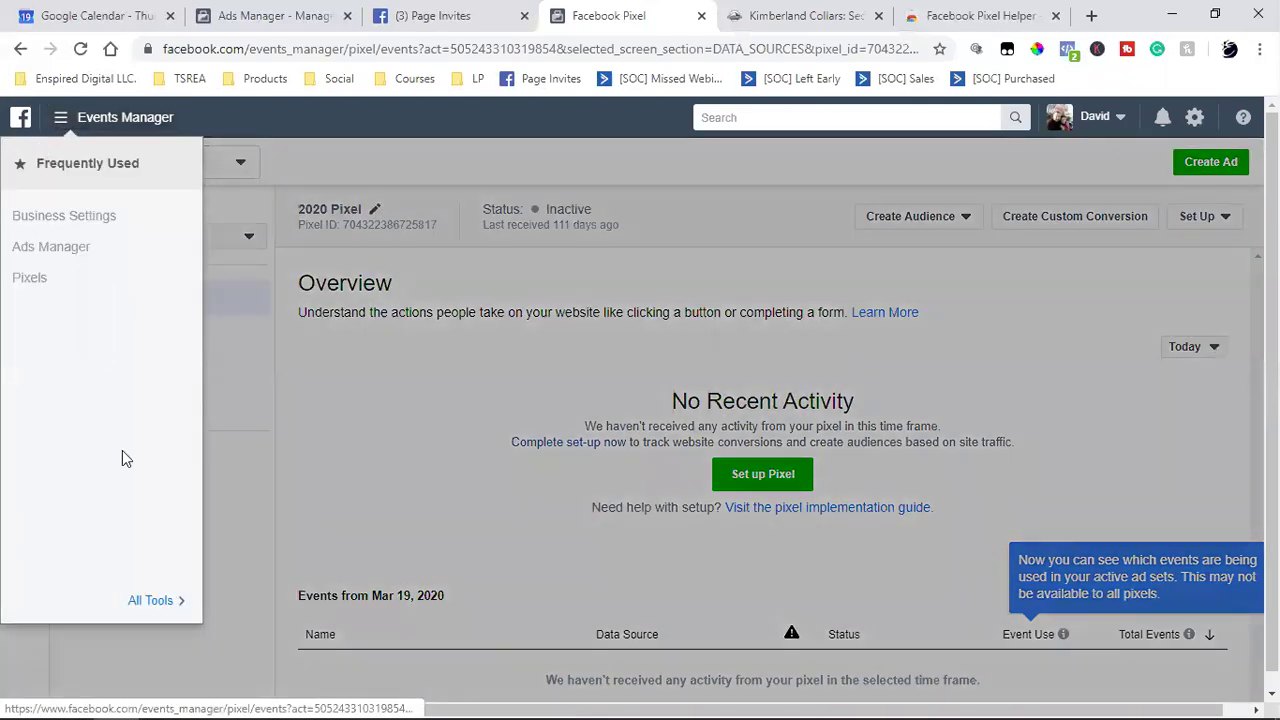
click(148, 602)
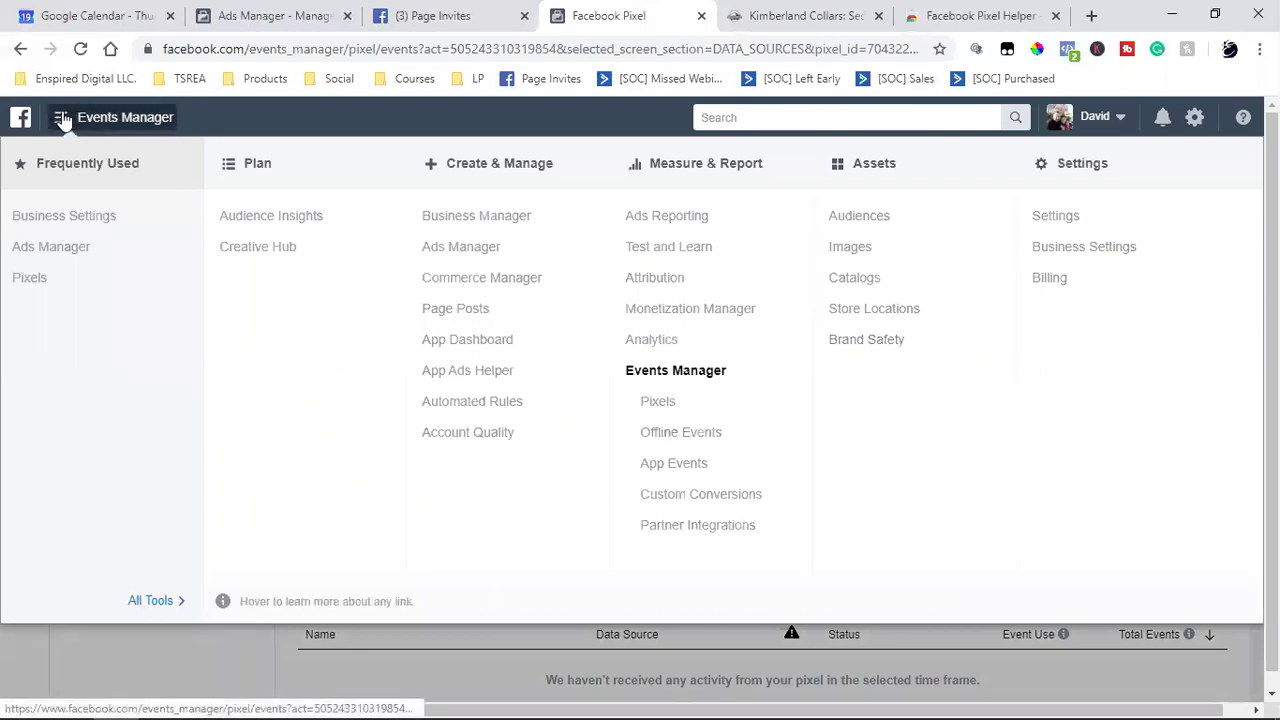
click(128, 668)
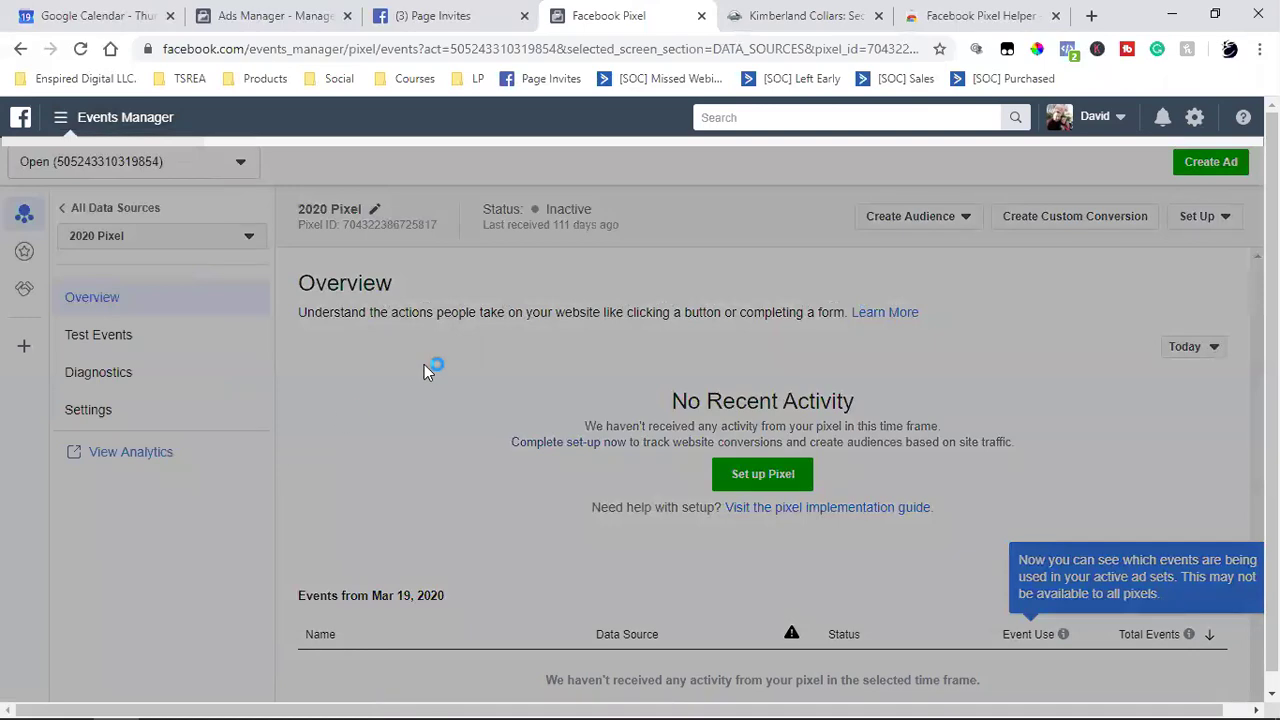
click(58, 119)
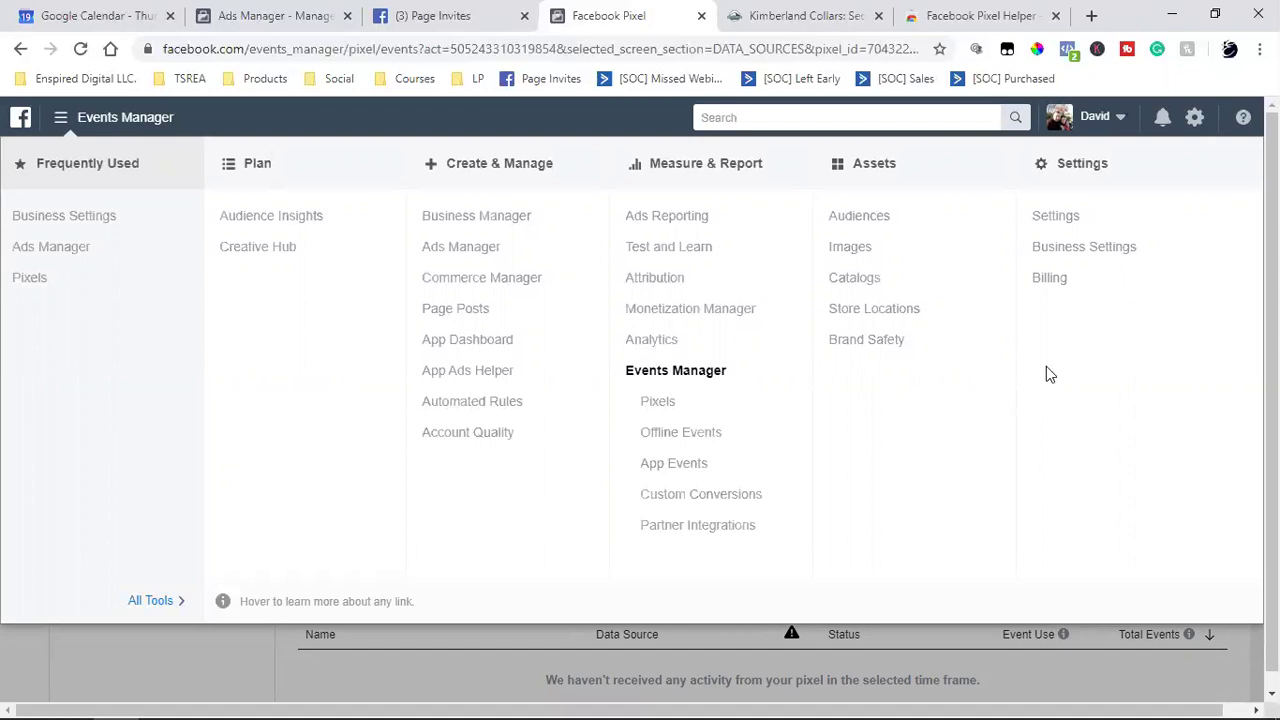
click(1046, 279)
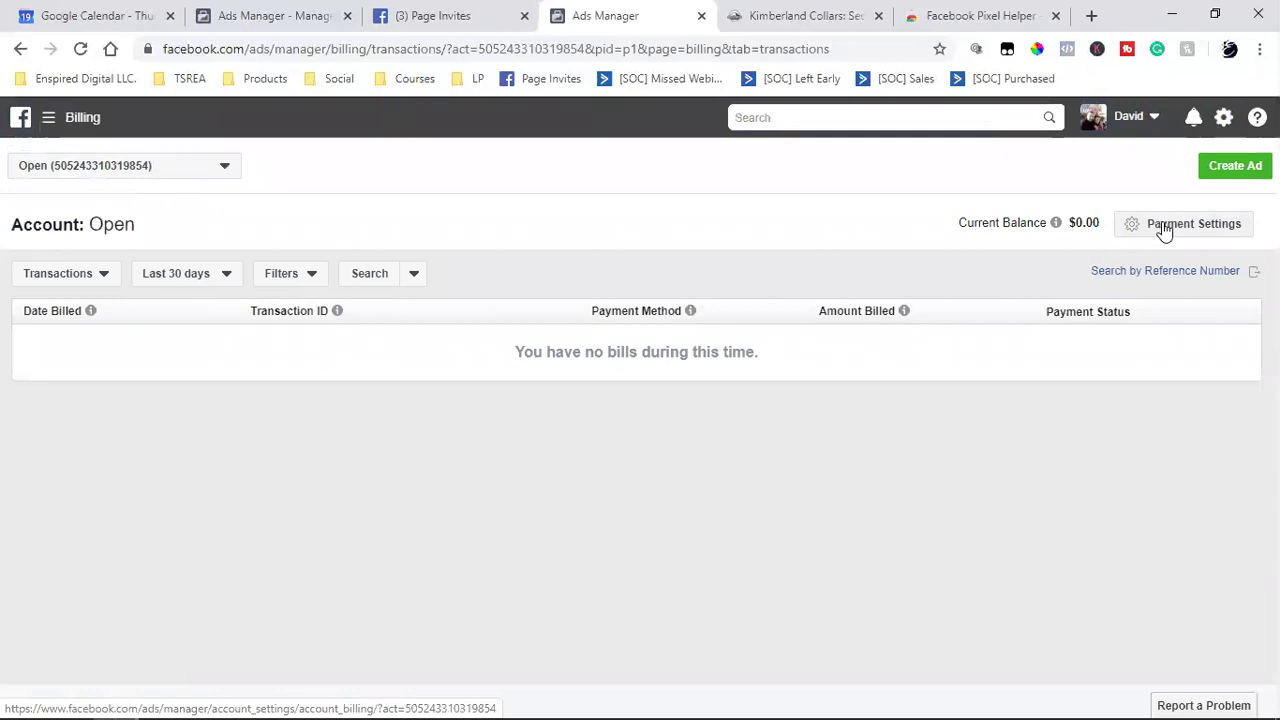
click(1168, 230)
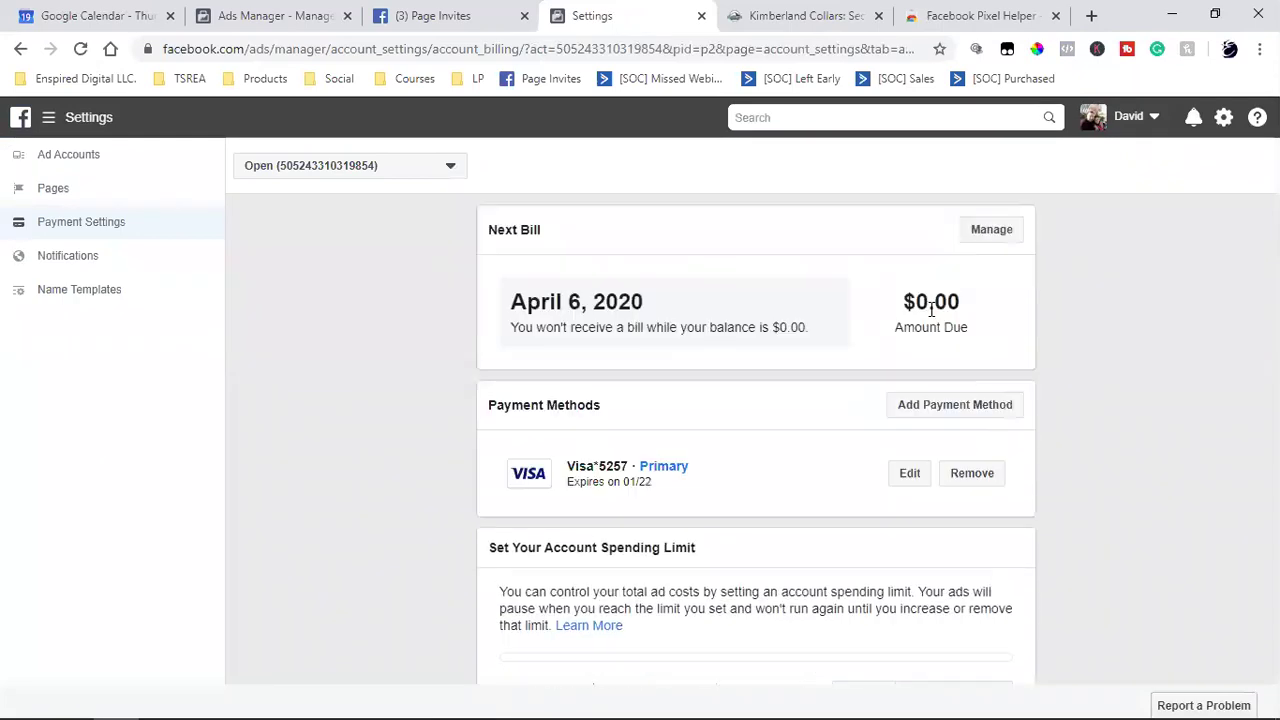
Set the ad account's billing threshold to 900, and highlight the notice about receiving bills below that amount.
click(990, 233)
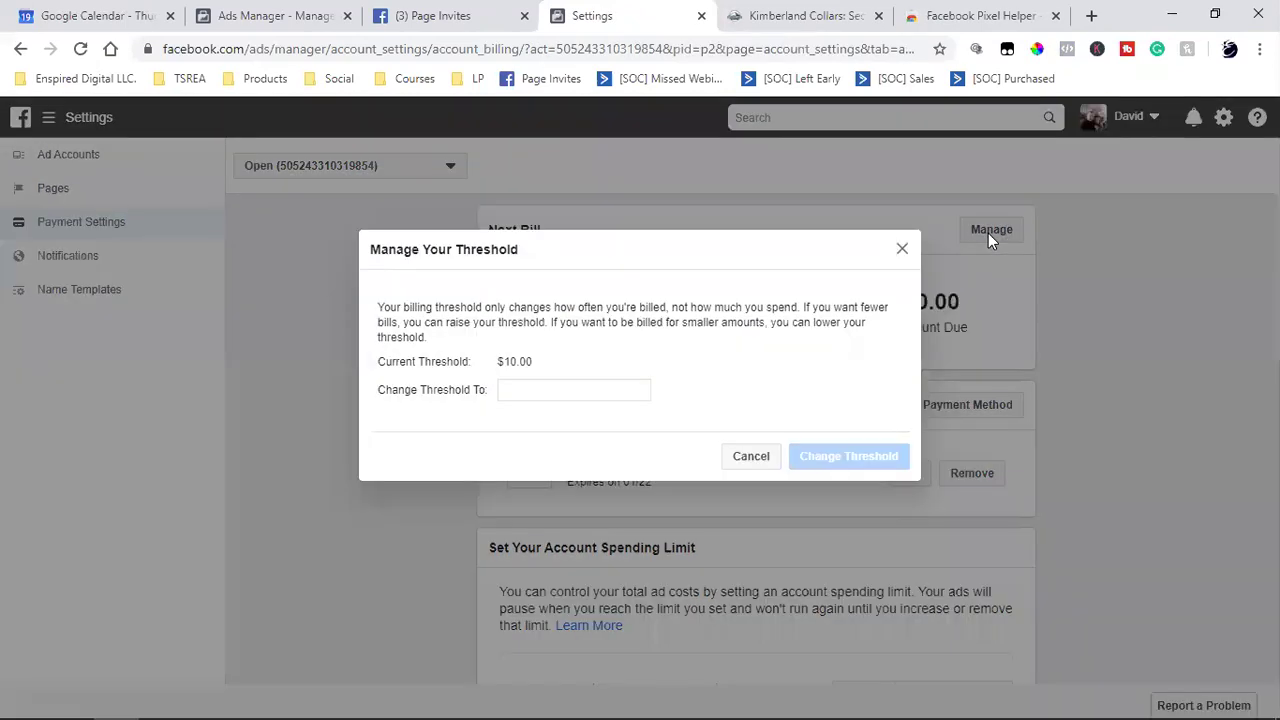
double_click(524, 362)
click(539, 391)
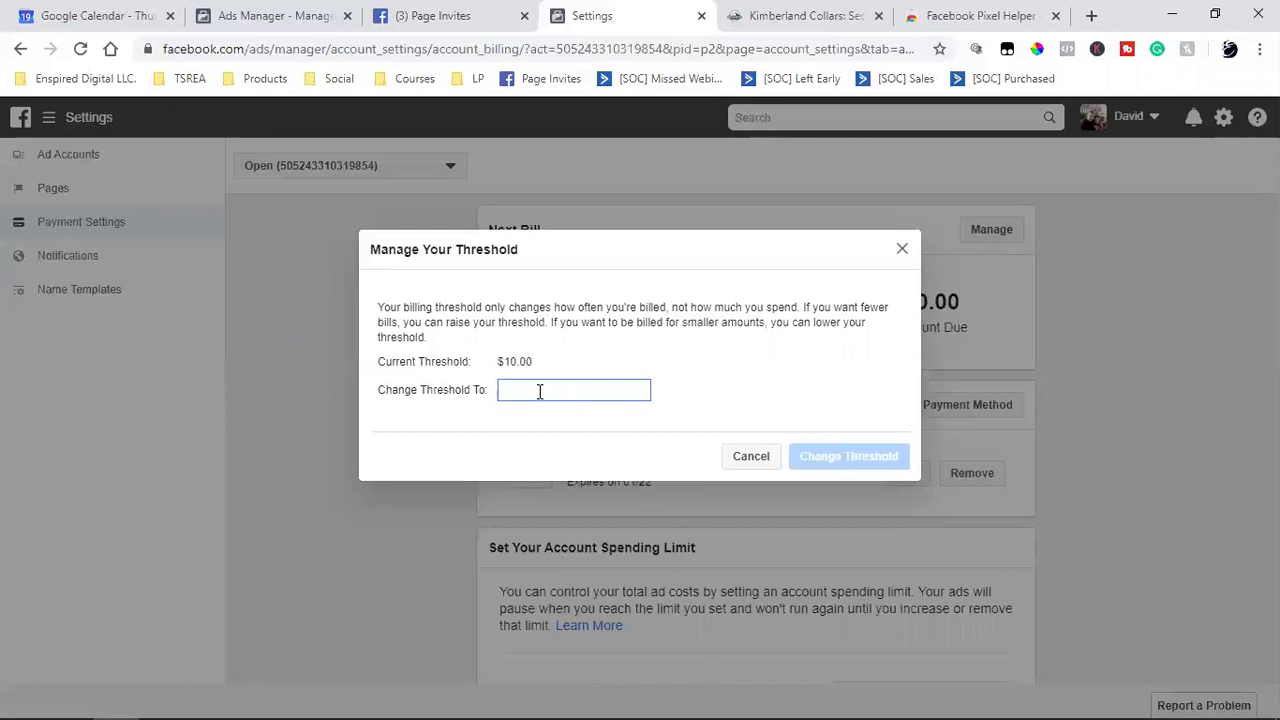
text(900)
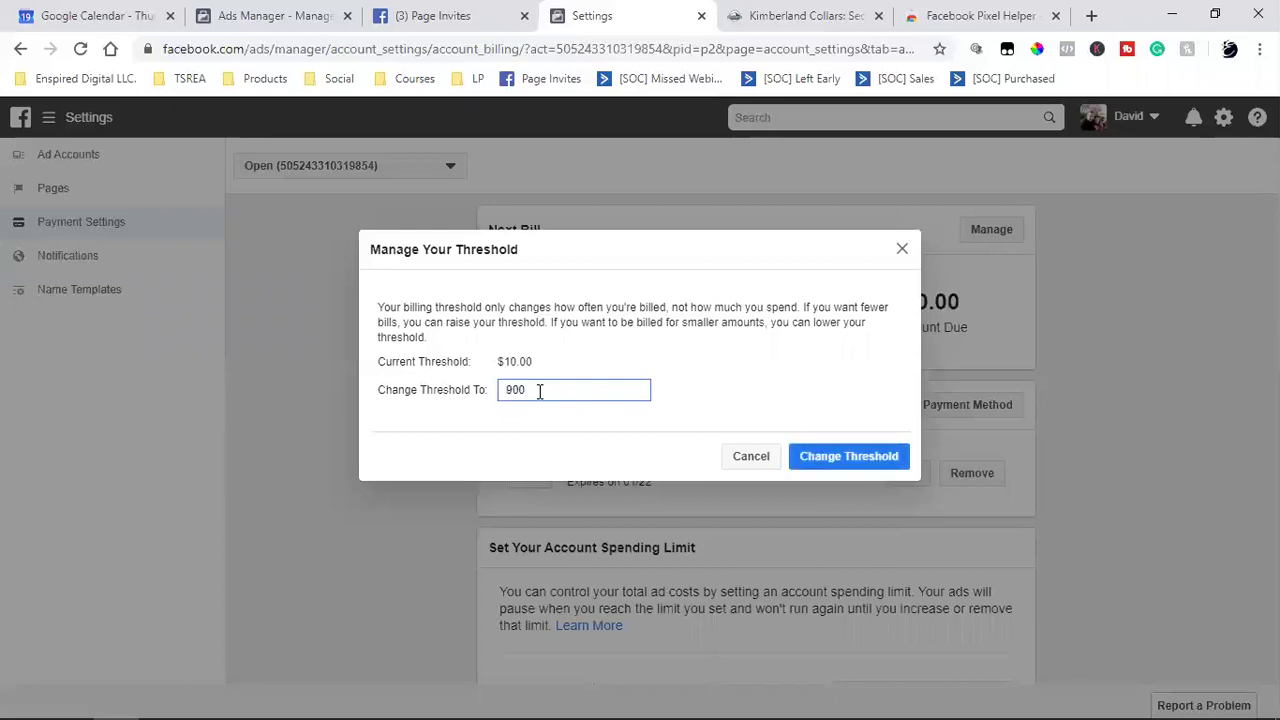
click(847, 460)
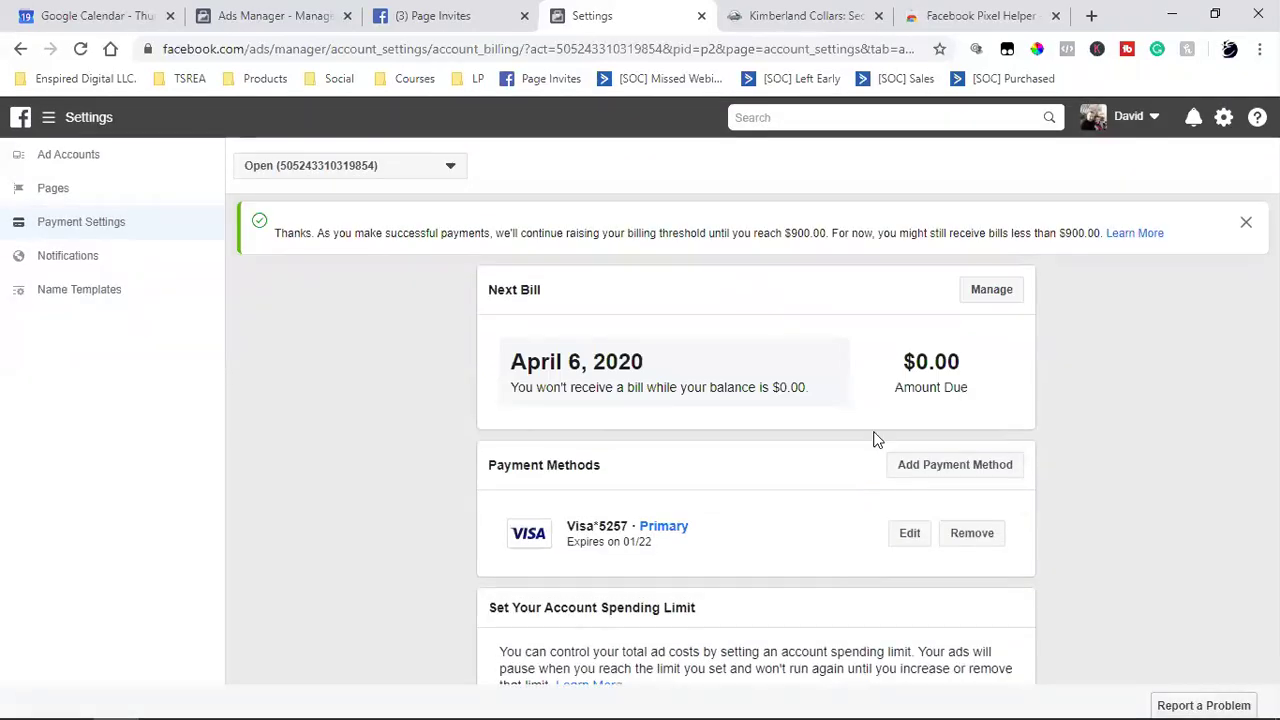
drag(519, 232, 1080, 233)
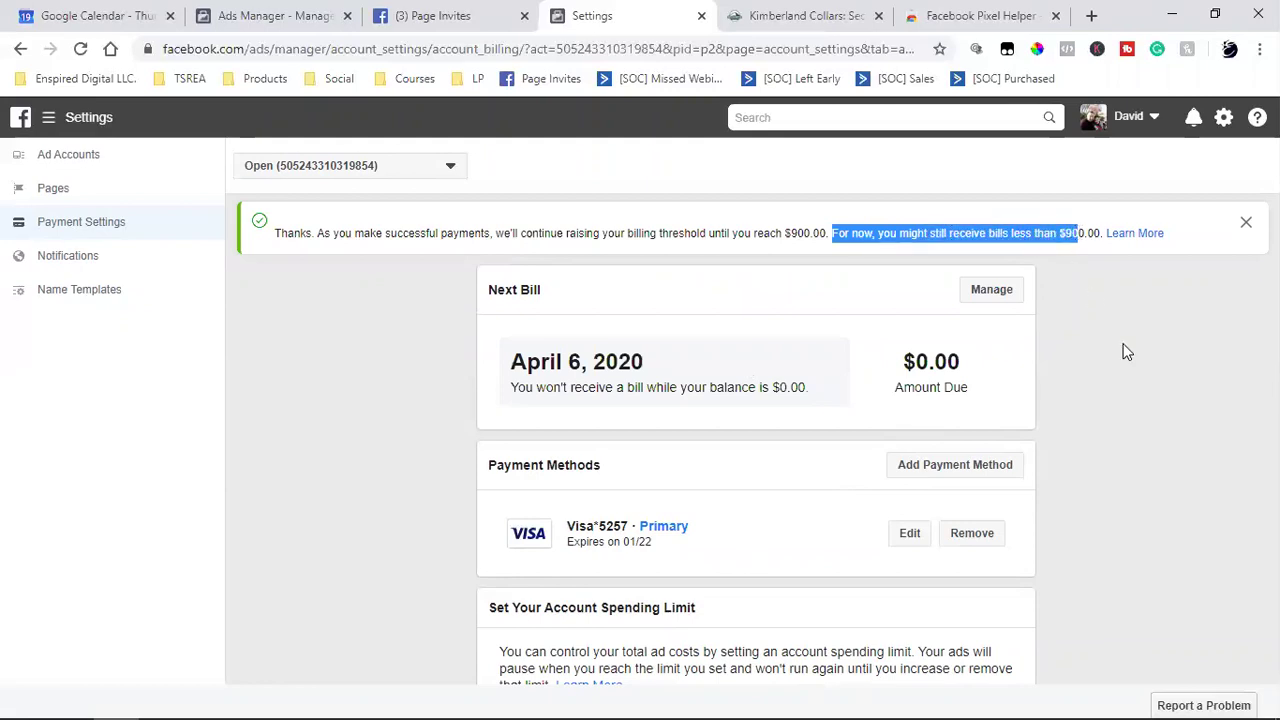
Clear the text highlight, and review the current billing threshold and the field for changing it in the threshold settings.
click(1128, 335)
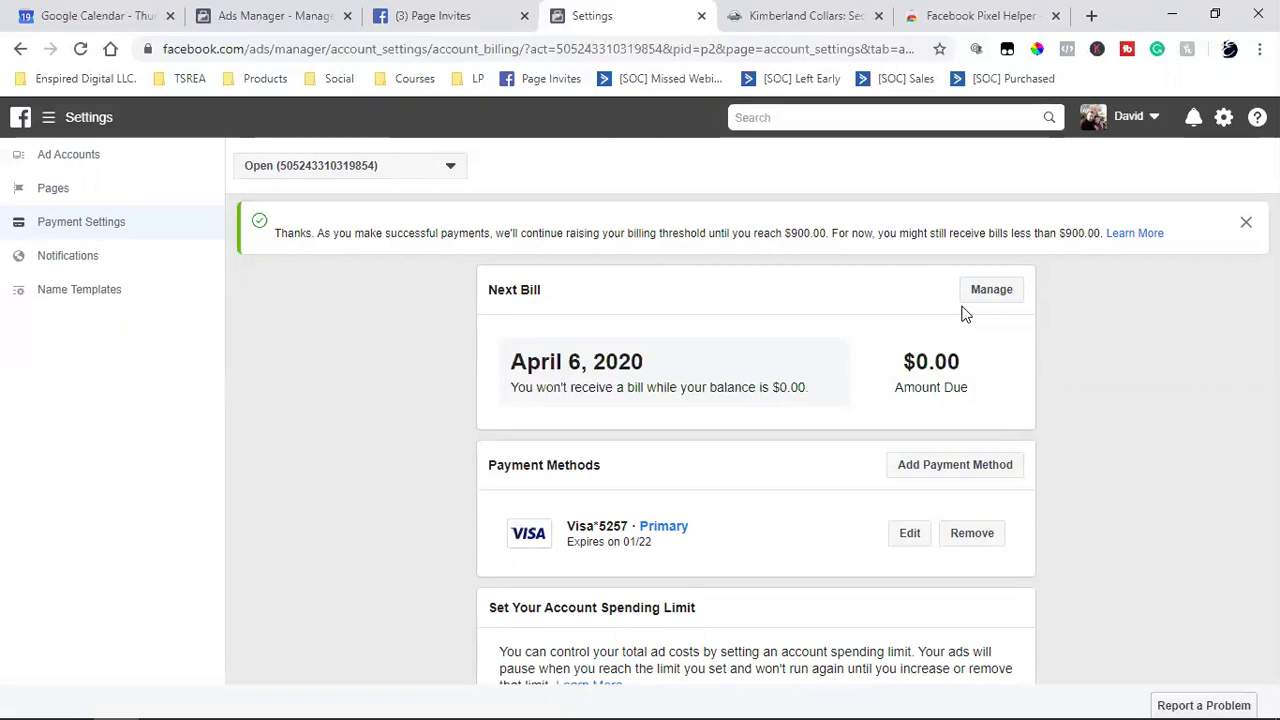
click(991, 290)
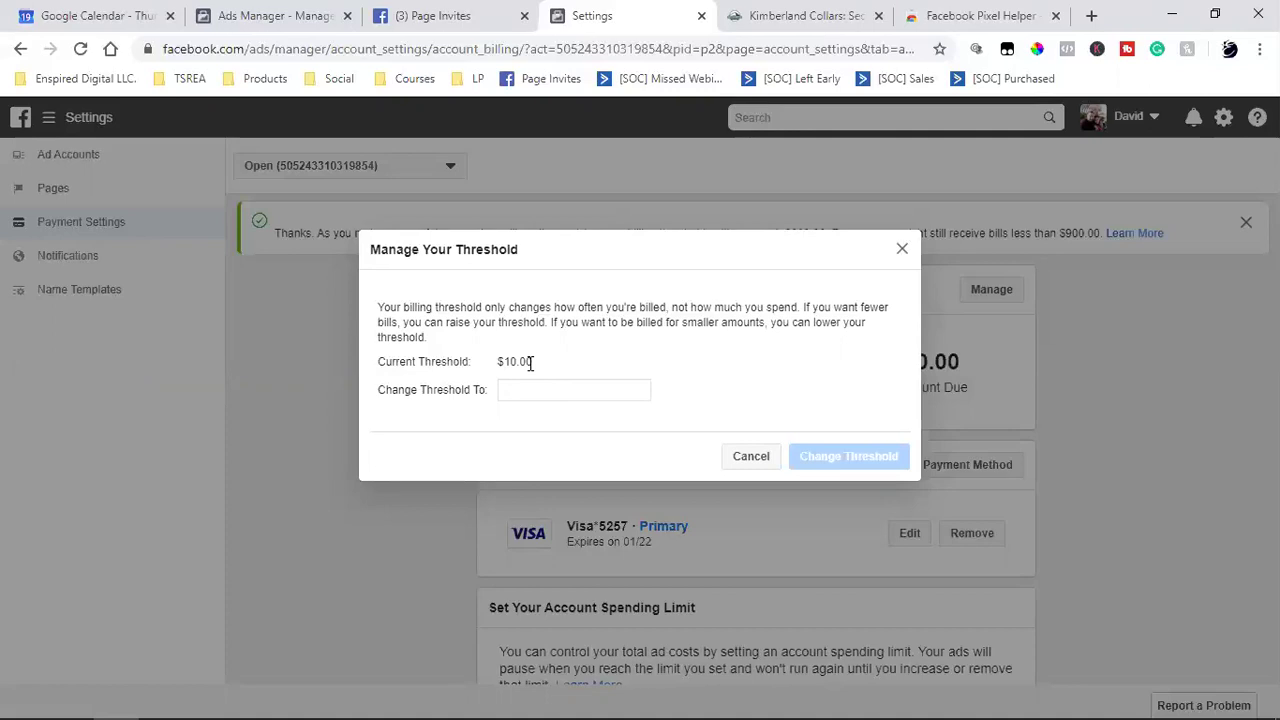
click(902, 251)
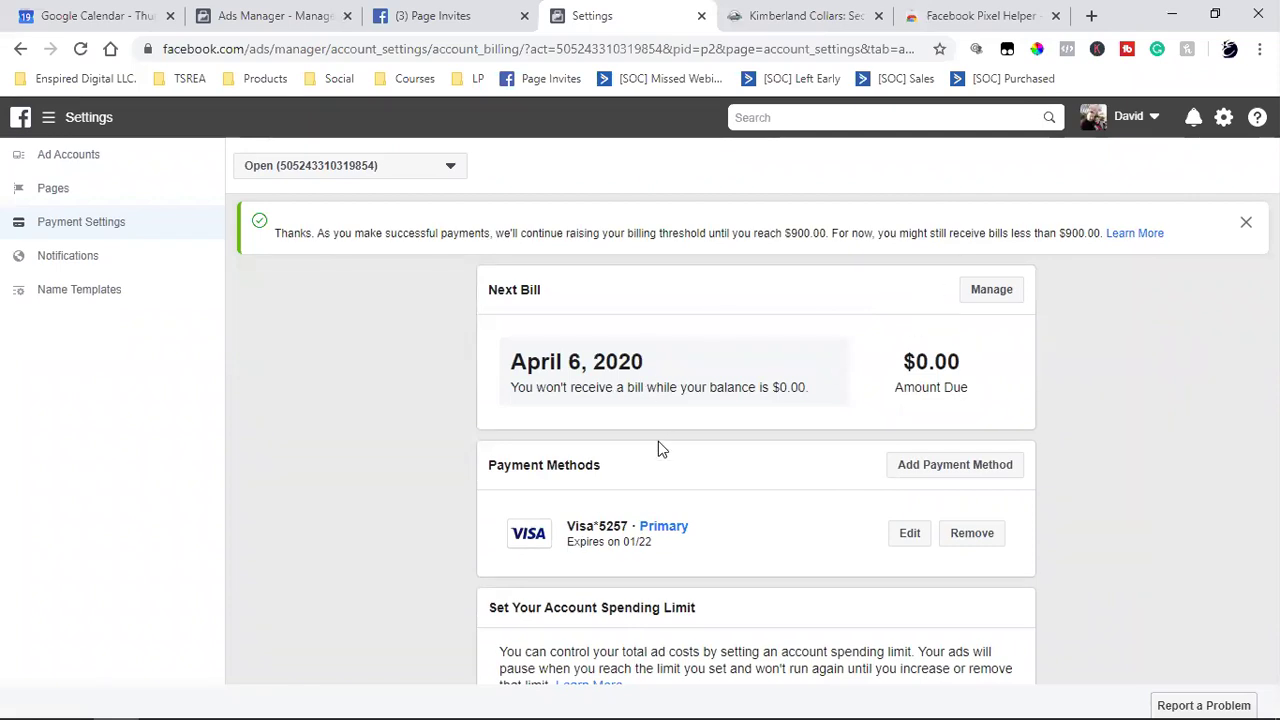
click(1010, 299)
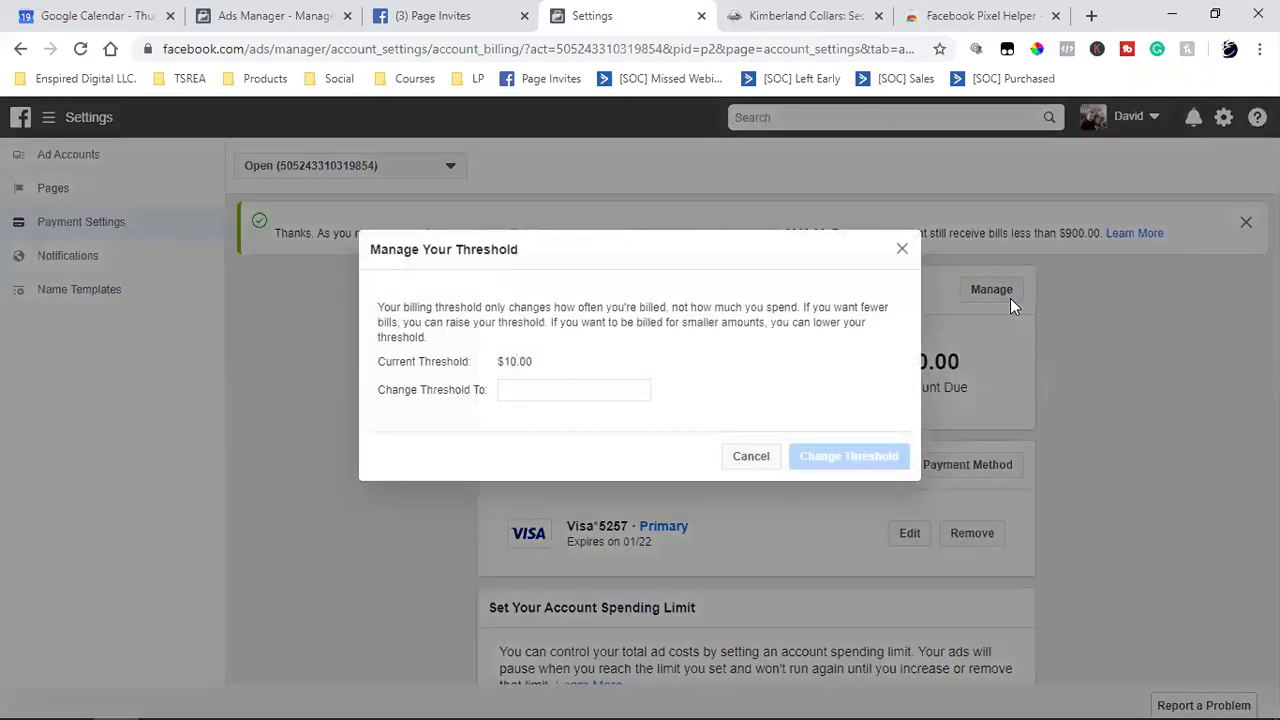
click(543, 391)
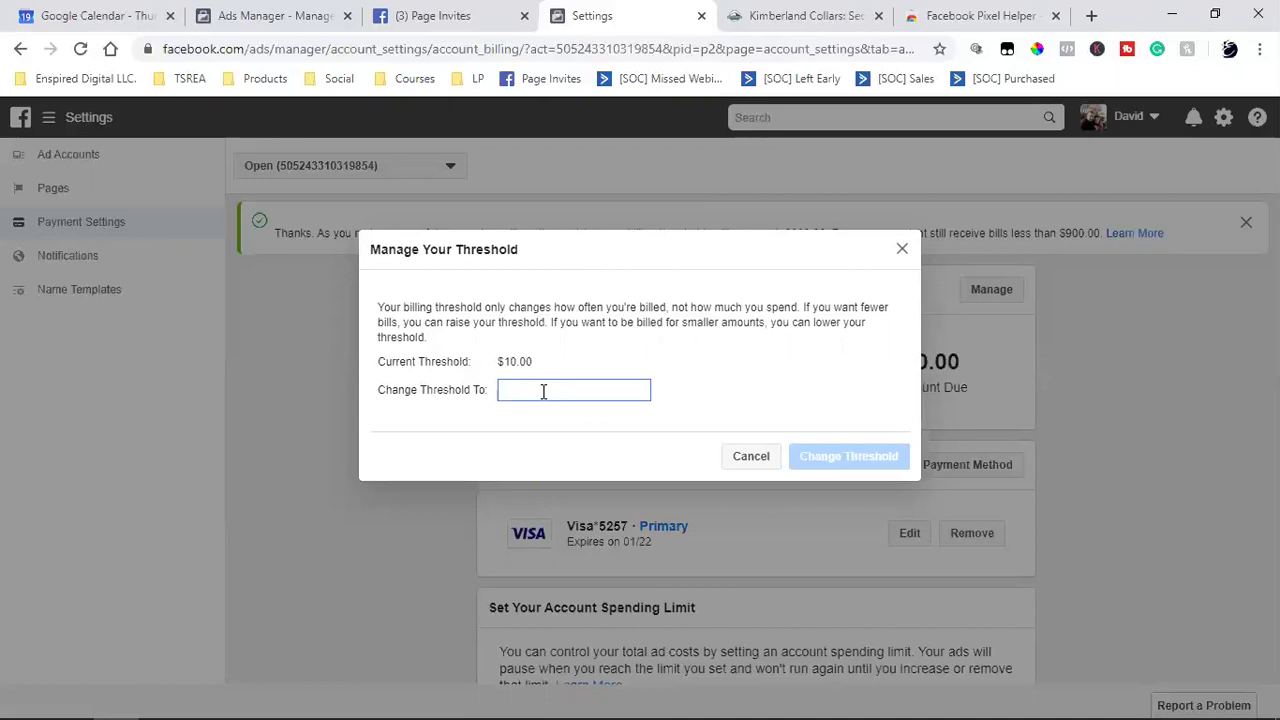
click(904, 250)
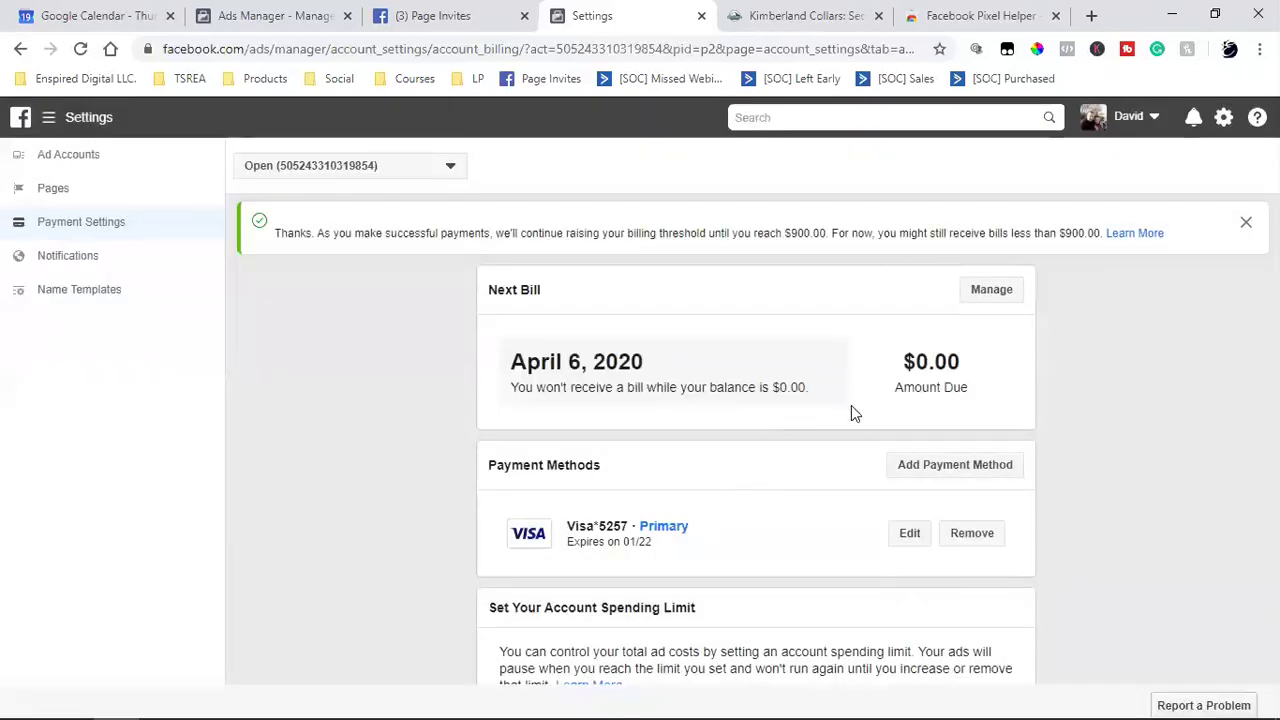
Highlight the next bill date, and reopen the billing threshold settings to show where a new threshold is entered.
double_click(530, 368)
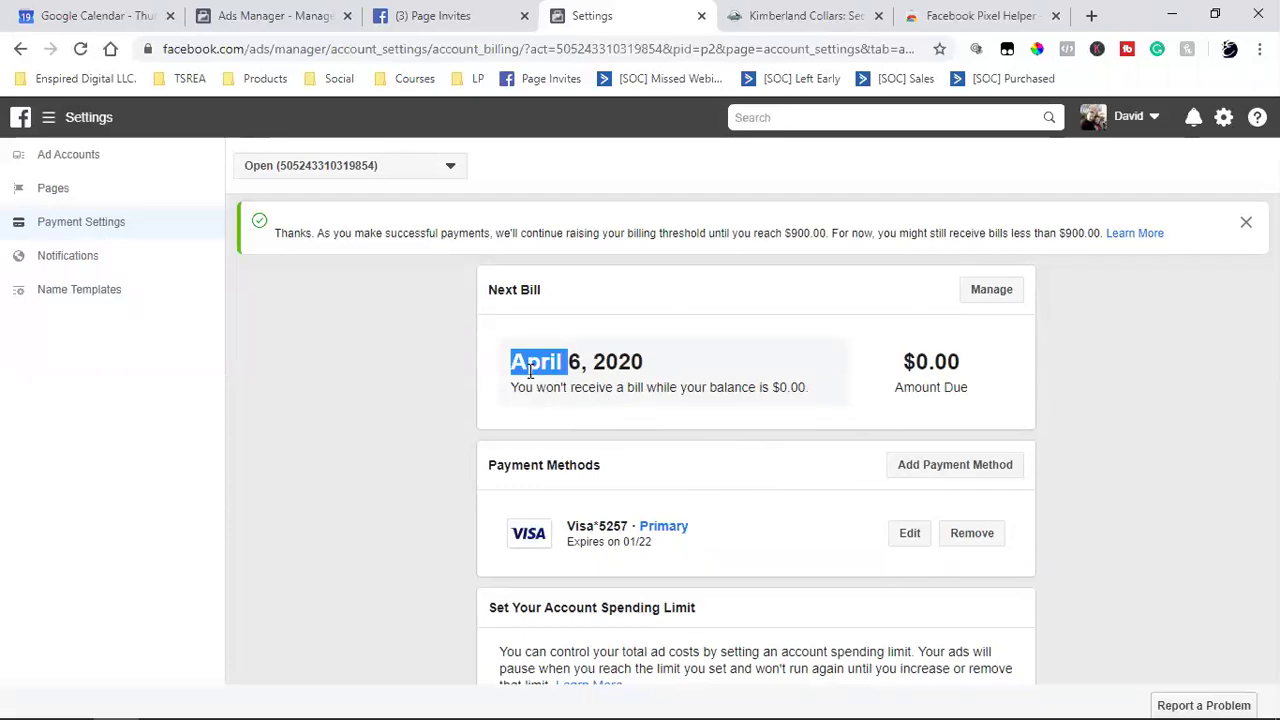
triple_click(533, 366)
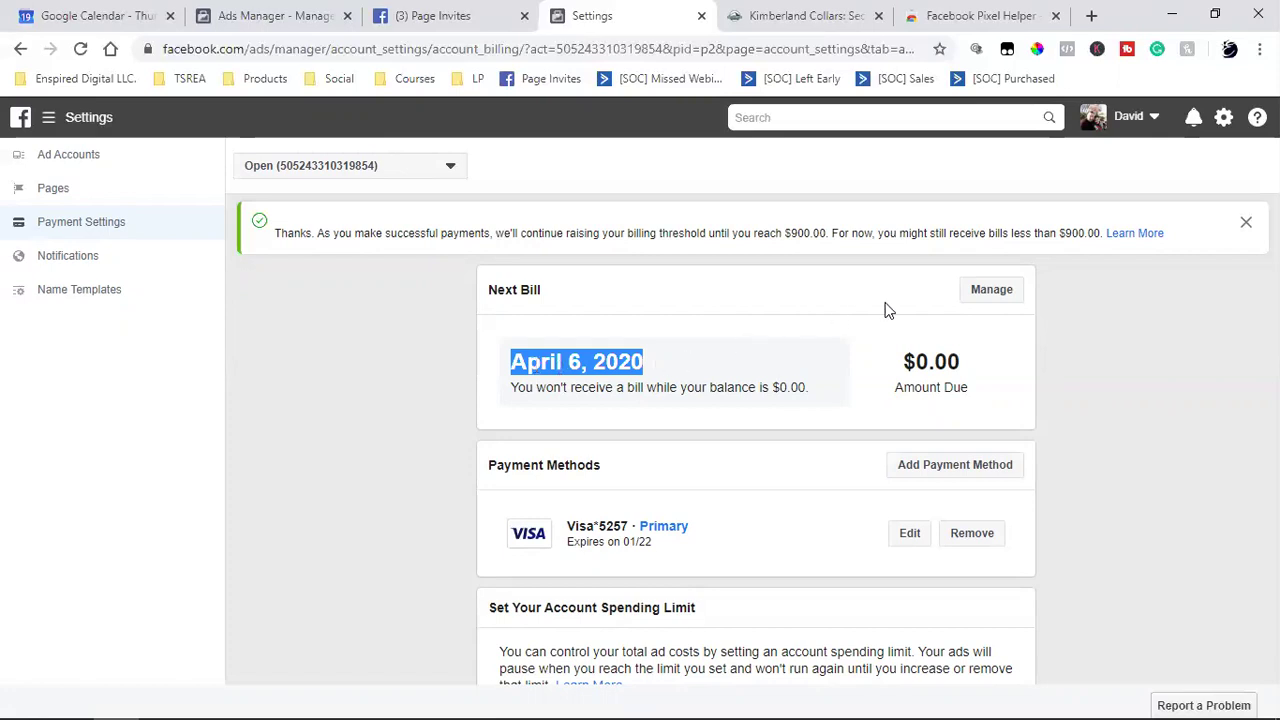
click(979, 297)
click(551, 388)
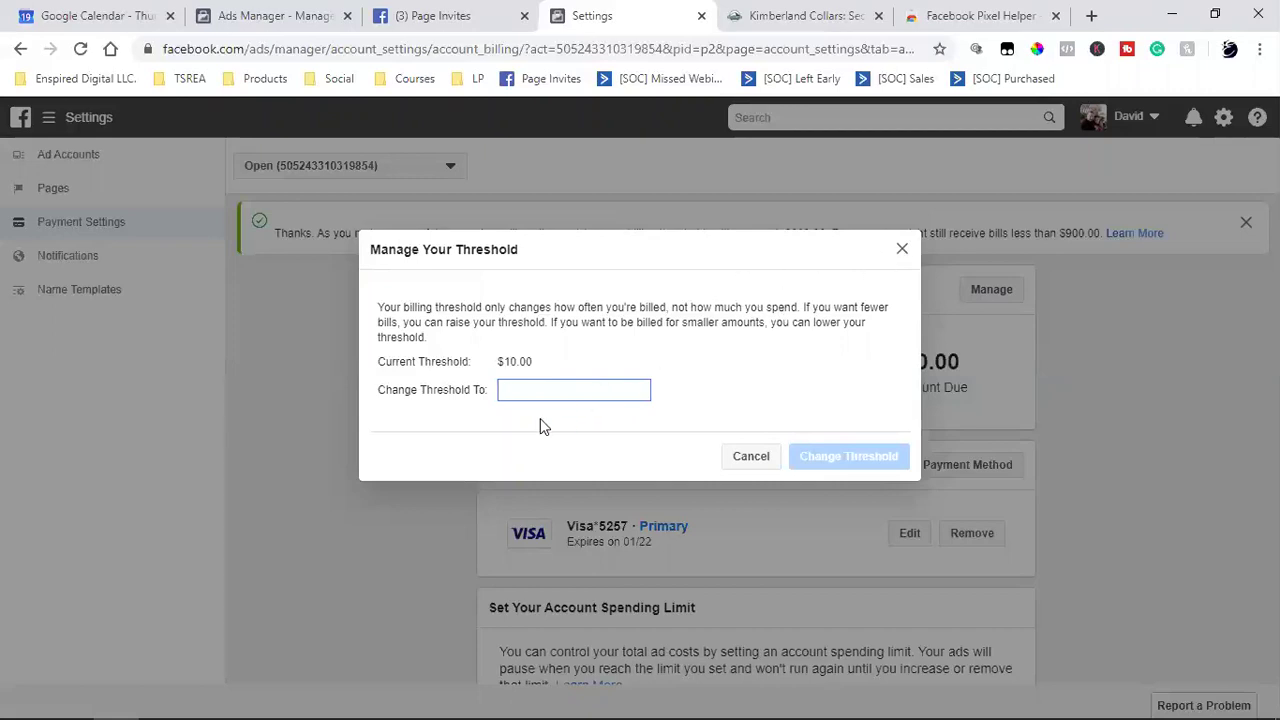
click(902, 249)
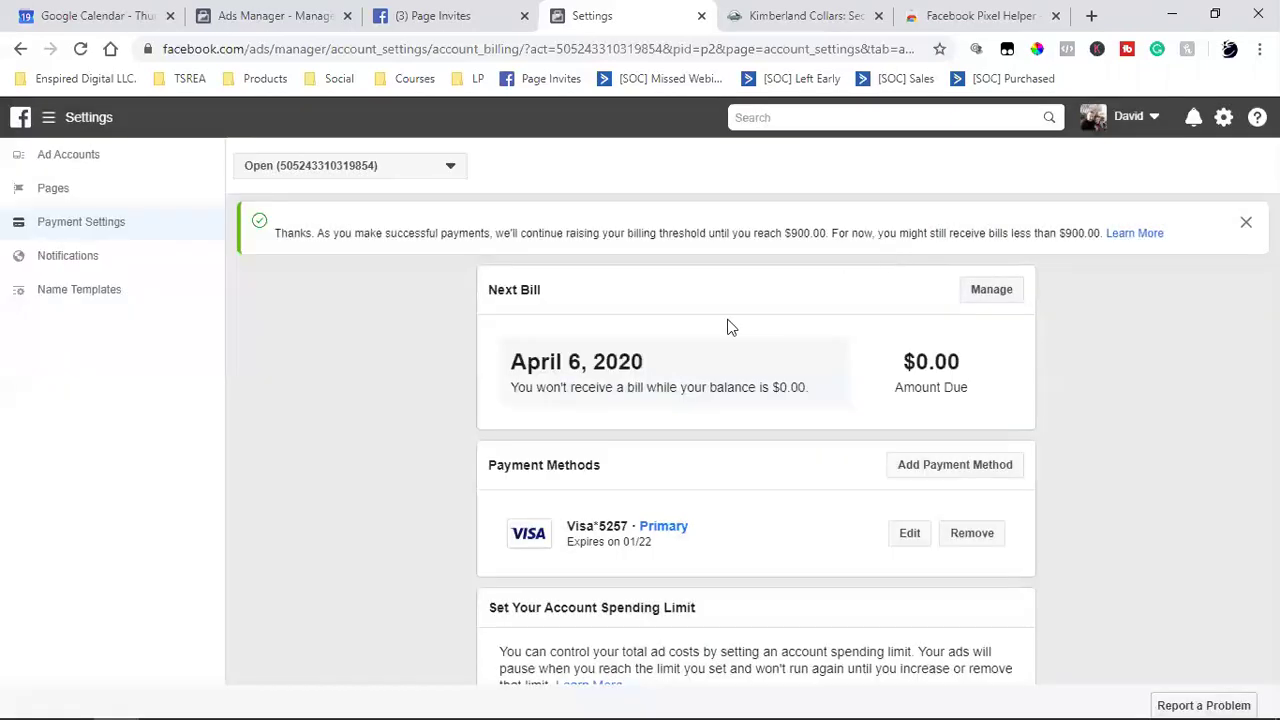
Review the next bill date and the account spending limit details in the ad account's payment settings.
double_click(594, 364)
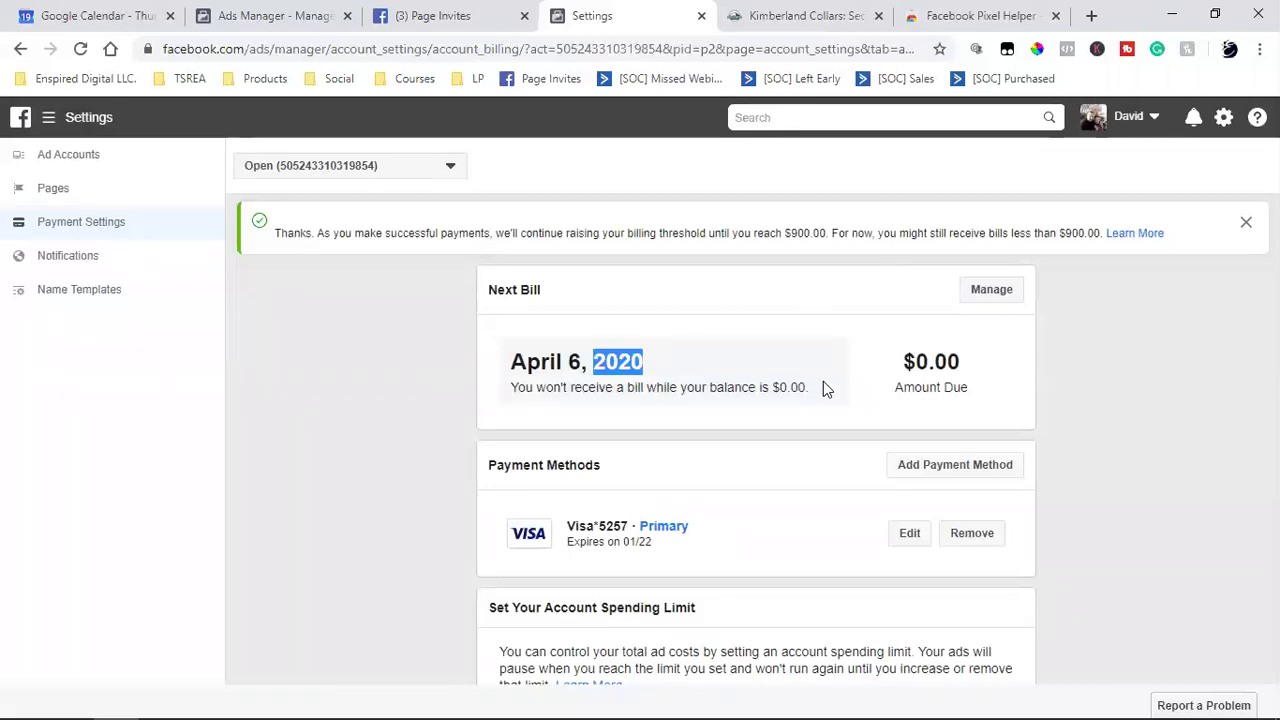
click(1040, 381)
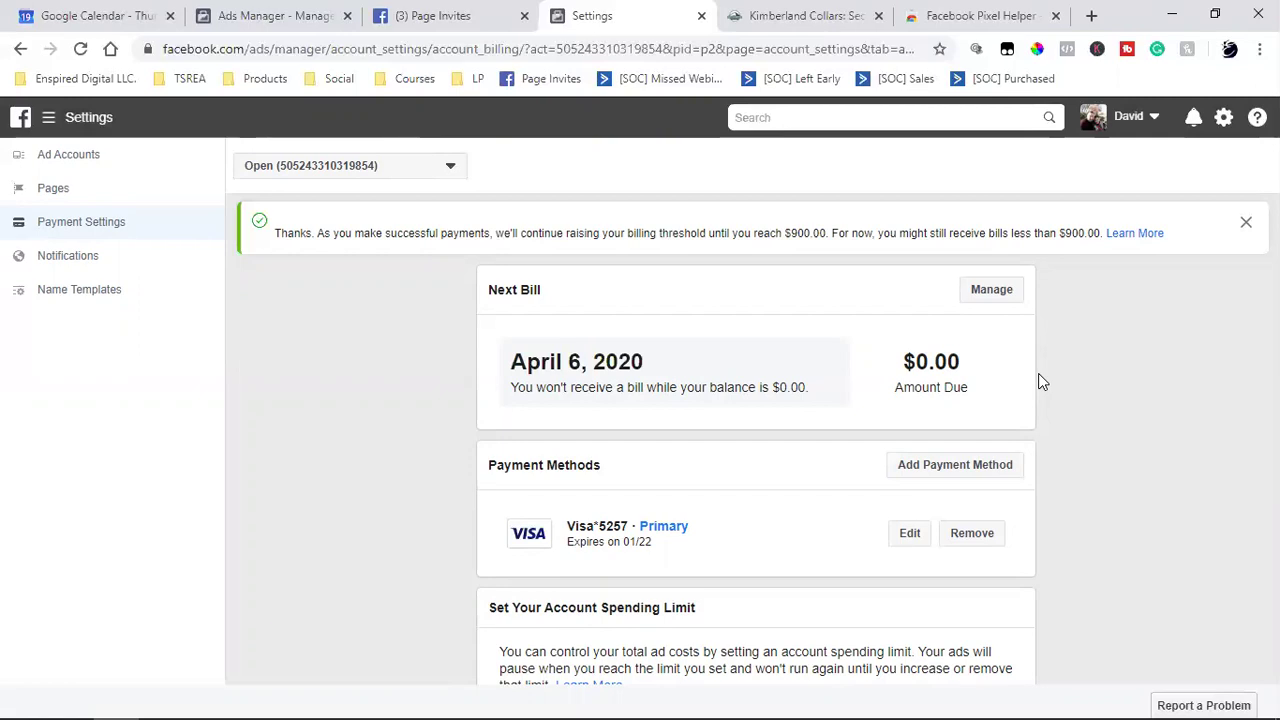
scroll(1038, 381, down, 2)
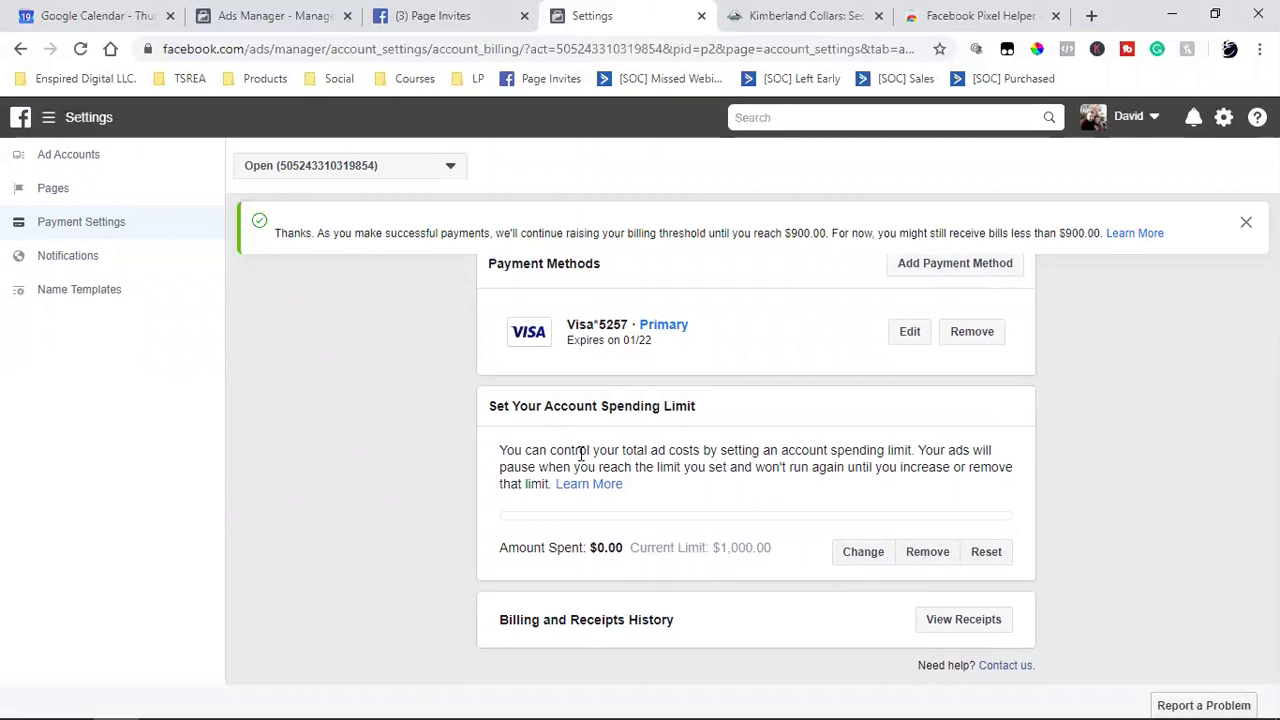
drag(588, 452, 732, 466)
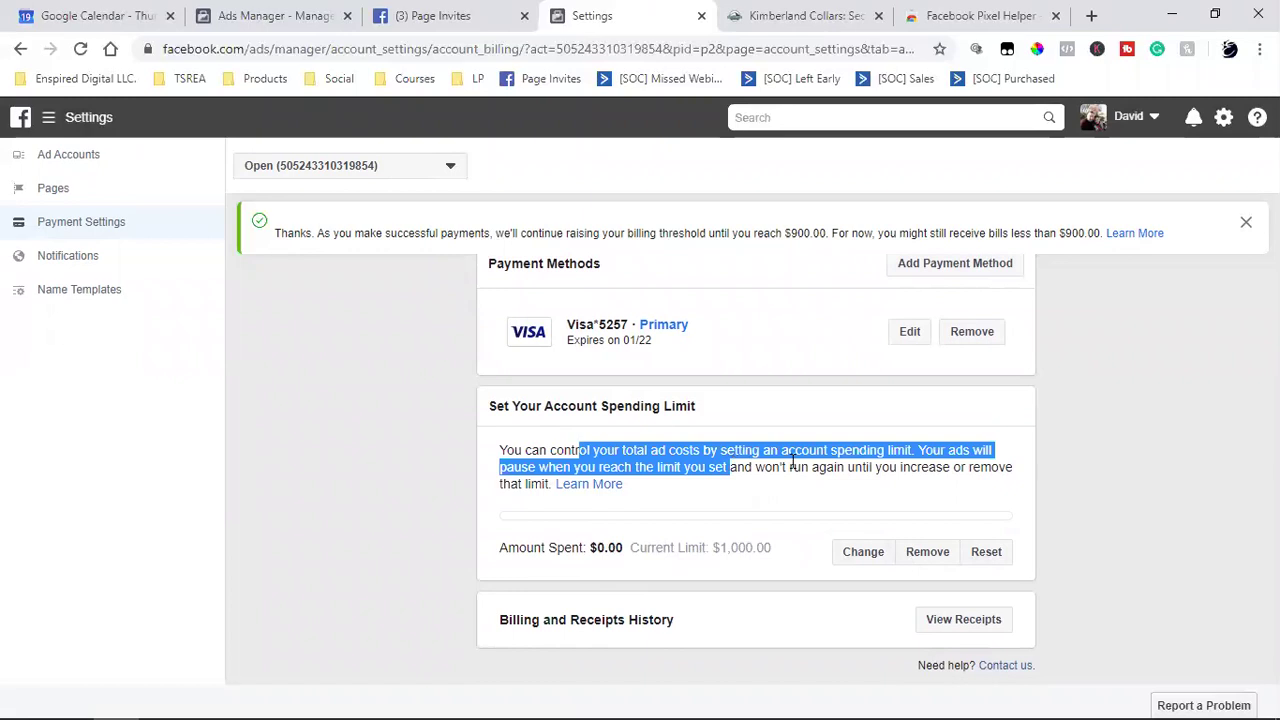
click(718, 483)
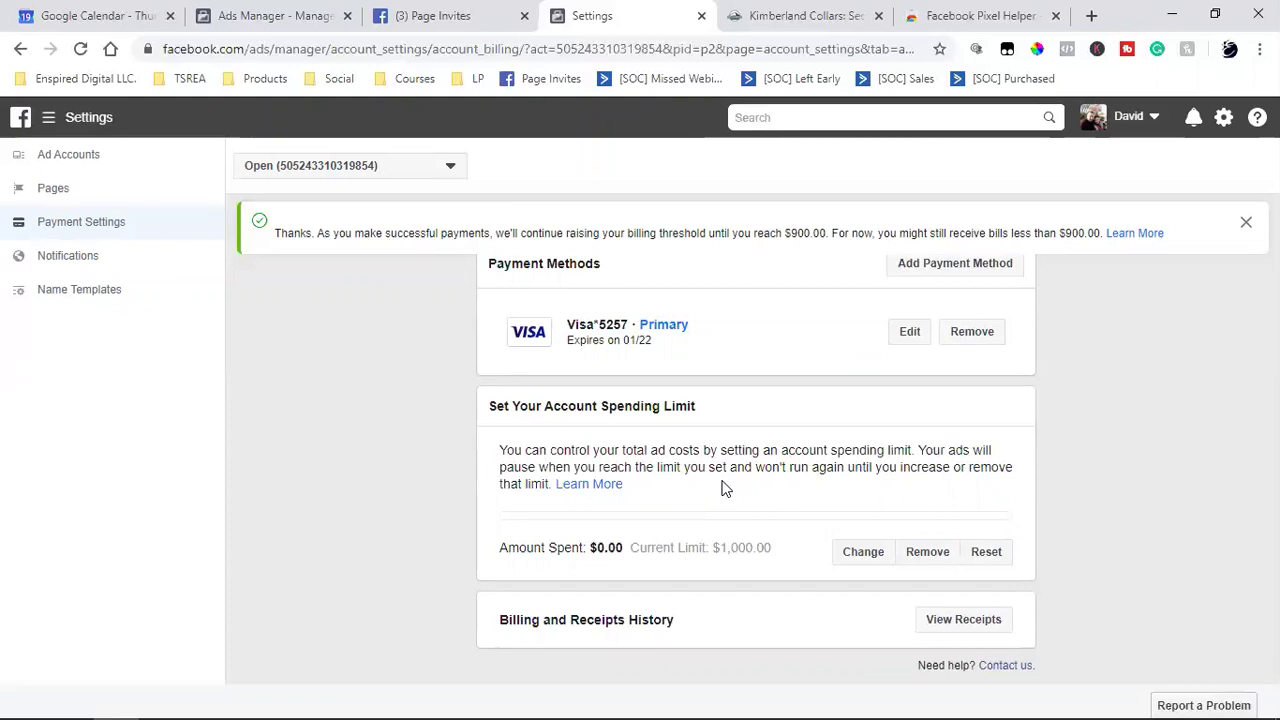
triple_click(704, 550)
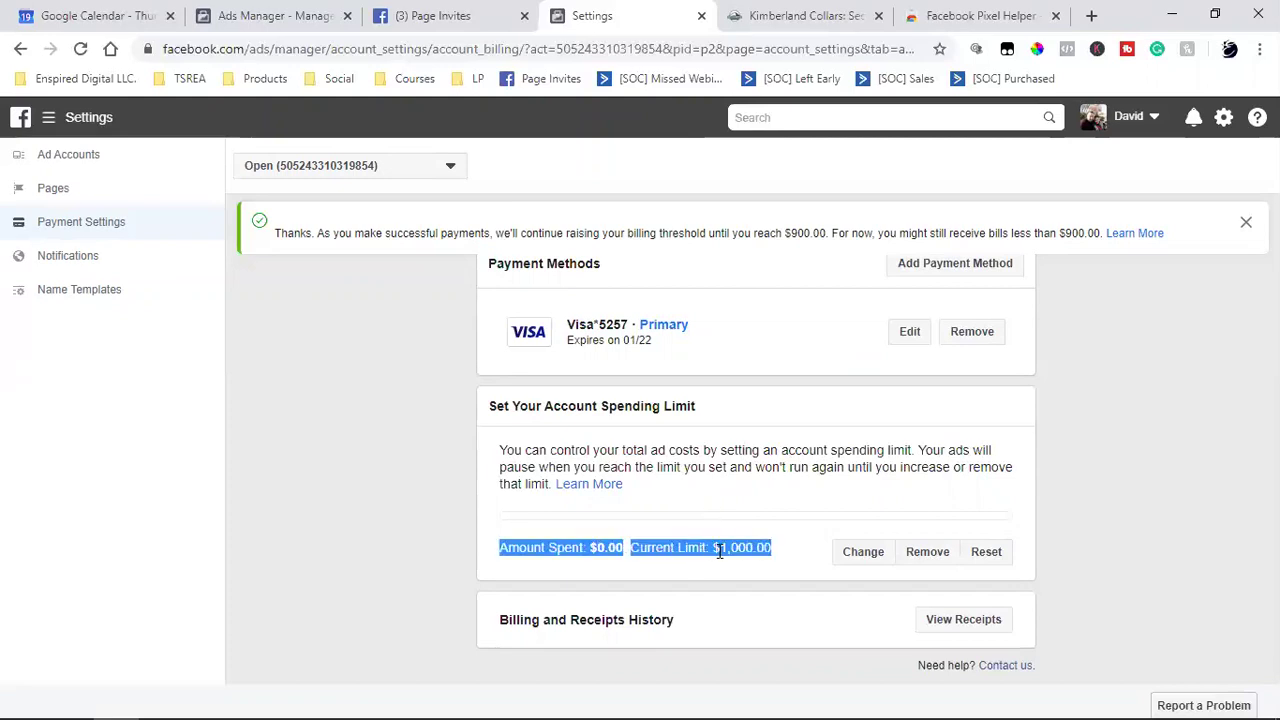
click(718, 551)
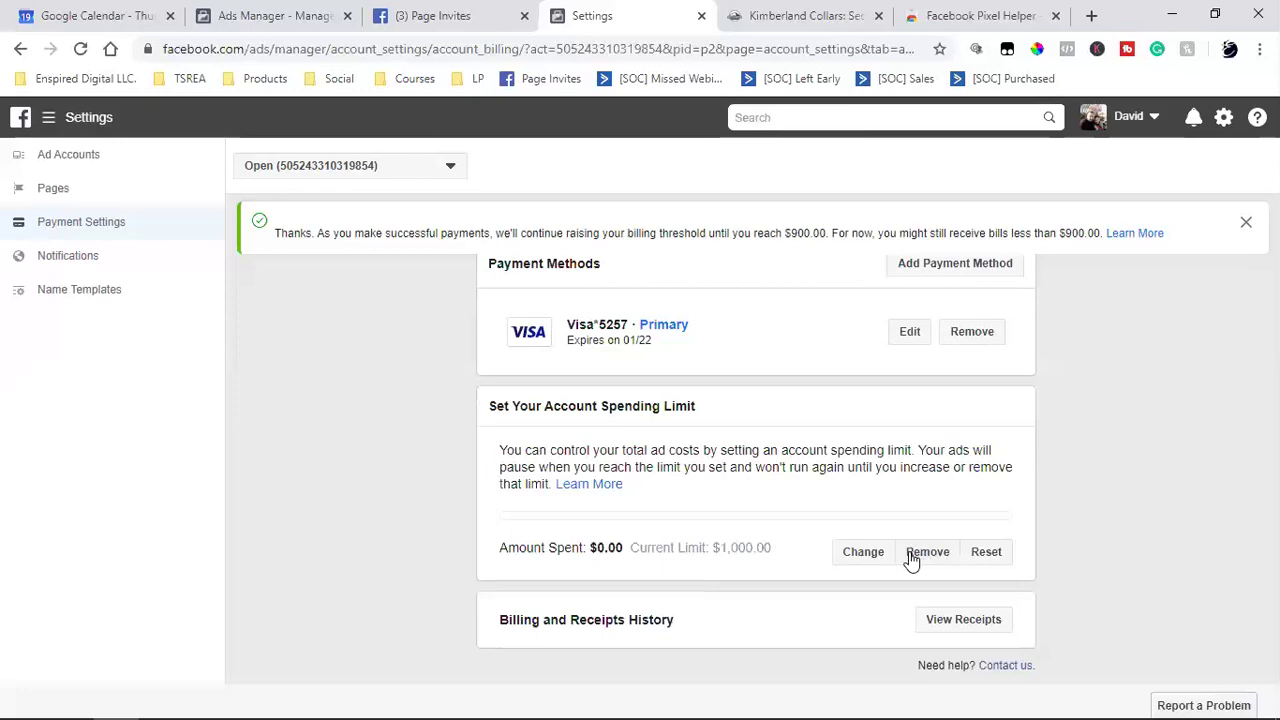
Change the ad account's spending limit to 5000 USD.
click(862, 552)
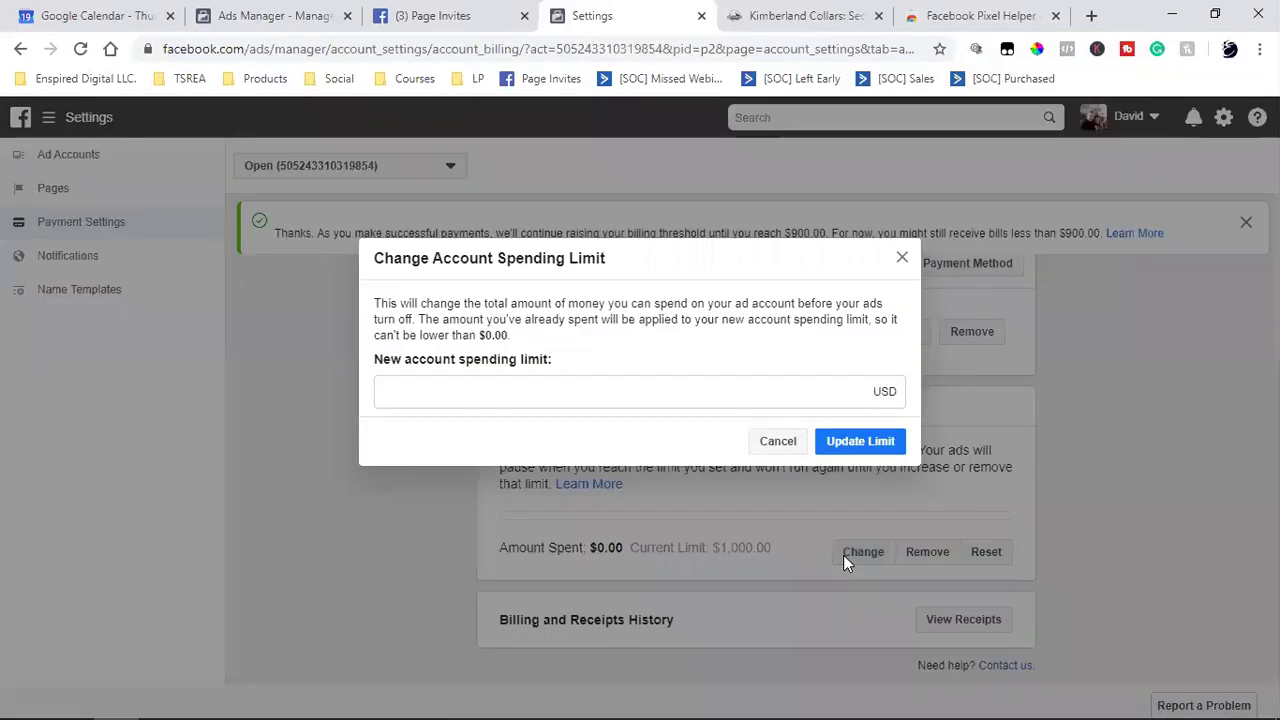
click(624, 390)
text(5000)
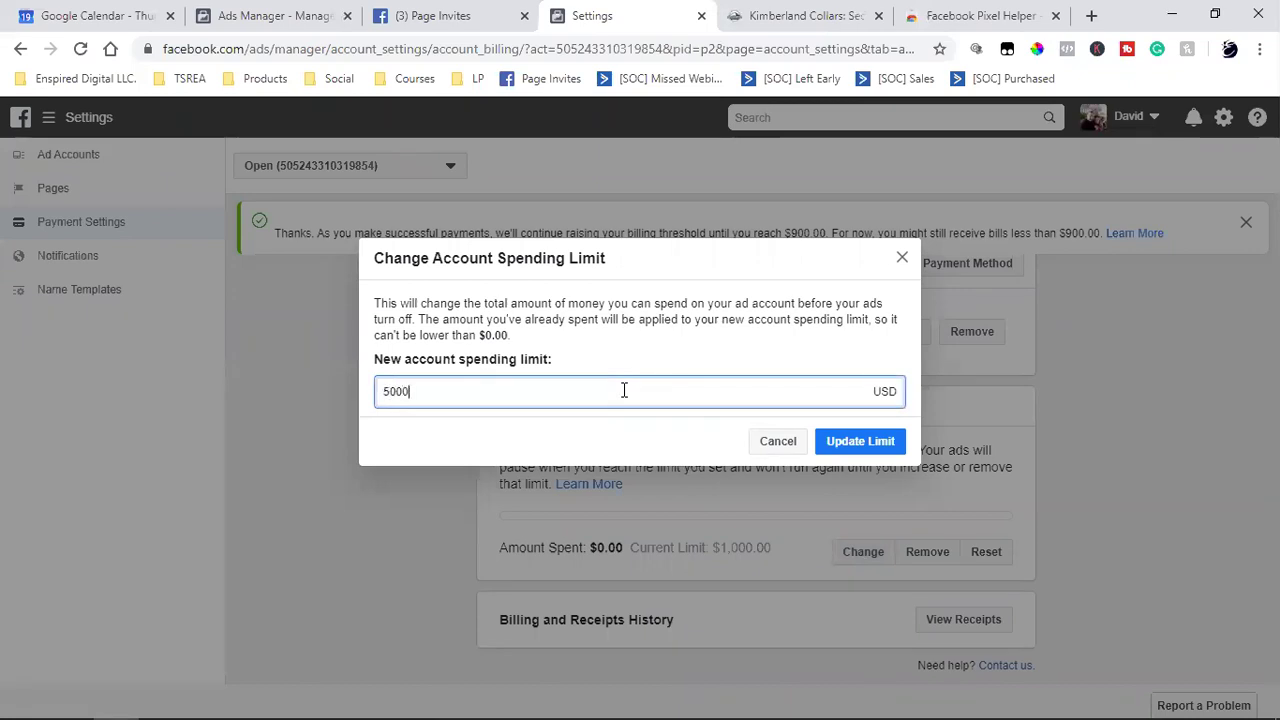
click(845, 443)
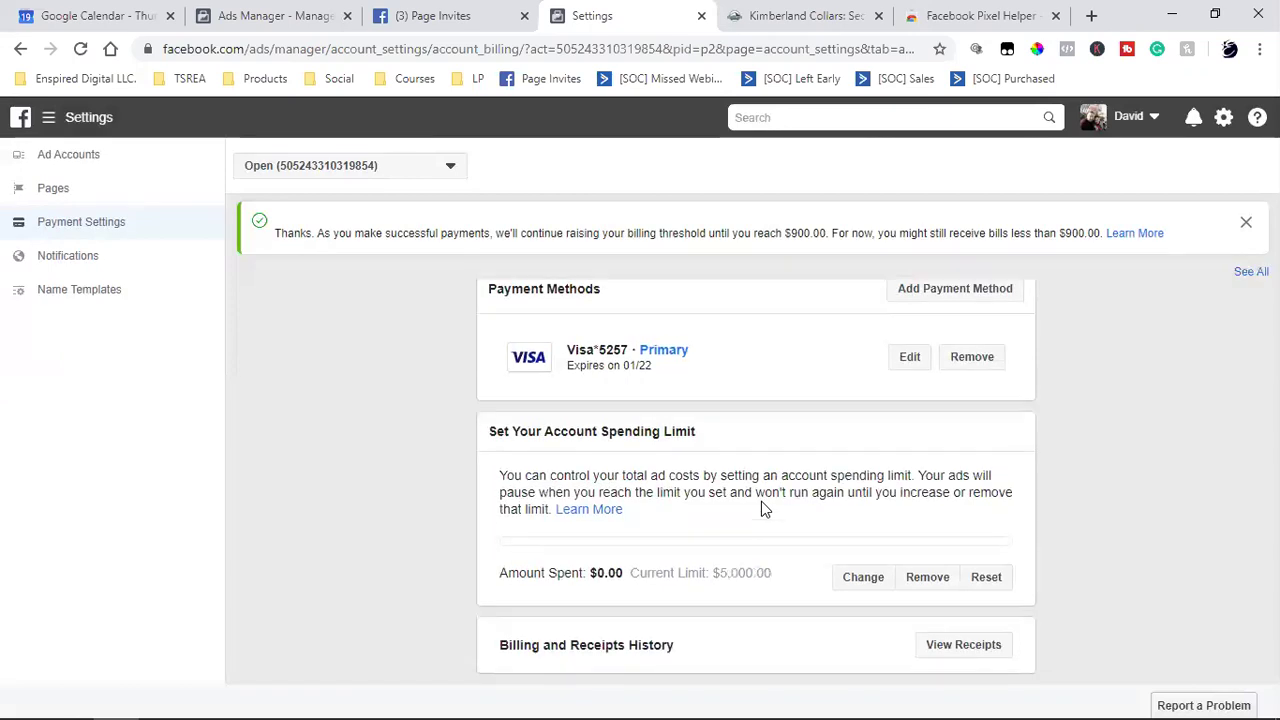
double_click(740, 573)
click(1105, 528)
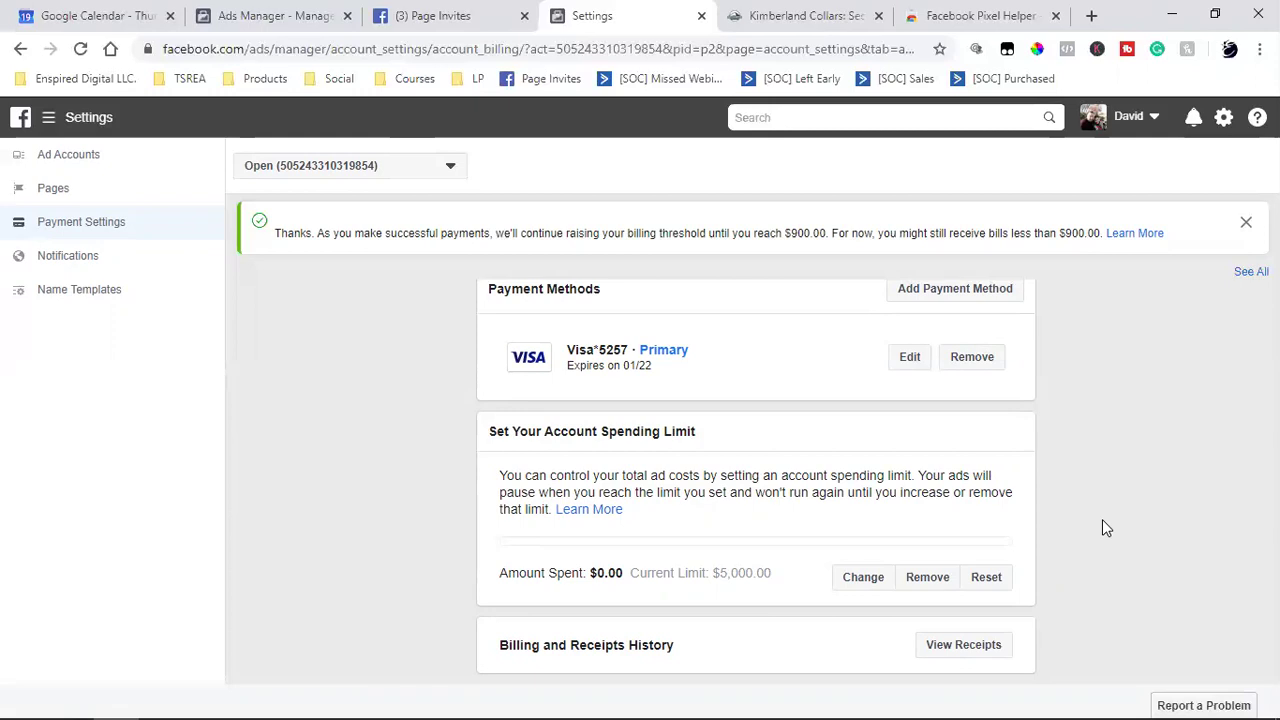
scroll(1102, 519, down, 1)
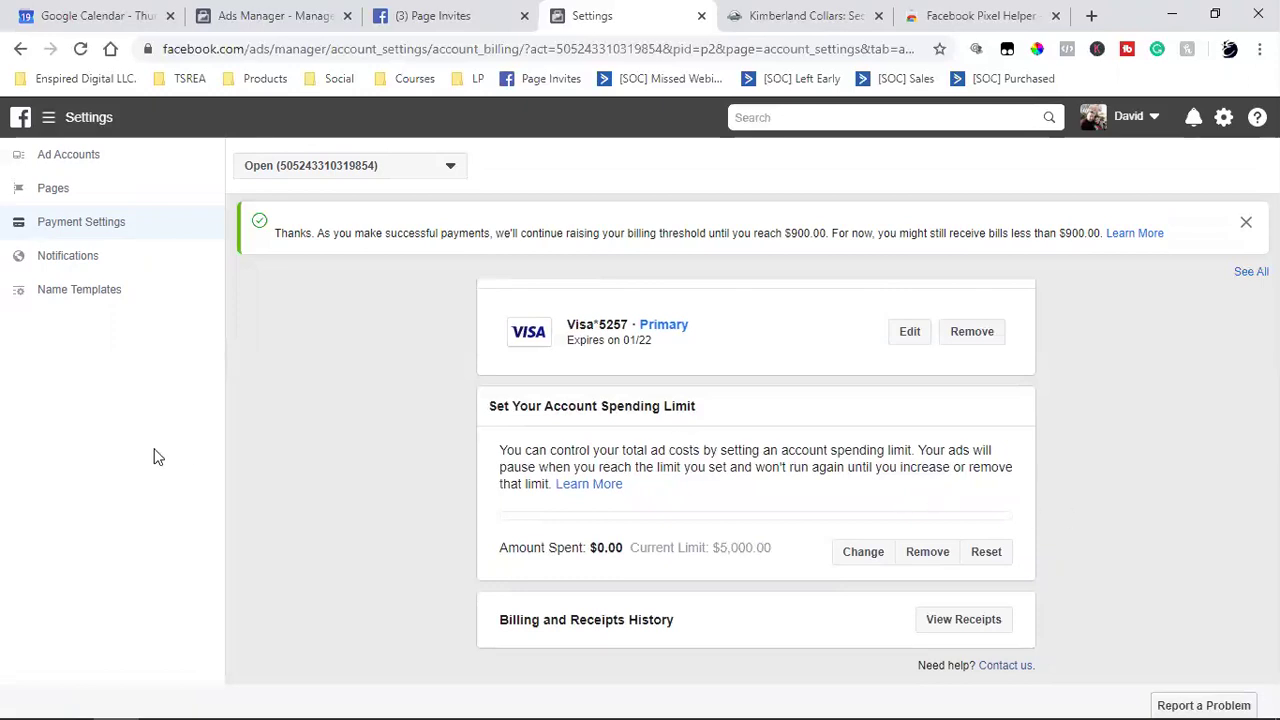
Open Audience Insights from the full list of tools and start with the Everyone on Facebook audience.
click(50, 120)
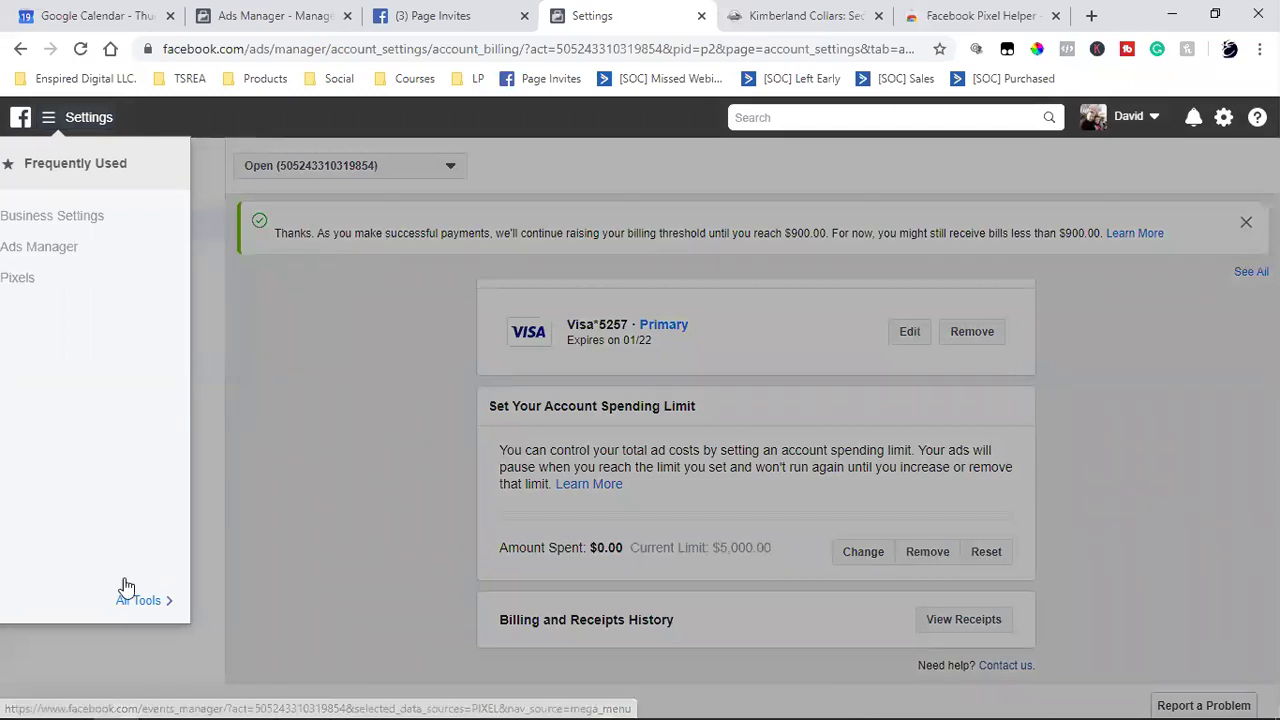
mouse_move(134, 601)
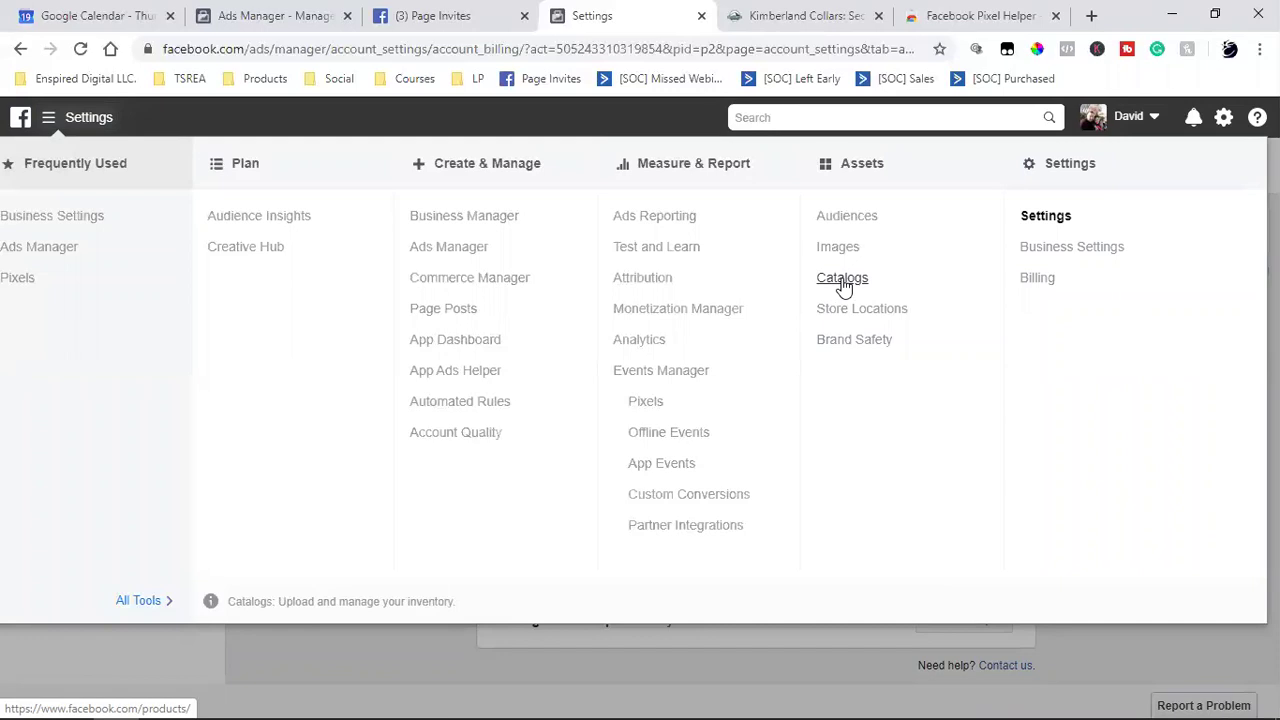
click(253, 218)
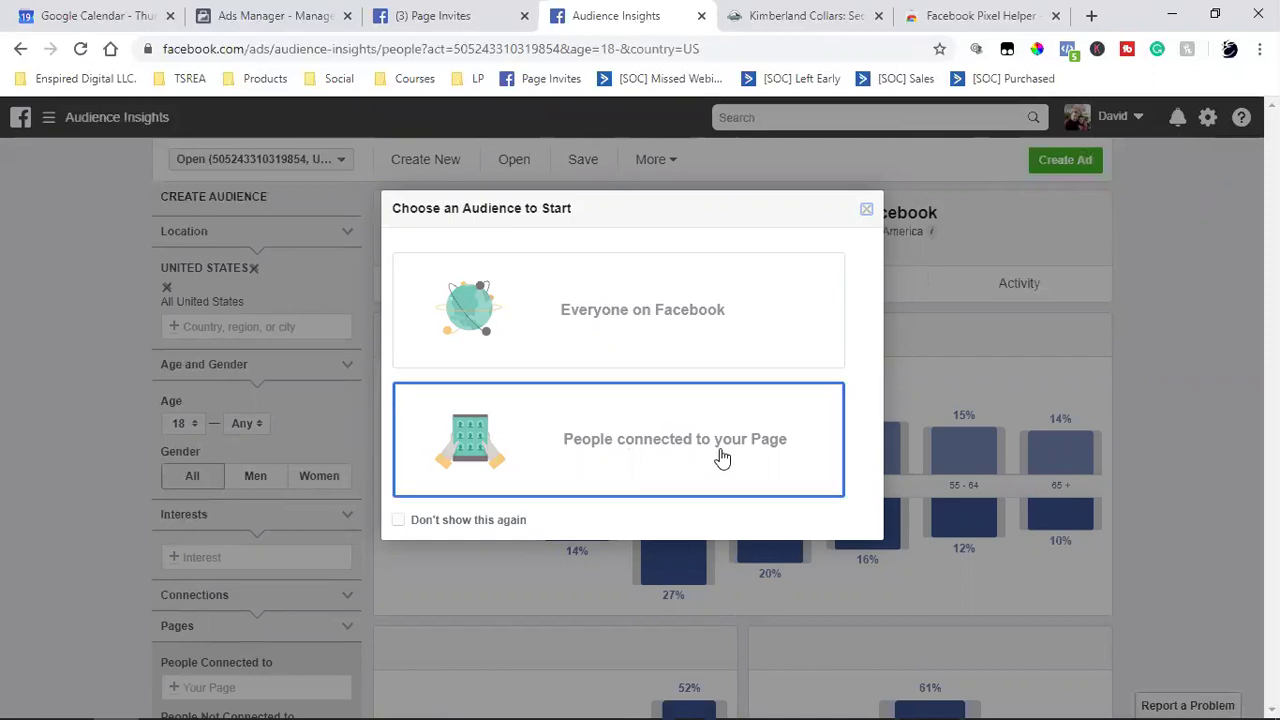
click(674, 360)
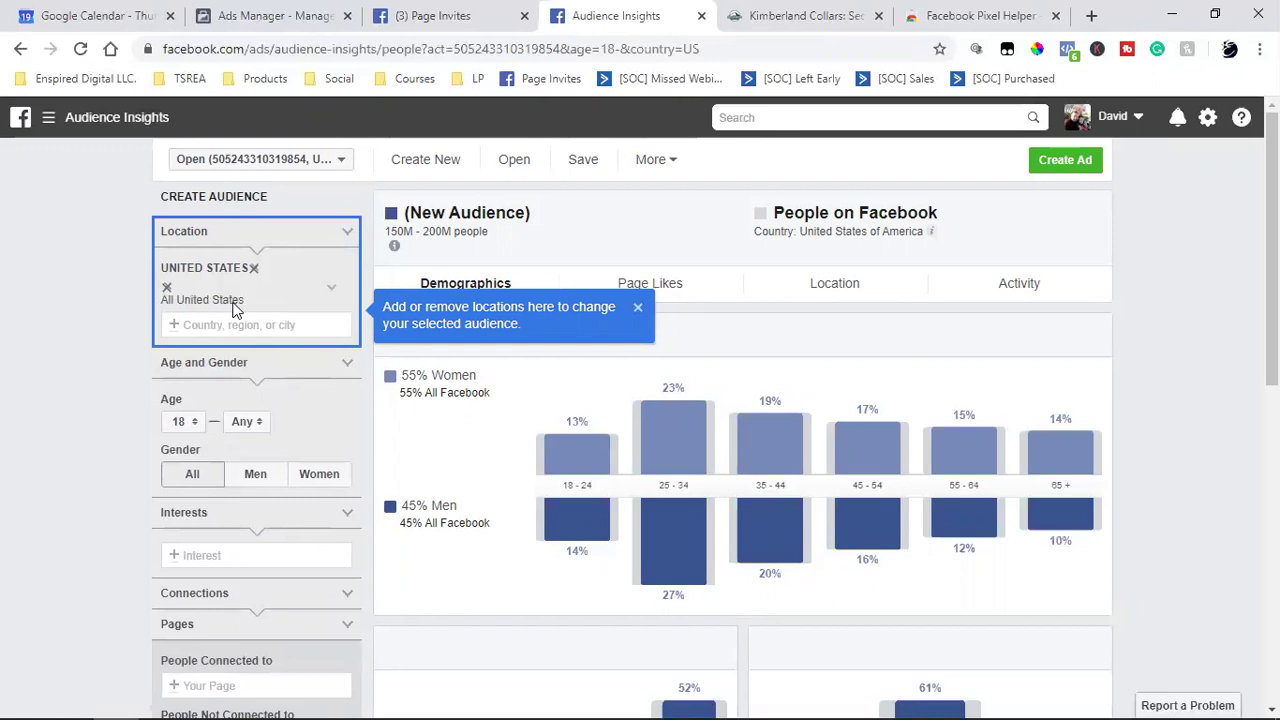
click(205, 366)
click(205, 366)
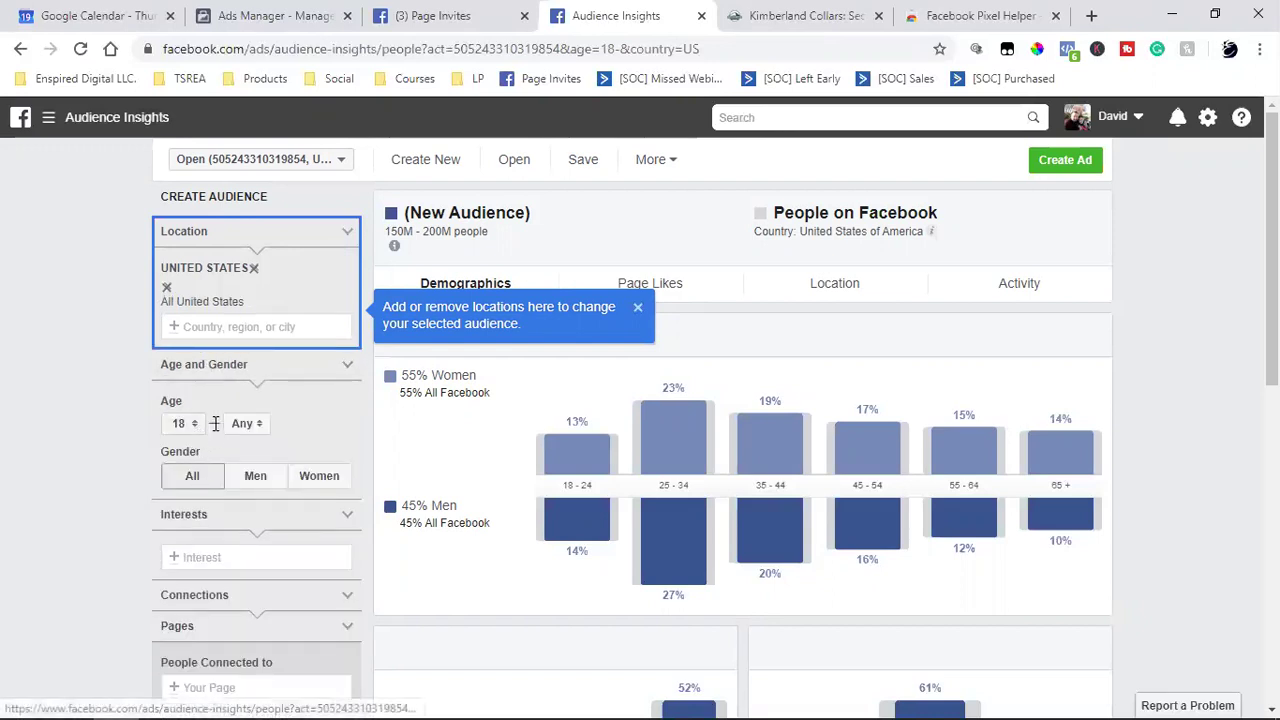
click(240, 555)
text(dogs)
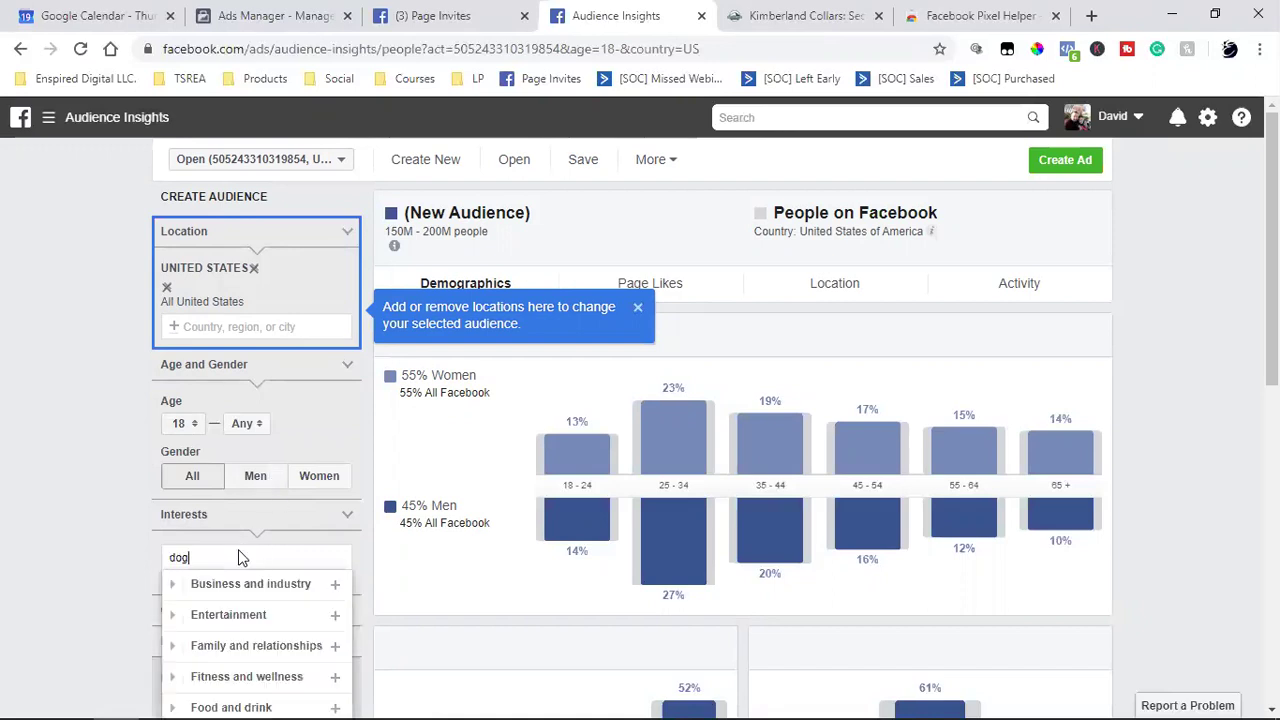
click(68, 497)
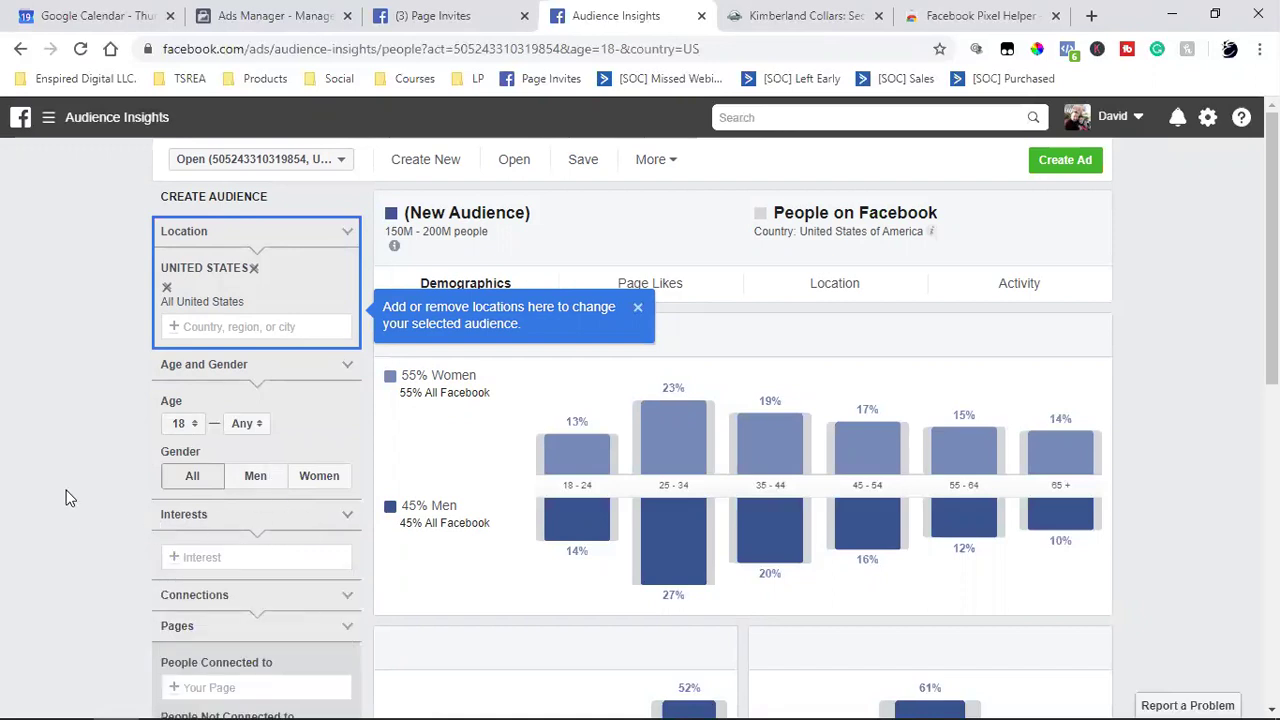
Look through the new audience's demographics, dismiss the location tip, and view the audience's Page Likes.
scroll(60, 505, down, 2)
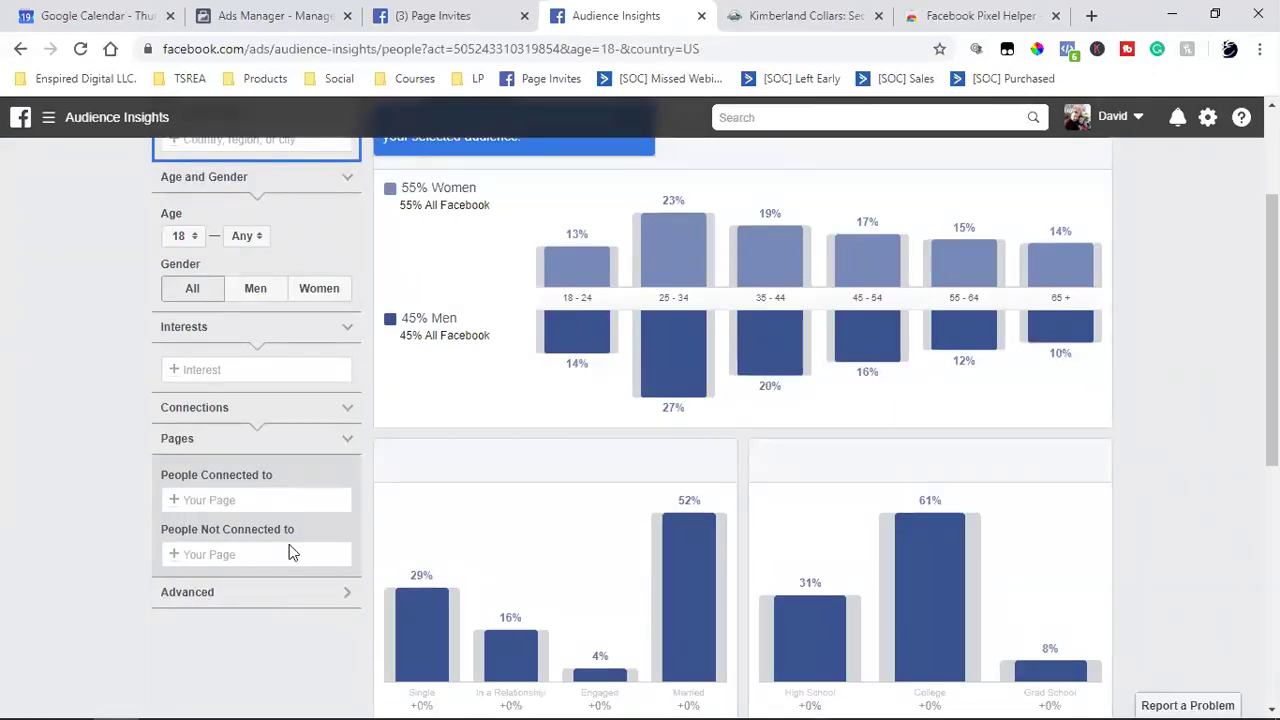
scroll(600, 623, down, 10)
scroll(585, 623, up, 12)
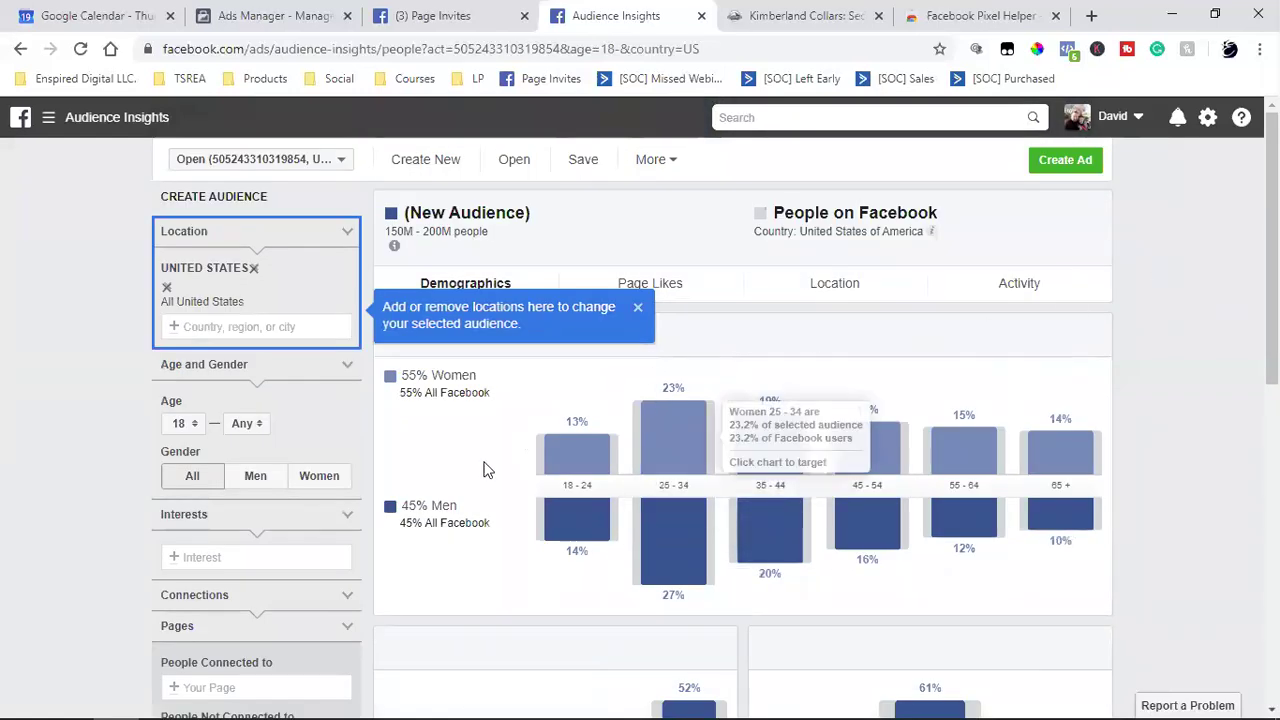
click(637, 311)
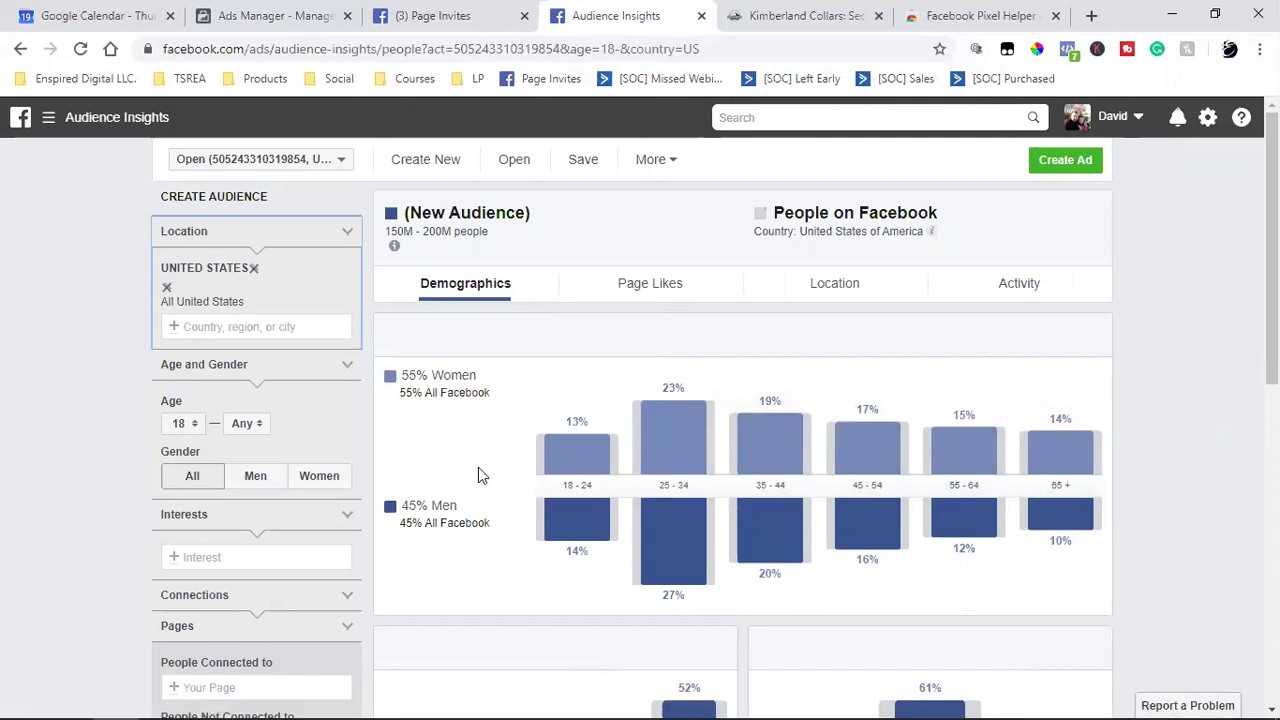
click(633, 290)
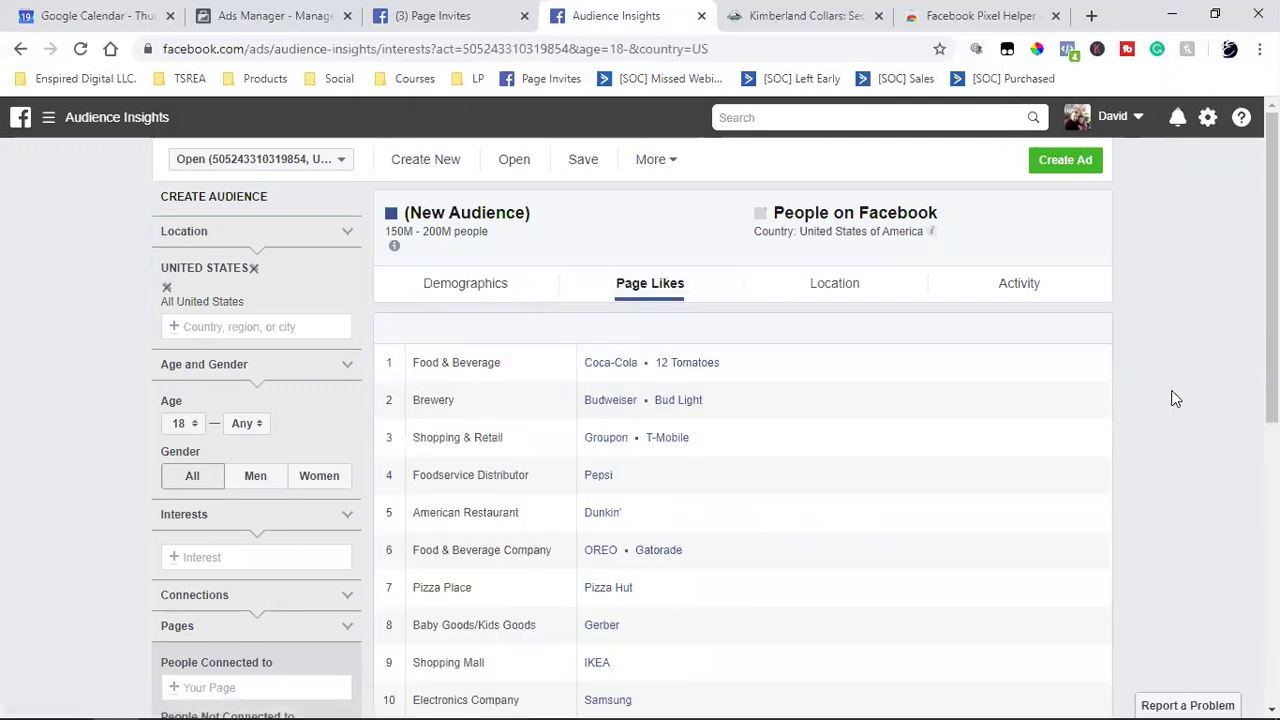
Add Dogs as an interest for the new audience.
scroll(1176, 399, down, 2)
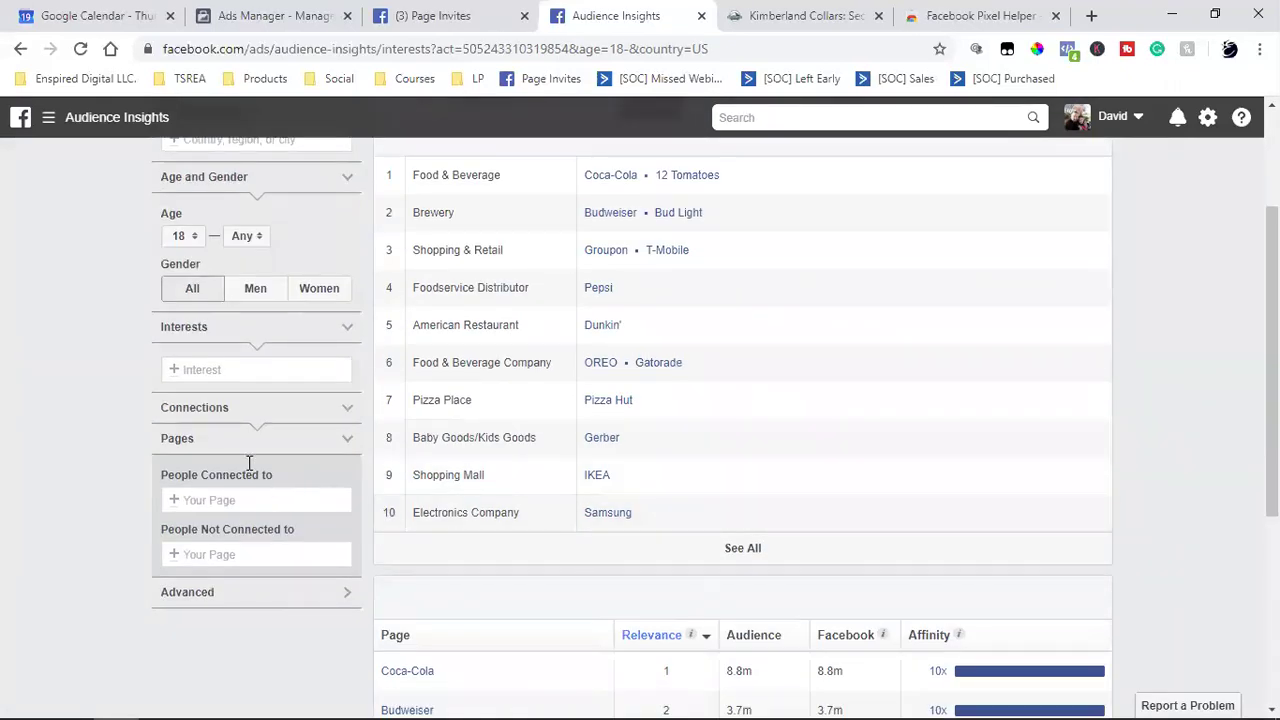
click(237, 379)
text(dogs)
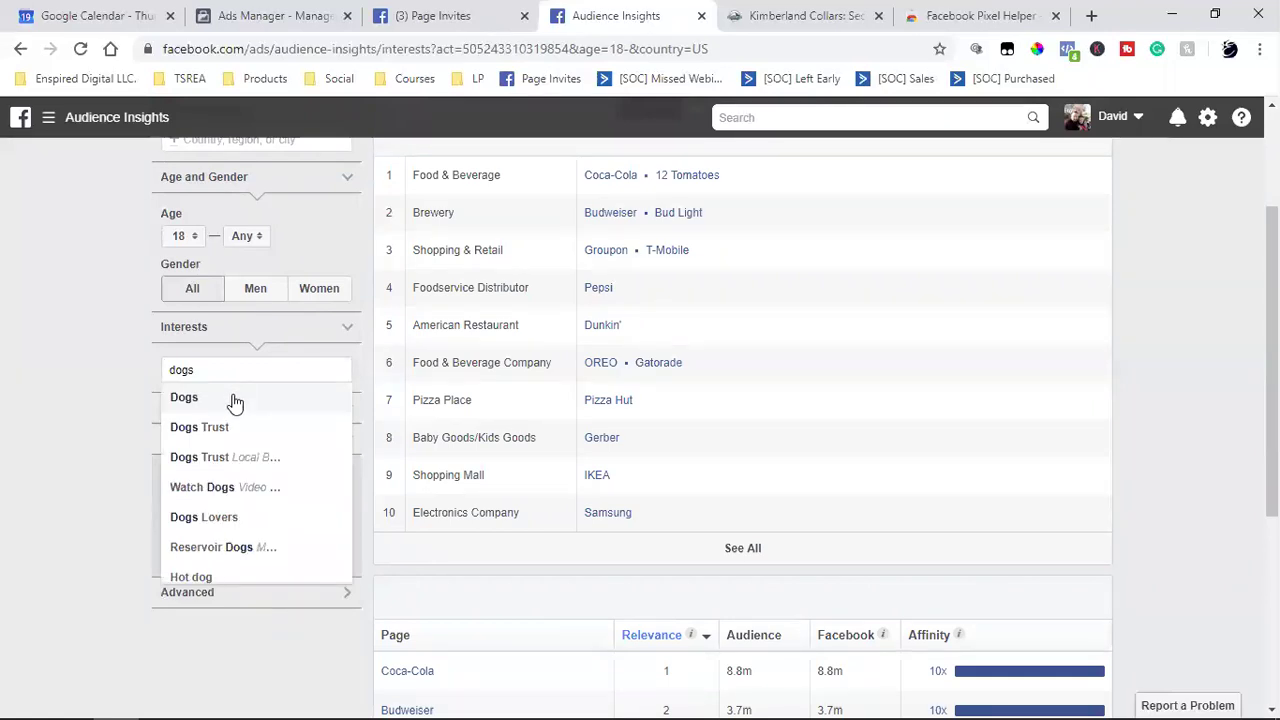
click(234, 400)
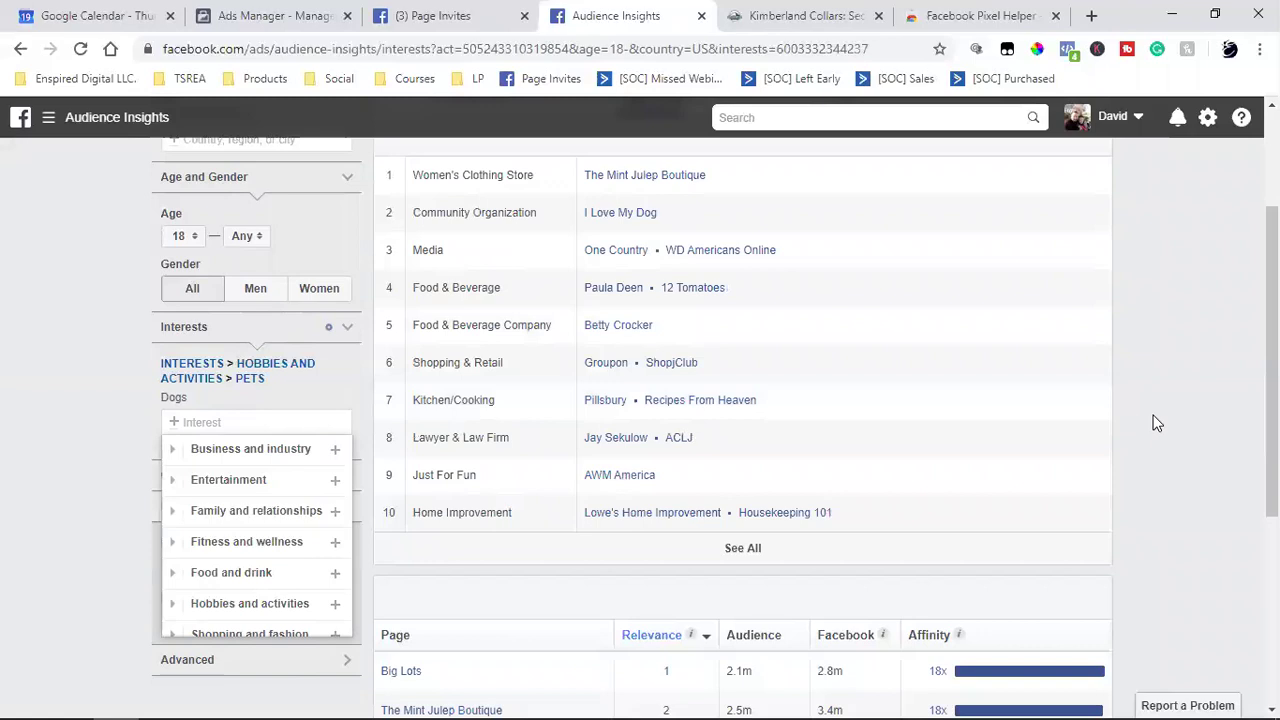
Return to the audience's demographics and examine the age and gender breakdown and the audience size estimate.
scroll(1179, 450, up, 2)
click(492, 289)
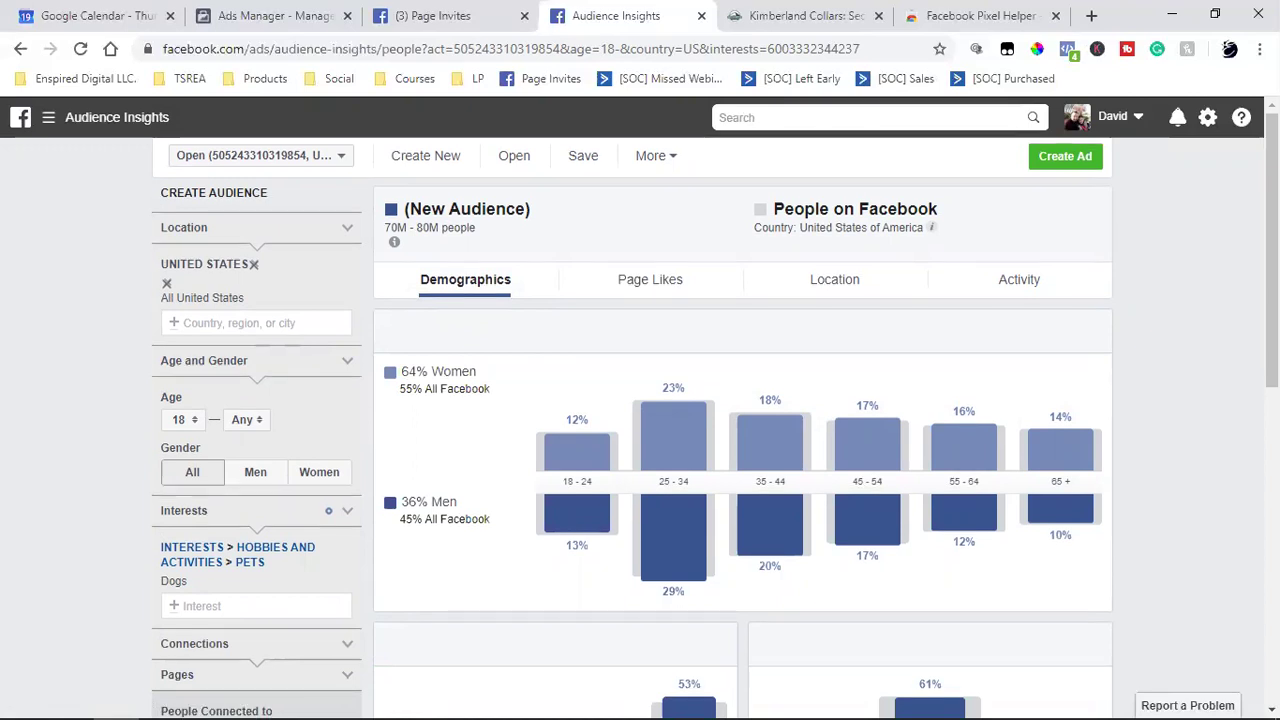
scroll(820, 557, down, 2)
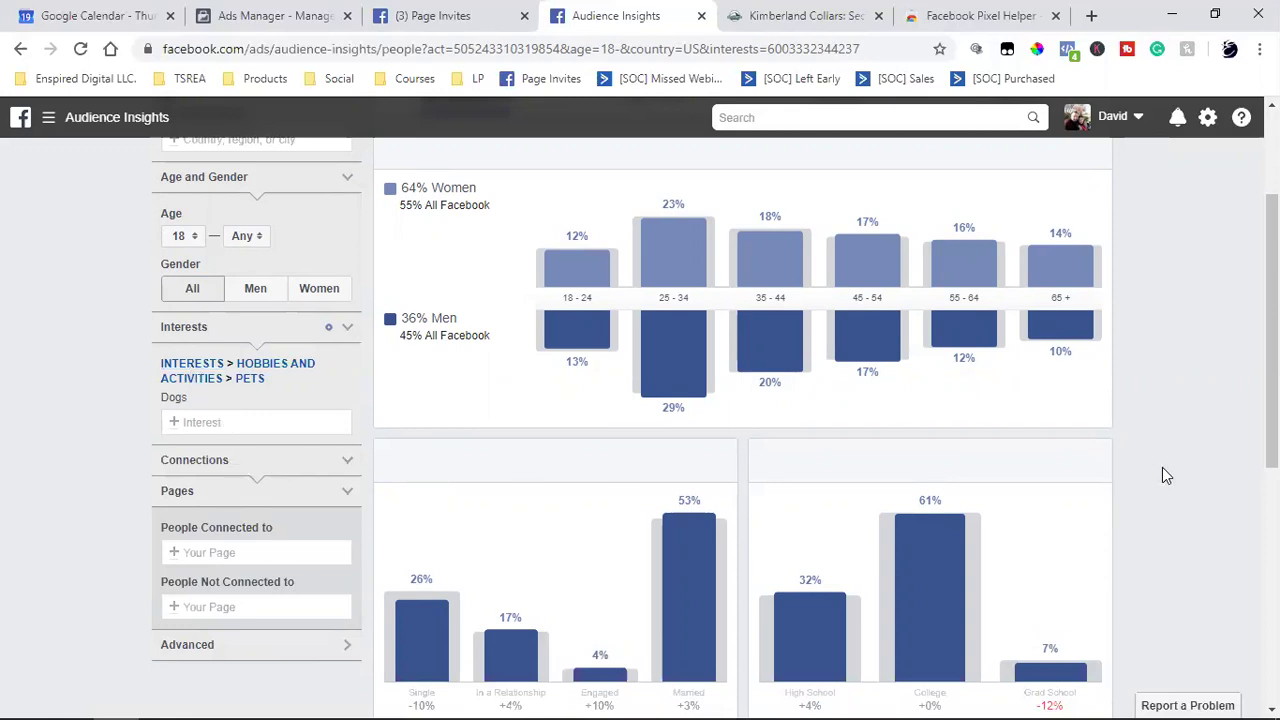
scroll(1162, 474, up, 2)
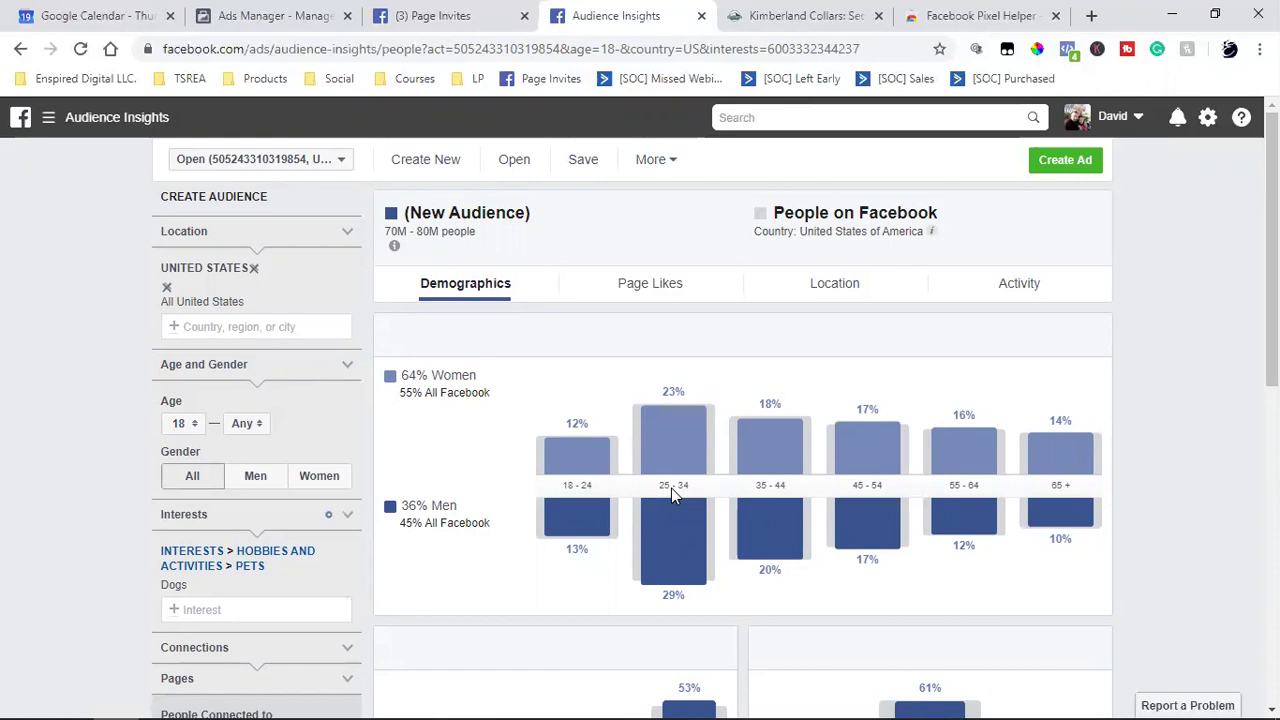
mouse_move(662, 530)
double_click(408, 374)
double_click(411, 507)
triple_click(413, 507)
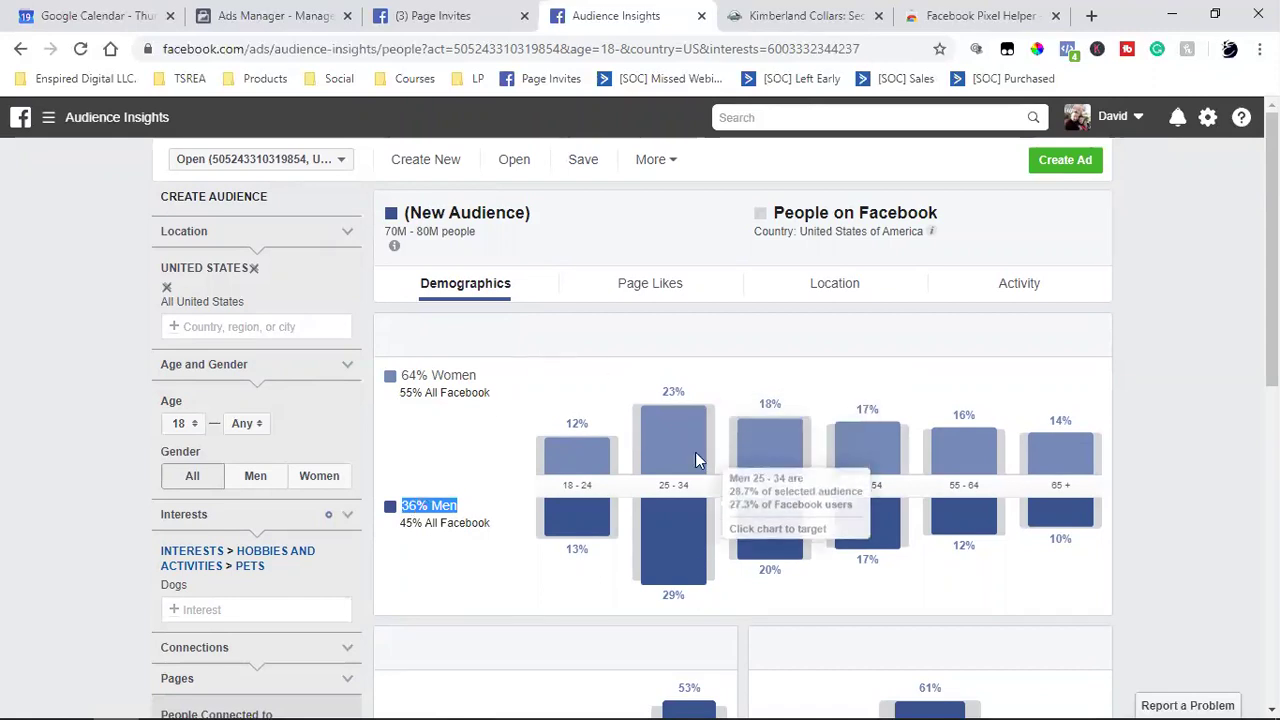
mouse_move(668, 562)
mouse_move(660, 467)
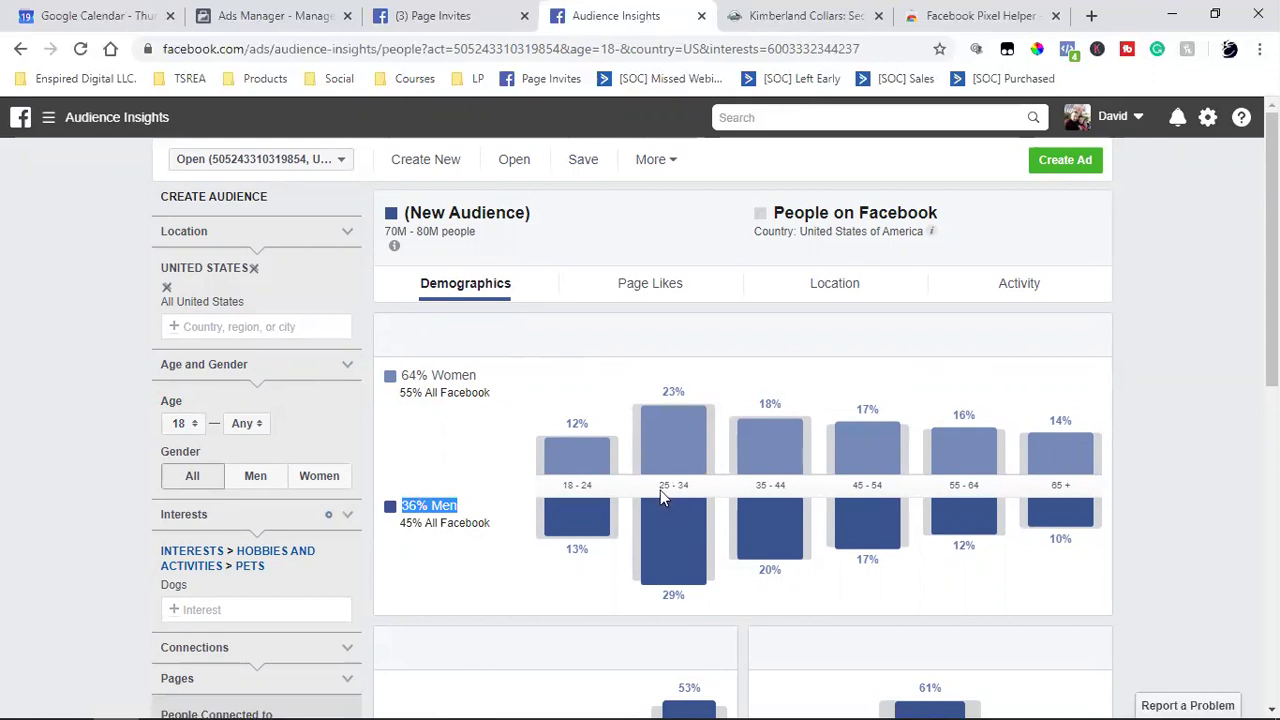
mouse_move(394, 245)
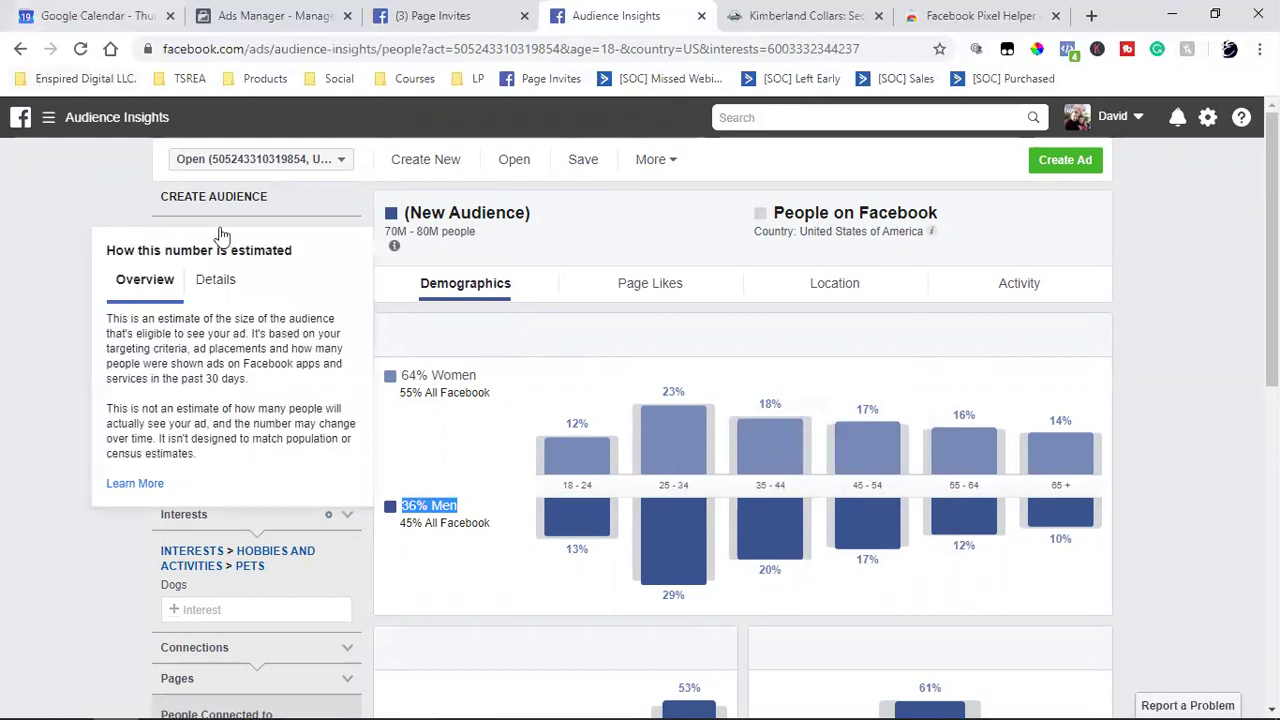
Review the relationship status, education level and job title charts of the dog-interest audience.
scroll(937, 385, down, 4)
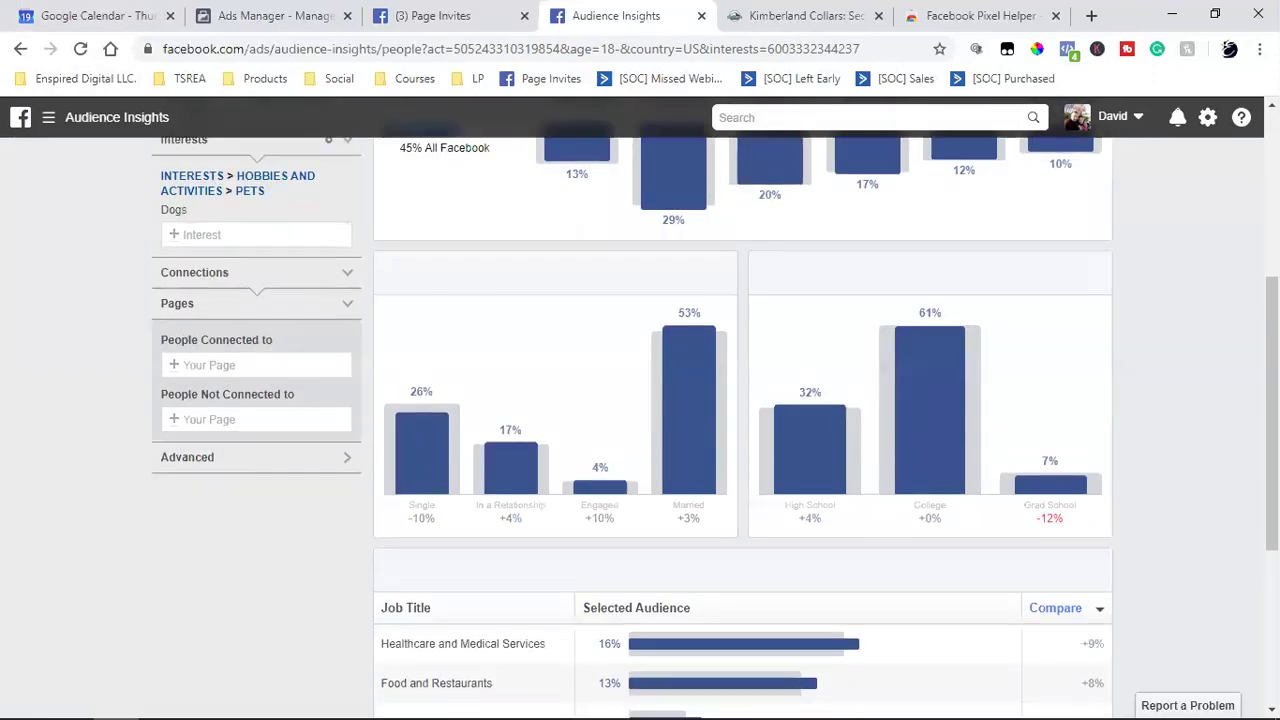
scroll(742, 420, down, 2)
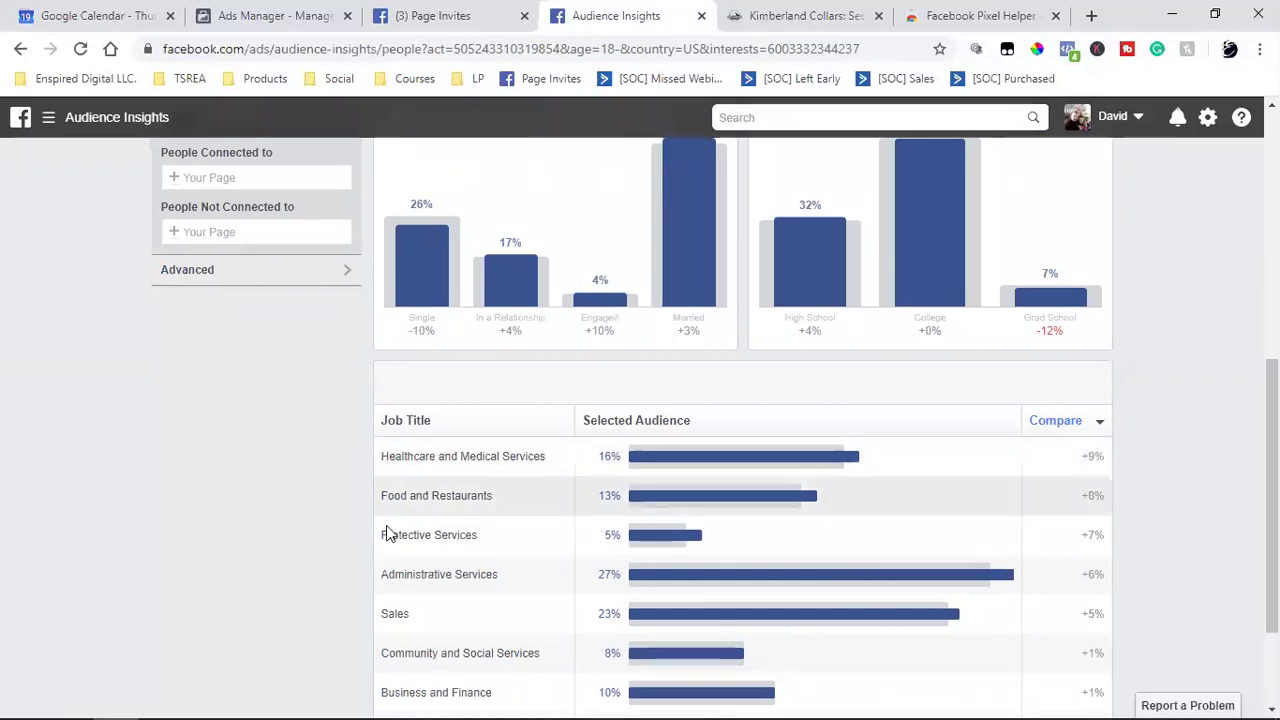
scroll(384, 531, down, 2)
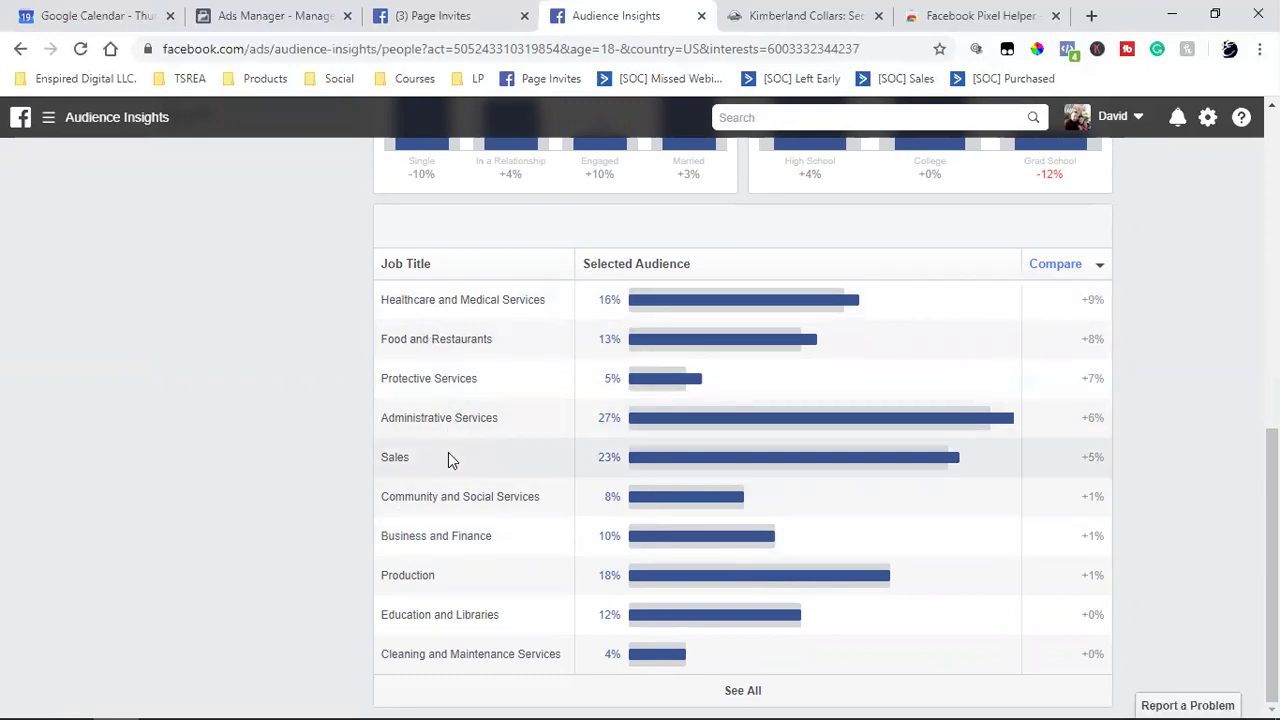
Inspect the Administrative Services share in the job title chart, and view the audience's Page Likes.
triple_click(455, 418)
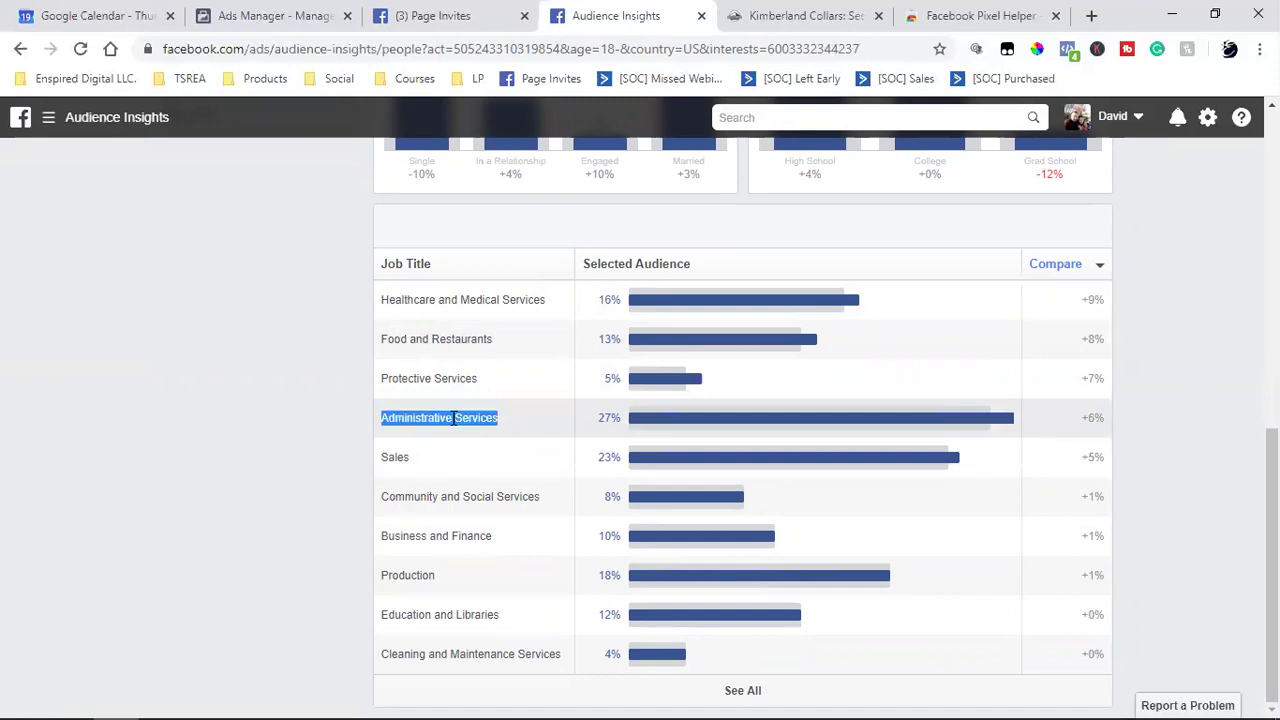
mouse_move(626, 416)
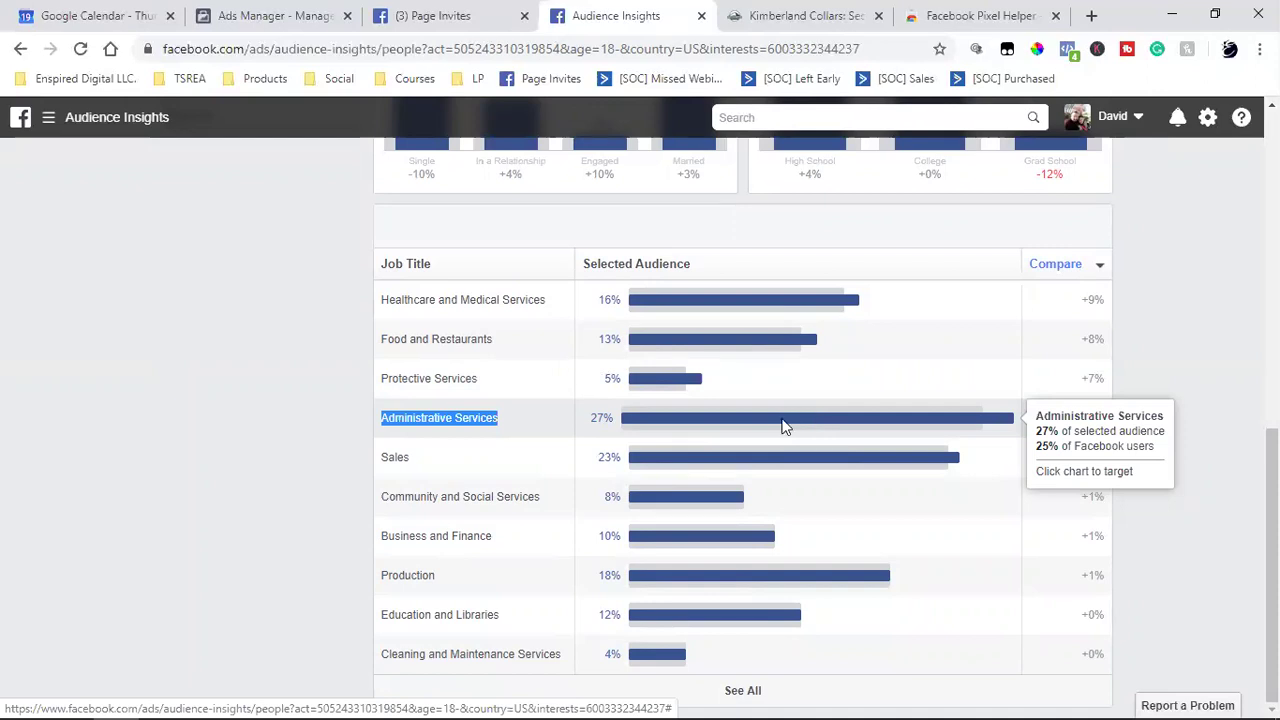
scroll(440, 496, up, 4)
scroll(440, 496, up, 3)
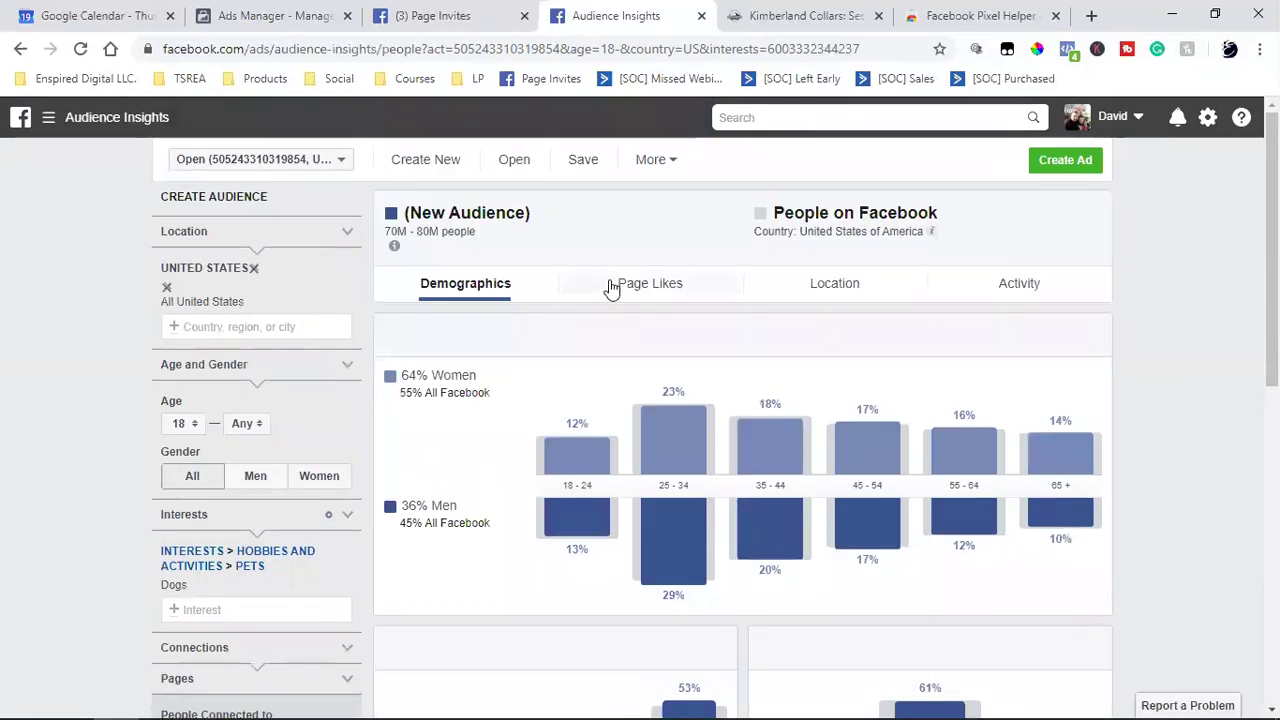
click(636, 290)
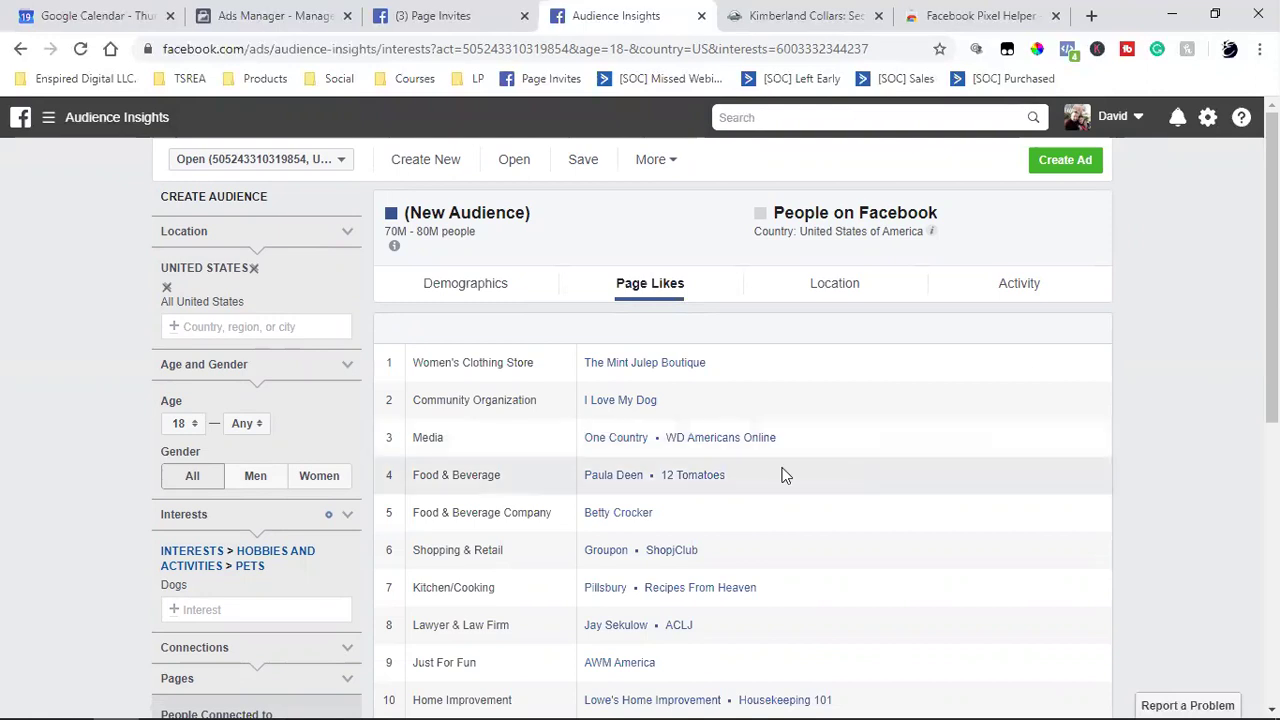
Visit the I Love My Dog page from the audience's liked pages and check how many people like it.
click(625, 402)
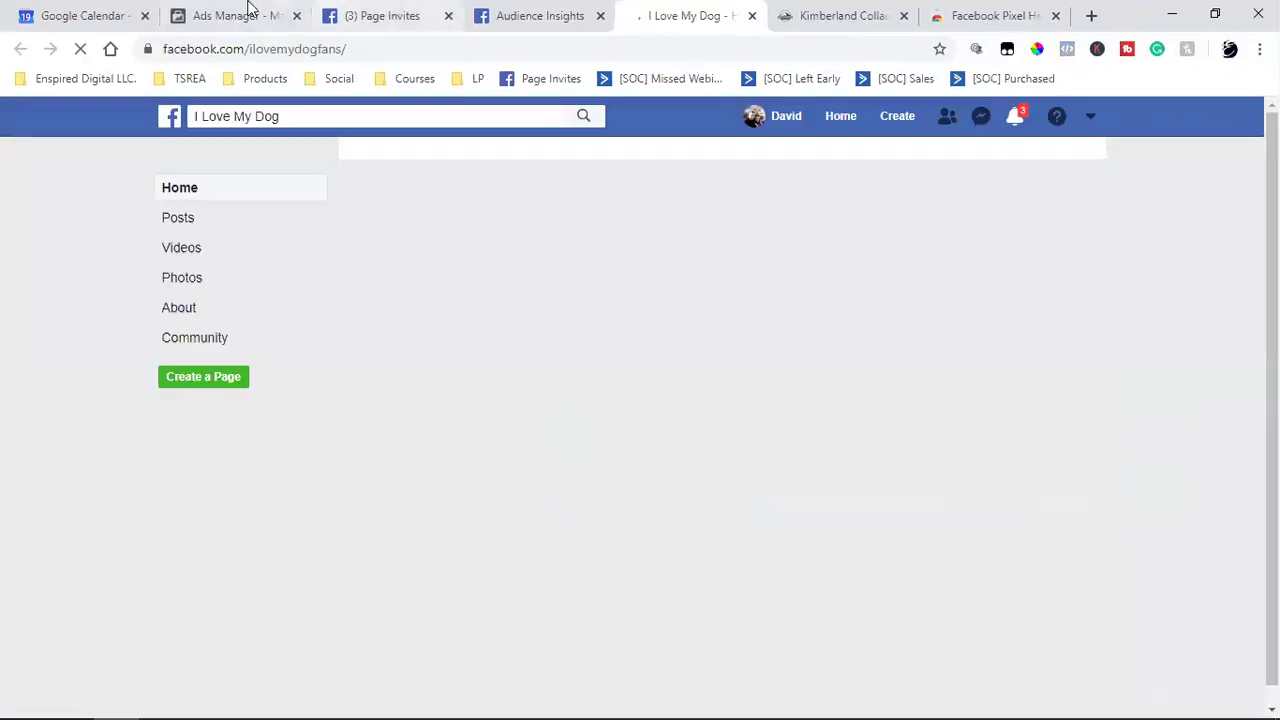
click(240, 15)
click(408, 10)
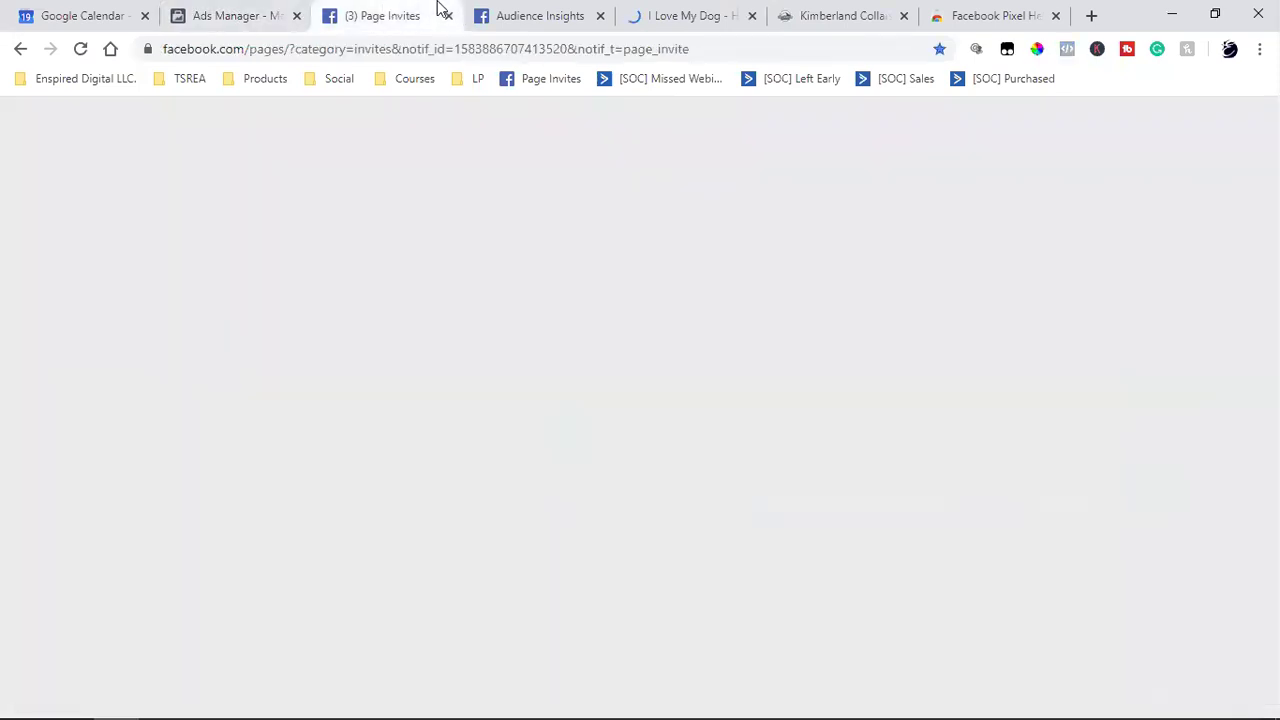
click(666, 10)
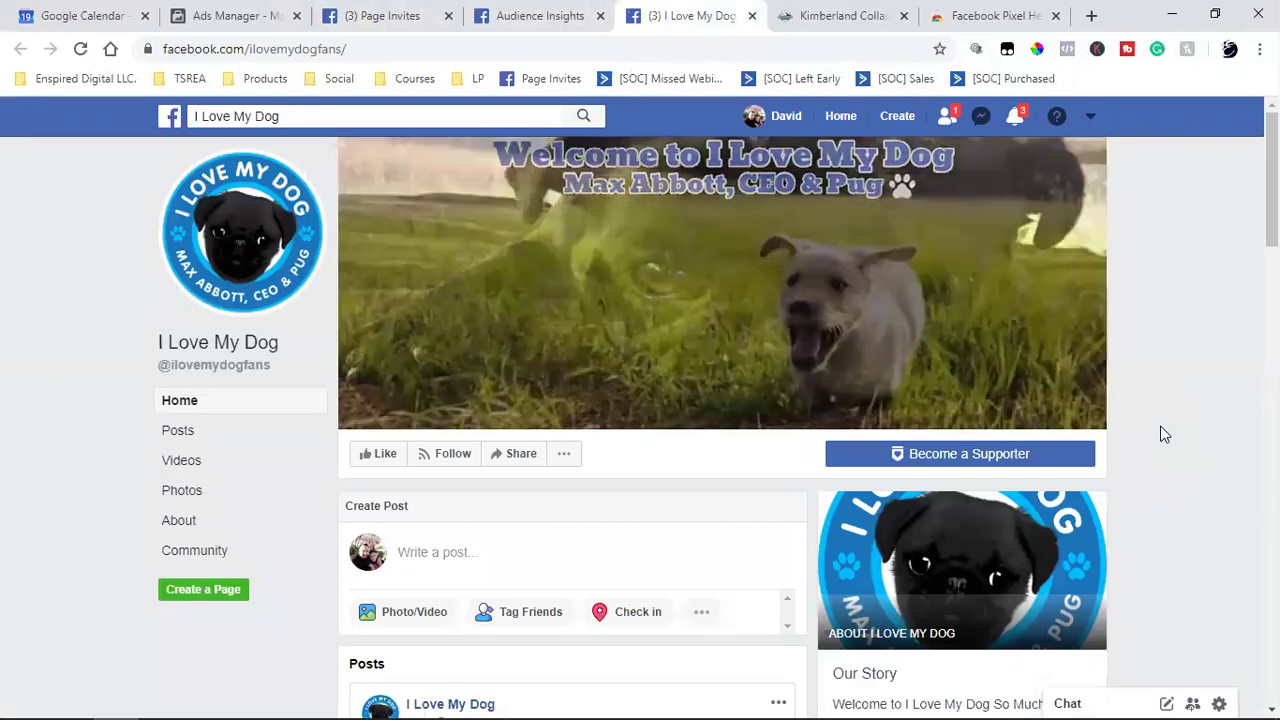
scroll(1162, 434, down, 4)
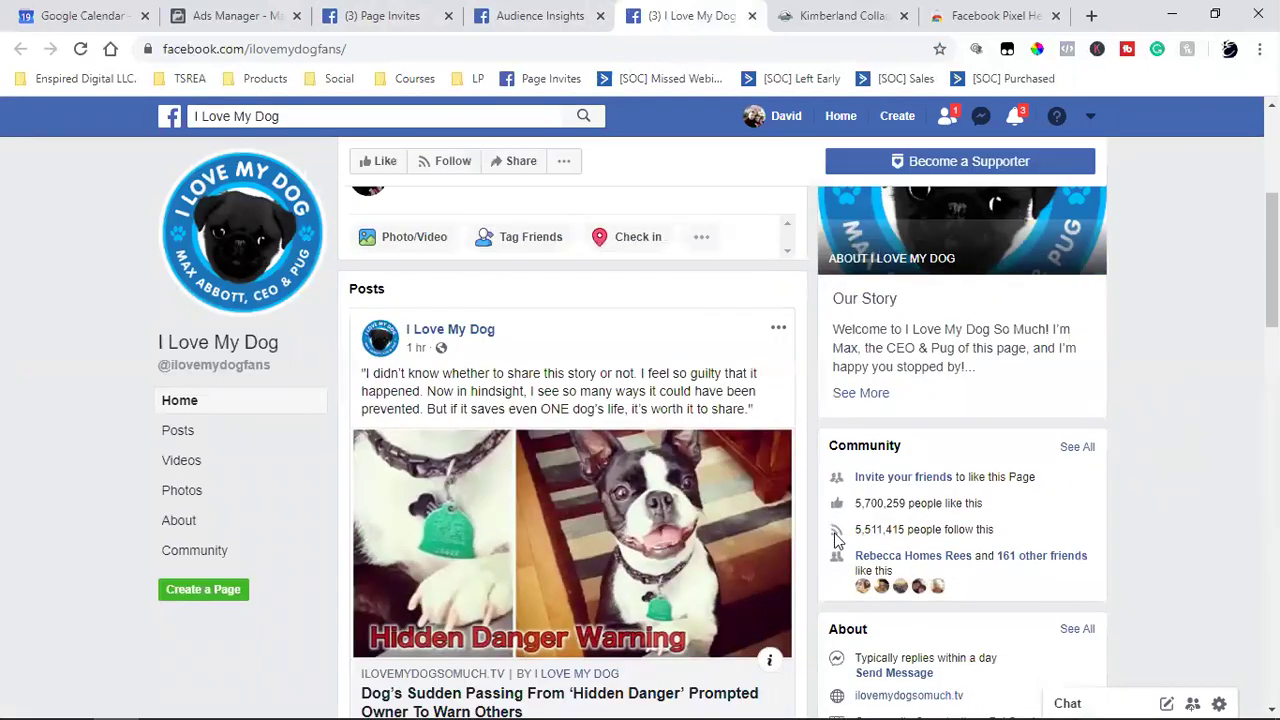
double_click(872, 504)
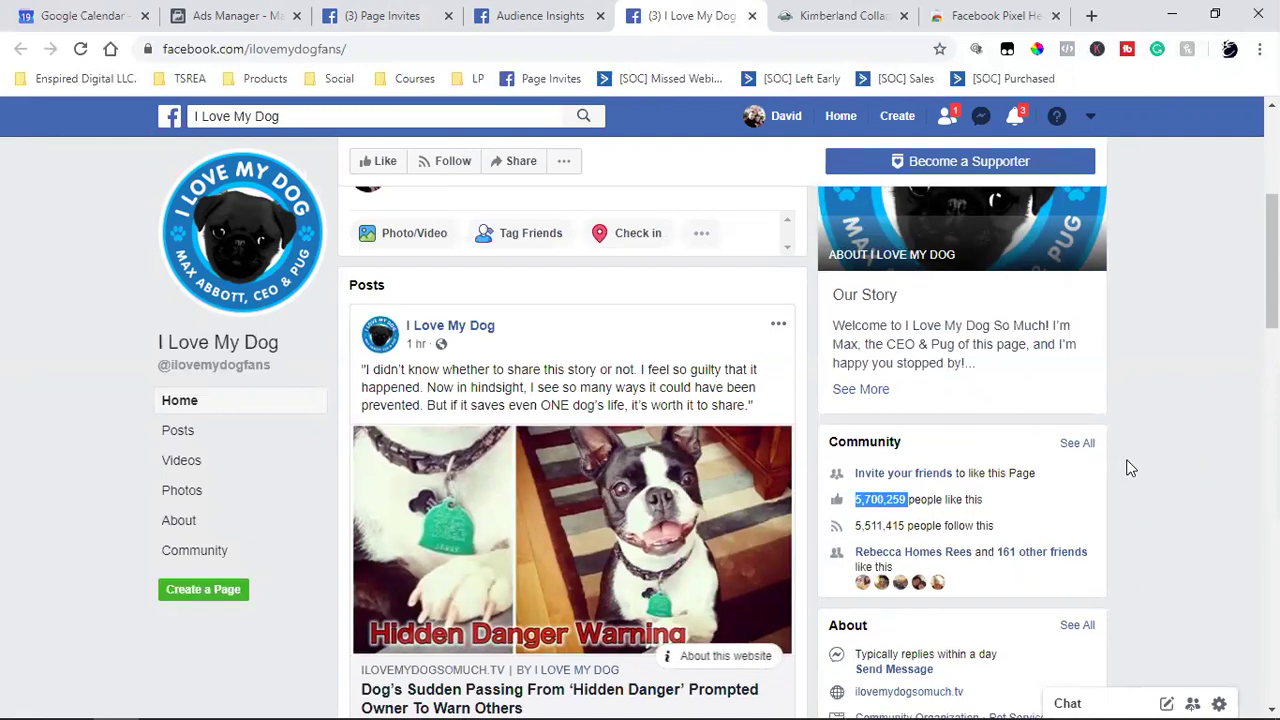
scroll(1130, 468, down, 2)
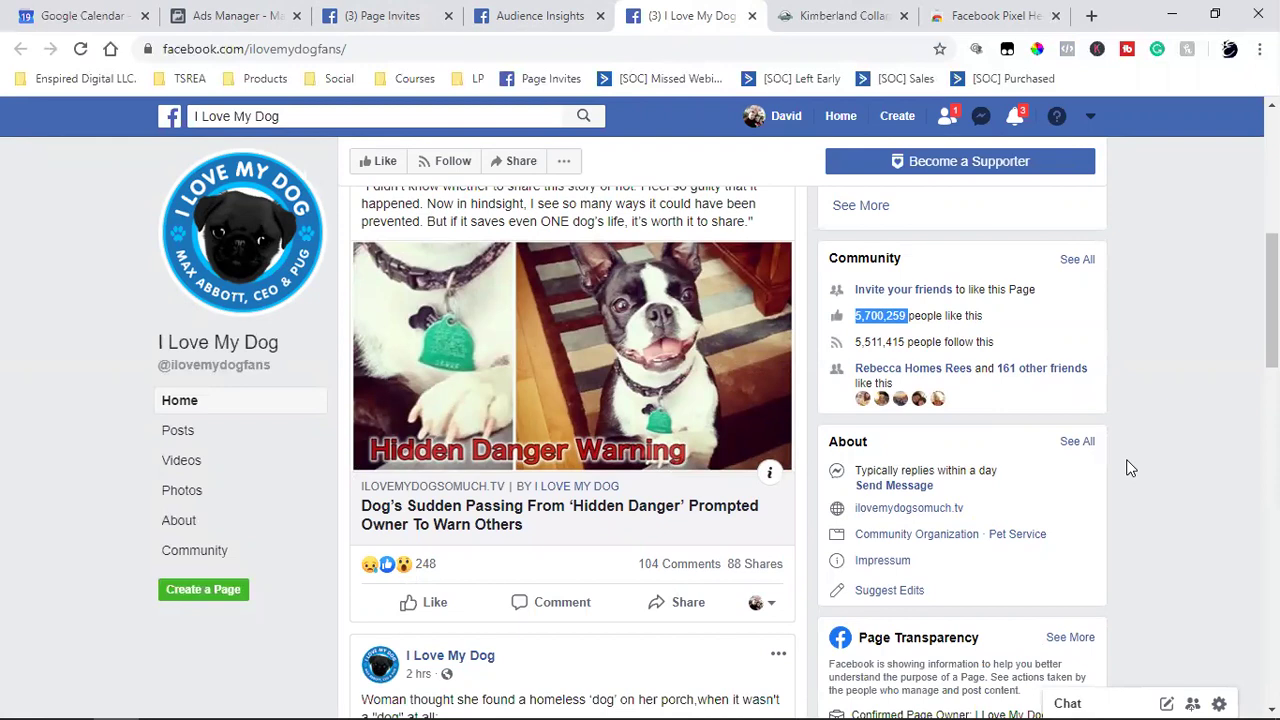
double_click(868, 320)
Go back to Audience Insights, visit The Mint Julep Boutique's page, and check its community like and follower counts.
click(540, 16)
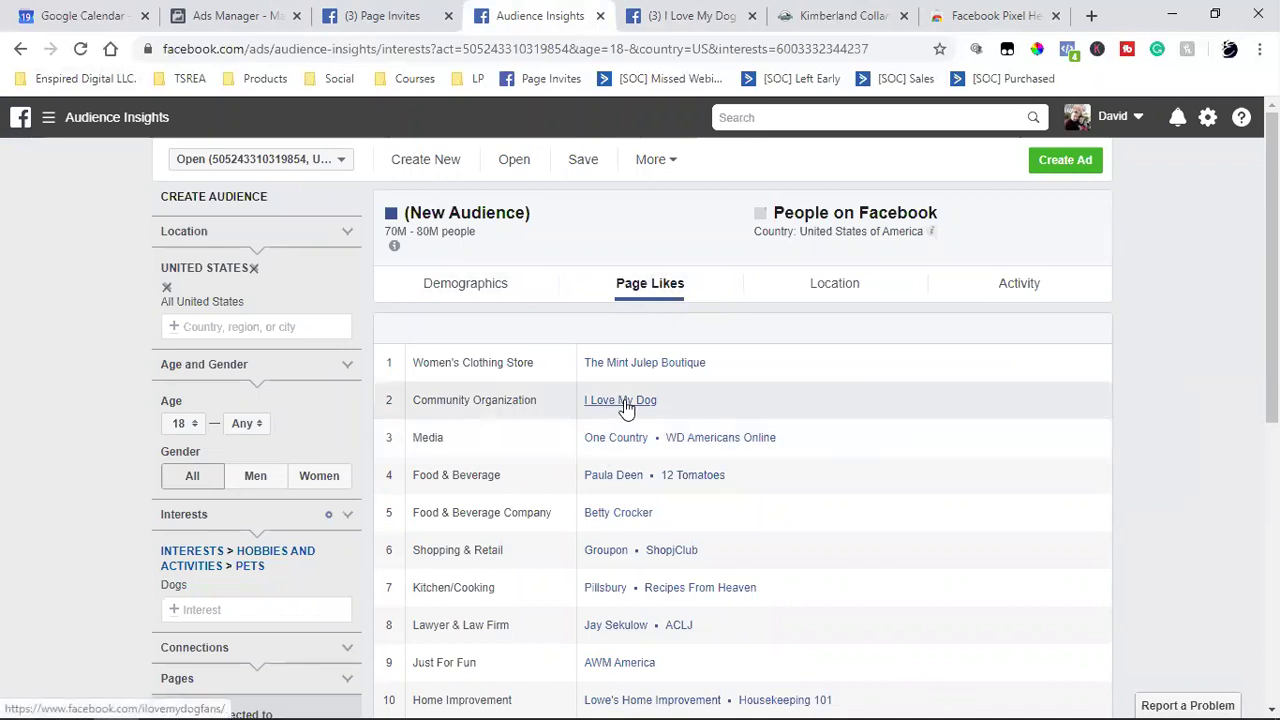
click(671, 367)
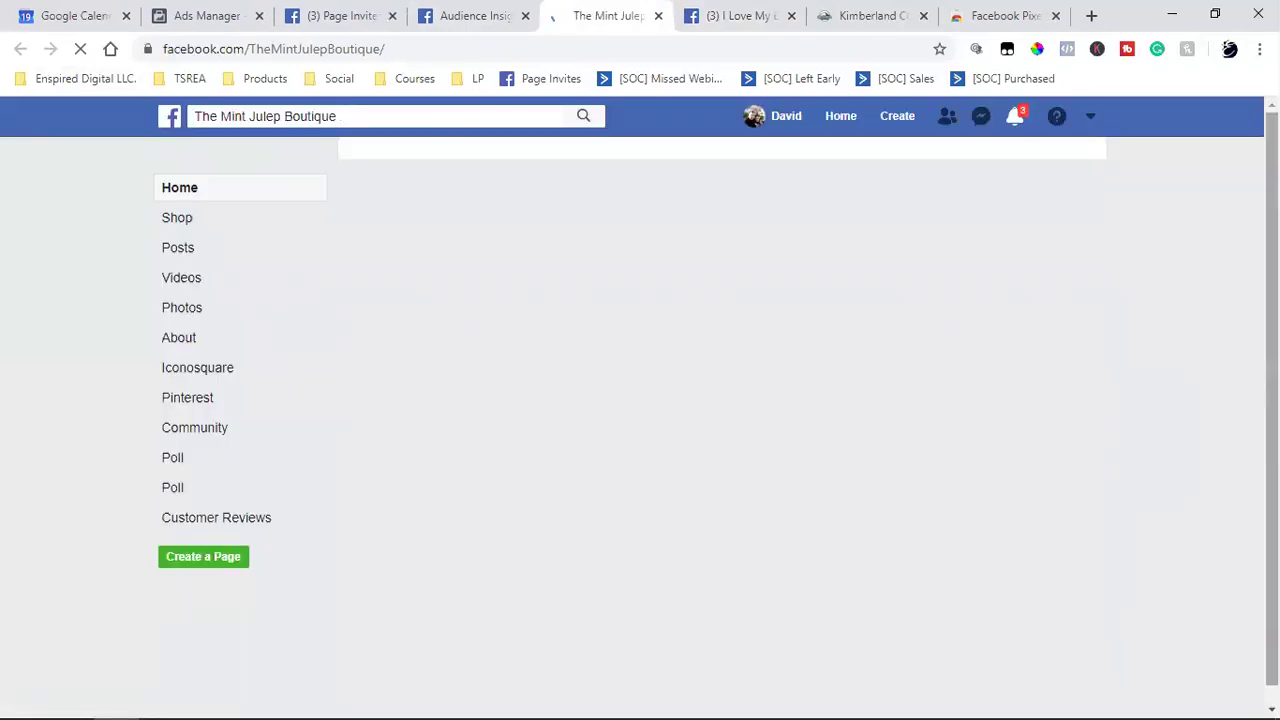
click(436, 17)
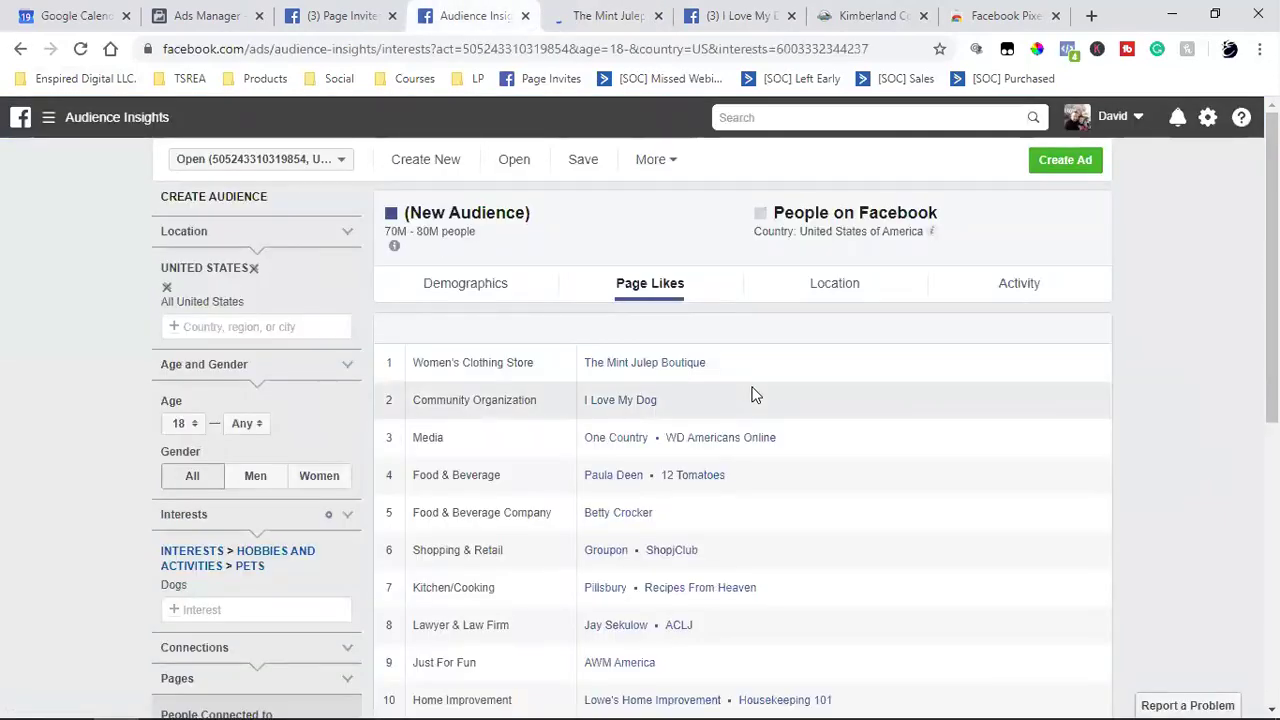
click(622, 366)
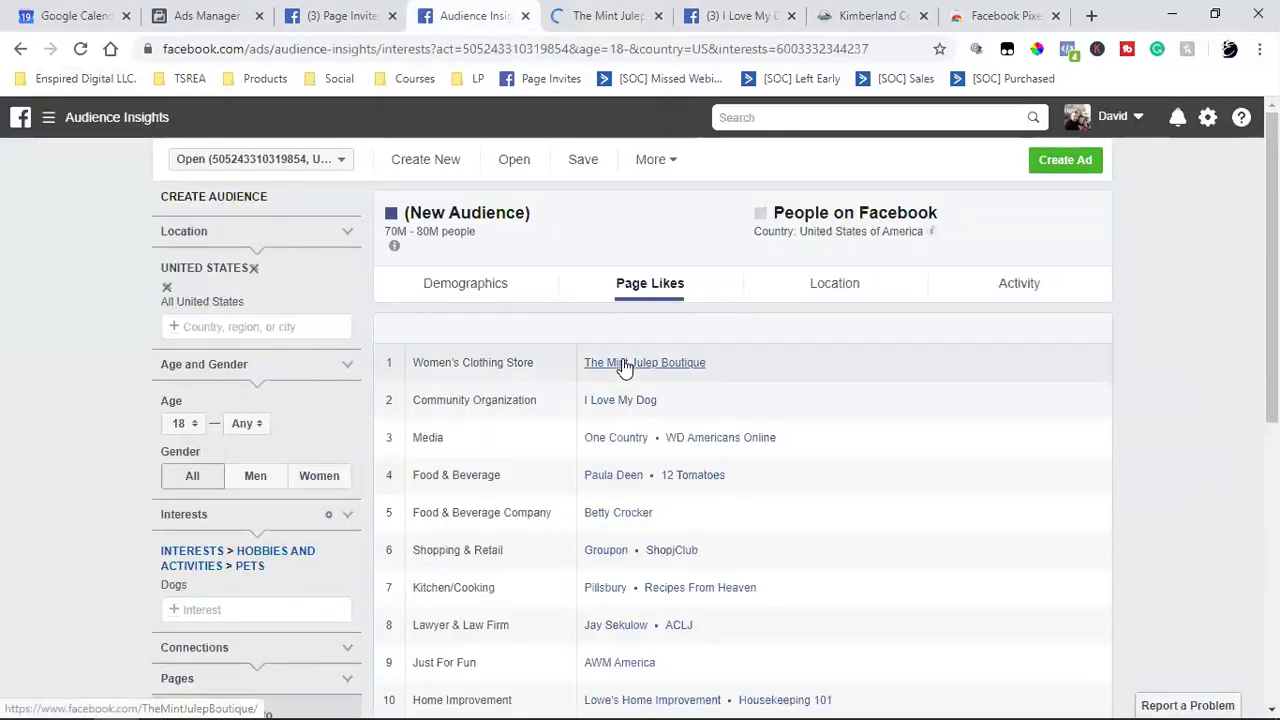
click(600, 10)
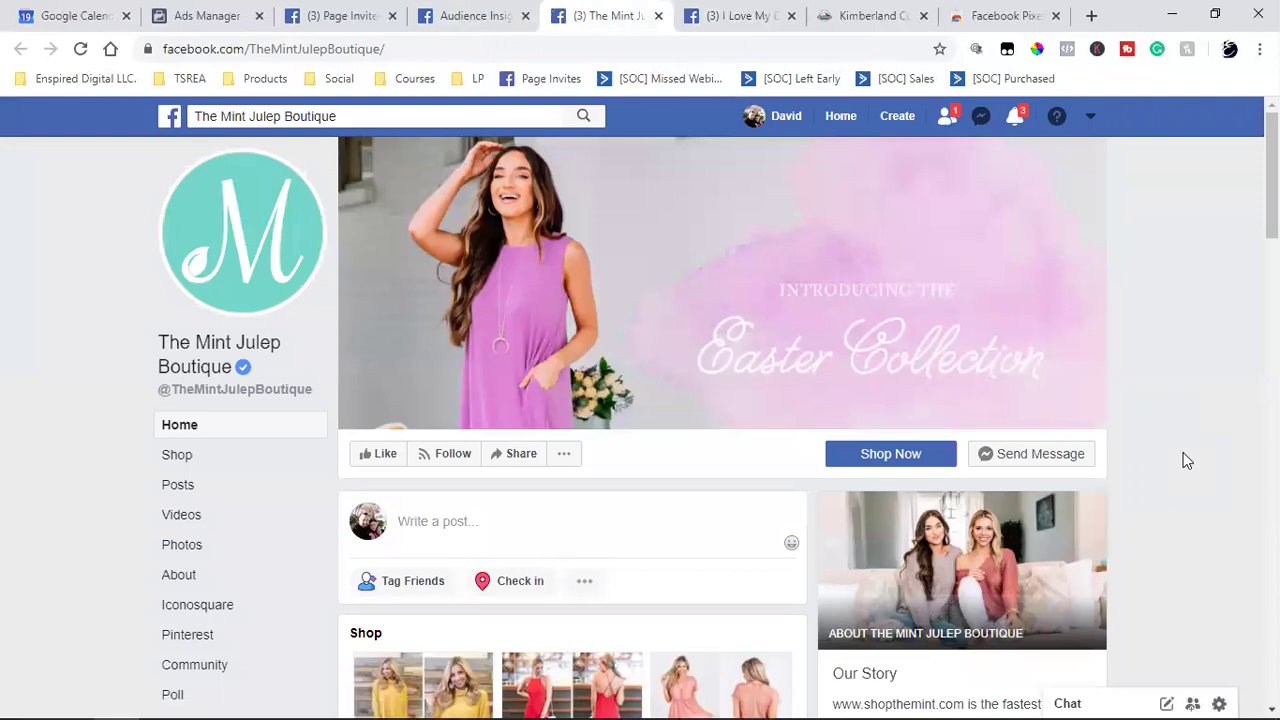
scroll(1183, 460, down, 4)
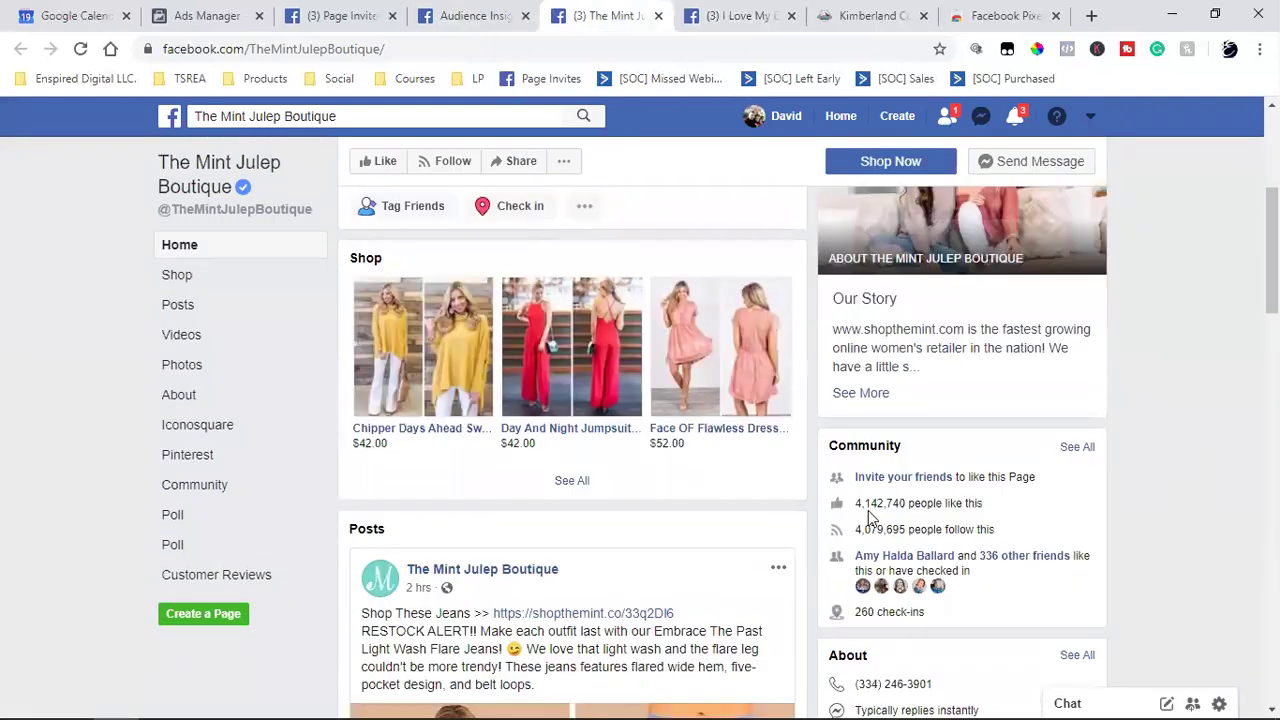
scroll(872, 517, up, 4)
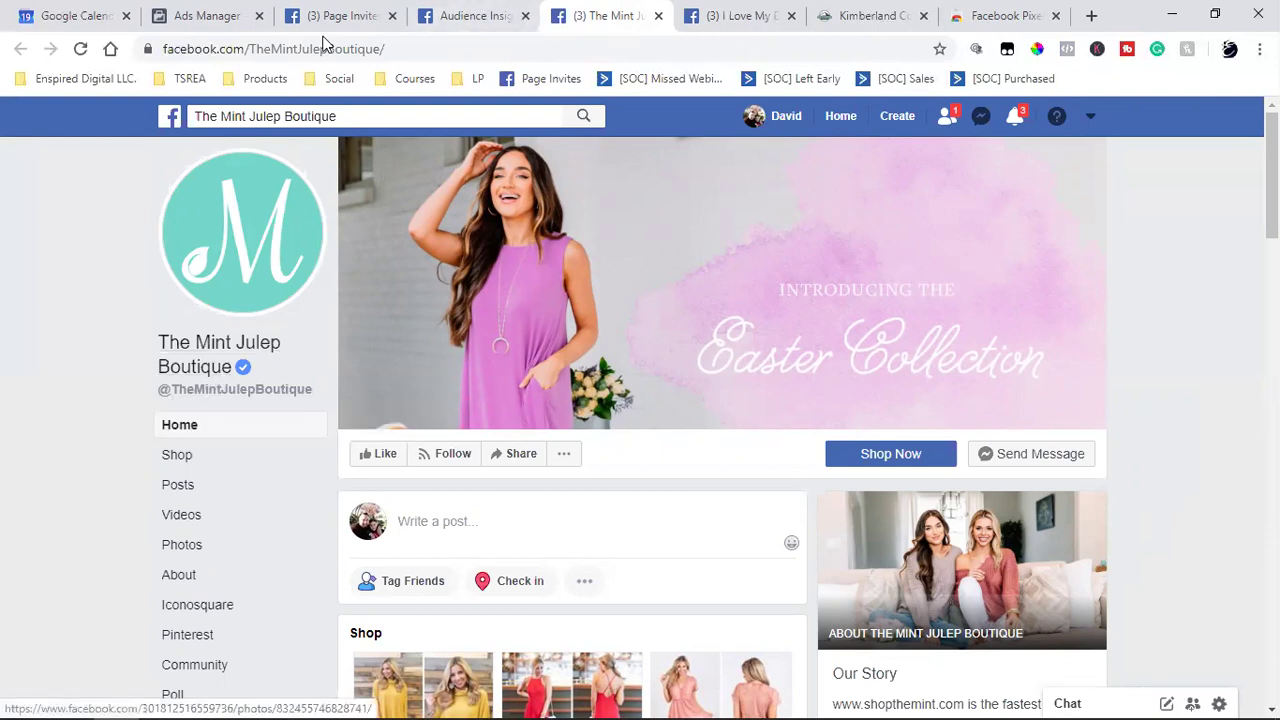
Return to Audience Insights and review the audience's top liked categories and the page relevance and affinity table.
click(470, 14)
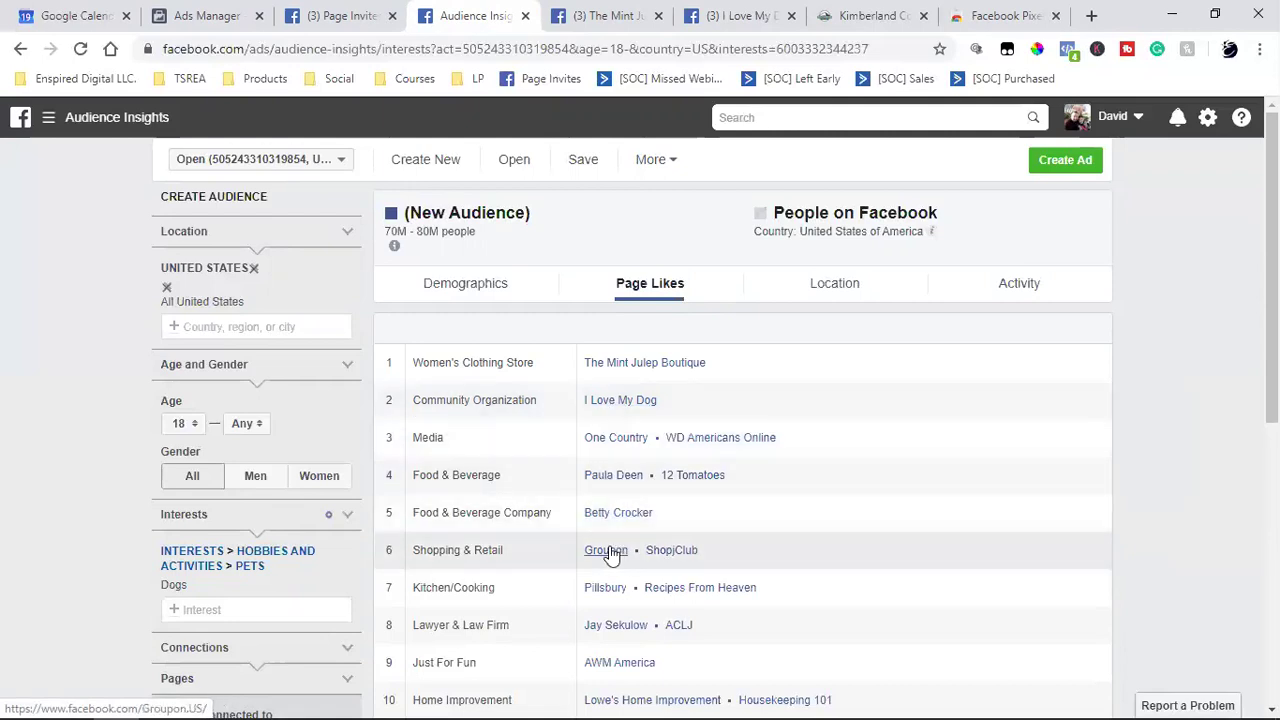
scroll(610, 553, down, 2)
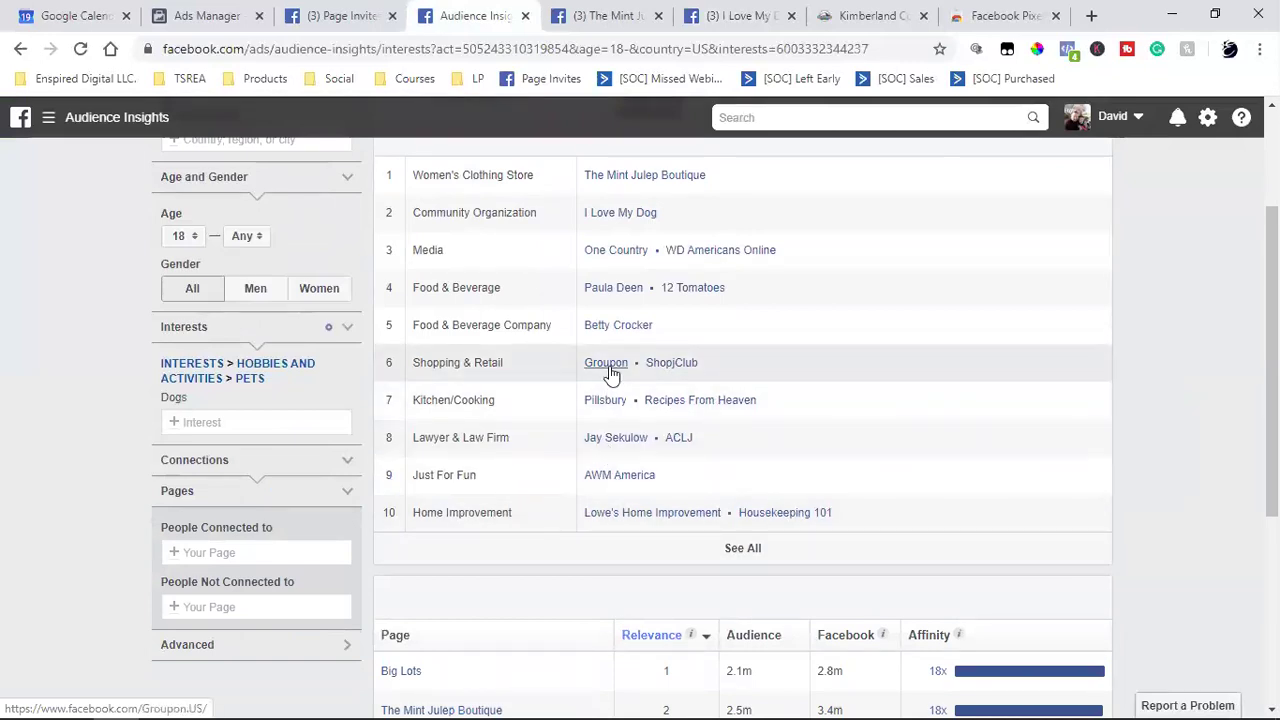
scroll(610, 375, down, 2)
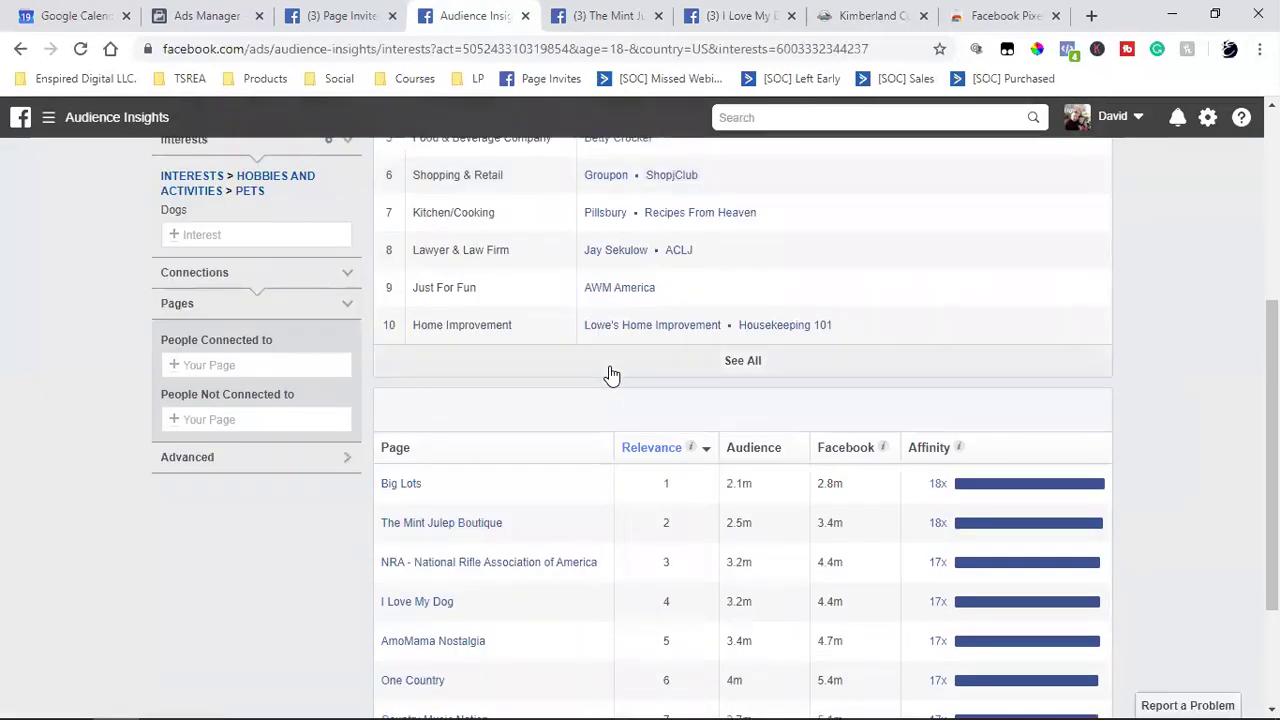
scroll(612, 375, down, 2)
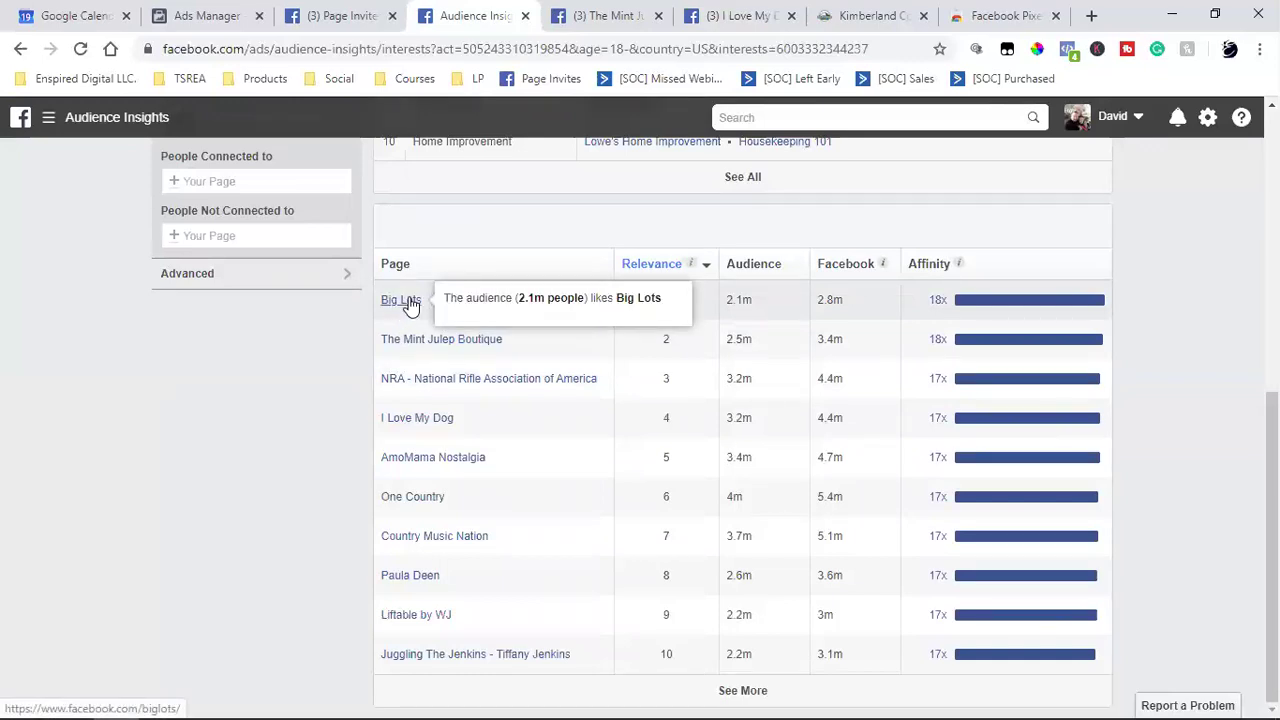
View the dog-interest audience's top cities by location and examine the figures for Denver, Colorado.
scroll(1147, 461, up, 6)
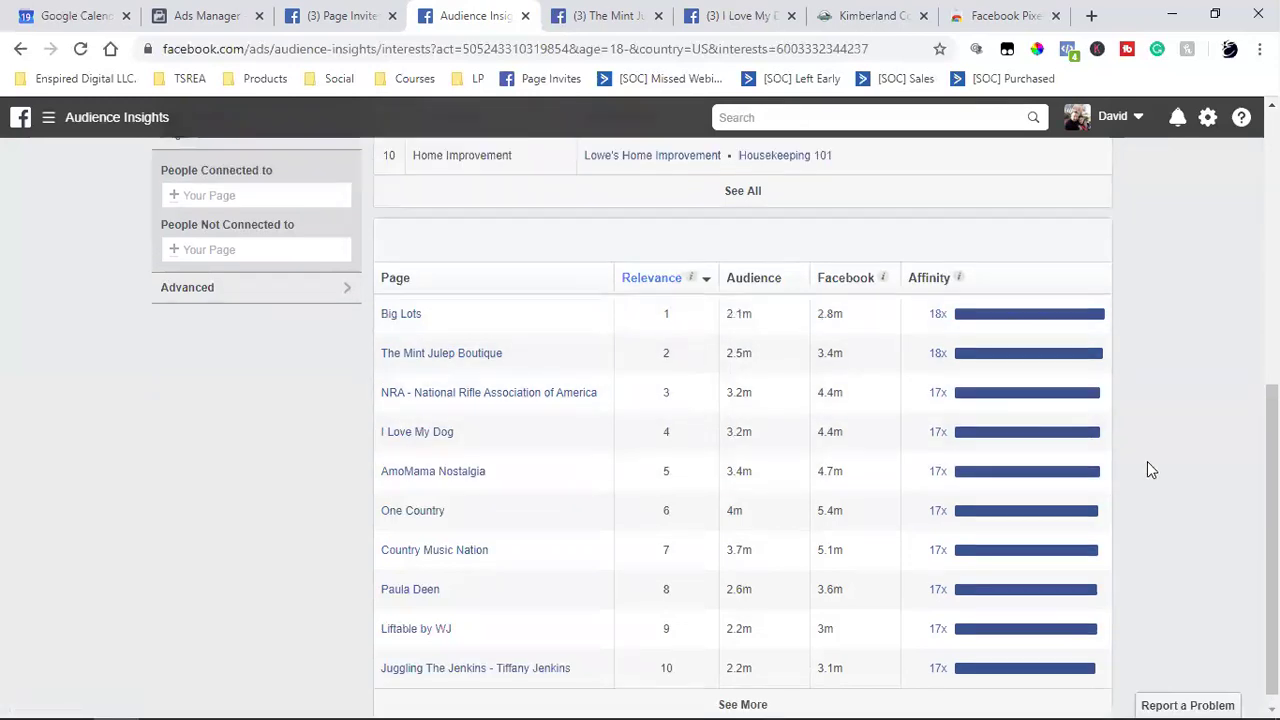
click(823, 292)
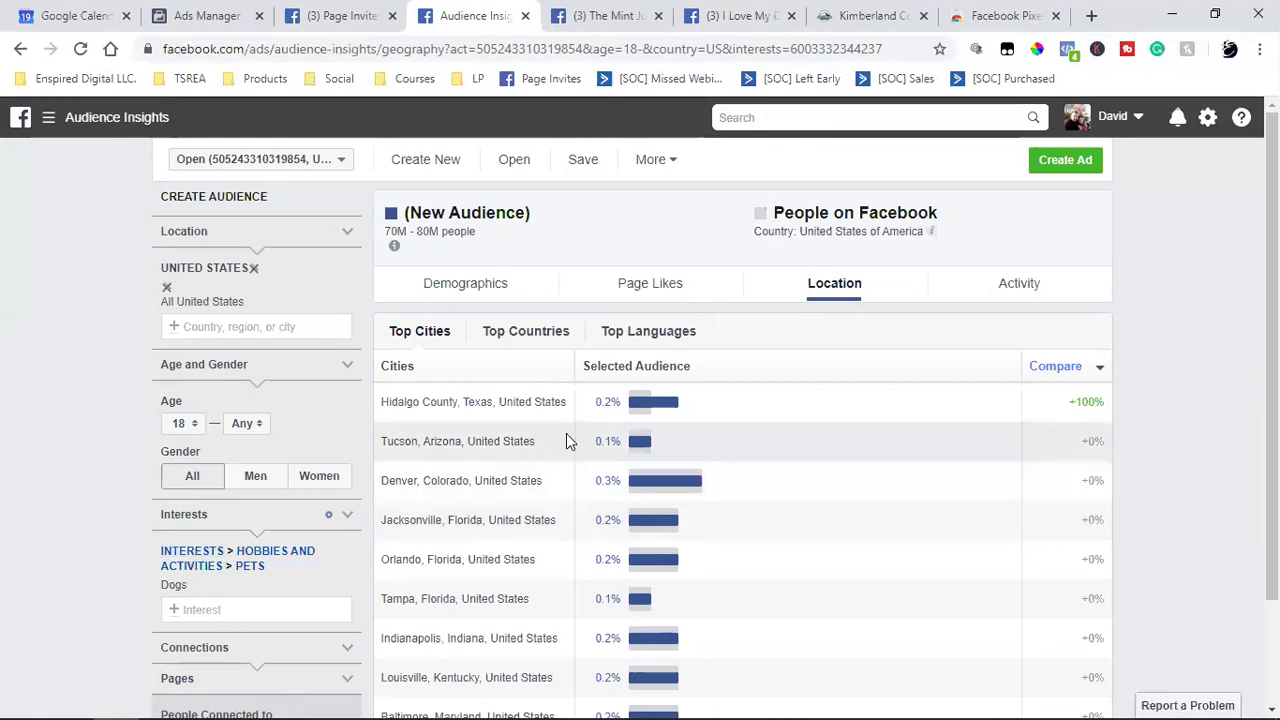
scroll(566, 440, down, 1)
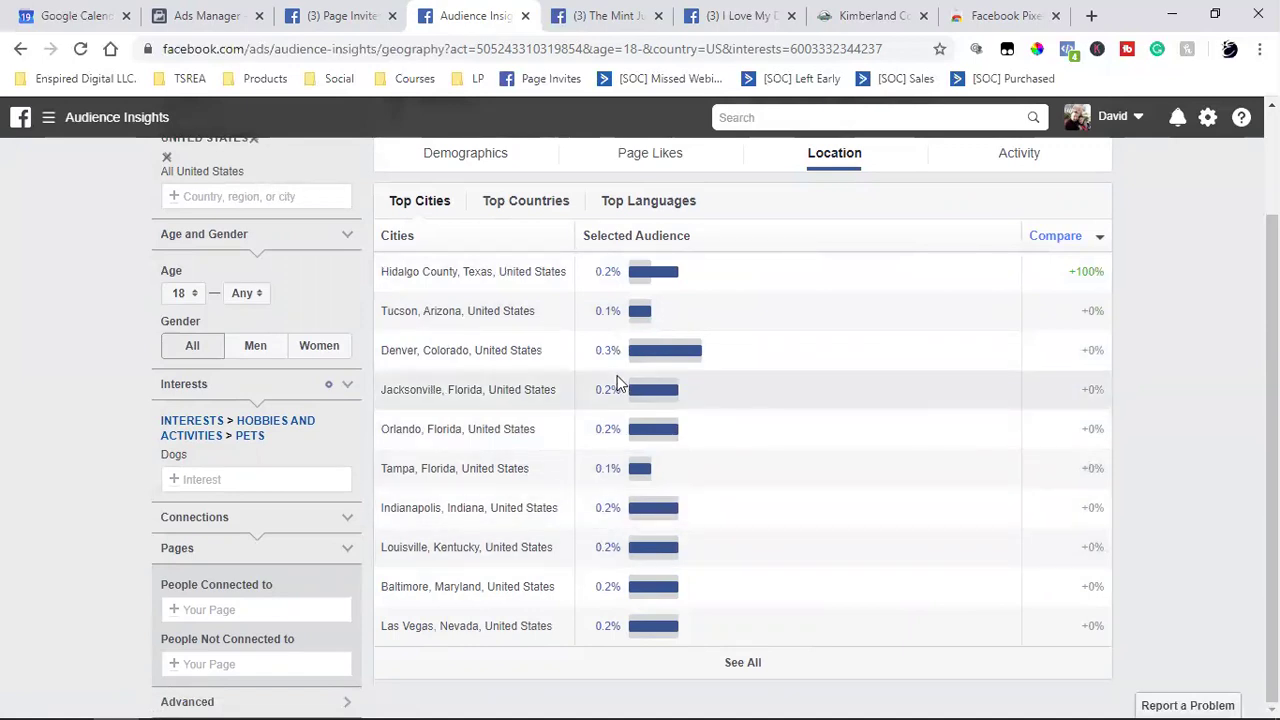
mouse_move(676, 358)
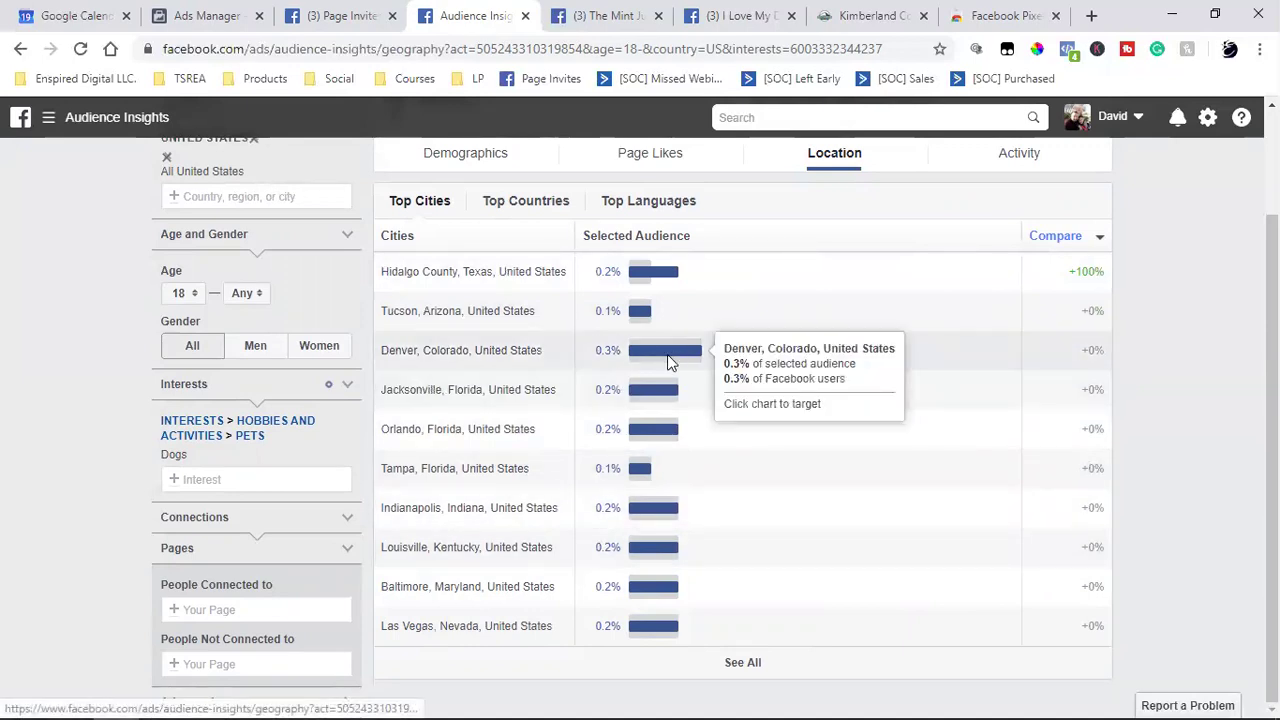
double_click(427, 353)
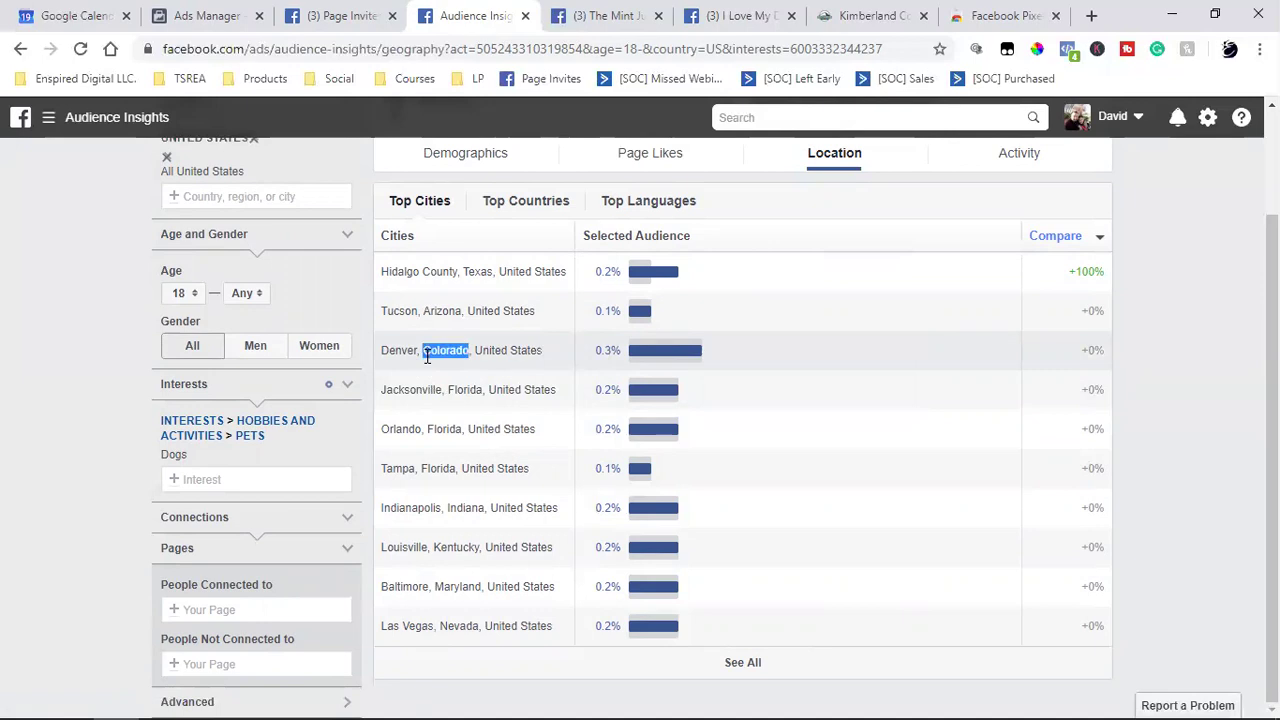
click(424, 355)
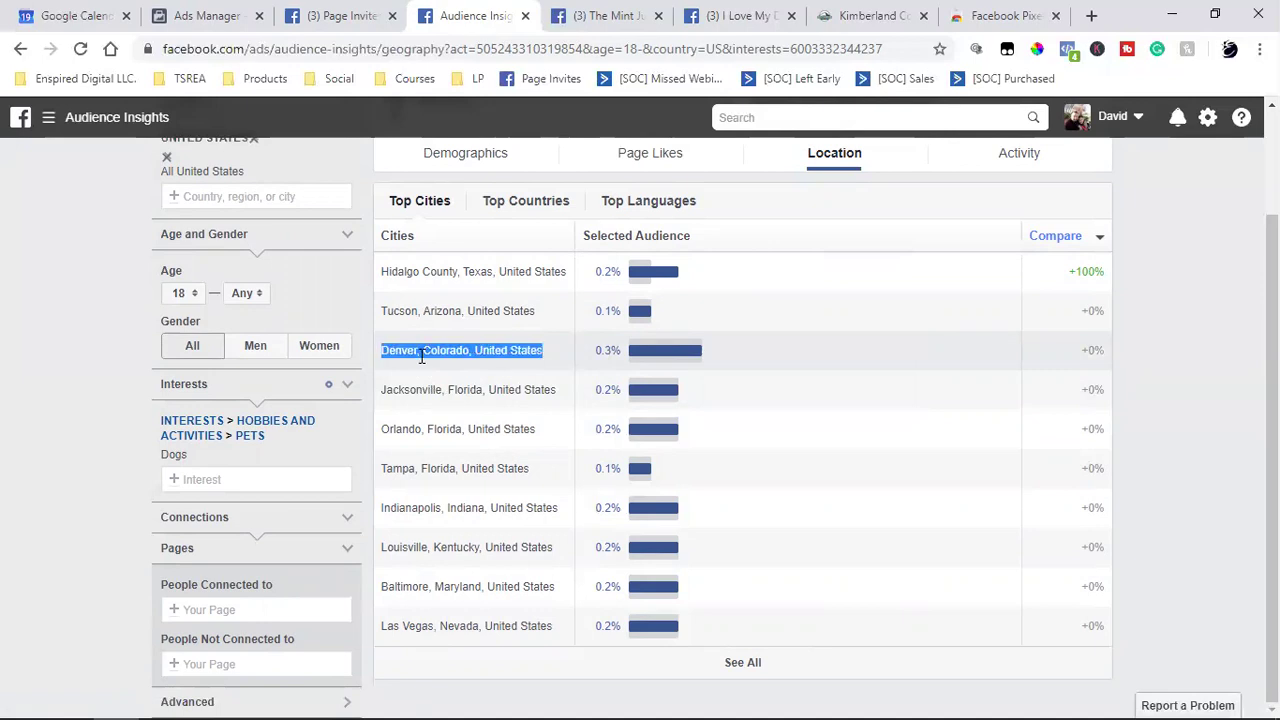
mouse_move(1096, 350)
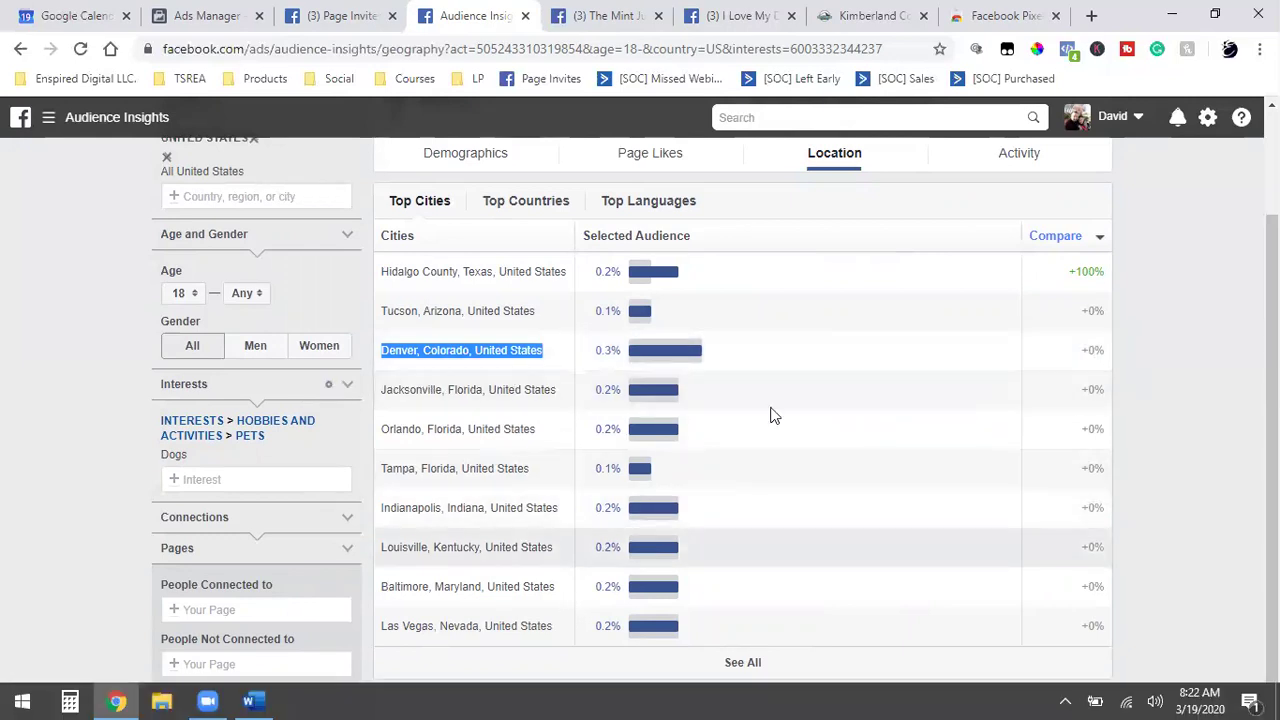
Revisit the audience's Page Likes and Demographics, look briefly at The Mint Julep Boutique's page, and return to Audience Insights.
scroll(780, 486, up, 2)
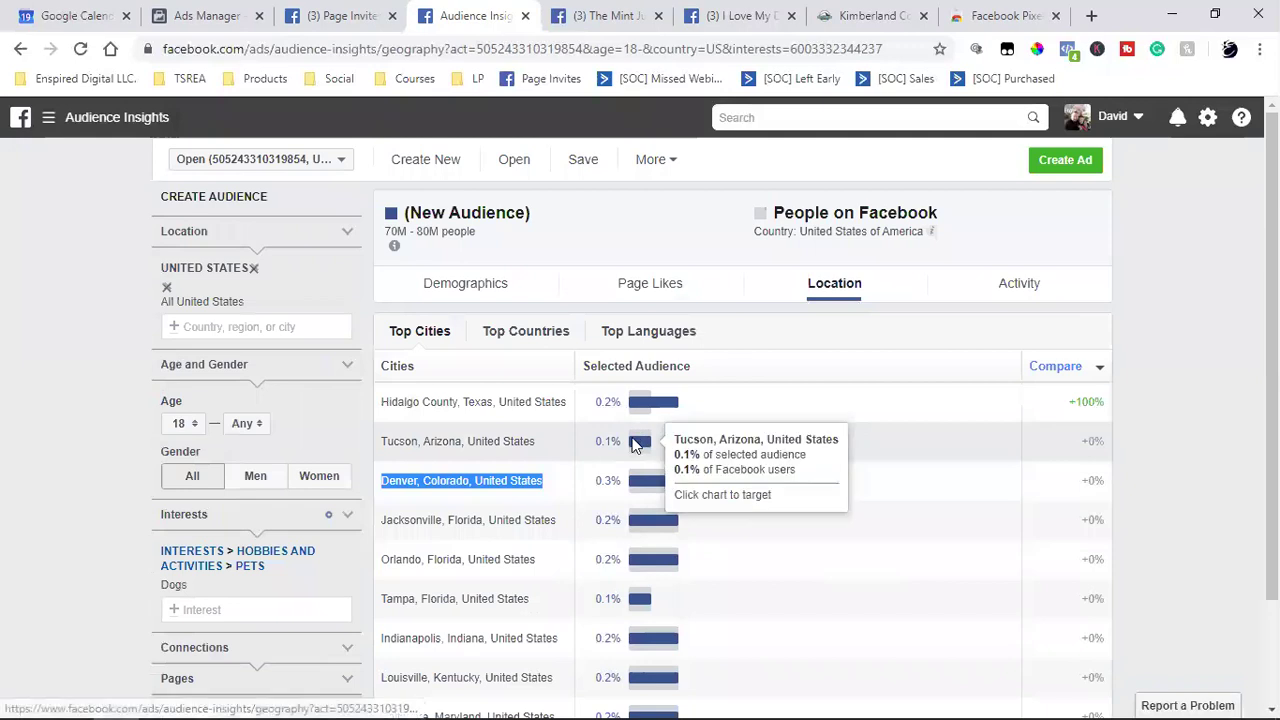
click(643, 289)
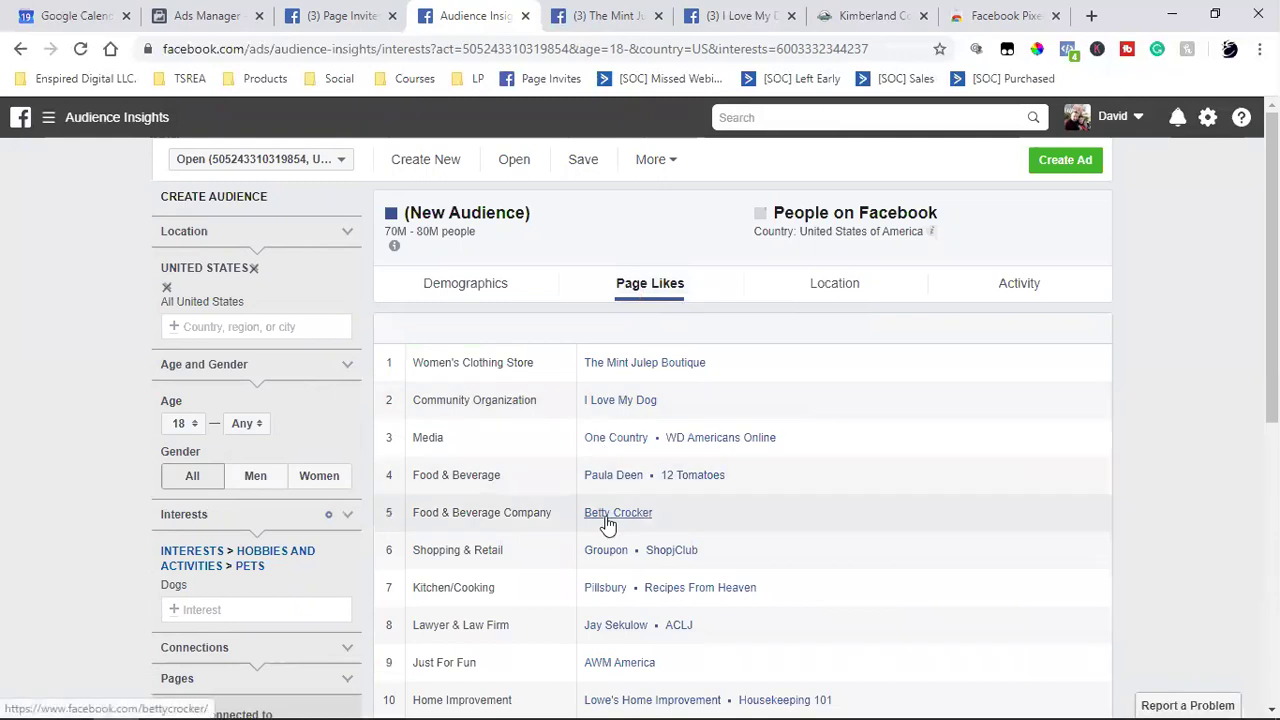
click(456, 290)
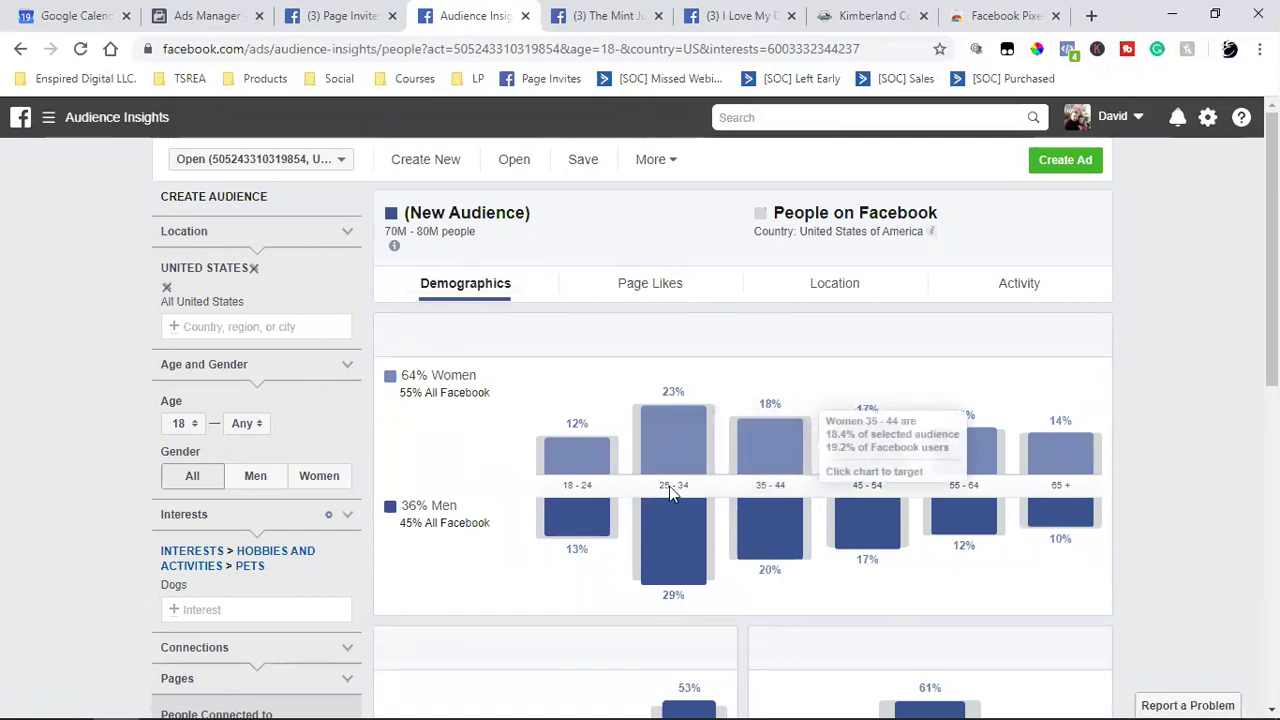
click(556, 12)
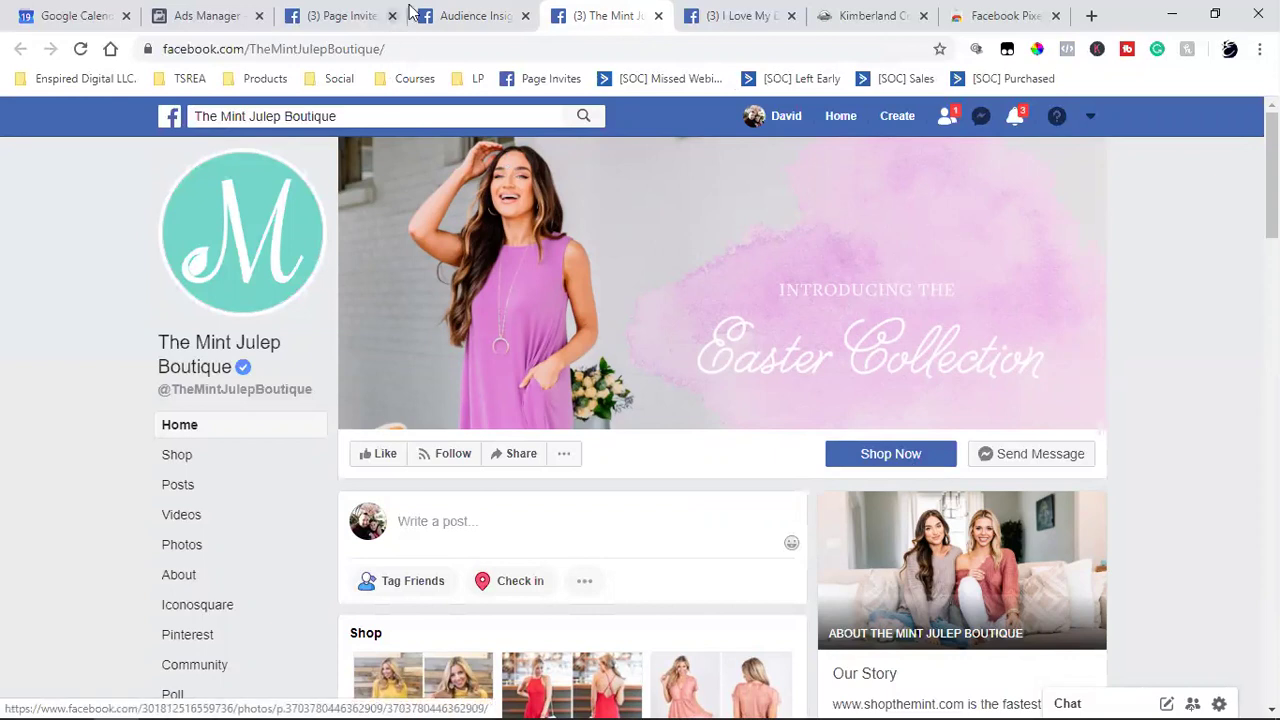
click(468, 15)
Browse the list of Facebook business tools, then leave Audience Insights without saving and open Ads Manager.
click(49, 120)
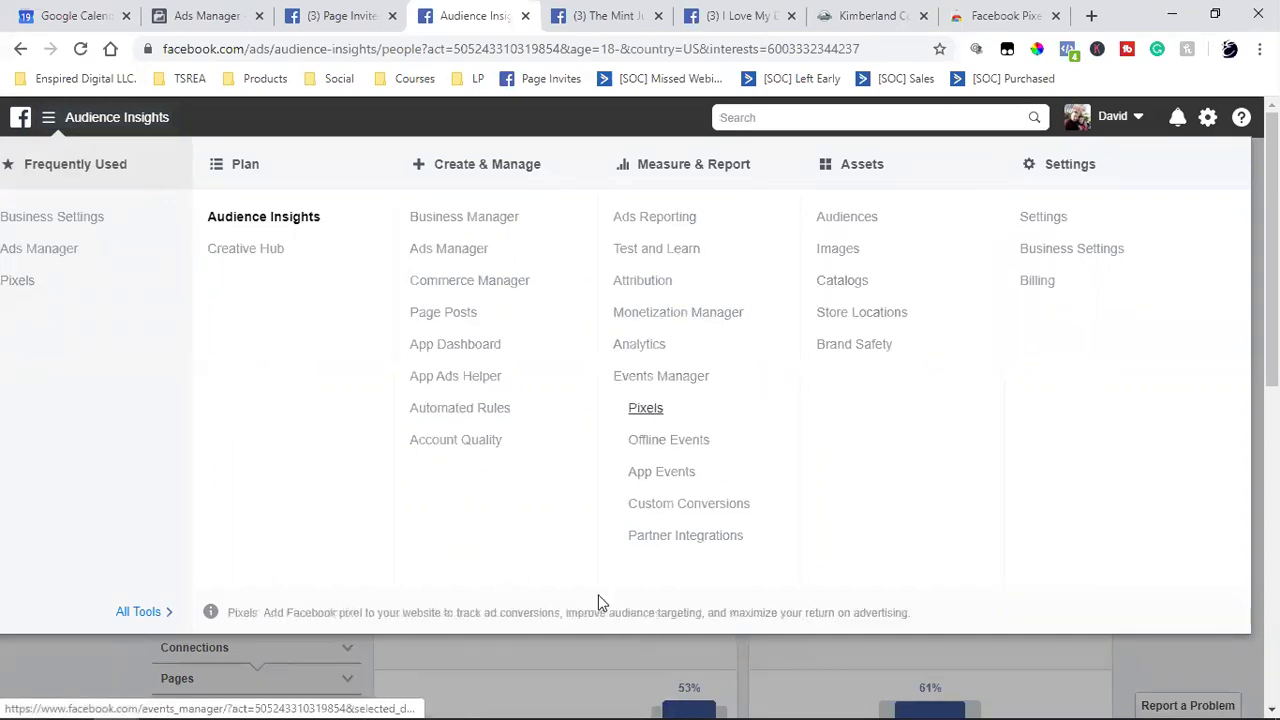
click(497, 666)
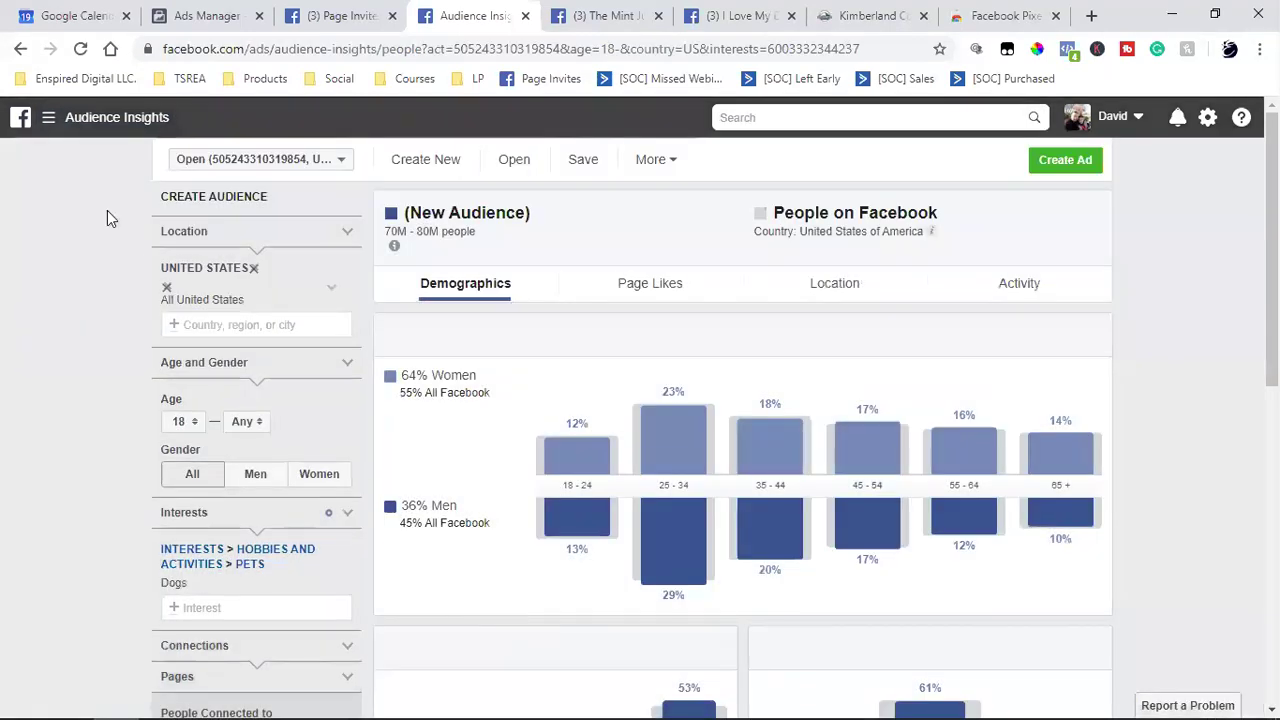
click(65, 117)
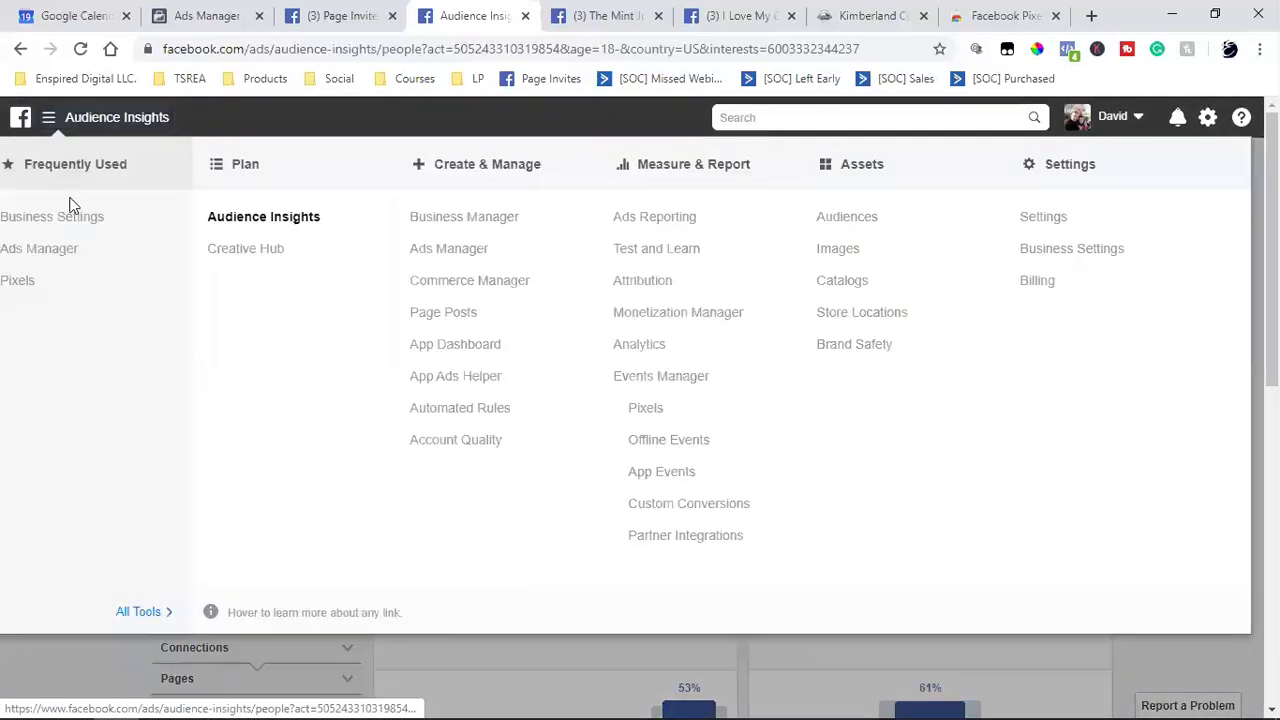
click(52, 250)
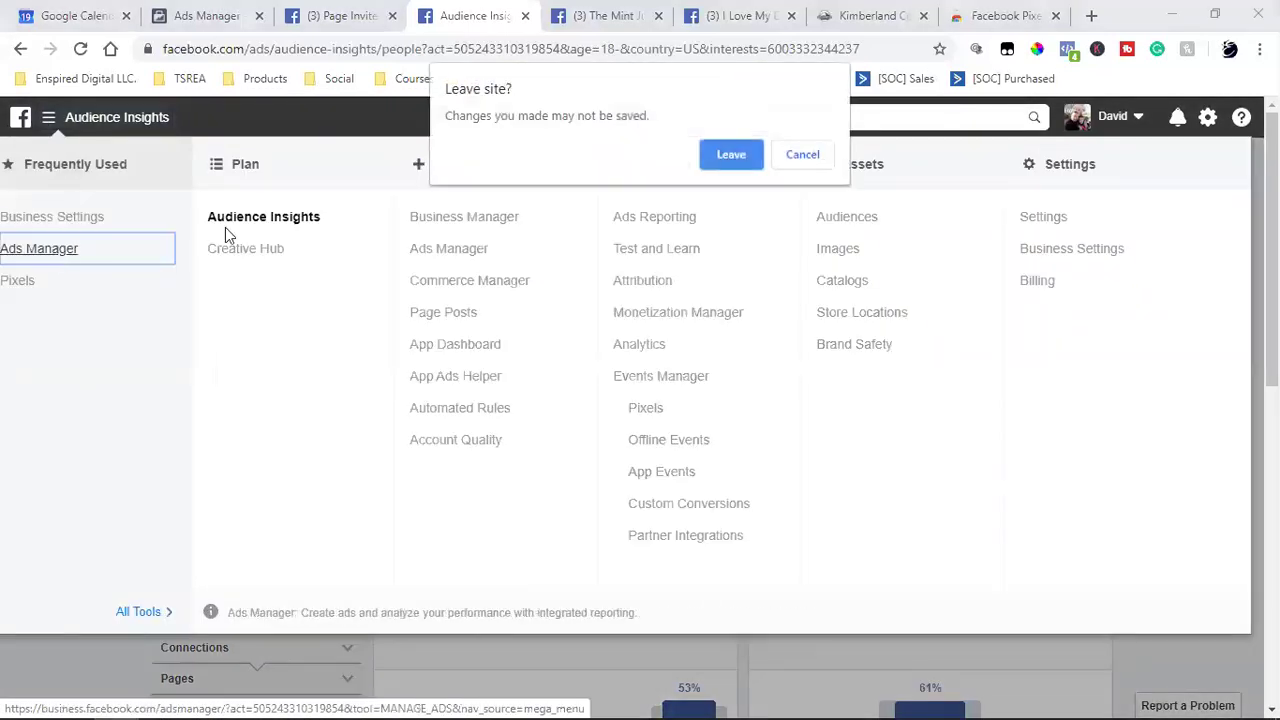
click(757, 157)
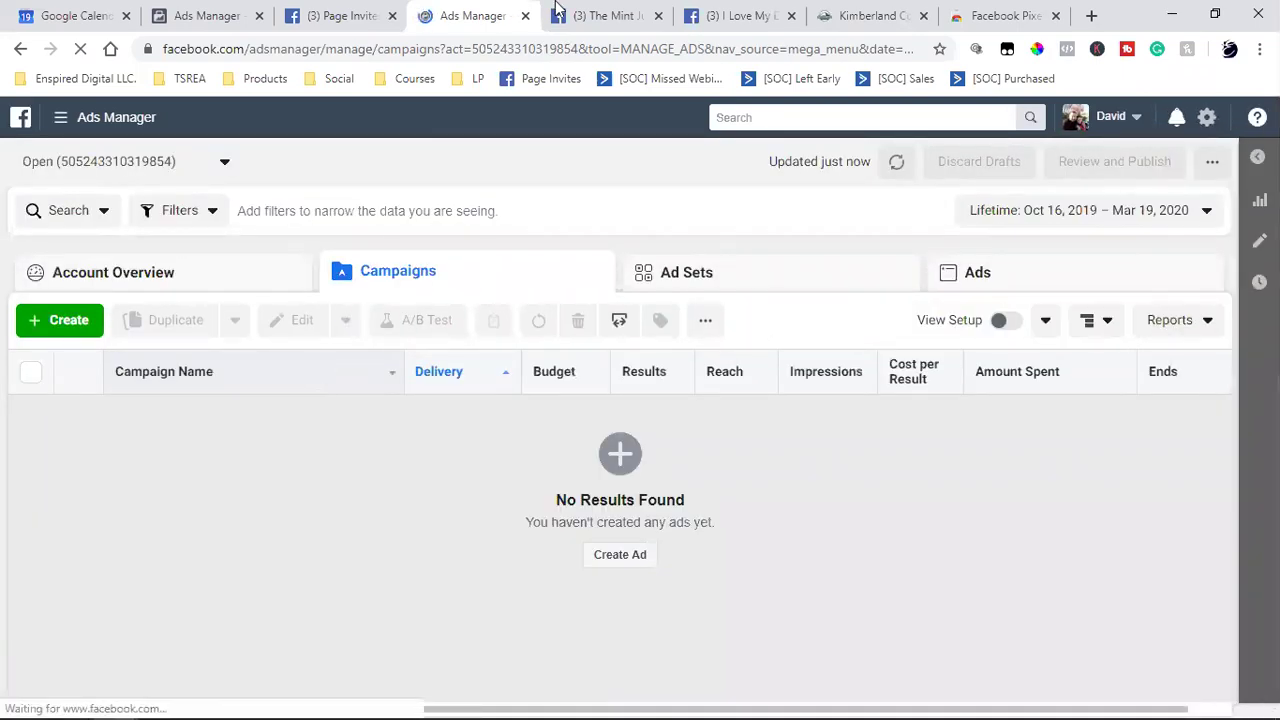
View Facebook's Create options from The Mint Julep Boutique's page and return to Ads Manager.
click(600, 15)
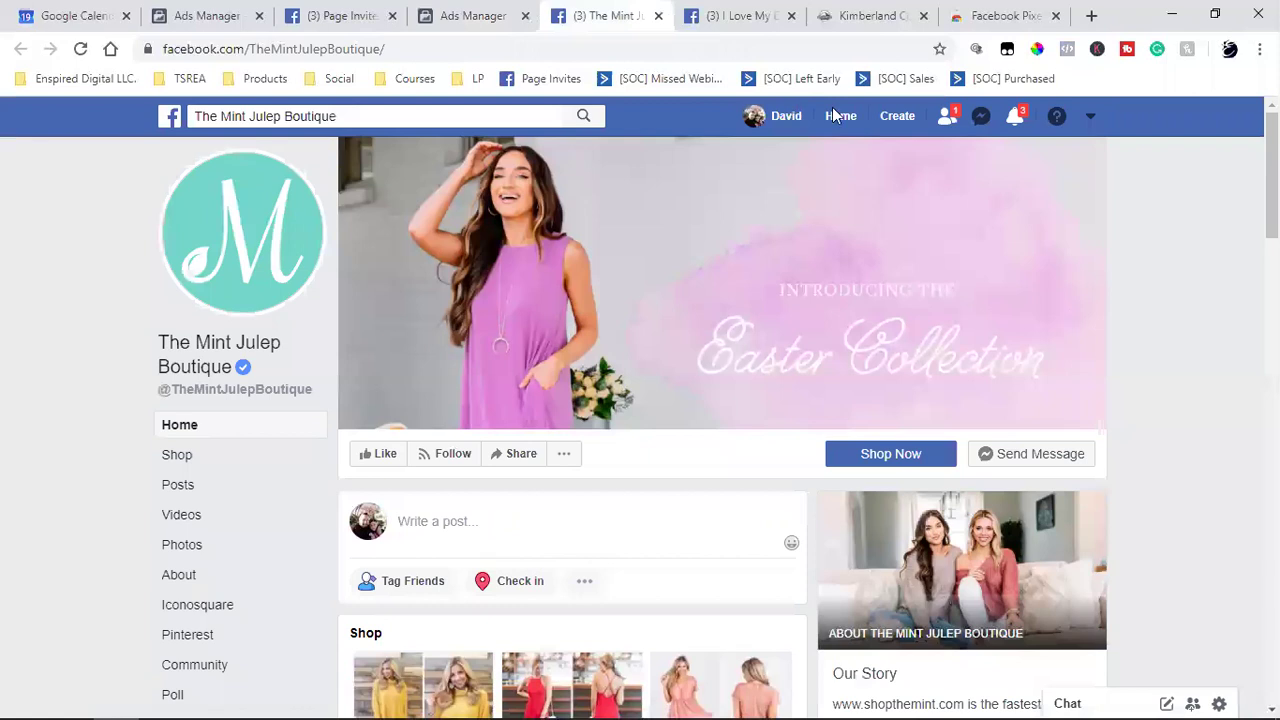
click(904, 124)
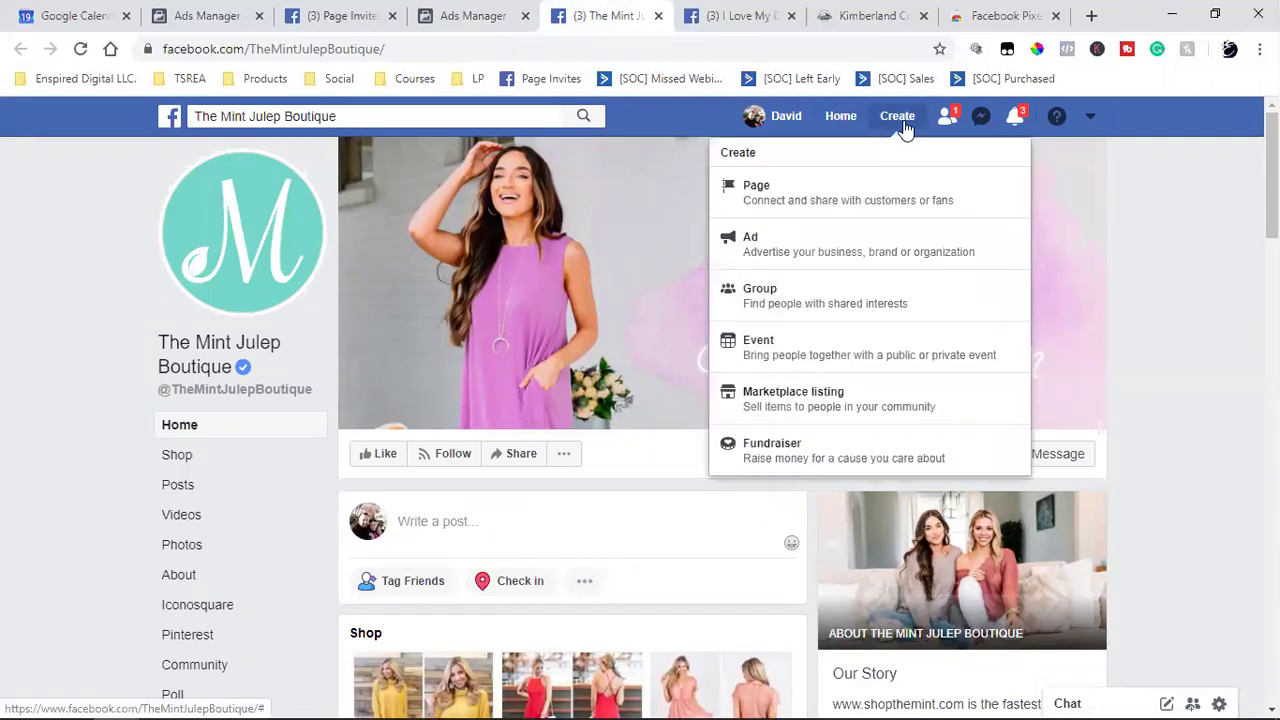
click(470, 8)
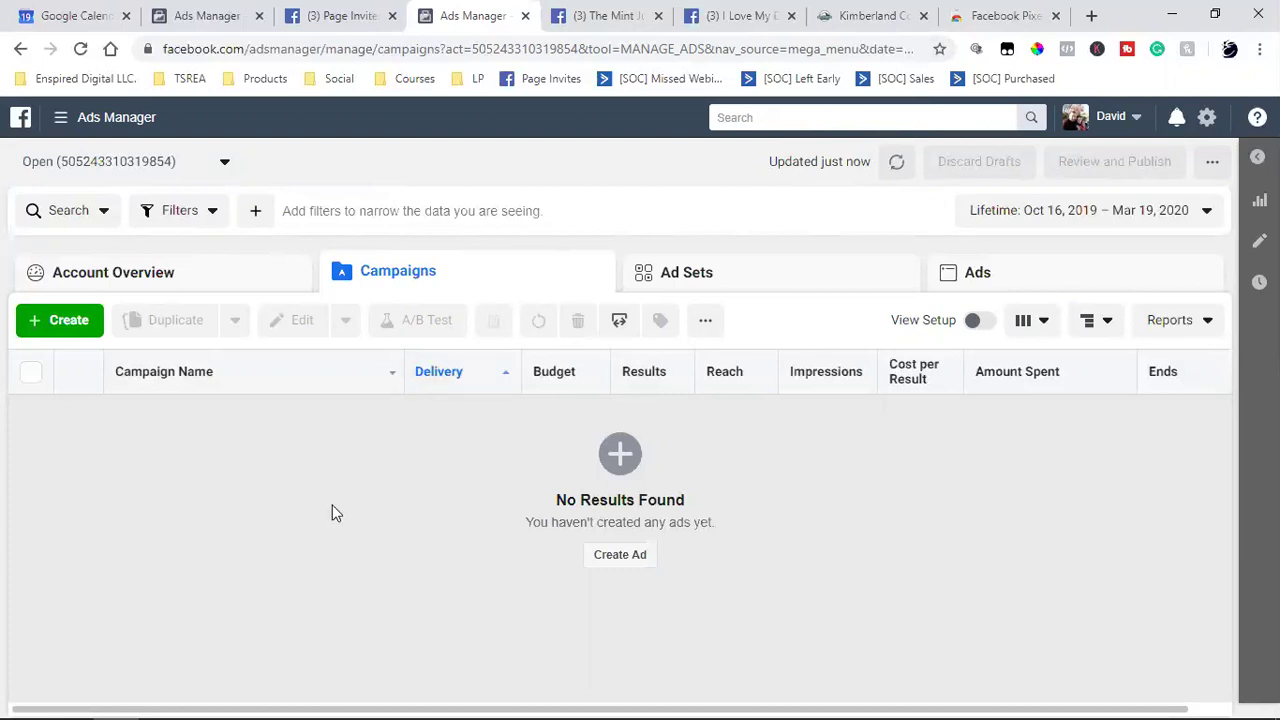
Start a new campaign from scratch instead of continuing the unfinished Traffic draft, and view the available marketing objectives.
click(78, 330)
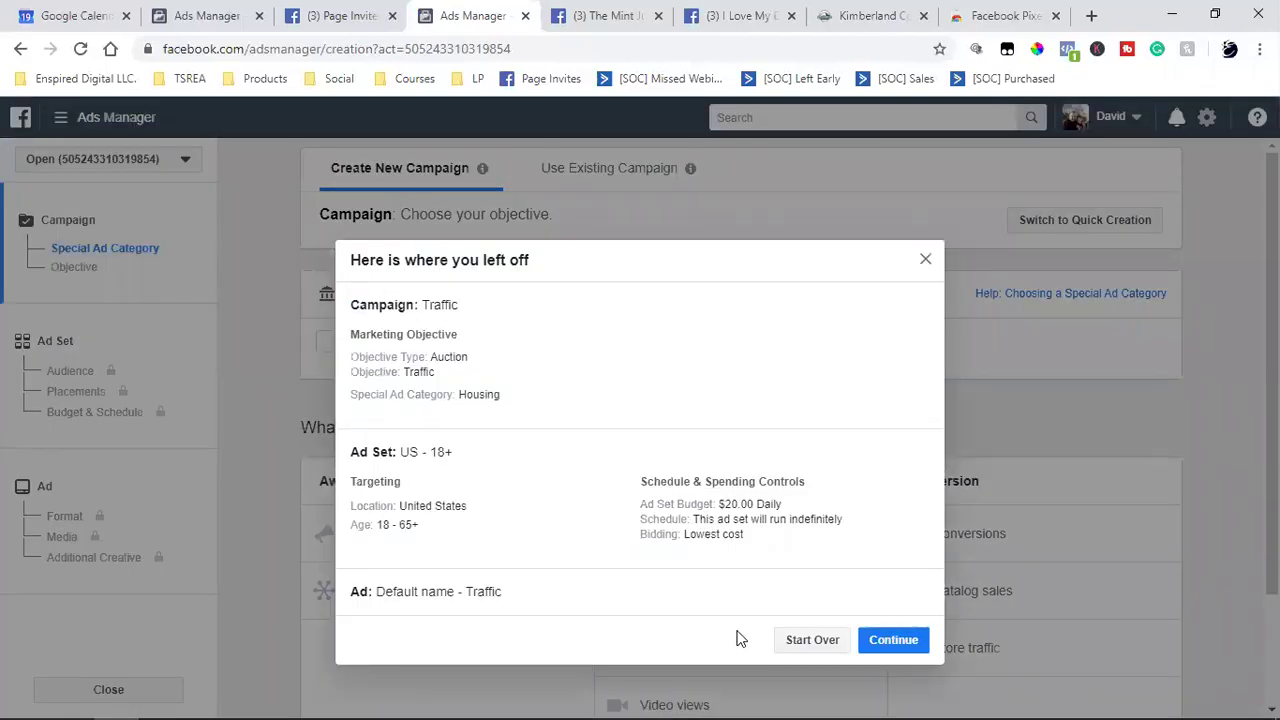
click(812, 640)
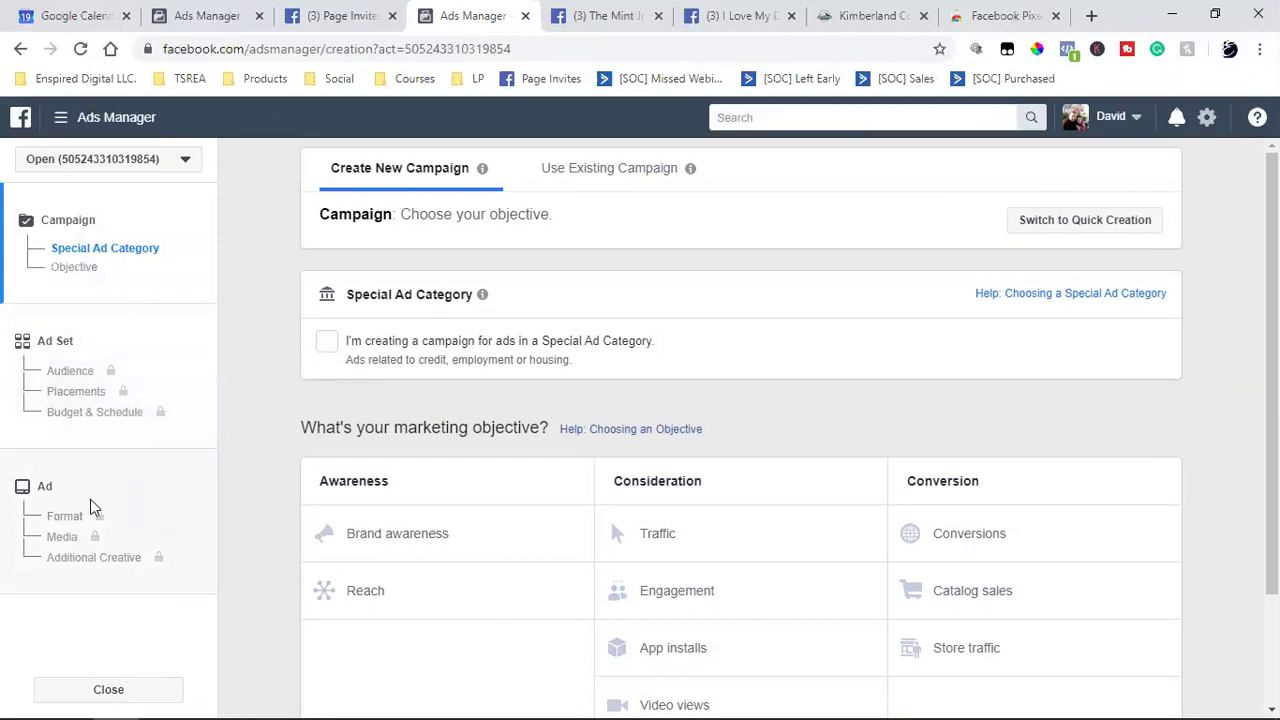
scroll(575, 474, down, 2)
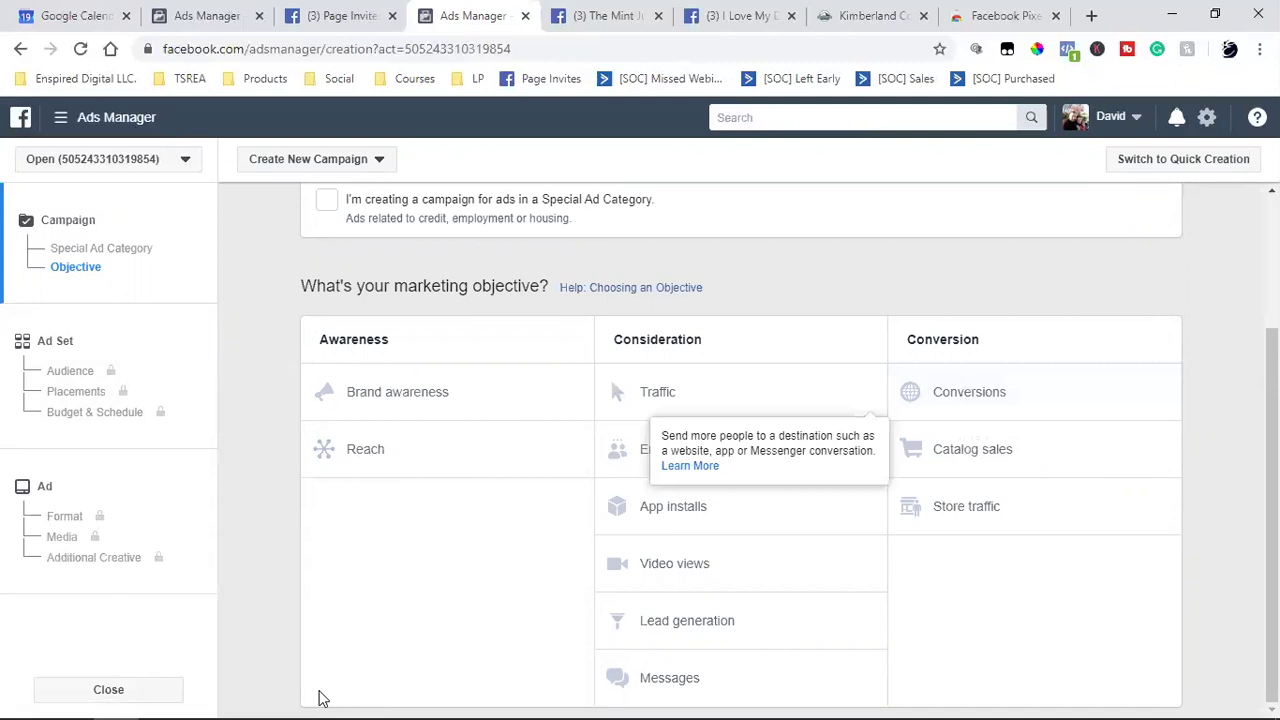
mouse_move(320, 700)
Switch to the Word notes and italicize "Then you're going to set up 'Look A Like Audiences'" in Step 2.
click(251, 700)
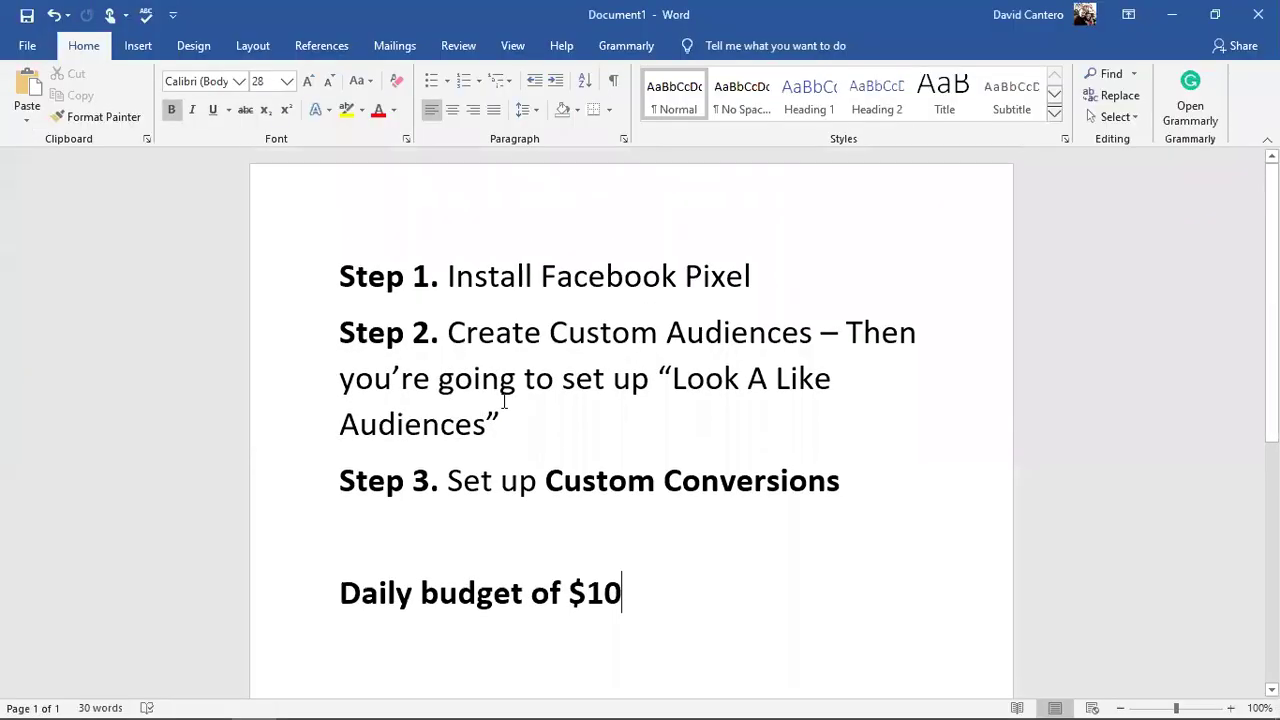
triple_click(506, 277)
triple_click(495, 338)
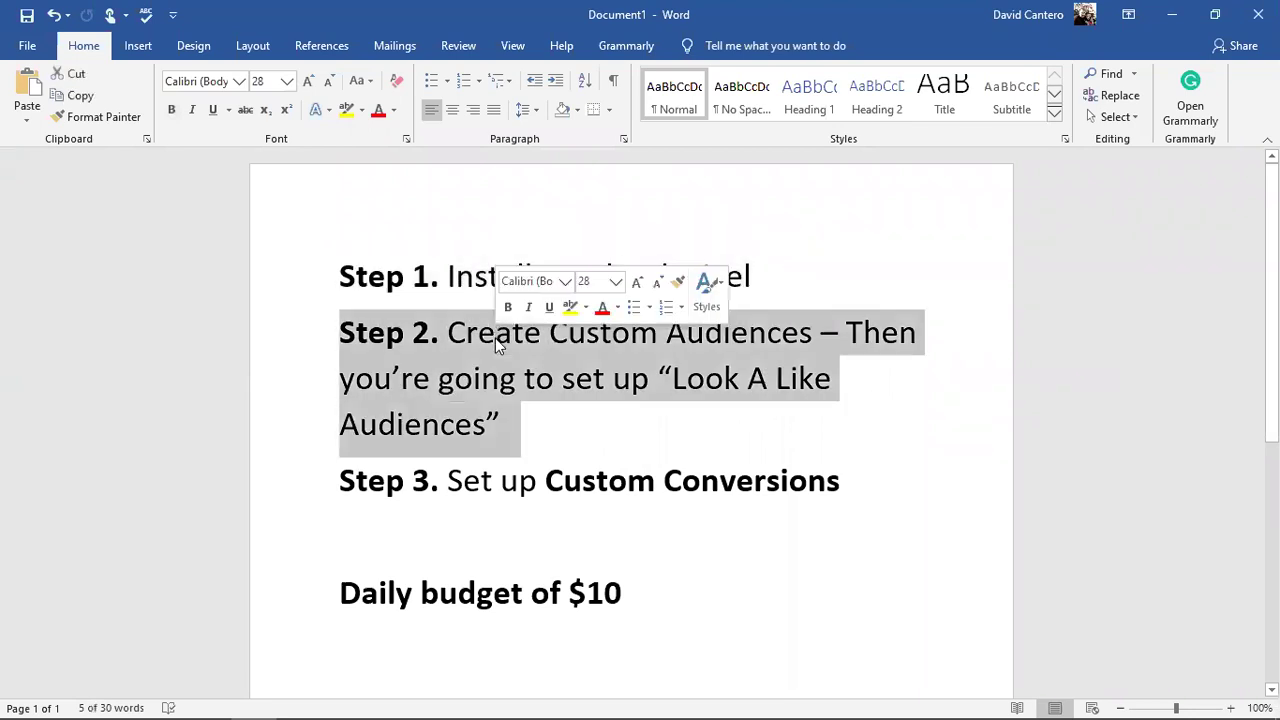
click(543, 420)
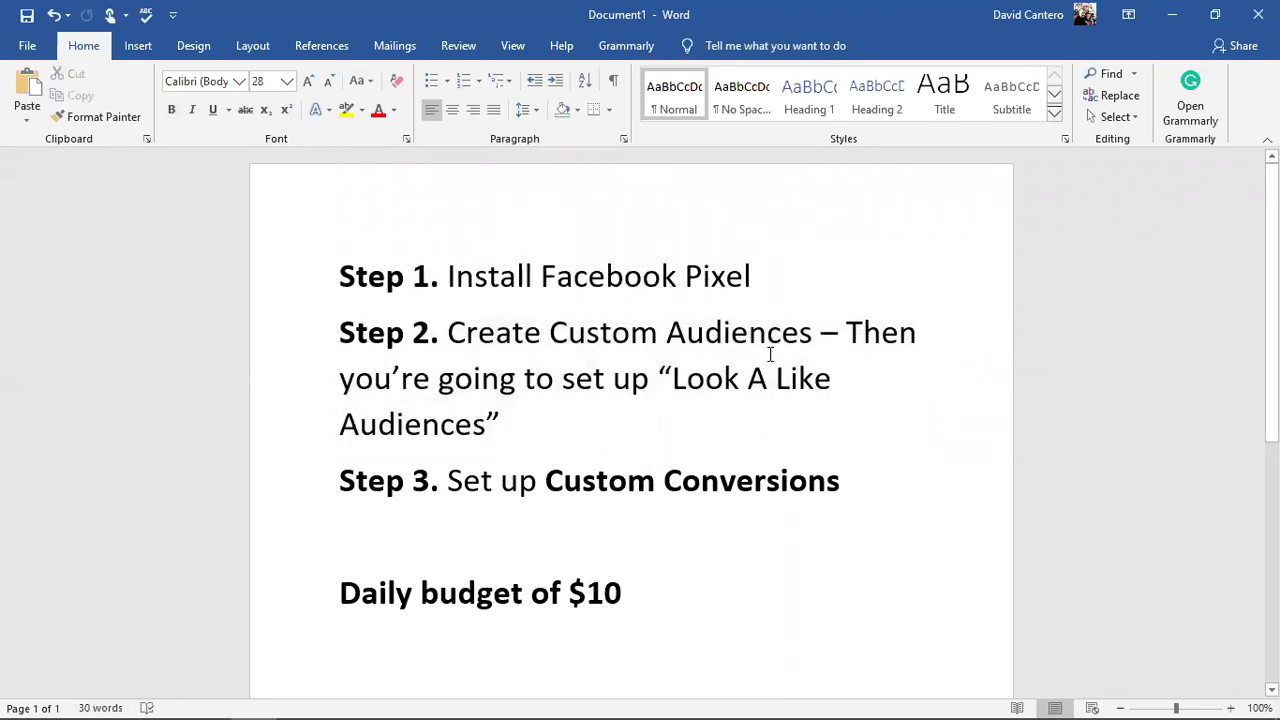
drag(850, 330, 863, 414)
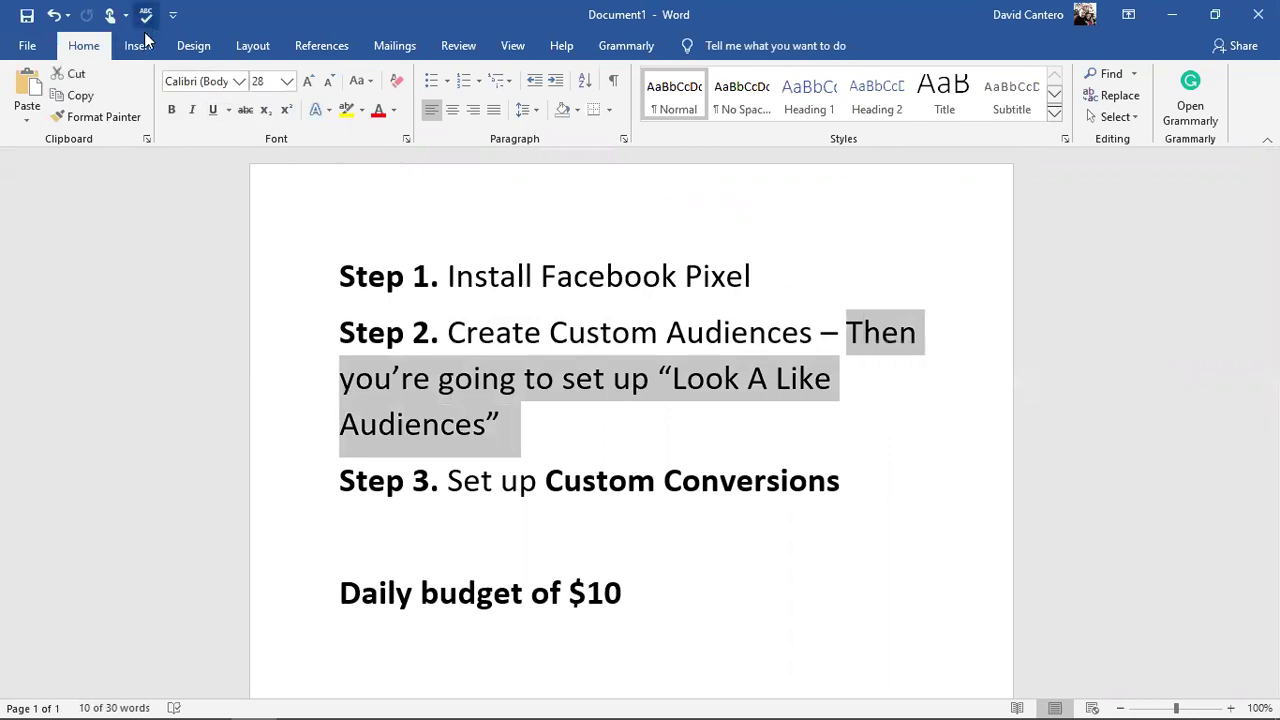
click(192, 110)
click(542, 332)
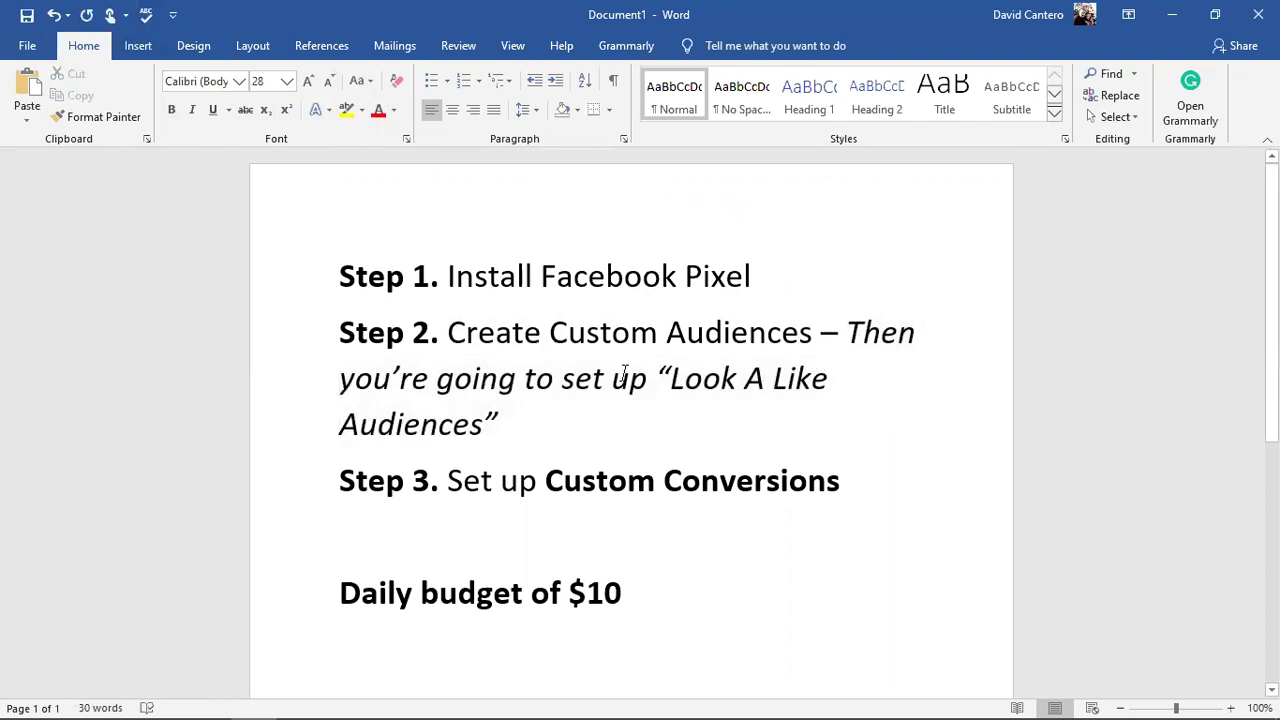
Review the notes on Look A Like Audiences, Custom Audiences and Step 3's Custom Conversions in the Word document.
drag(663, 378, 771, 408)
click(613, 332)
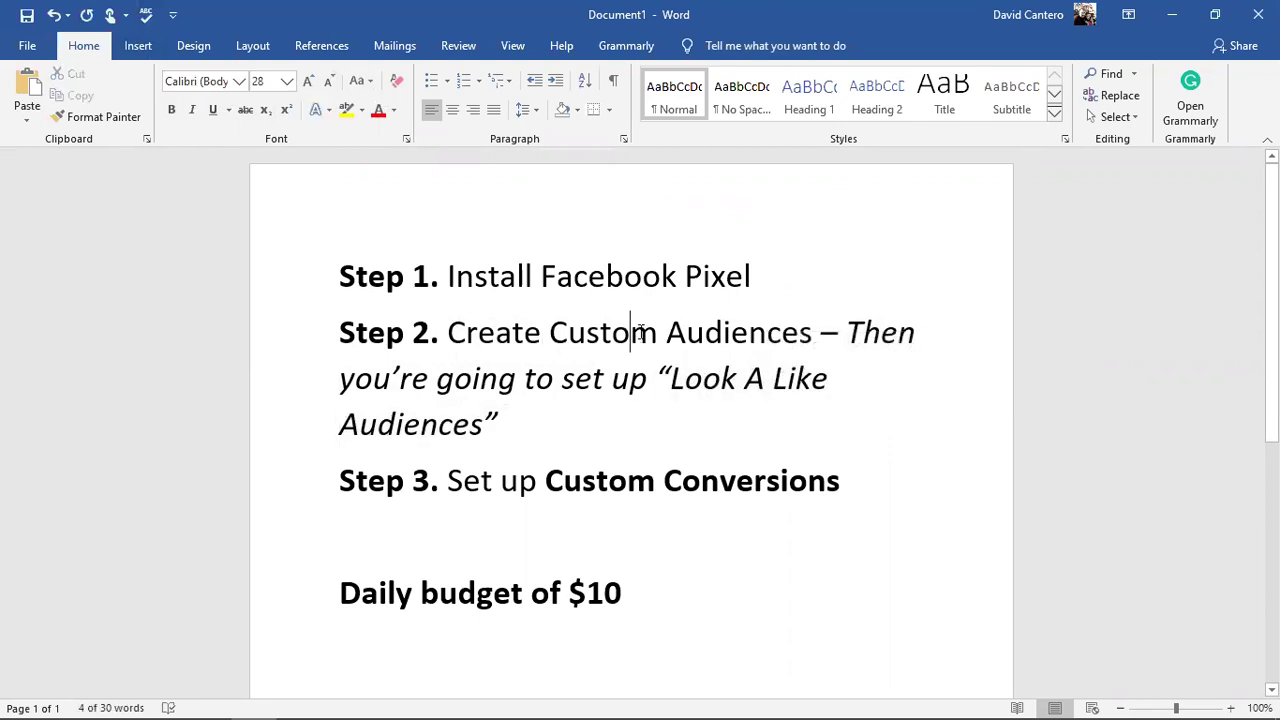
double_click(621, 333)
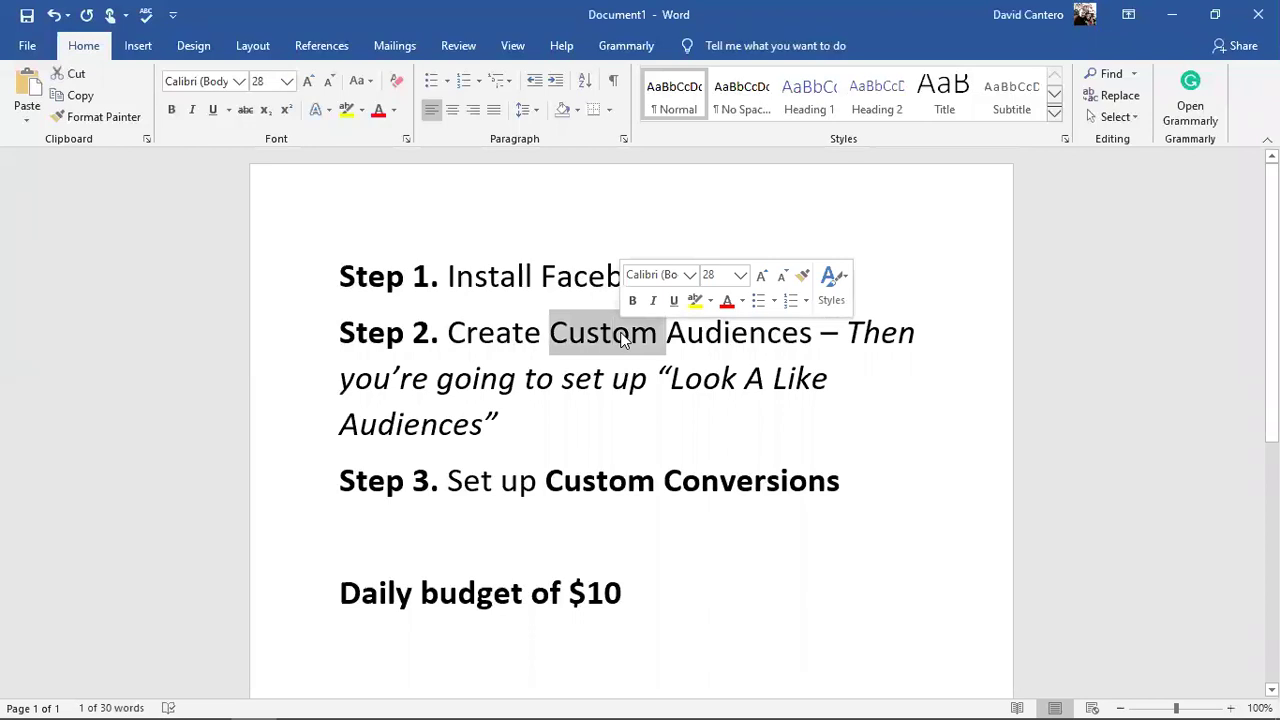
click(614, 338)
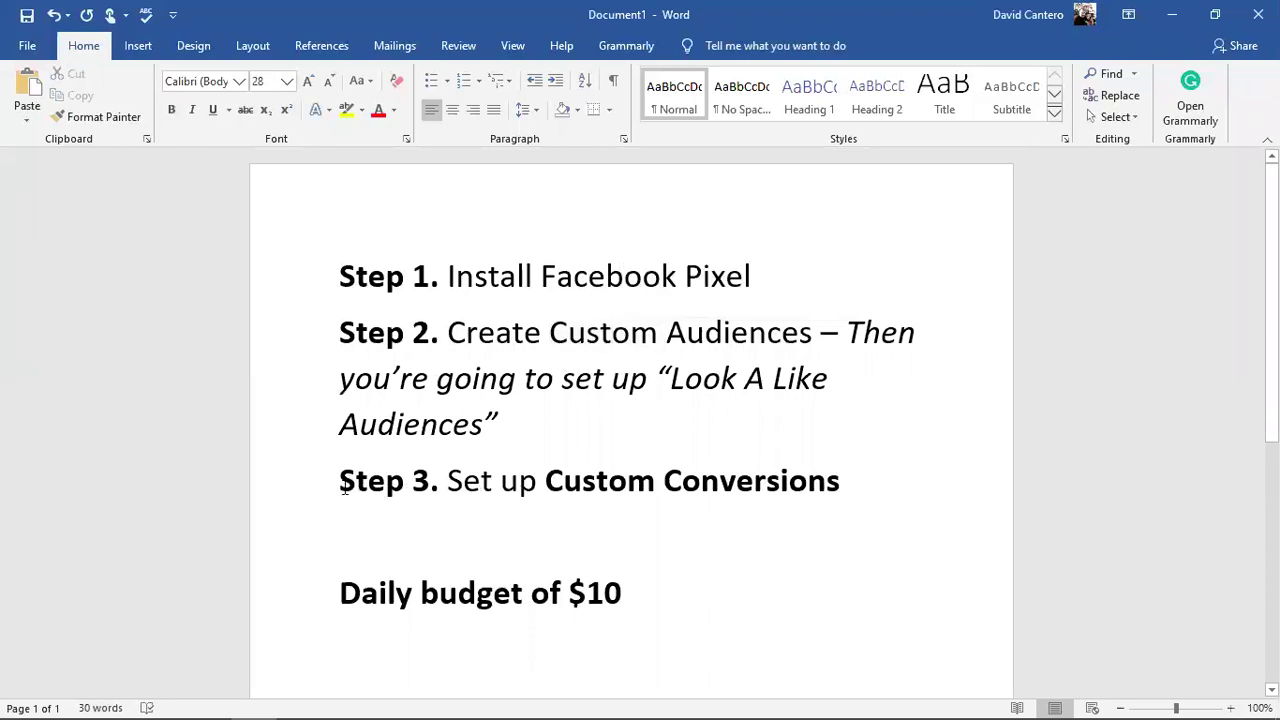
drag(340, 480, 828, 480)
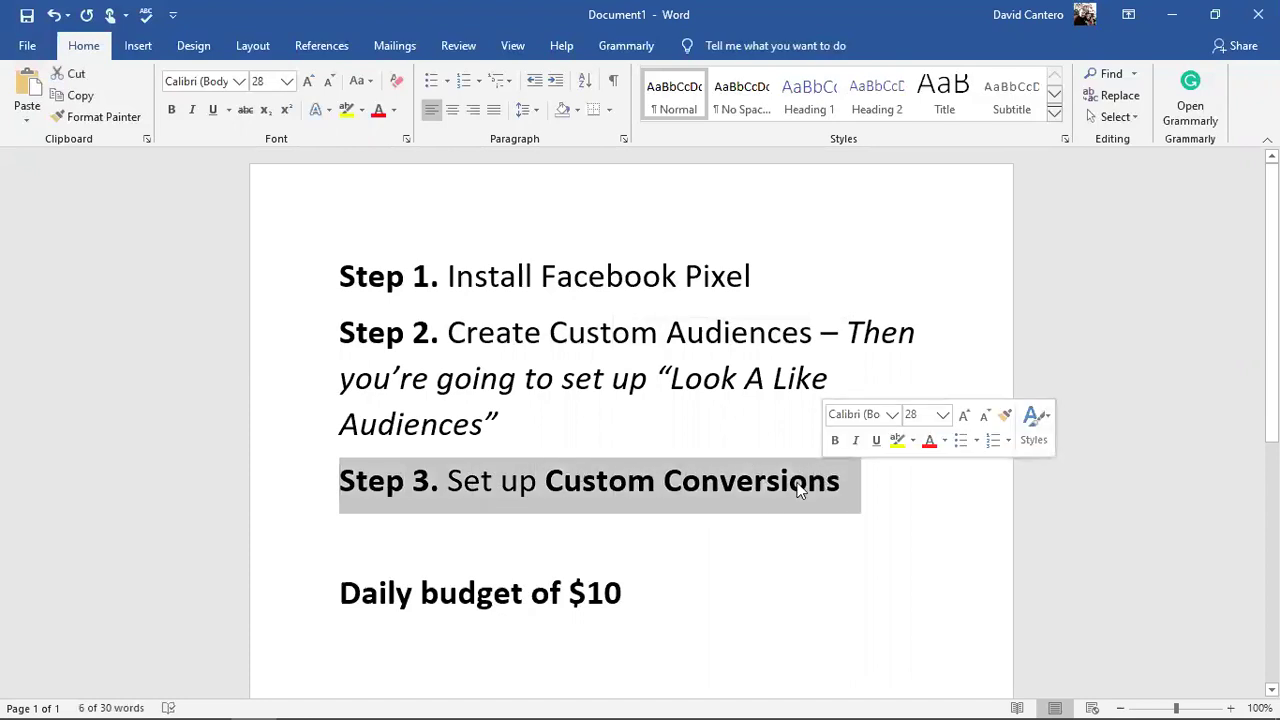
click(790, 485)
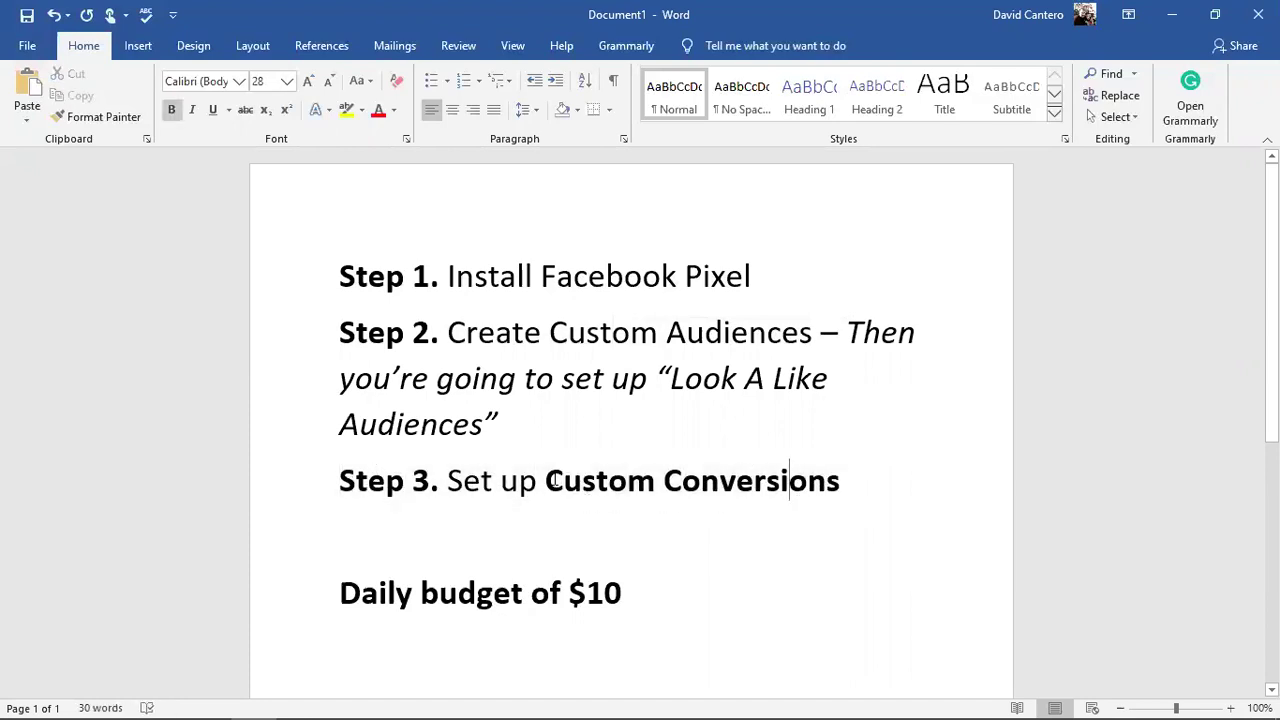
drag(546, 480, 840, 482)
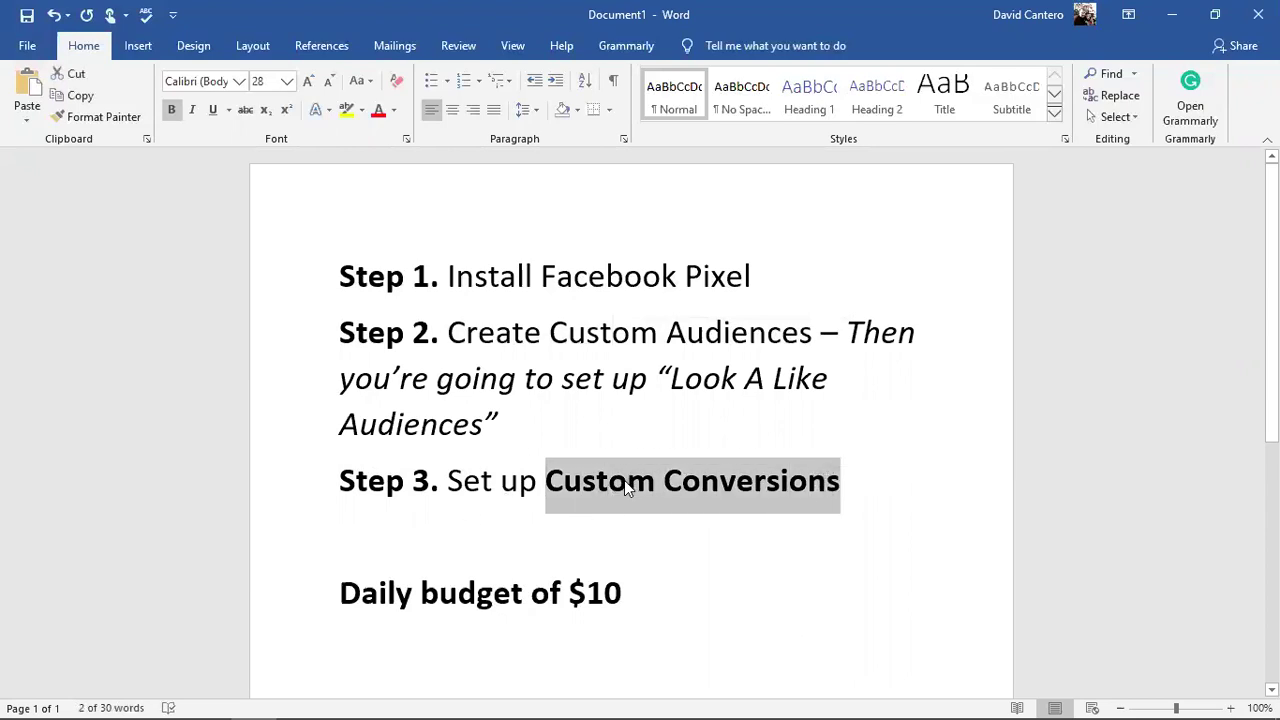
Return to the campaign setup in Ads Manager, select the Video views objective, and consult the Kimberland Collars checkout page.
click(116, 701)
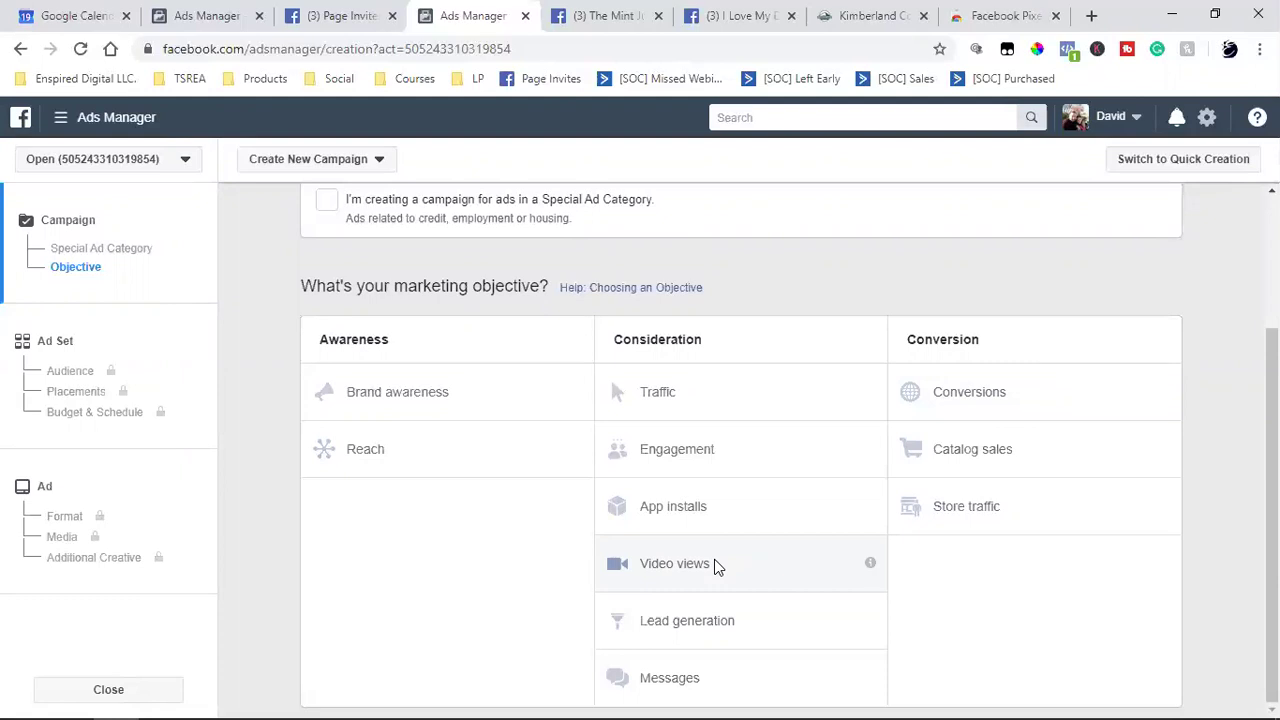
click(840, 15)
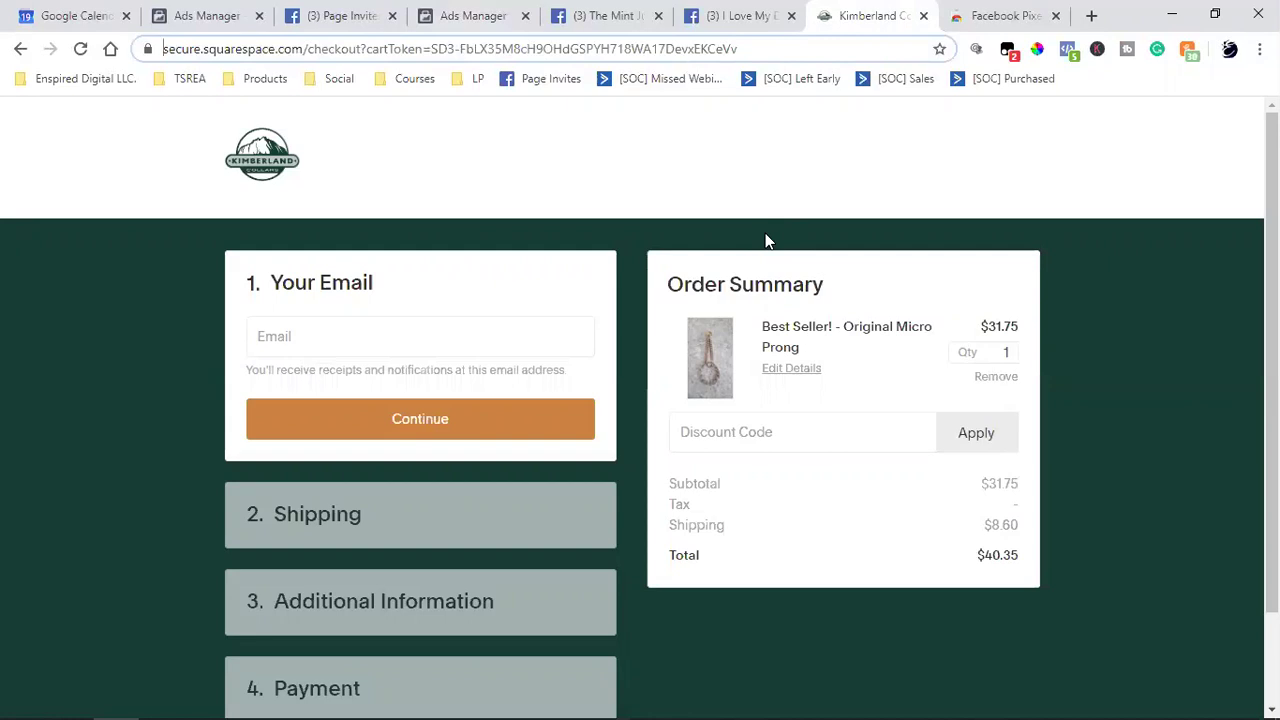
click(440, 15)
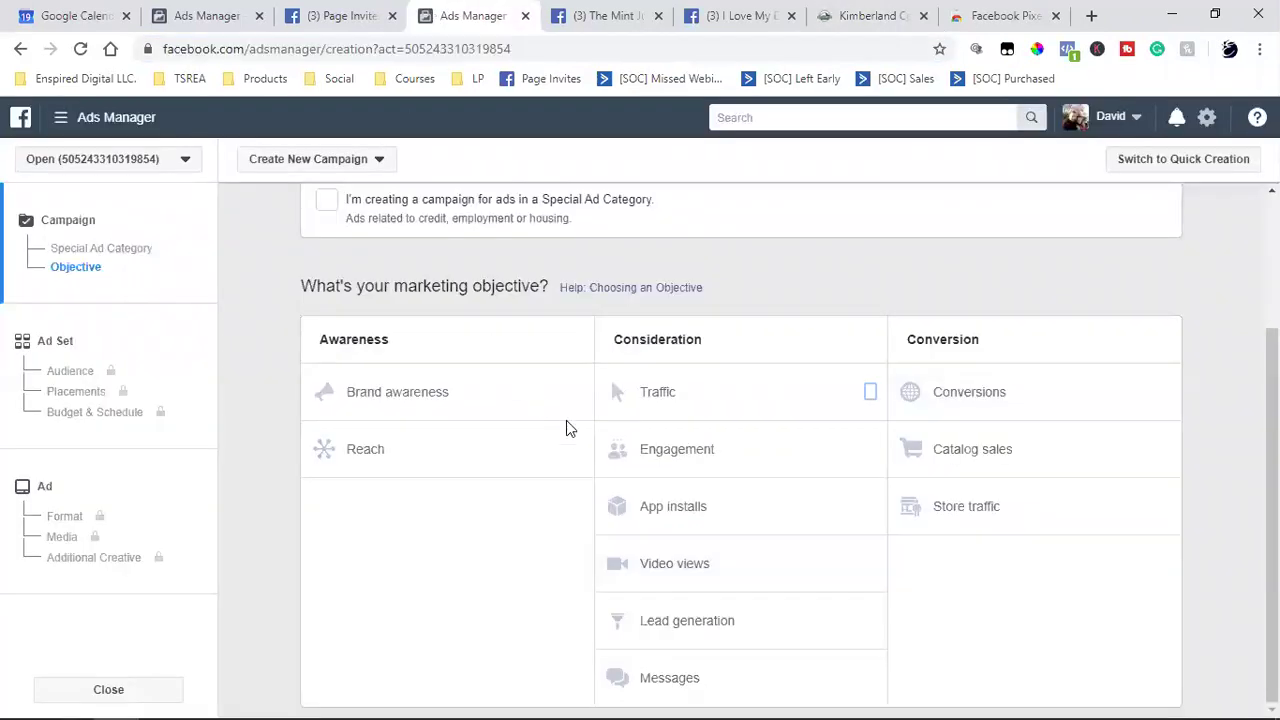
click(674, 566)
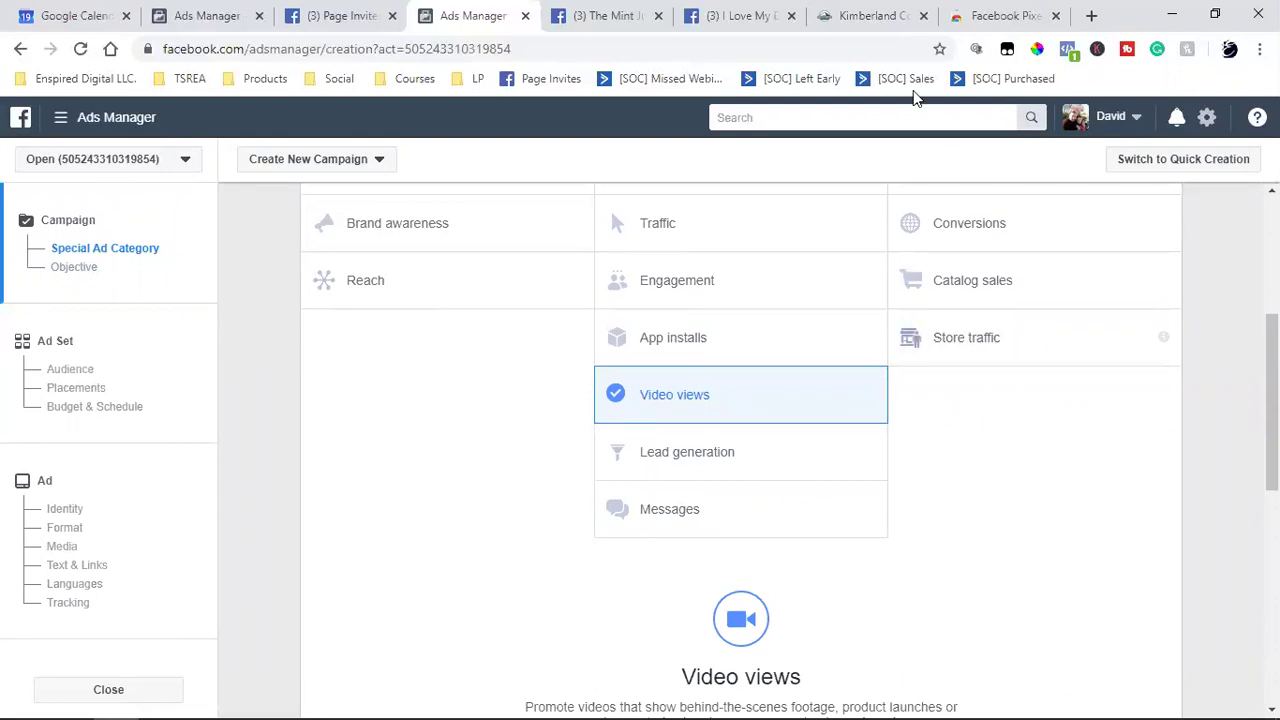
click(862, 15)
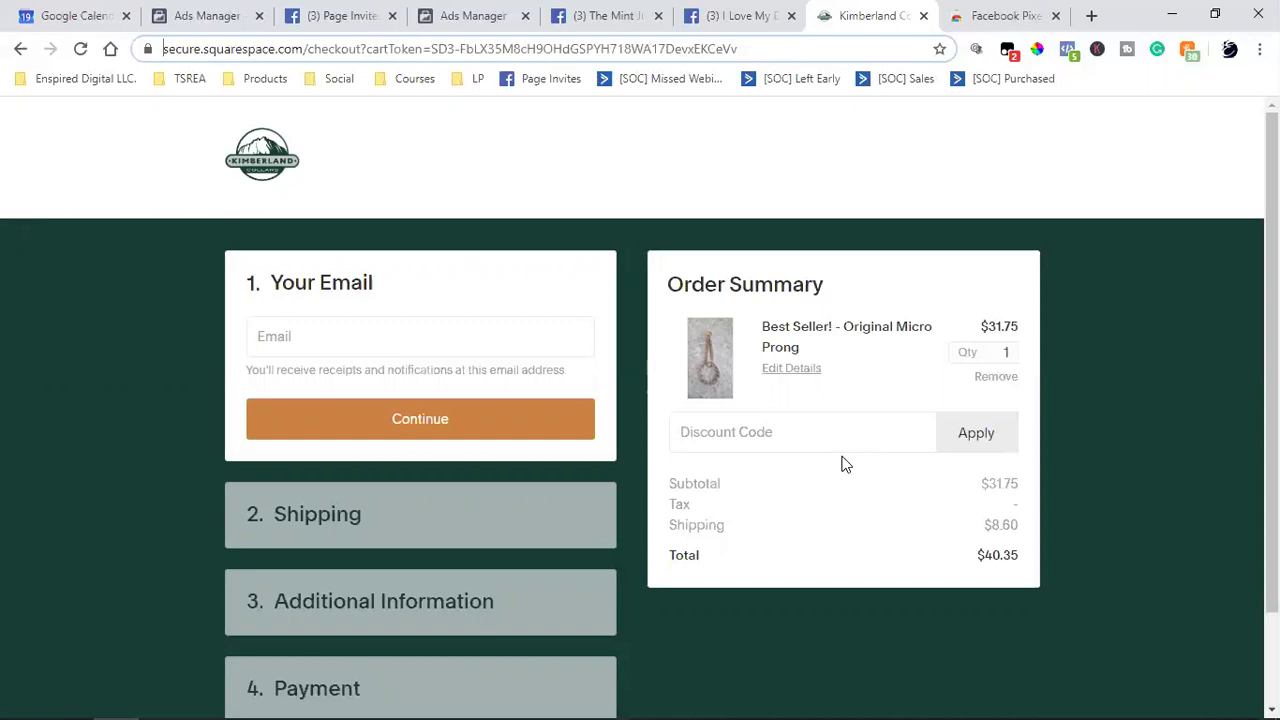
click(490, 12)
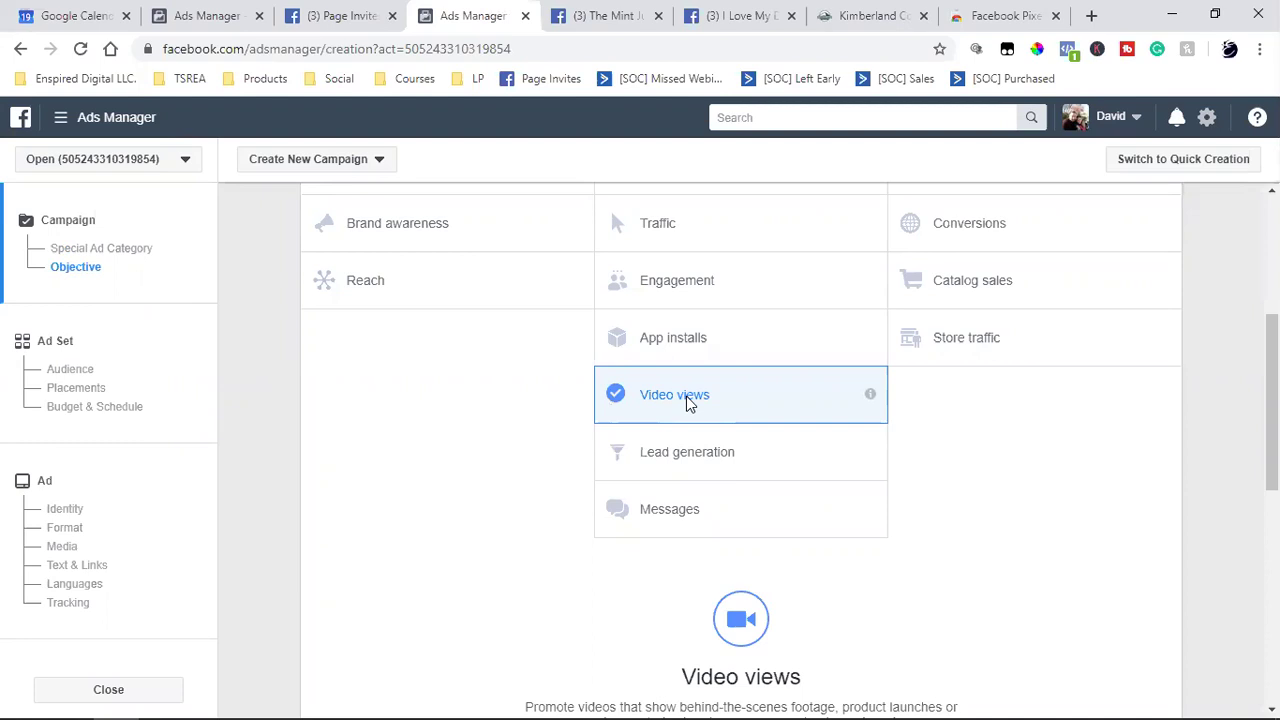
Change the campaign objective to Conversions and turn off Campaign Budget Optimization.
scroll(914, 508, up, 2)
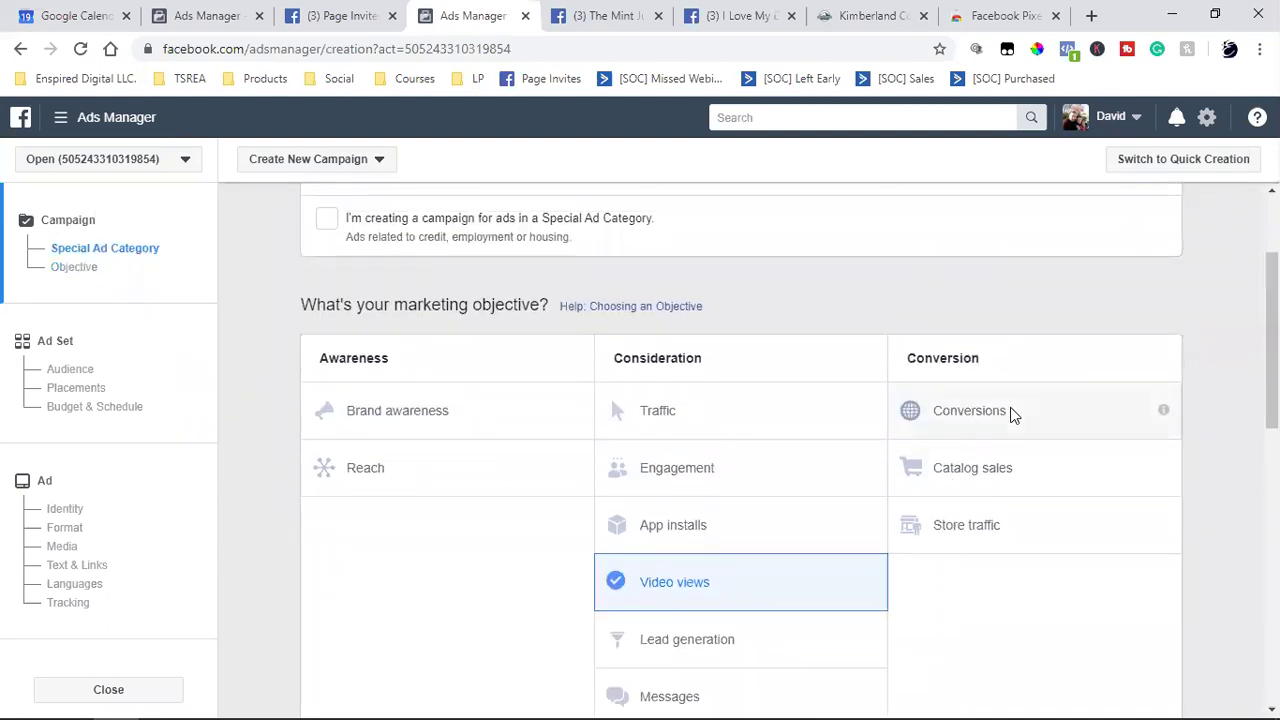
click(1143, 429)
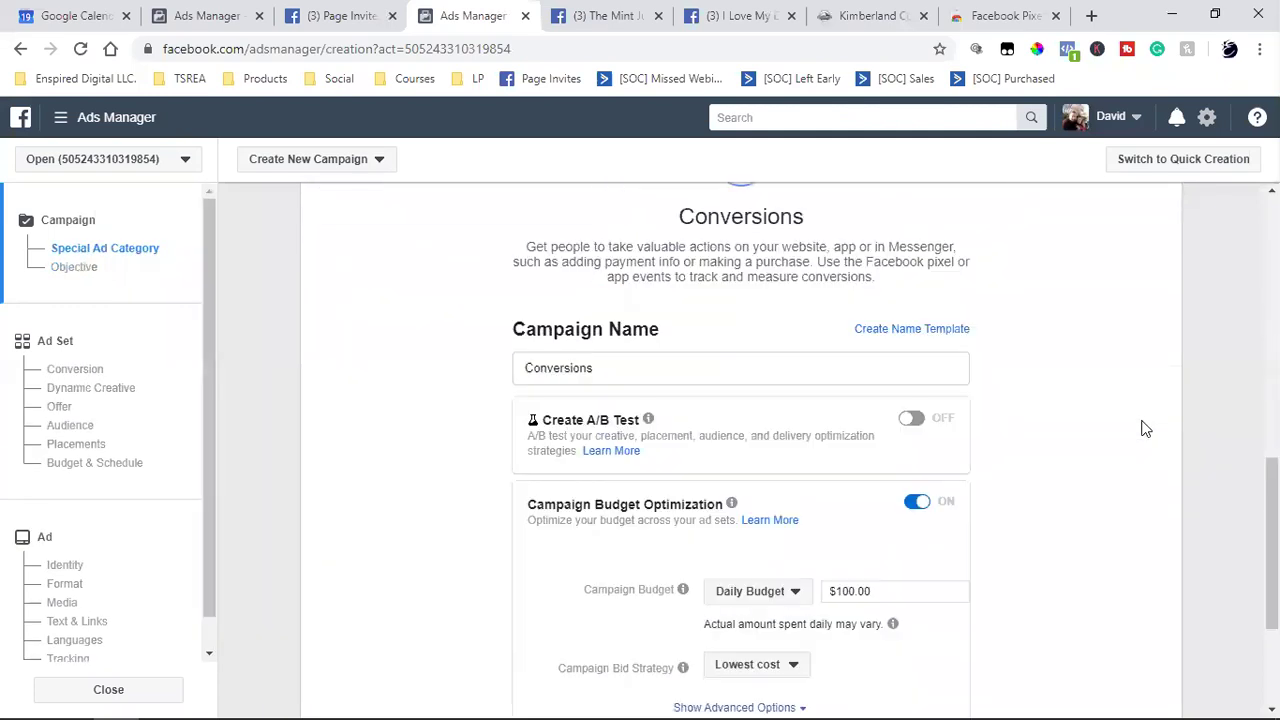
click(916, 503)
scroll(1010, 526, up, 5)
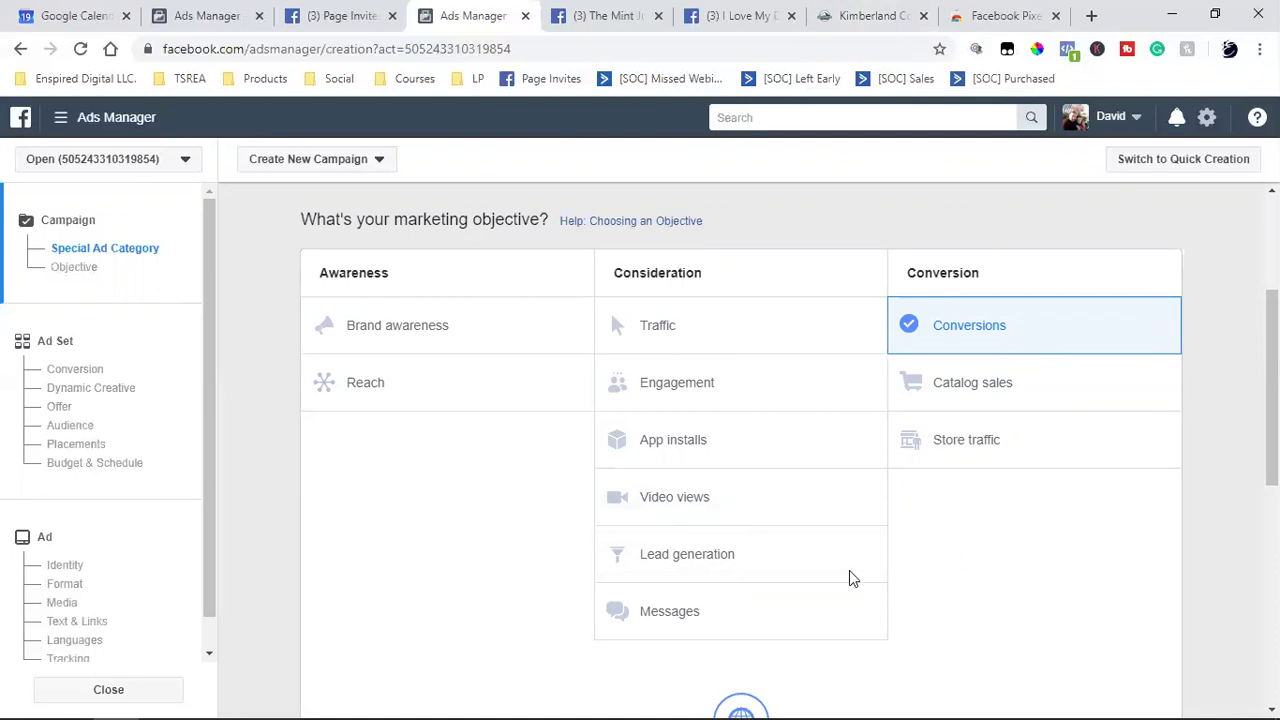
Set the campaign objective back to Video views and continue to the ad set settings.
click(737, 517)
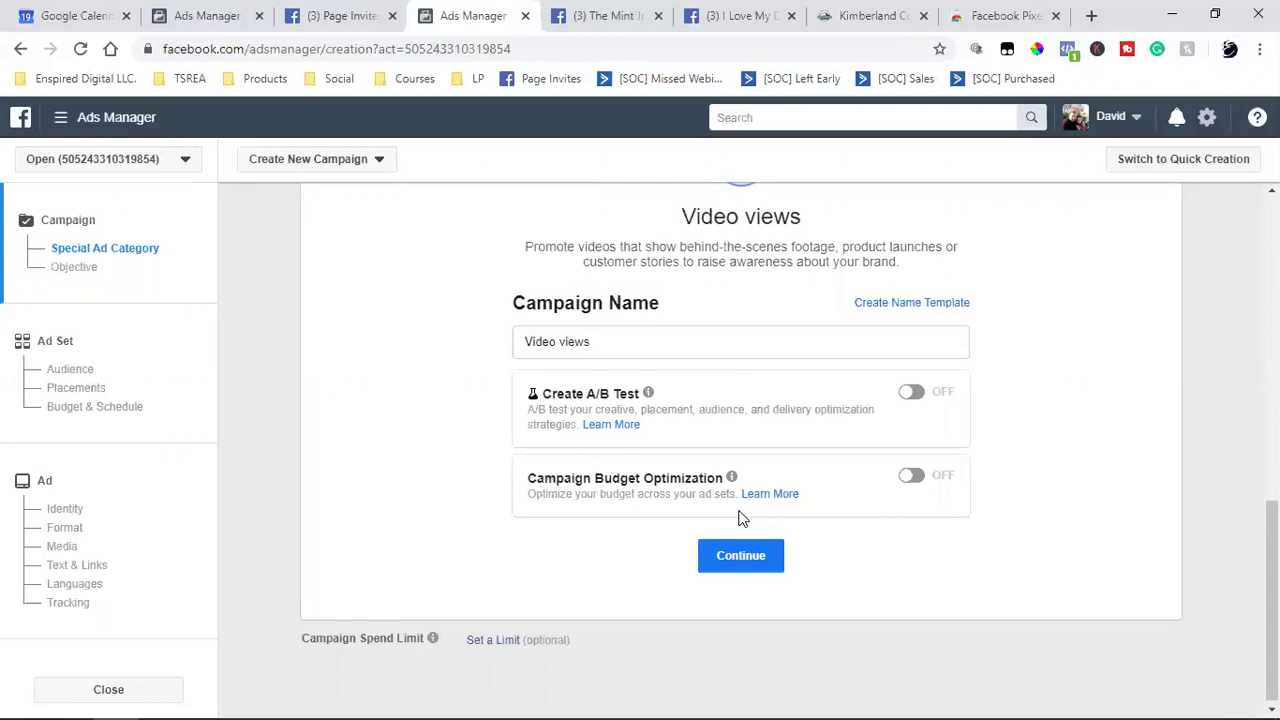
scroll(740, 517, up, 5)
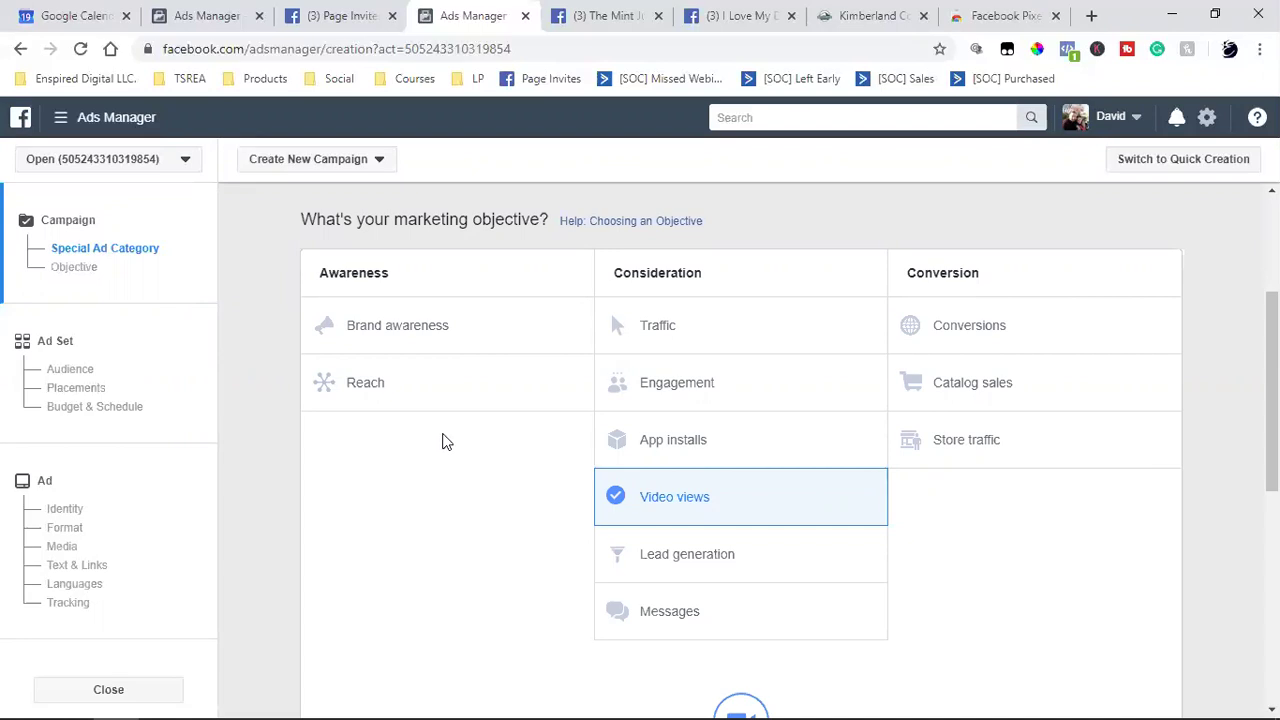
scroll(443, 438, down, 2)
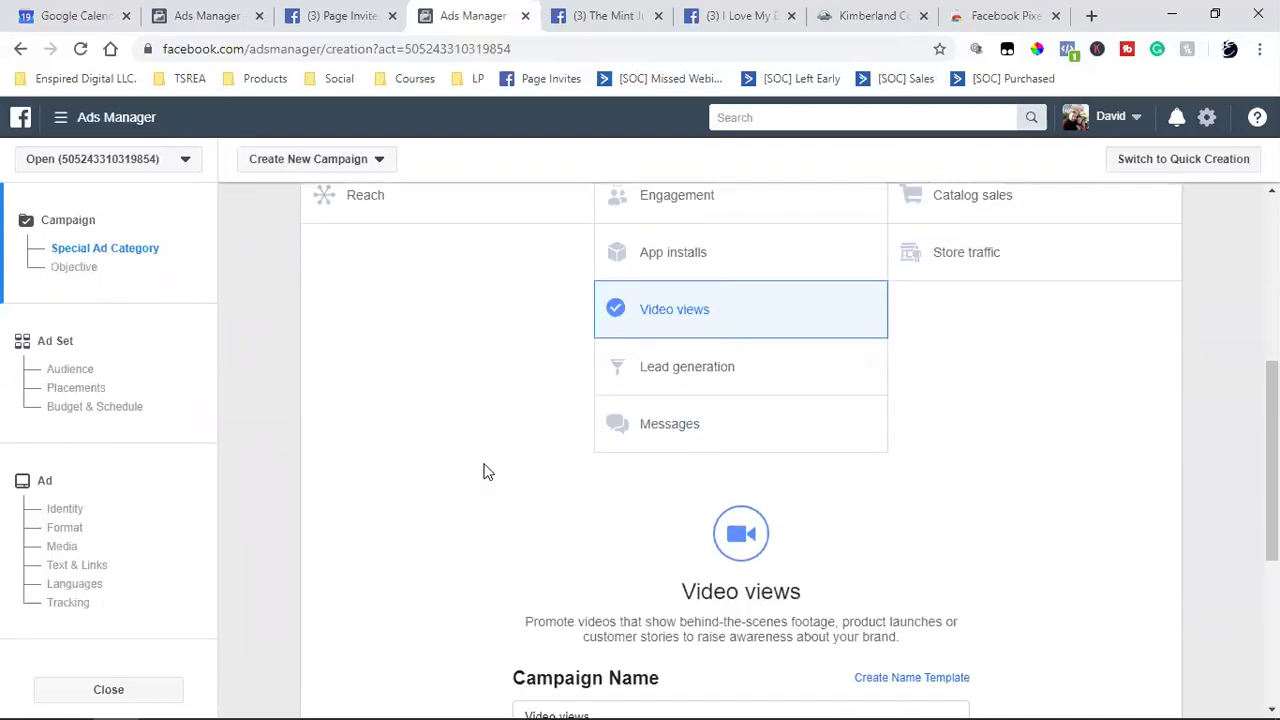
scroll(485, 471, down, 4)
click(715, 549)
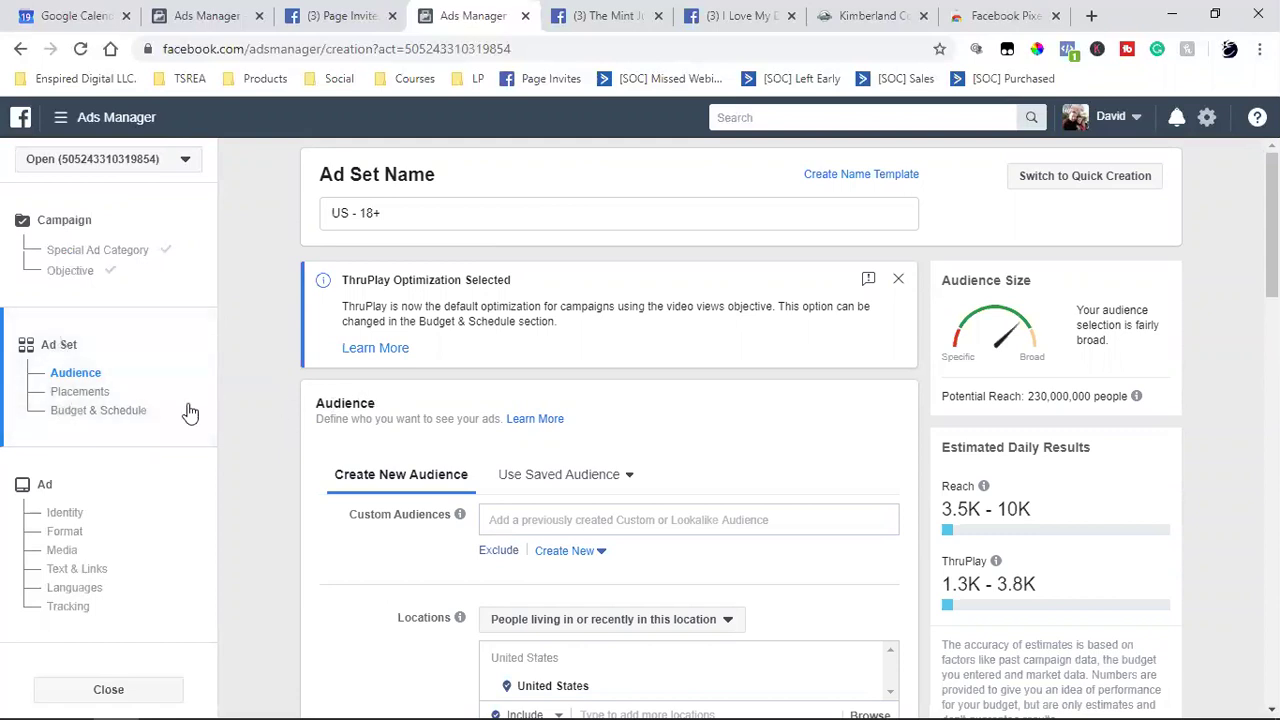
Narrow the new audience to women aged 24 to 35.
scroll(375, 379, down, 3)
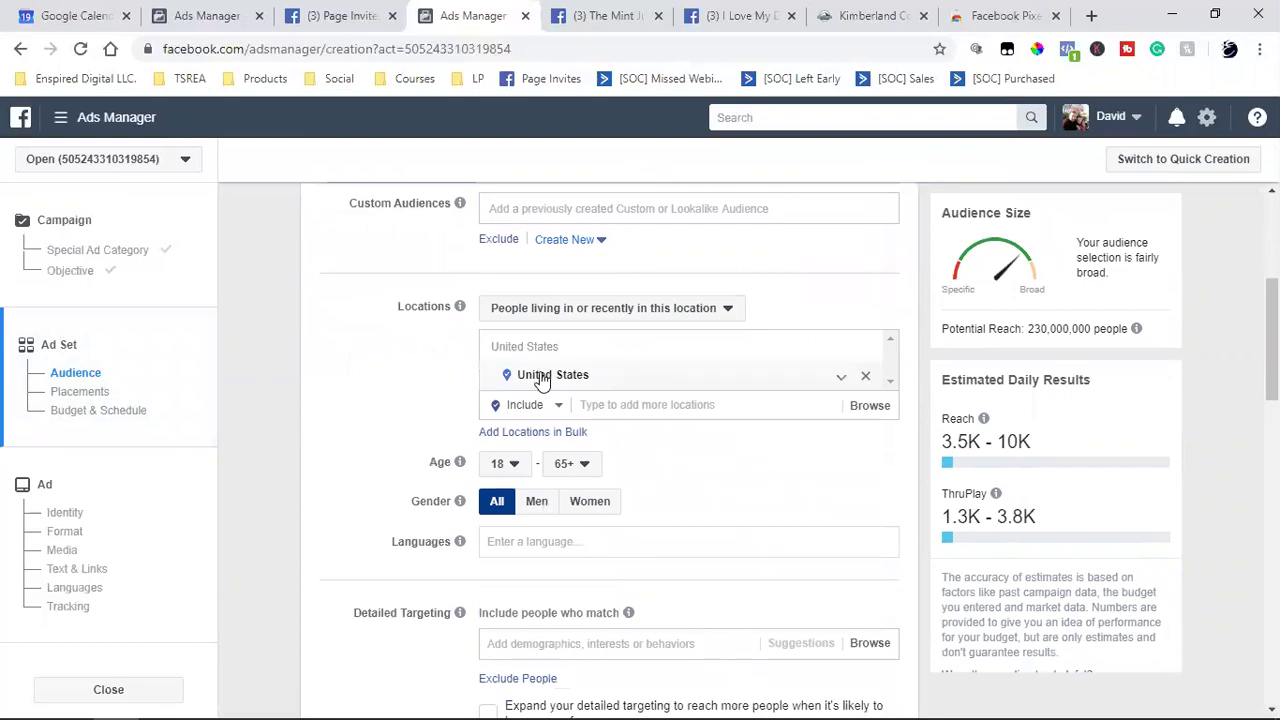
click(517, 463)
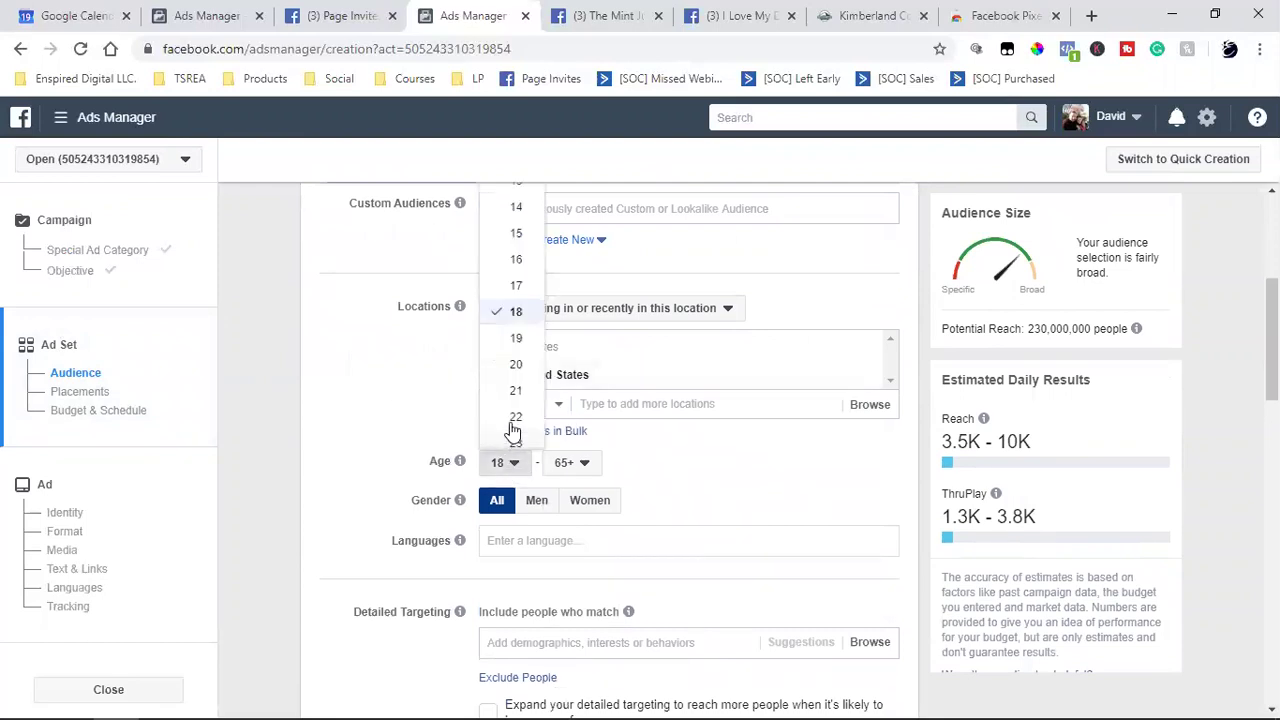
scroll(517, 425, down, 2)
click(337, 420)
scroll(357, 460, down, 1)
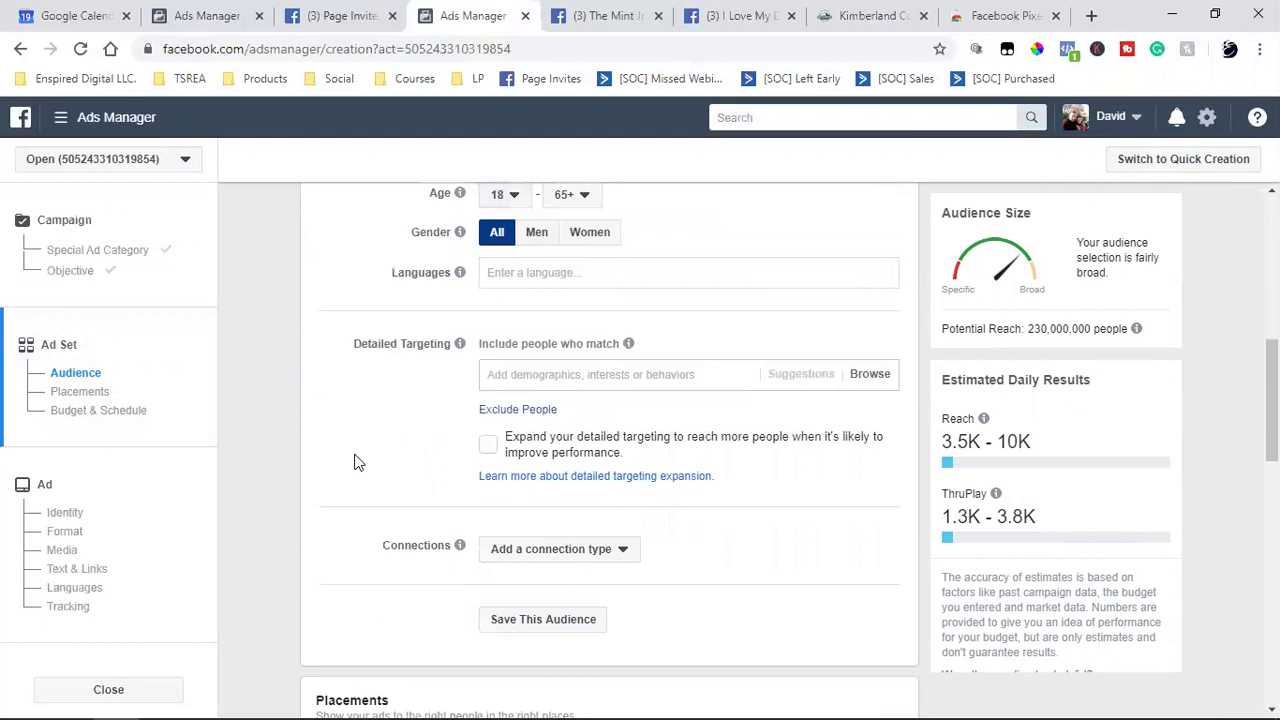
scroll(470, 450, up, 4)
click(505, 569)
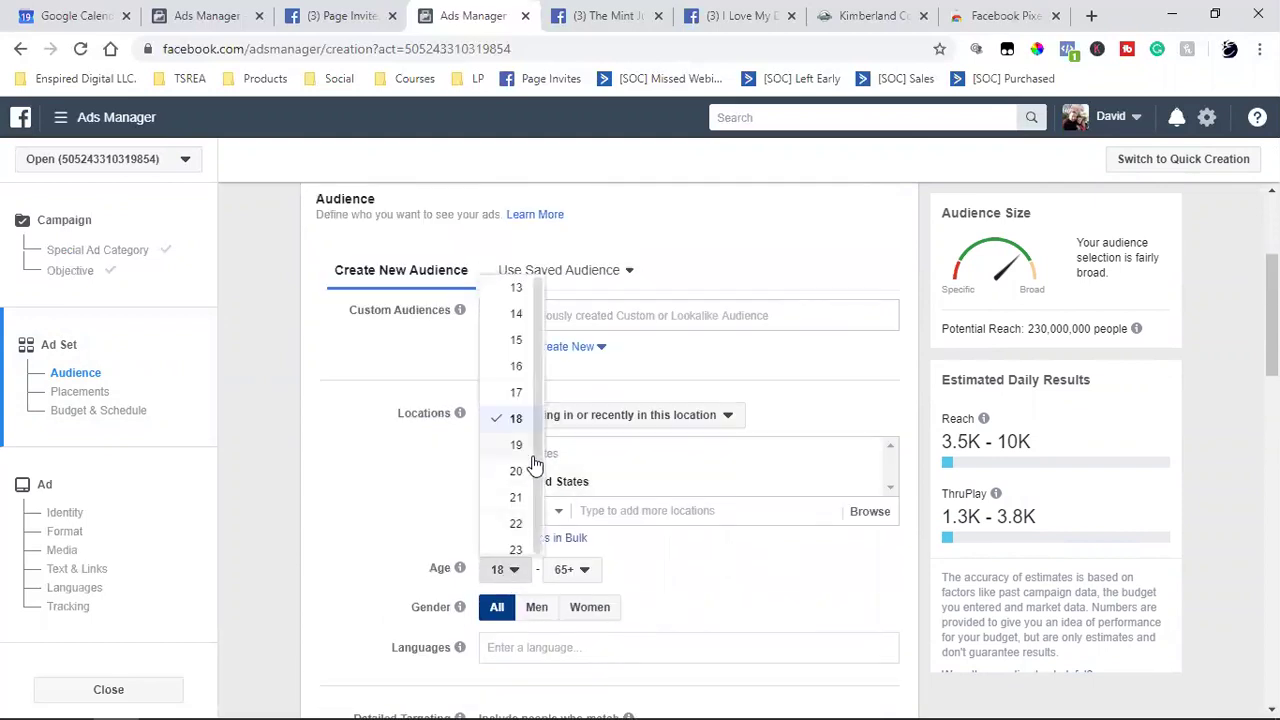
scroll(513, 418, down, 2)
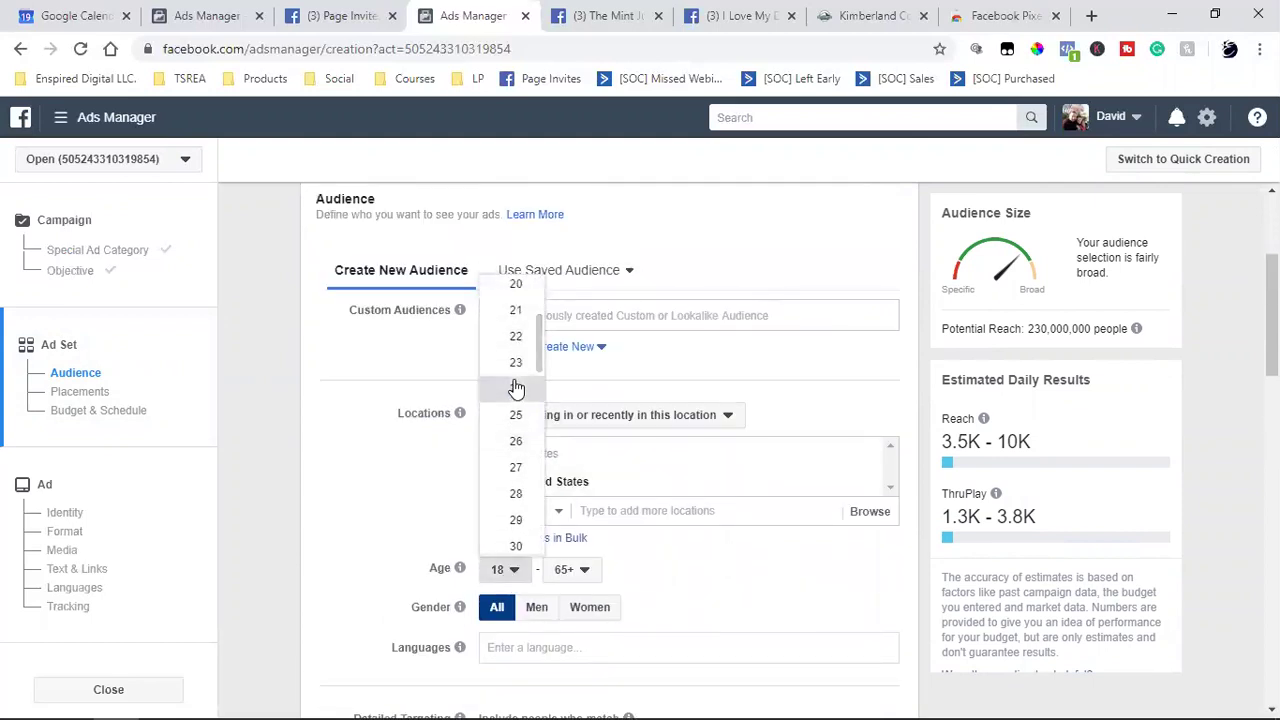
click(583, 570)
click(583, 570)
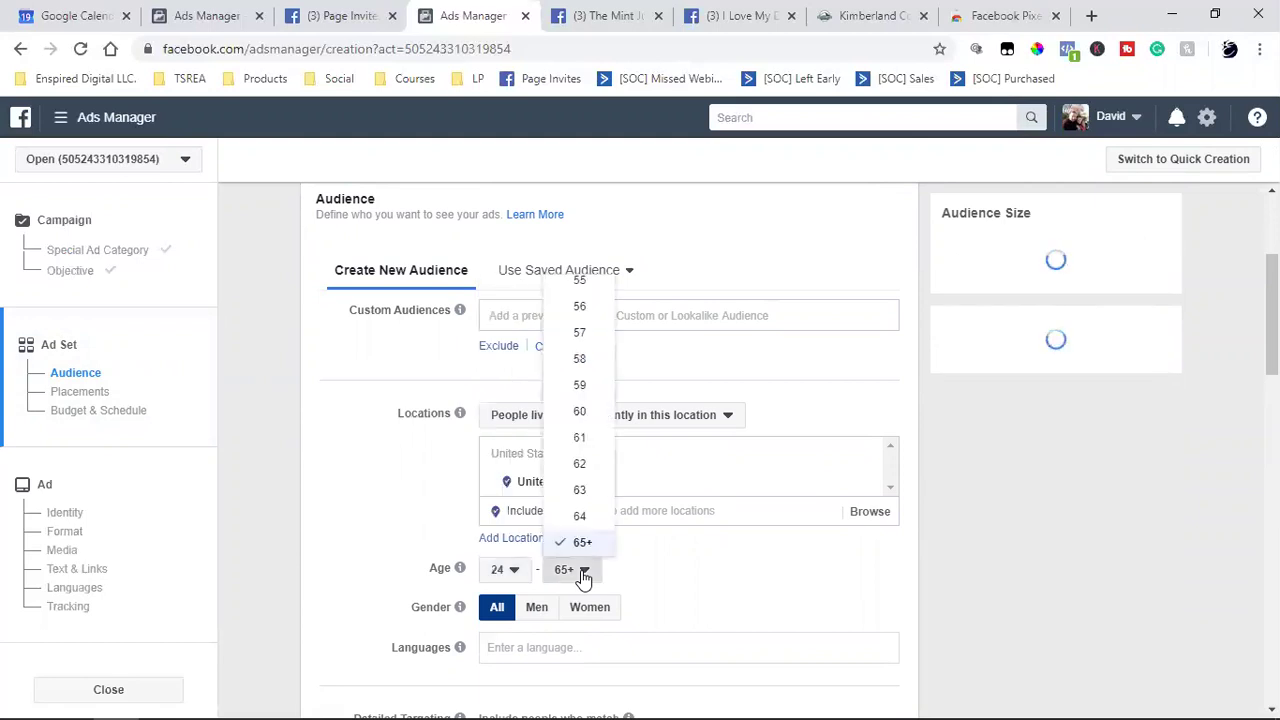
scroll(557, 335, up, 5)
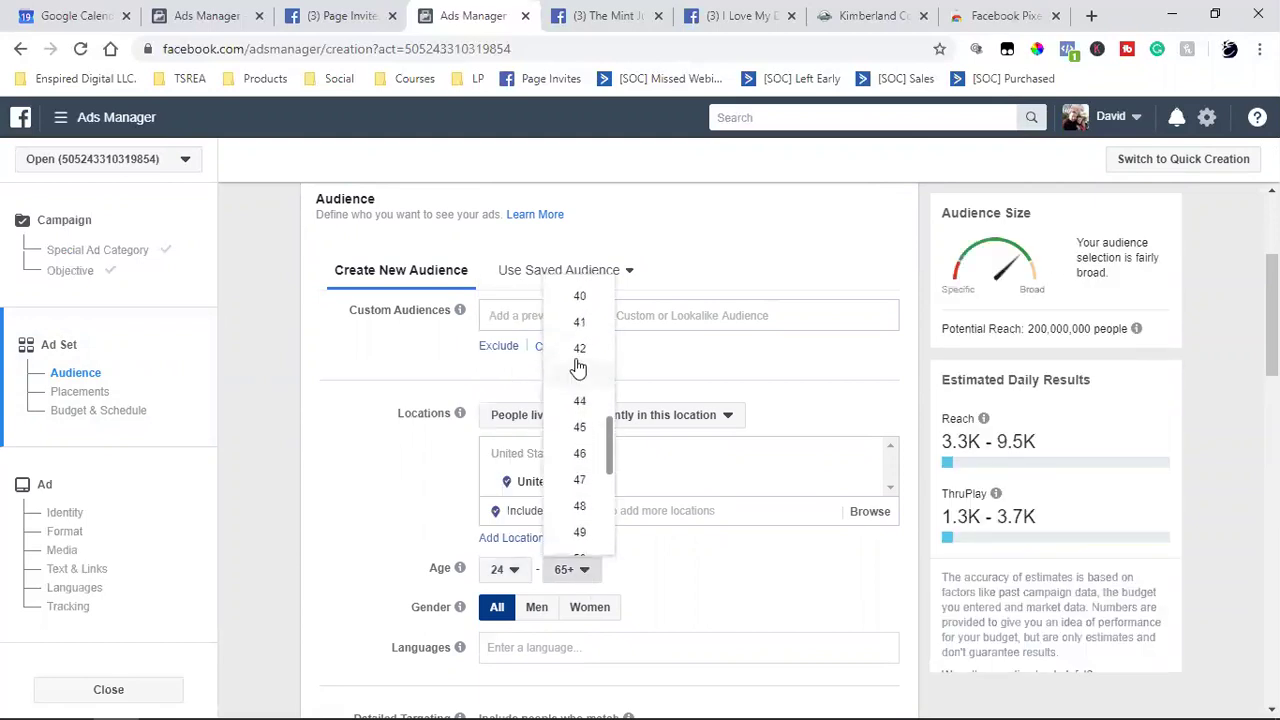
click(580, 318)
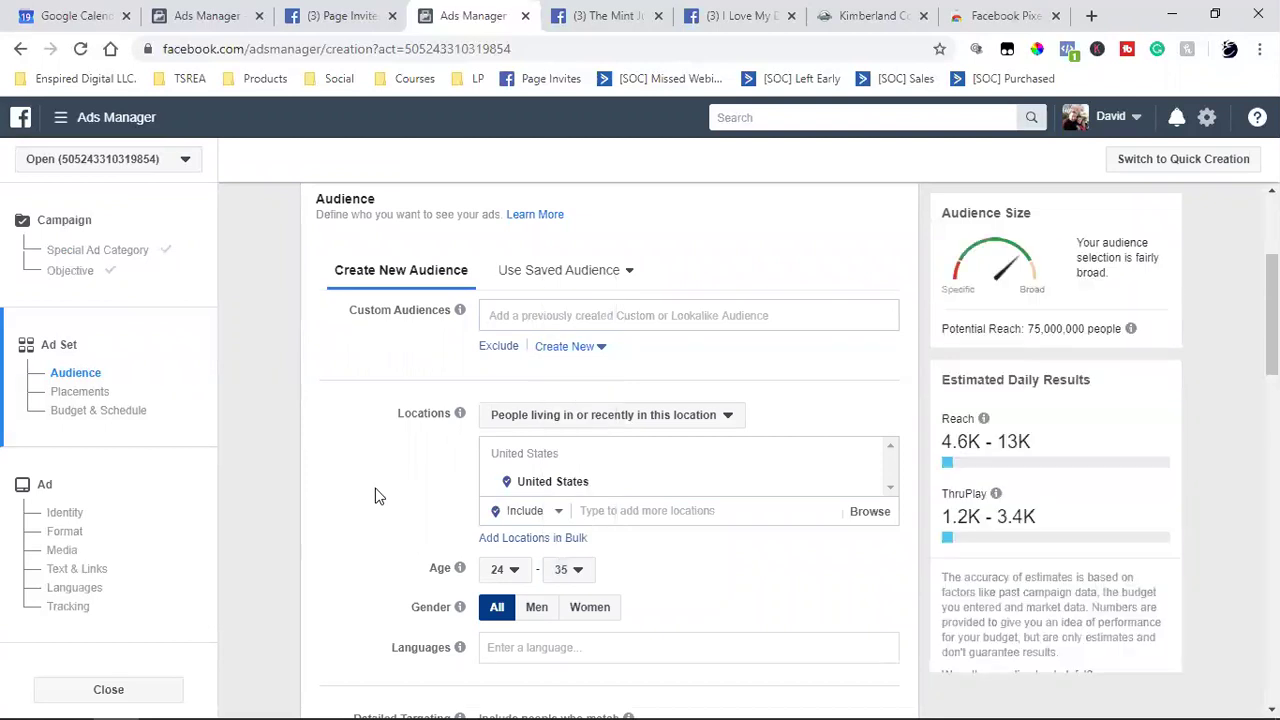
scroll(378, 494, down, 2)
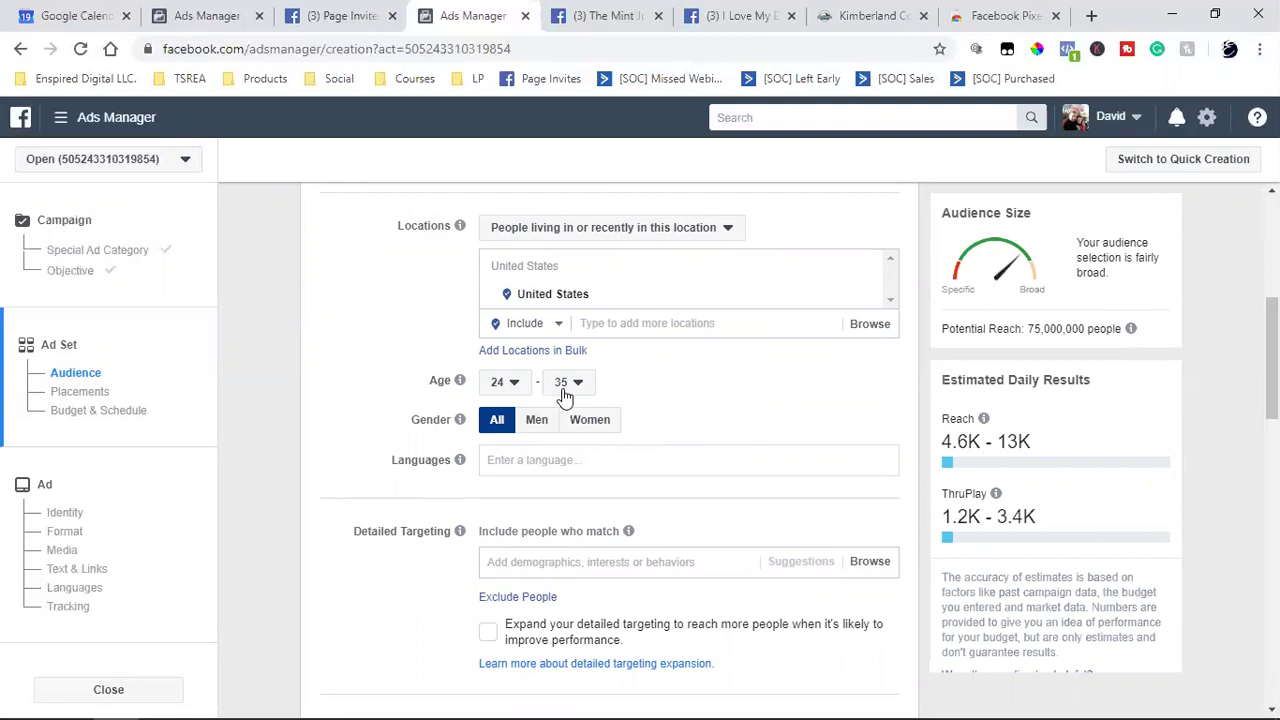
click(575, 423)
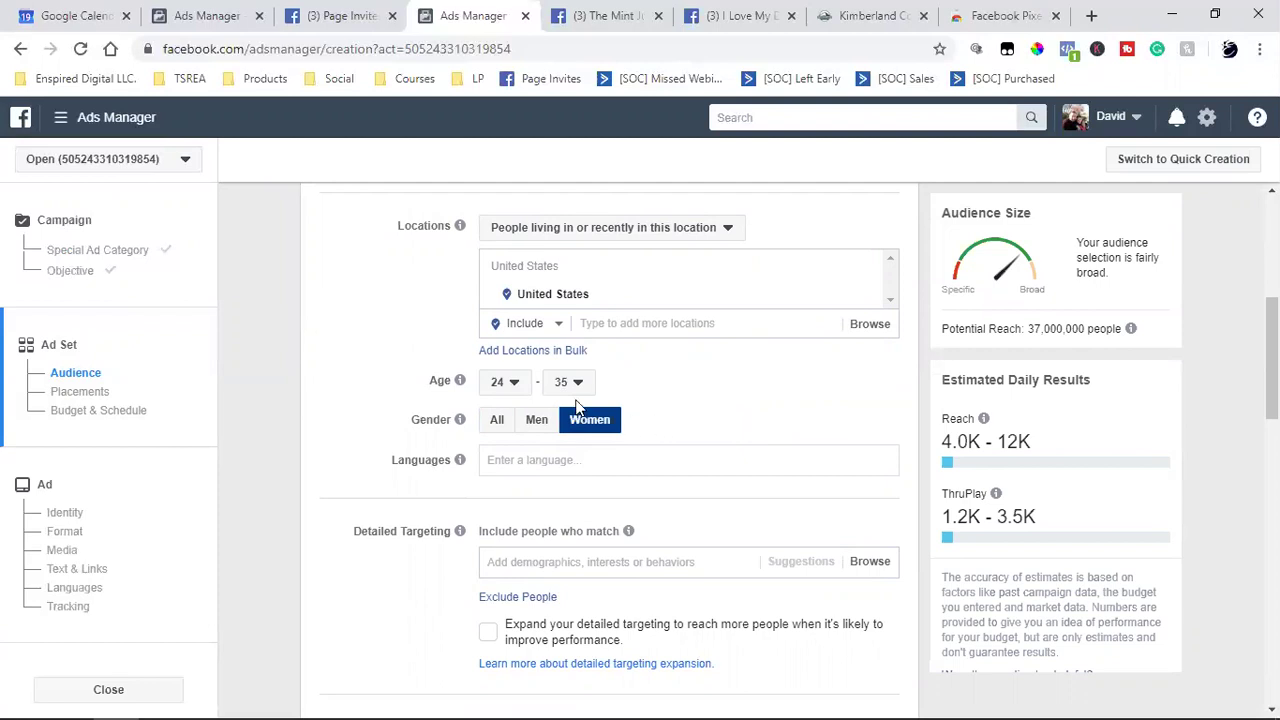
Widen the audience's age range to 18–65+ and set the gender to All.
click(498, 382)
scroll(514, 509, up, 2)
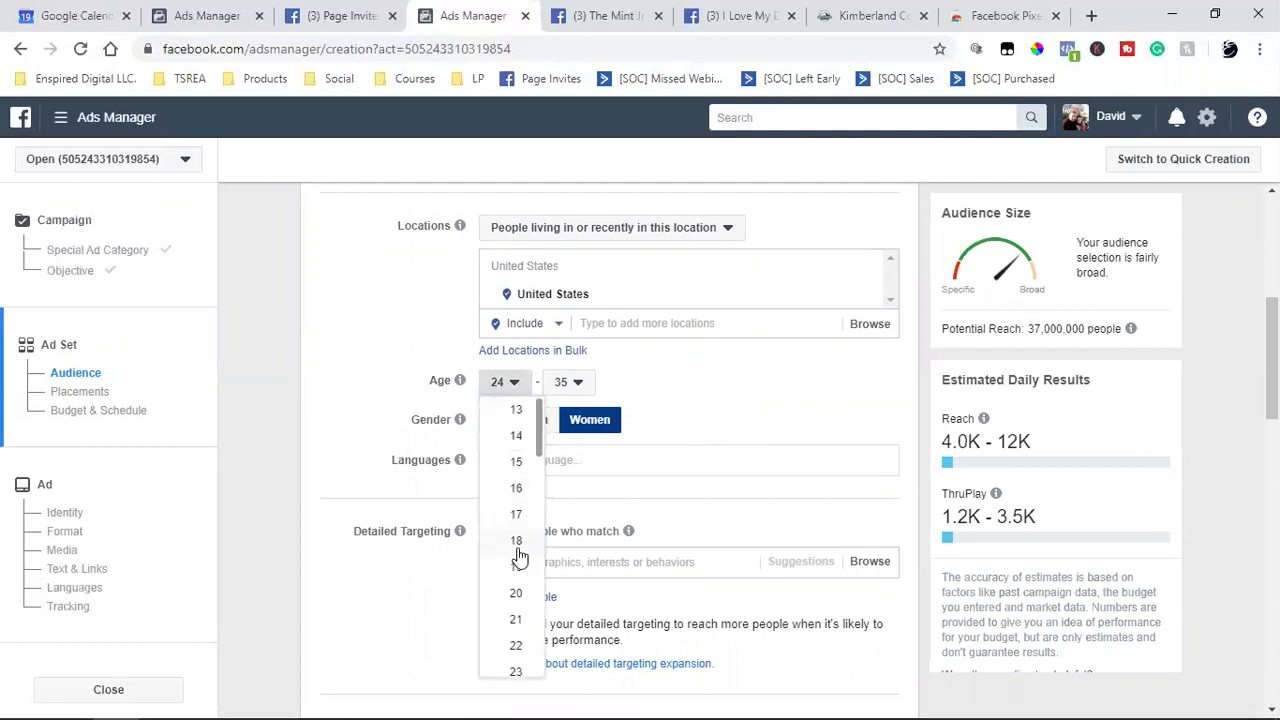
click(519, 541)
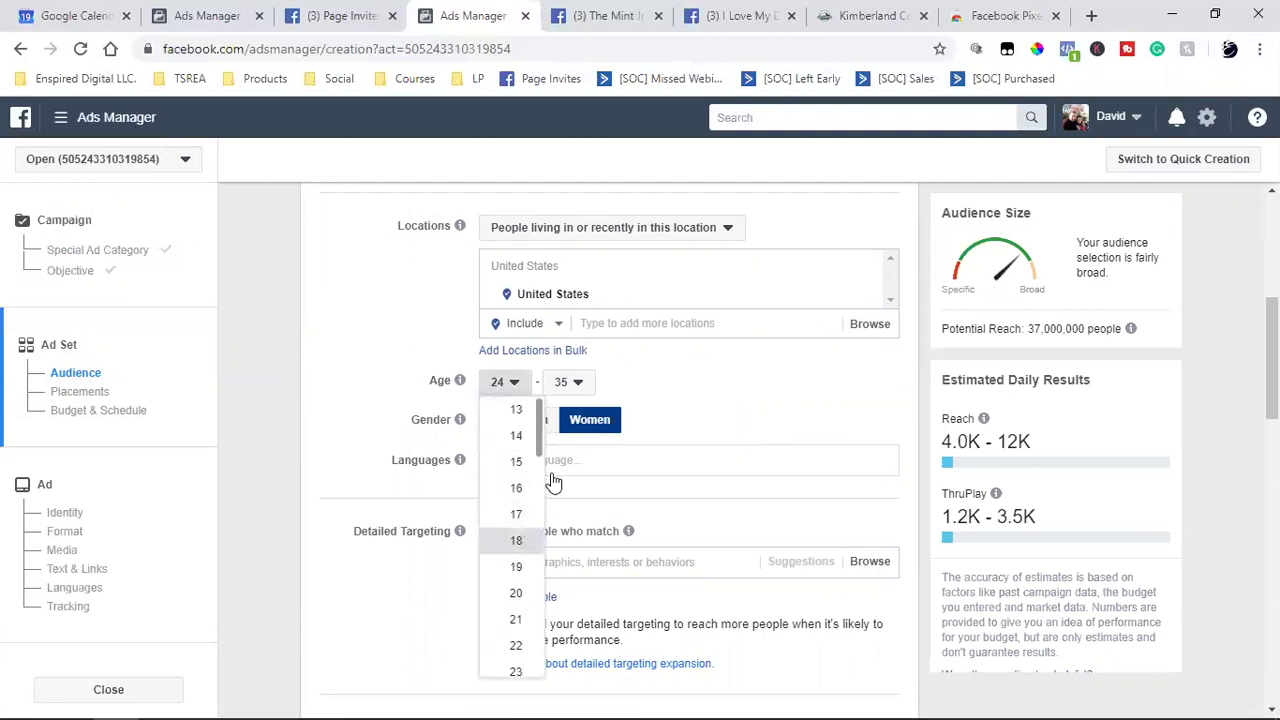
click(589, 390)
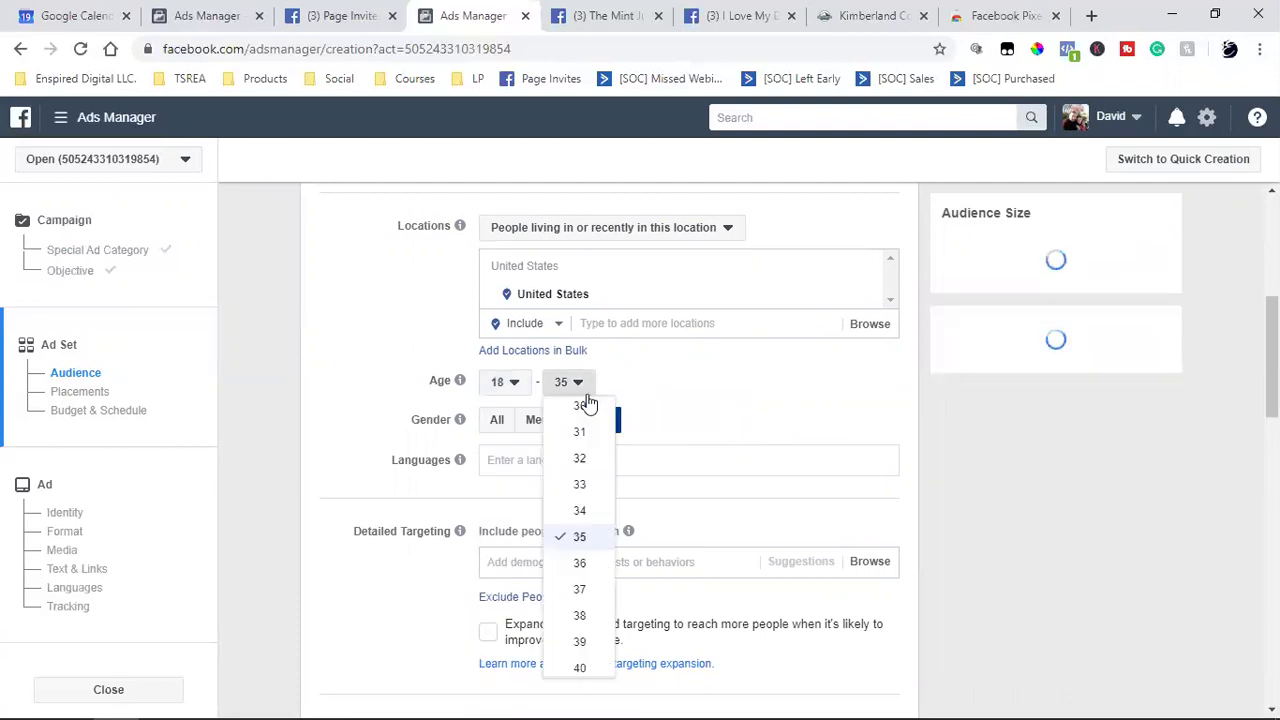
scroll(571, 575, down, 4)
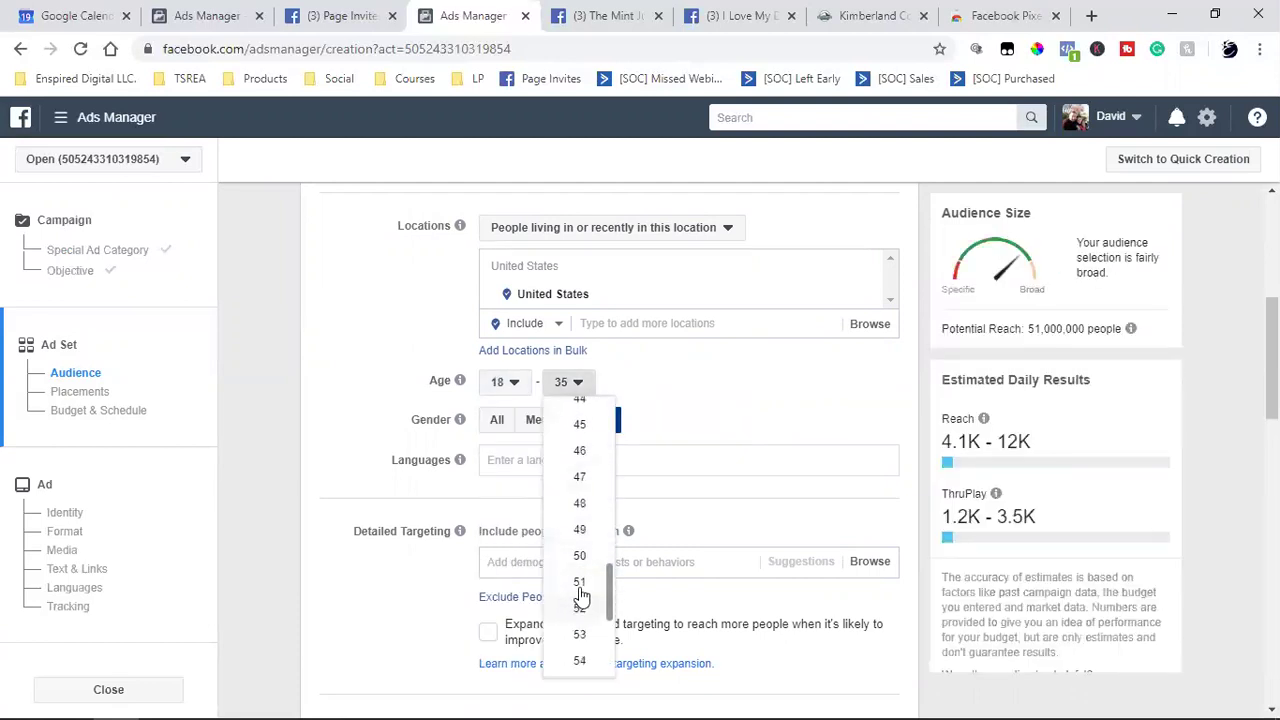
scroll(580, 600, down, 4)
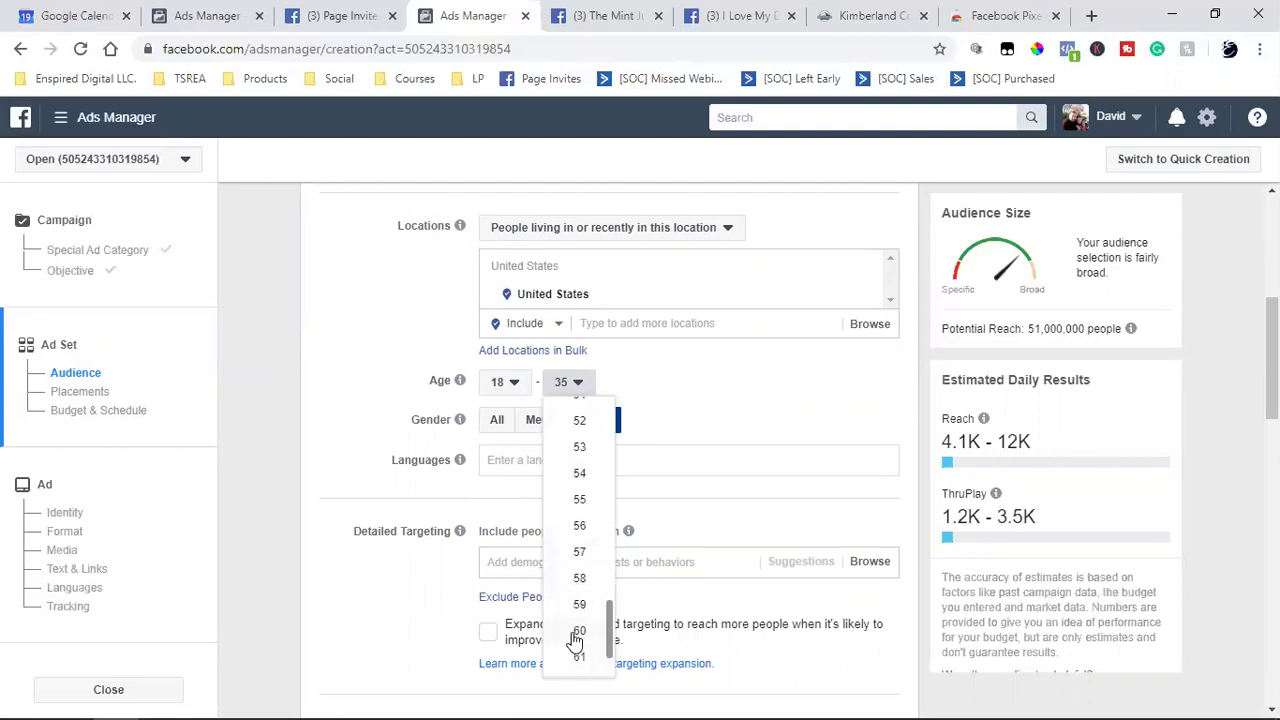
scroll(576, 637, down, 2)
click(580, 663)
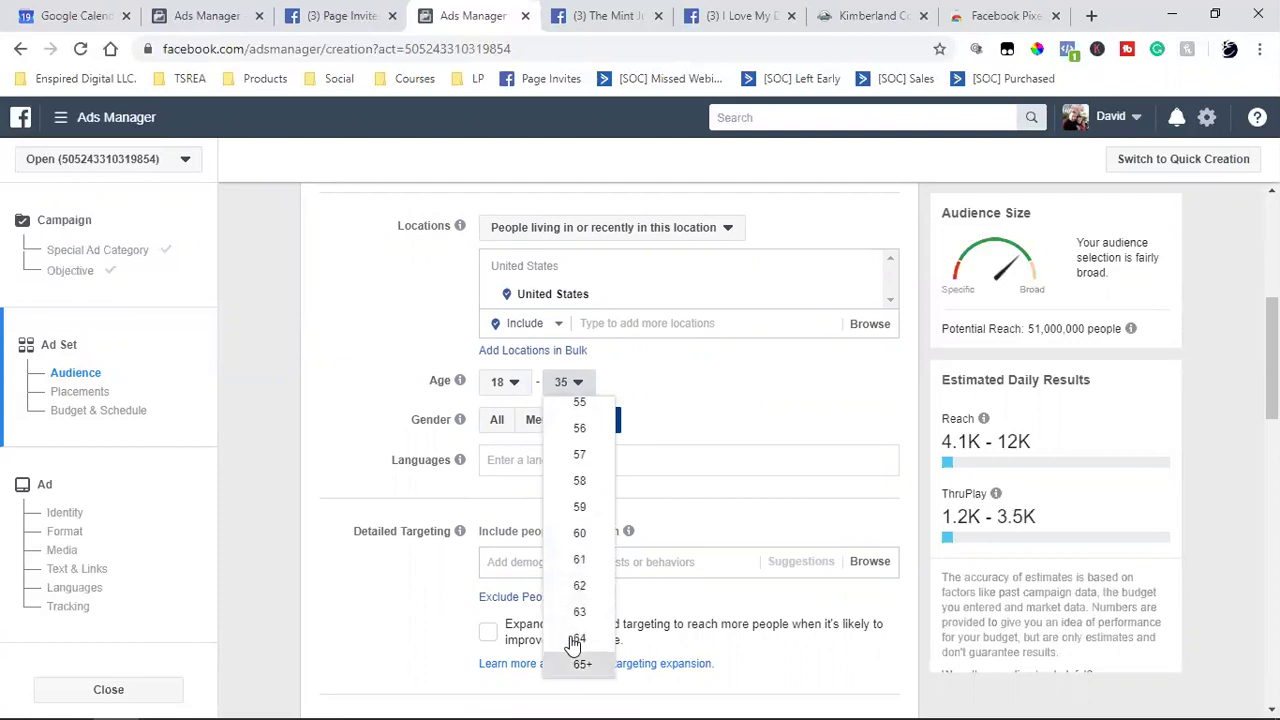
click(611, 434)
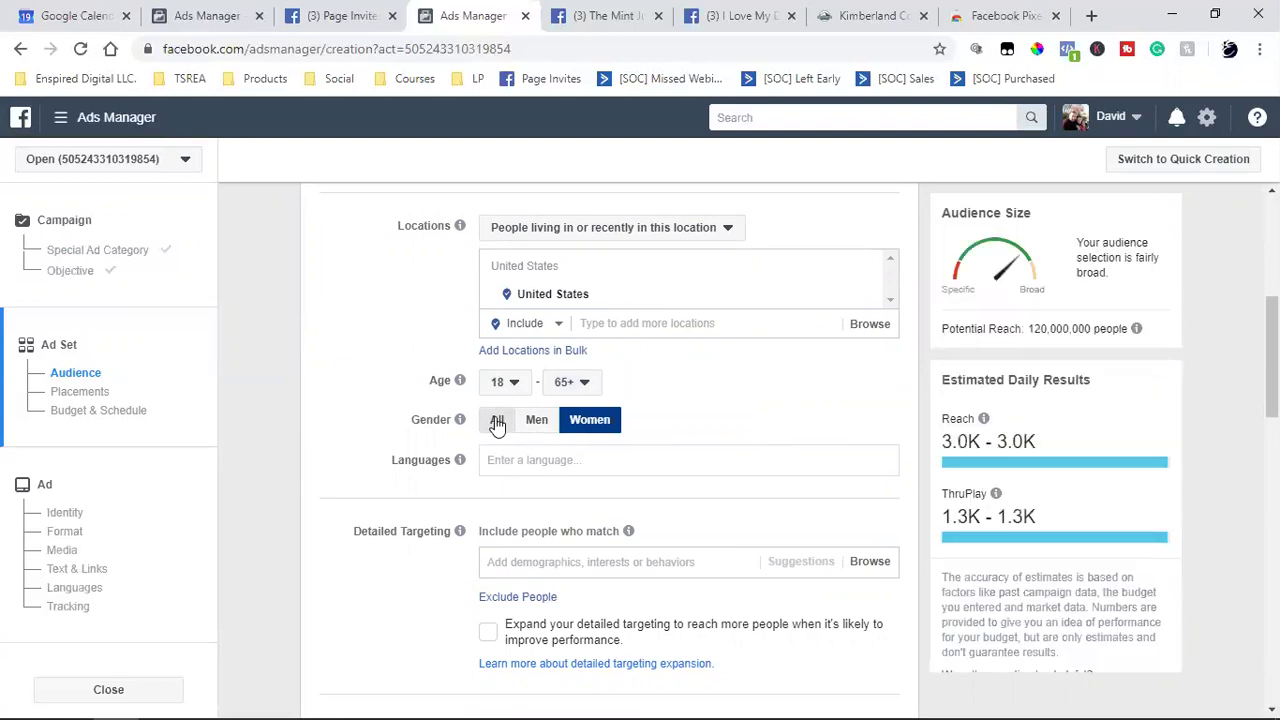
click(497, 420)
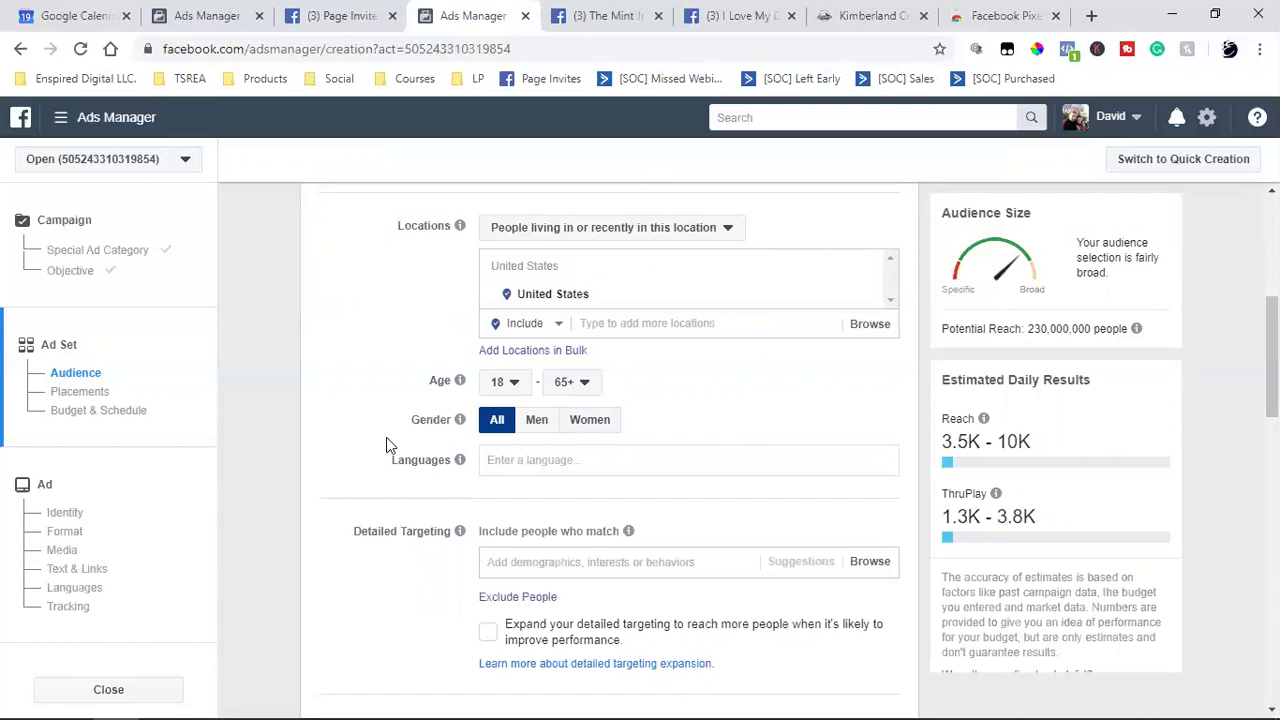
Add the Dogs interest to the audience's detailed targeting.
mouse_move(557, 300)
click(568, 570)
text(dogs)
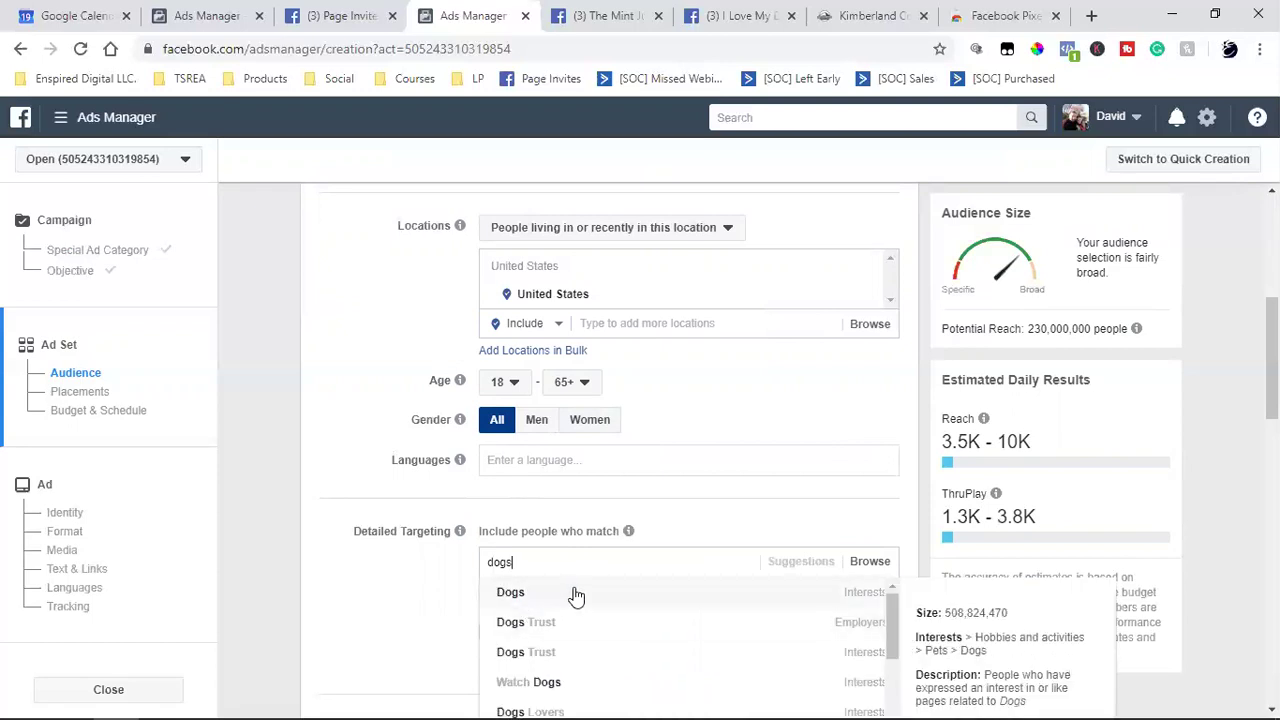
click(543, 600)
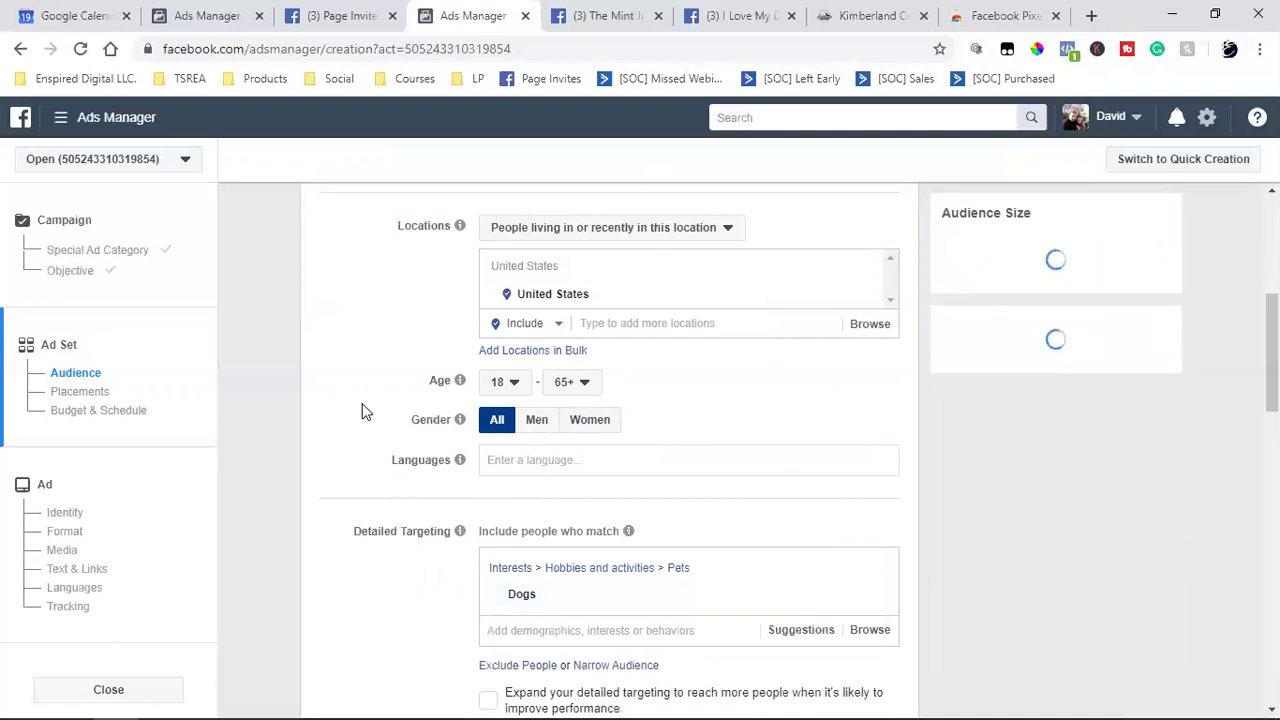
Add a Facebook Pages connection for people who like your Page.
scroll(363, 412, down, 4)
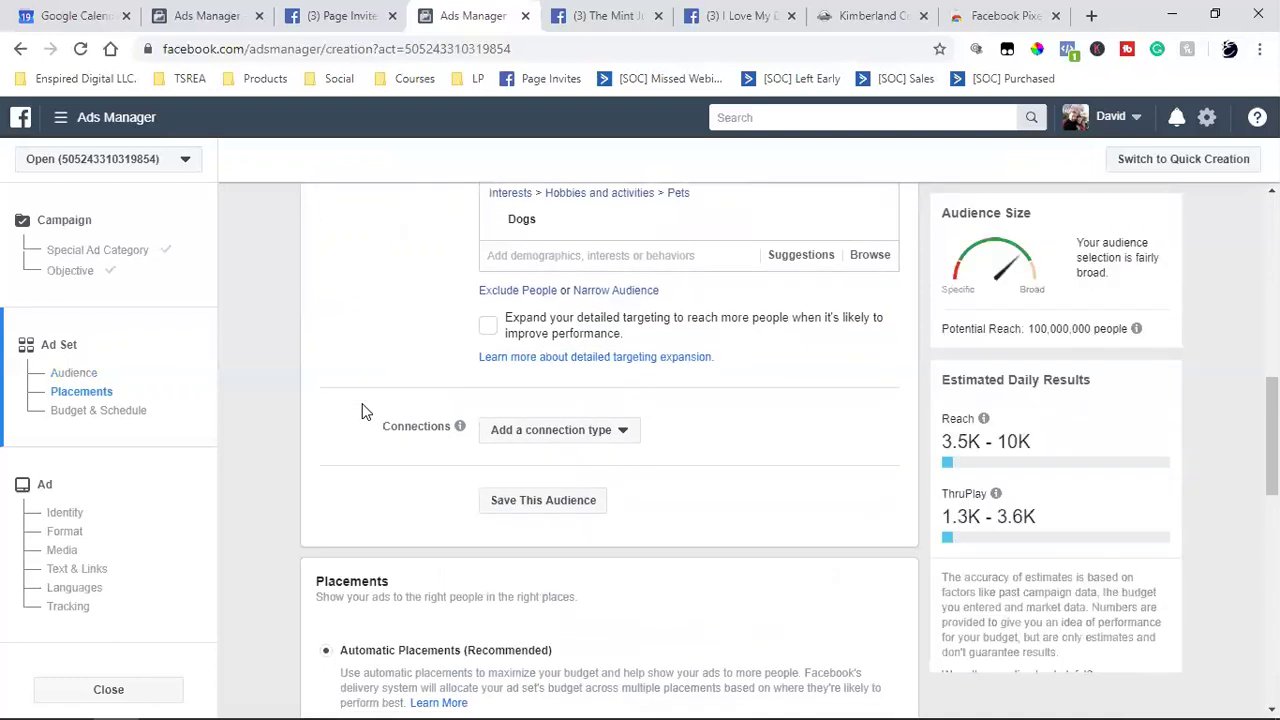
scroll(363, 412, down, 2)
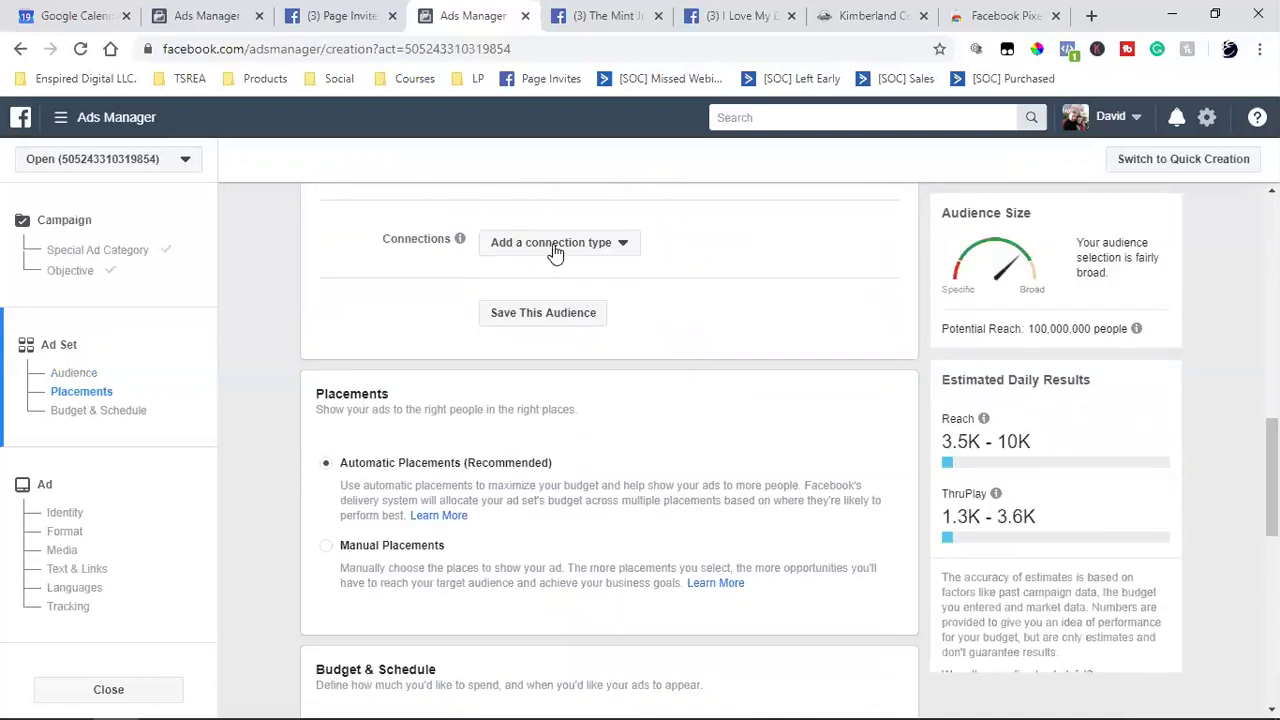
click(555, 250)
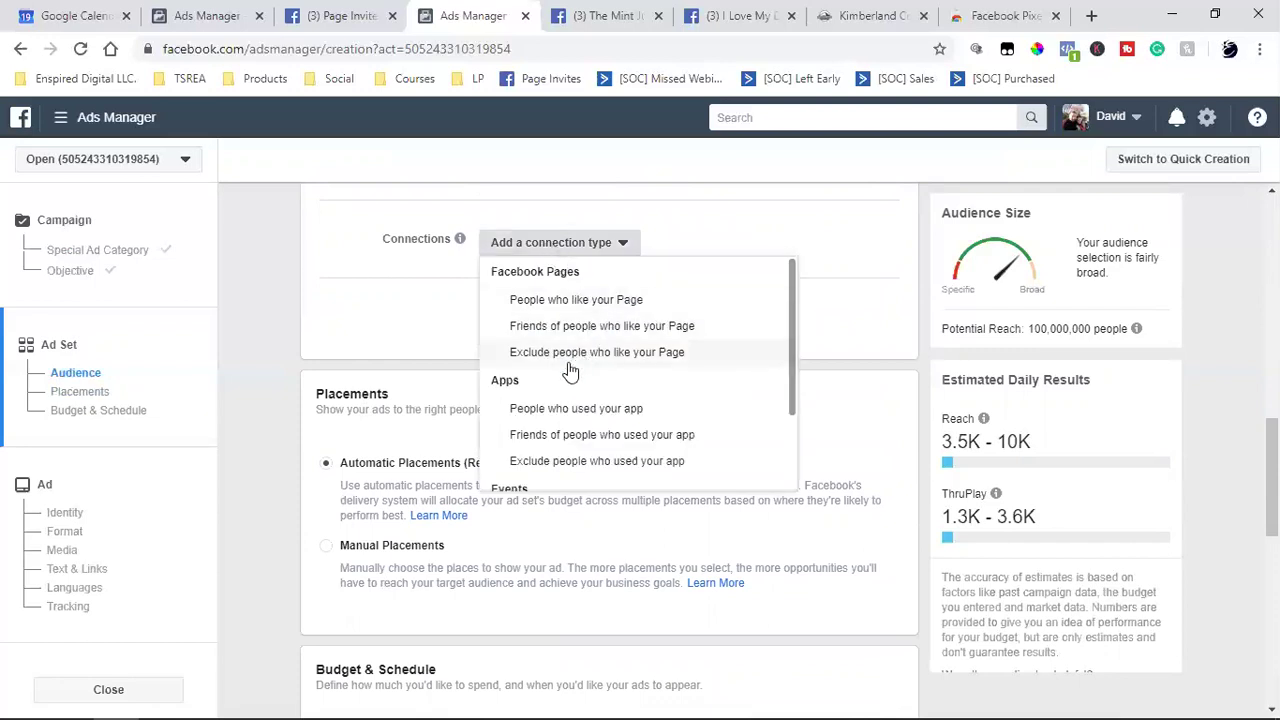
click(566, 311)
click(560, 314)
Try searching for a page to add to the connection, and clear the page field.
text(fd)
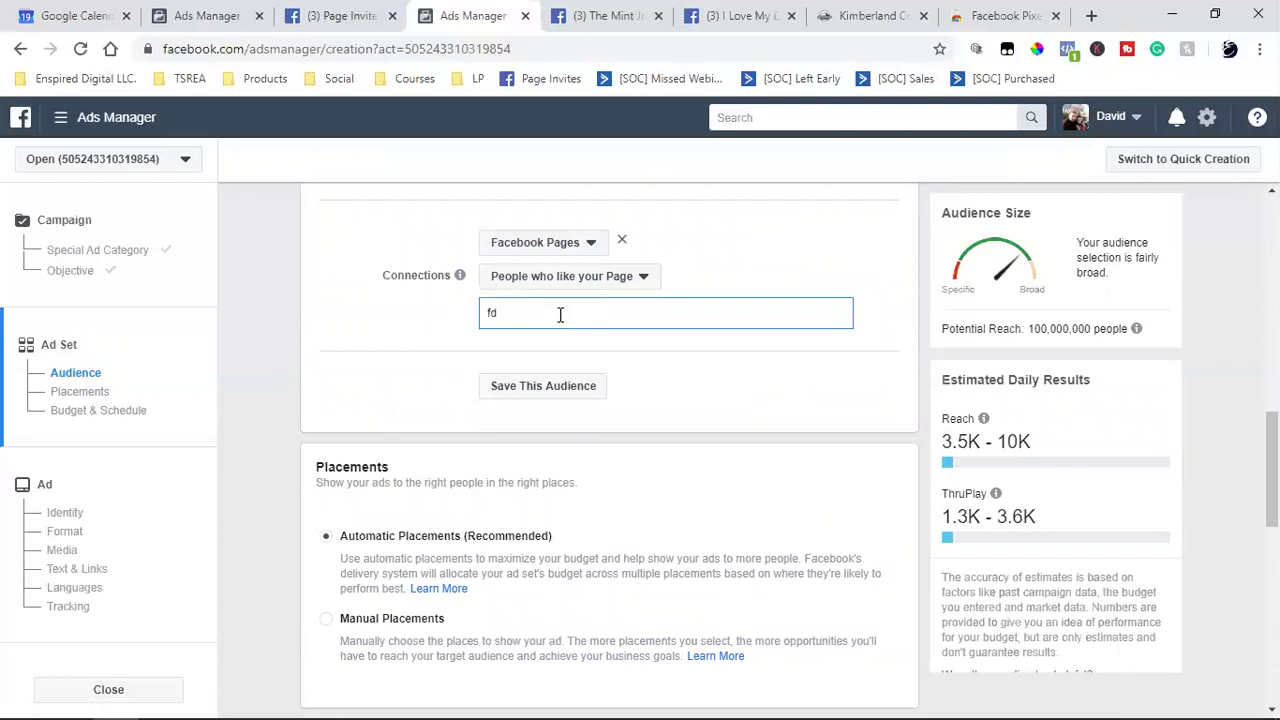
key(BackSpace)
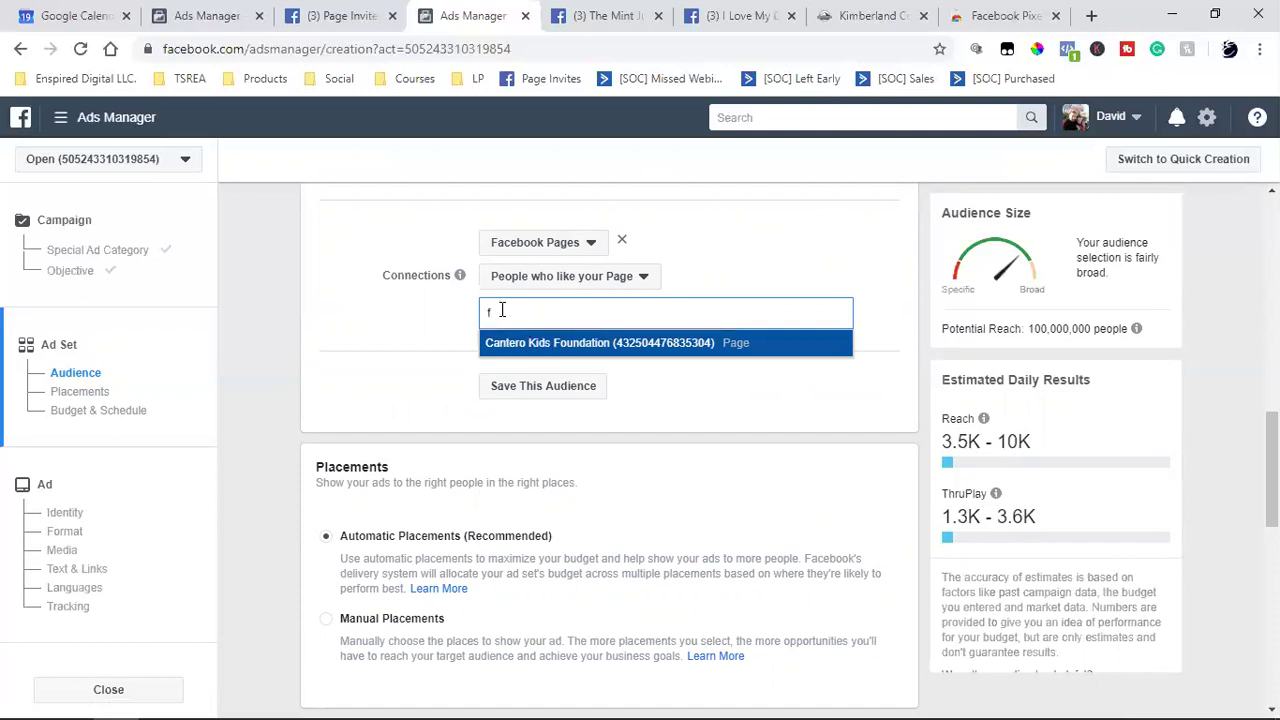
key(BackSpace)
text(kin)
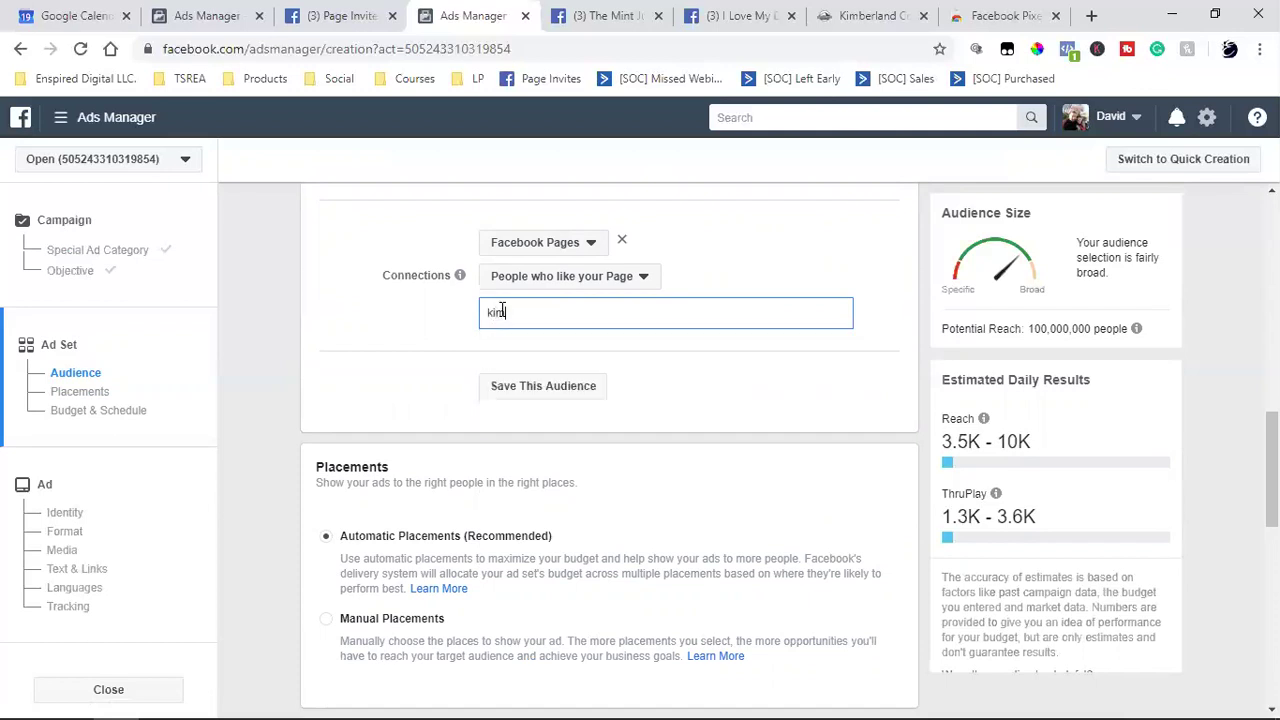
key(BackSpace)
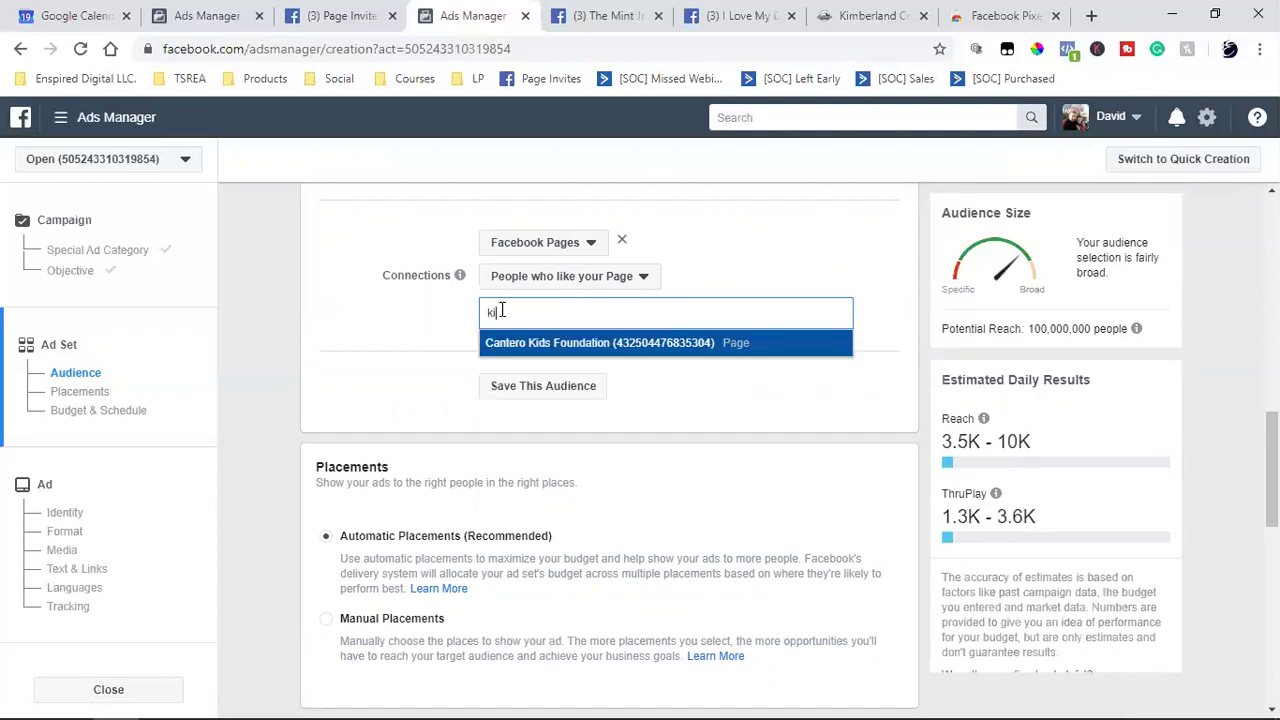
key(BackSpace)
key(BackSpace)
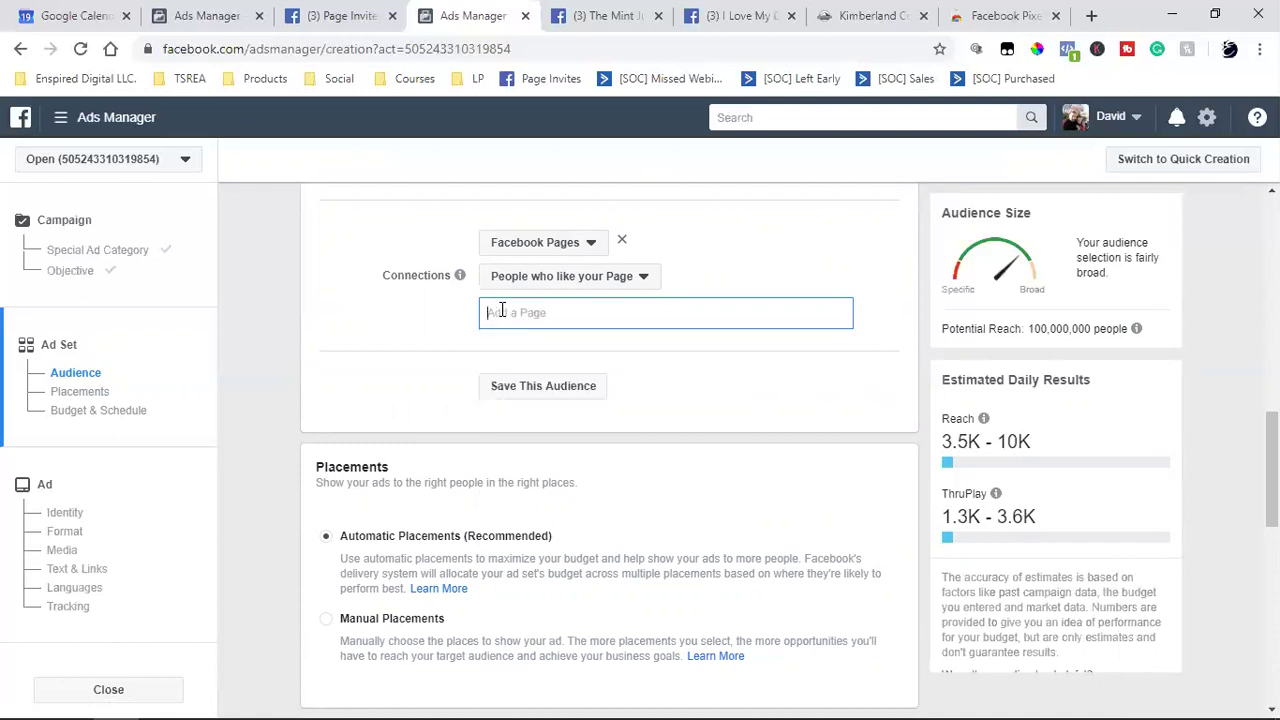
click(449, 332)
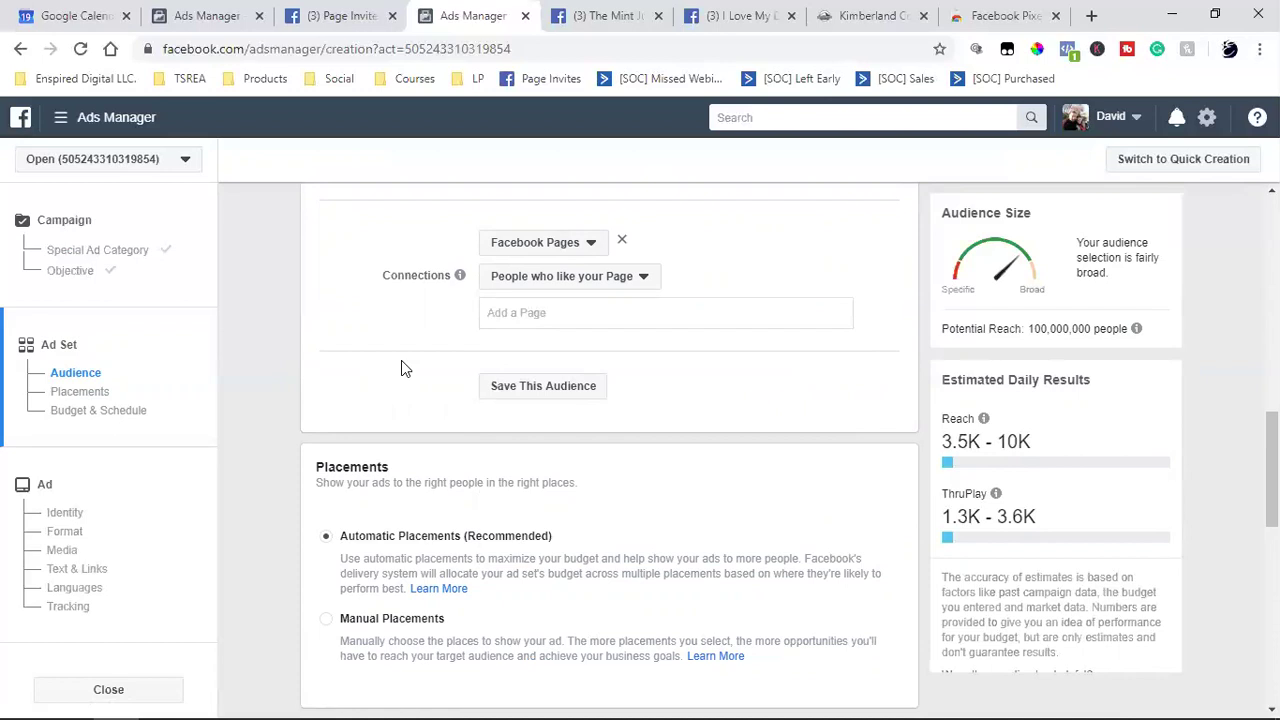
Set the ad set's daily budget to $10.00 and choose to run it with a start and end date.
scroll(401, 369, down, 4)
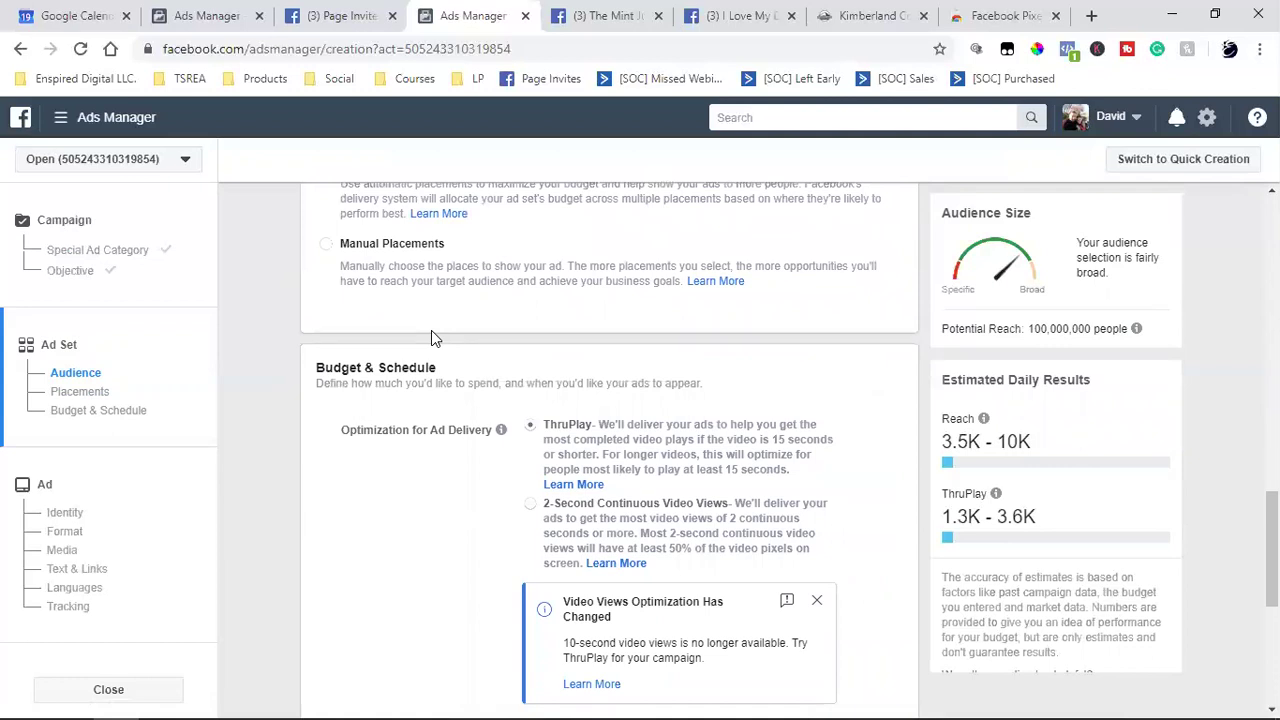
scroll(431, 335, down, 4)
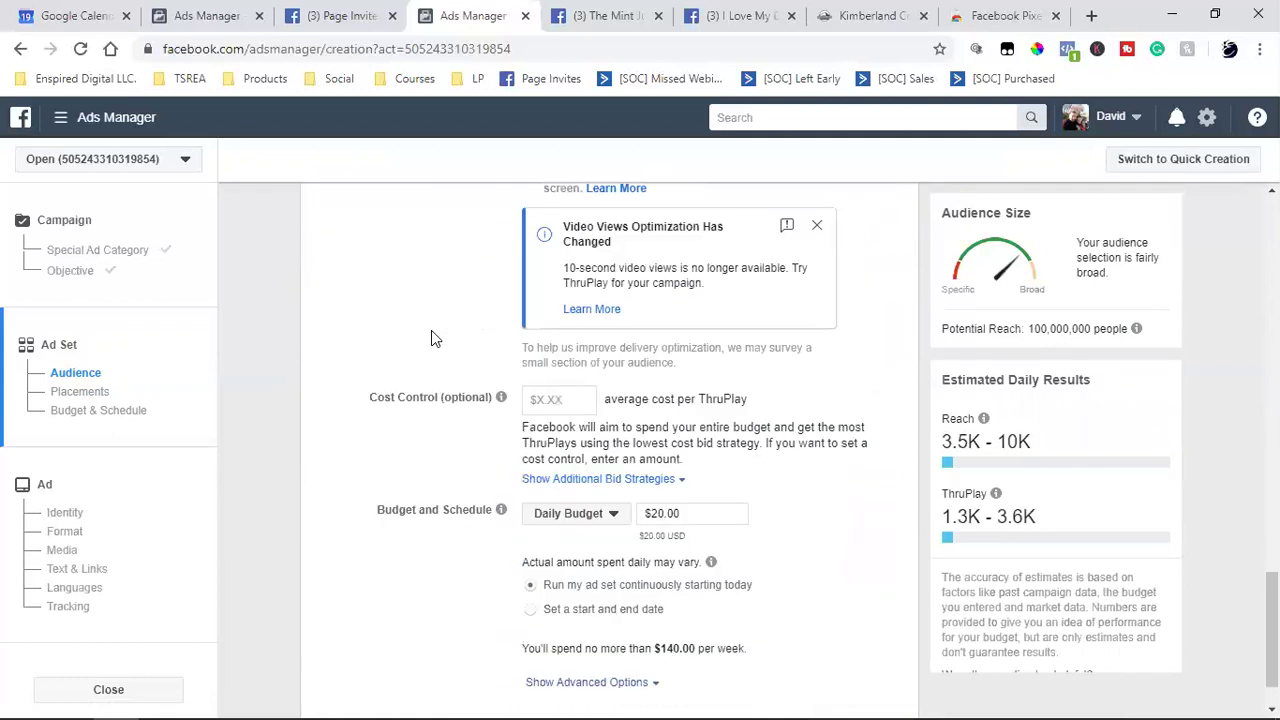
scroll(418, 510, down, 1)
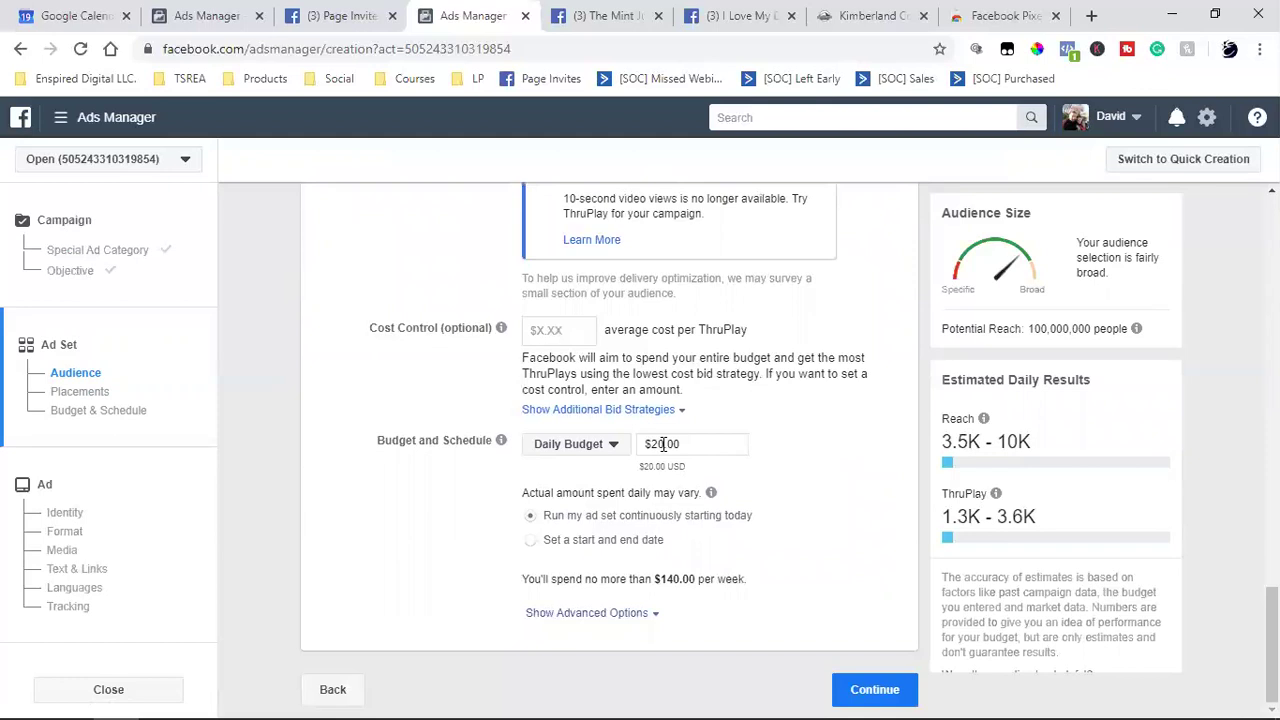
double_click(662, 444)
text(10)
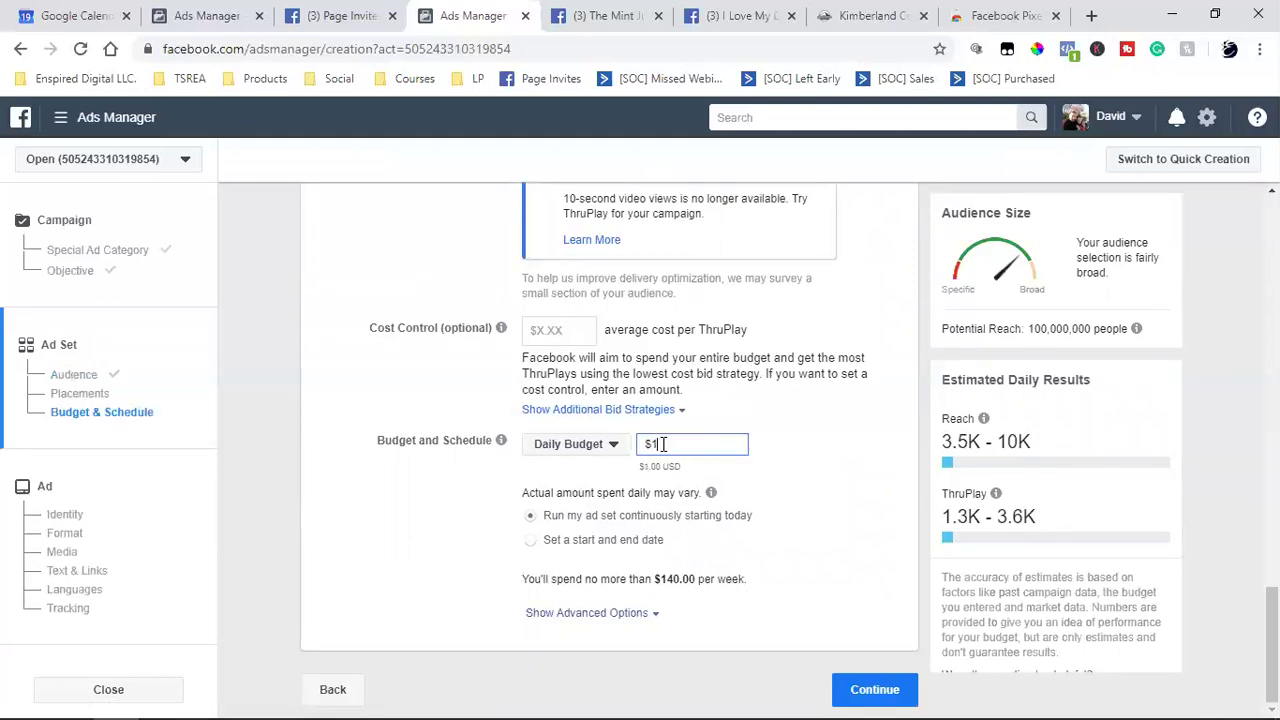
click(463, 571)
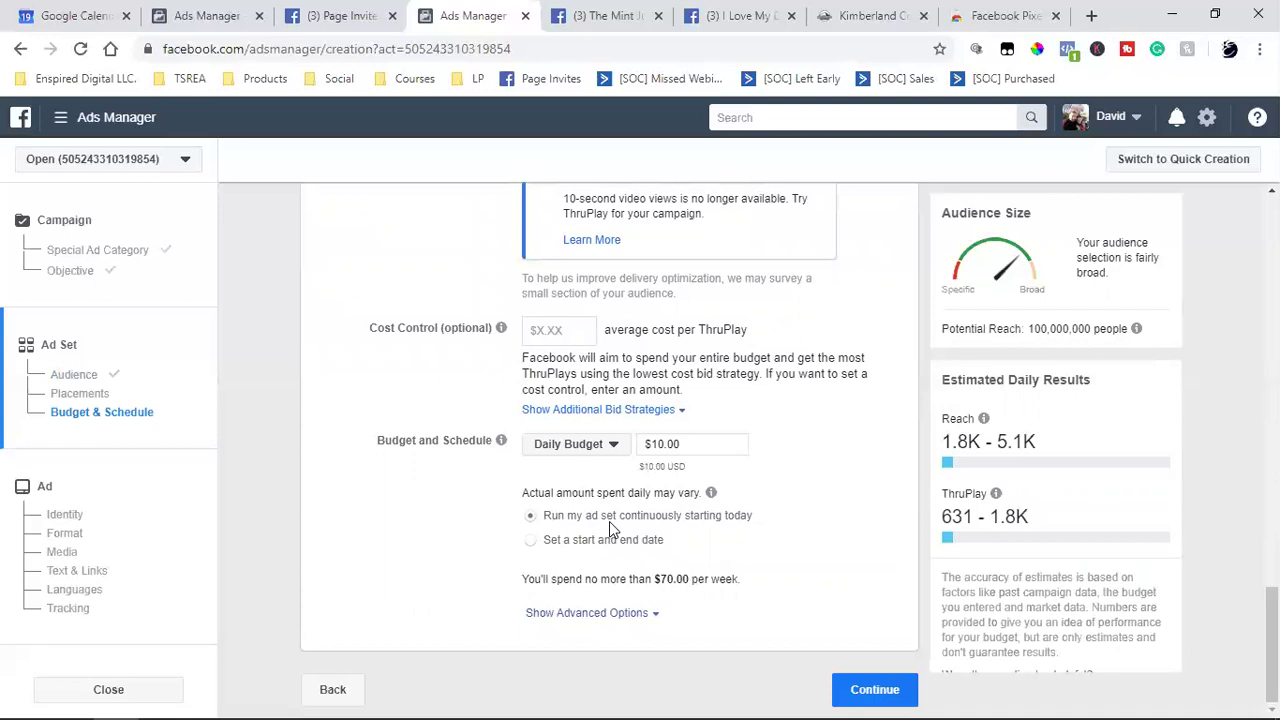
click(531, 541)
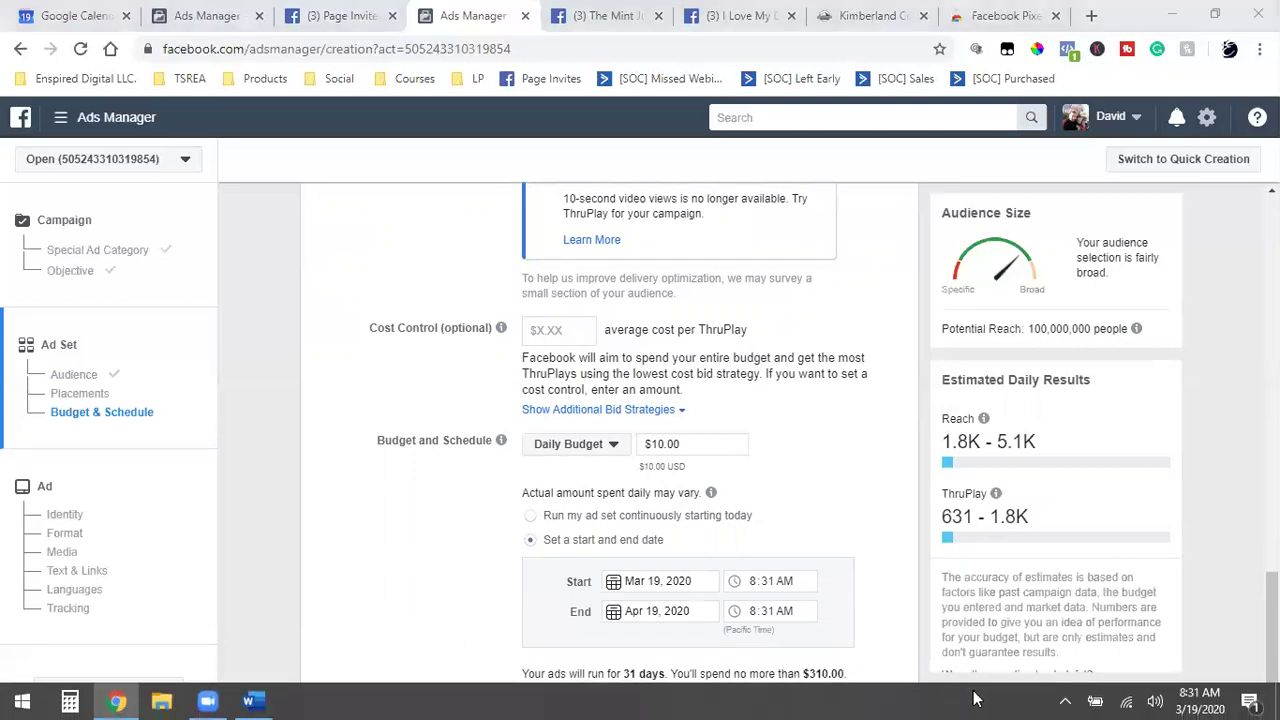
Set the ad set's schedule to start on Mar 20, 2020 at 6:00 AM.
mouse_move(1190, 698)
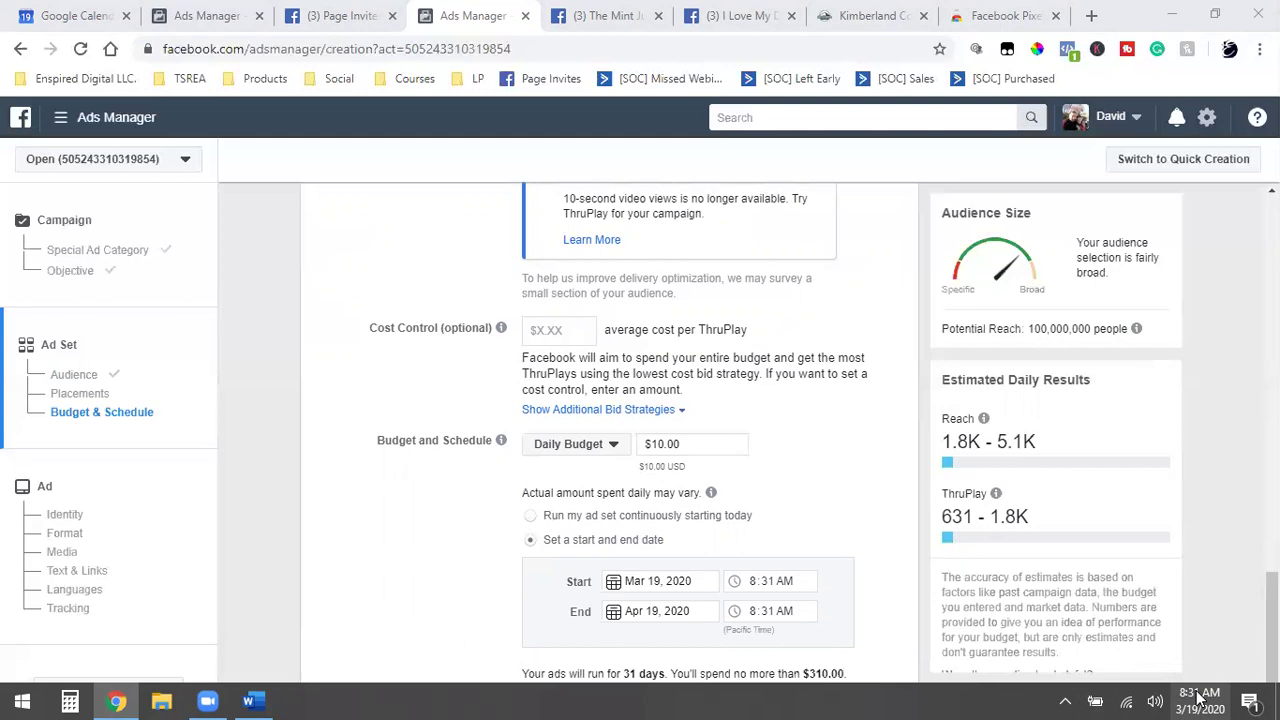
click(650, 581)
click(774, 468)
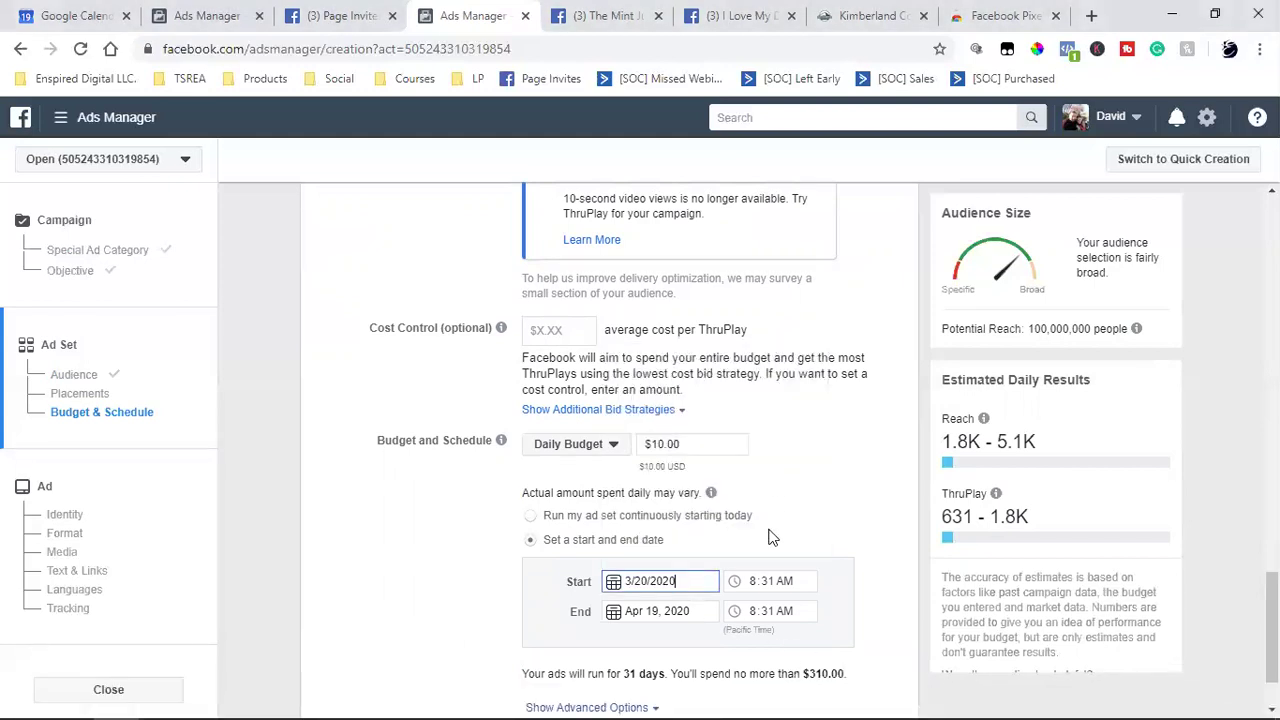
click(748, 583)
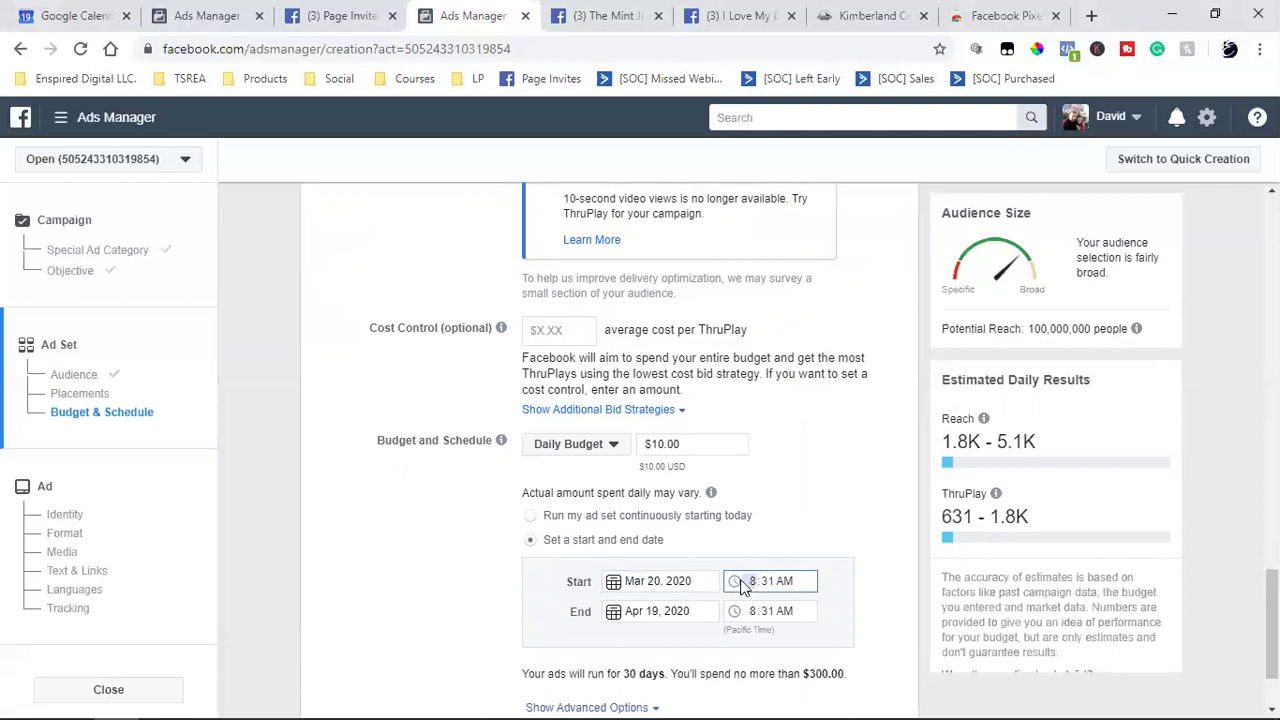
text(6:00)
click(851, 523)
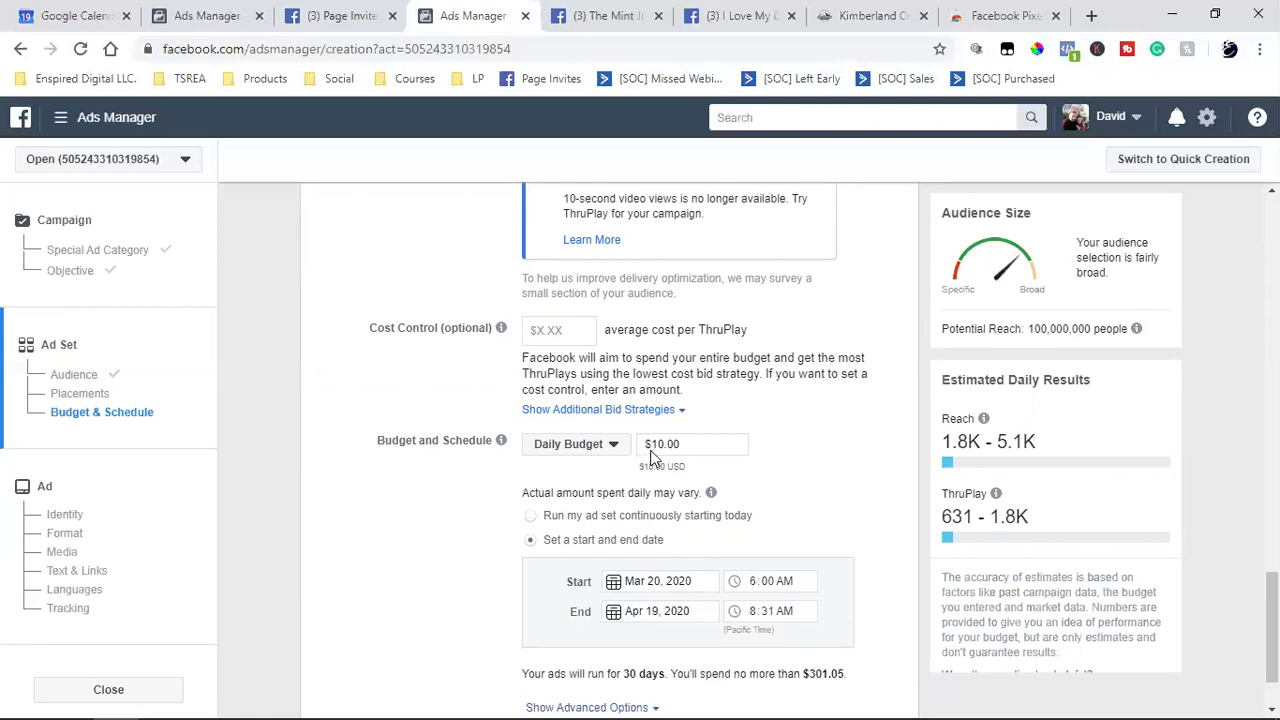
Review the ad set's targeting, placements and budget alongside the potential reach and estimated daily results.
scroll(570, 515, up, 5)
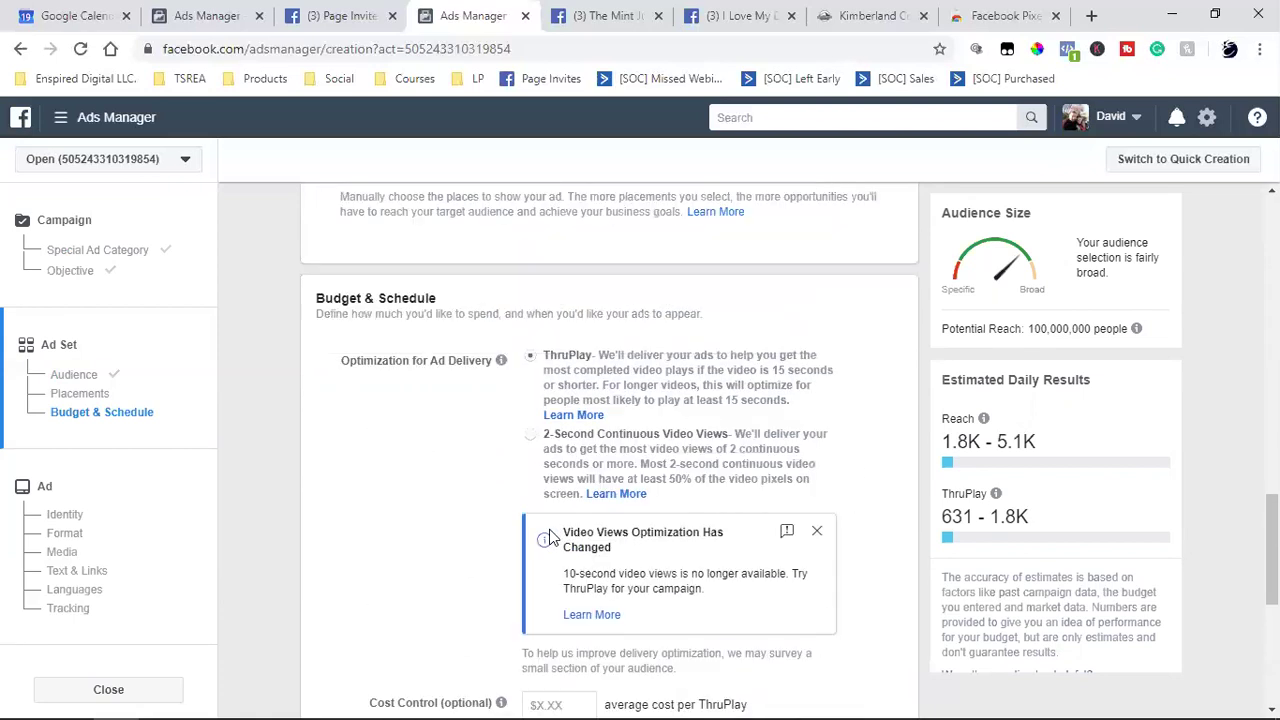
scroll(549, 537, up, 5)
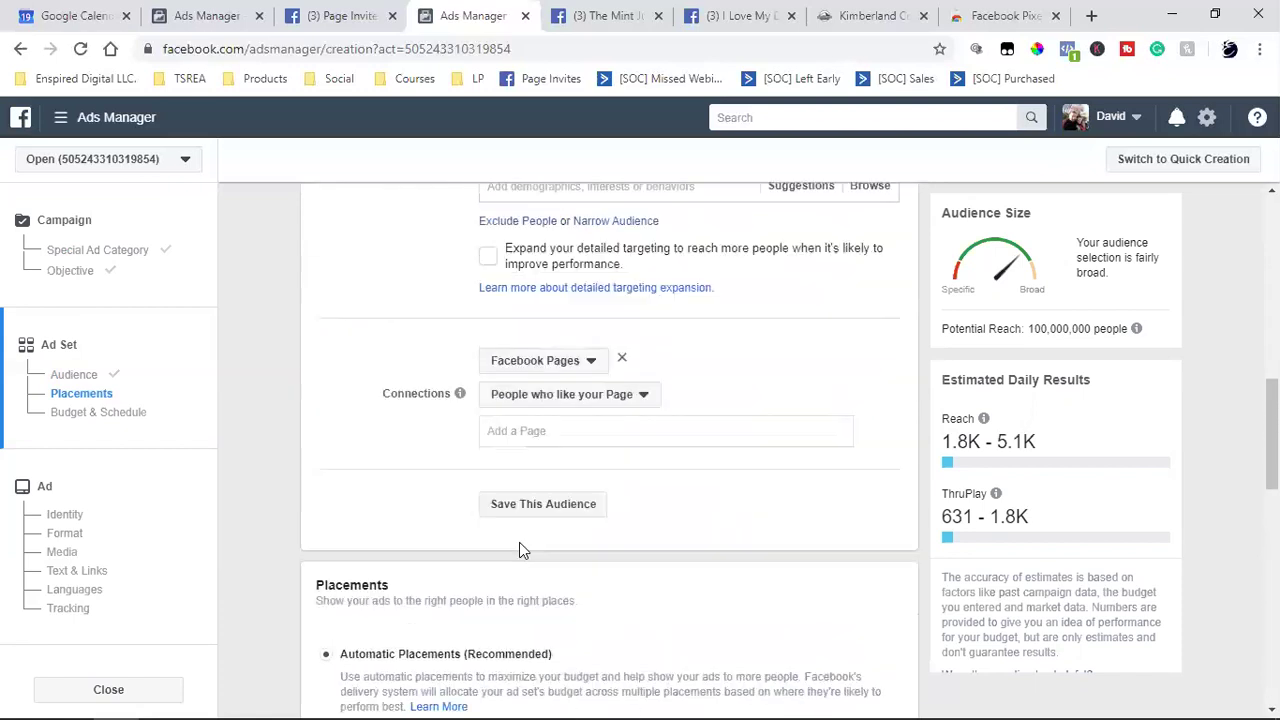
scroll(519, 545, up, 3)
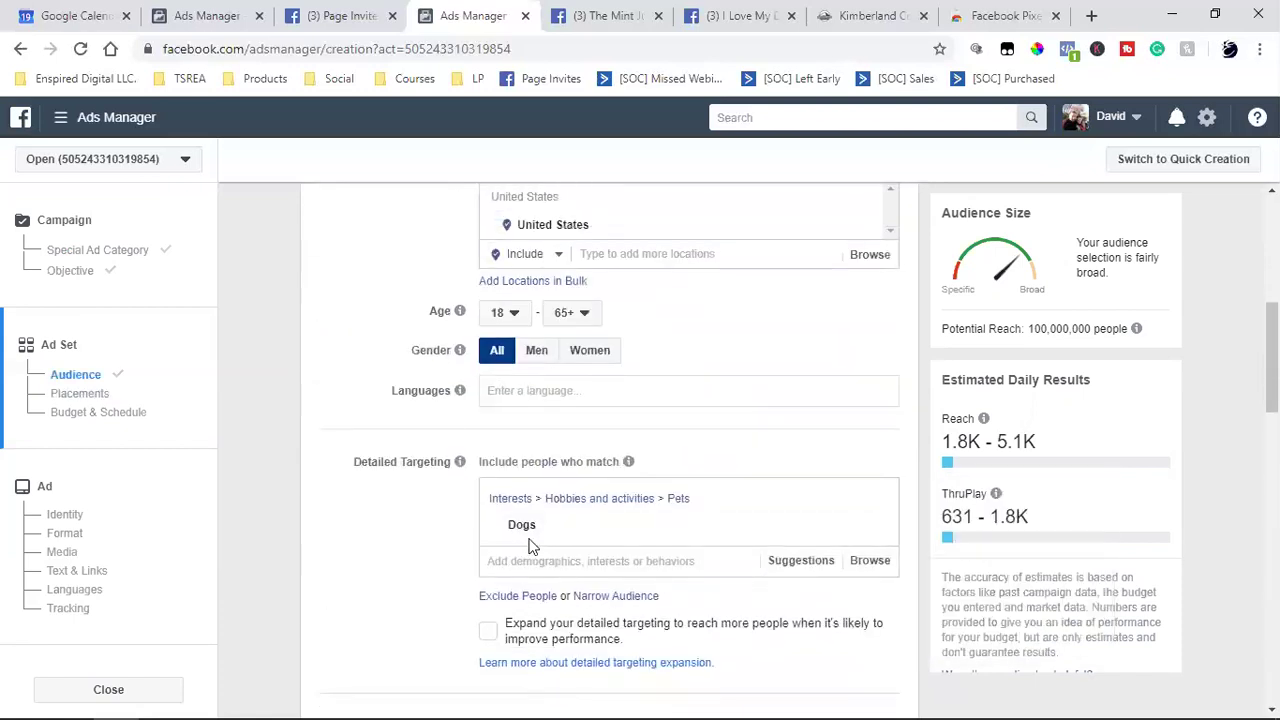
scroll(530, 545, up, 2)
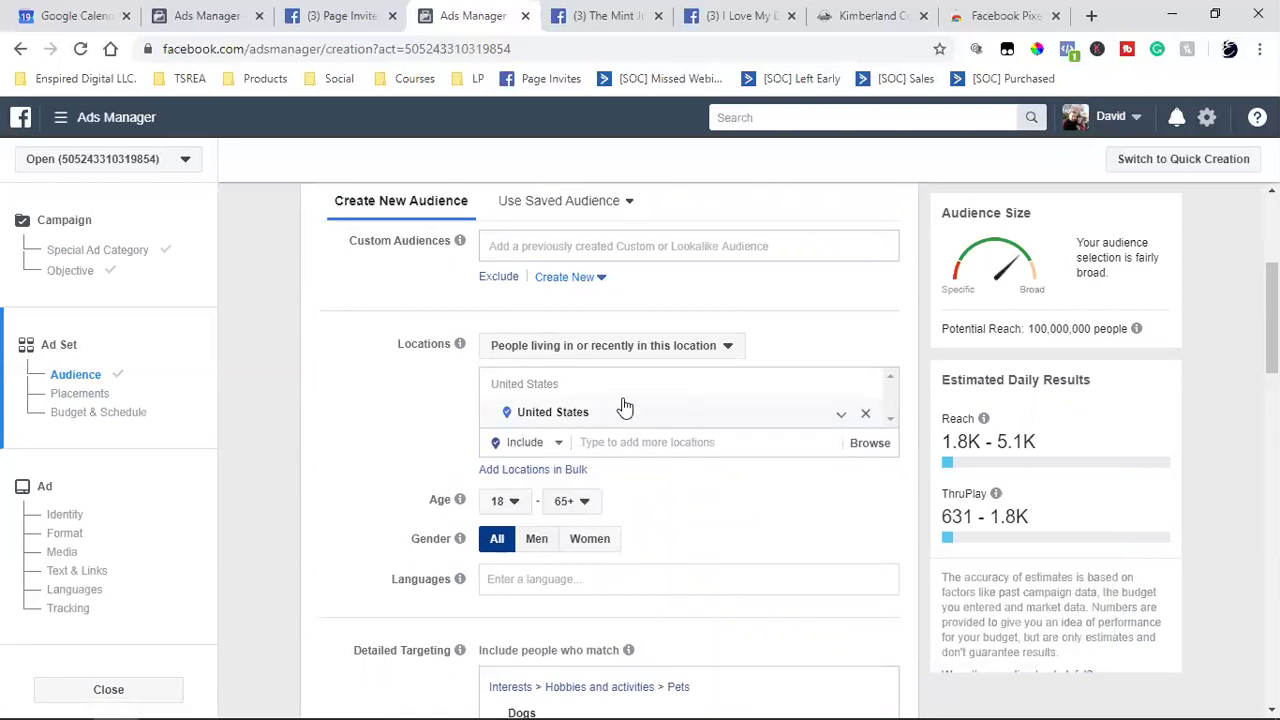
triple_click(1038, 332)
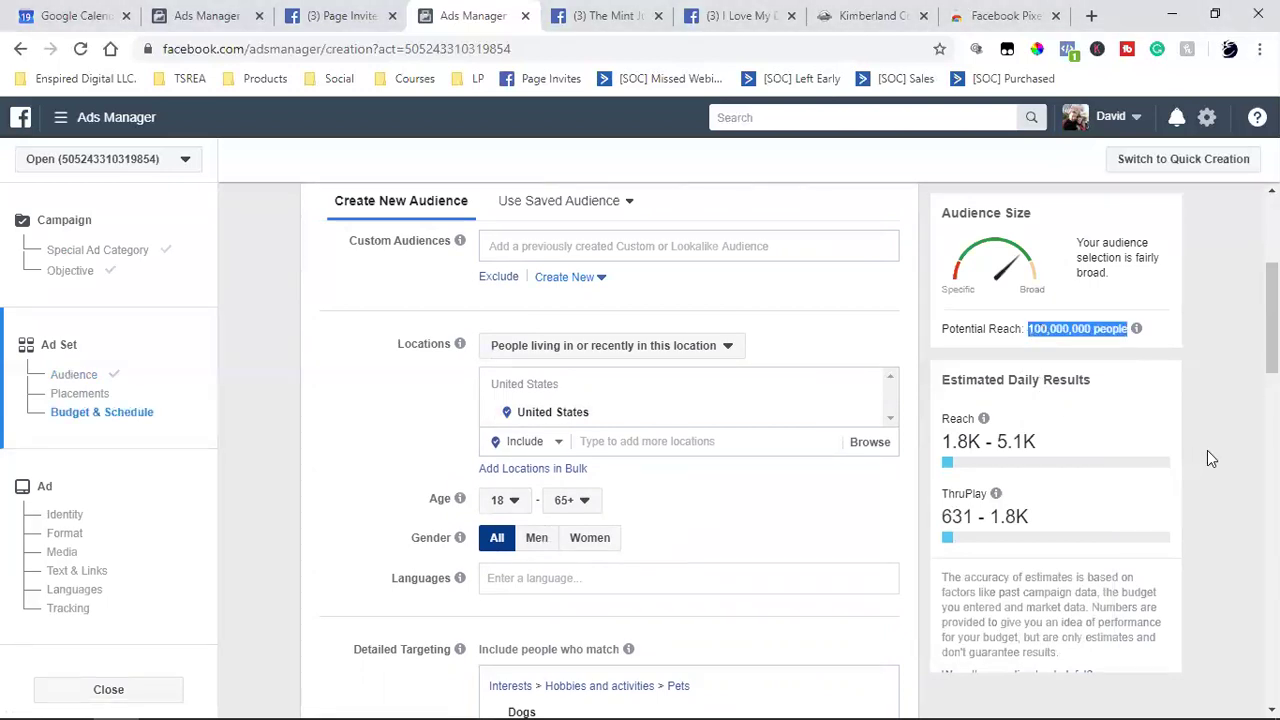
scroll(1207, 452, down, 5)
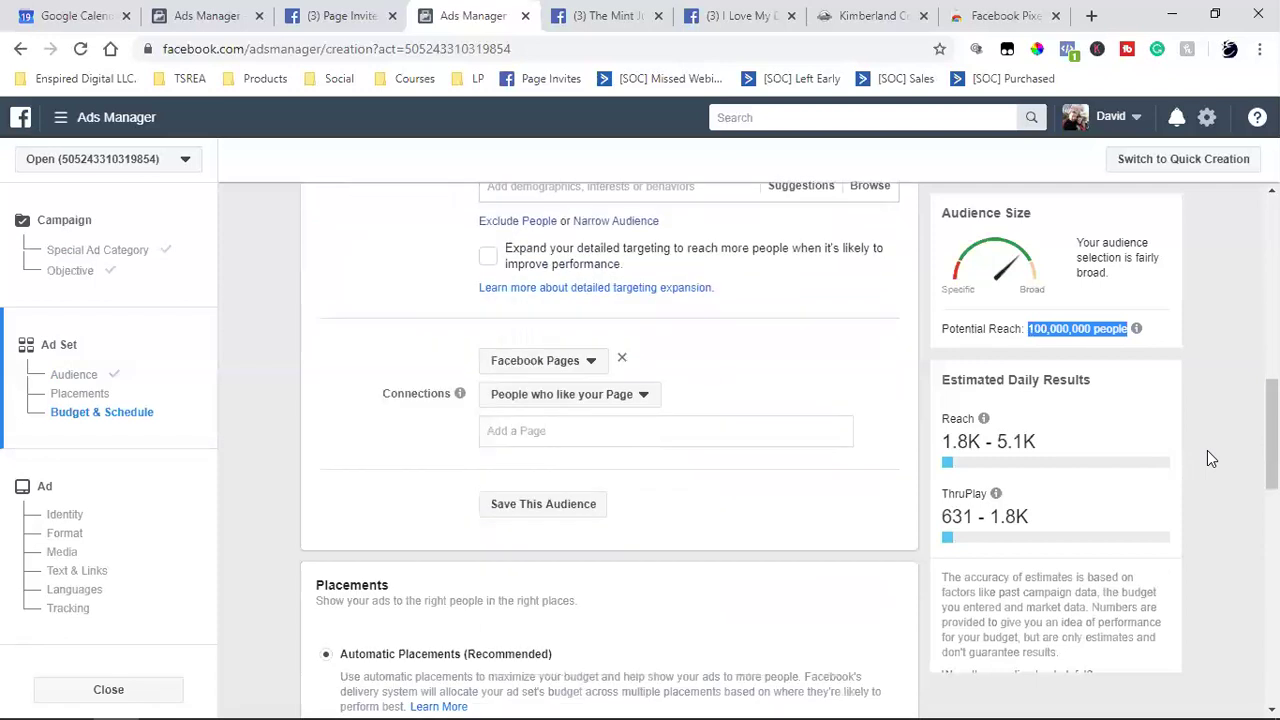
scroll(1207, 452, down, 4)
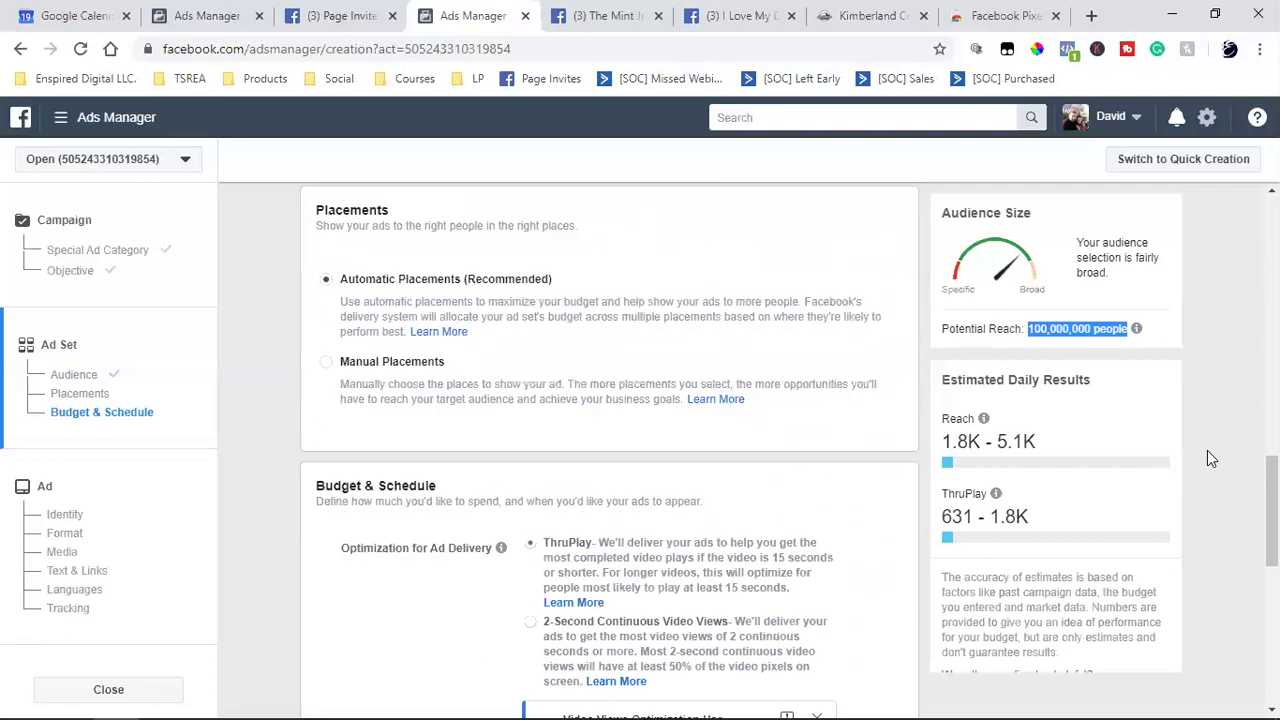
scroll(1207, 450, down, 5)
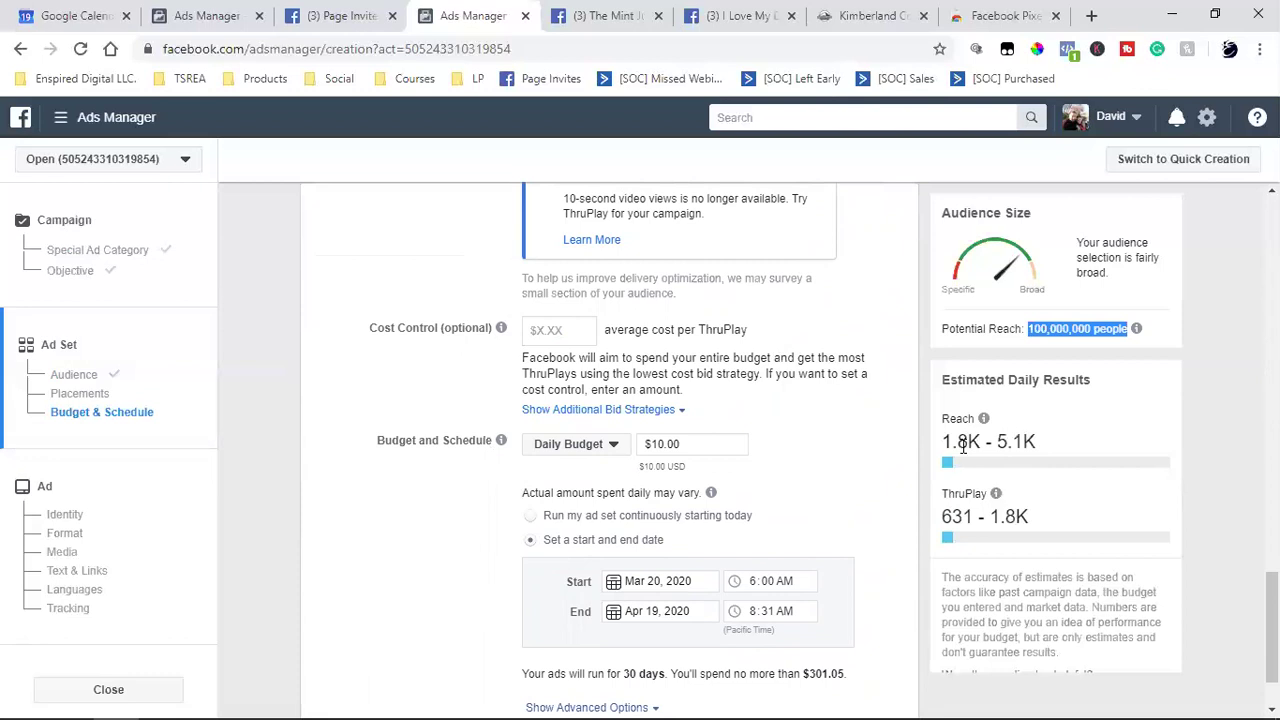
triple_click(1046, 374)
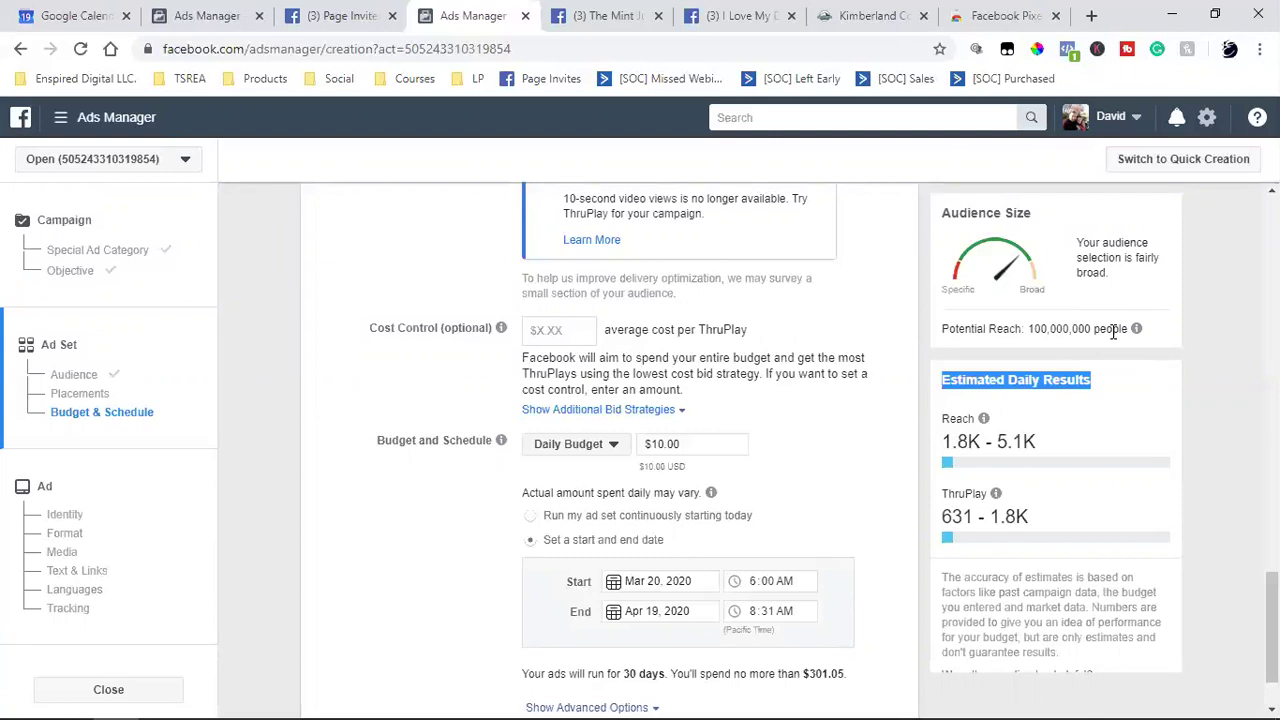
click(443, 402)
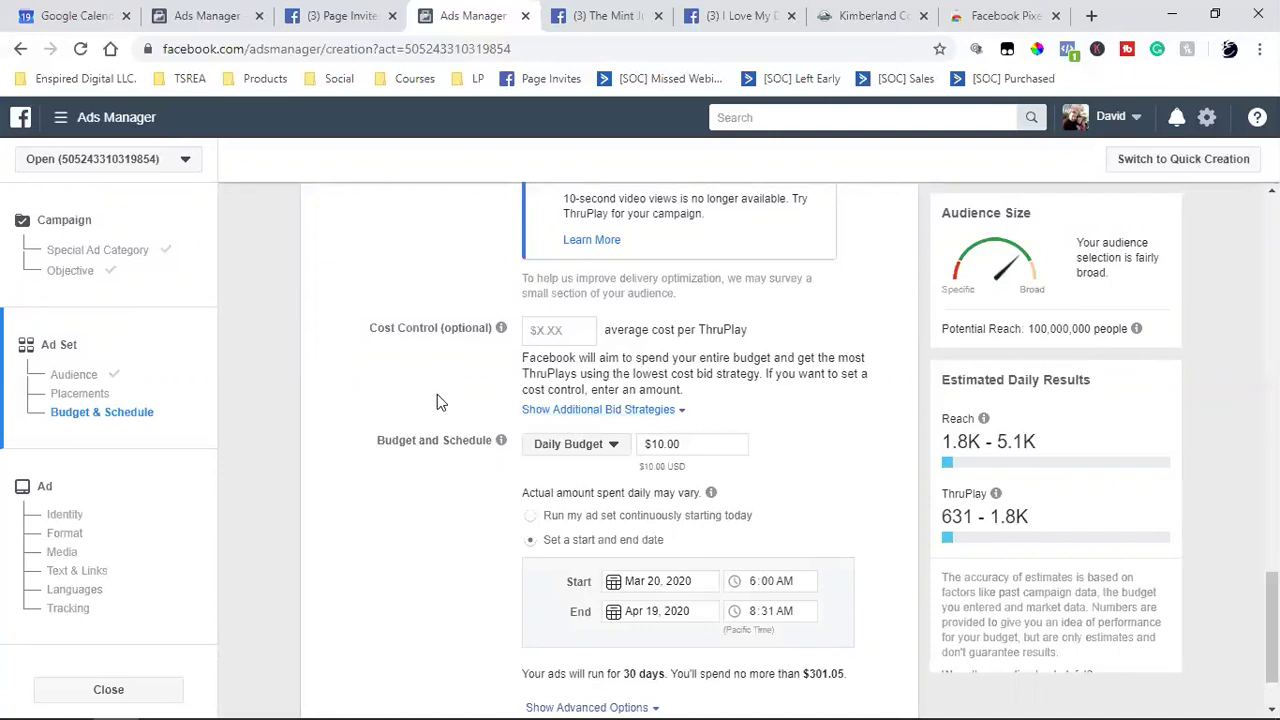
Compare the audience's potential reach with the estimated daily reach, and view the Kimberland Collars checkout page before returning to the ad set.
scroll(428, 420, up, 5)
scroll(420, 435, up, 10)
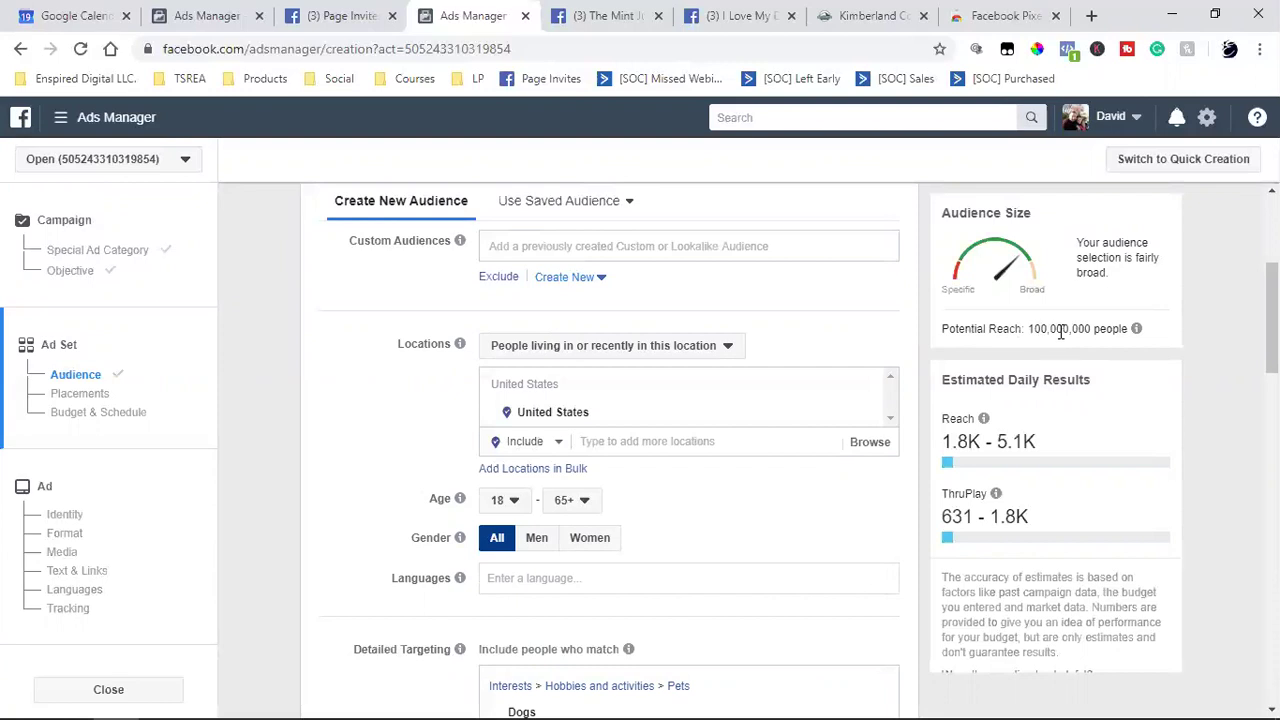
drag(1028, 330, 1128, 330)
click(1000, 440)
double_click(999, 440)
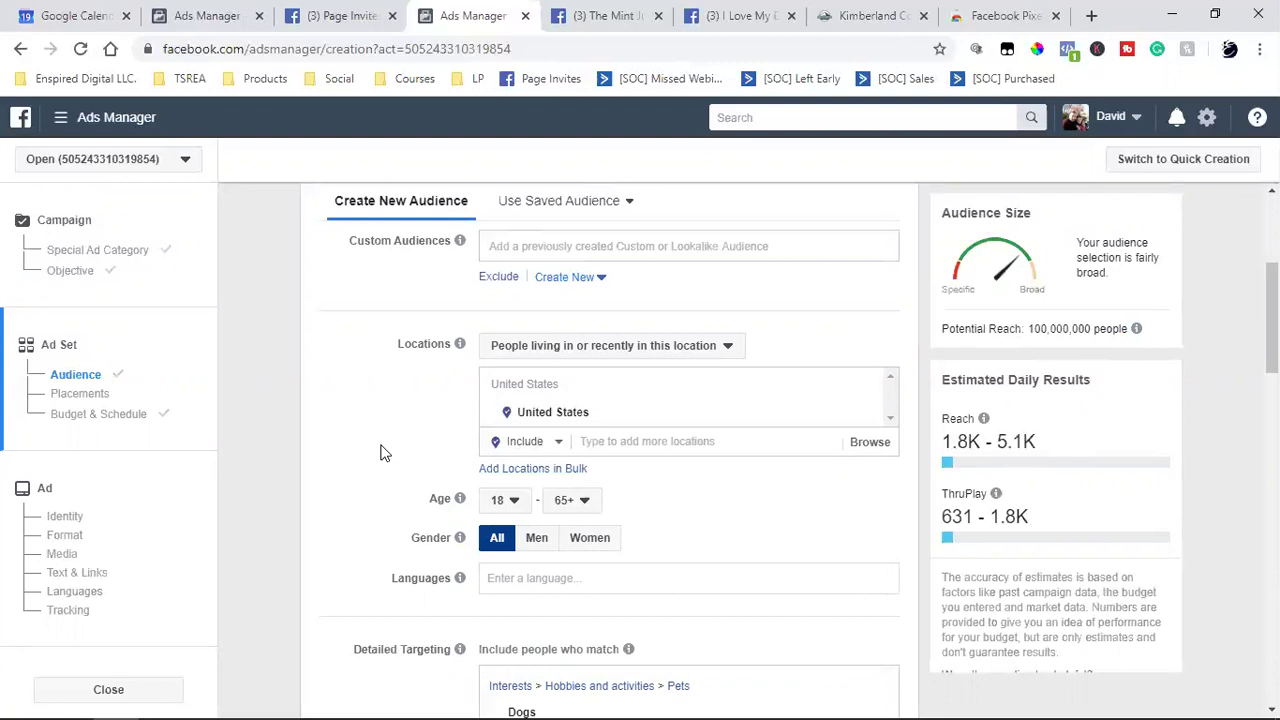
double_click(976, 441)
click(870, 18)
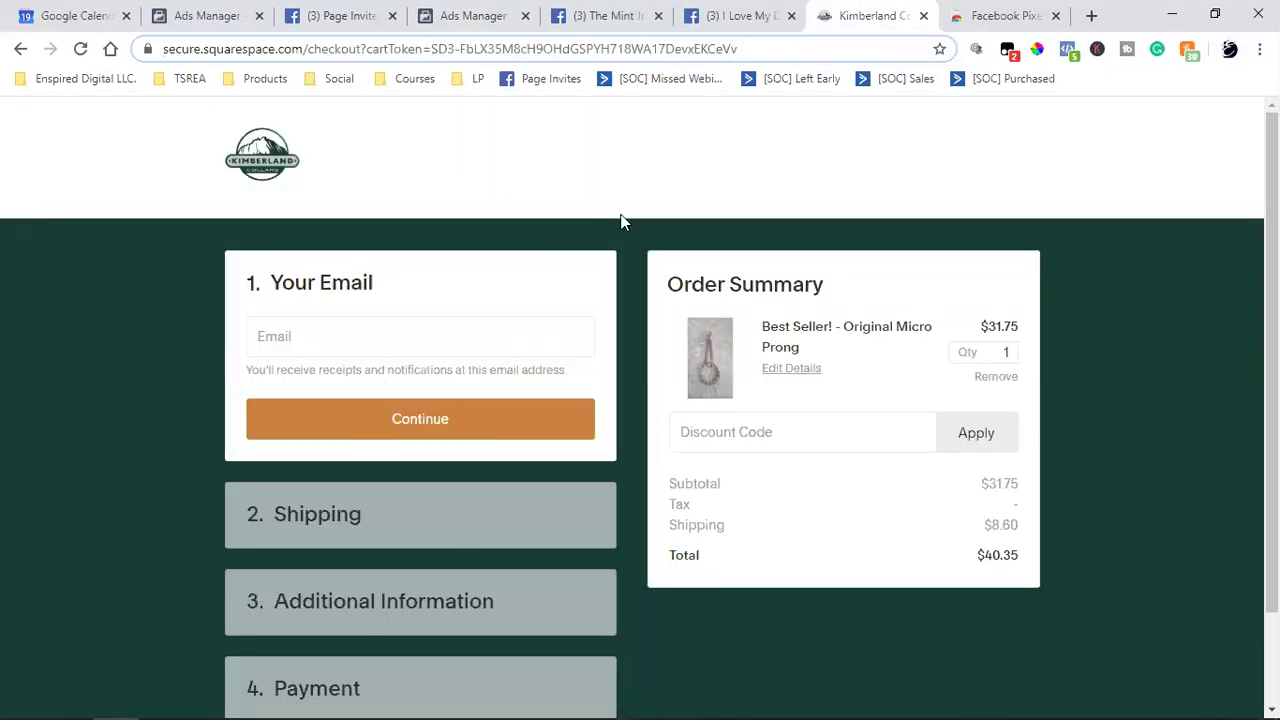
click(466, 15)
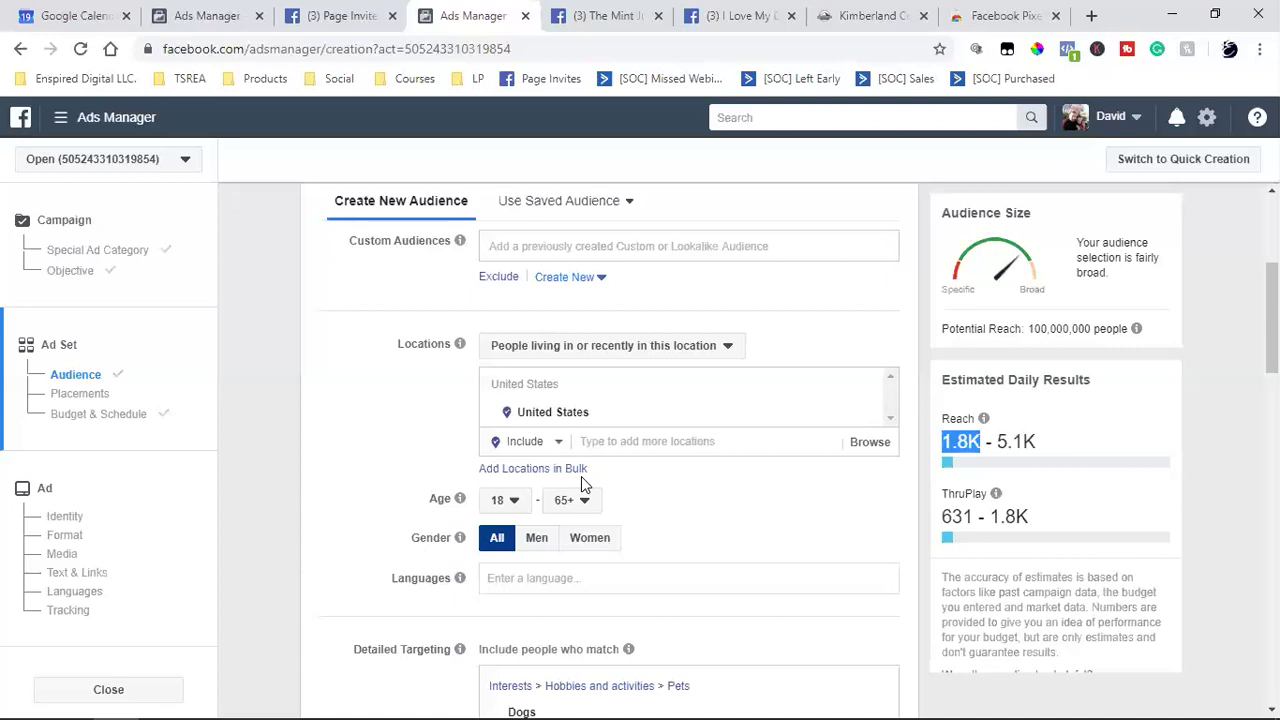
Continue from the ad set's budget and schedule to the ad setup.
click(418, 427)
scroll(540, 380, down, 5)
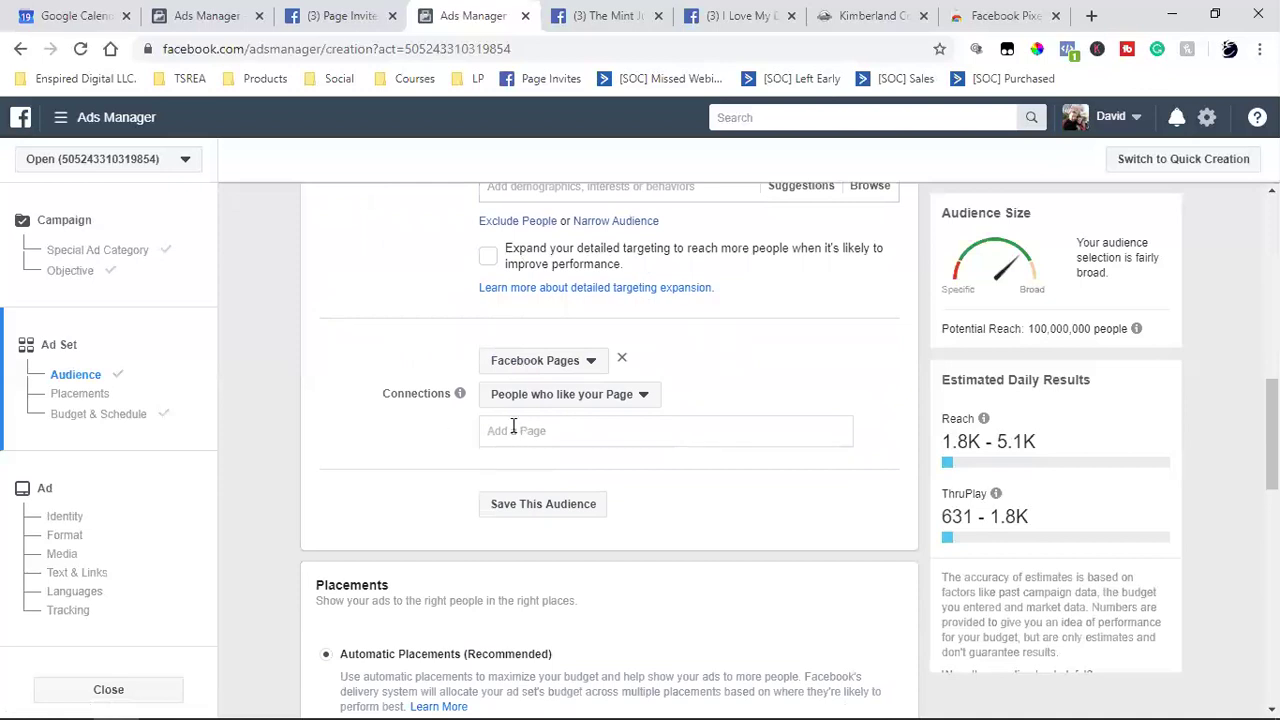
scroll(562, 447, down, 4)
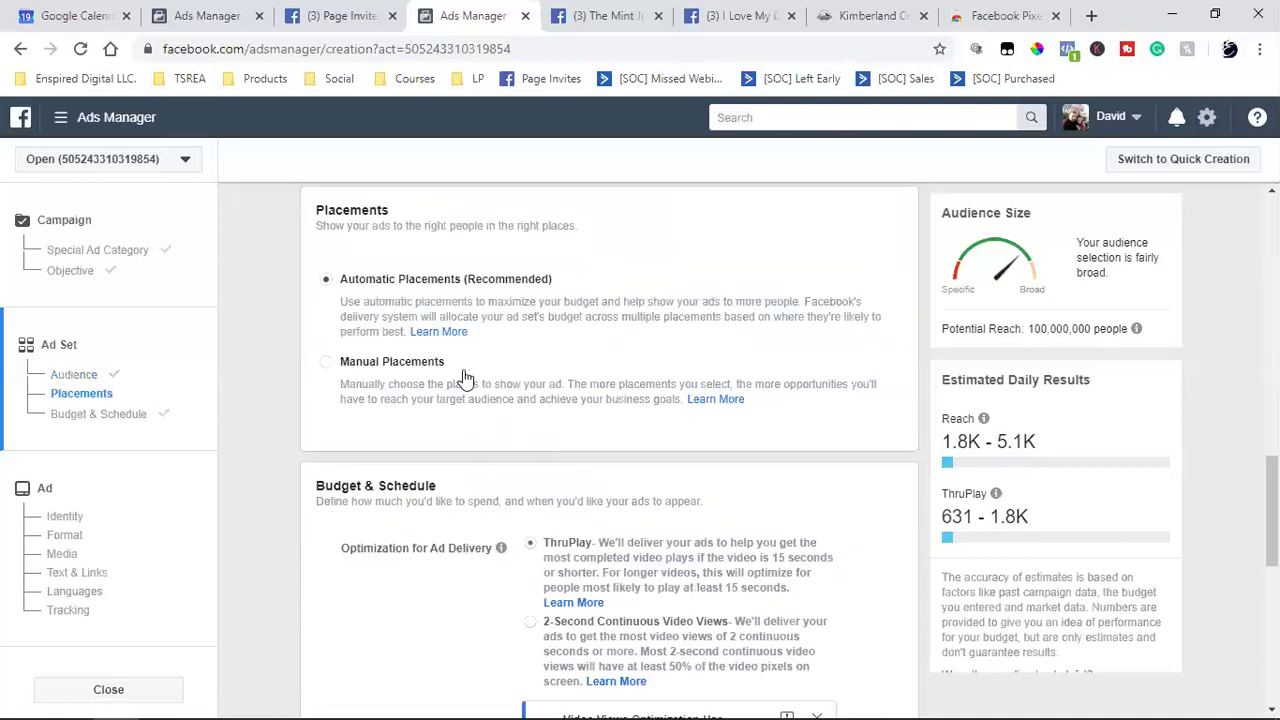
scroll(408, 412, down, 4)
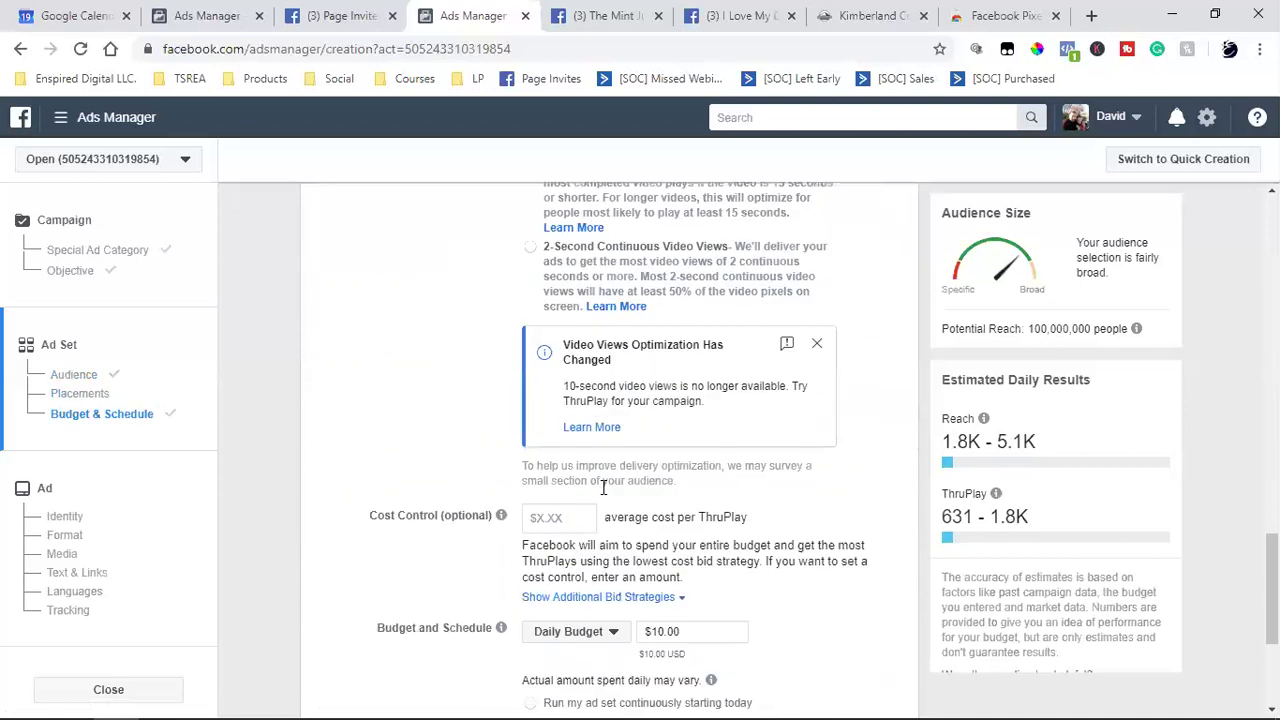
scroll(603, 492, down, 2)
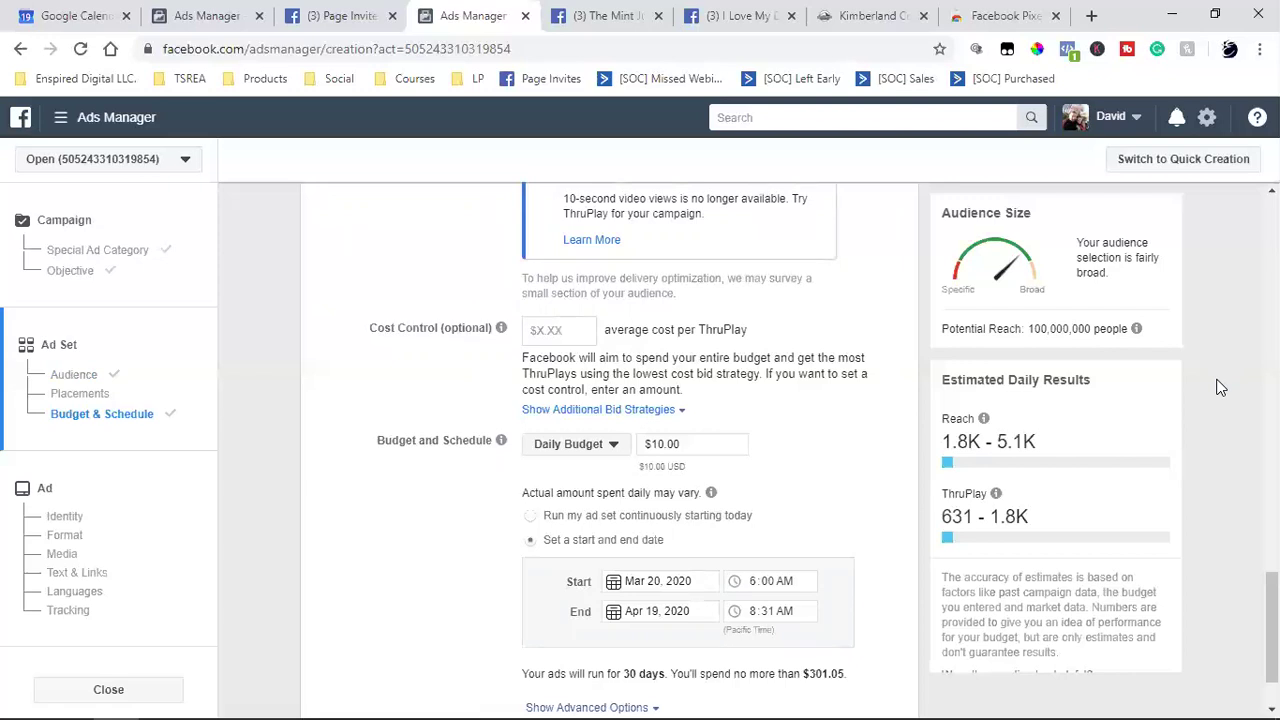
scroll(903, 535, down, 1)
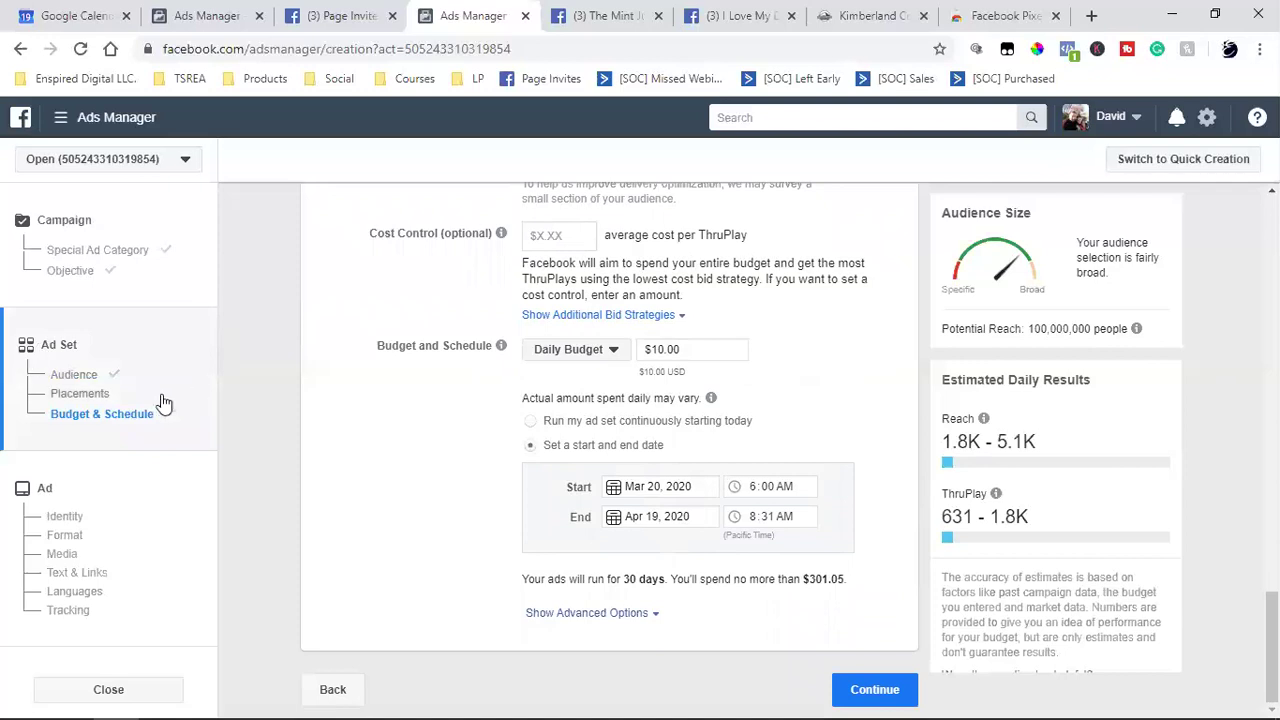
click(851, 692)
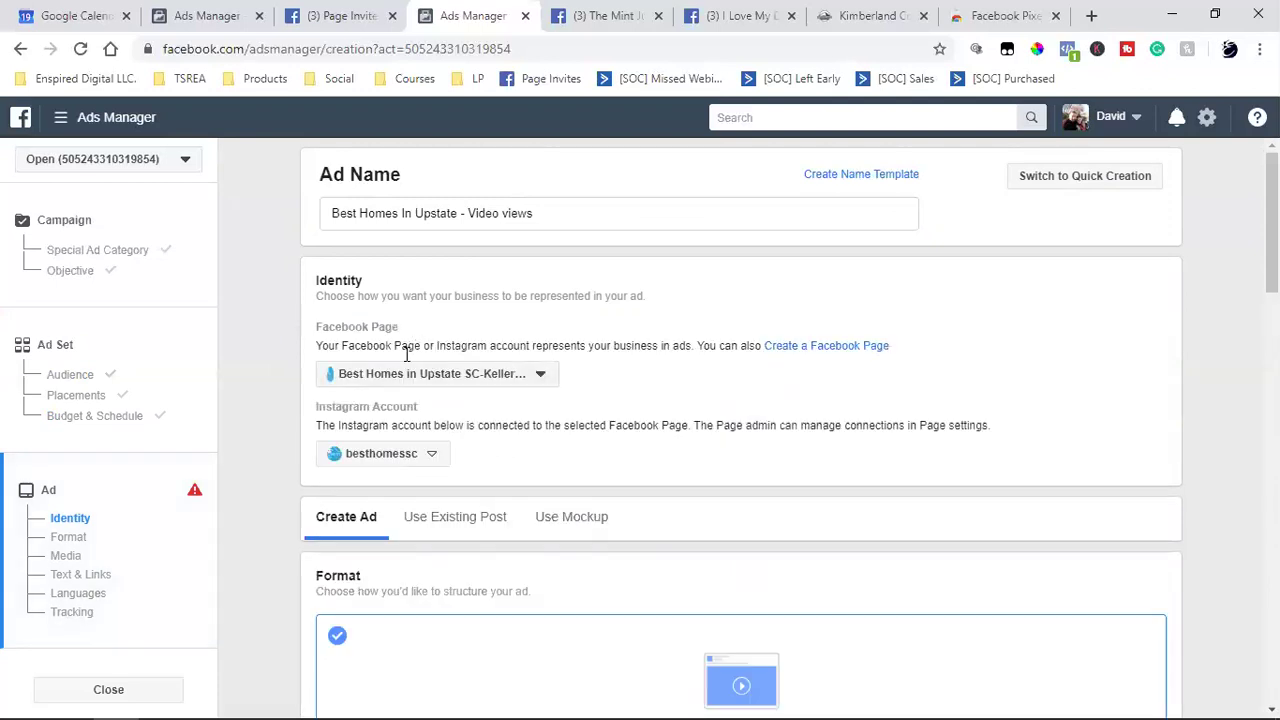
Examine the ad's identity and format settings, including the Facebook Page, Instagram account and Single Video format.
double_click(342, 281)
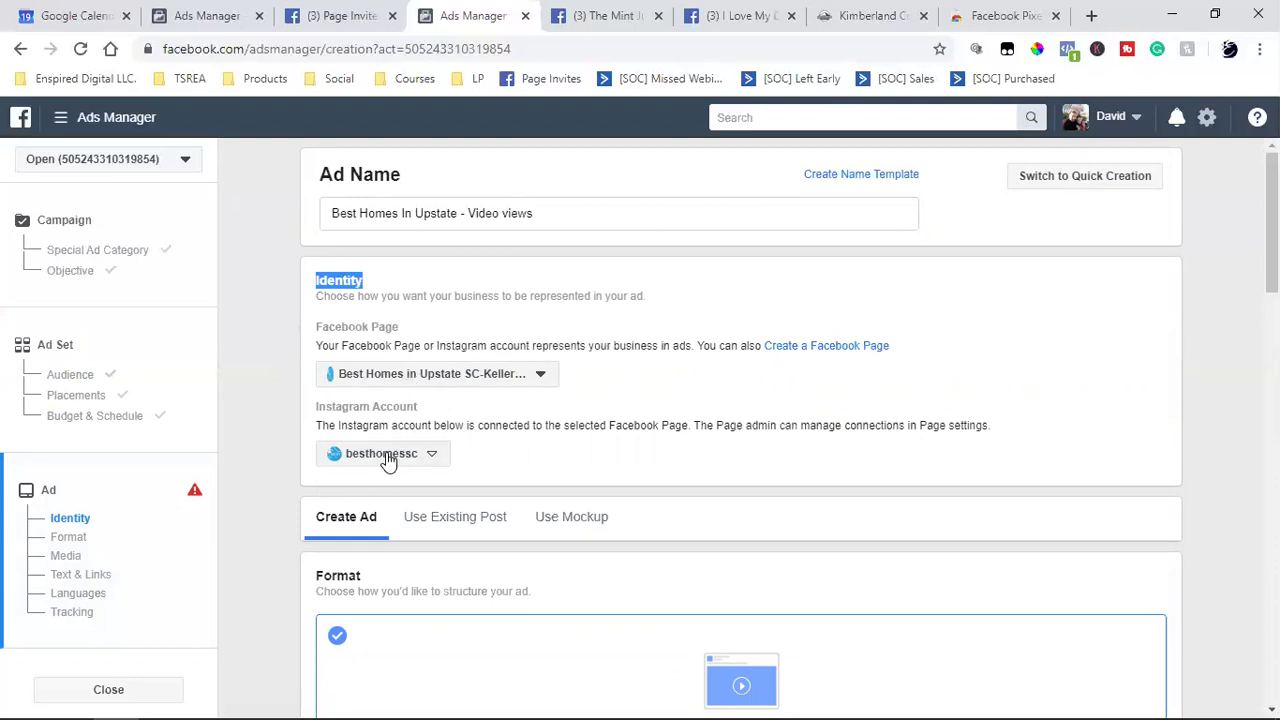
scroll(388, 458, down, 3)
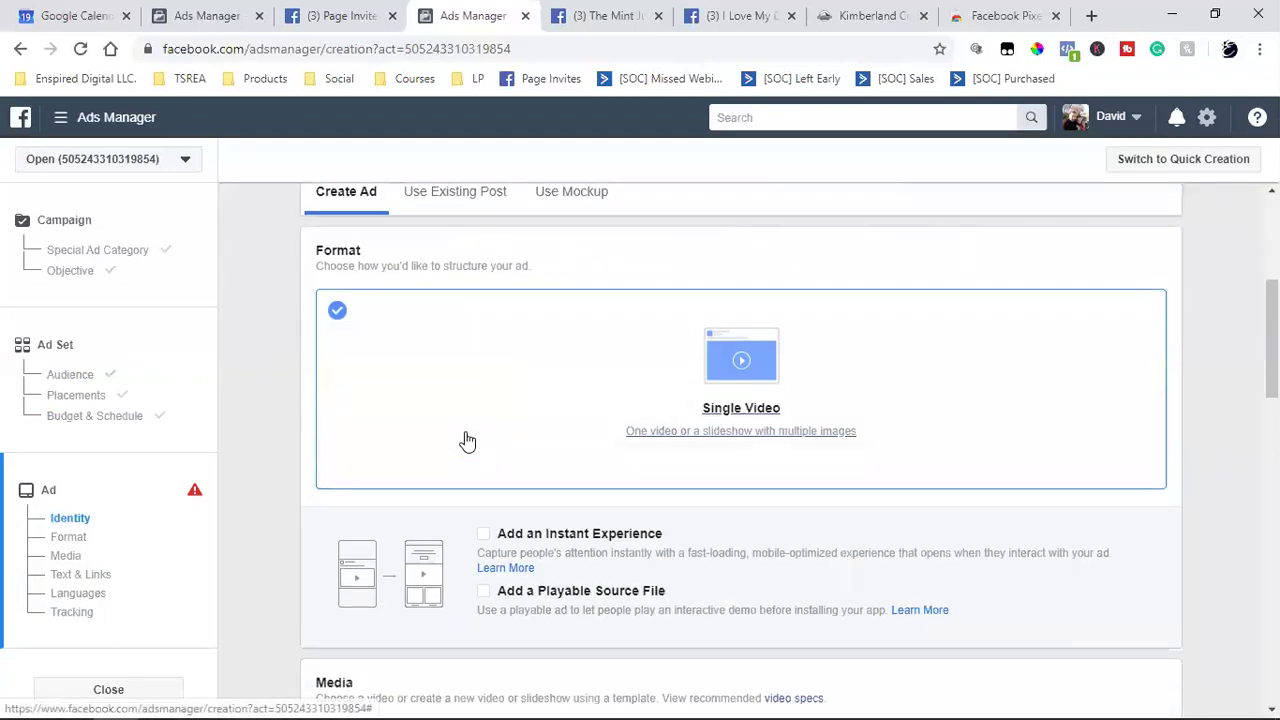
scroll(466, 440, up, 2)
scroll(563, 437, up, 1)
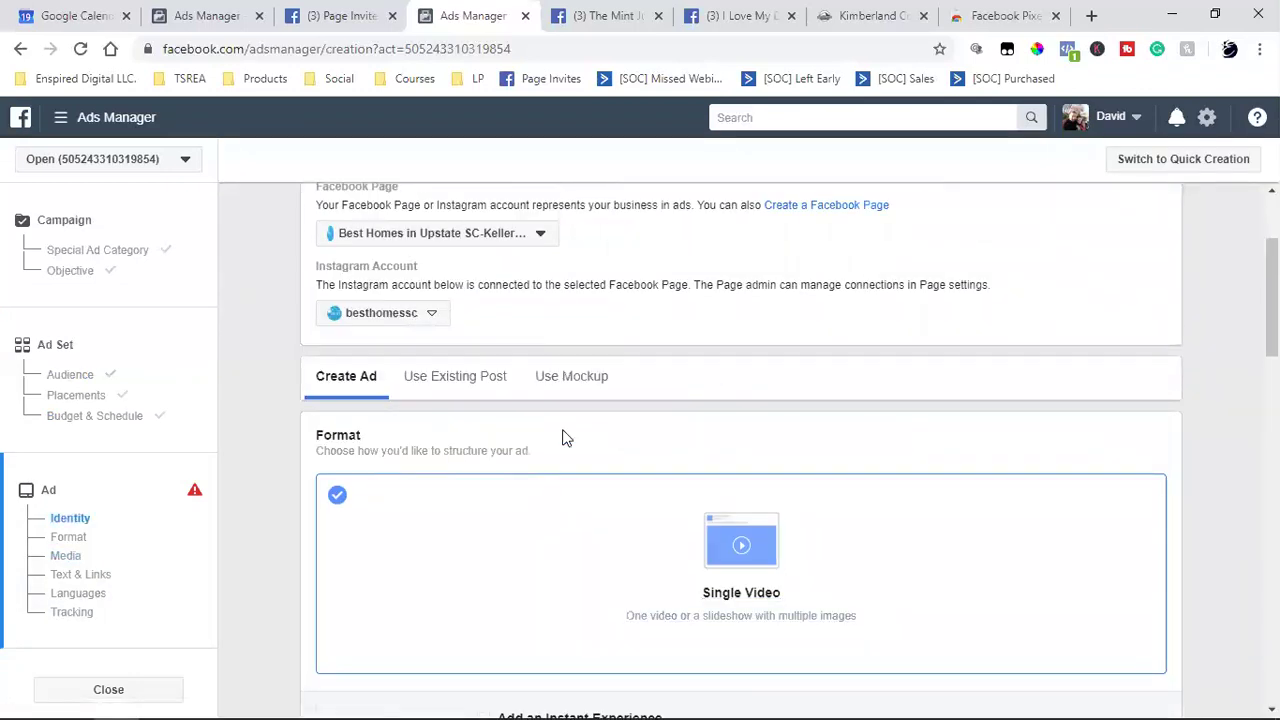
Close the Mint and Page Invites pages and bring up the I Love My Dog Facebook page's posts.
click(658, 15)
click(392, 16)
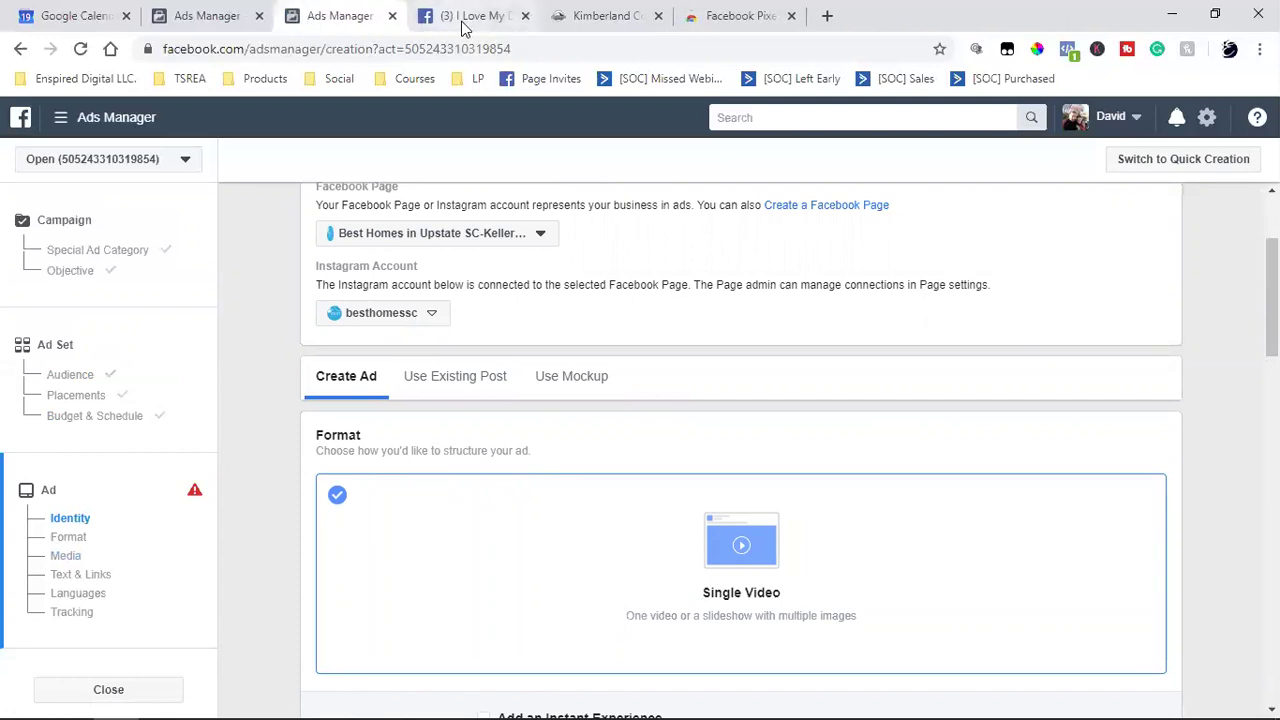
click(466, 22)
scroll(700, 400, up, 4)
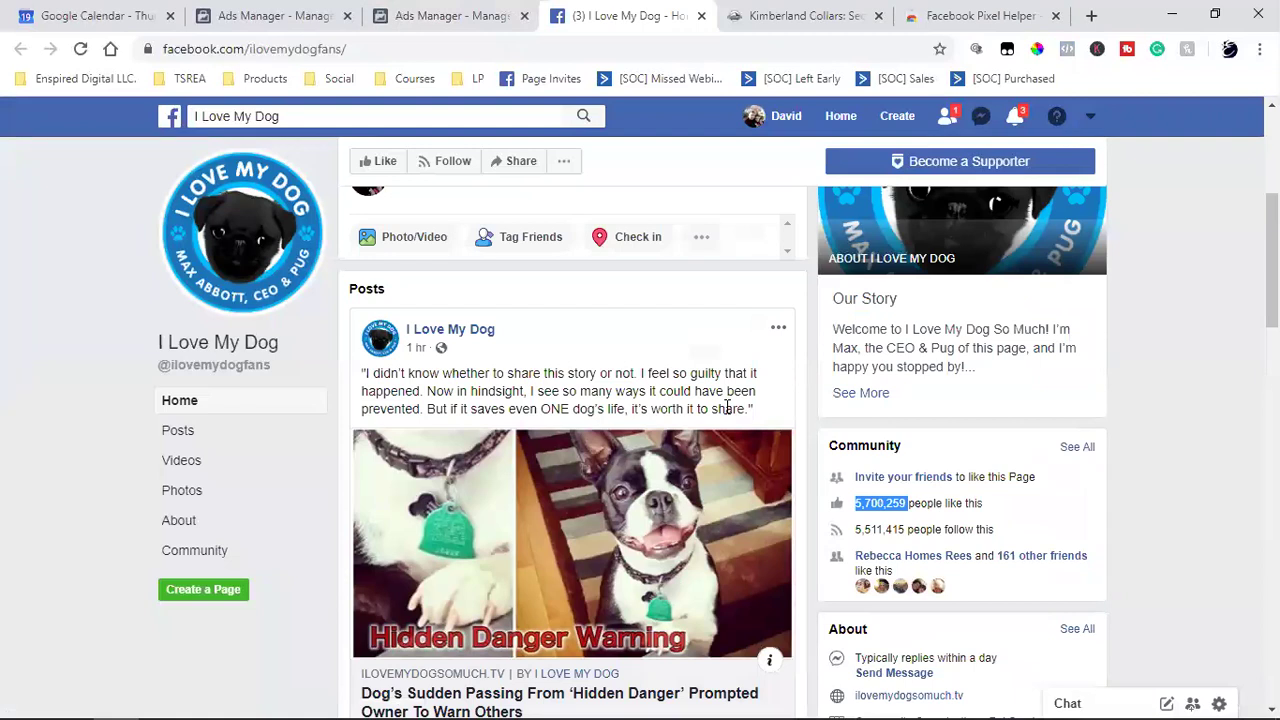
Read the text and headline of the I Love My Dog page's latest post, and return to the ad setup.
click(462, 14)
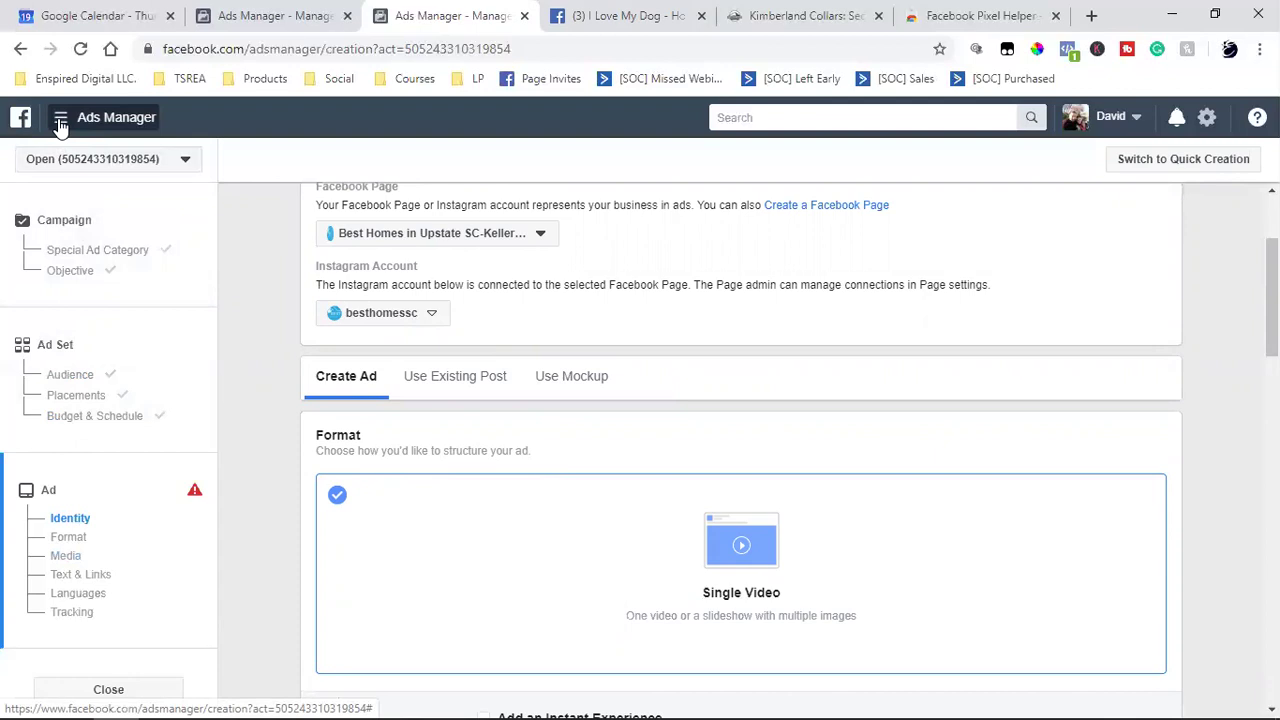
click(597, 14)
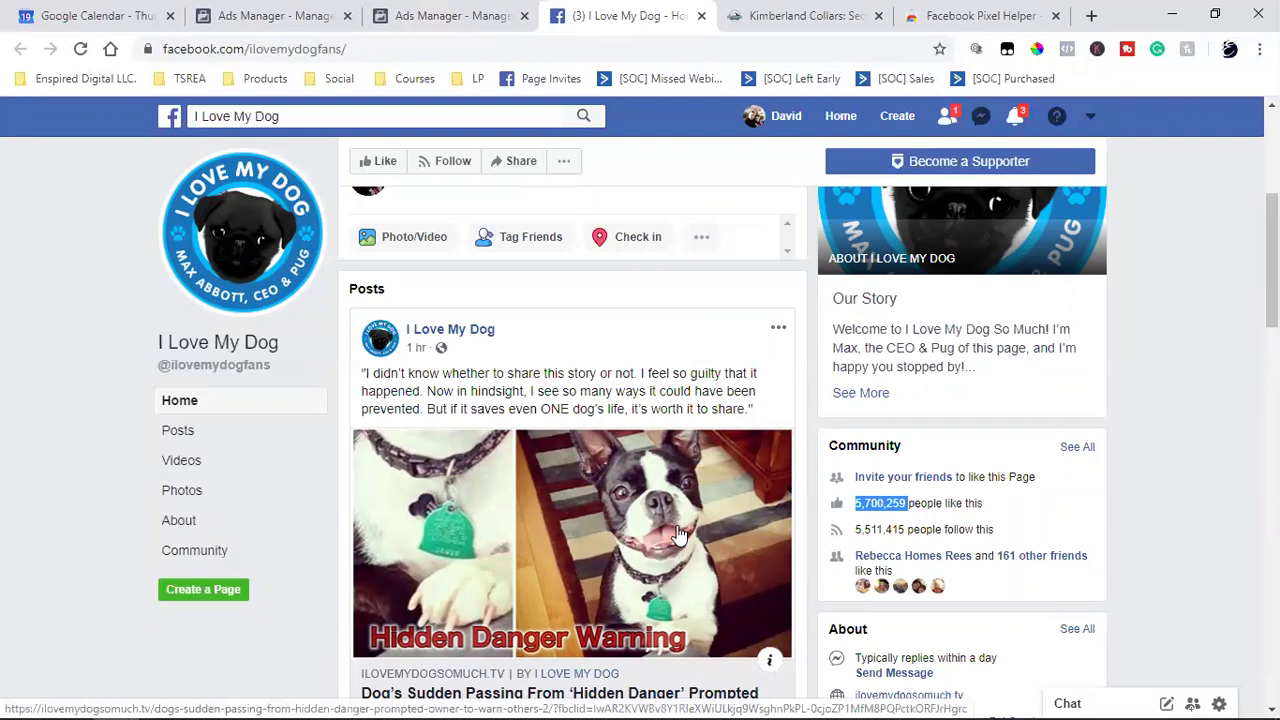
drag(524, 391, 610, 390)
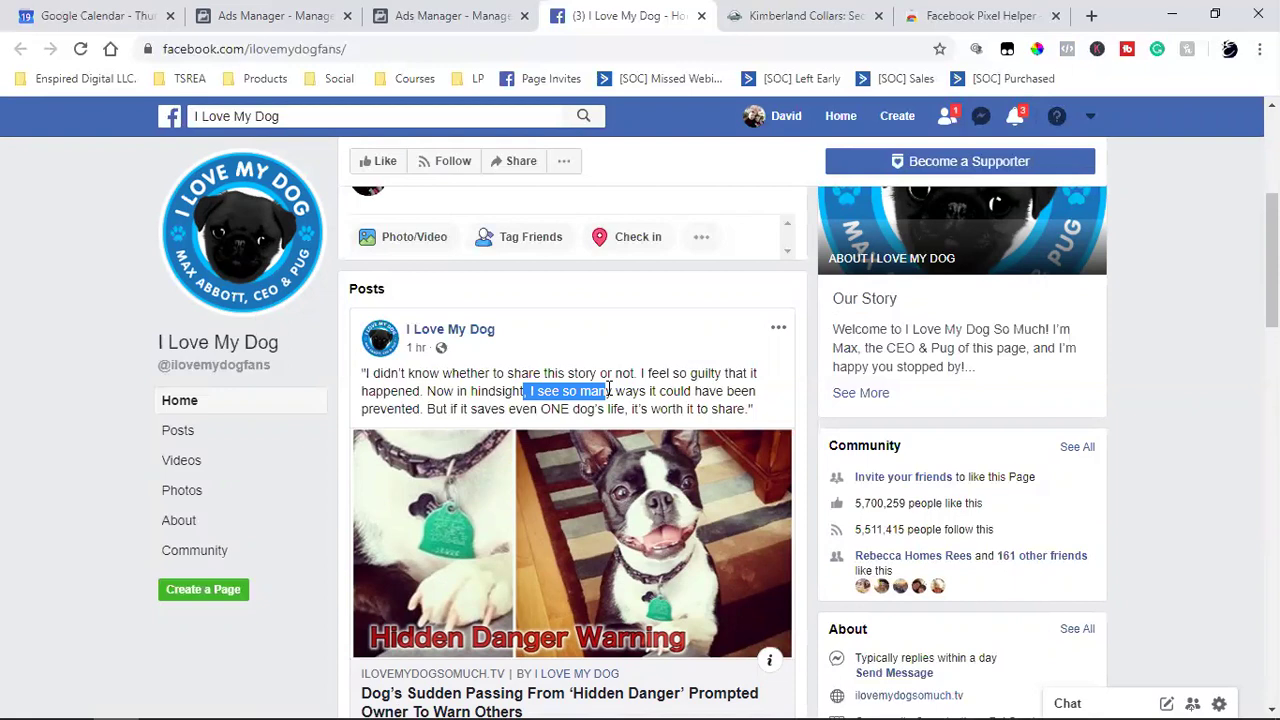
click(609, 390)
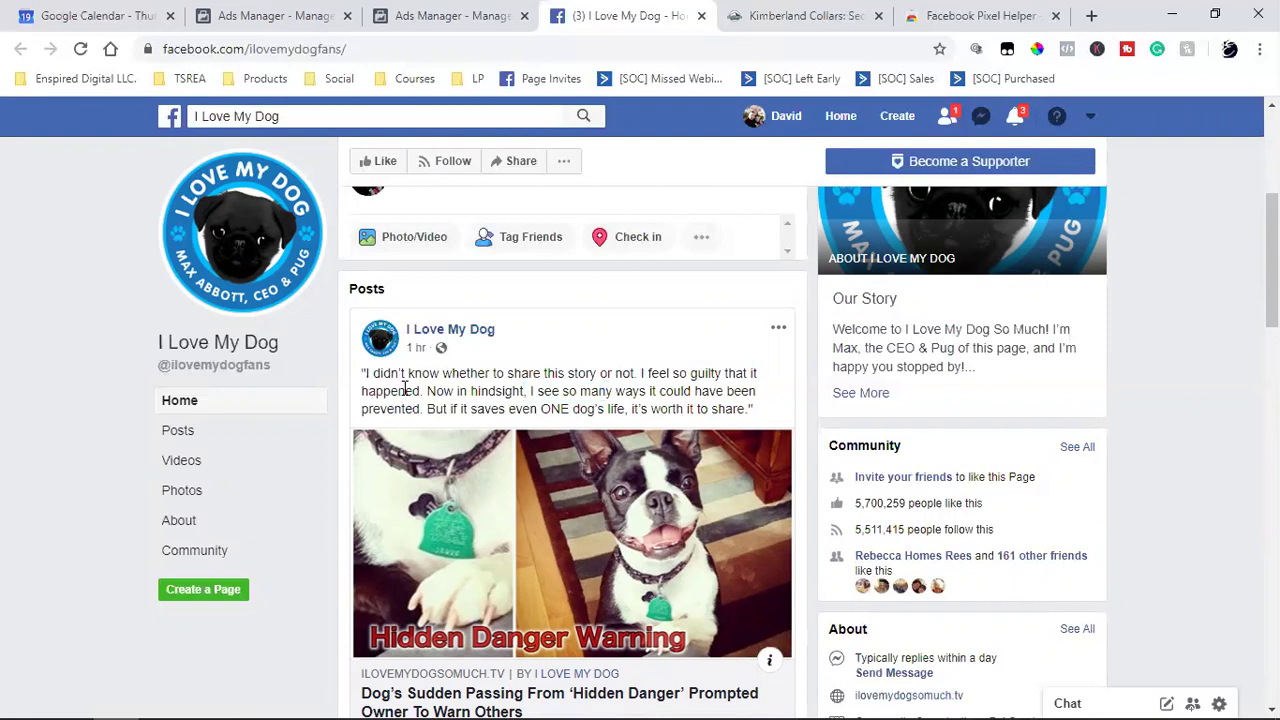
drag(405, 391, 640, 408)
scroll(640, 408, down, 2)
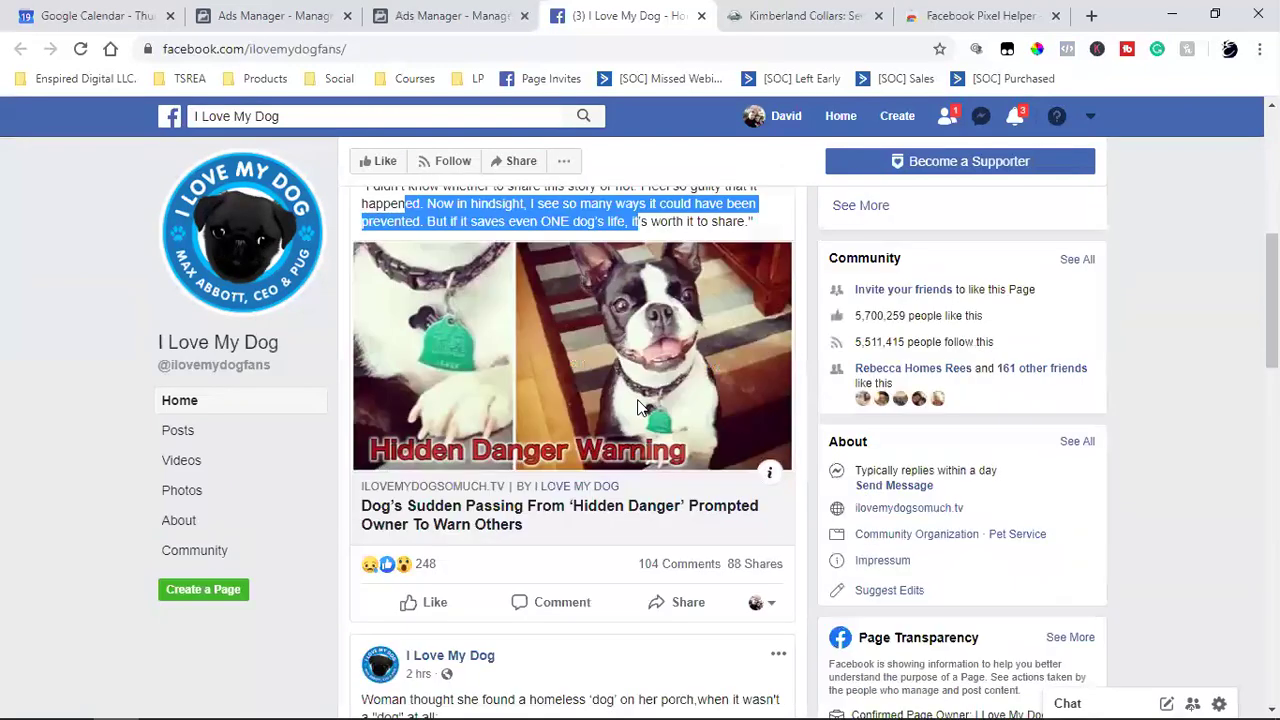
click(440, 12)
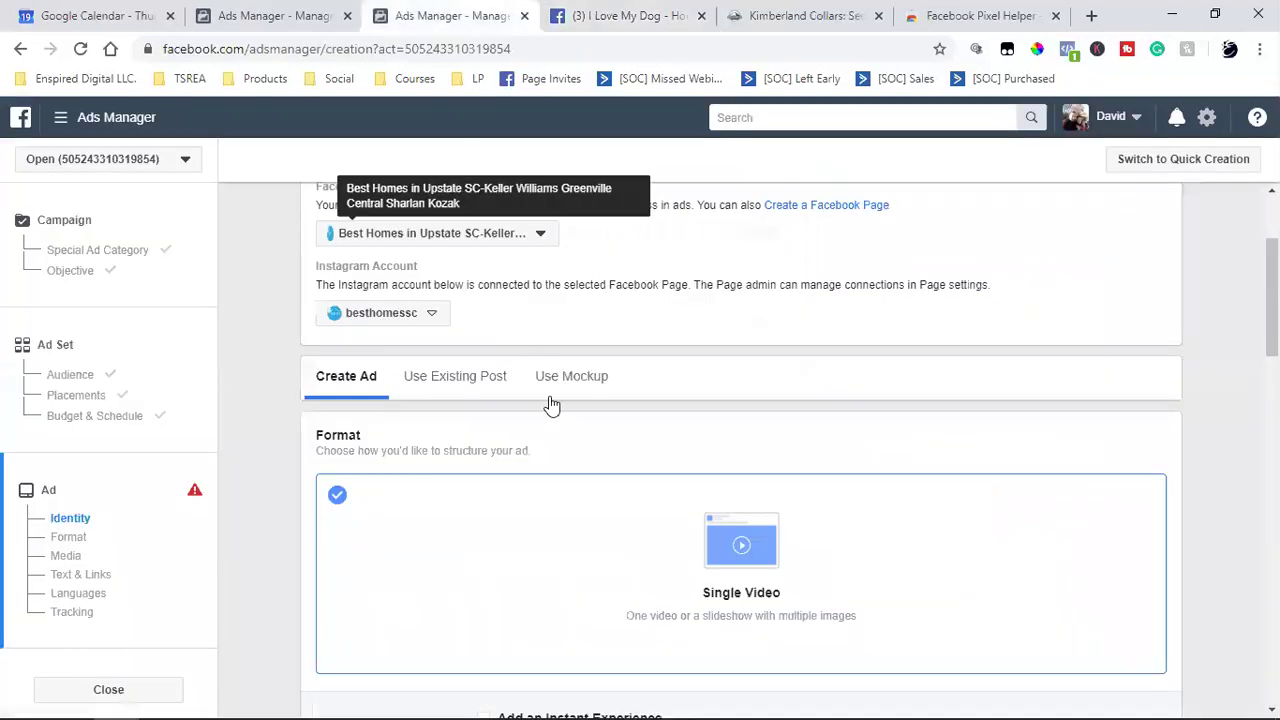
Switch the ad to Use Existing Post and view the Facebook Page's selectable posts without choosing one.
scroll(180, 543, up, 1)
click(70, 518)
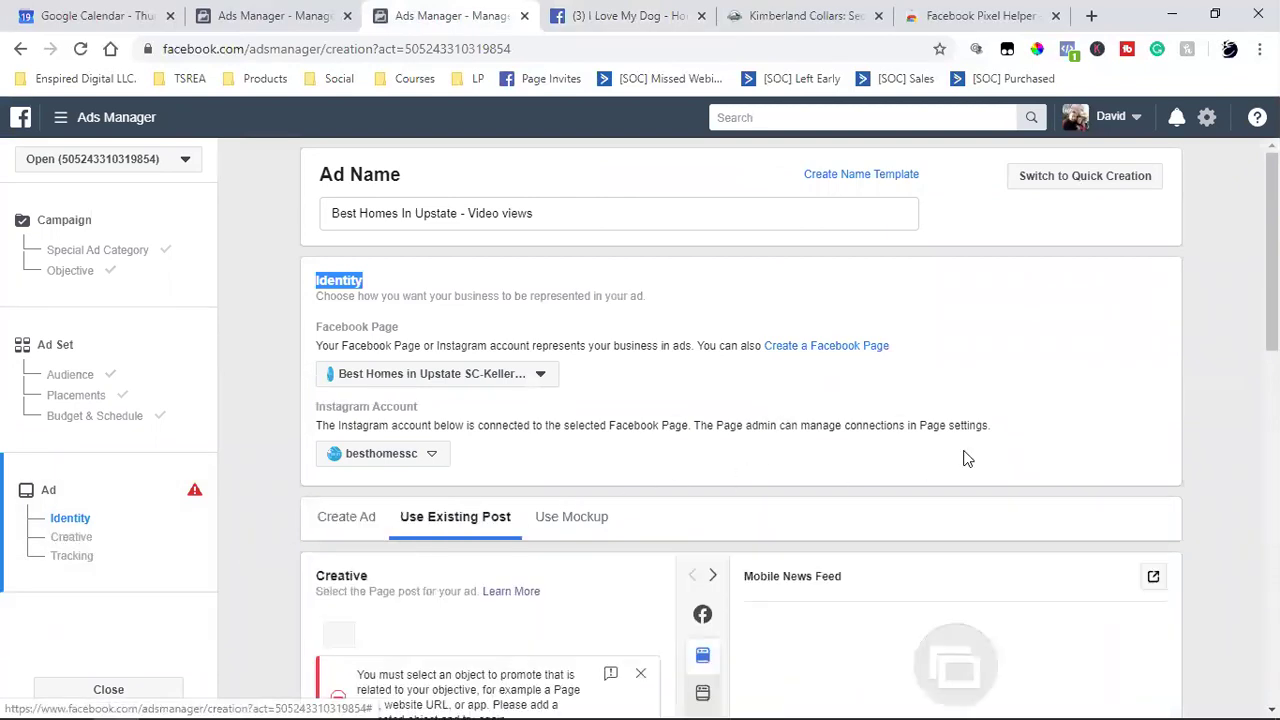
scroll(820, 468, down, 1)
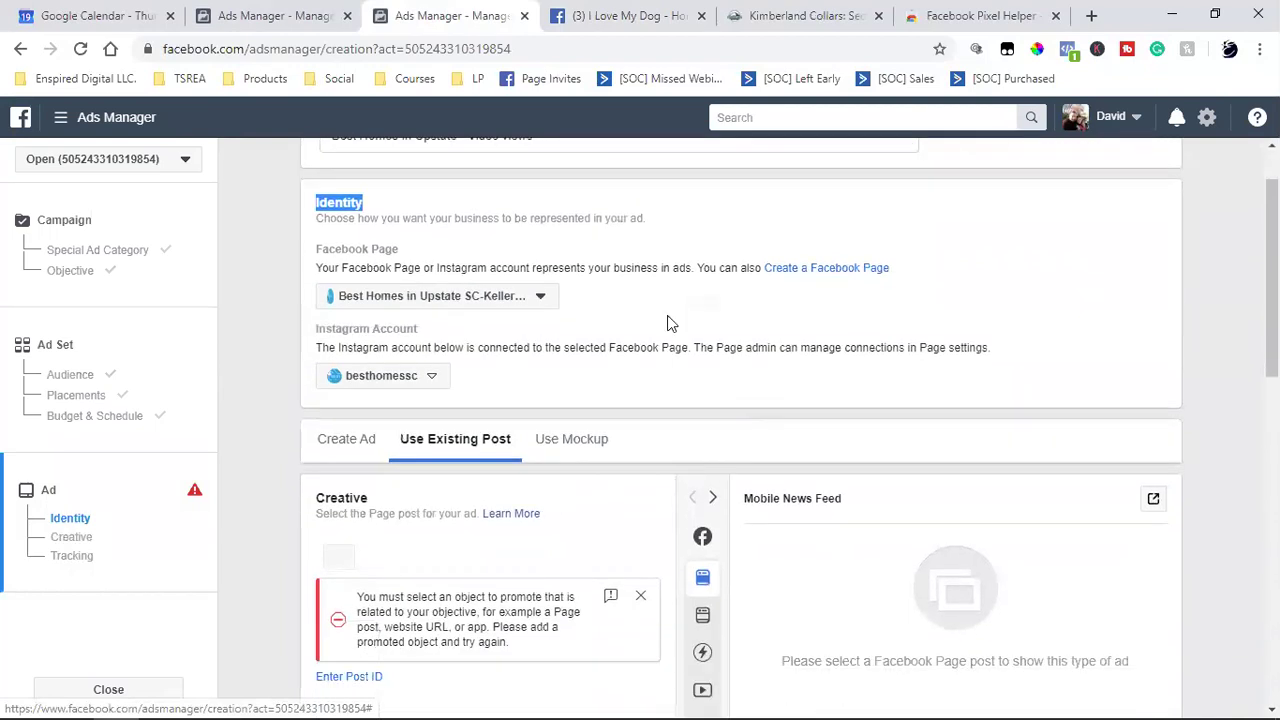
scroll(650, 412, down, 1)
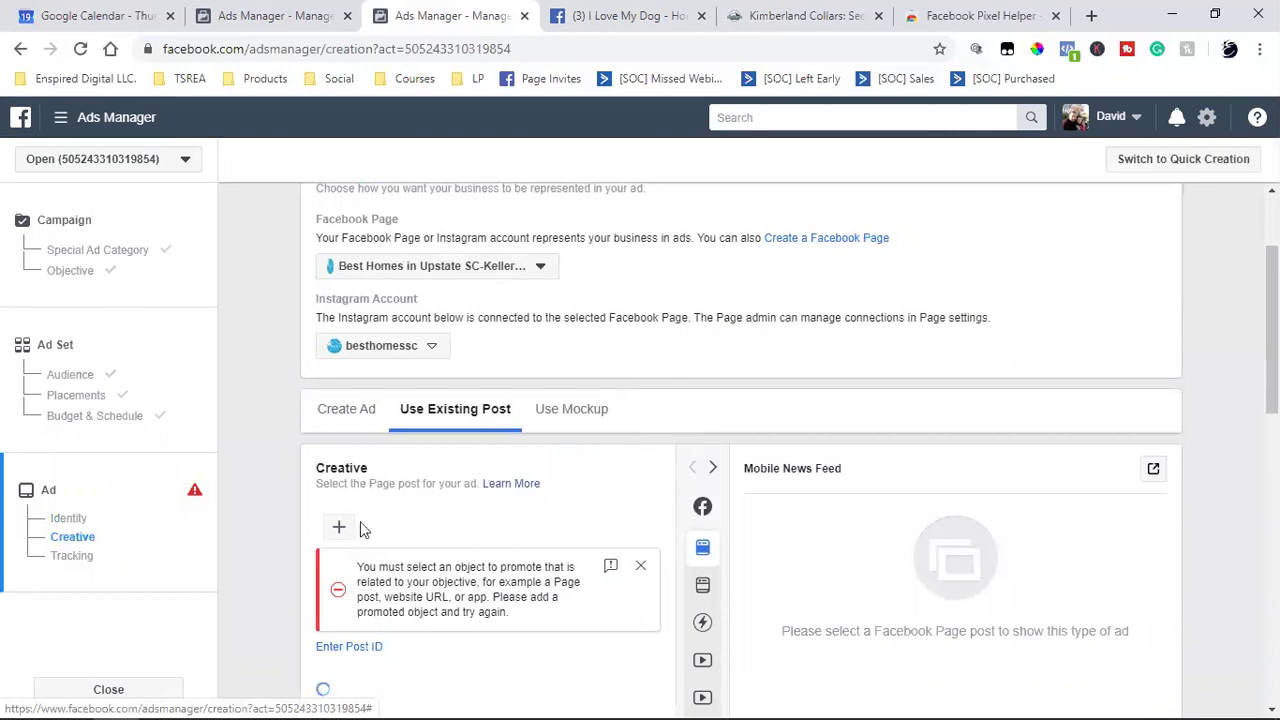
scroll(370, 520, down, 2)
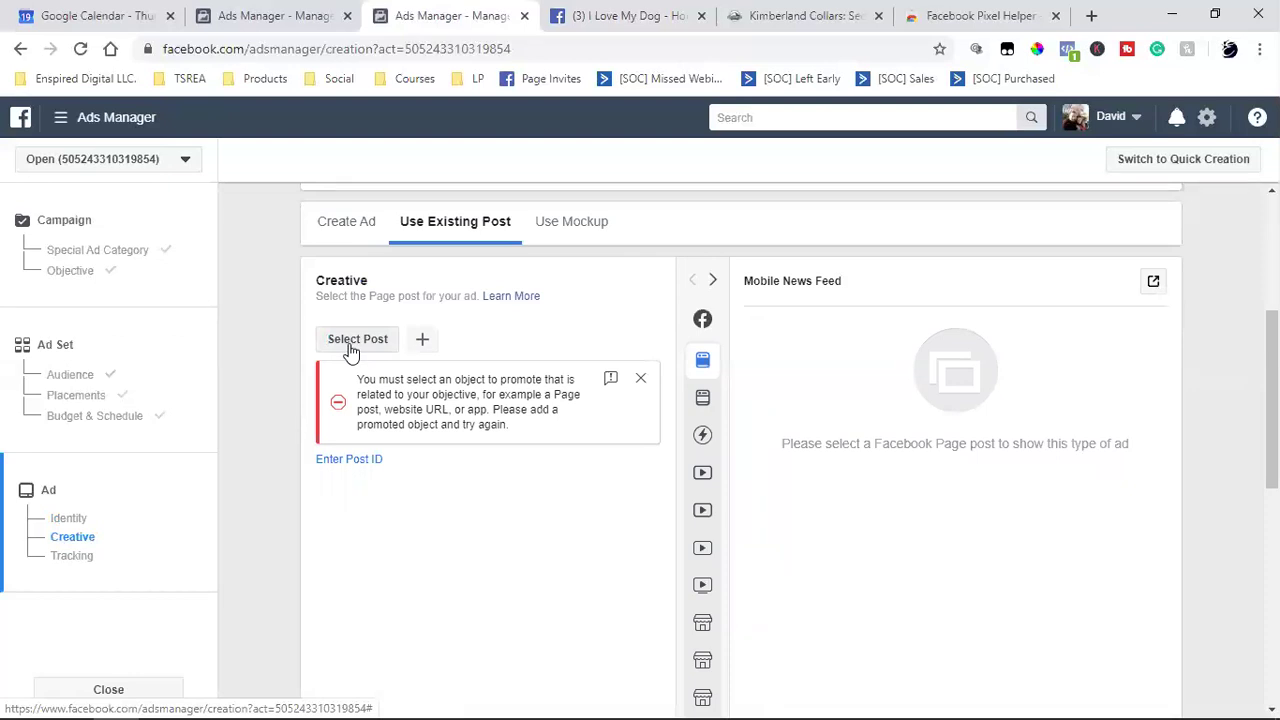
click(352, 345)
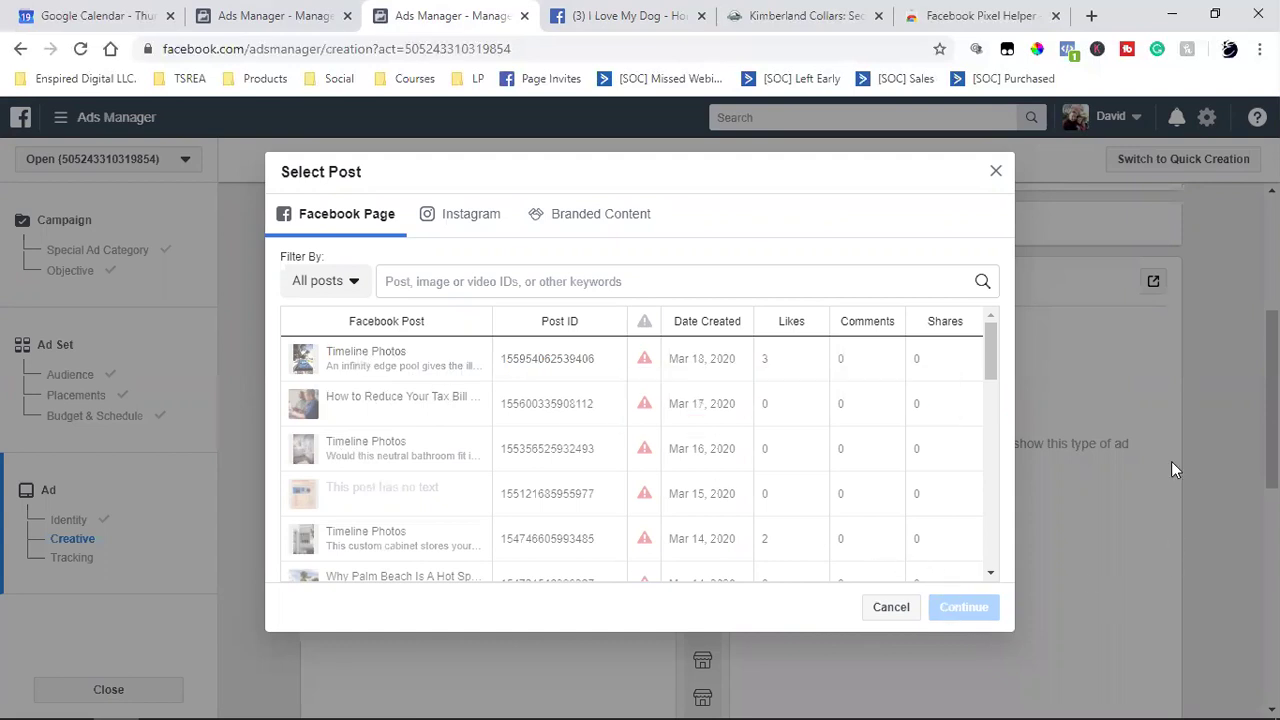
click(995, 172)
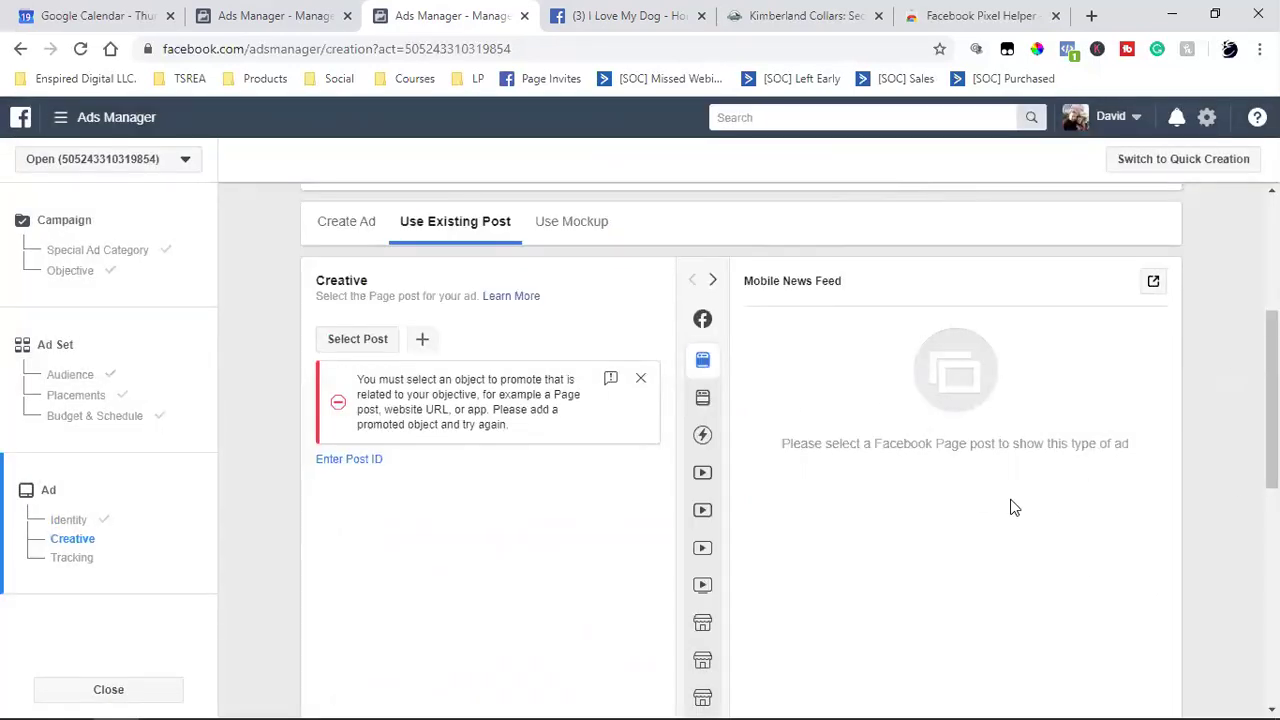
Change the ad's Facebook Page from Best Homes in Upstate to the individual realtor's page.
scroll(1013, 507, down, 5)
scroll(1013, 507, up, 2)
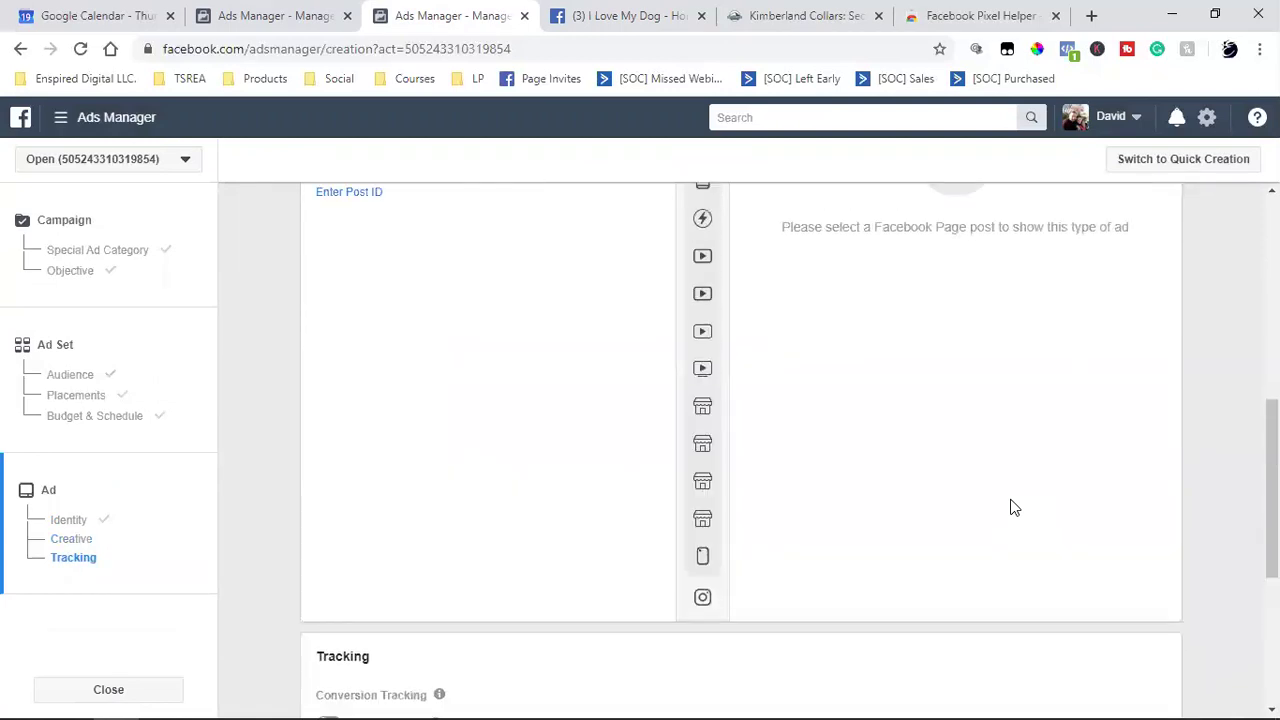
scroll(1013, 507, up, 2)
scroll(482, 441, up, 3)
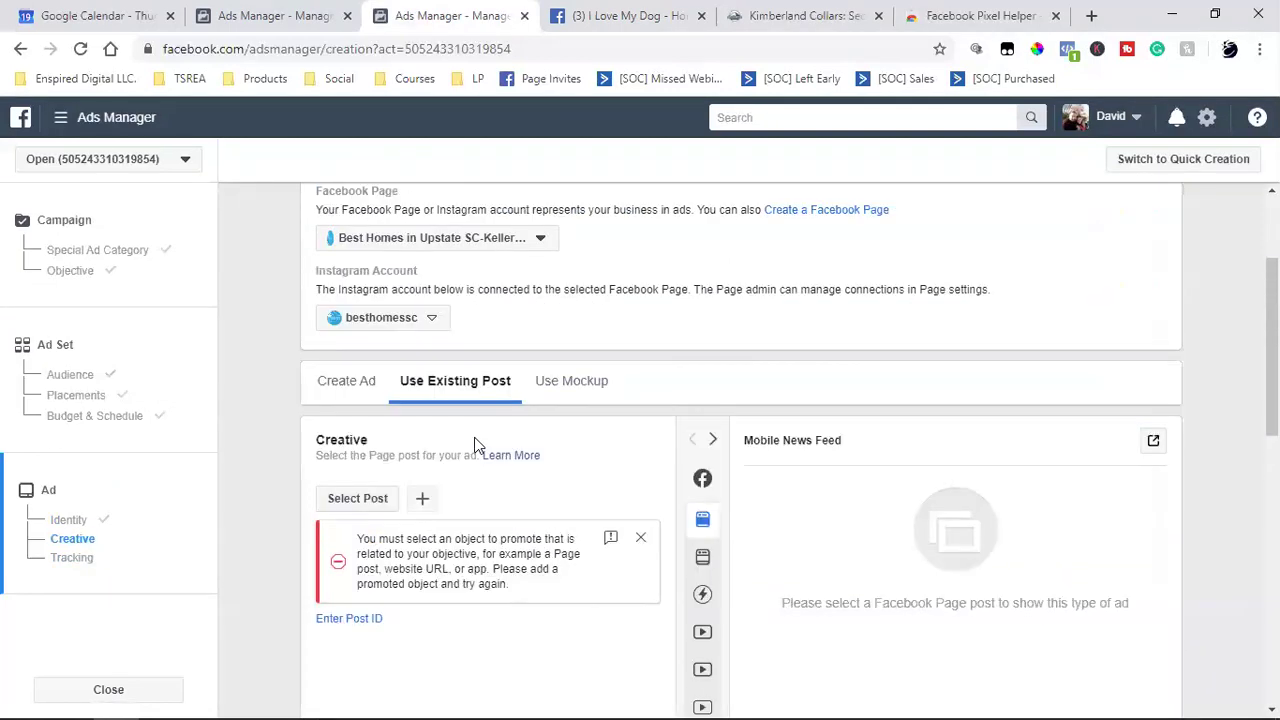
scroll(482, 441, up, 1)
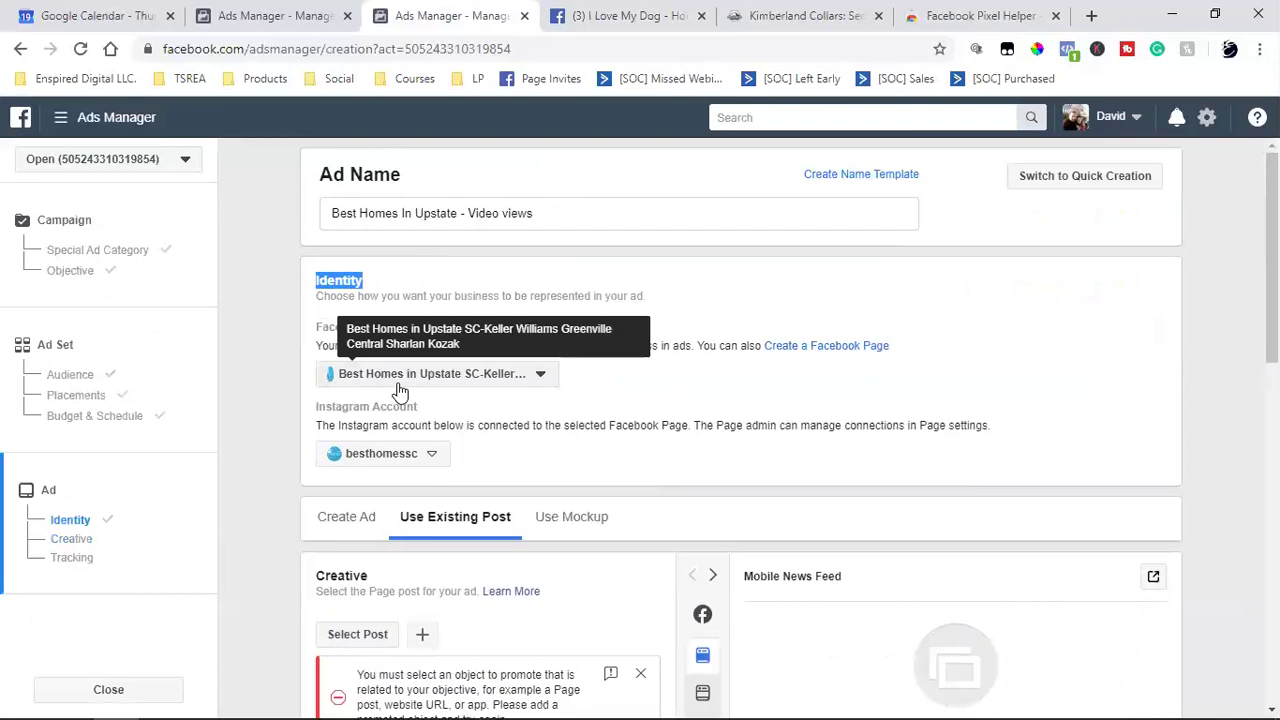
click(399, 384)
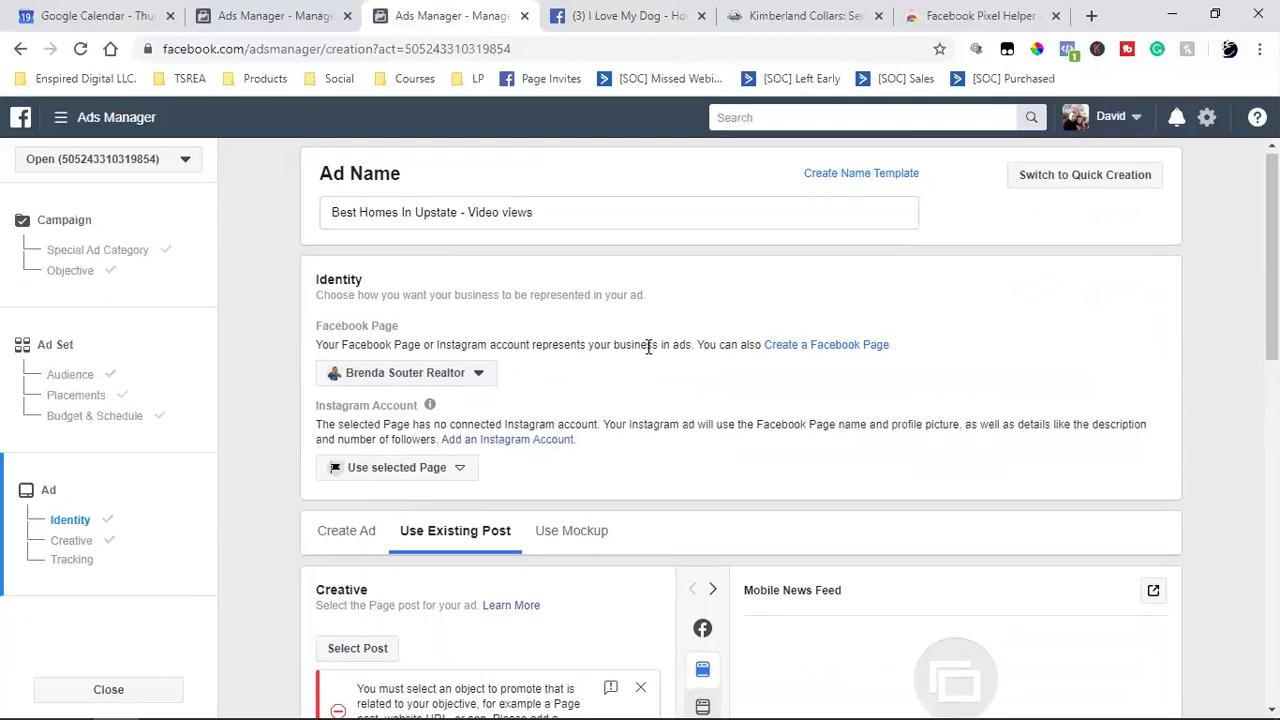
Review the ad's tracking options and the campaign's Special Ad Category section, and return to the ad's Creative section.
scroll(630, 378, down, 5)
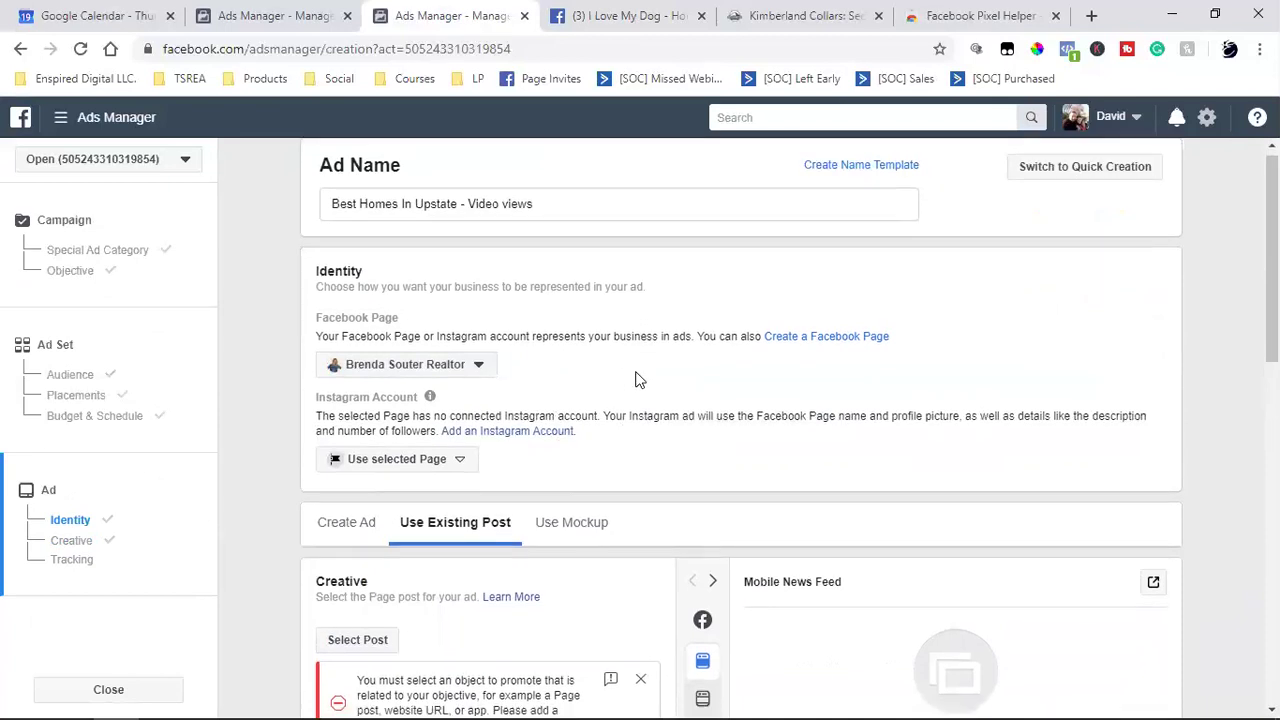
scroll(632, 378, down, 3)
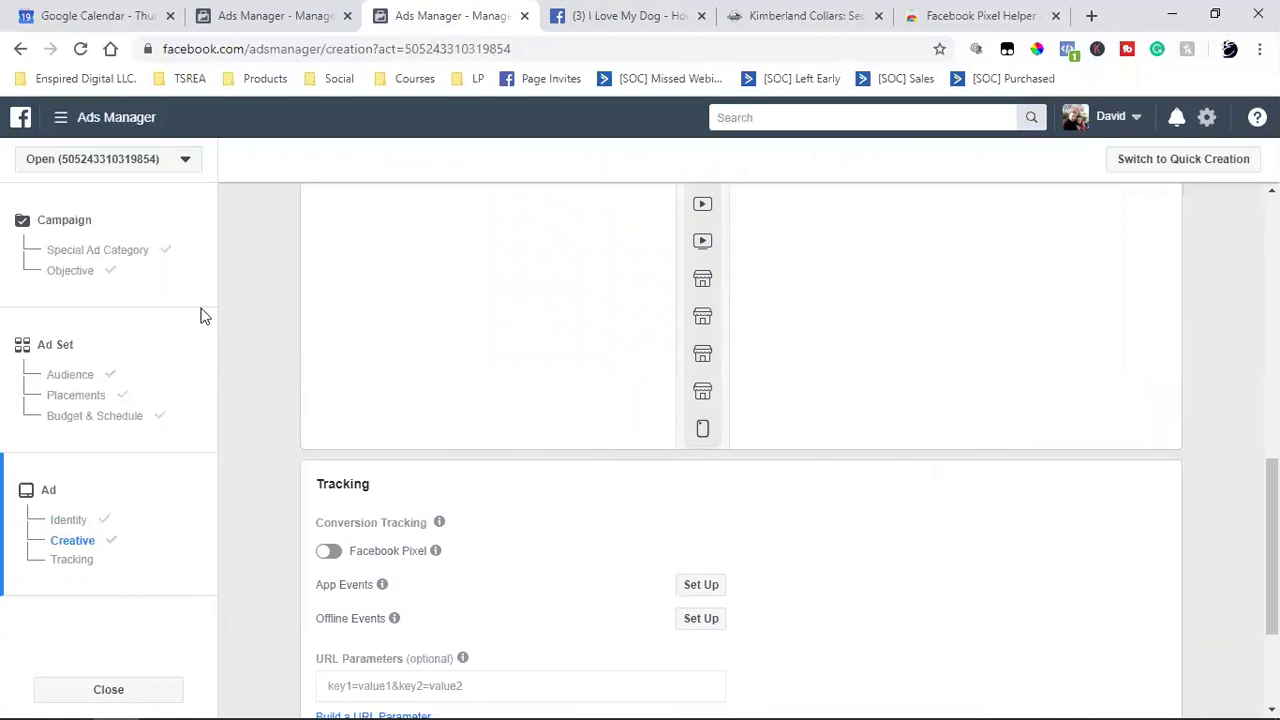
click(108, 256)
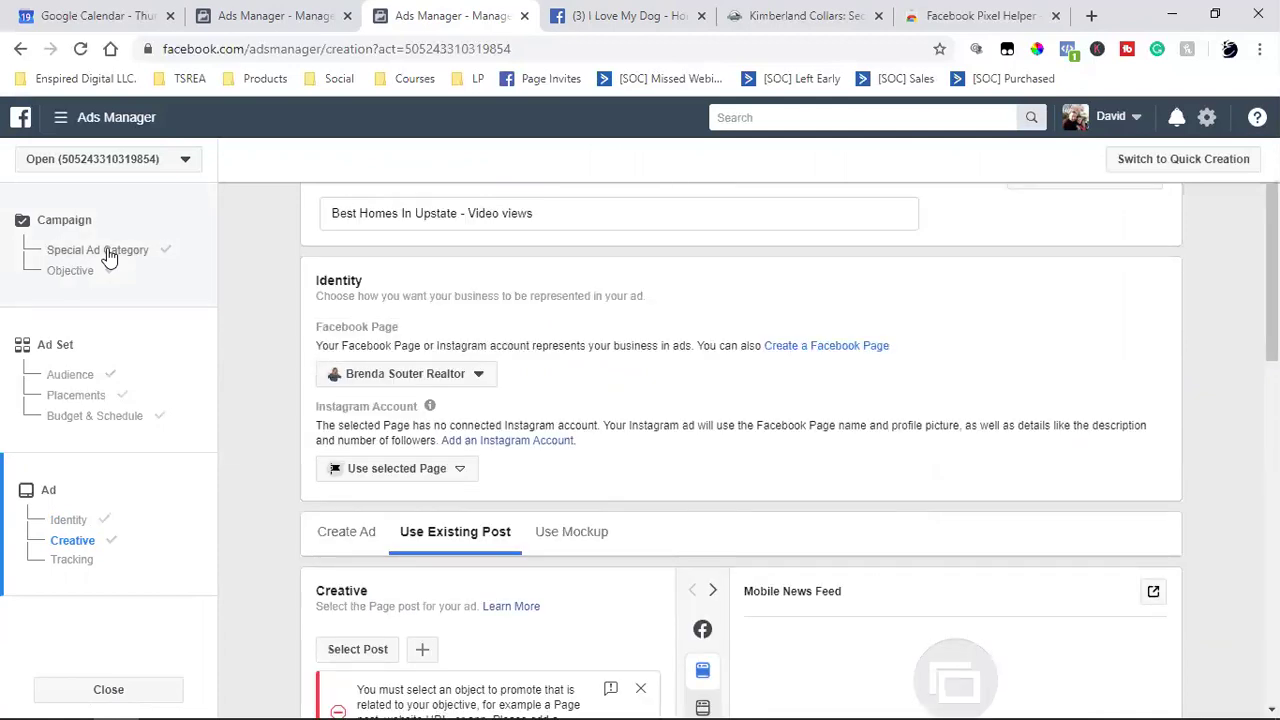
click(108, 252)
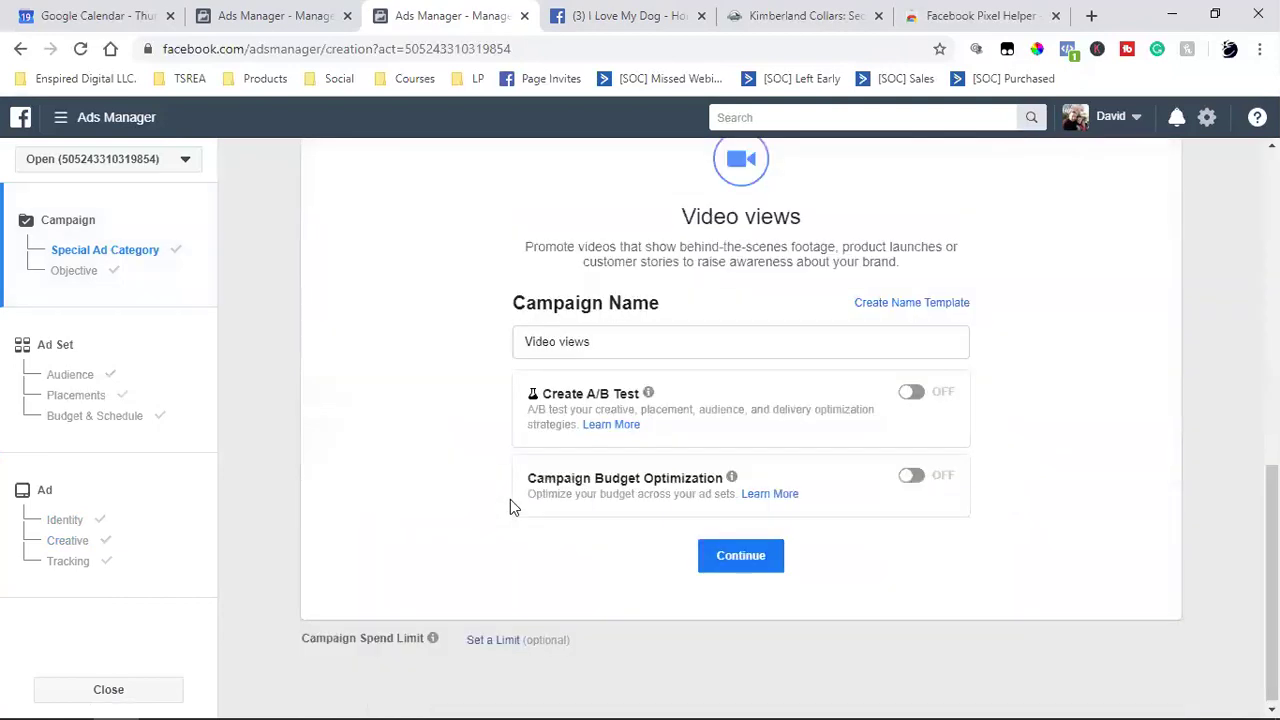
scroll(877, 430, up, 6)
click(64, 541)
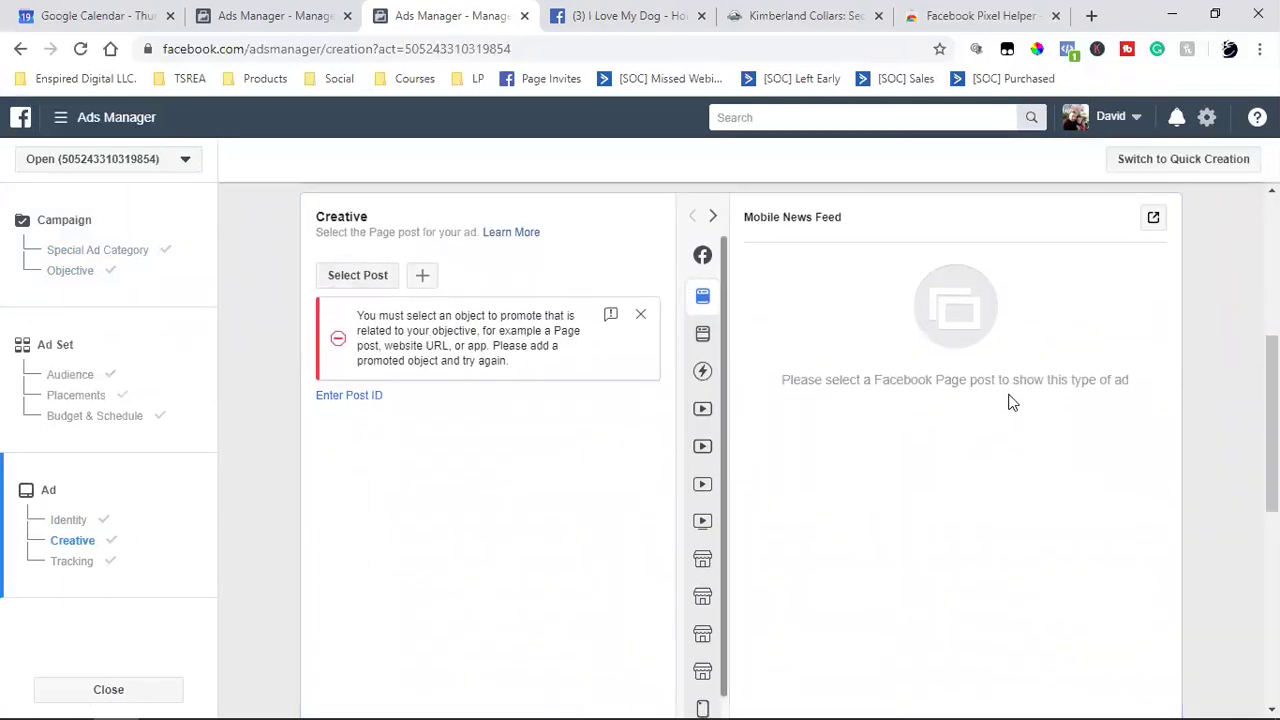
scroll(417, 466, down, 1)
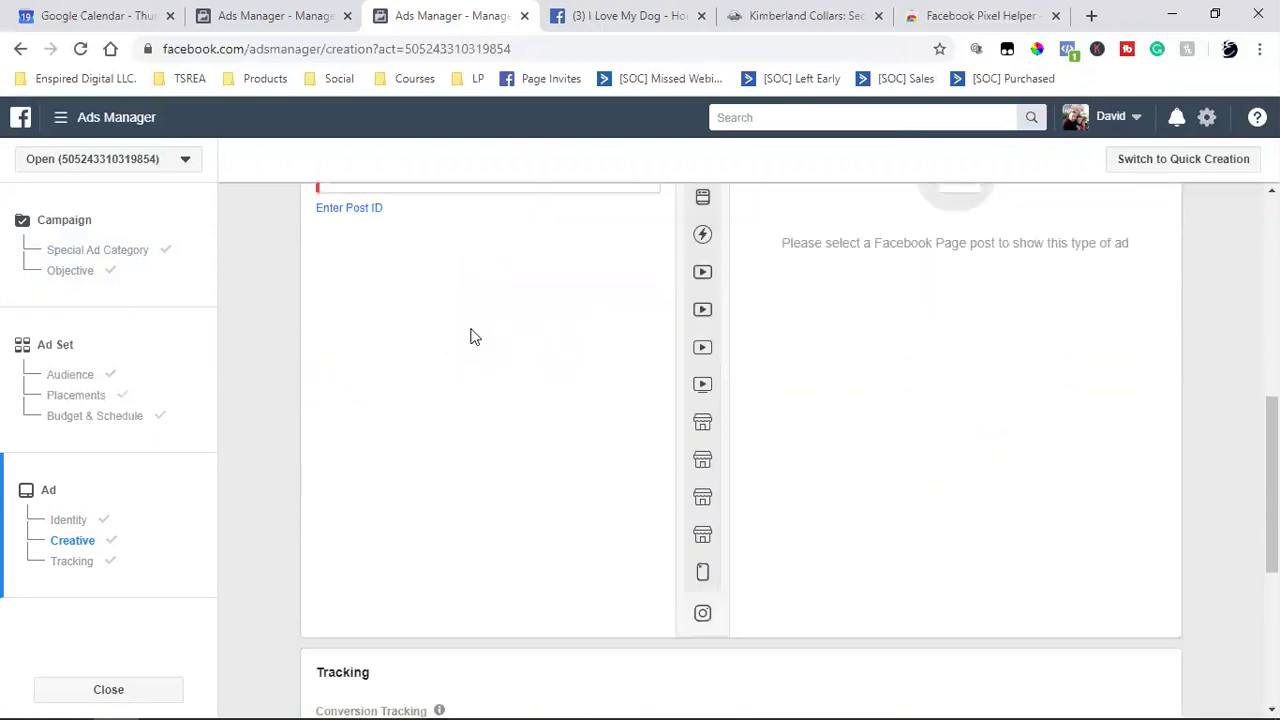
triple_click(311, 326)
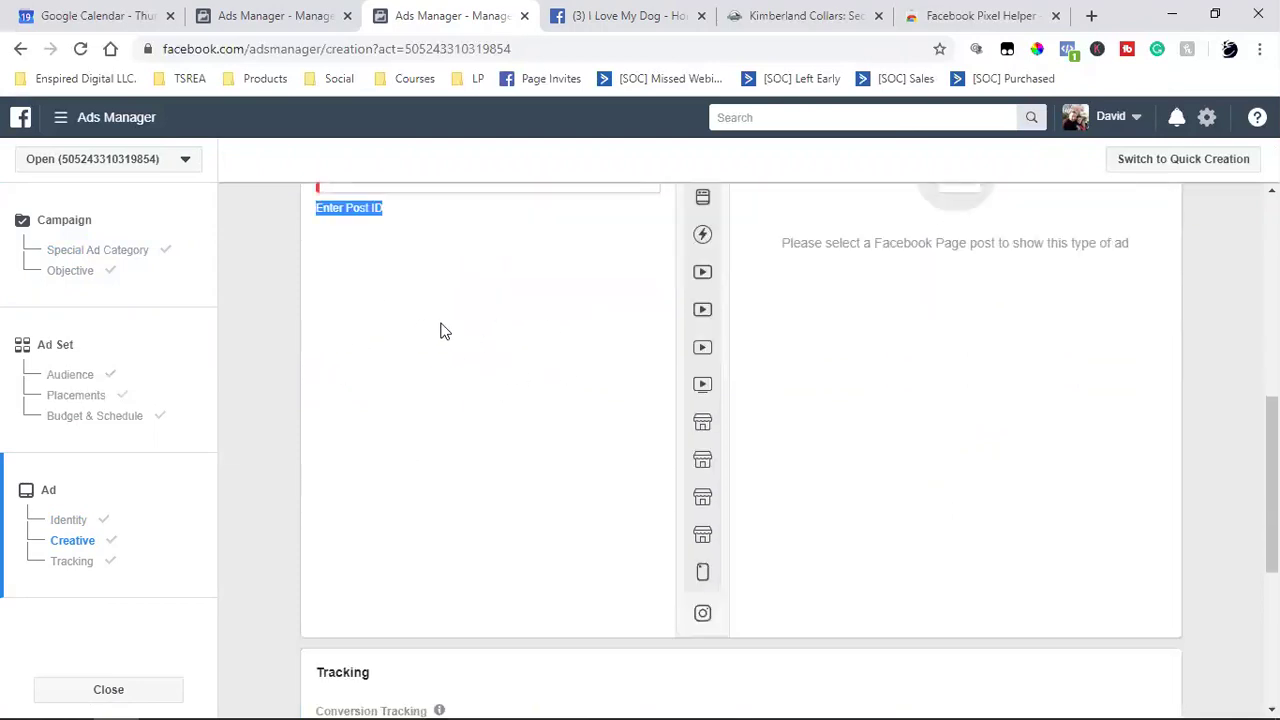
click(443, 351)
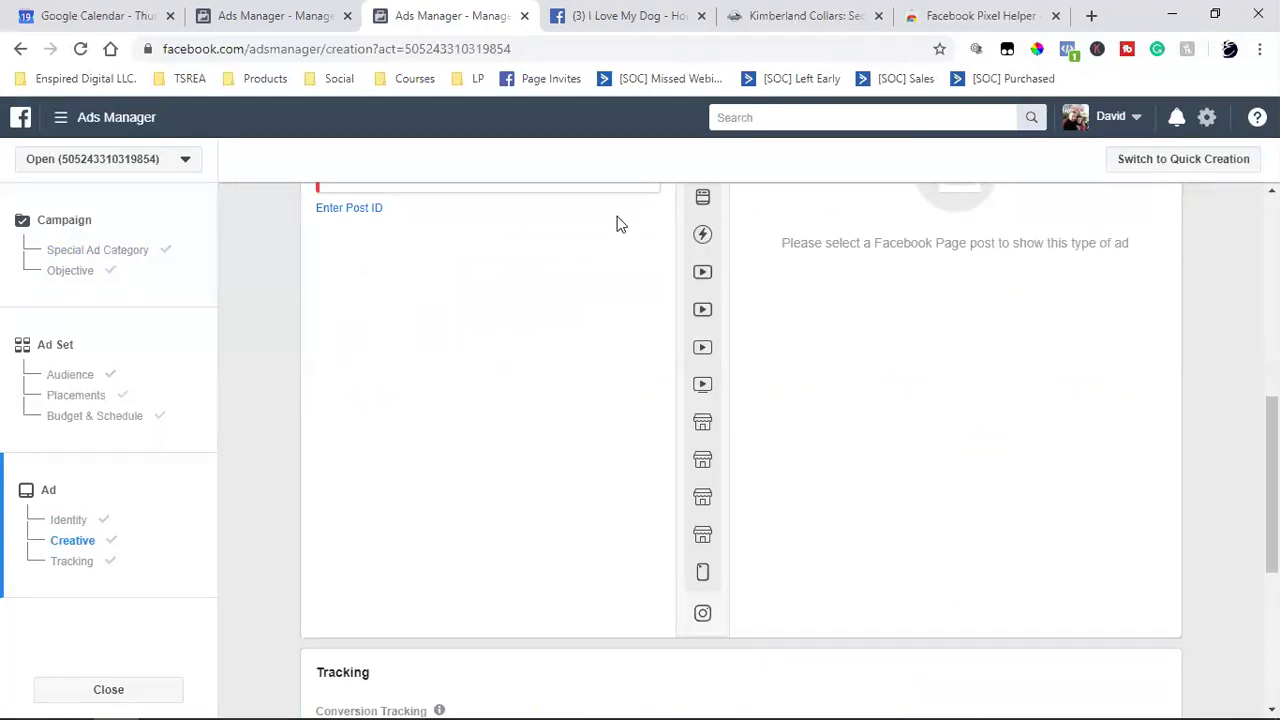
Switch to the Kimberland Collars checkout page and load the kimberlandcollars.com home page in its place.
click(775, 14)
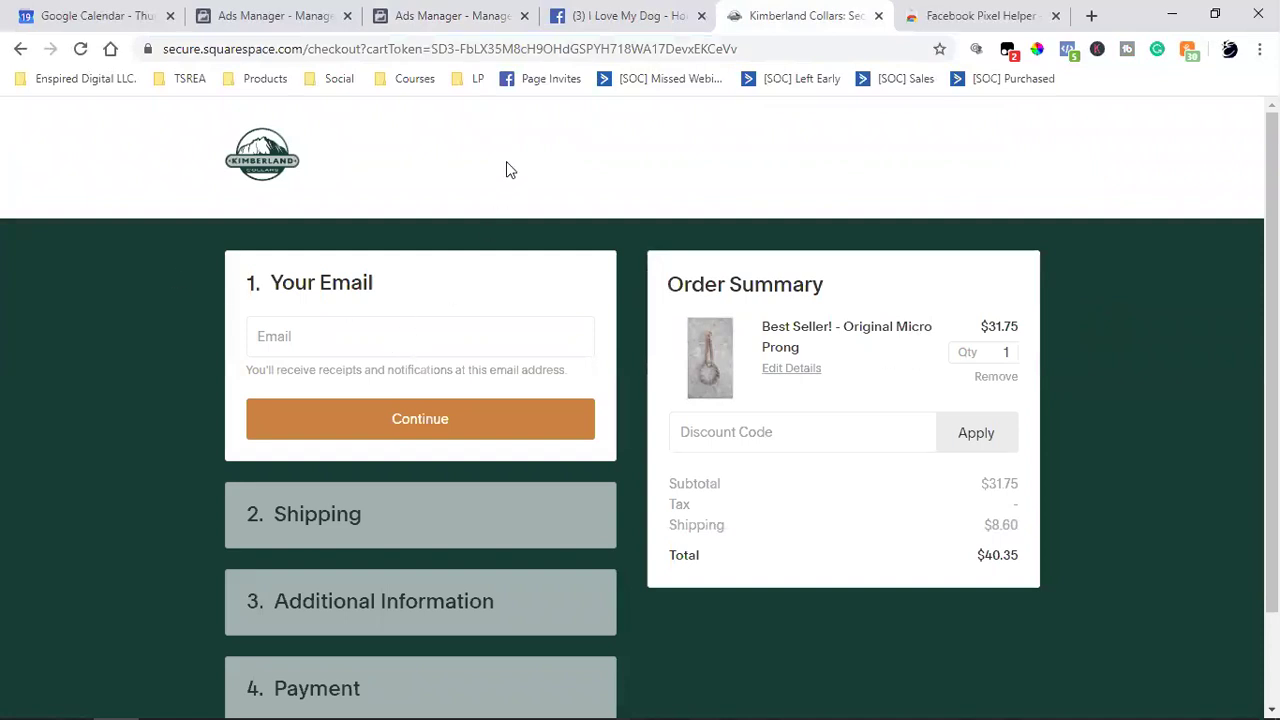
triple_click(392, 49)
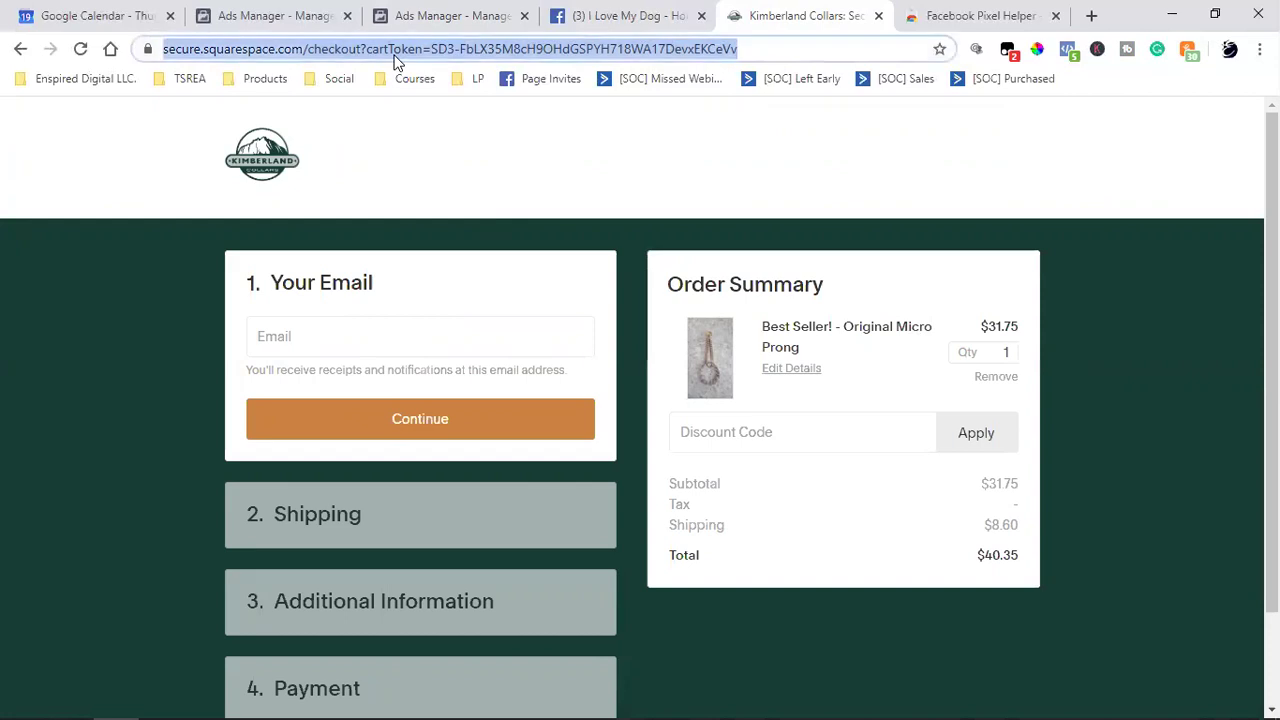
text(kimberlandcollars.com)
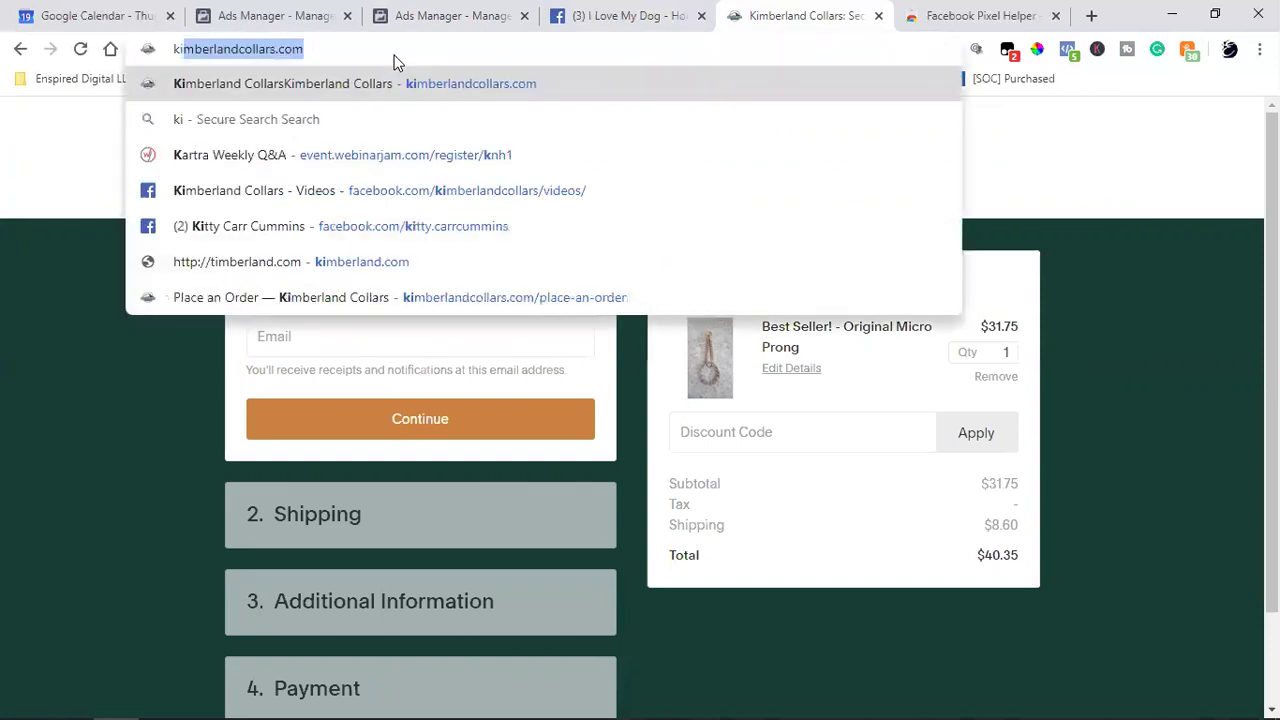
key(Return)
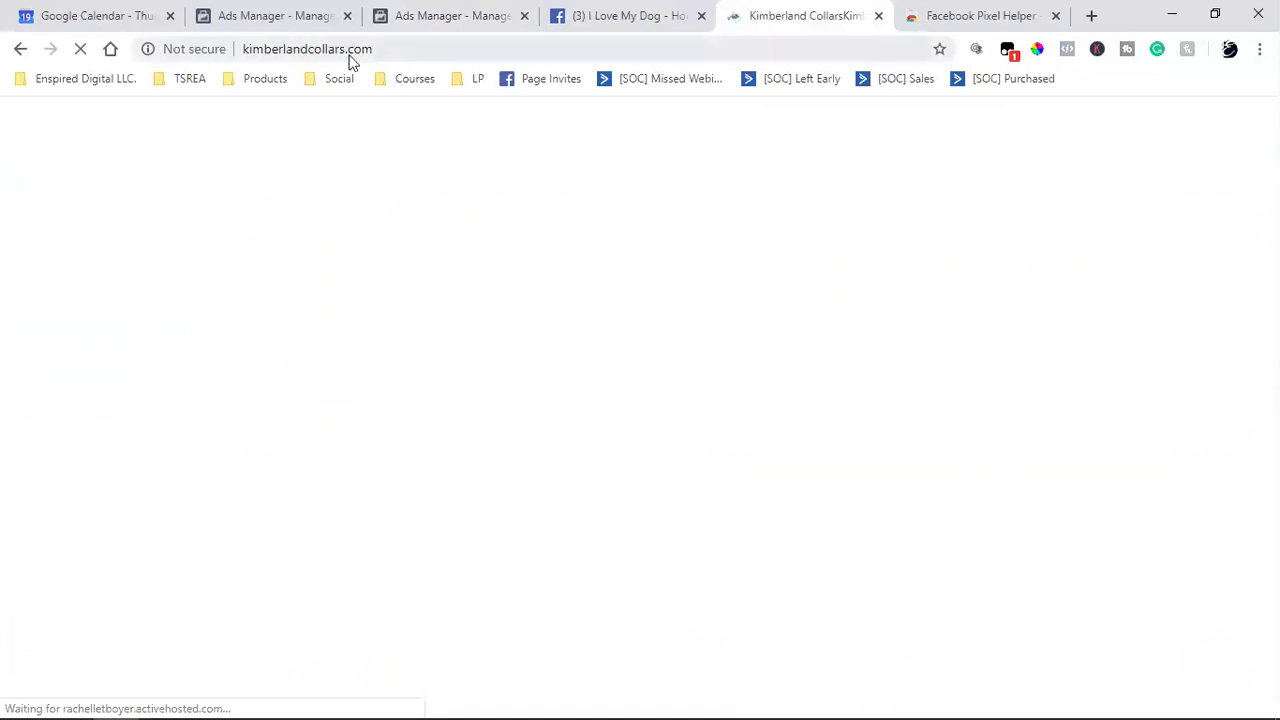
click(349, 56)
click(350, 55)
click(350, 55)
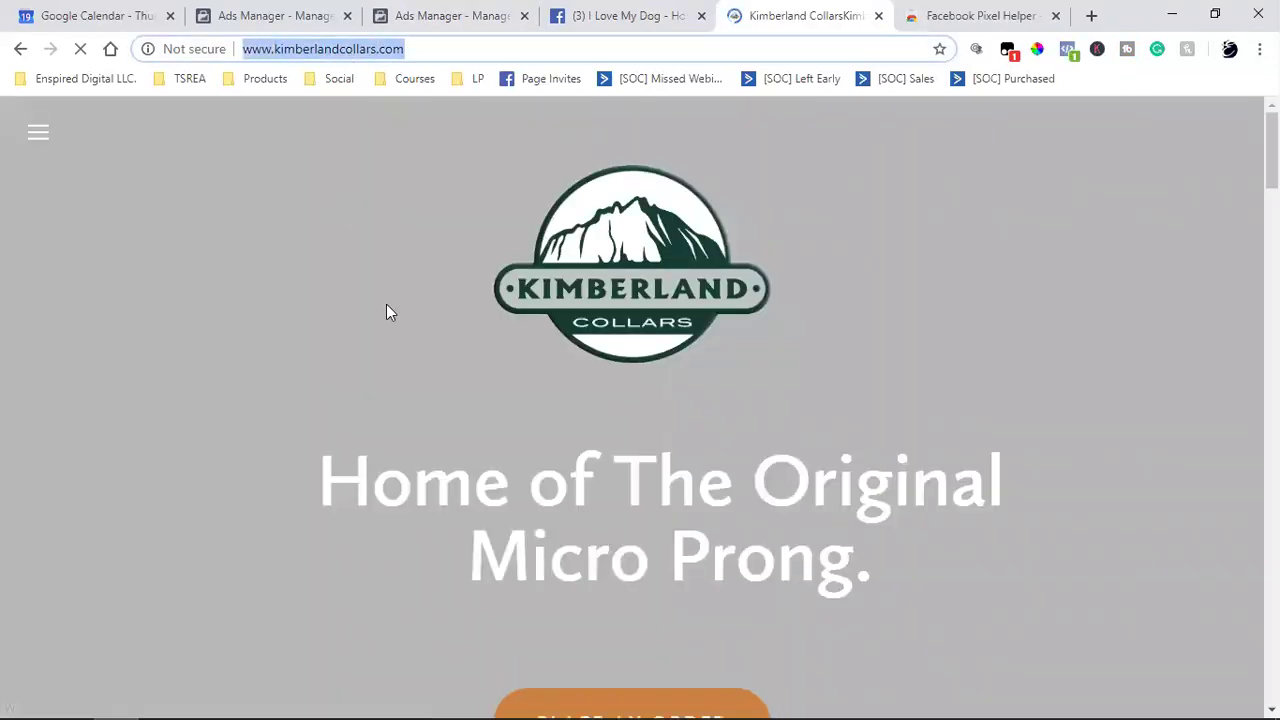
Go to the store's Place an Order page and open the $31.75 Best Seller! - Original Micro Prong product.
scroll(493, 477, down, 3)
scroll(493, 470, down, 2)
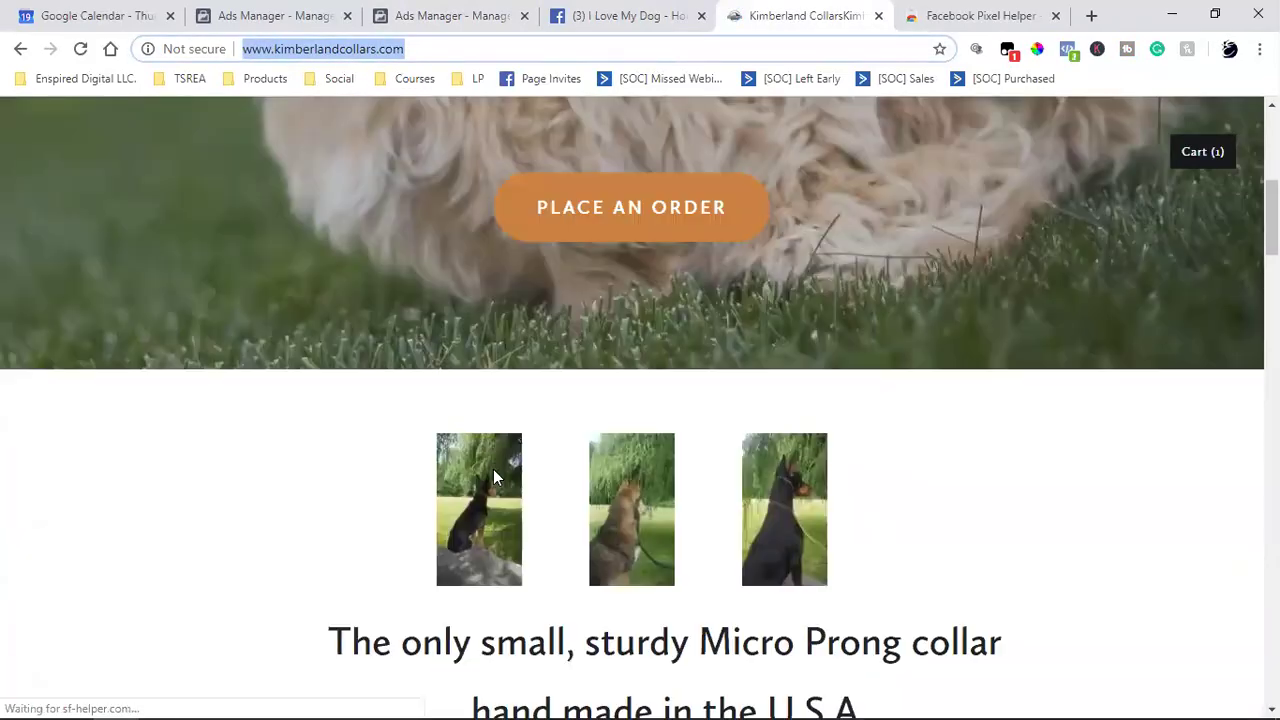
click(646, 225)
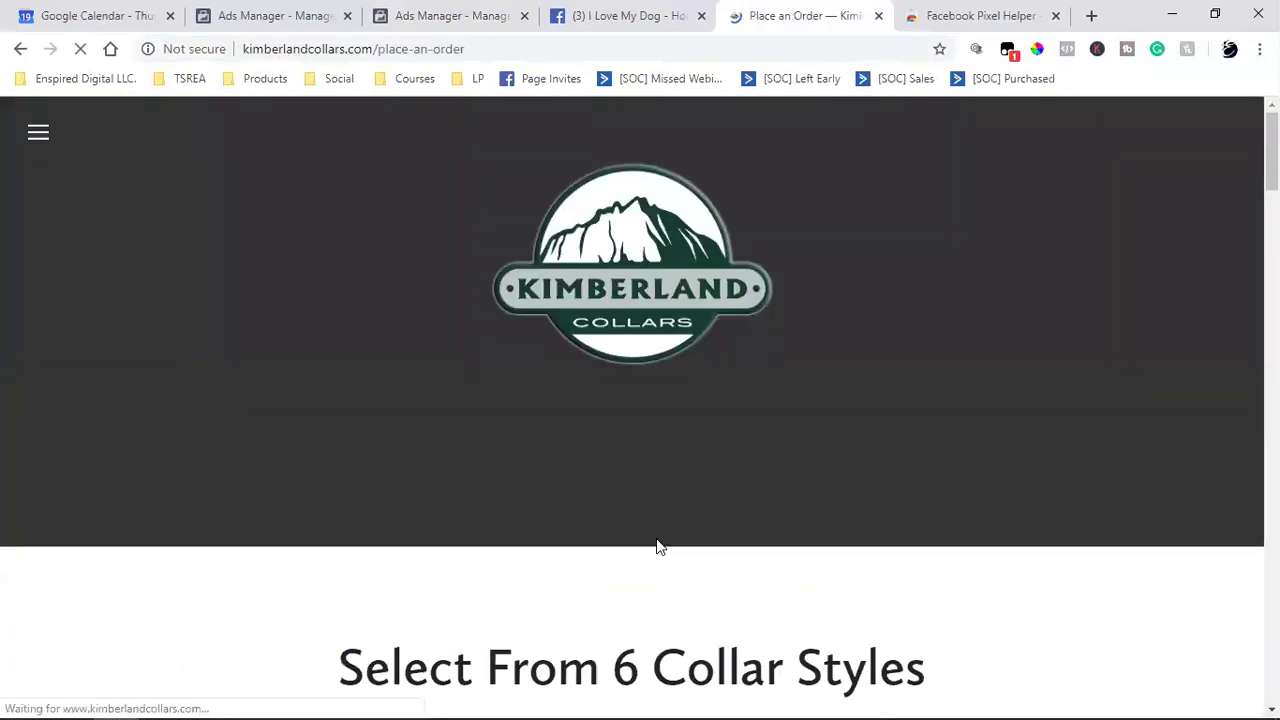
scroll(660, 541, down, 10)
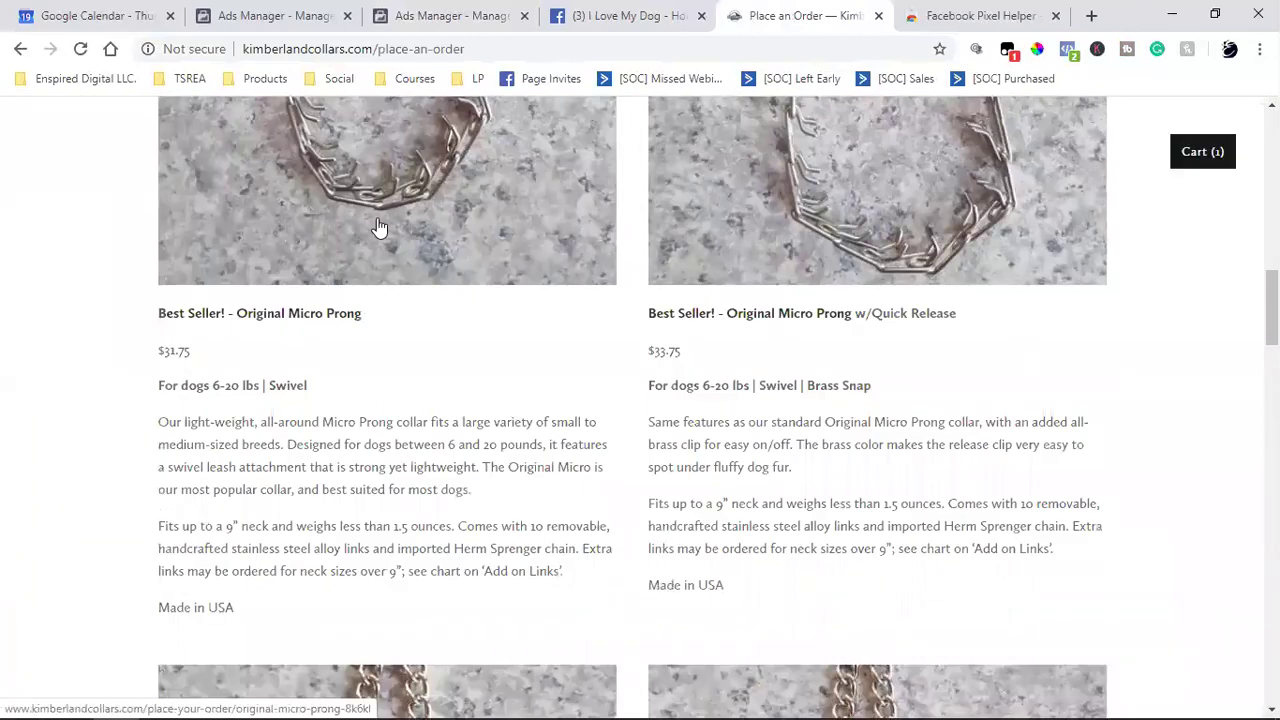
click(379, 227)
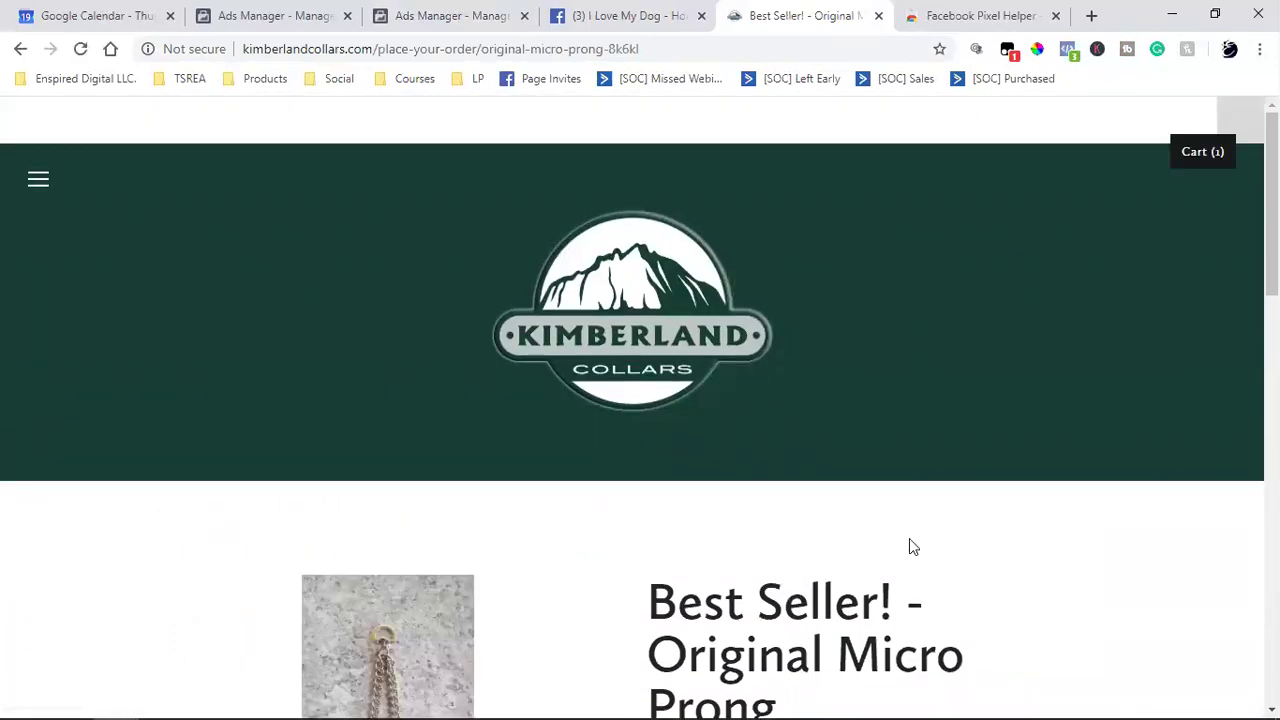
Copy the web address of the Original Micro Prong product page and return to the ad setup in Ads Manager.
scroll(909, 547, down, 8)
scroll(909, 547, up, 8)
click(428, 49)
click(433, 49)
double_click(530, 49)
double_click(530, 50)
triple_click(527, 56)
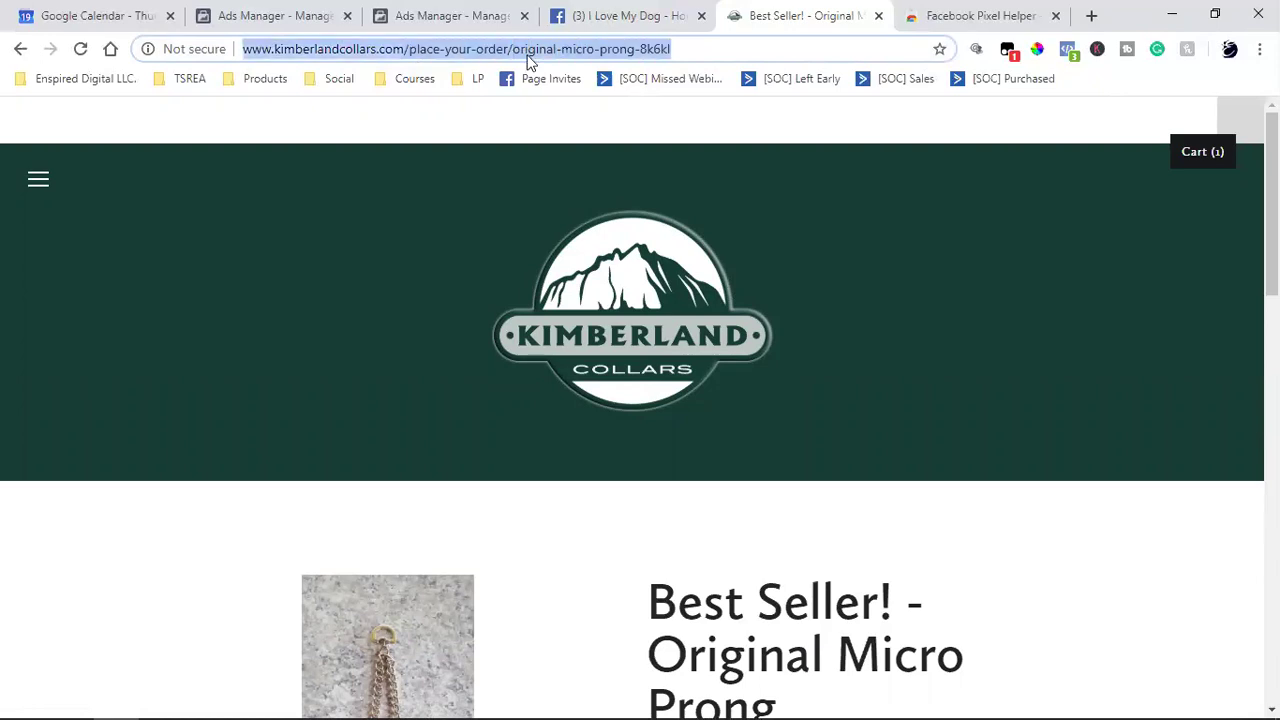
right_click(527, 57)
click(563, 163)
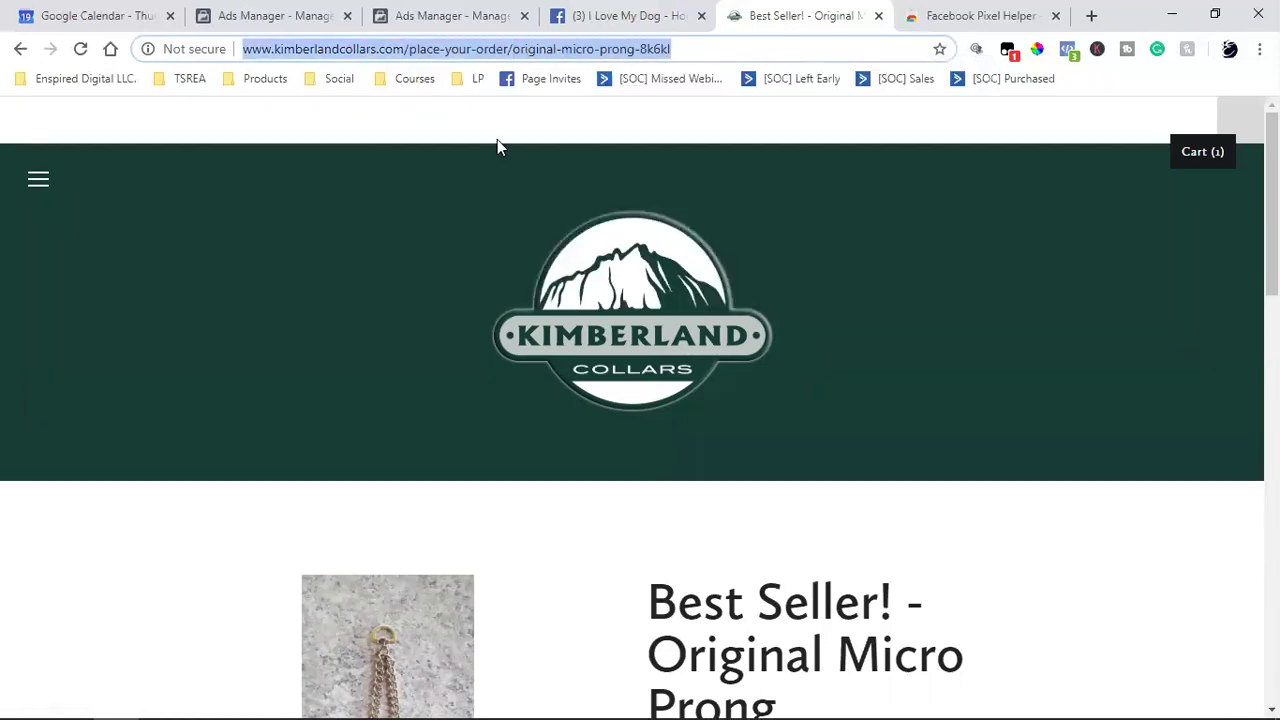
click(500, 12)
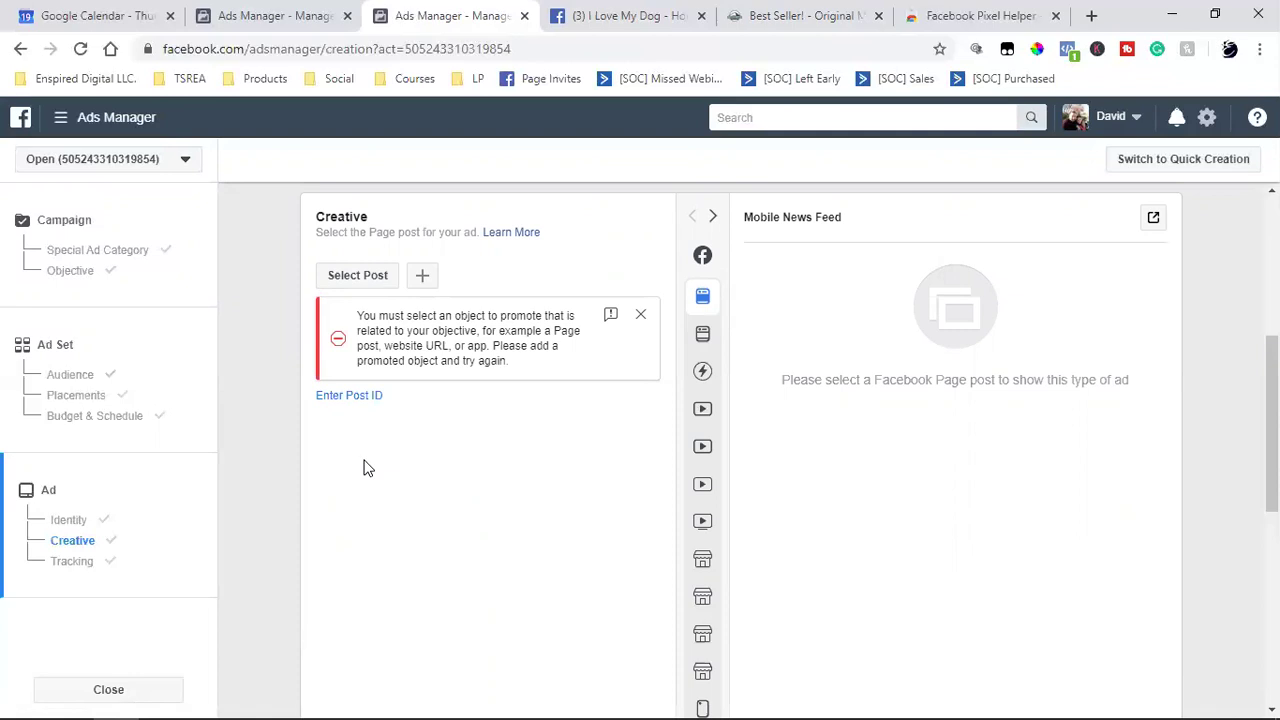
Examine the sponsored Flagship Cruises & Events post in the Facebook news feed, and return to the Original Micro Prong product page.
click(655, 12)
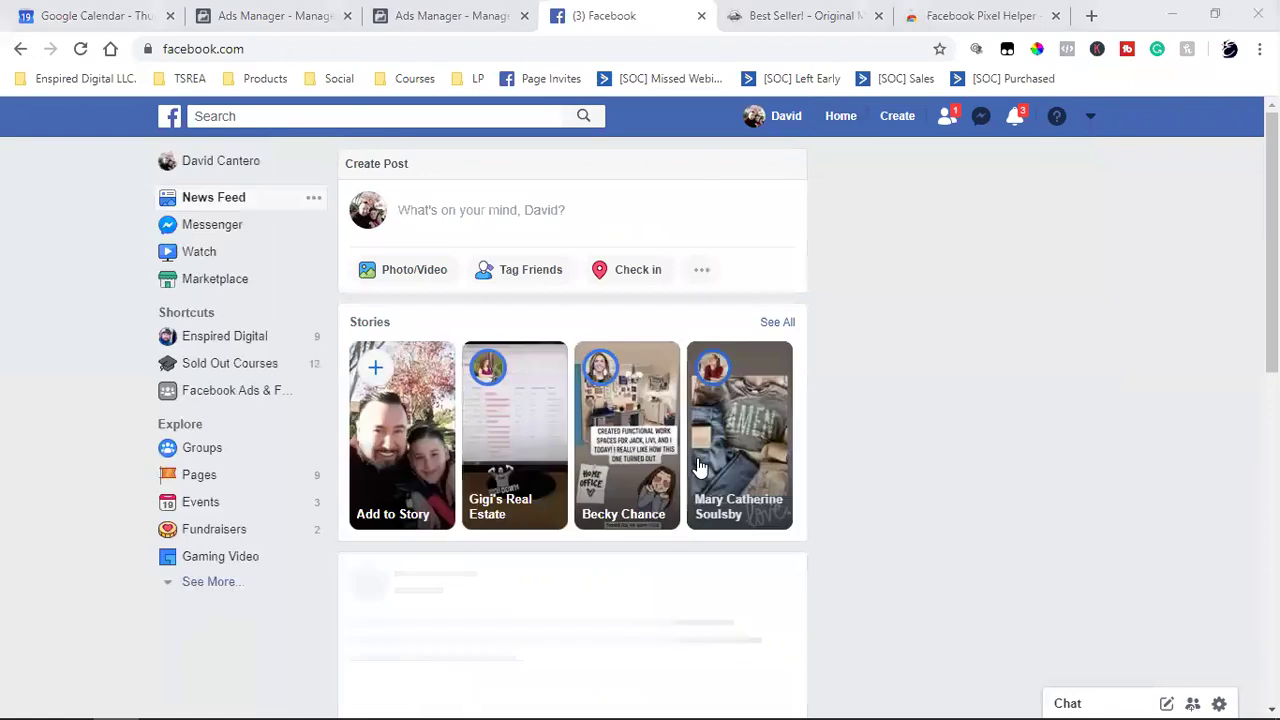
scroll(686, 410, down, 4)
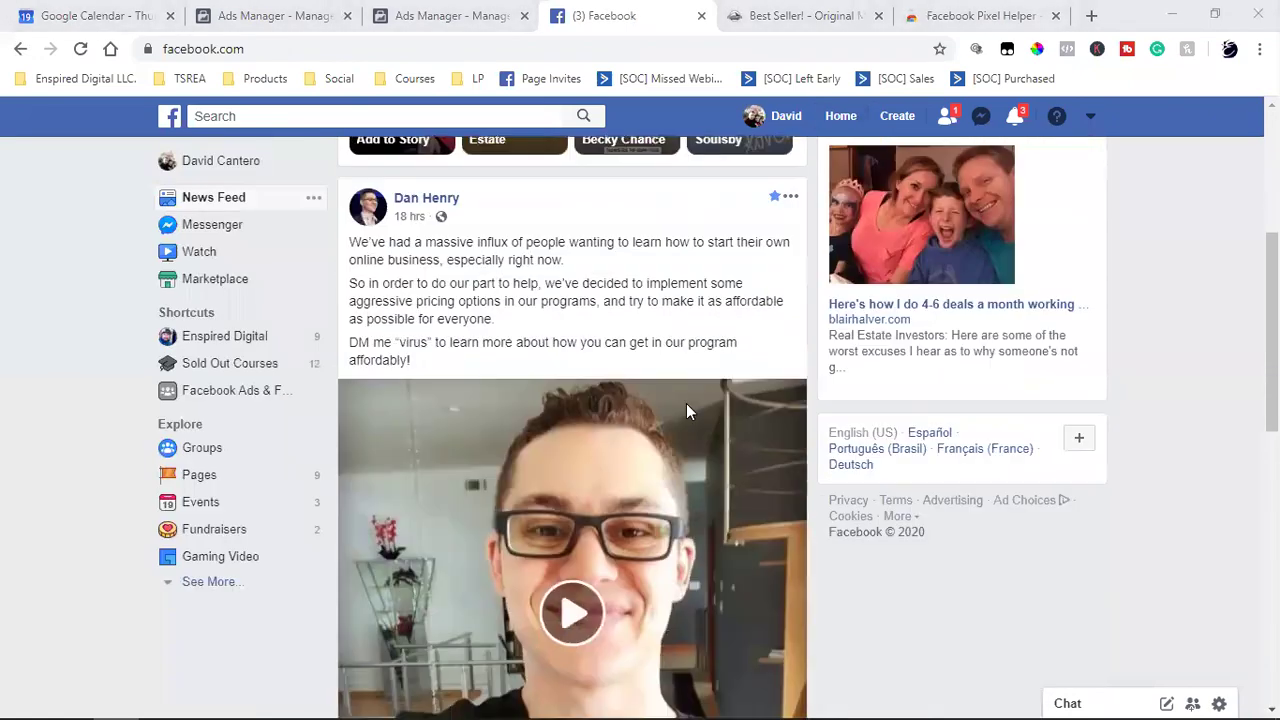
scroll(686, 410, down, 8)
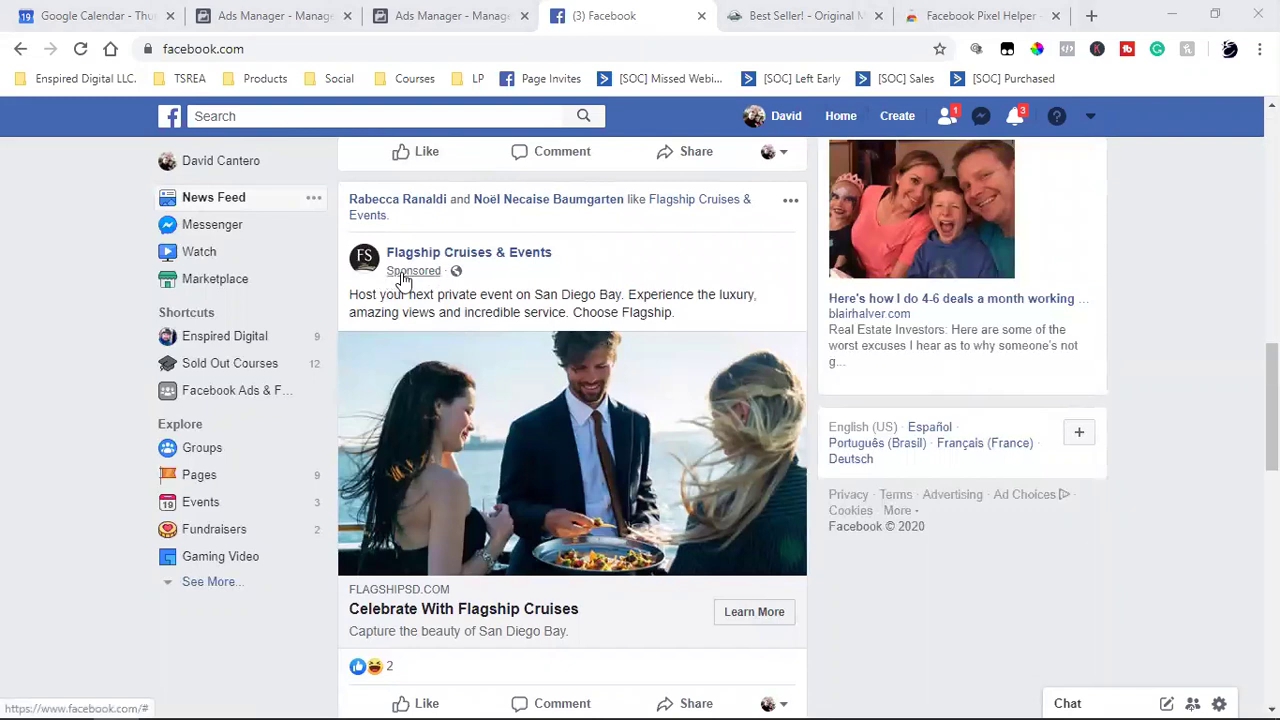
double_click(423, 295)
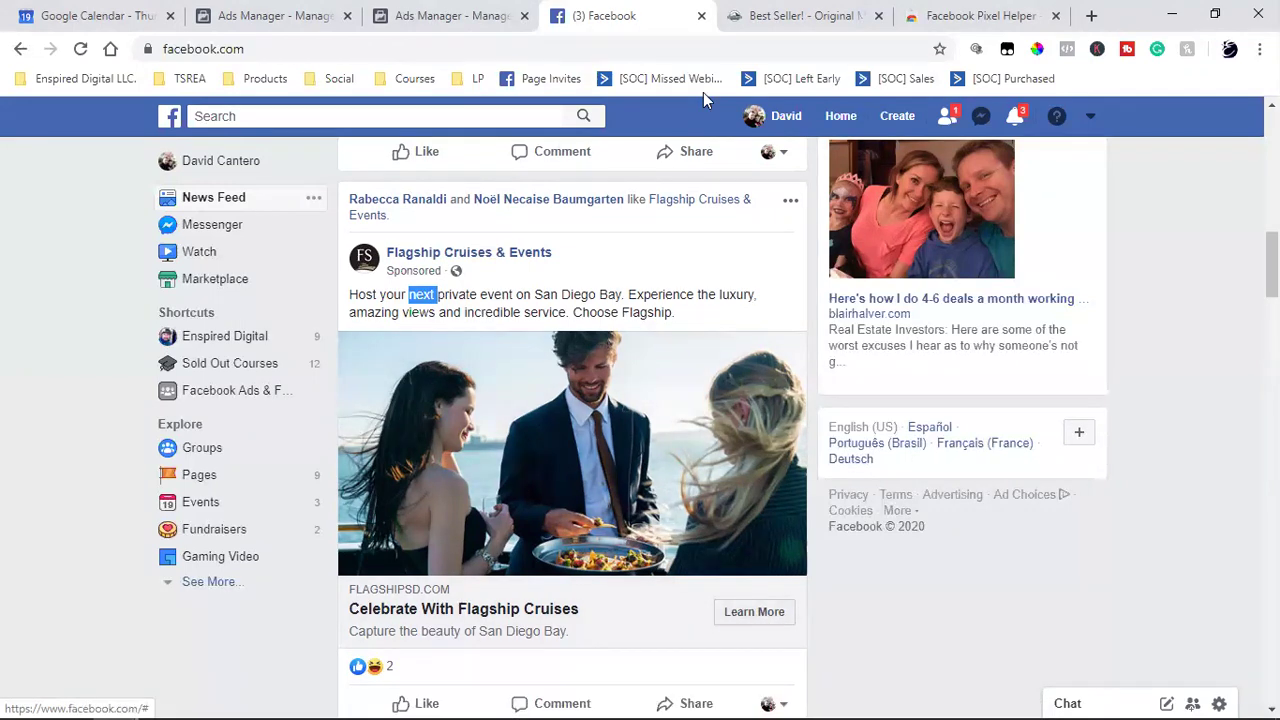
click(786, 12)
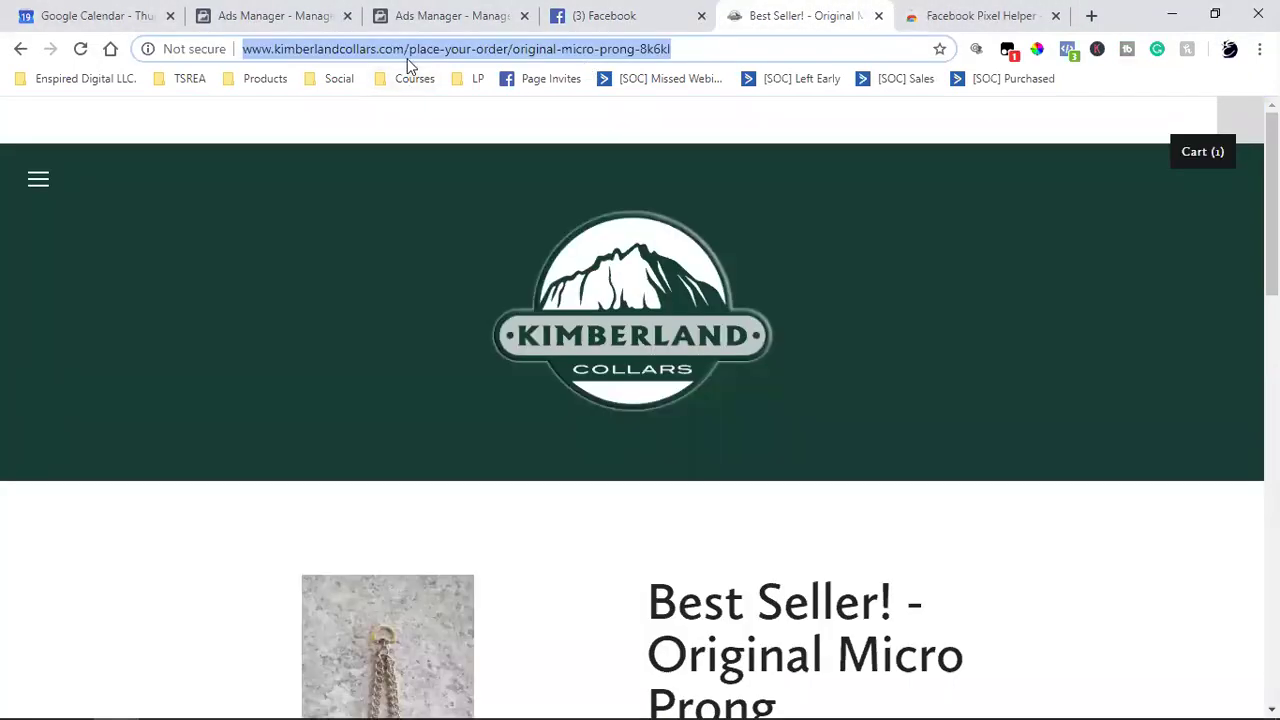
Examine the Original Micro Prong product page and compare it with the sponsored Flagship Cruises & Events post in the Facebook feed.
scroll(410, 472, down, 4)
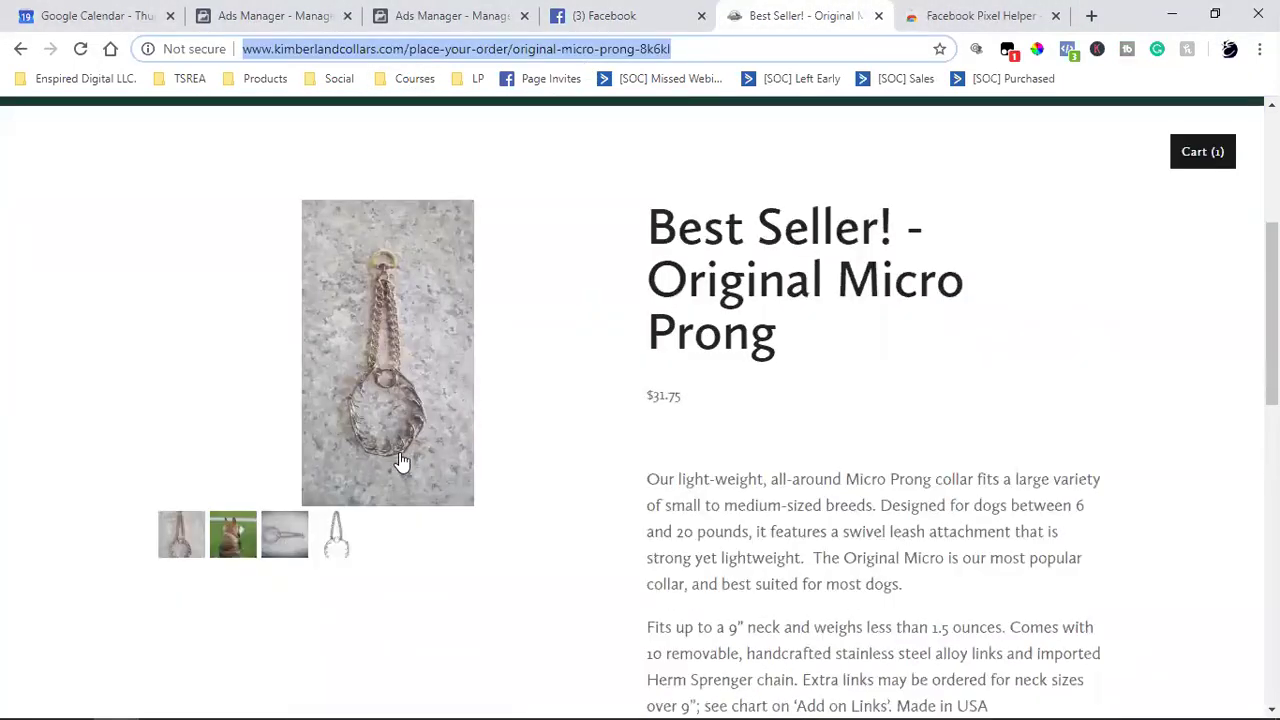
scroll(475, 474, up, 4)
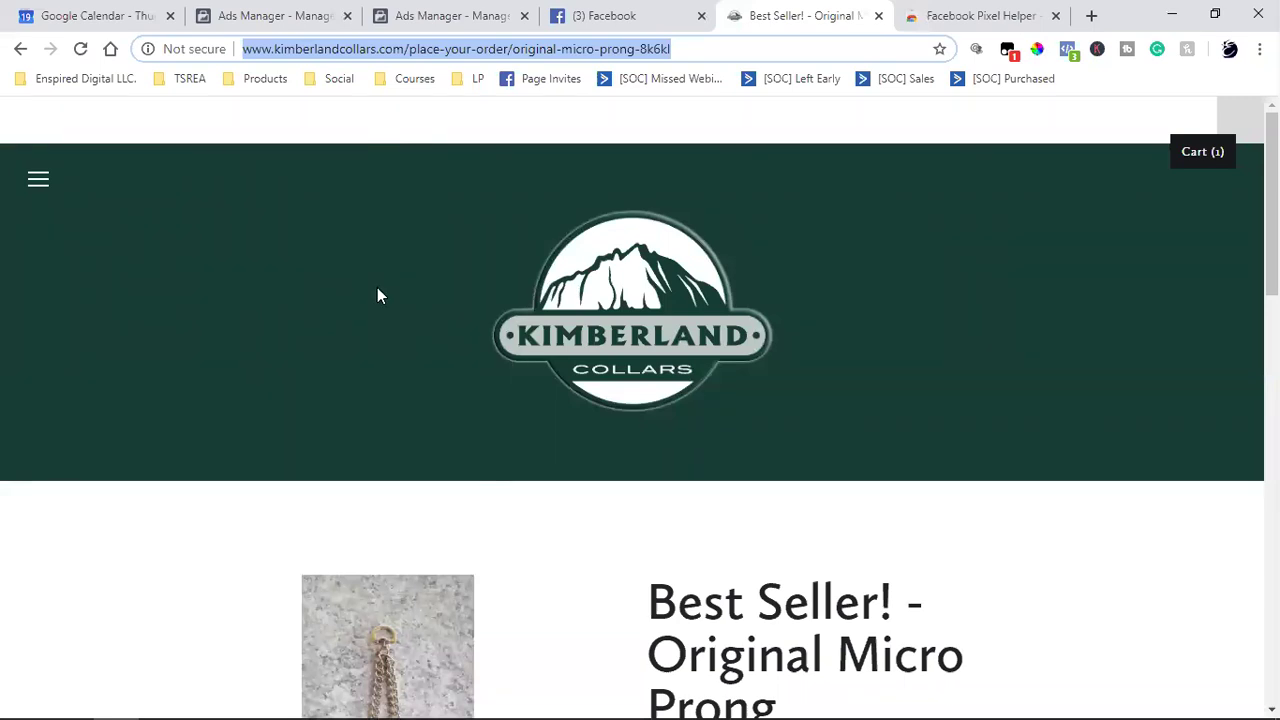
scroll(377, 295, down, 4)
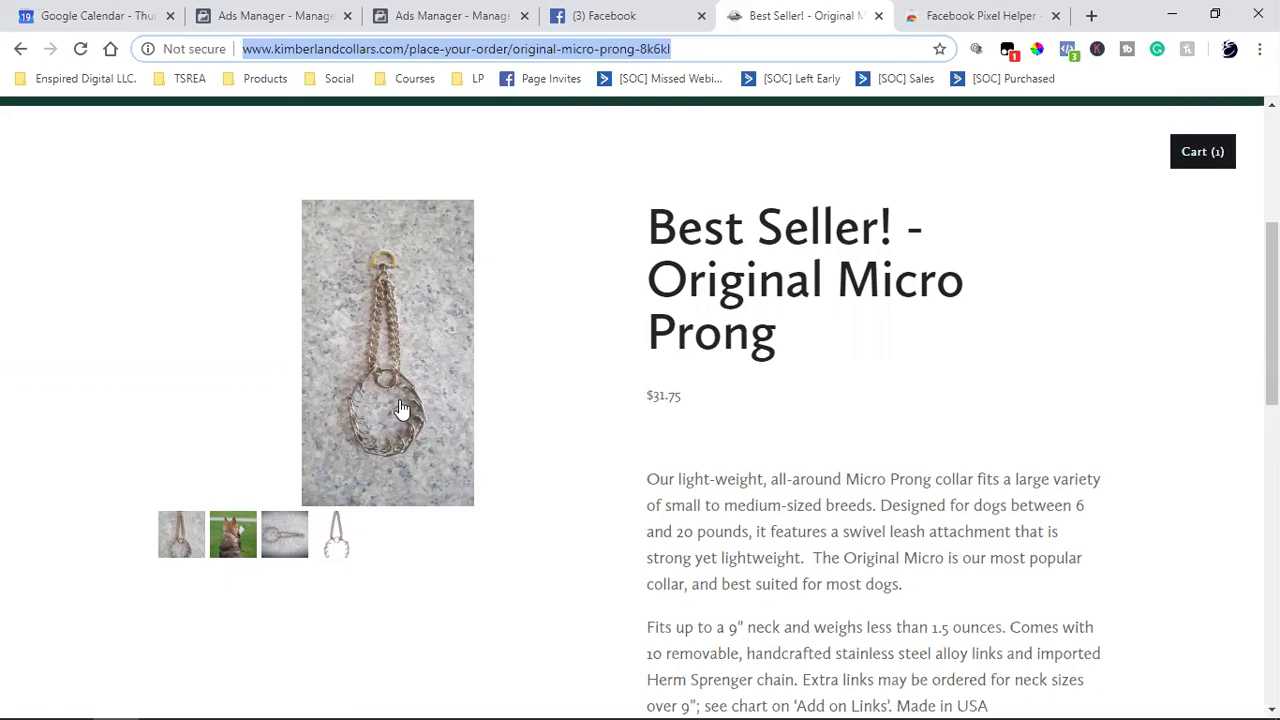
click(594, 14)
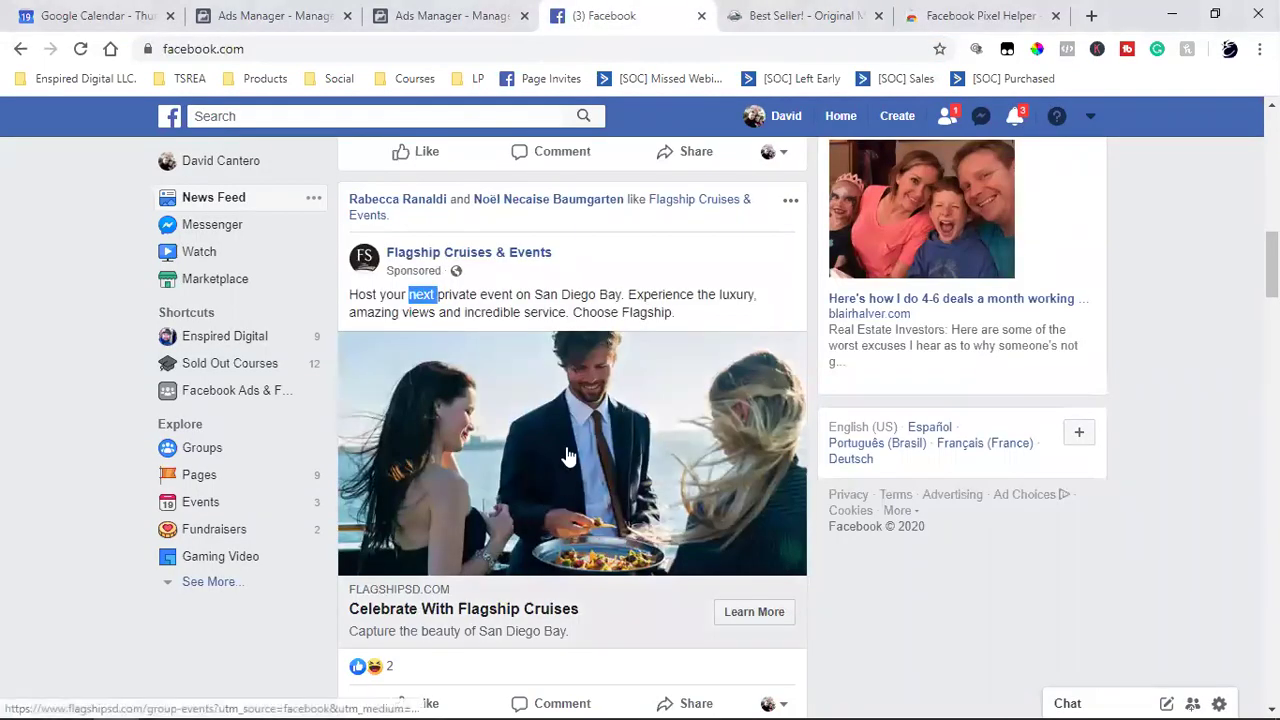
click(765, 14)
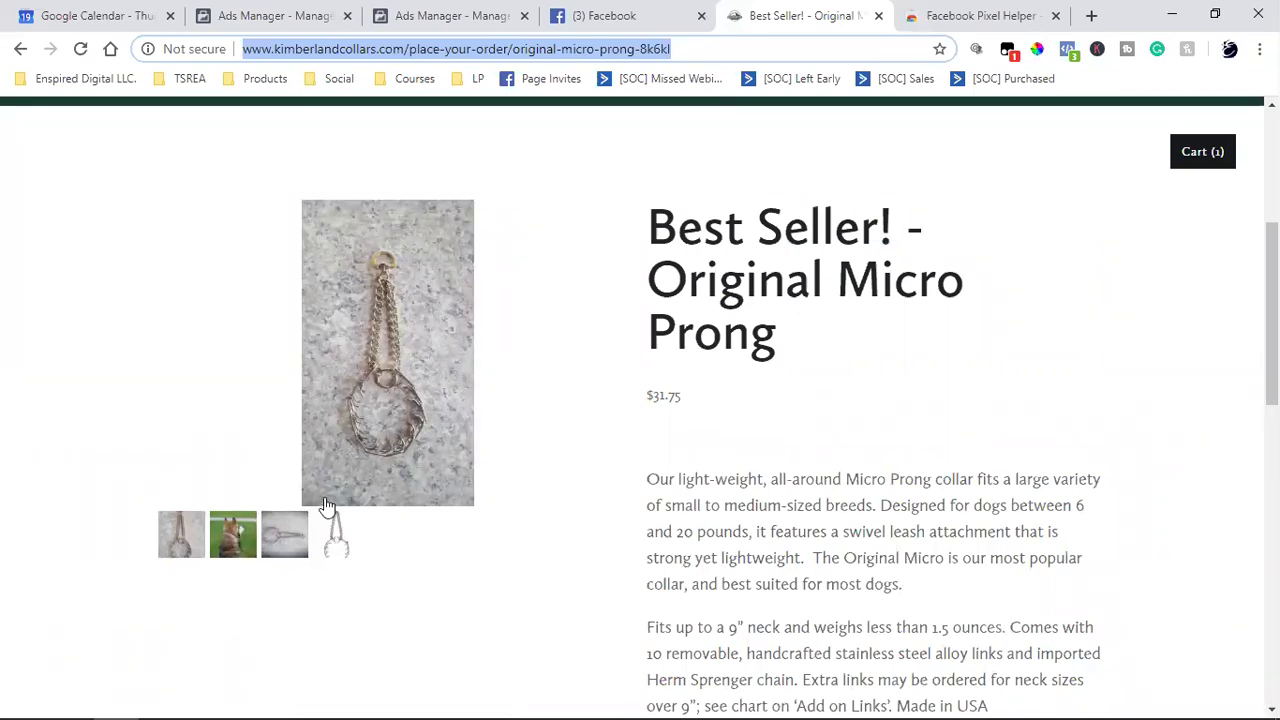
Return to the ad creation page in Ads Manager and leave it for the Ads Manager overview, discarding the unsaved changes.
click(236, 12)
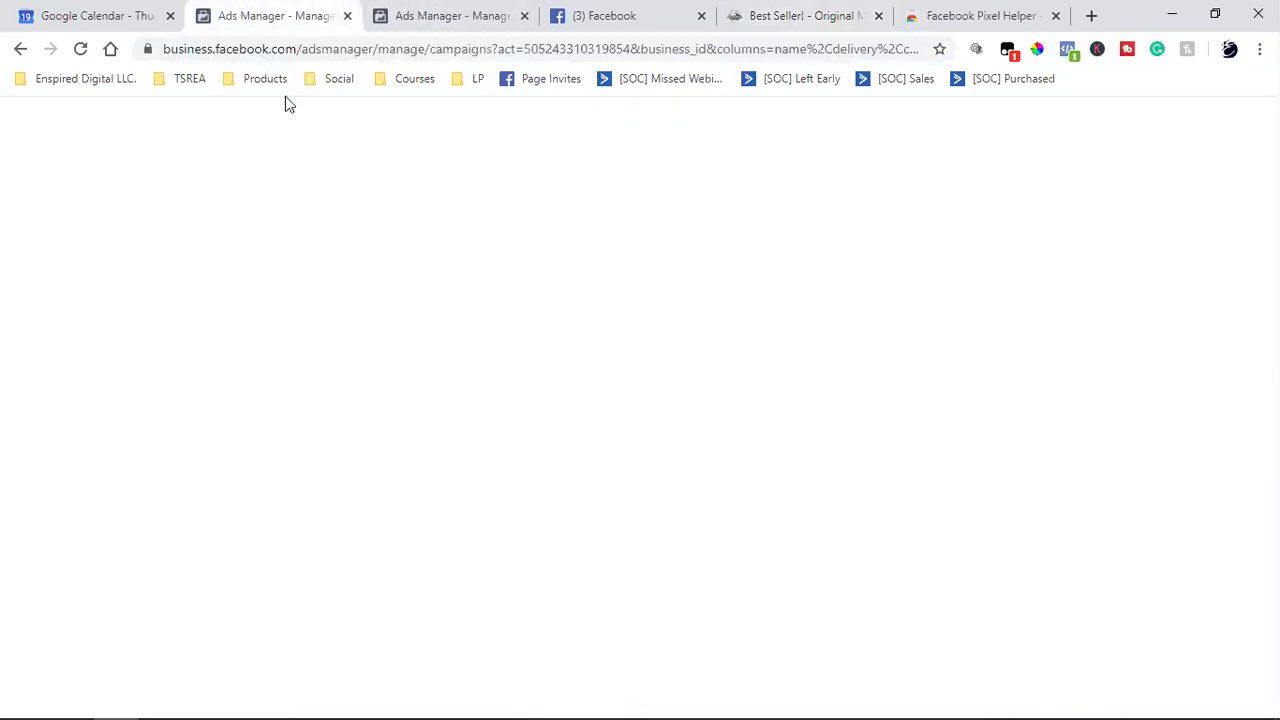
click(471, 12)
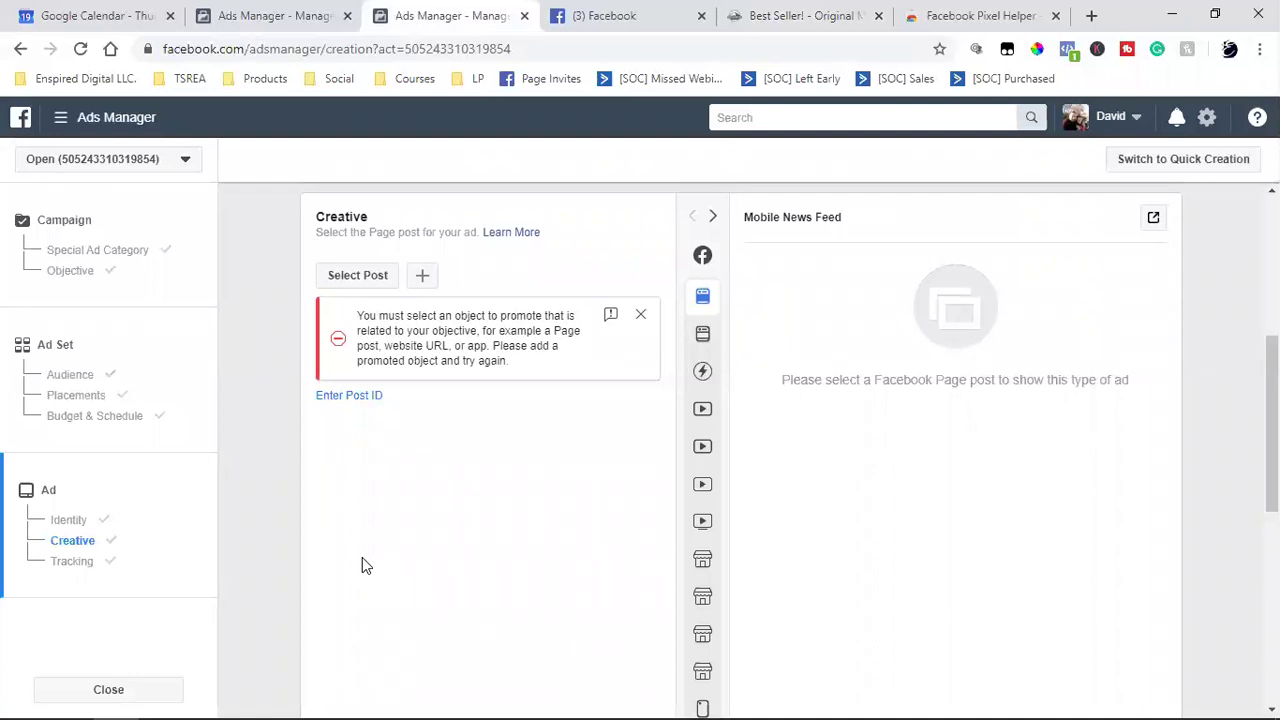
scroll(362, 558, down, 5)
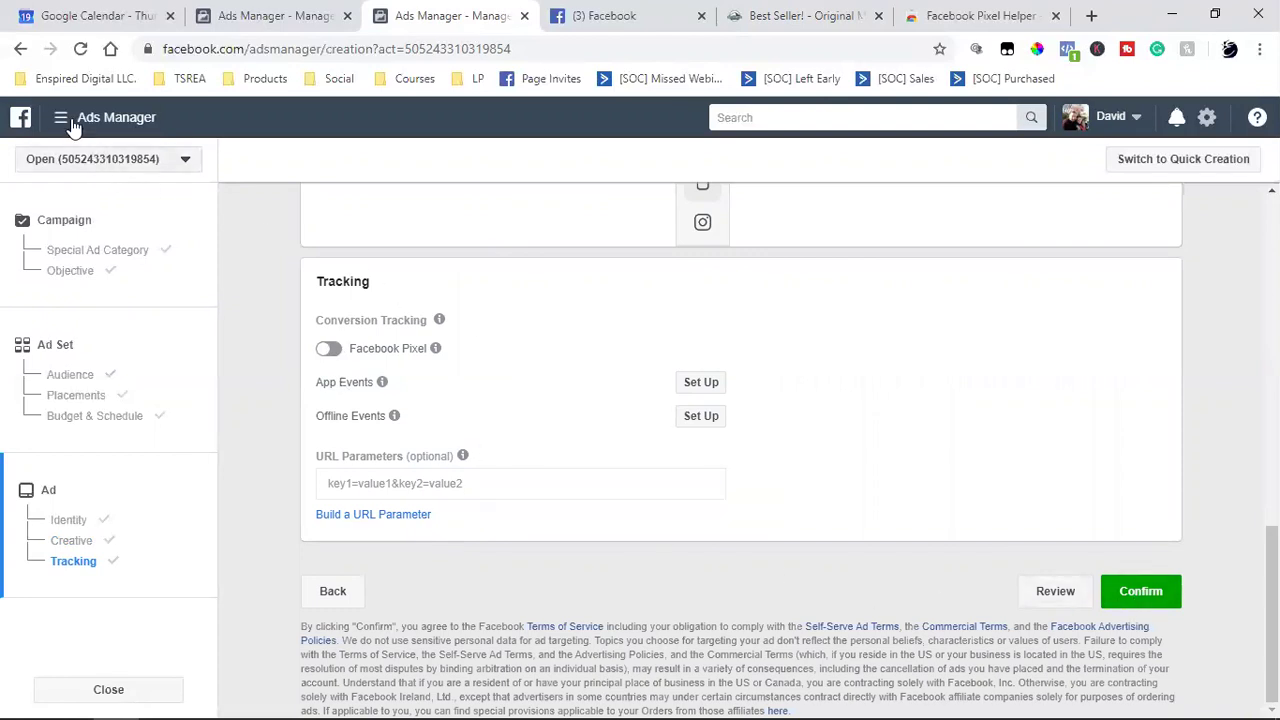
mouse_move(62, 121)
click(72, 250)
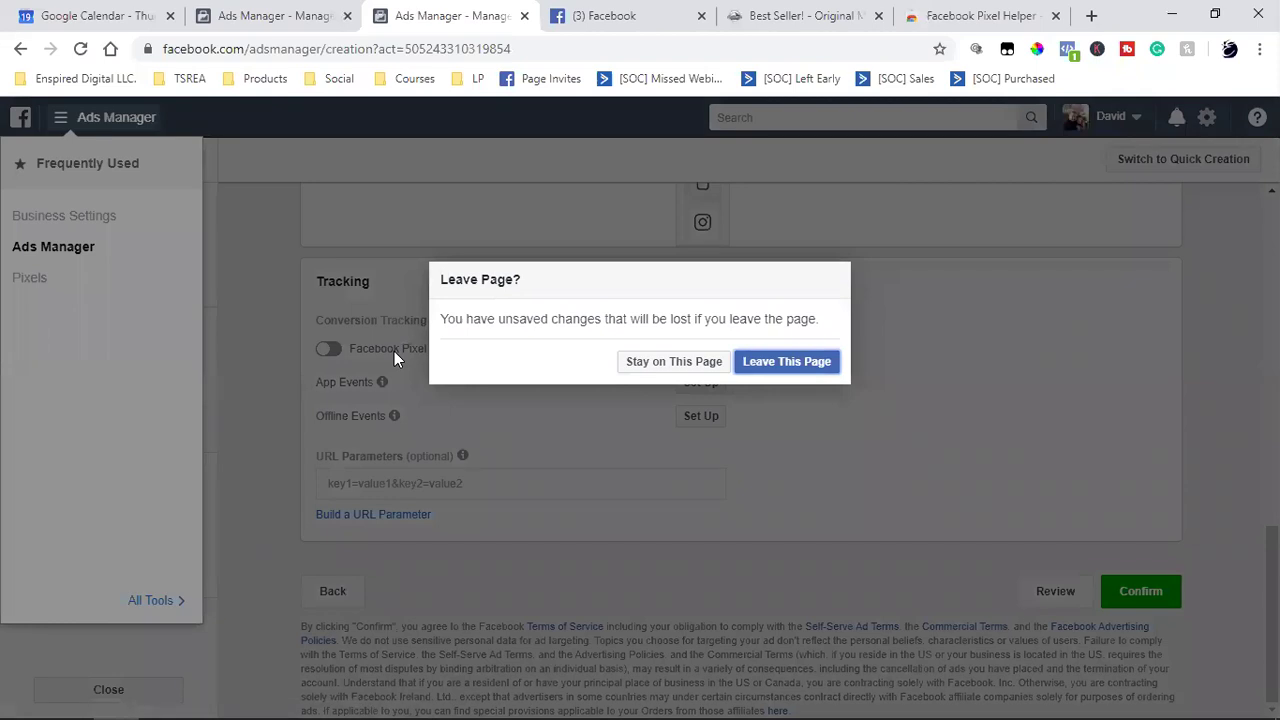
click(786, 361)
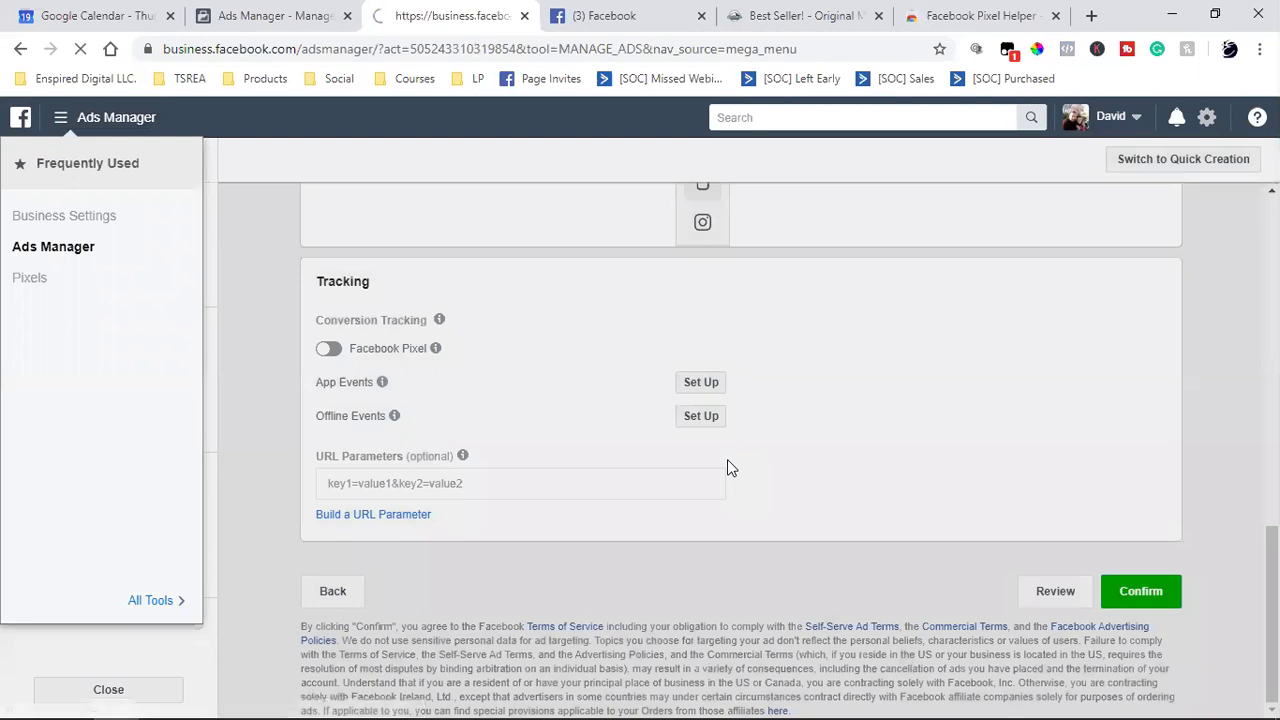